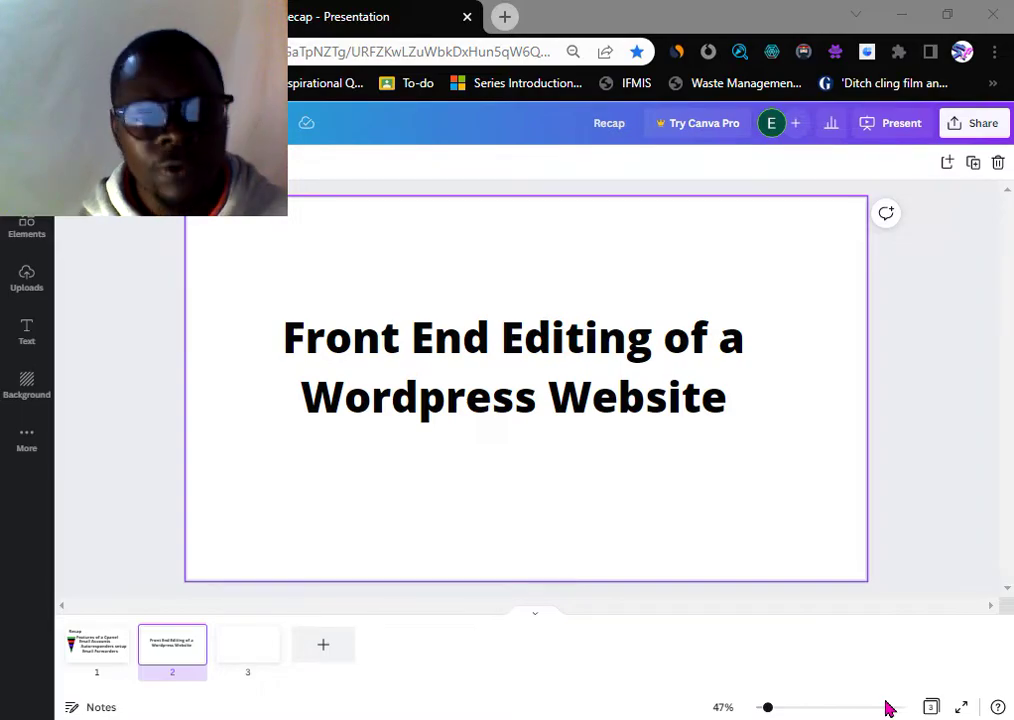
- Open a new blank browser tab beside the Canva Recap presentation
{"action": "left_click", "coordinate": [505, 17]}
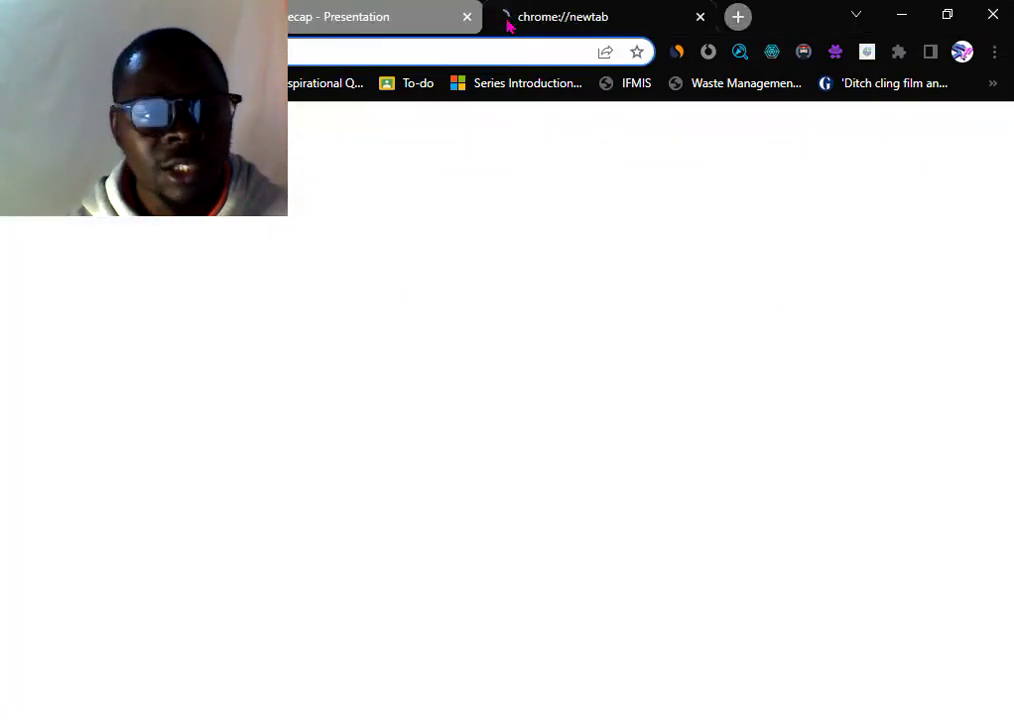
- Load marketitagency.co.ke from the 'mark' suggestion and scroll through its homepage services section
{"action": "type", "text": "mark"}
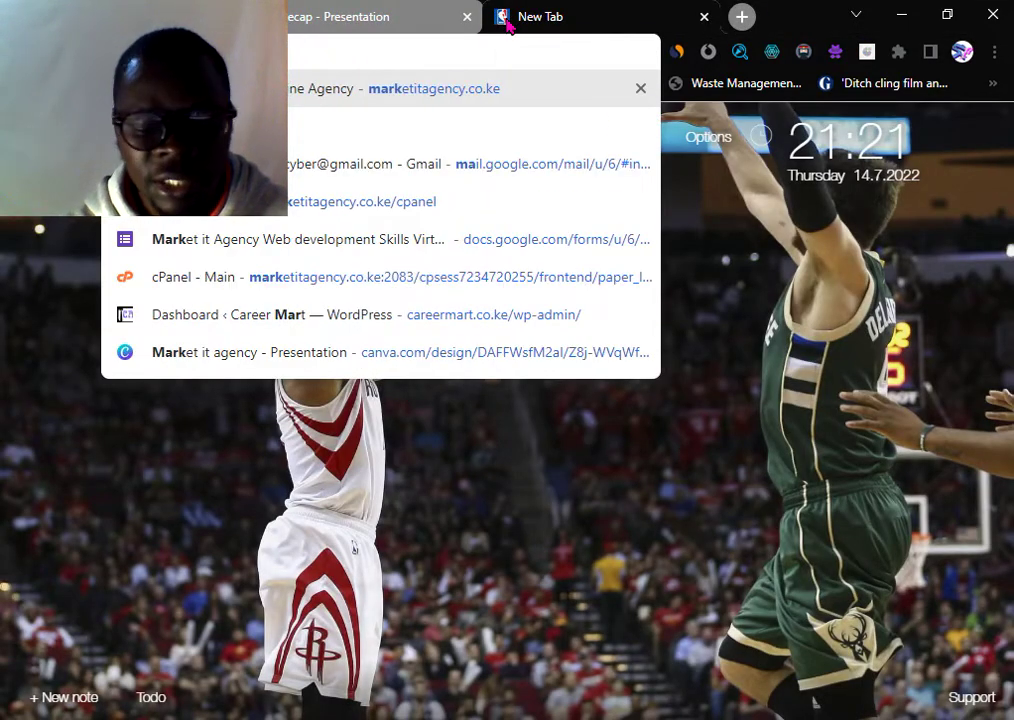
{"action": "key", "text": "Return"}
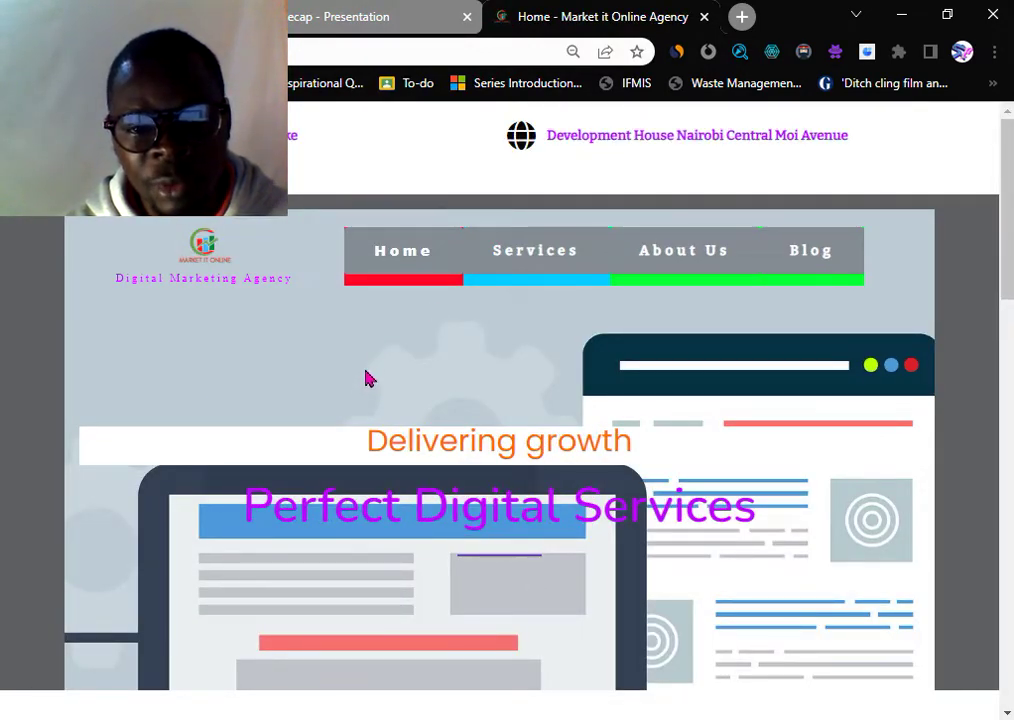
{"action": "scroll", "coordinate": [424, 518], "scroll_direction": "down", "scroll_amount": 1}
{"action": "scroll", "coordinate": [833, 502], "scroll_direction": "up", "scroll_amount": 1}
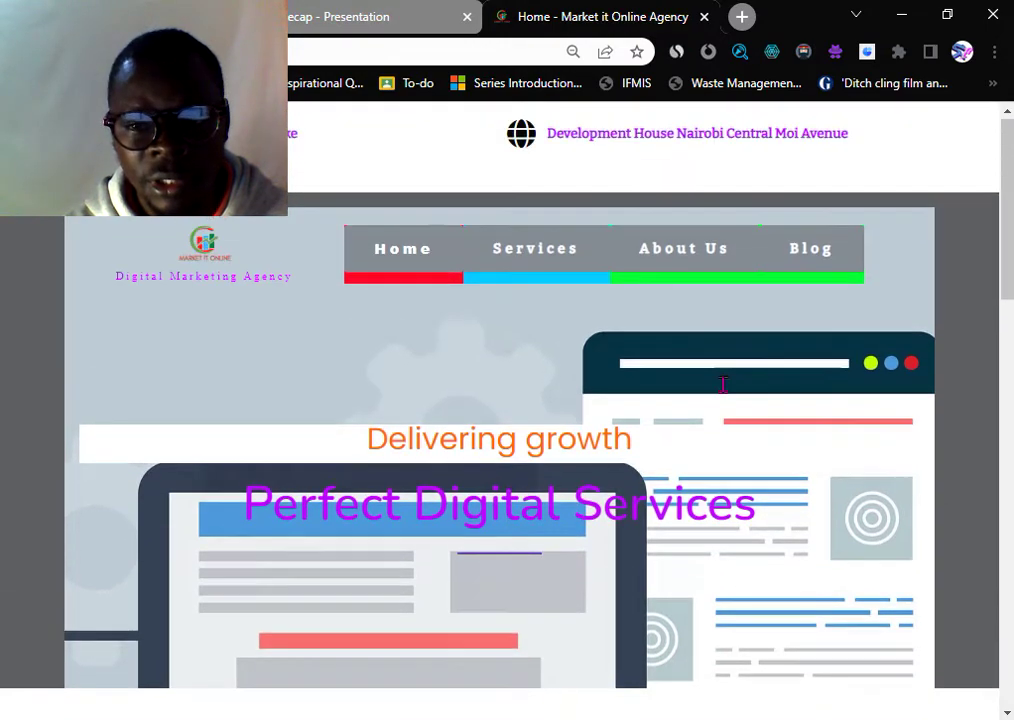
{"action": "scroll", "coordinate": [229, 421], "scroll_direction": "down", "scroll_amount": 4}
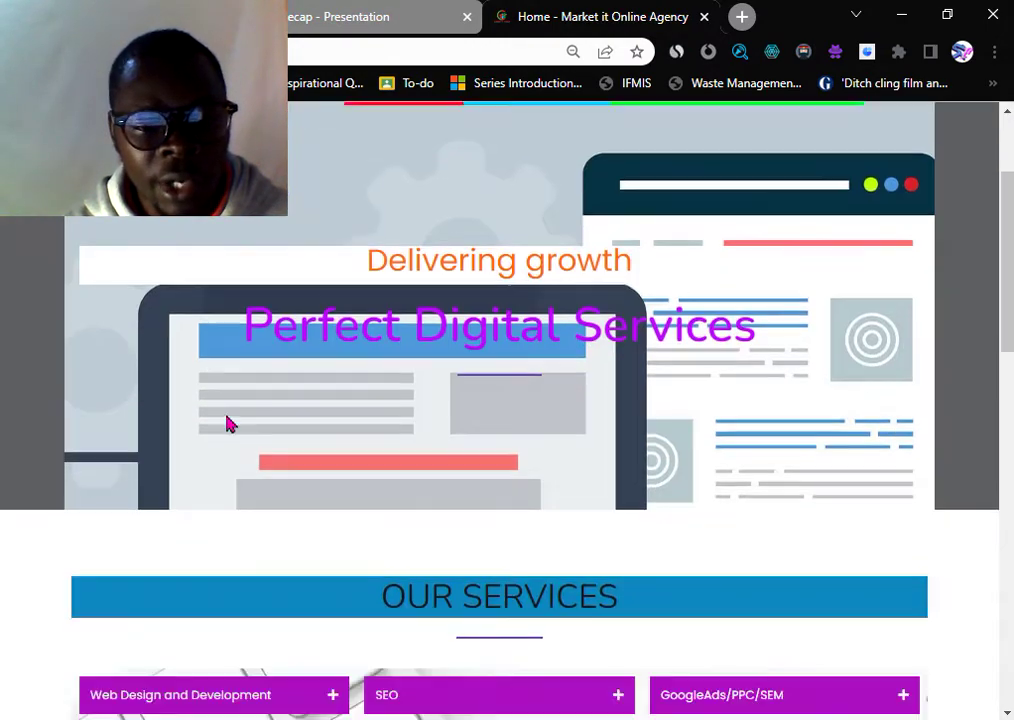
{"action": "scroll", "coordinate": [228, 425], "scroll_direction": "down", "scroll_amount": 1}
{"action": "scroll", "coordinate": [300, 472], "scroll_direction": "up", "scroll_amount": 5}
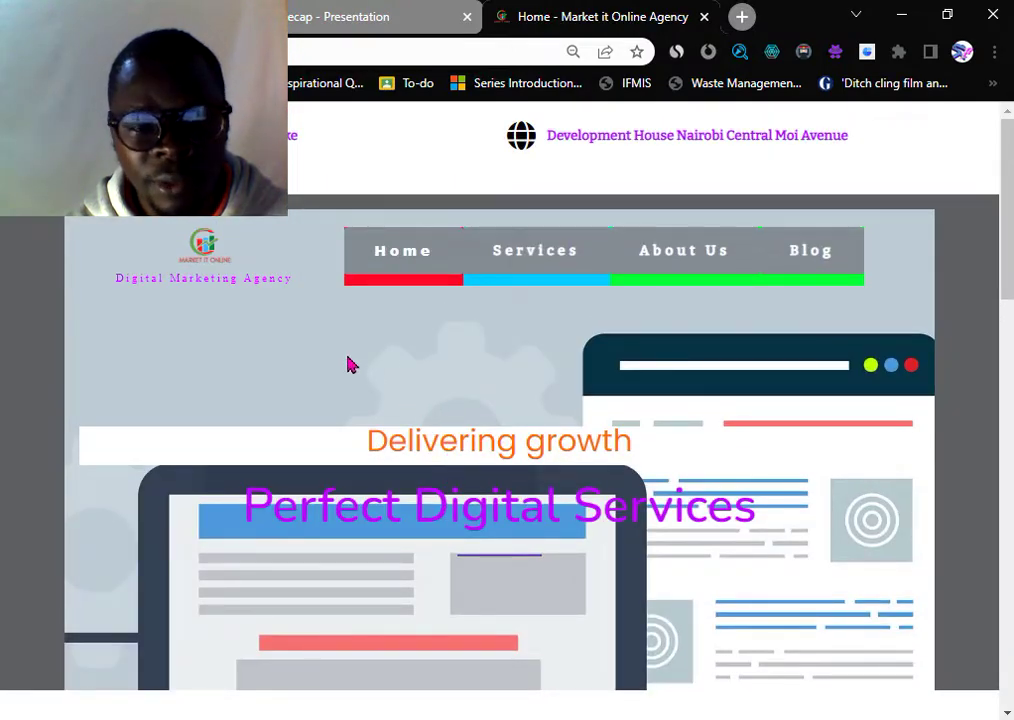
{"action": "scroll", "coordinate": [351, 362], "scroll_direction": "down", "scroll_amount": 2}
{"action": "scroll", "coordinate": [350, 365], "scroll_direction": "down", "scroll_amount": 4}
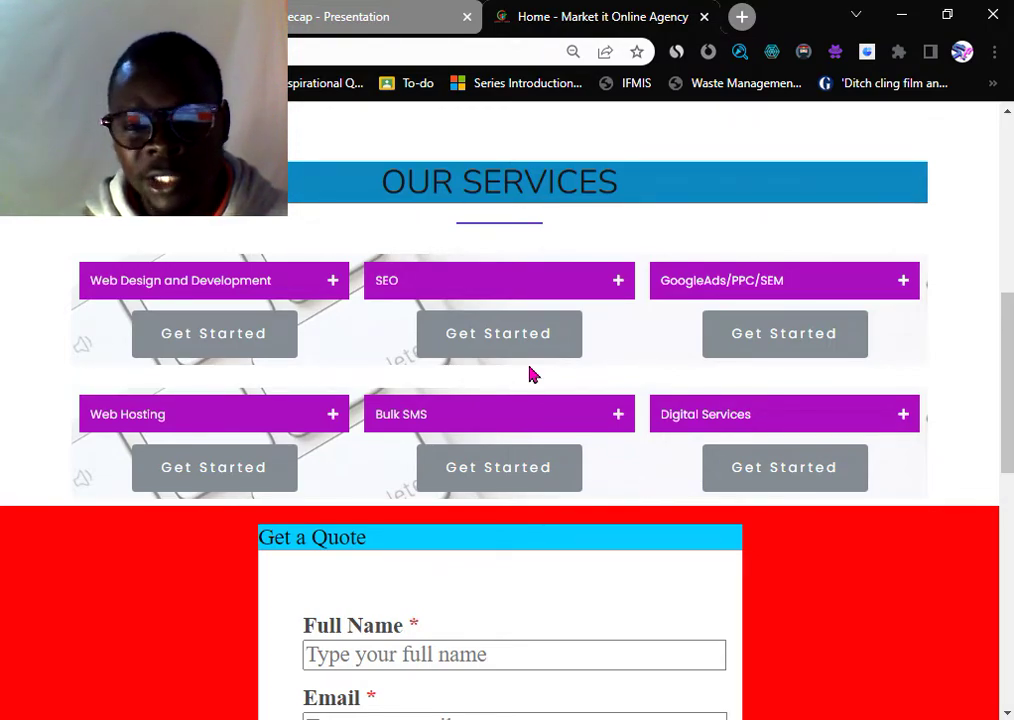
{"action": "scroll", "coordinate": [530, 375], "scroll_direction": "up", "scroll_amount": 6}
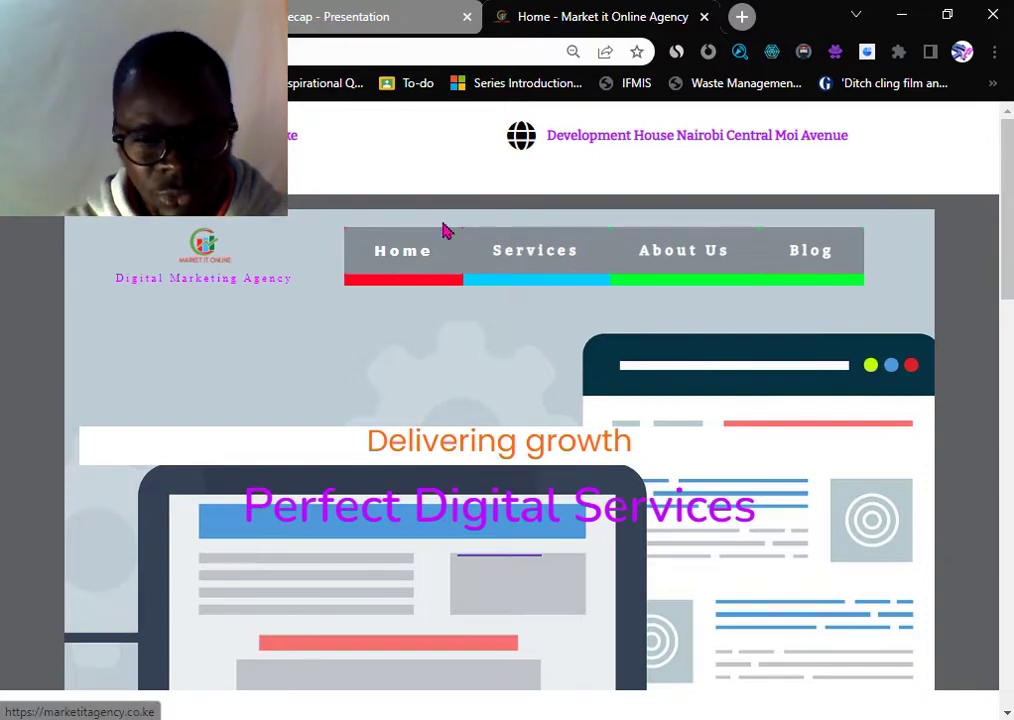
- Append /wp-admin to the agency site's URL to reach its WordPress login page
{"action": "left_click", "coordinate": [299, 55]}
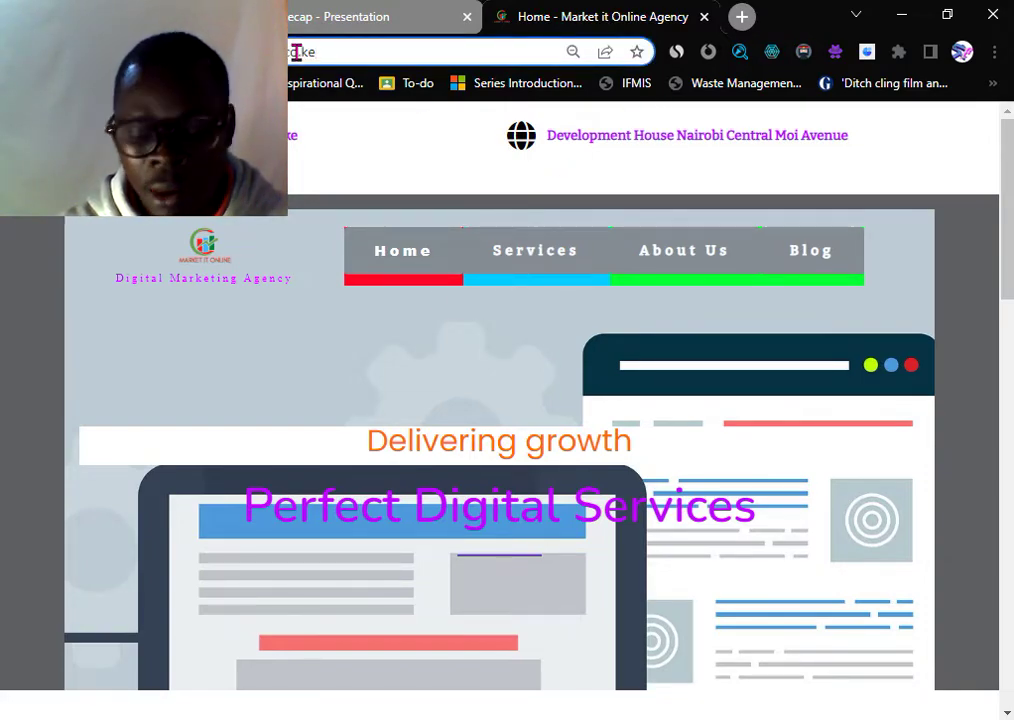
{"action": "type", "text": "/w"}
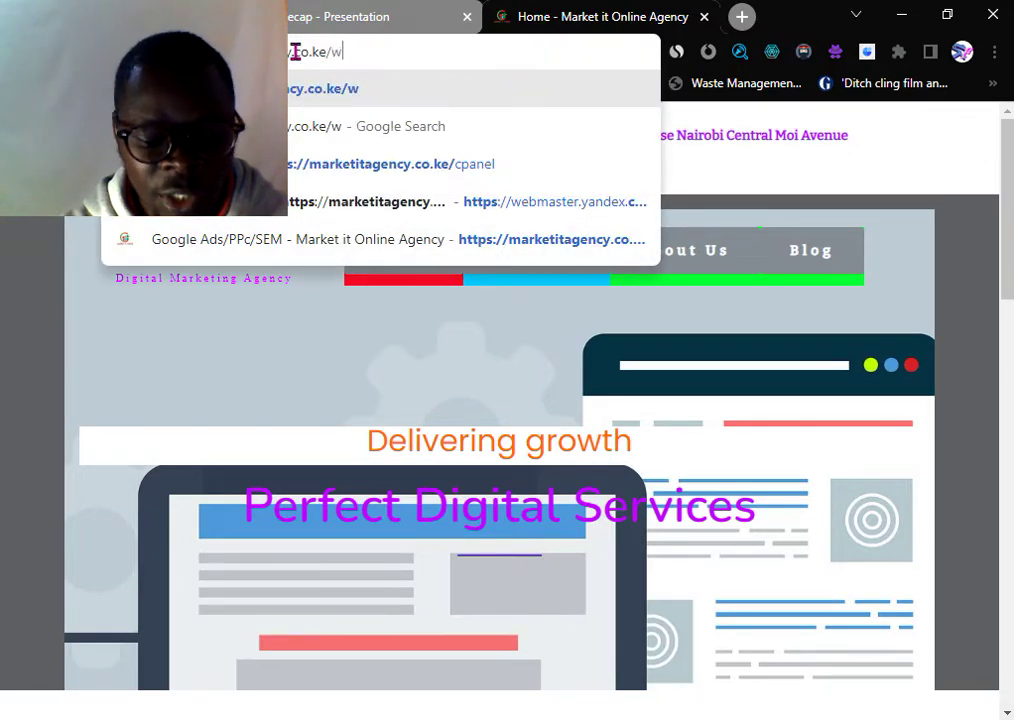
{"action": "type", "text": "p-A"}
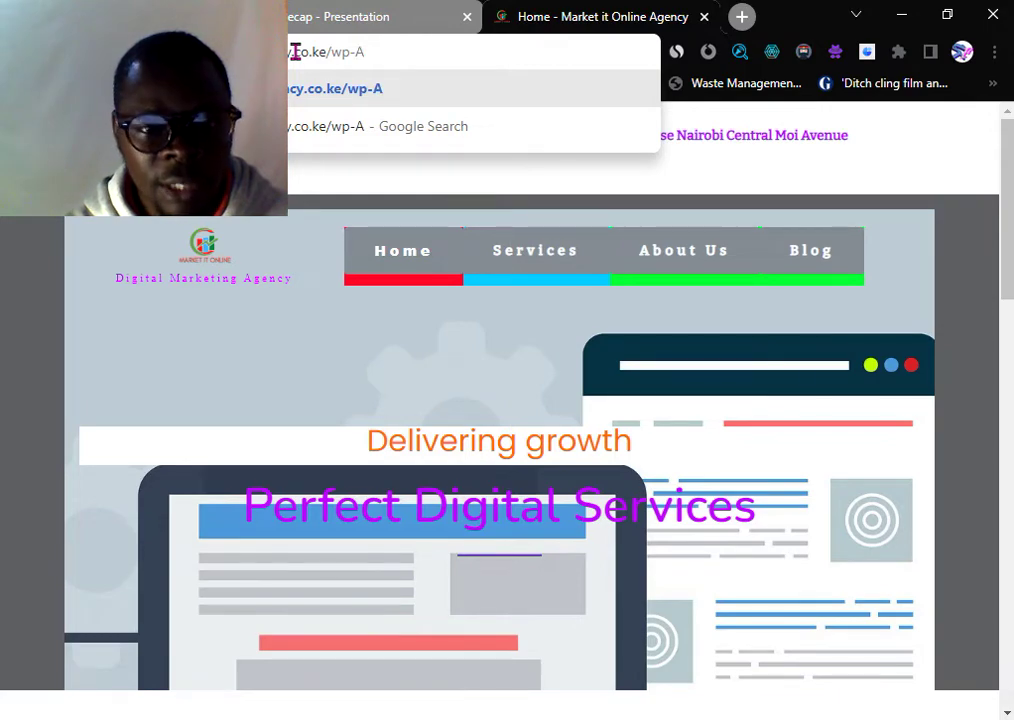
{"action": "key", "text": "BackSpace"}
{"action": "type", "text": "dmin"}
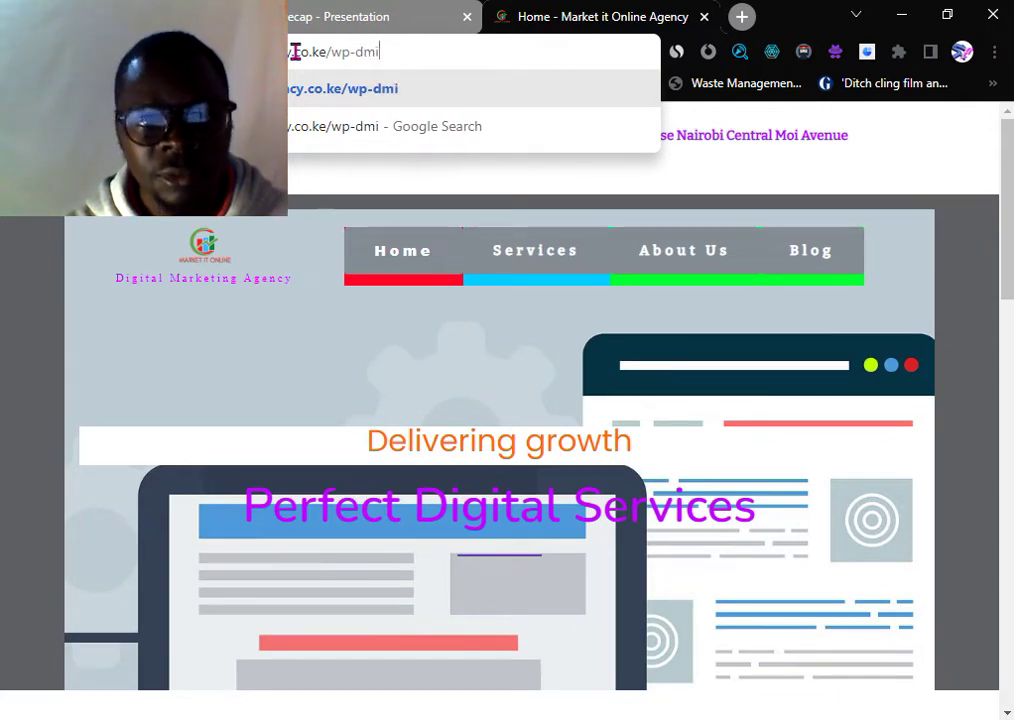
{"action": "key", "text": "BackSpace"}
{"action": "key", "text": "BackSpace"}
{"action": "key", "text": "BackSpace"}
{"action": "key", "text": "BackSpace"}
{"action": "type", "text": "admin"}
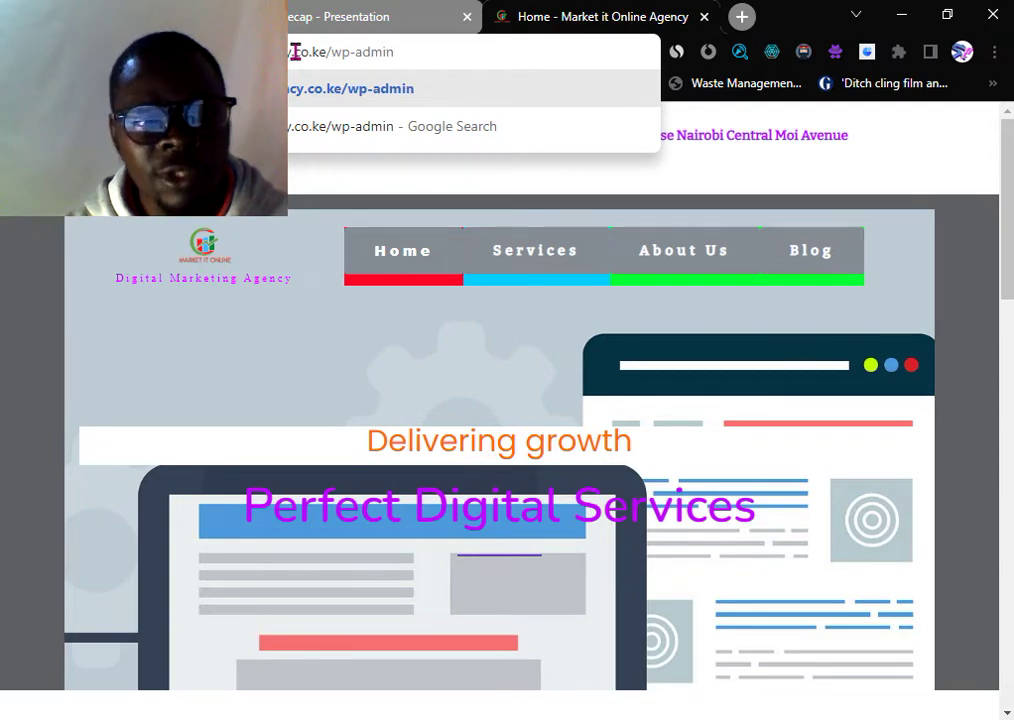
{"action": "key", "text": "Return"}
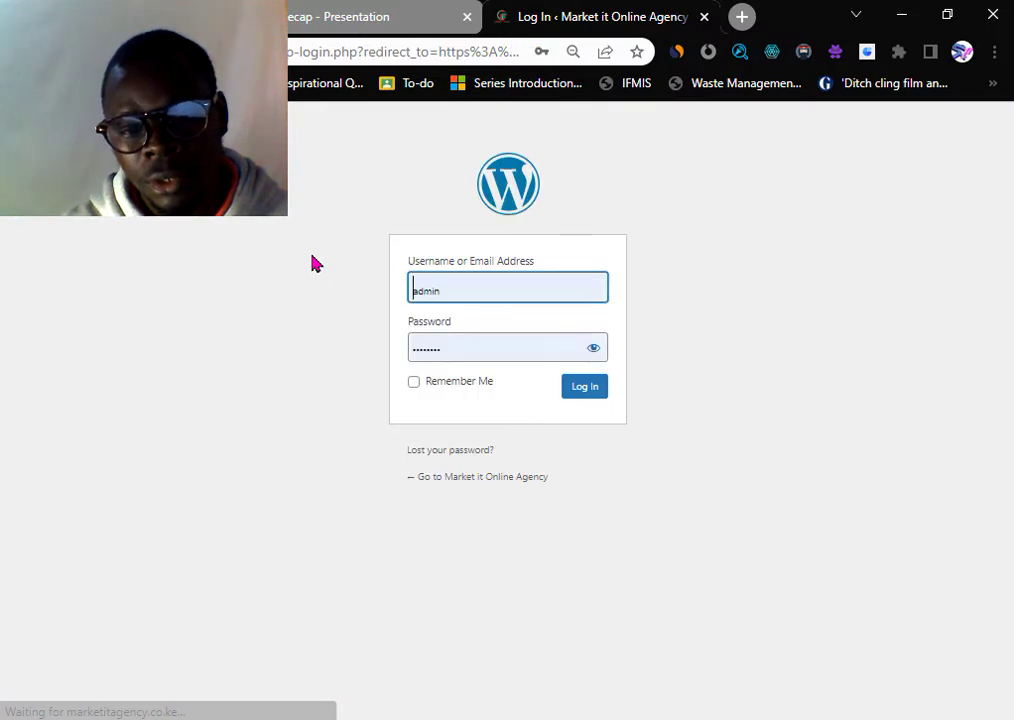
- Attempt login with the autofilled credentials, then inspect the fields after the insecure-password block
{"action": "left_click", "coordinate": [582, 404]}
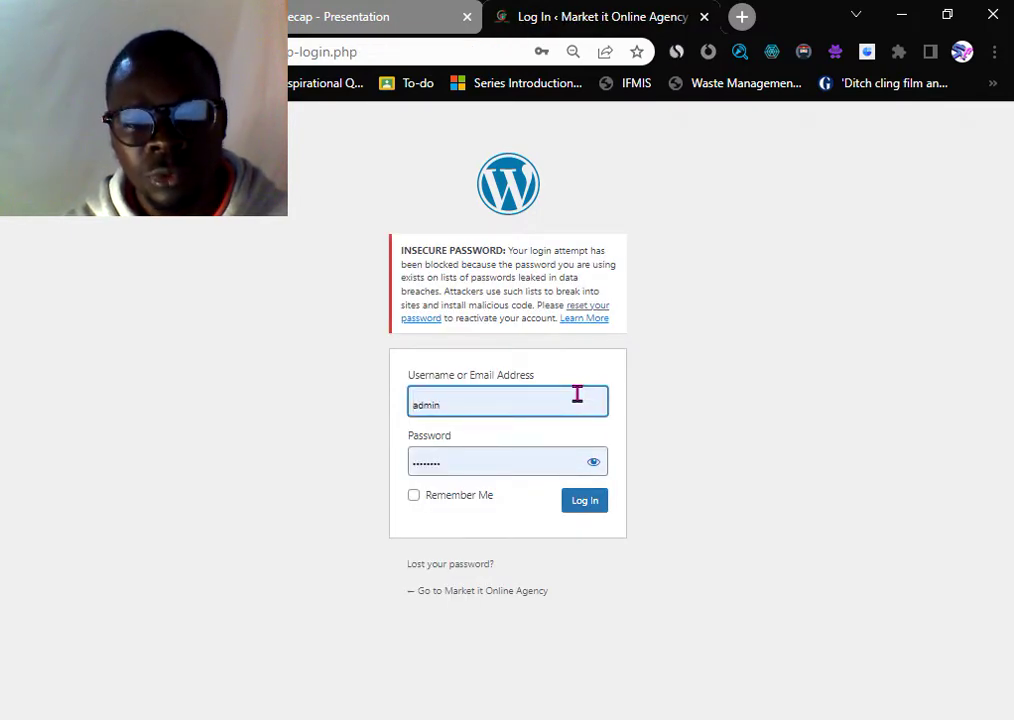
{"action": "left_click", "coordinate": [592, 466]}
{"action": "left_click", "coordinate": [586, 466]}
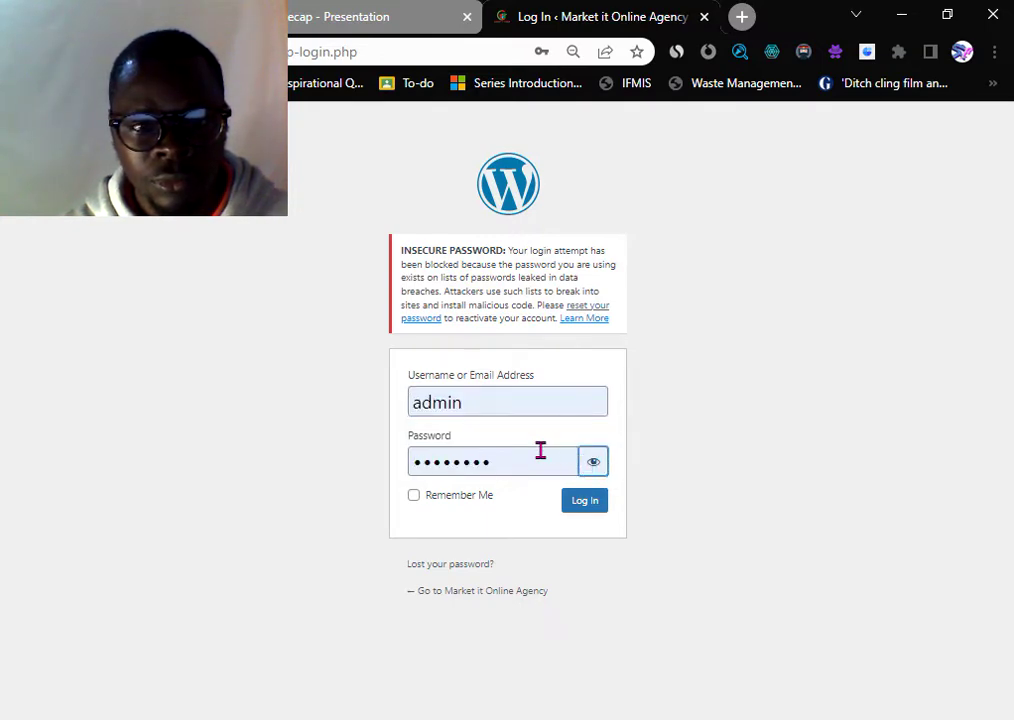
{"action": "left_click_drag", "start_coordinate": [538, 452], "coordinate": [252, 481]}
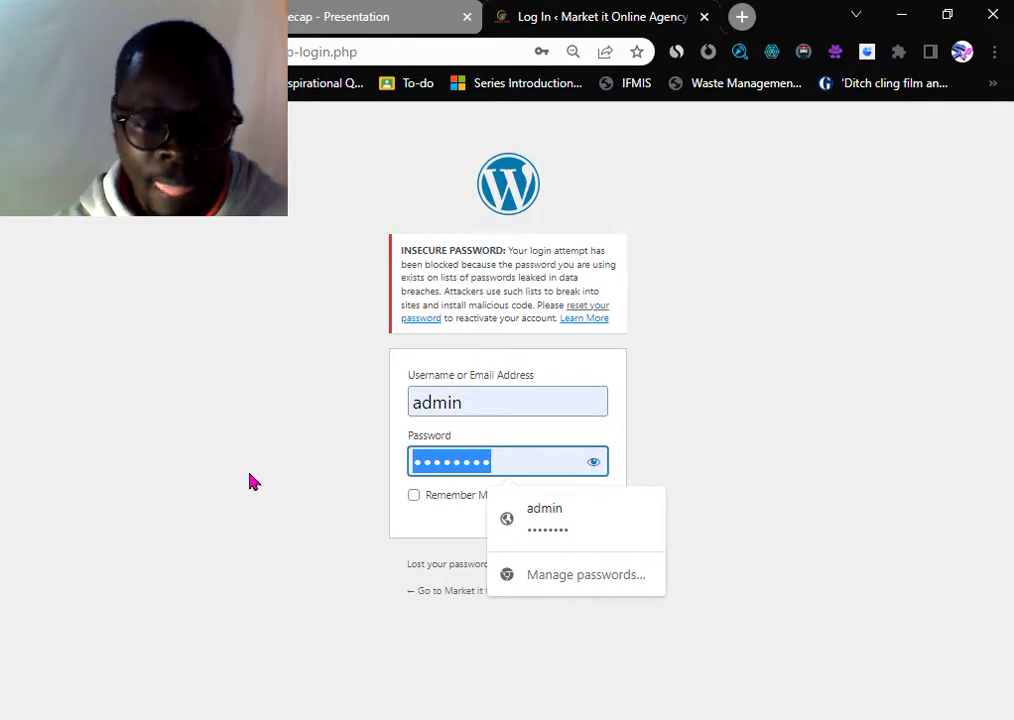
{"action": "left_click_drag", "start_coordinate": [471, 405], "coordinate": [362, 420]}
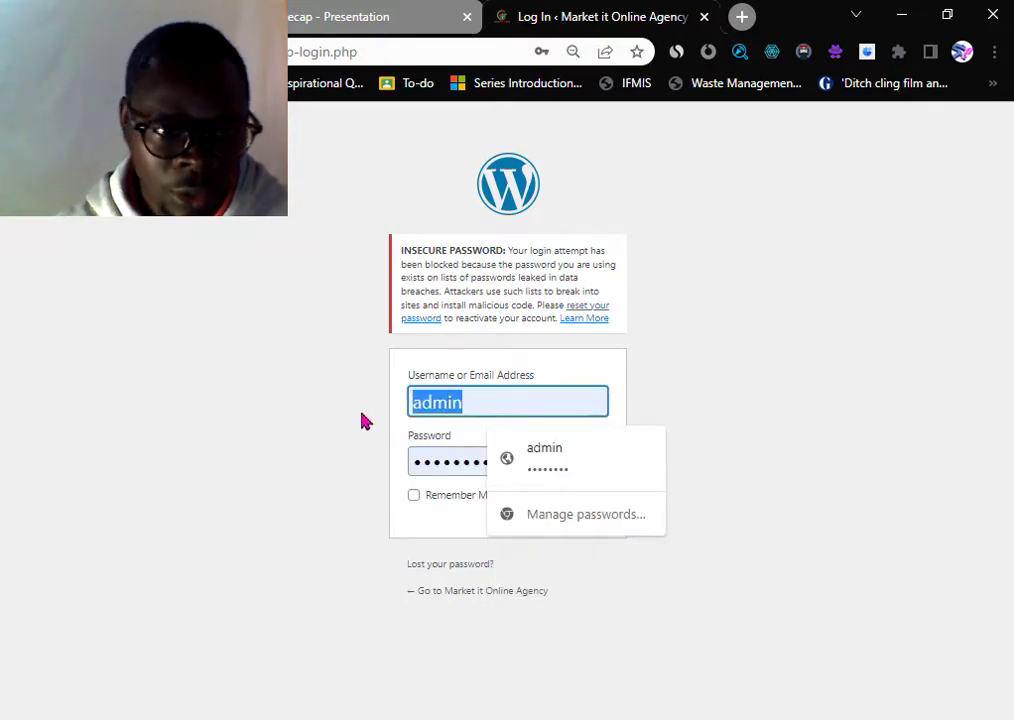
{"action": "left_click", "coordinate": [386, 52]}
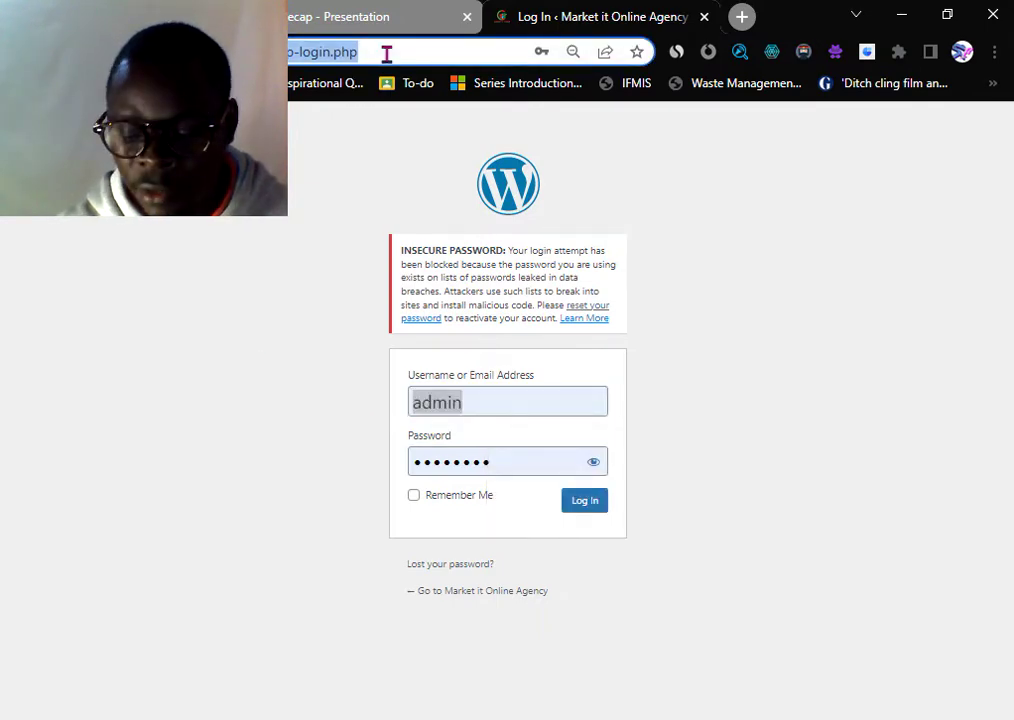
- Replace the address with careermart.co.ke/wp-admin and load the Career Mart login
{"action": "left_click", "coordinate": [386, 52]}
{"action": "key", "text": "BackSpace"}
{"action": "key", "text": "BackSpace"}
{"action": "key", "text": "BackSpace"}
{"action": "key", "text": "BackSpace"}
{"action": "key", "text": "BackSpace"}
{"action": "key", "text": "BackSpace"}
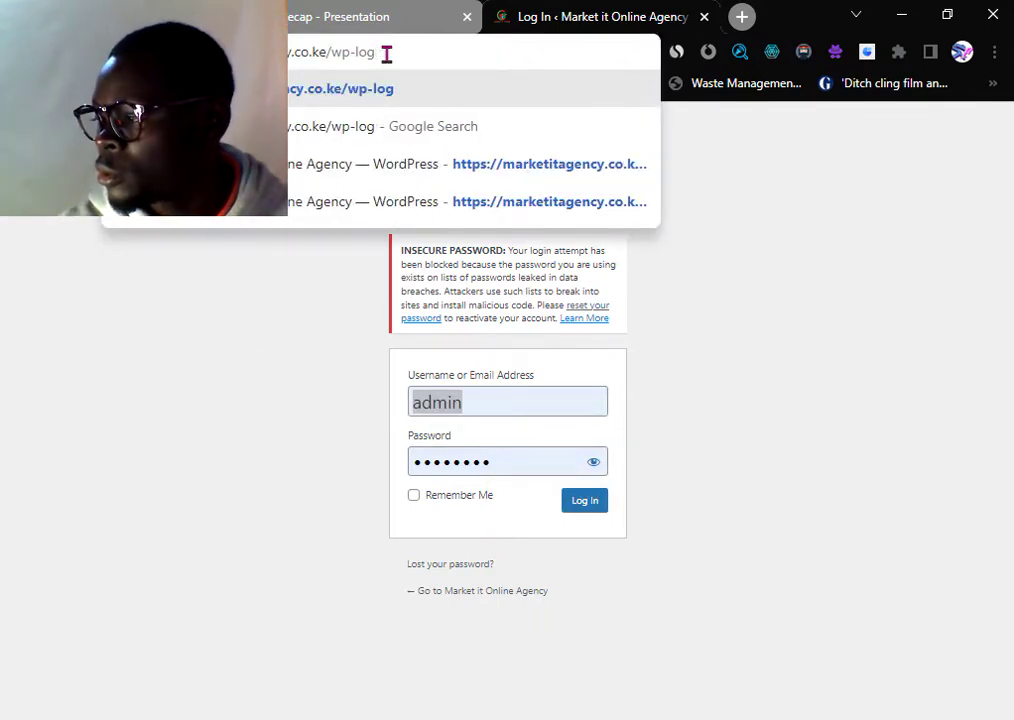
{"action": "key", "text": "BackSpace"}
{"action": "key", "text": "BackSpace"}
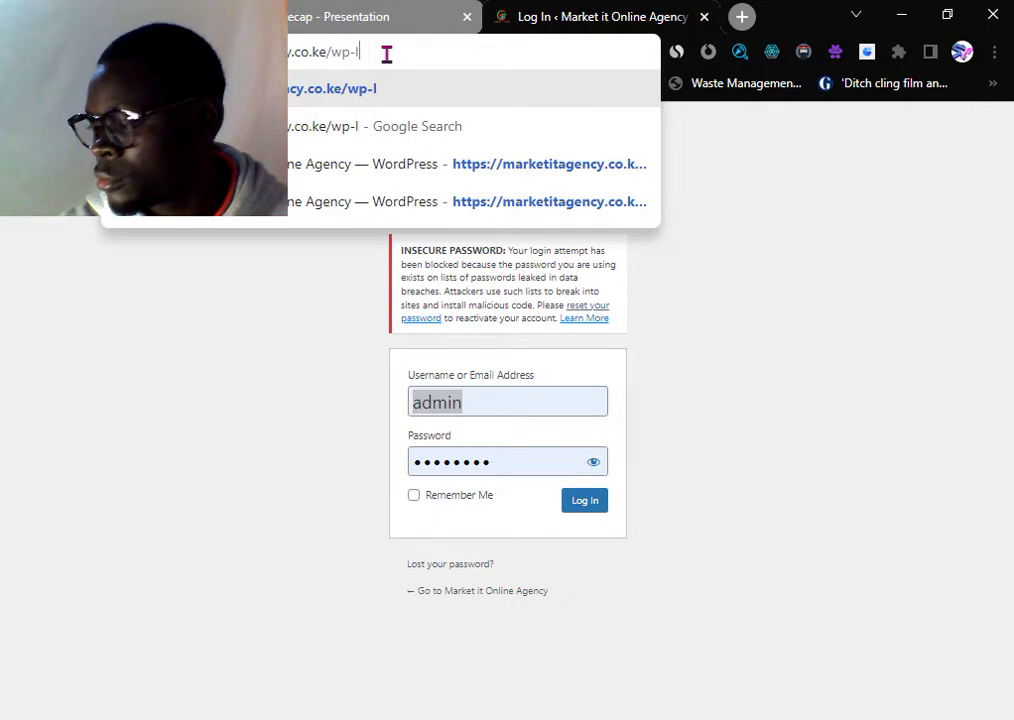
{"action": "key", "text": "BackSpace"}
{"action": "key", "text": "BackSpace"}
{"action": "key", "text": "BackSpace"}
{"action": "key", "text": "BackSpace"}
{"action": "key", "text": "BackSpace"}
{"action": "key", "text": "BackSpace"}
{"action": "key", "text": "BackSpace"}
{"action": "key", "text": "BackSpace"}
{"action": "key", "text": "BackSpace"}
{"action": "key", "text": "BackSpace"}
{"action": "key", "text": "BackSpace"}
{"action": "key", "text": "BackSpace"}
{"action": "key", "text": "BackSpace"}
{"action": "key", "text": "BackSpace"}
{"action": "key", "text": "BackSpace"}
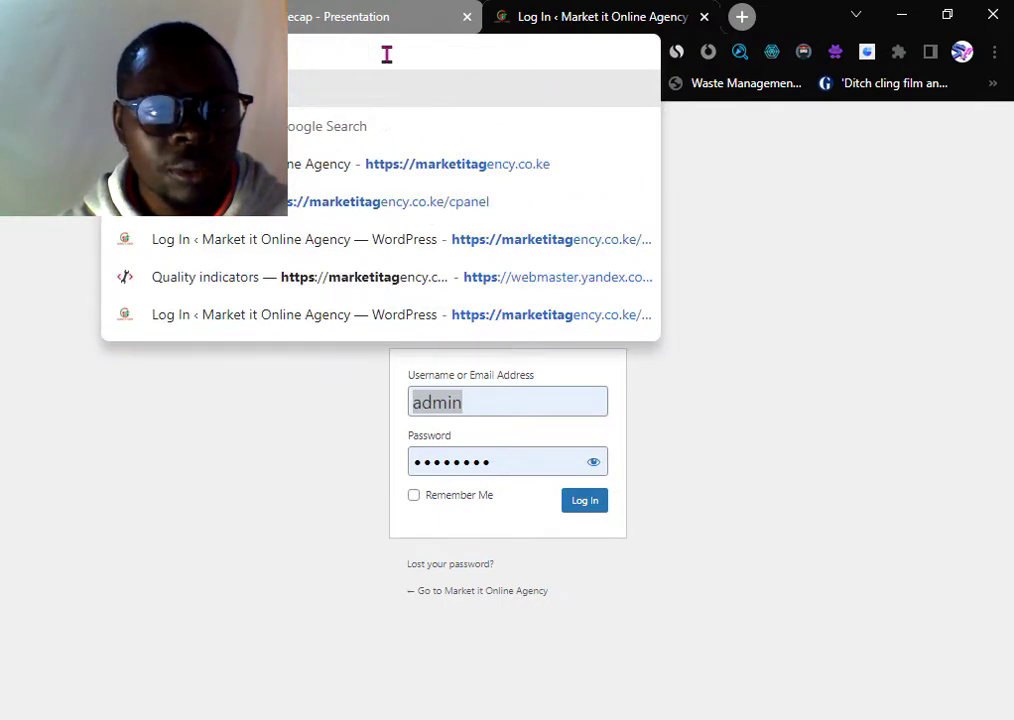
{"action": "key", "text": "BackSpace"}
{"action": "key", "text": "BackSpace"}
{"action": "key", "text": "BackSpace"}
{"action": "key", "text": "BackSpace"}
{"action": "key", "text": "BackSpace"}
{"action": "key", "text": "BackSpace"}
{"action": "key", "text": "BackSpace"}
{"action": "key", "text": "BackSpace"}
{"action": "key", "text": "BackSpace"}
{"action": "key", "text": "BackSpace"}
{"action": "key", "text": "BackSpace"}
{"action": "key", "text": "BackSpace"}
{"action": "key", "text": "BackSpace"}
{"action": "key", "text": "BackSpace"}
{"action": "key", "text": "BackSpace"}
{"action": "key", "text": "BackSpace"}
{"action": "key", "text": "BackSpace"}
{"action": "key", "text": "BackSpace"}
{"action": "type", "text": "ca"}
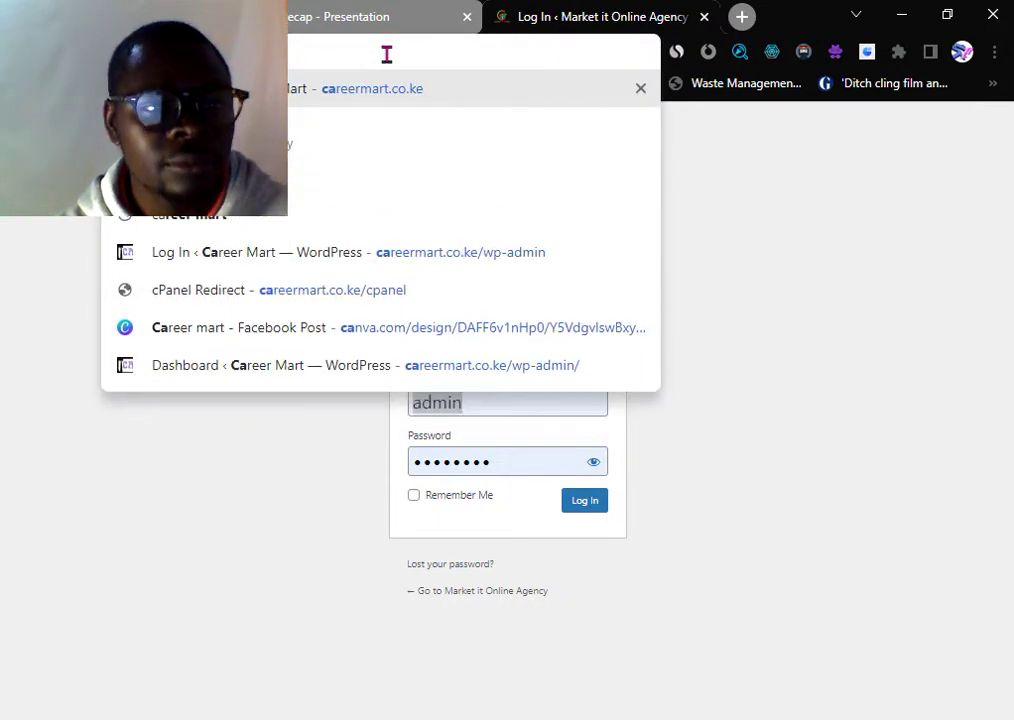
{"action": "type", "text": "reermart.co.ke/wp"}
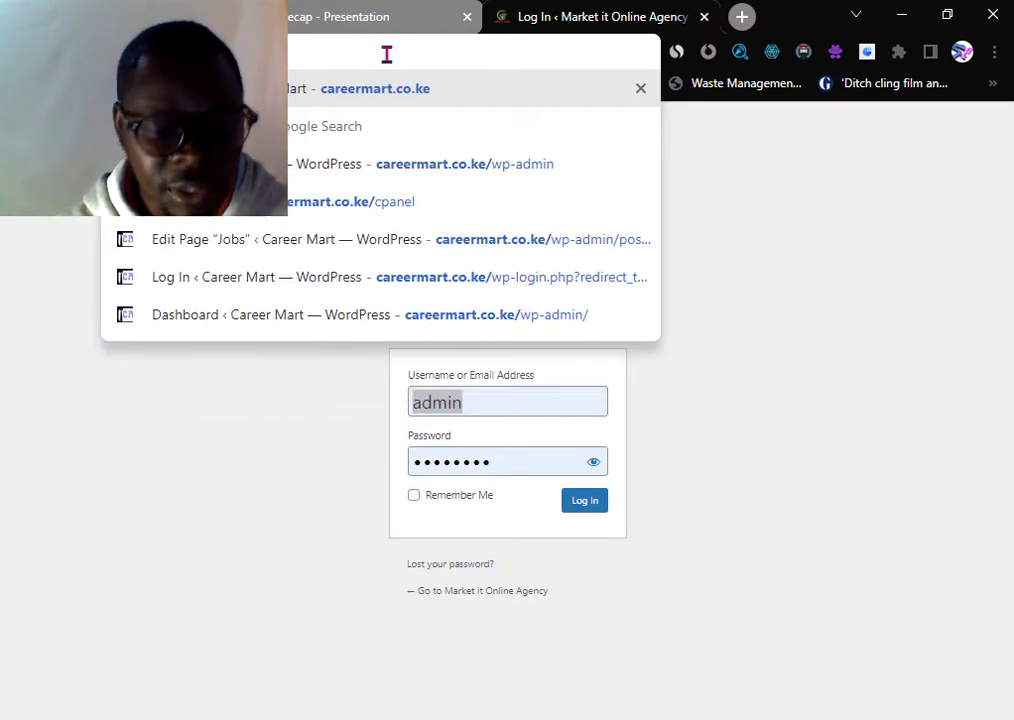
{"action": "key", "text": "BackSpace"}
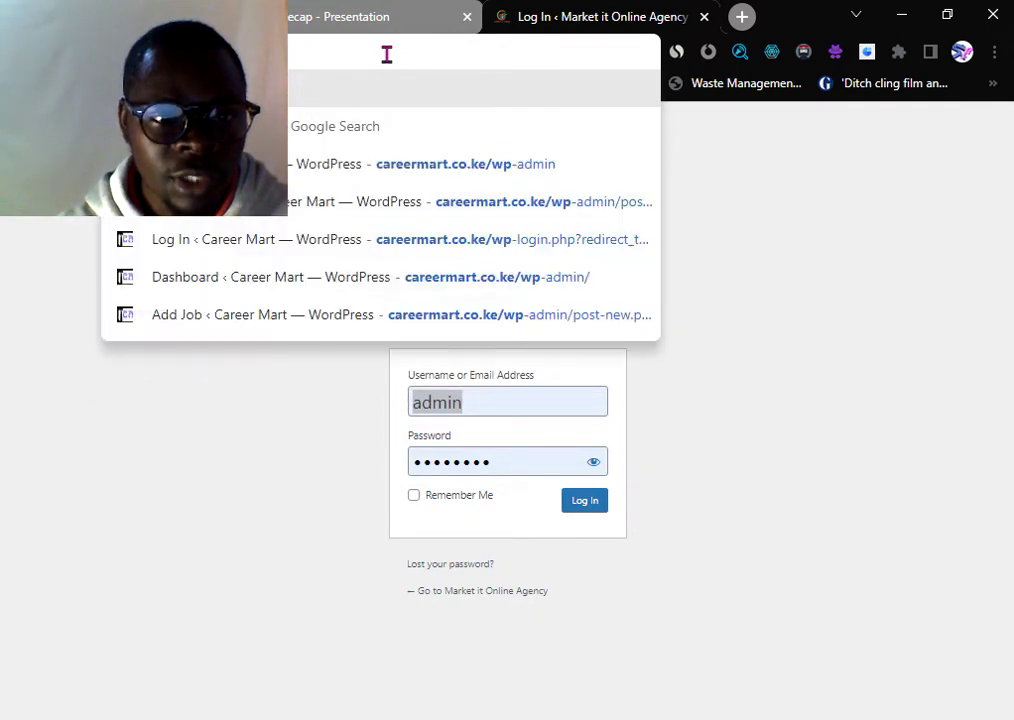
{"action": "type", "text": "-"}
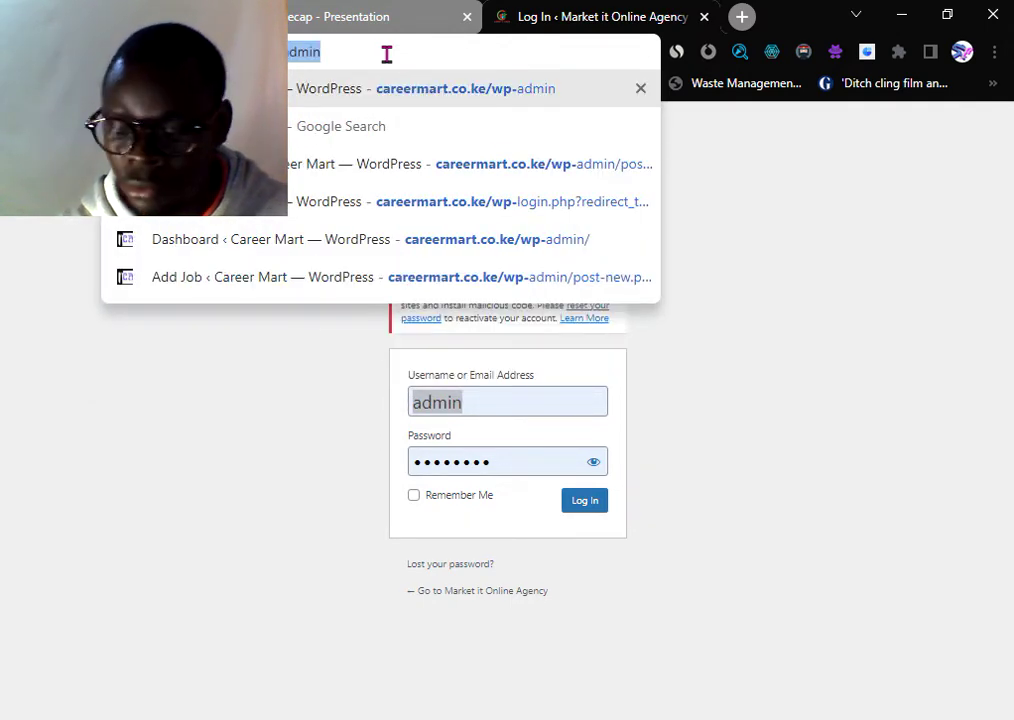
{"action": "key", "text": "Return"}
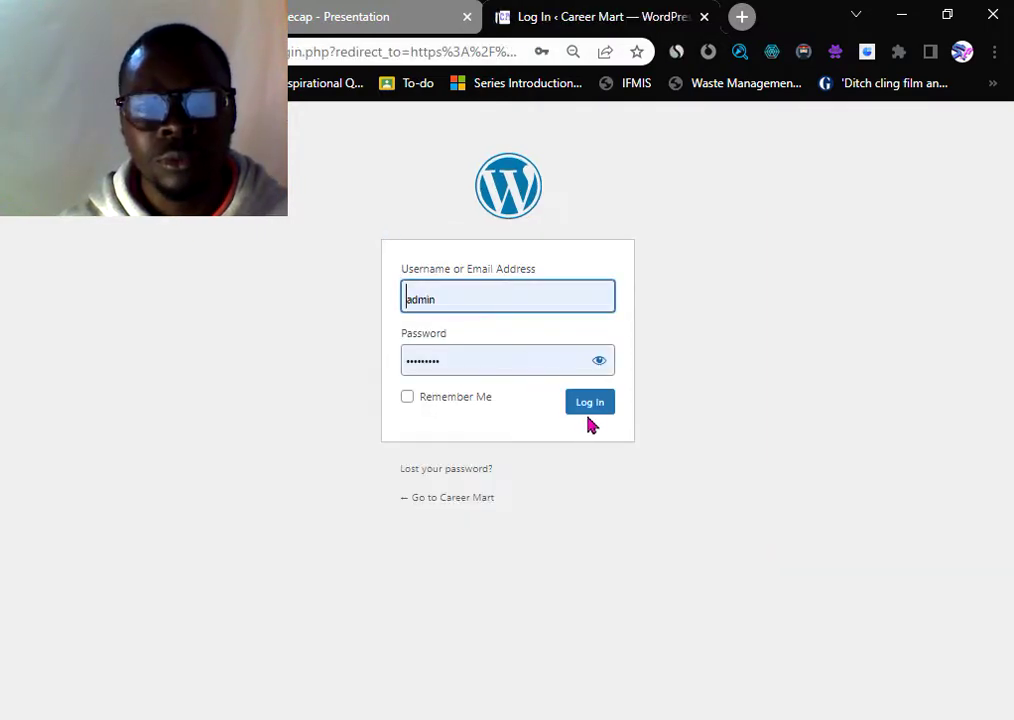
{"action": "left_click", "coordinate": [589, 408]}
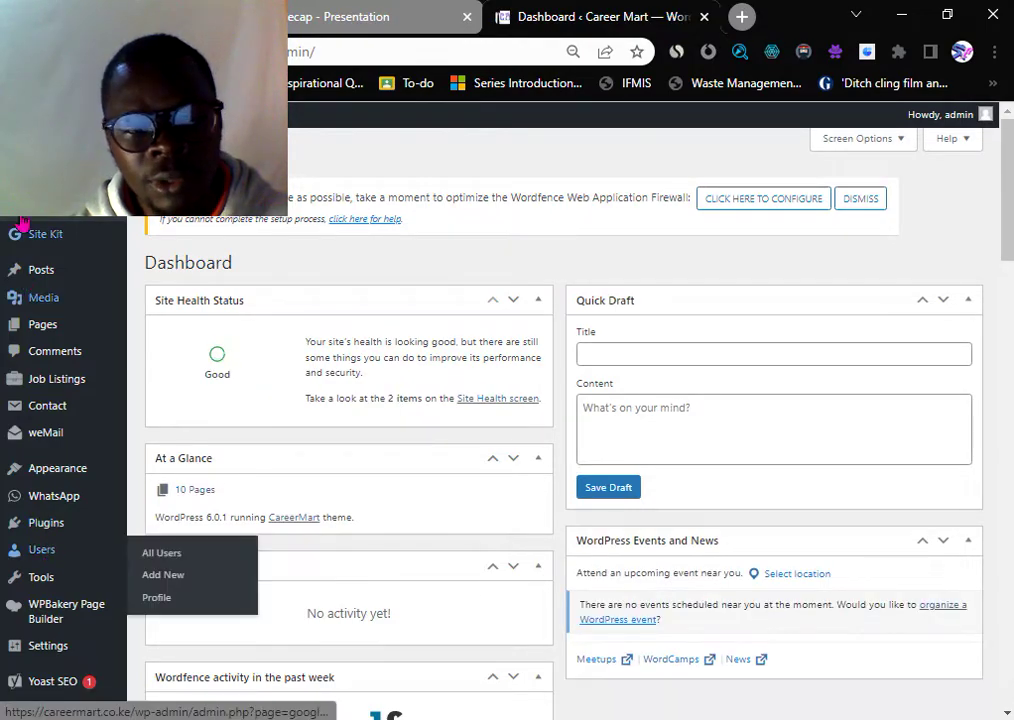
{"action": "scroll", "coordinate": [57, 572], "scroll_direction": "down", "scroll_amount": 3}
{"action": "scroll", "coordinate": [70, 545], "scroll_direction": "up", "scroll_amount": 3}
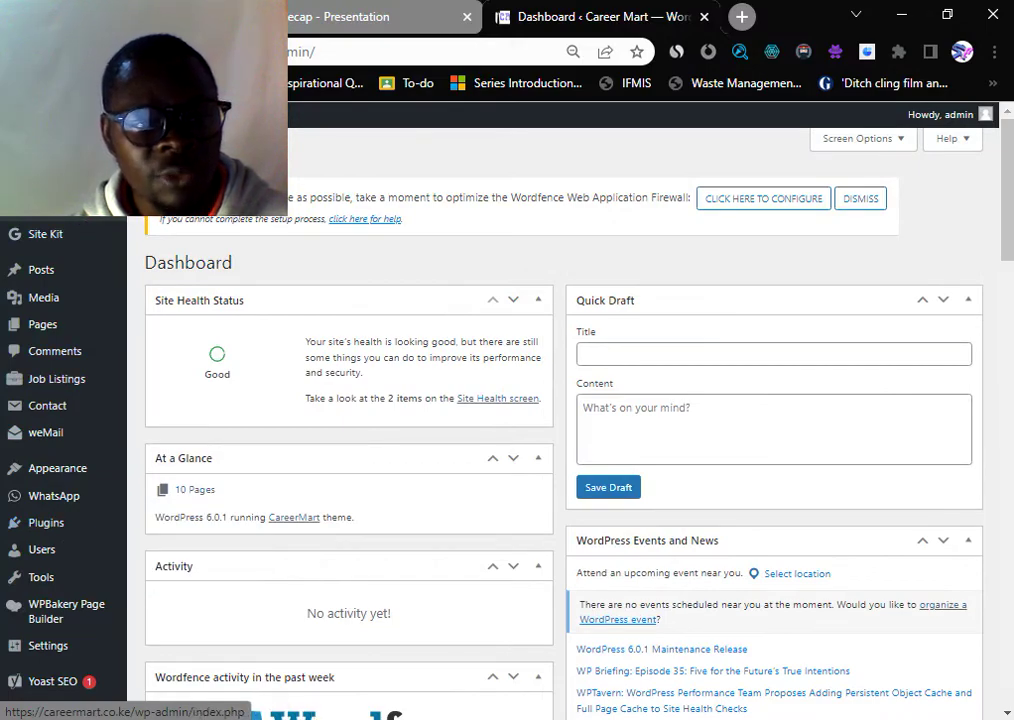
{"action": "mouse_move", "coordinate": [30, 296]}
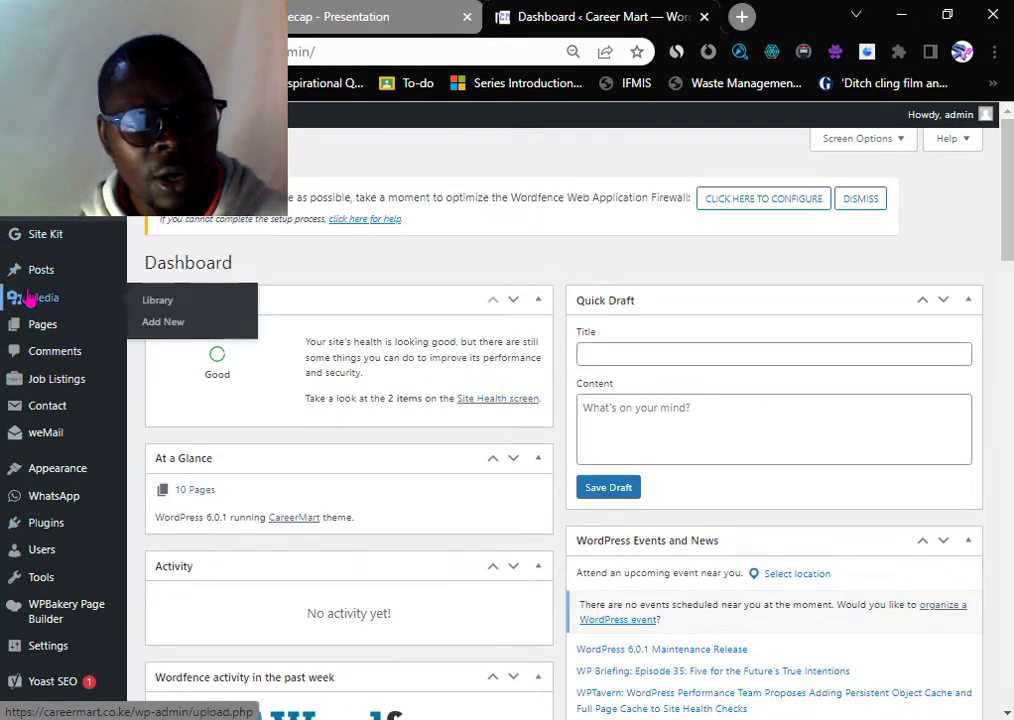
{"action": "scroll", "coordinate": [68, 525], "scroll_direction": "down", "scroll_amount": 2}
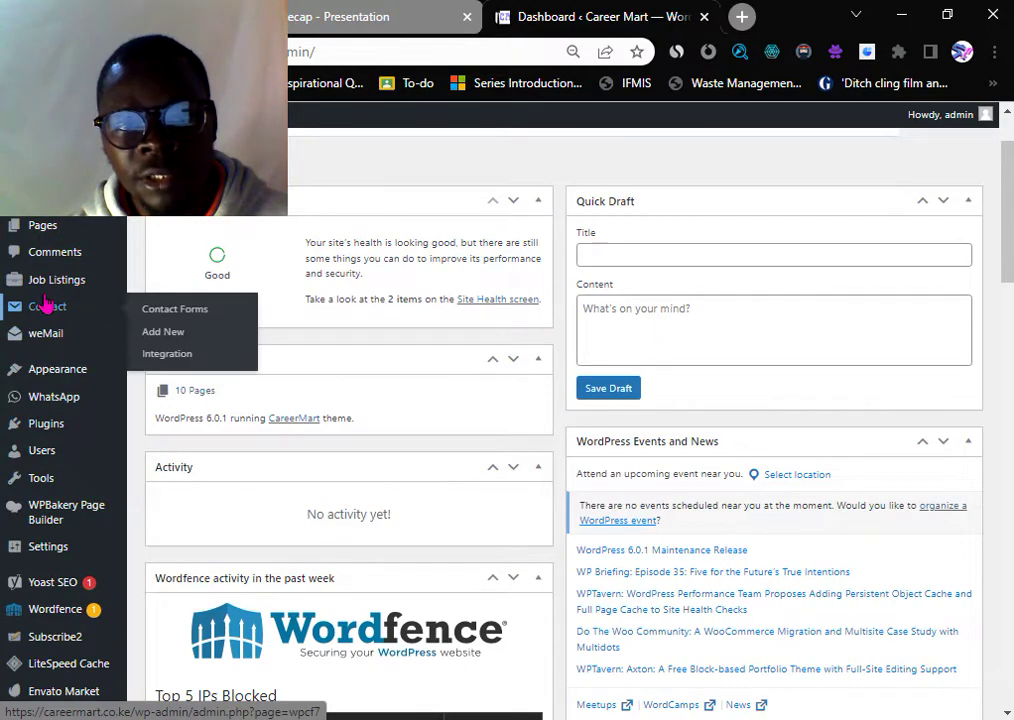
{"action": "scroll", "coordinate": [45, 303], "scroll_direction": "up", "scroll_amount": 2}
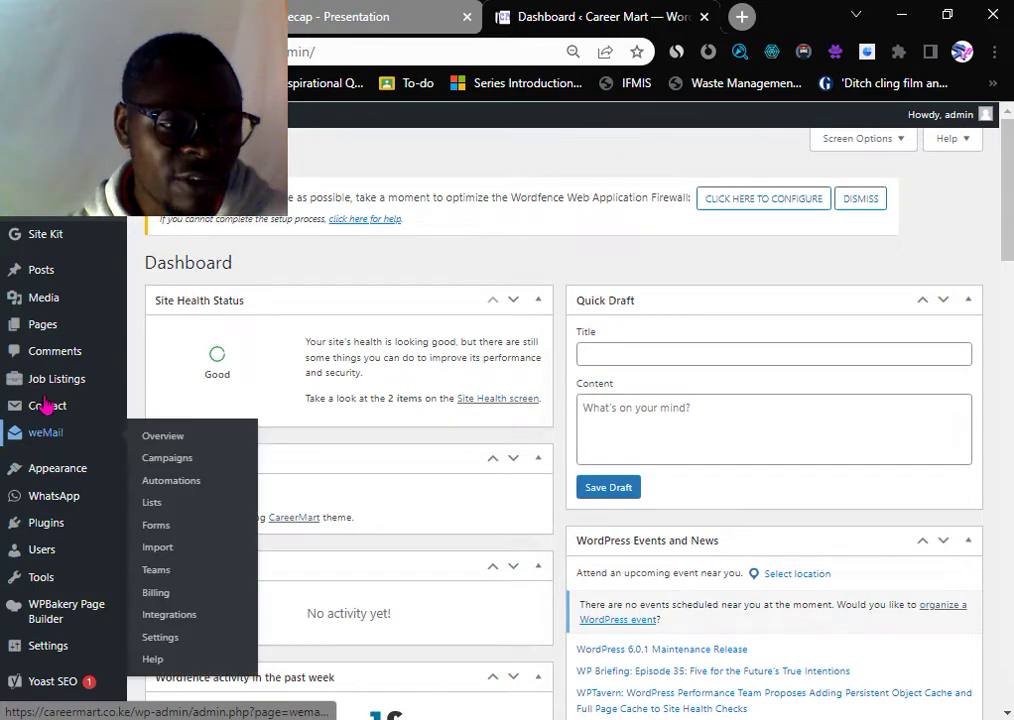
{"action": "scroll", "coordinate": [40, 340], "scroll_direction": "down", "scroll_amount": 2}
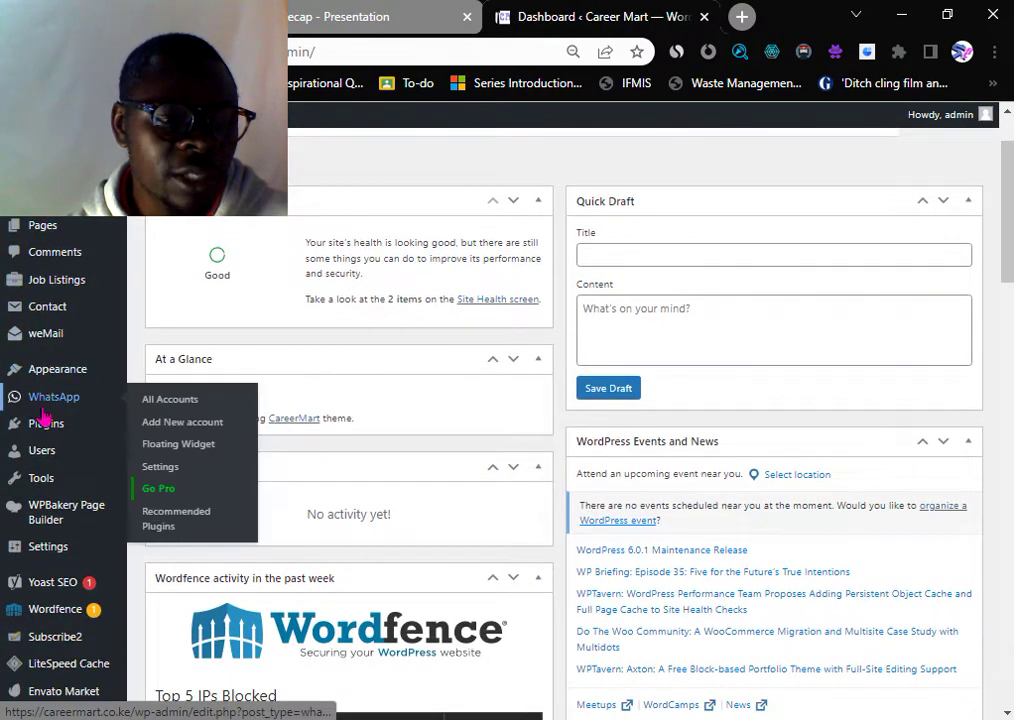
{"action": "scroll", "coordinate": [45, 440], "scroll_direction": "down", "scroll_amount": 2}
{"action": "scroll", "coordinate": [44, 435], "scroll_direction": "down", "scroll_amount": 4}
{"action": "scroll", "coordinate": [40, 310], "scroll_direction": "up", "scroll_amount": 9}
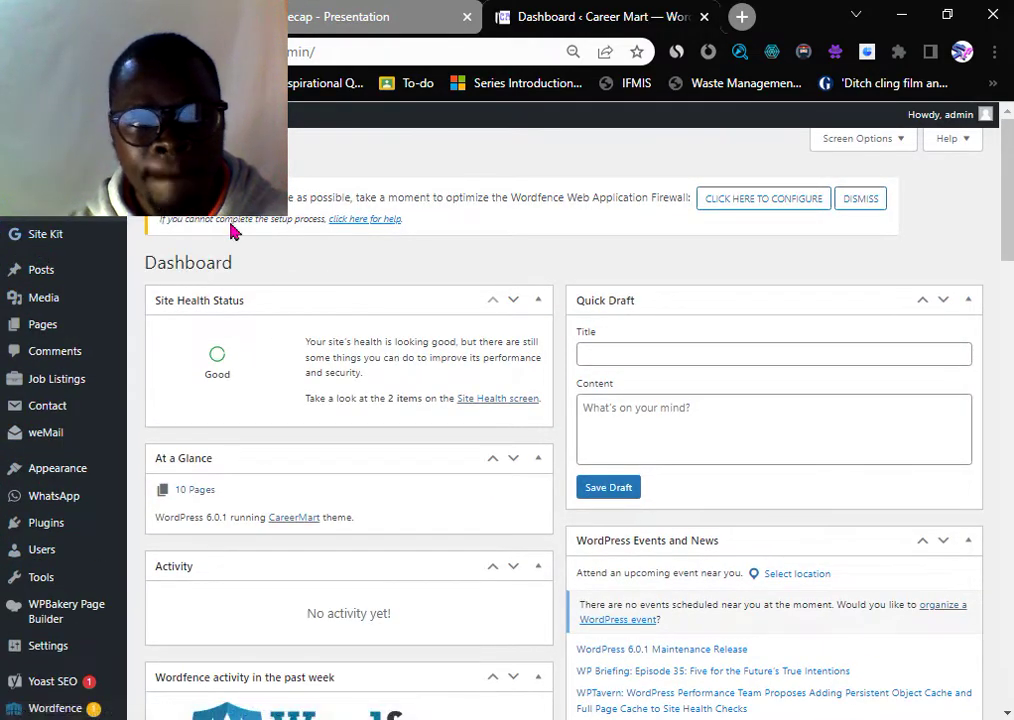
- Go to careermart.co.ke/cpanel in a new tab
{"action": "left_click", "coordinate": [741, 18]}
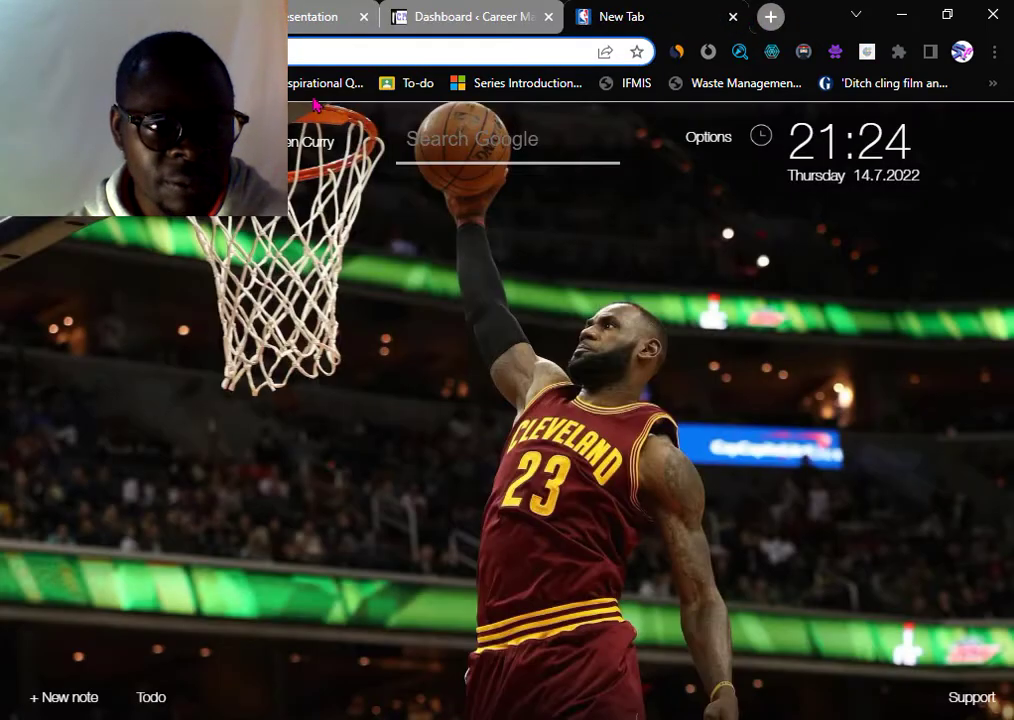
{"action": "type", "text": "car"}
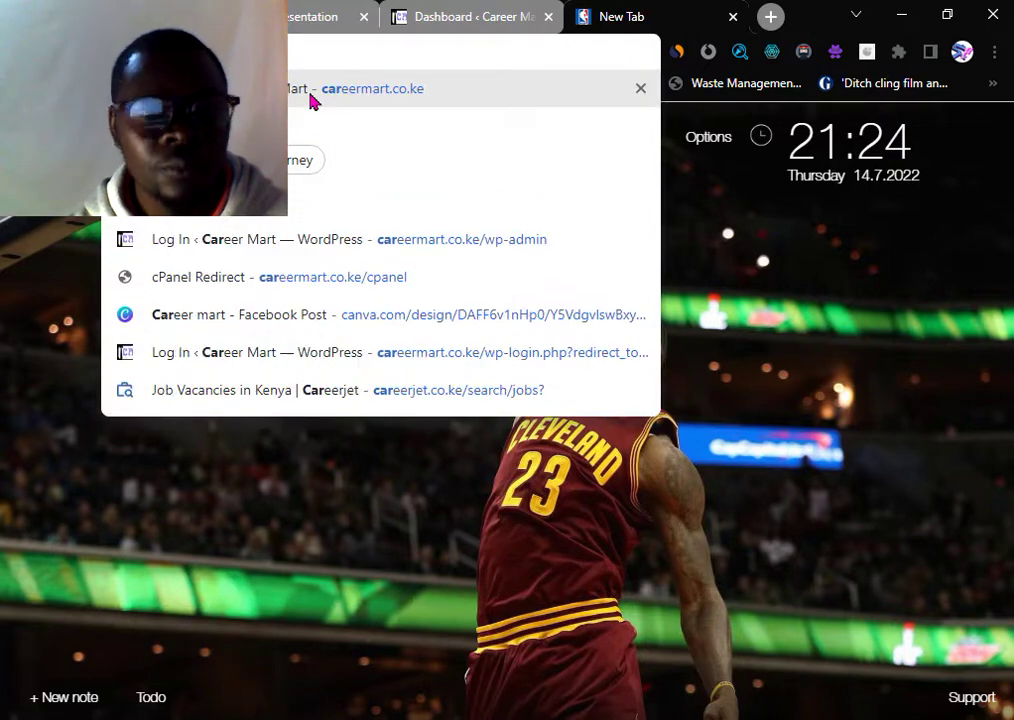
{"action": "key", "text": "Right"}
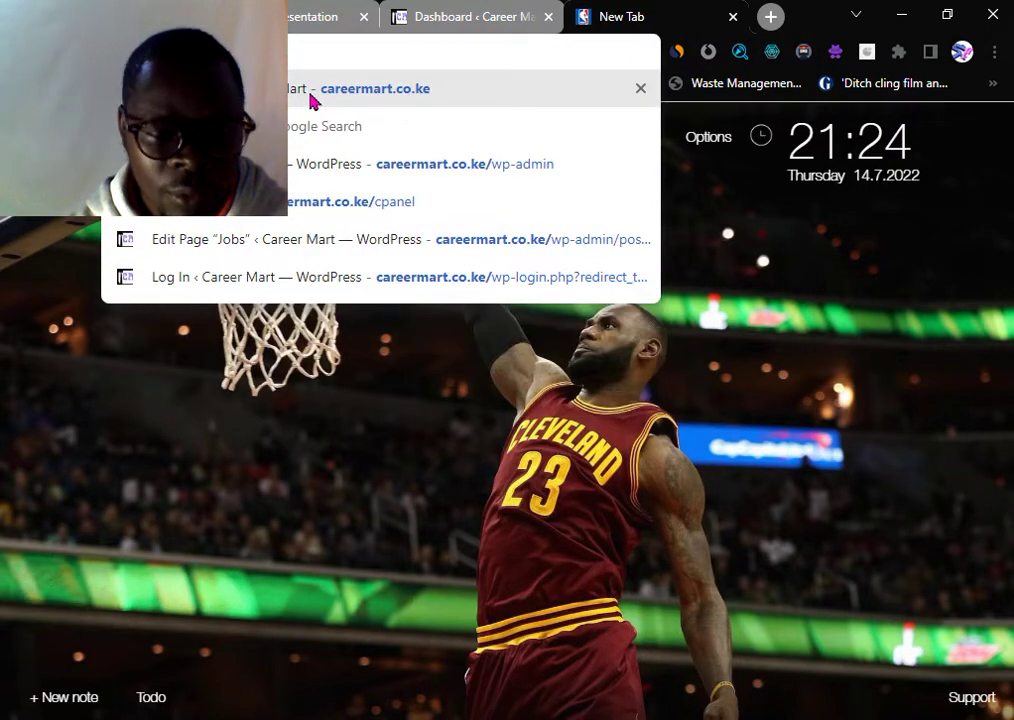
{"action": "type", "text": "/cpa"}
{"action": "key", "text": "Return"}
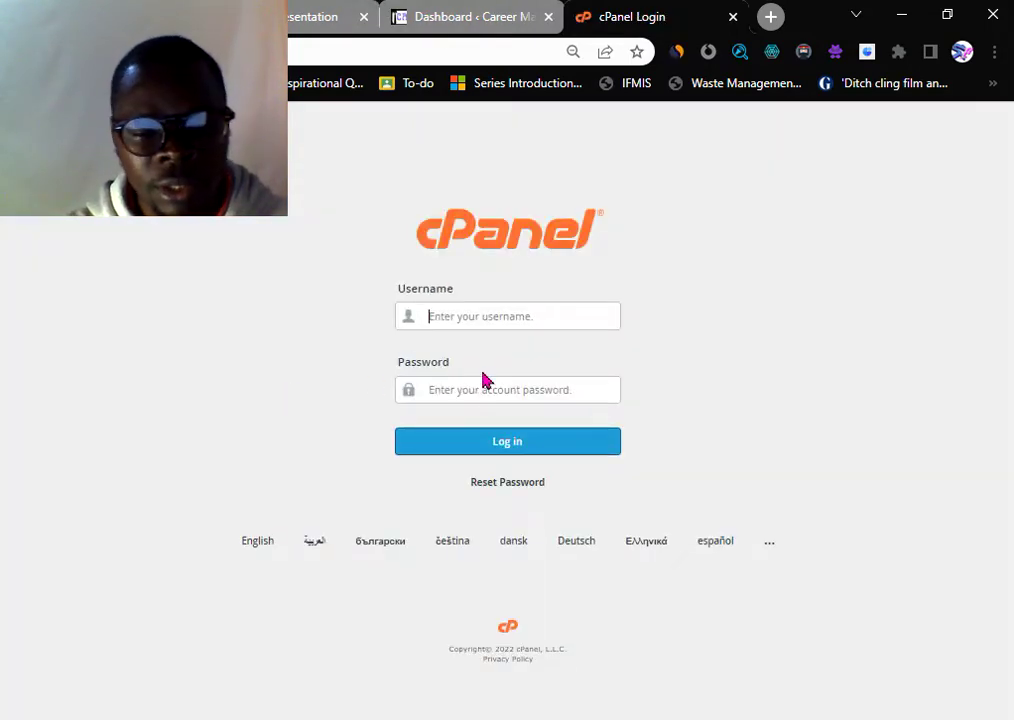
- Log in to cPanel with the saved username and the account password
{"action": "left_click", "coordinate": [488, 318]}
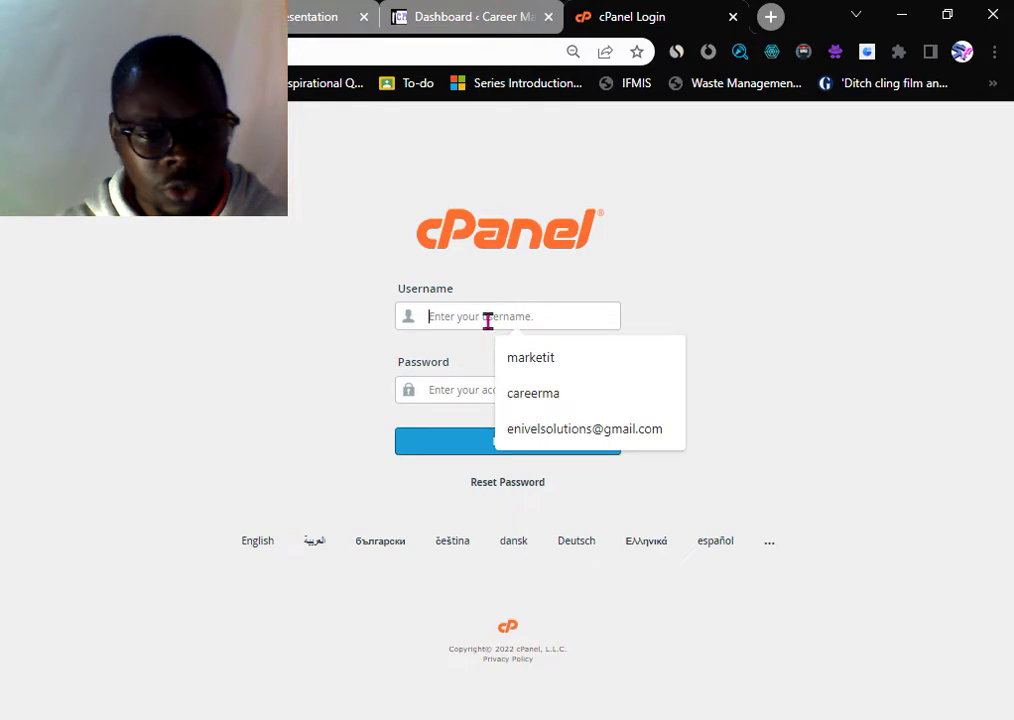
{"action": "left_click", "coordinate": [548, 393]}
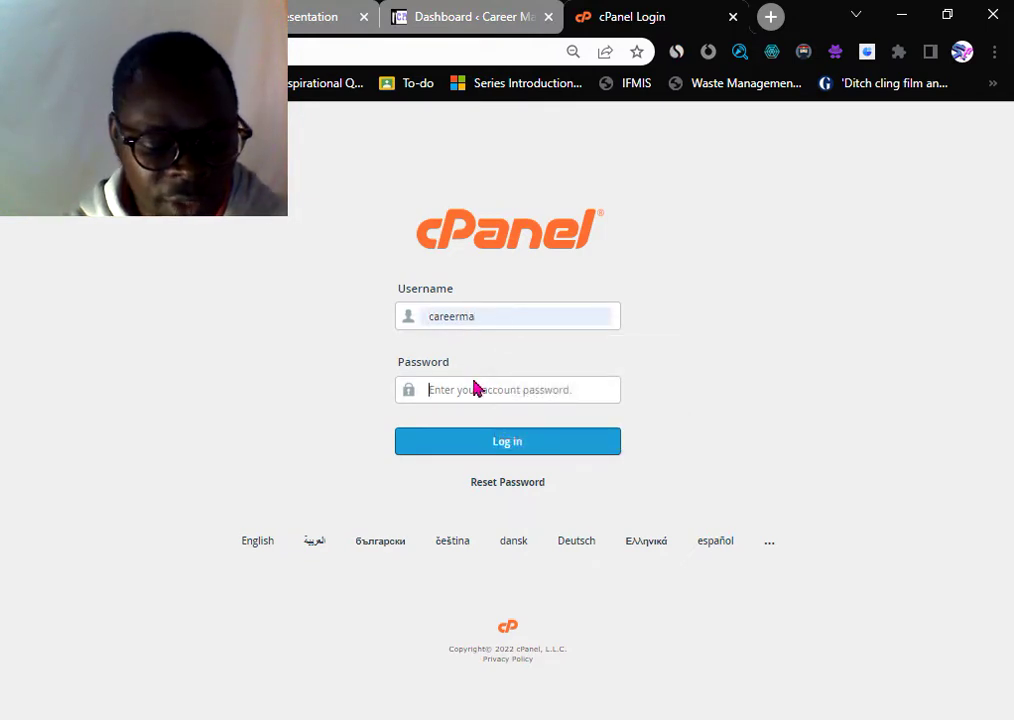
{"action": "type", "text": "{"}
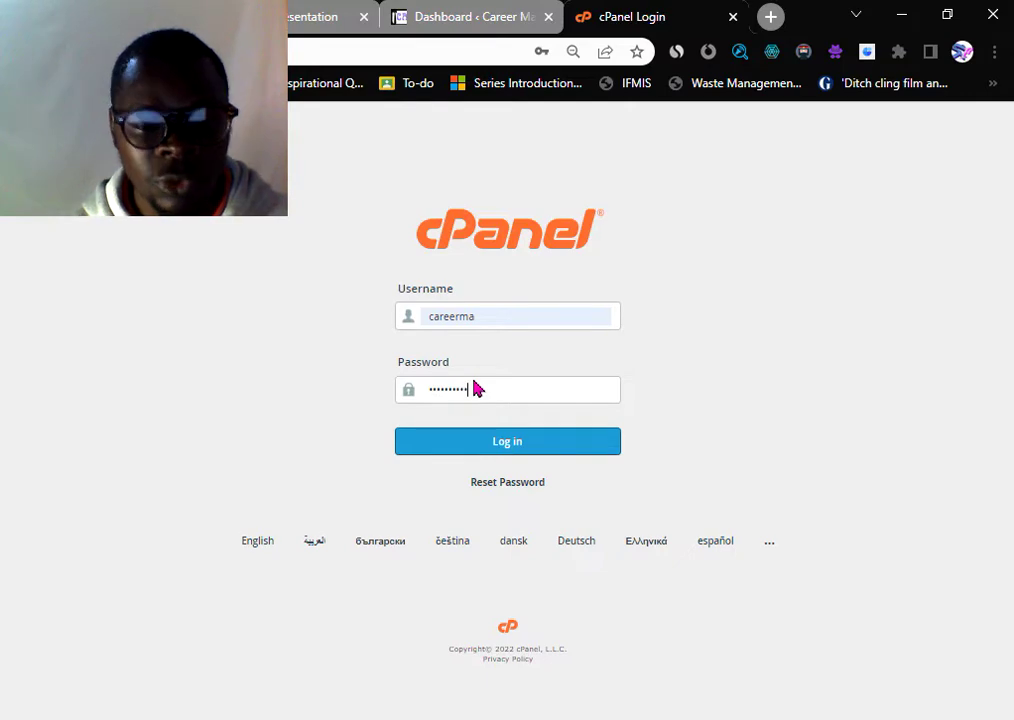
{"action": "left_click", "coordinate": [462, 441]}
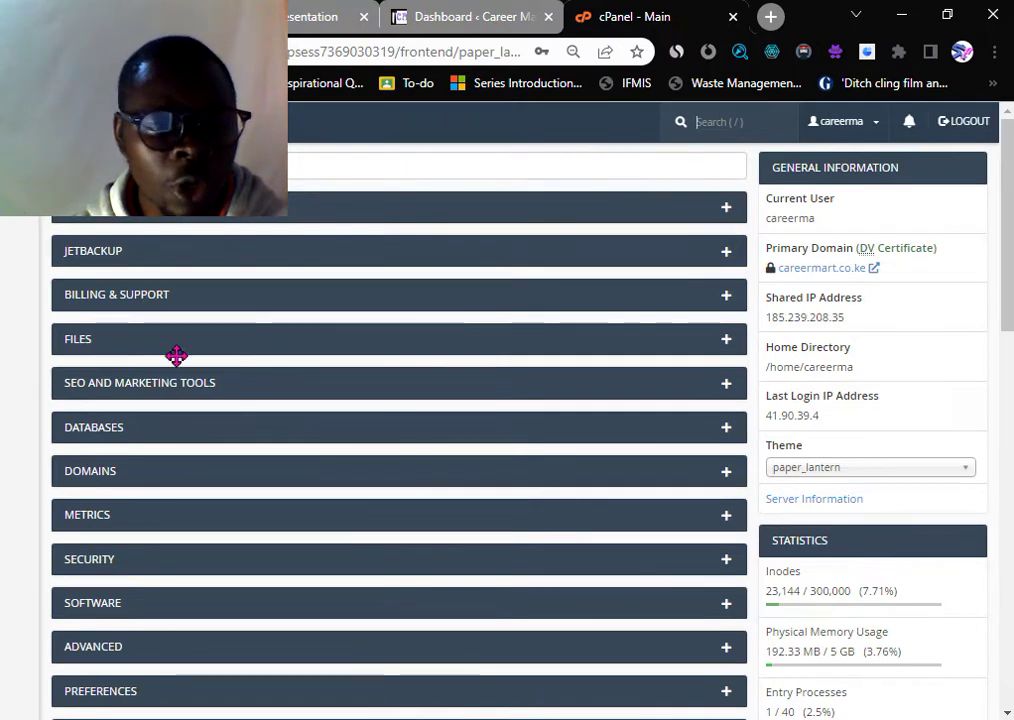
- Open Softaculous's WordPress installer and its Install Now form
{"action": "scroll", "coordinate": [165, 378], "scroll_direction": "down", "scroll_amount": 3}
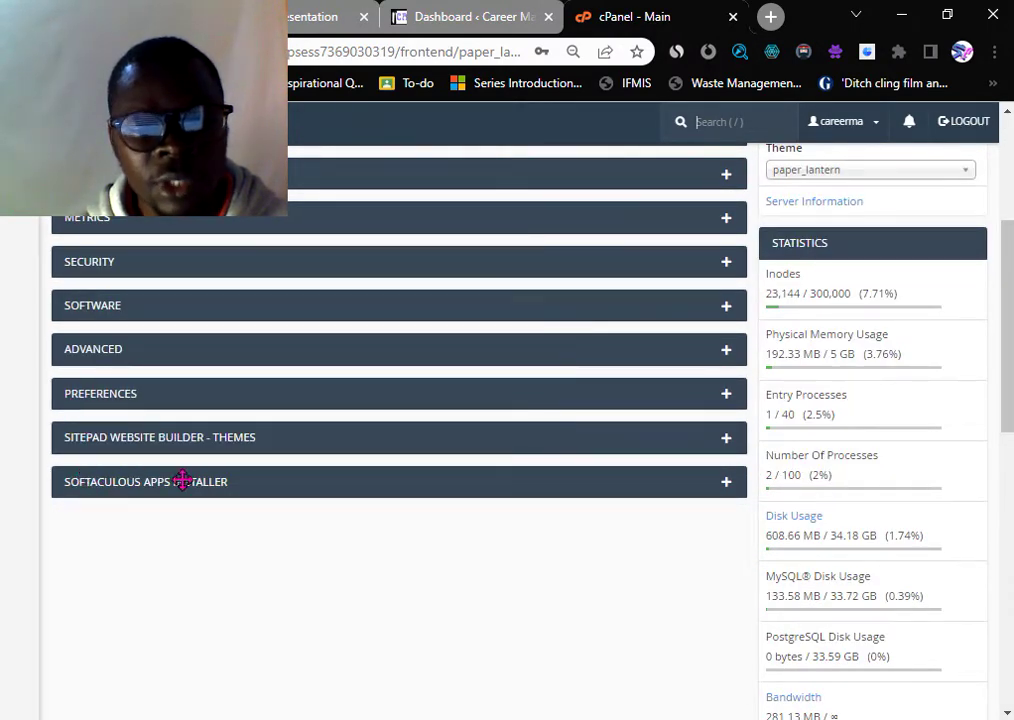
{"action": "left_click", "coordinate": [740, 491]}
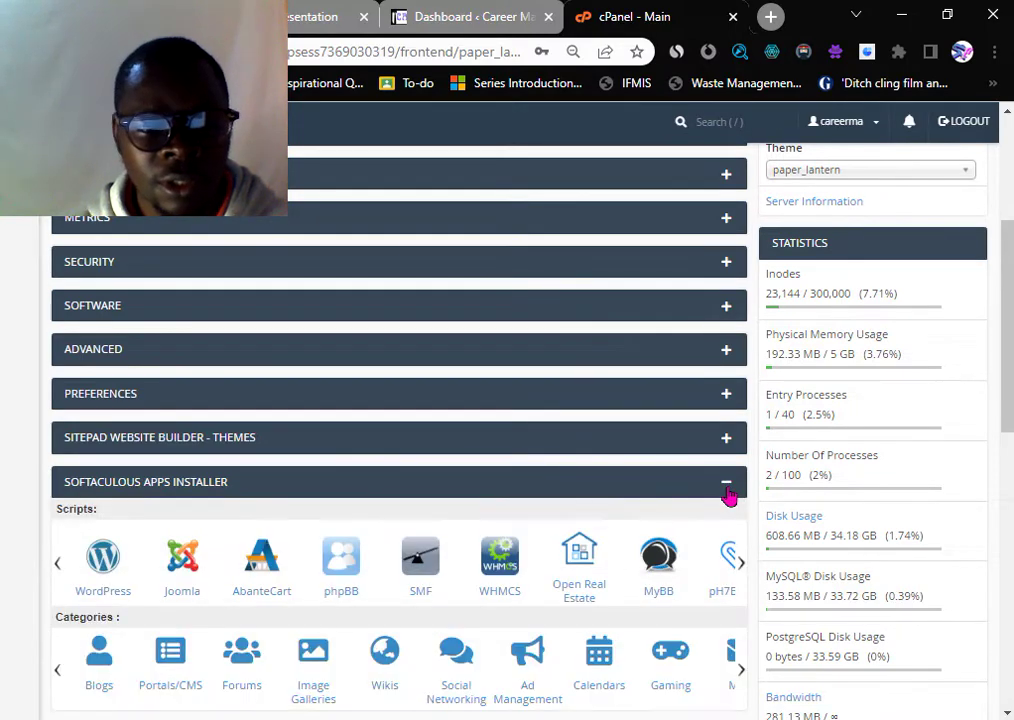
{"action": "left_click", "coordinate": [104, 576]}
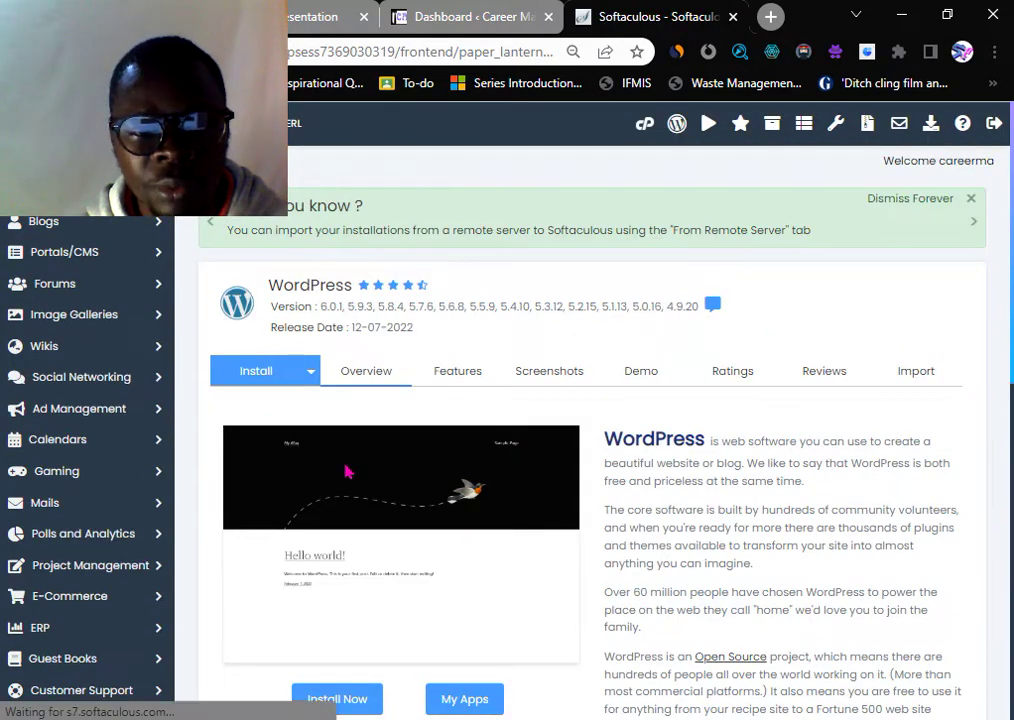
{"action": "scroll", "coordinate": [297, 432], "scroll_direction": "down", "scroll_amount": 1}
{"action": "scroll", "coordinate": [280, 342], "scroll_direction": "down", "scroll_amount": 1}
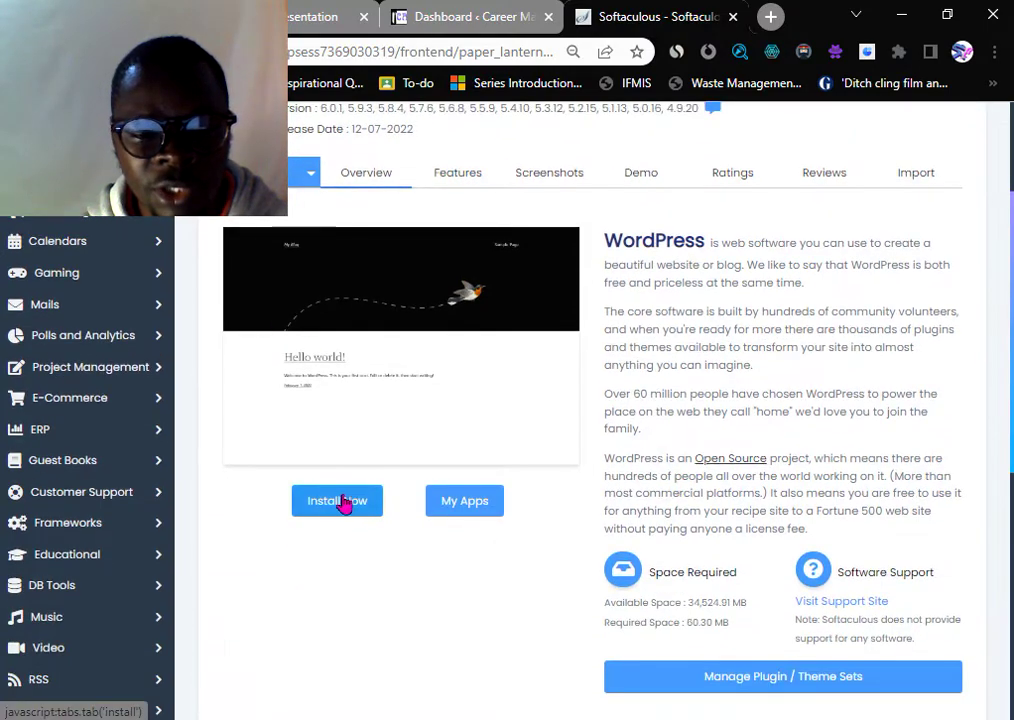
{"action": "left_click", "coordinate": [340, 501]}
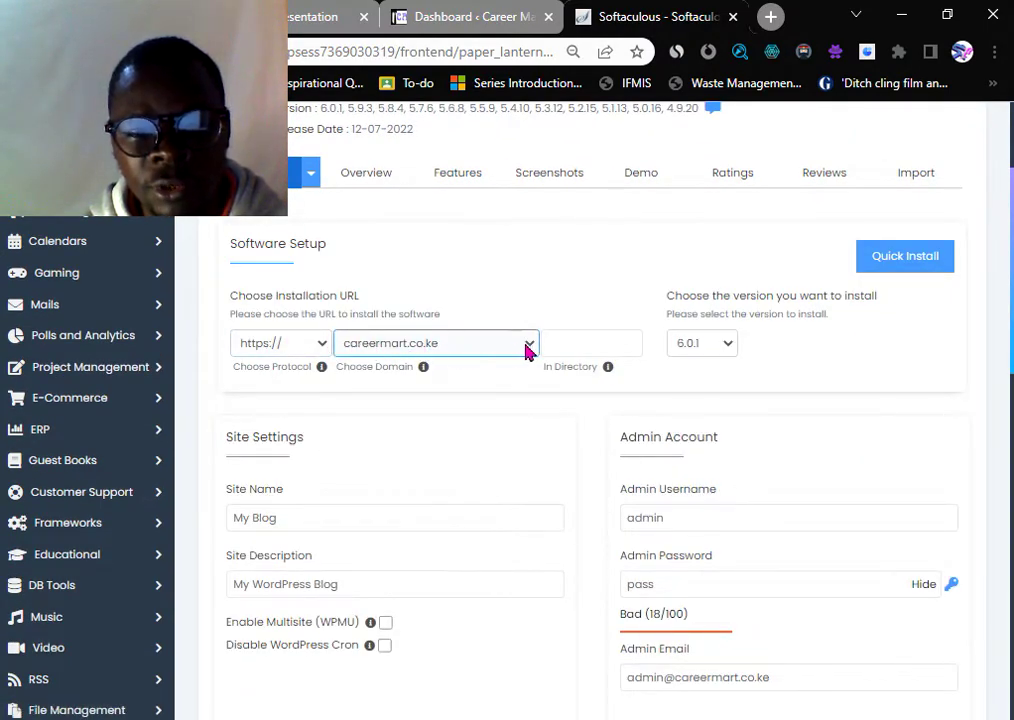
- Set the installation directory to 'blog'
{"action": "left_click", "coordinate": [558, 344]}
{"action": "type", "text": "bl"}
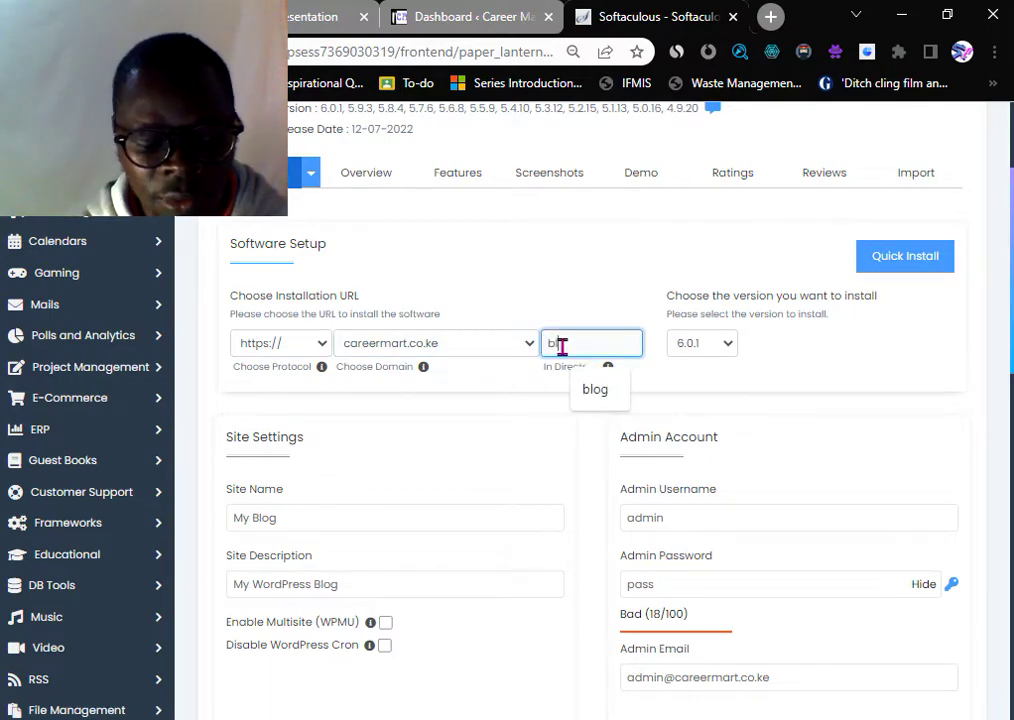
{"action": "type", "text": "og"}
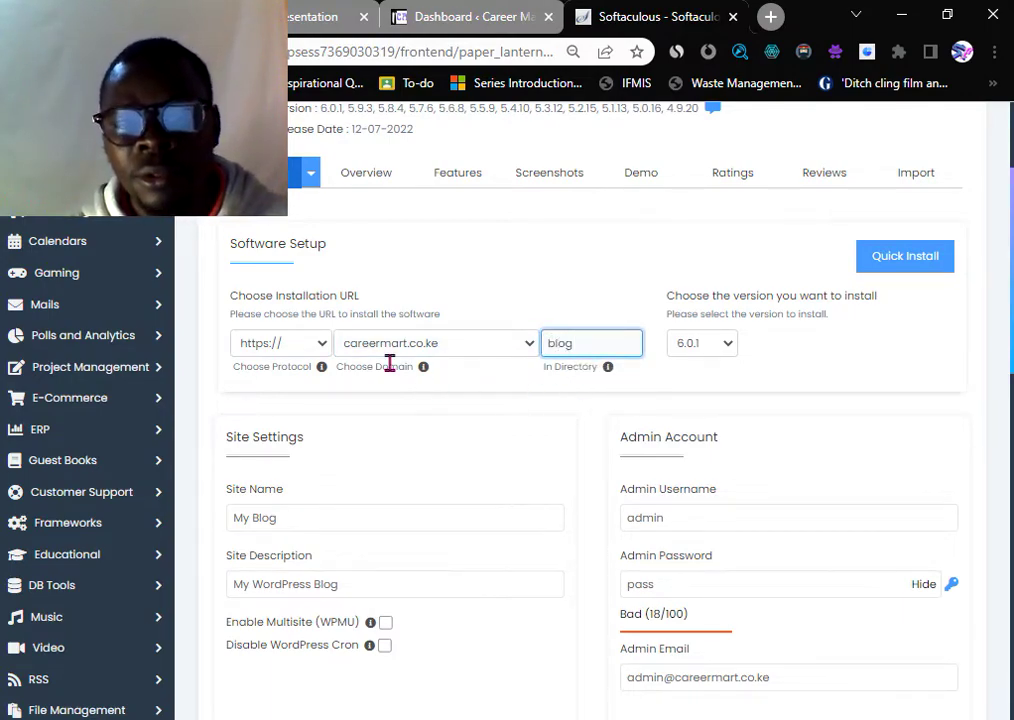
{"action": "scroll", "coordinate": [559, 464], "scroll_direction": "down", "scroll_amount": 4}
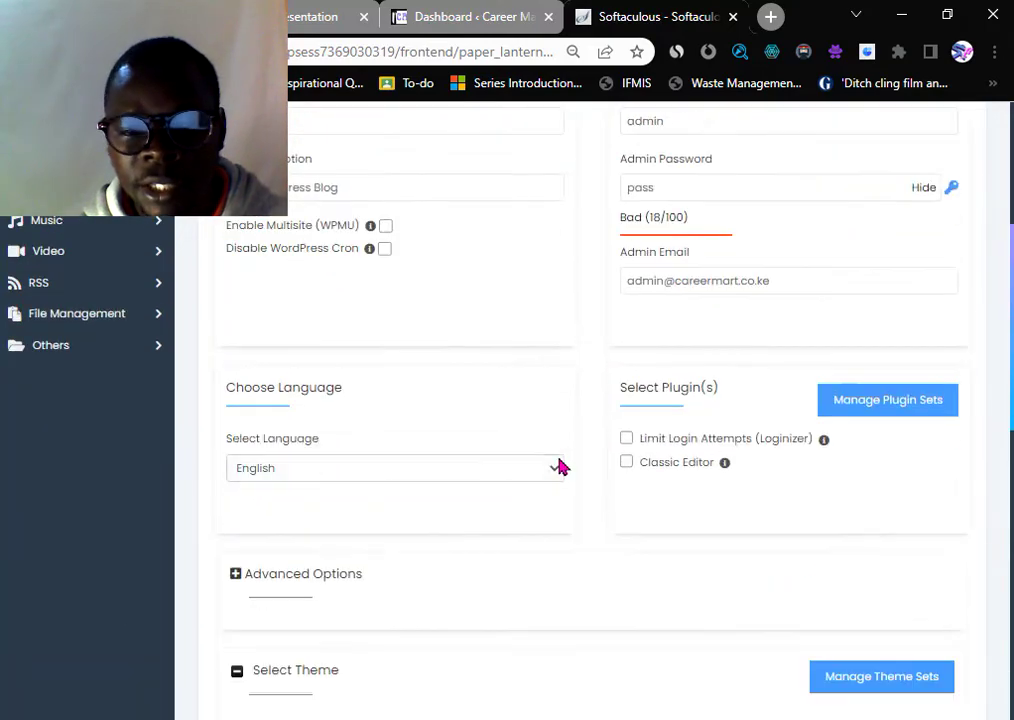
{"action": "scroll", "coordinate": [668, 475], "scroll_direction": "up", "scroll_amount": 2}
- Replace the default admin password with a stronger one and submit the installation
{"action": "double_click", "coordinate": [674, 385]}
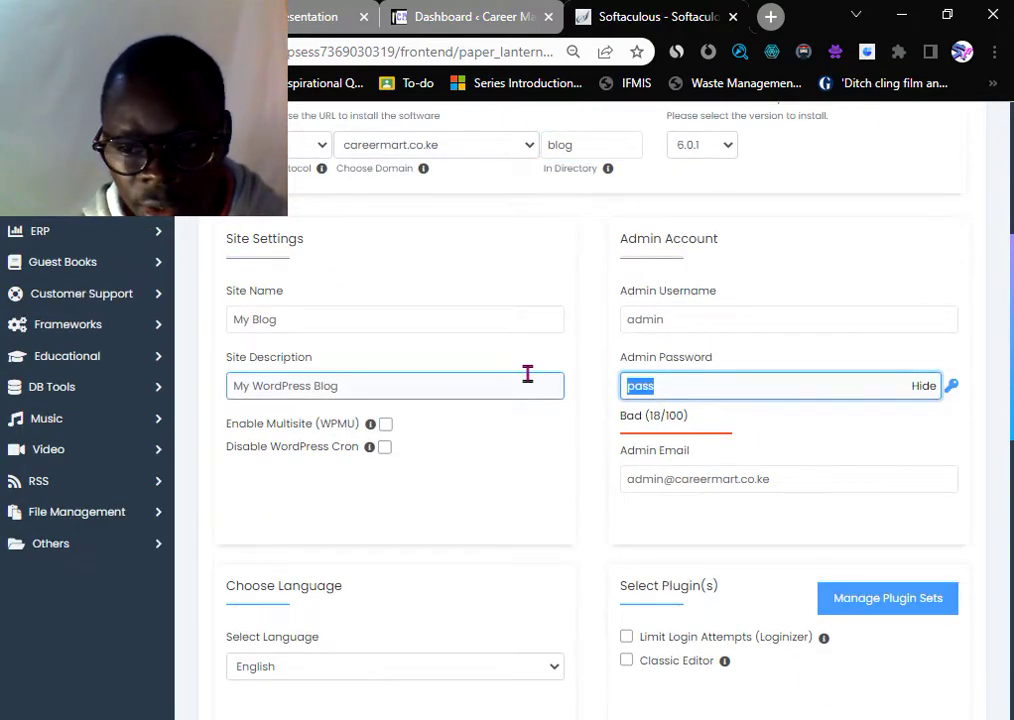
{"action": "key", "text": "BackSpace"}
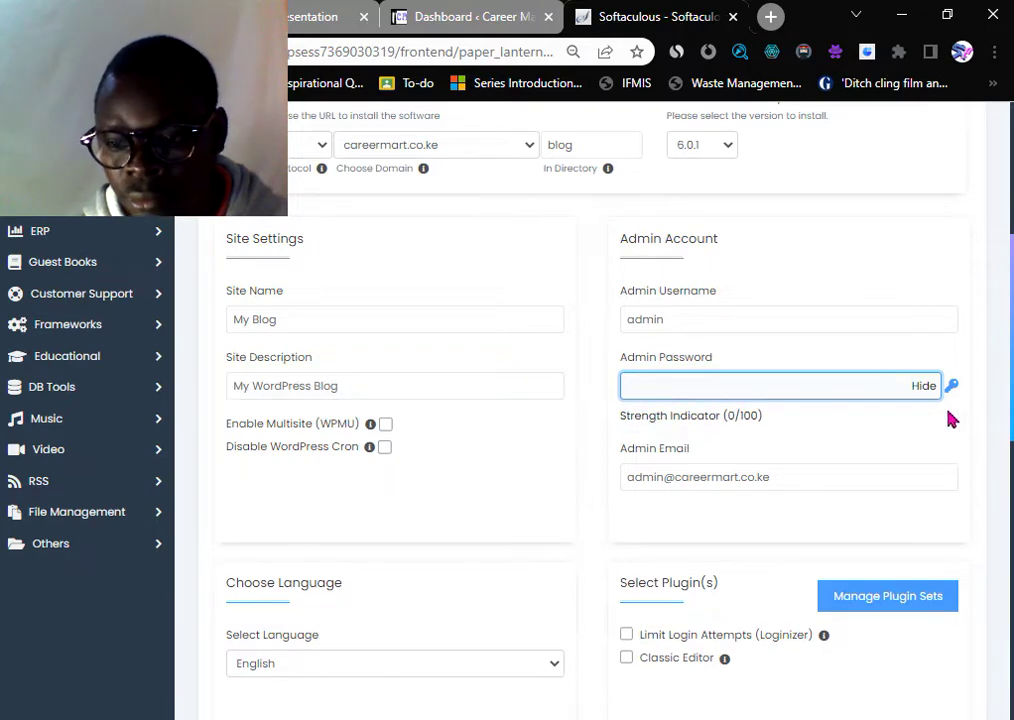
{"action": "left_click", "coordinate": [923, 385]}
{"action": "left_click", "coordinate": [654, 396]}
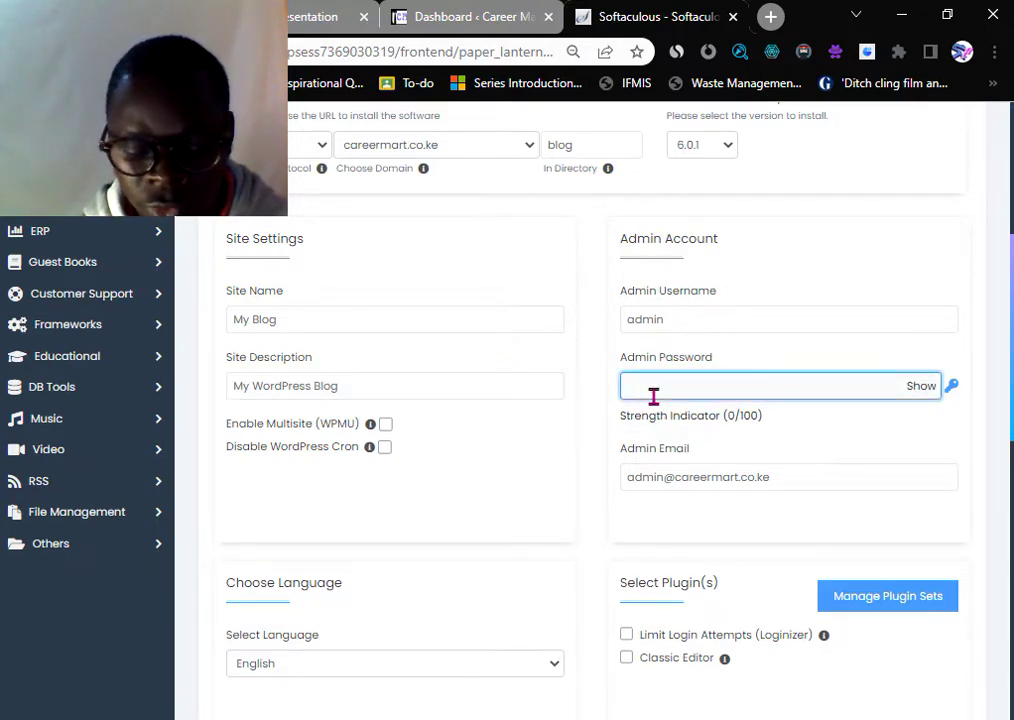
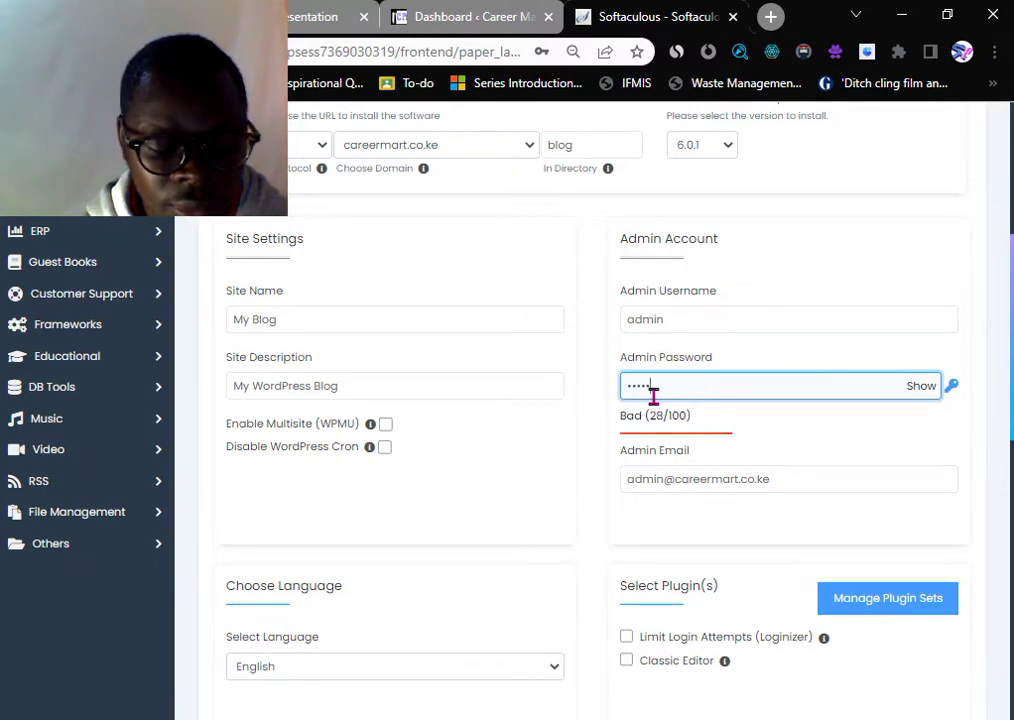
{"action": "key", "text": "BackSpace"}
{"action": "key", "text": "BackSpace"}
{"action": "key", "text": "BackSpace"}
{"action": "key", "text": "BackSpace"}
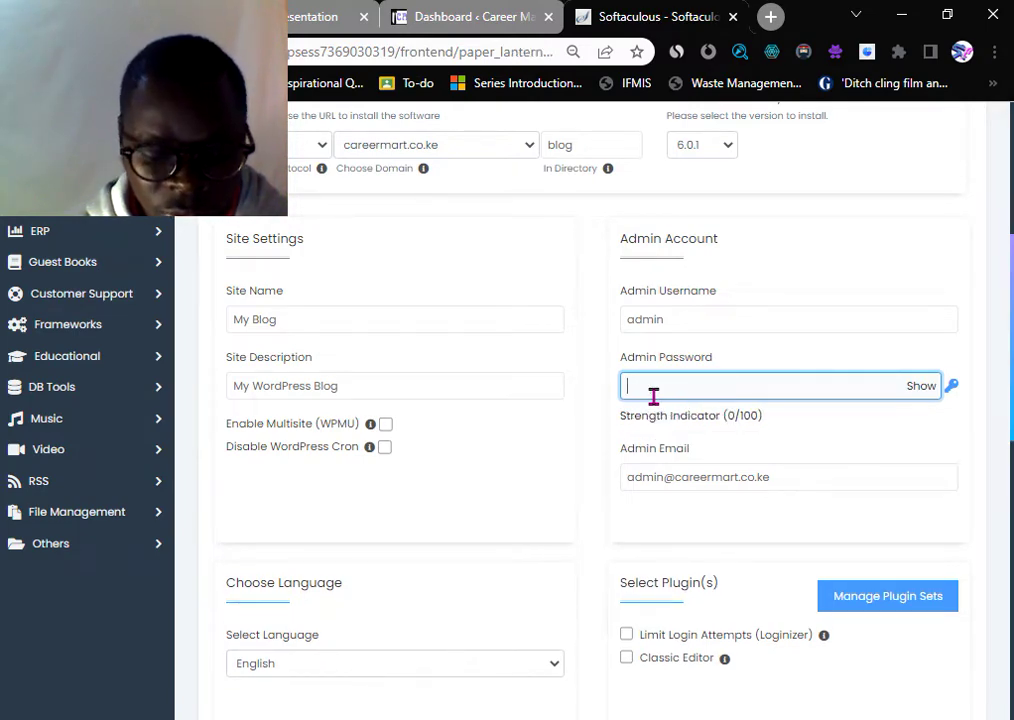
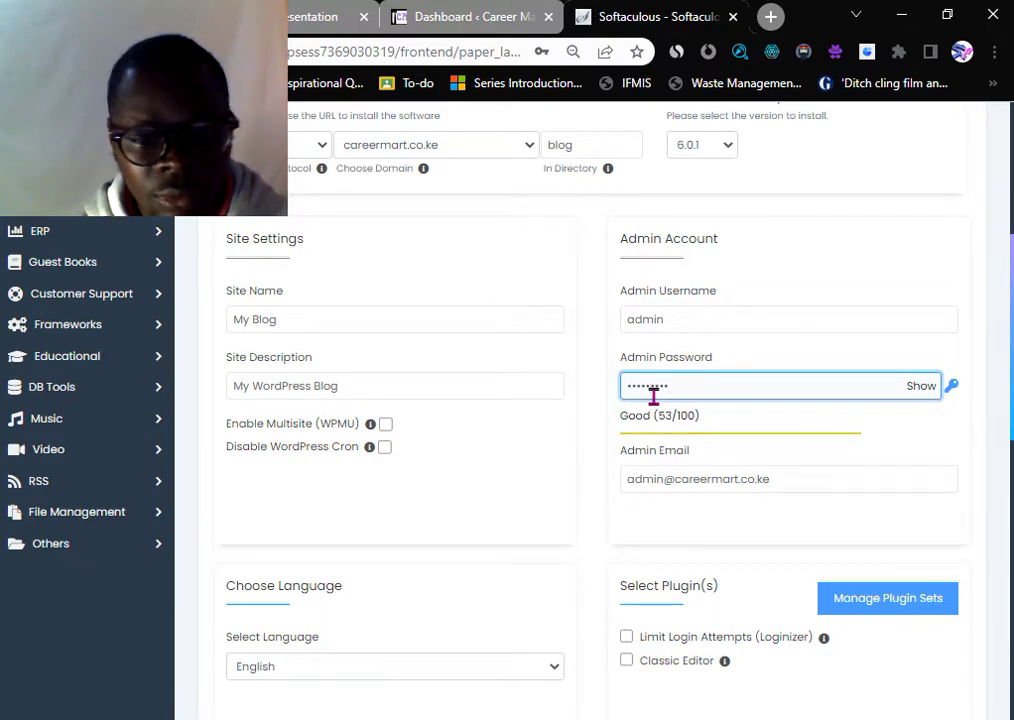
{"action": "scroll", "coordinate": [670, 450], "scroll_direction": "down", "scroll_amount": 3}
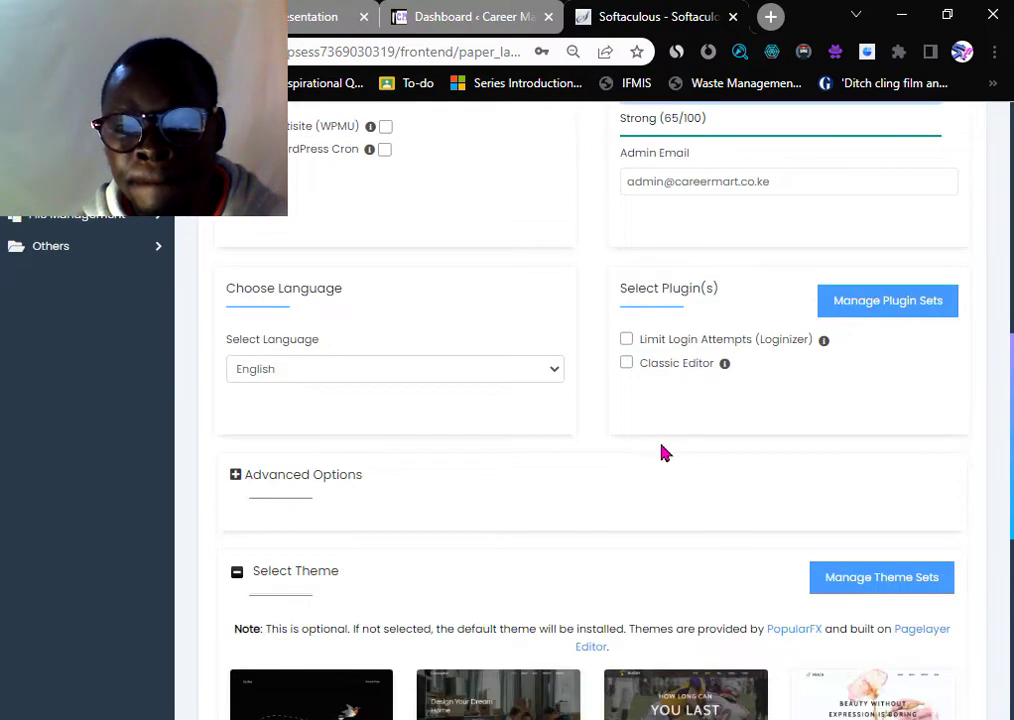
{"action": "scroll", "coordinate": [655, 450], "scroll_direction": "down", "scroll_amount": 2}
{"action": "scroll", "coordinate": [575, 400], "scroll_direction": "down", "scroll_amount": 3}
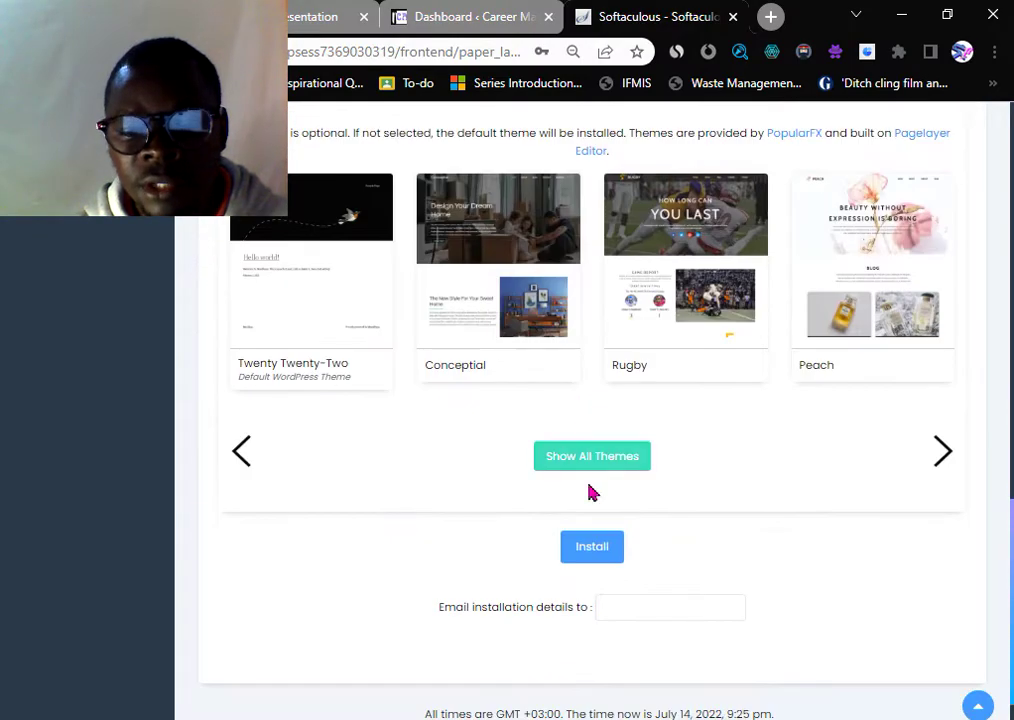
{"action": "left_click", "coordinate": [587, 556]}
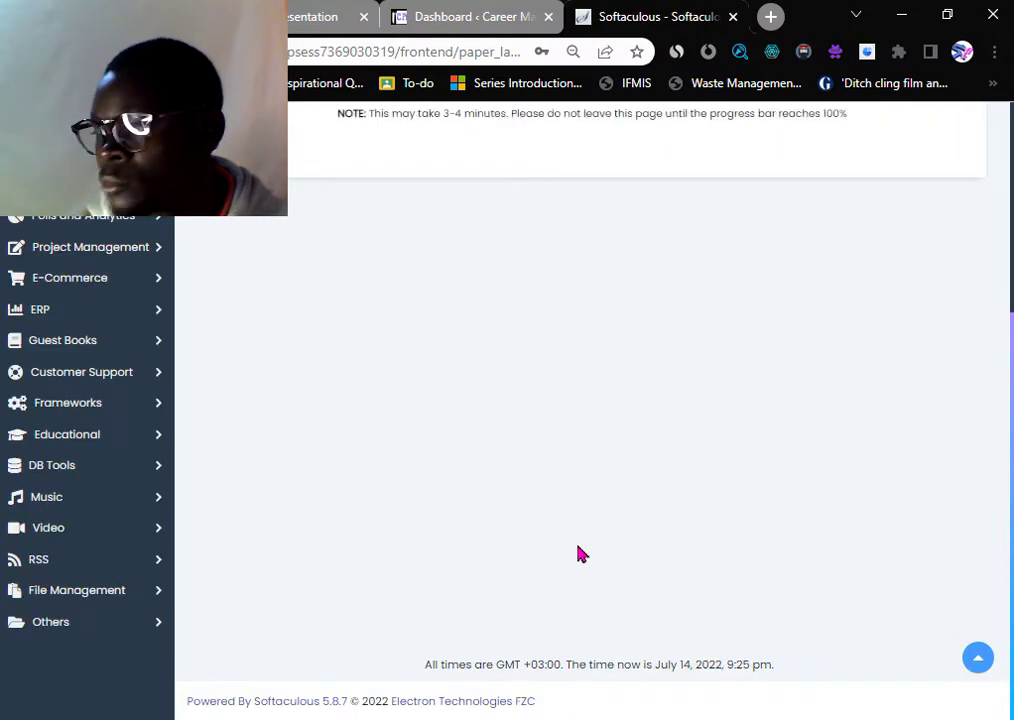
- Dismiss Chrome's save-password offer while the WordPress installation runs
{"action": "scroll", "coordinate": [530, 524], "scroll_direction": "up", "scroll_amount": 3}
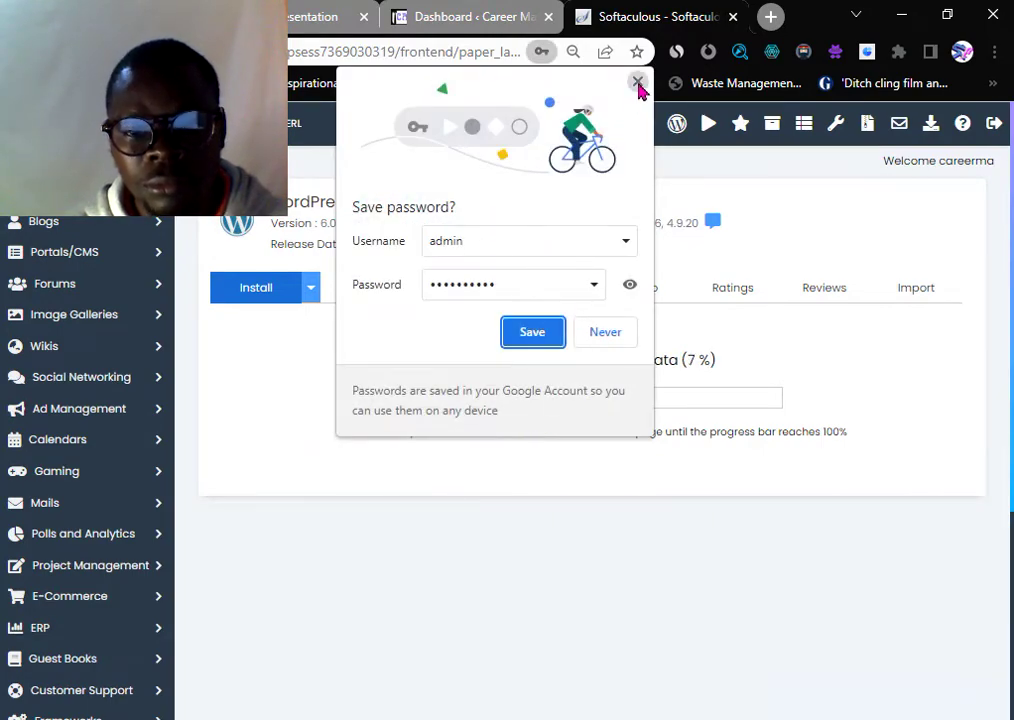
{"action": "left_click", "coordinate": [637, 82]}
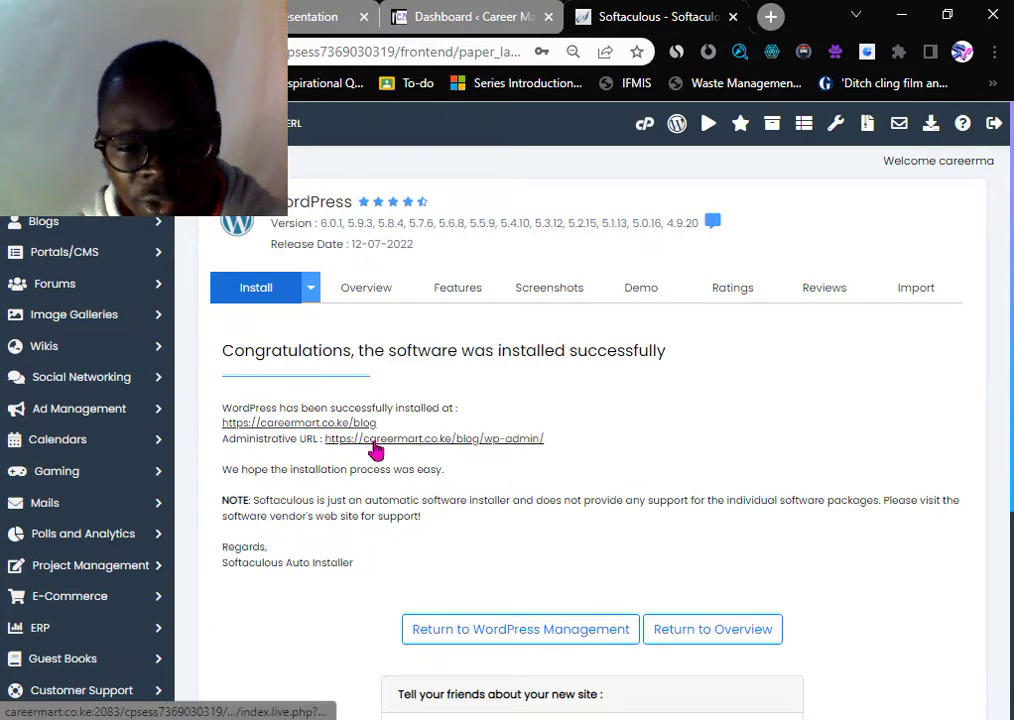
- Enter the new blog's admin area and go to Plugins > Add New
{"action": "left_click", "coordinate": [437, 446]}
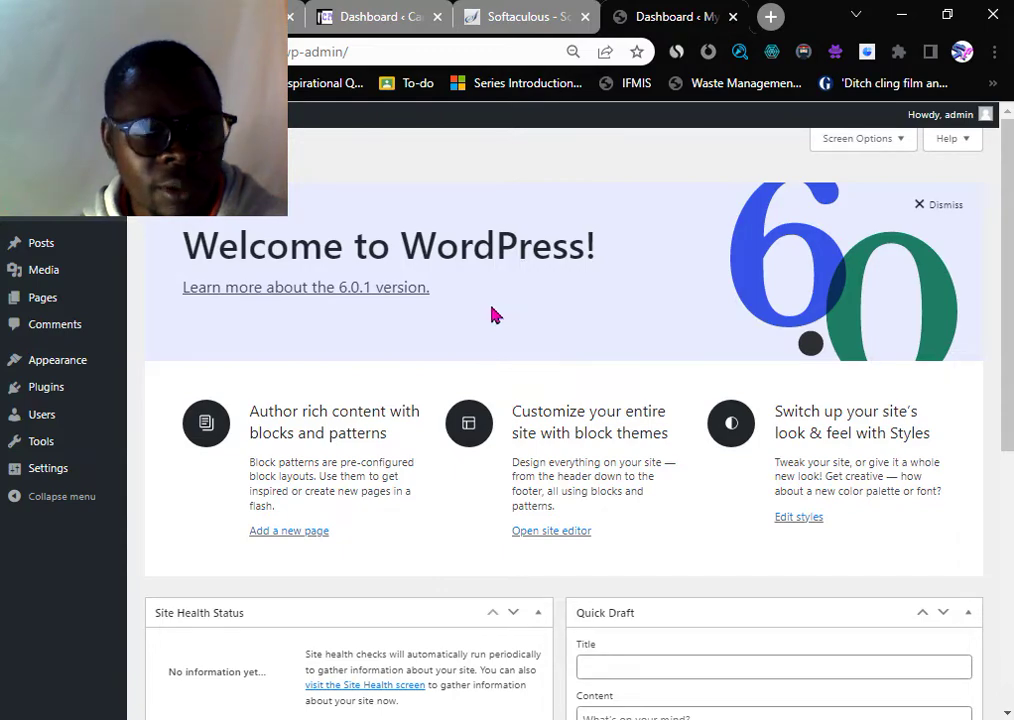
{"action": "scroll", "coordinate": [404, 318], "scroll_direction": "down", "scroll_amount": 5}
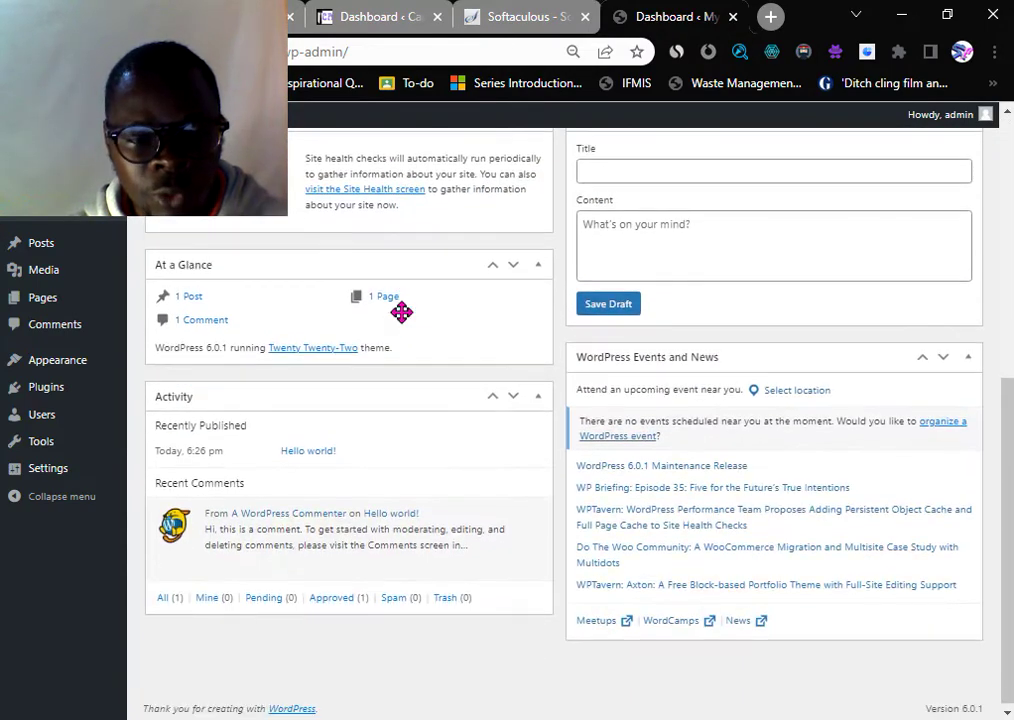
{"action": "scroll", "coordinate": [404, 320], "scroll_direction": "up", "scroll_amount": 5}
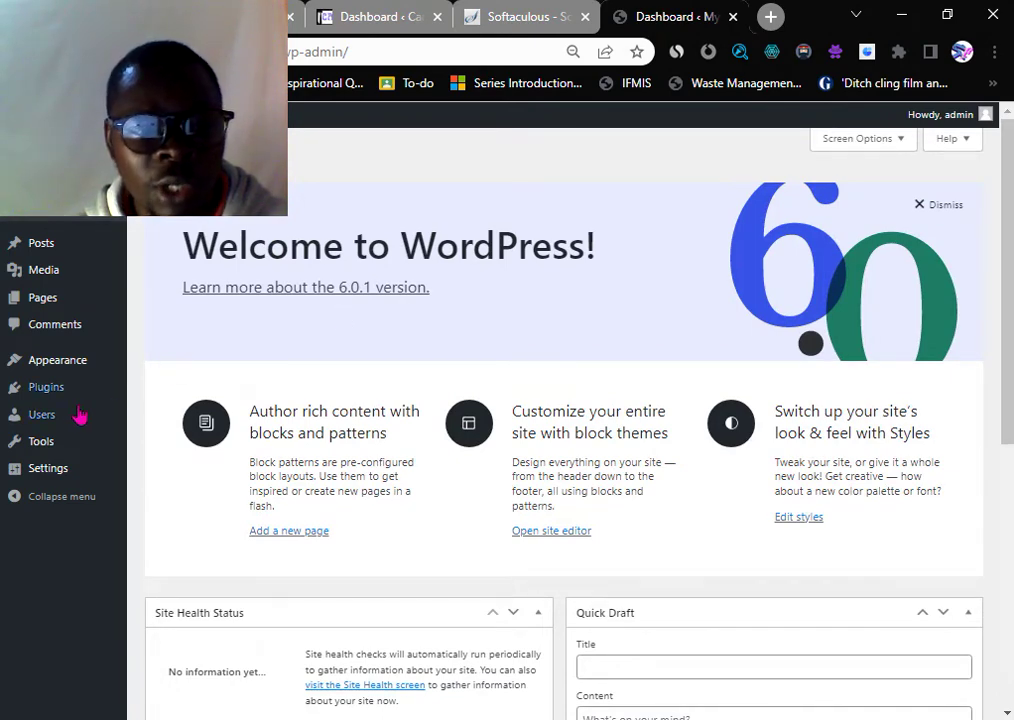
{"action": "mouse_move", "coordinate": [50, 396]}
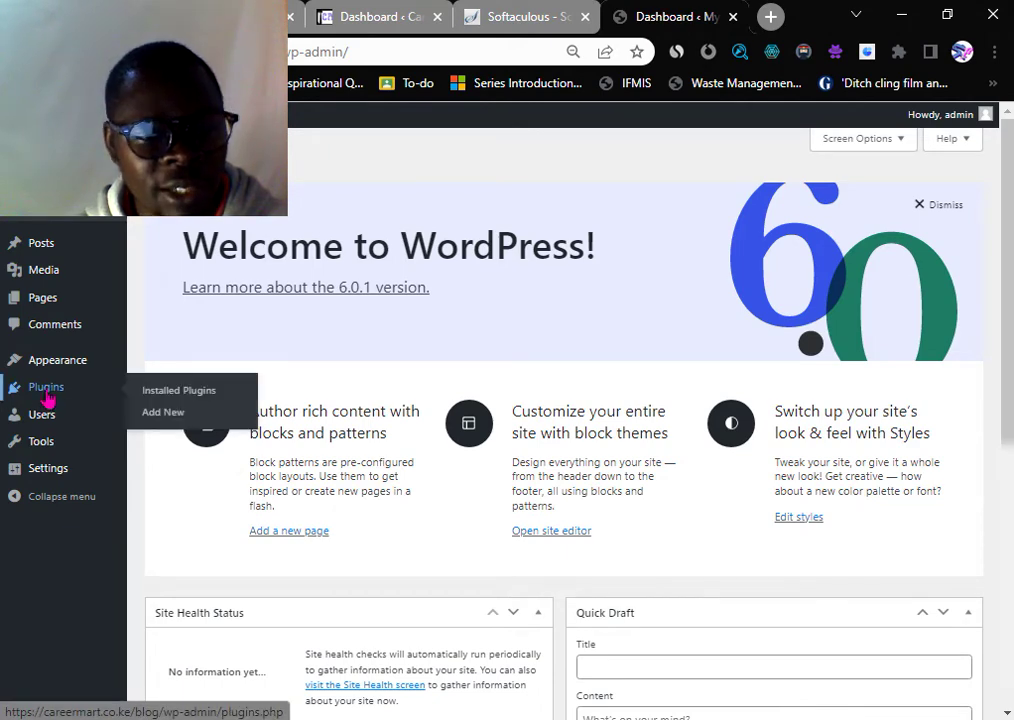
{"action": "left_click", "coordinate": [159, 415]}
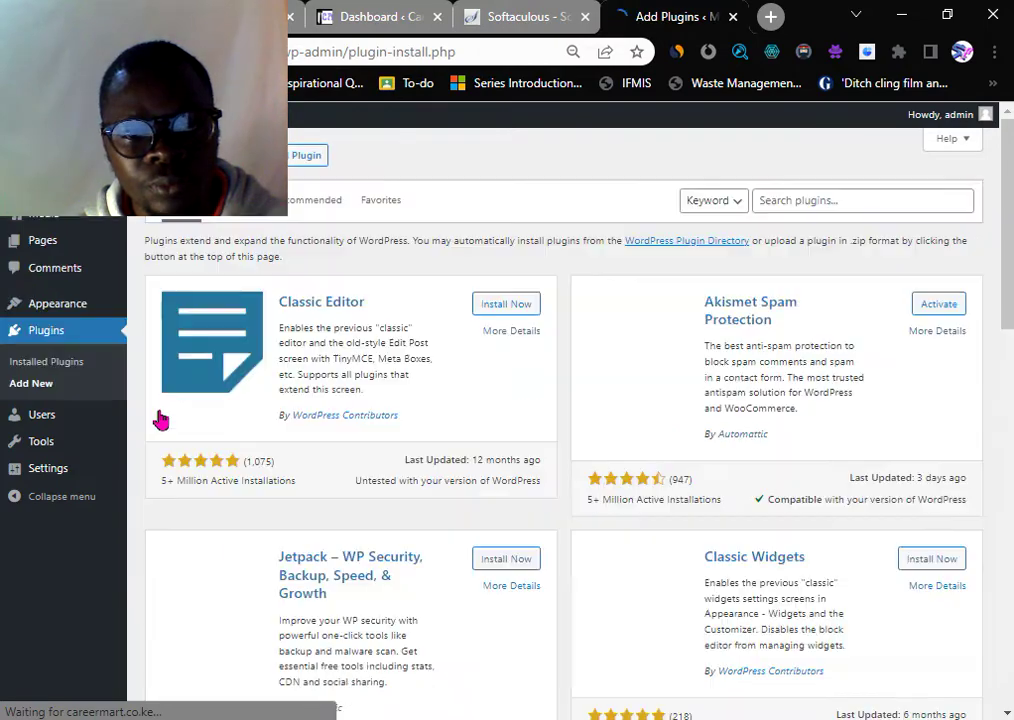
- Search the plugin directory for 'wp bakery', then return to the Softaculous installation-success page
{"action": "left_click", "coordinate": [805, 201]}
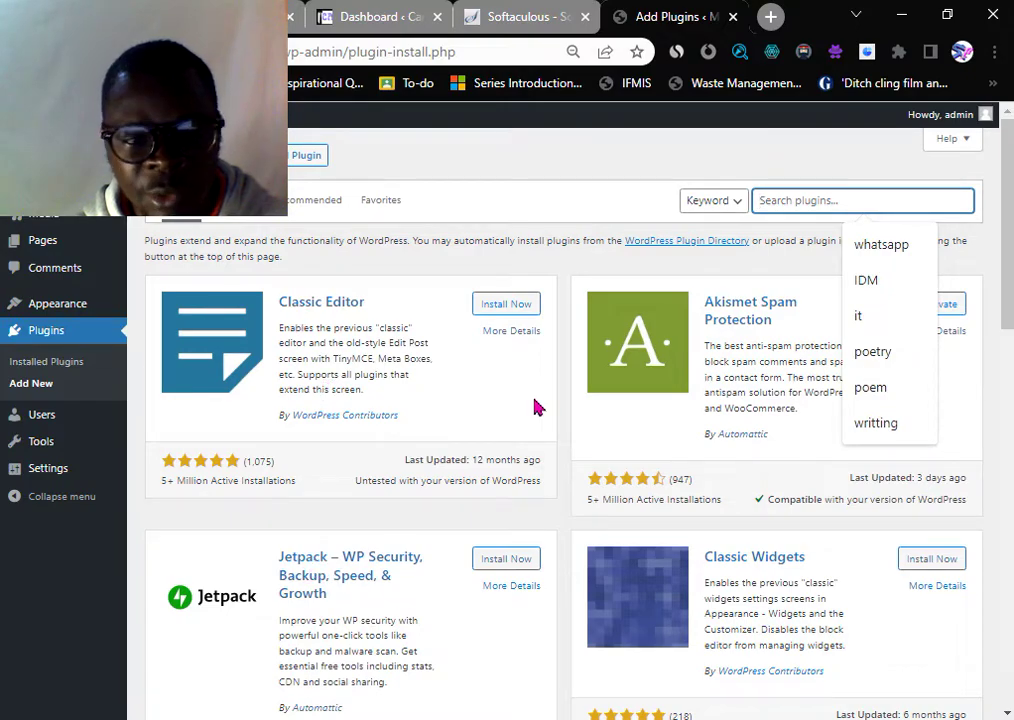
{"action": "scroll", "coordinate": [181, 498], "scroll_direction": "down", "scroll_amount": 5}
{"action": "scroll", "coordinate": [435, 528], "scroll_direction": "down", "scroll_amount": 7}
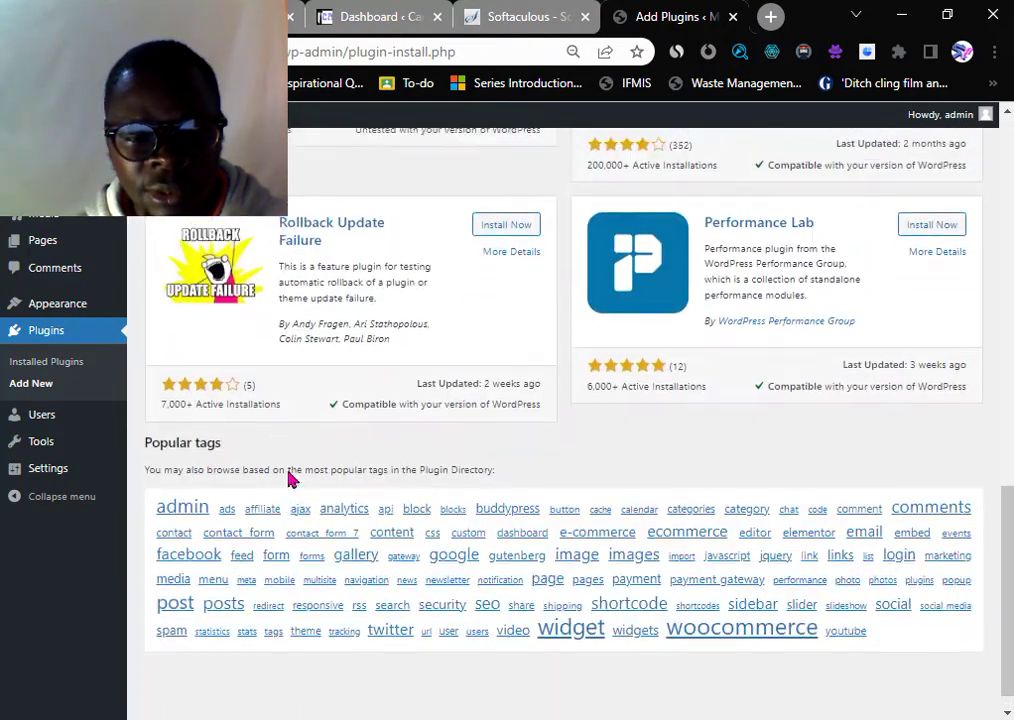
{"action": "scroll", "coordinate": [609, 414], "scroll_direction": "up", "scroll_amount": 12}
{"action": "left_click", "coordinate": [796, 203]}
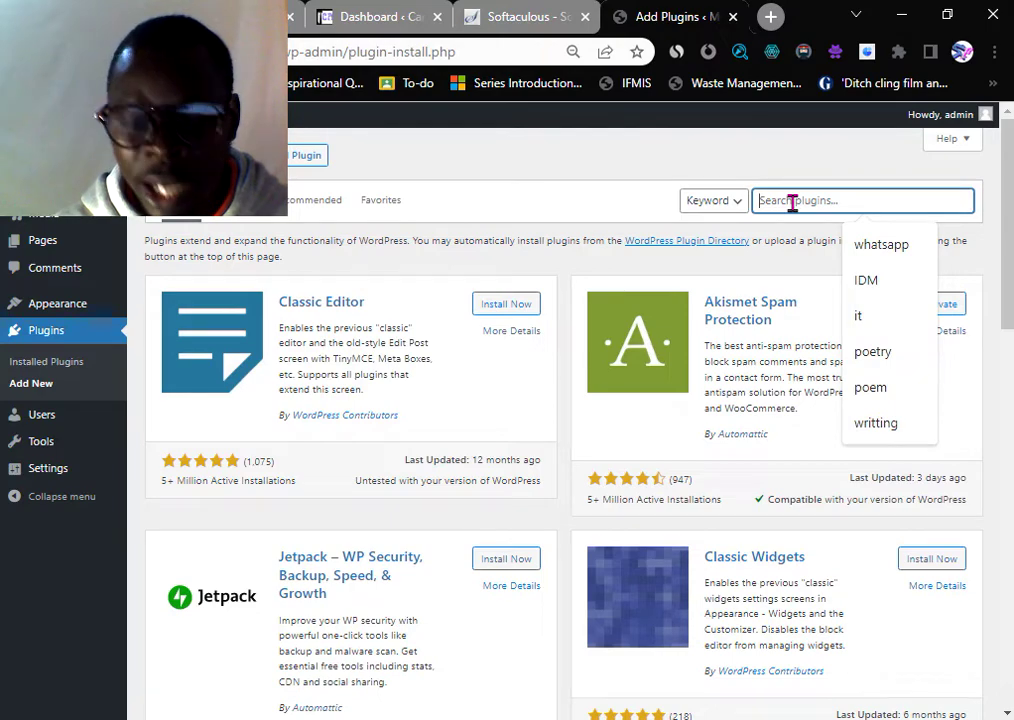
{"action": "type", "text": "wp bakery"}
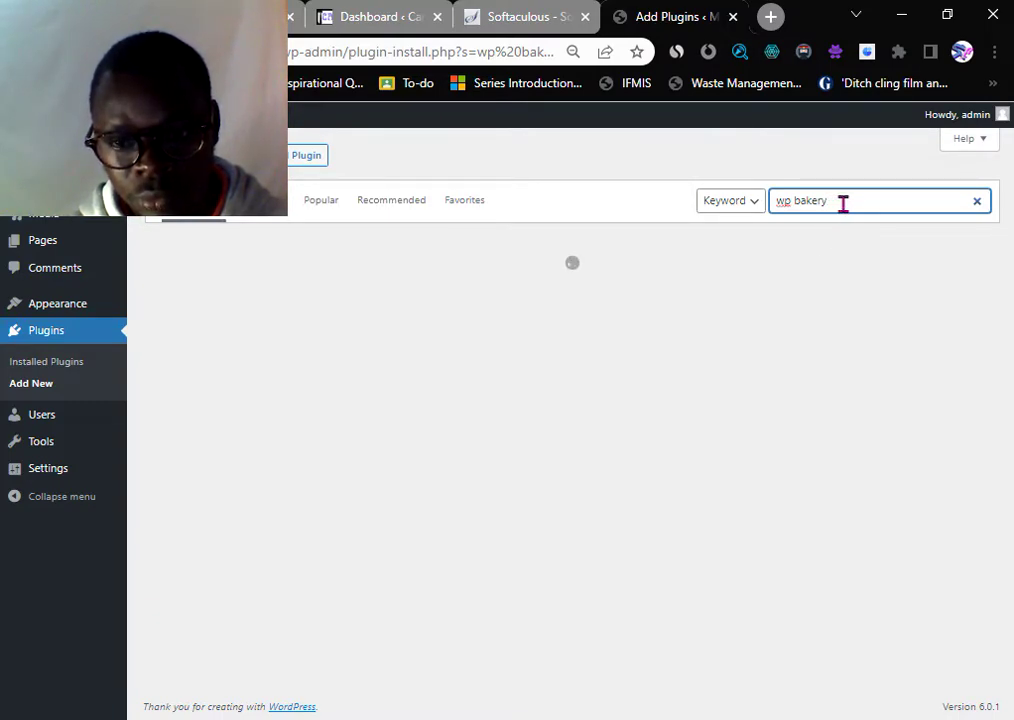
{"action": "left_click", "coordinate": [505, 17]}
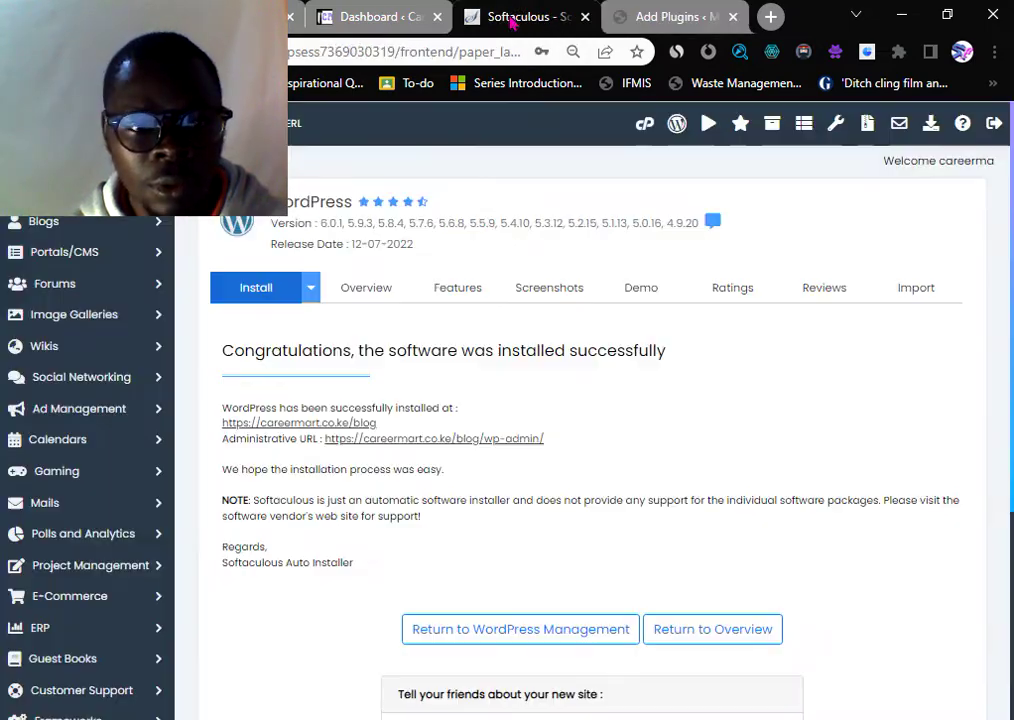
- Open the blog address in a new tab and view its Hello world! front page
{"action": "right_click", "coordinate": [314, 430]}
{"action": "left_click", "coordinate": [367, 443]}
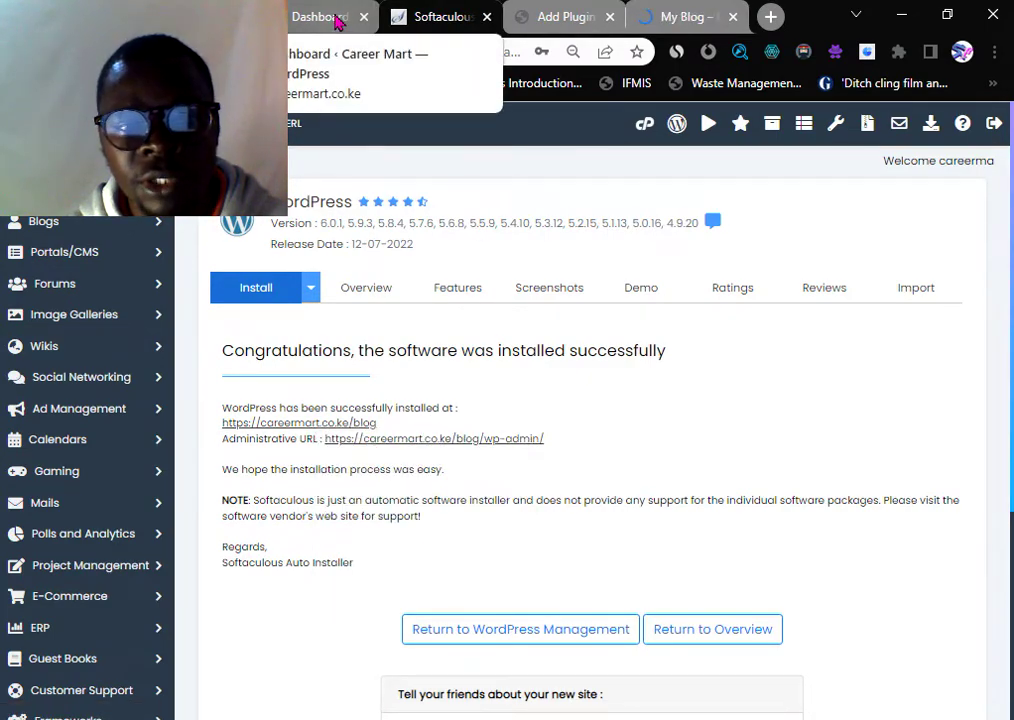
{"action": "left_click", "coordinate": [676, 24]}
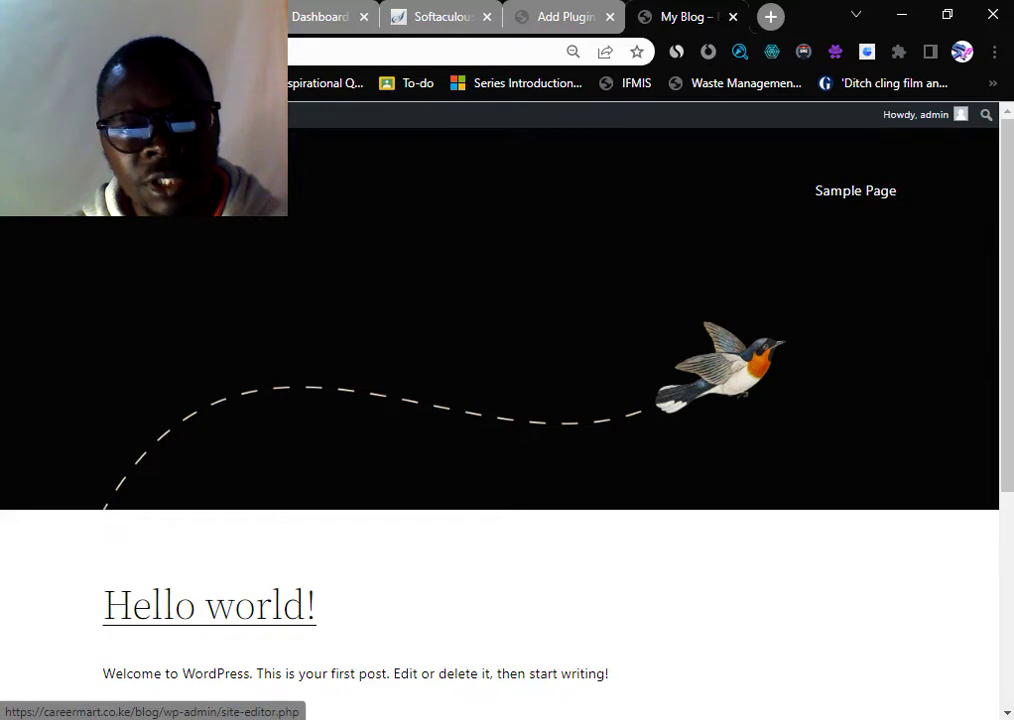
{"action": "scroll", "coordinate": [235, 369], "scroll_direction": "down", "scroll_amount": 4}
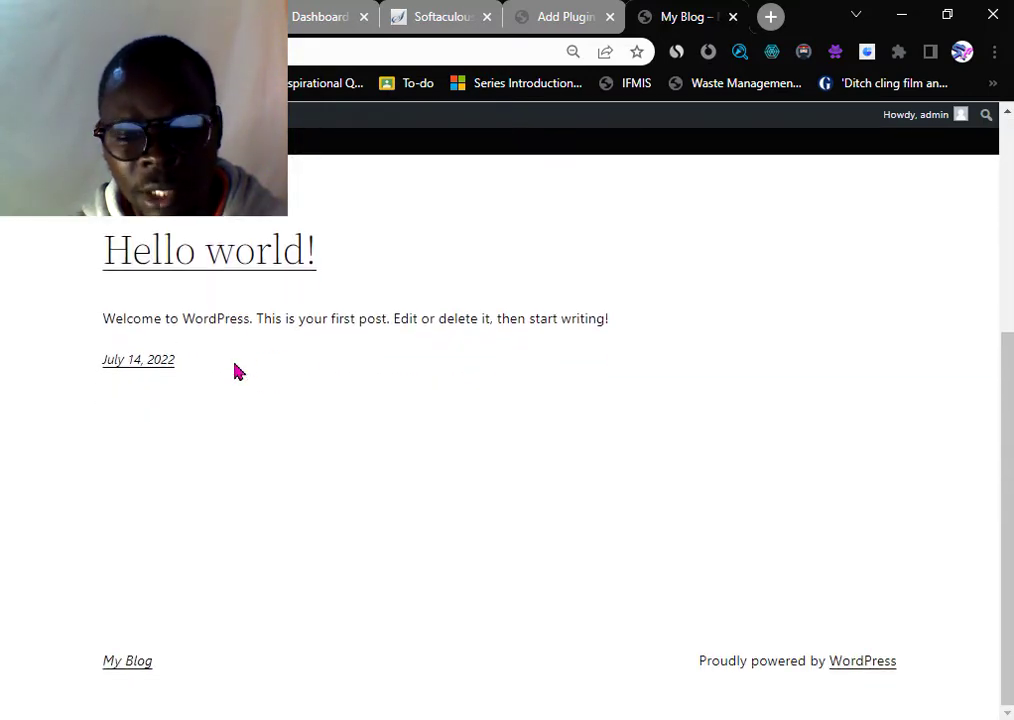
{"action": "scroll", "coordinate": [238, 372], "scroll_direction": "up", "scroll_amount": 4}
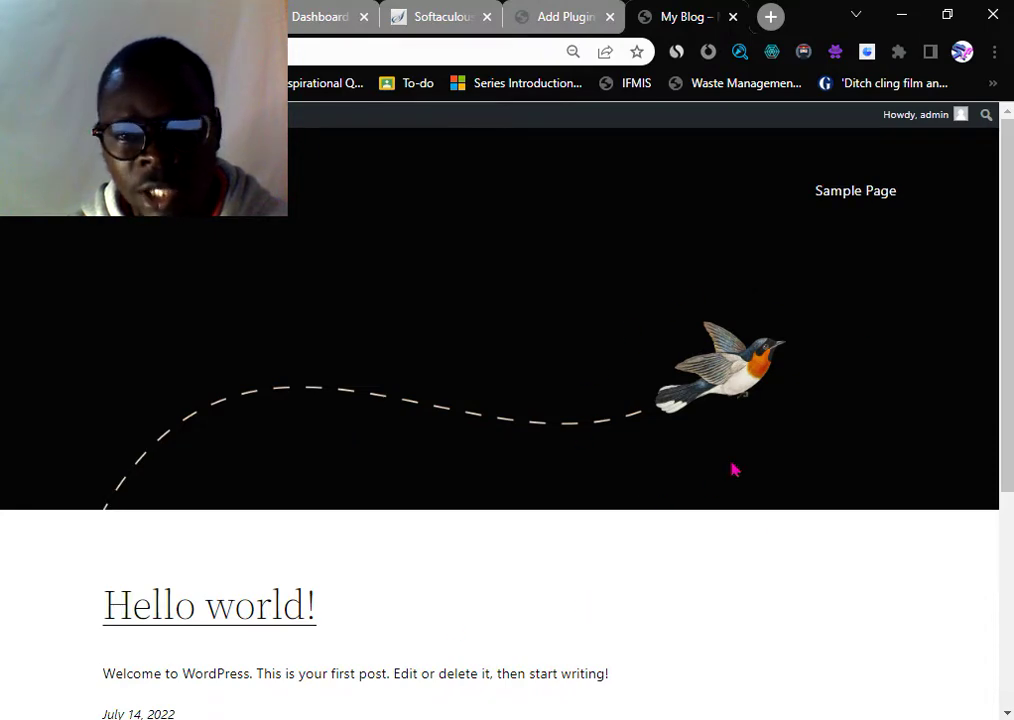
- Return to the wp bakery plugin search results and scroll through them
{"action": "left_click", "coordinate": [558, 18]}
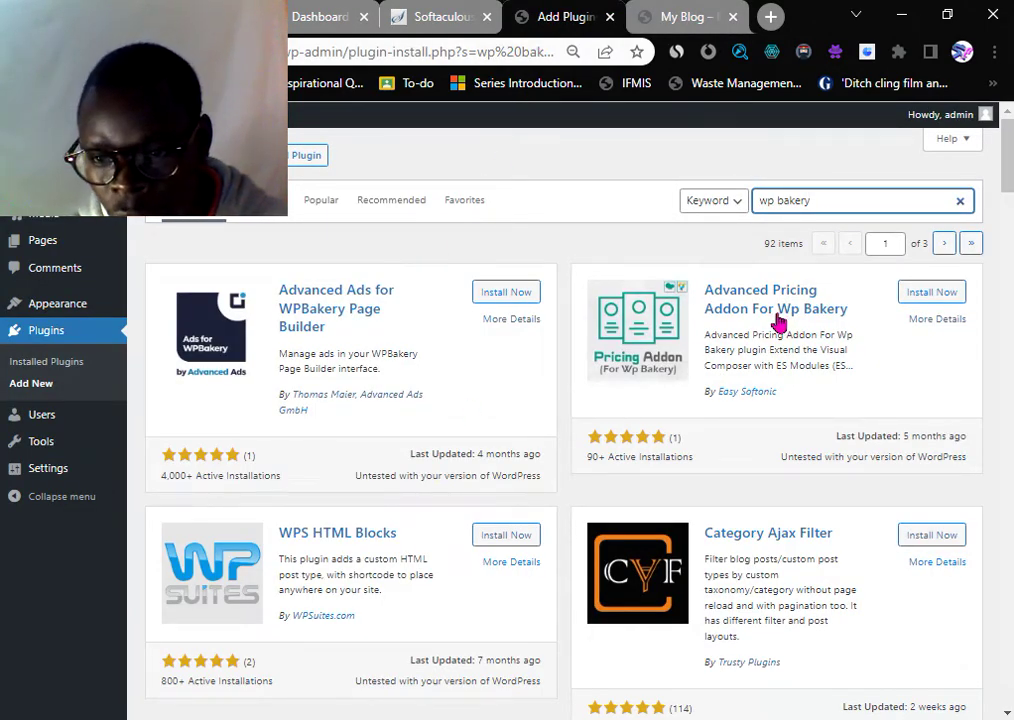
{"action": "scroll", "coordinate": [785, 318], "scroll_direction": "down", "scroll_amount": 1}
{"action": "scroll", "coordinate": [502, 389], "scroll_direction": "down", "scroll_amount": 3}
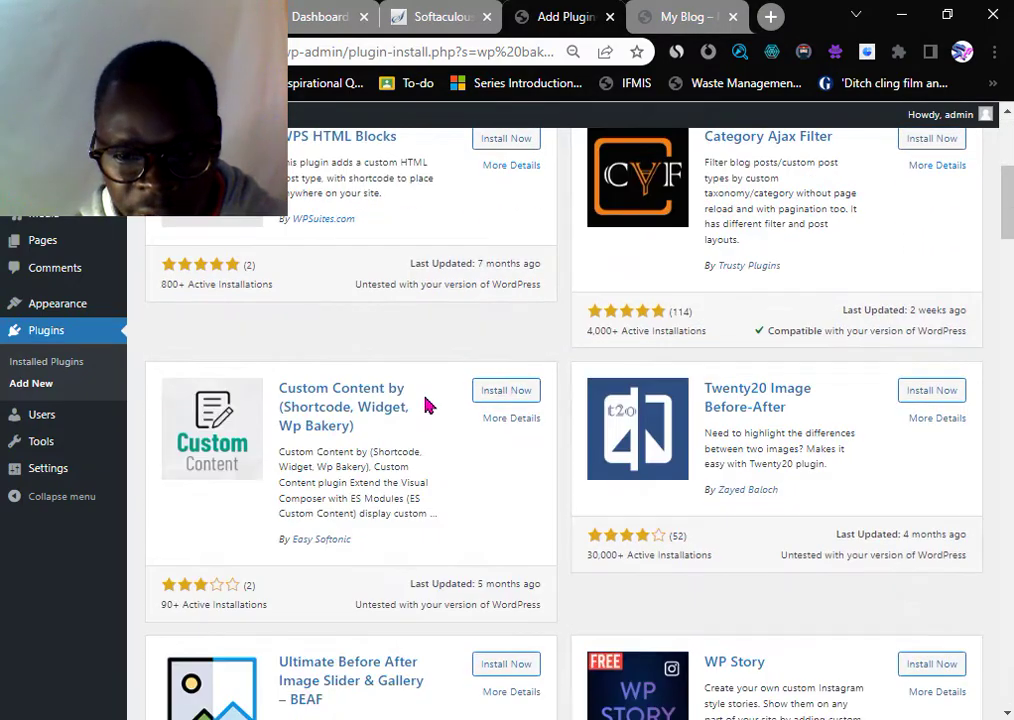
{"action": "scroll", "coordinate": [416, 414], "scroll_direction": "down", "scroll_amount": 2}
{"action": "scroll", "coordinate": [416, 421], "scroll_direction": "down", "scroll_amount": 3}
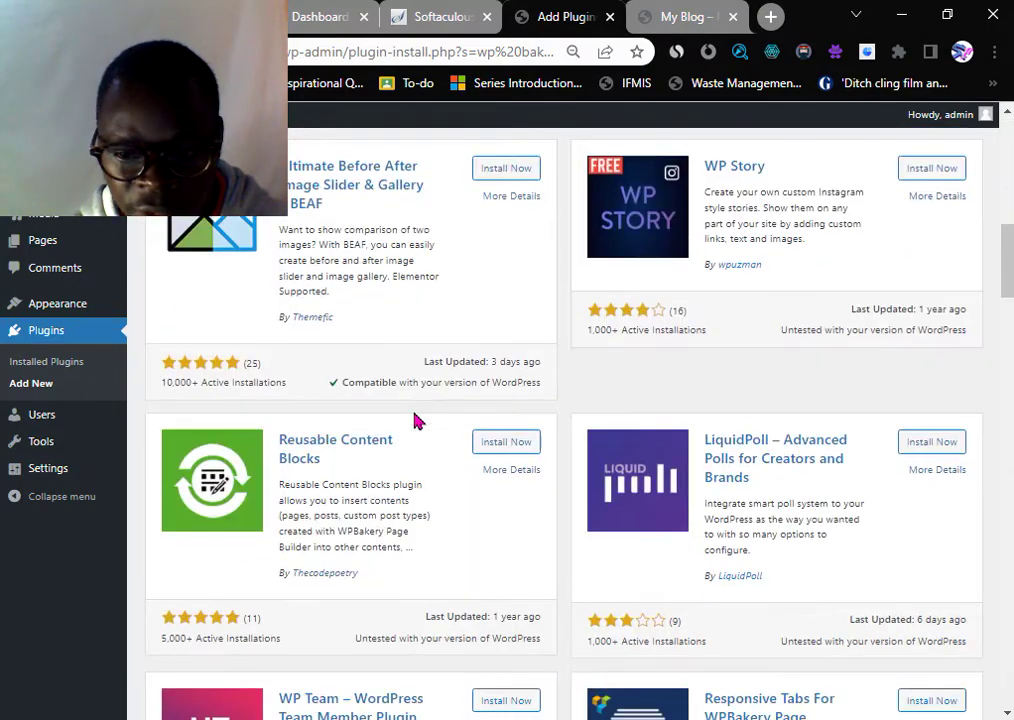
{"action": "scroll", "coordinate": [416, 422], "scroll_direction": "down", "scroll_amount": 3}
{"action": "scroll", "coordinate": [414, 423], "scroll_direction": "down", "scroll_amount": 2}
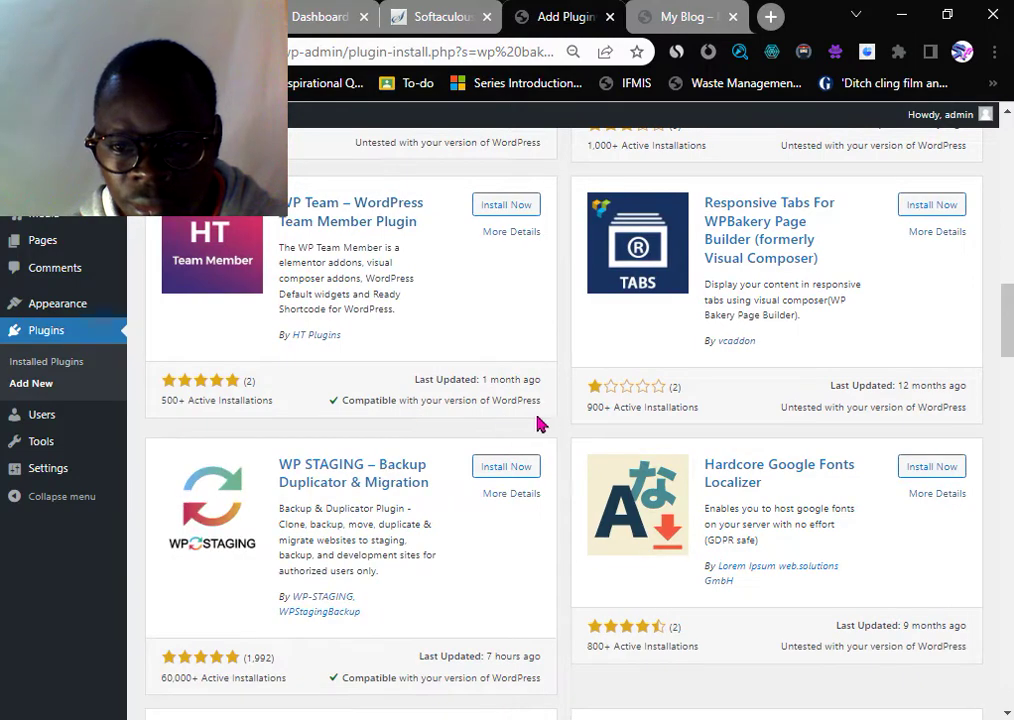
{"action": "scroll", "coordinate": [577, 414], "scroll_direction": "down", "scroll_amount": 4}
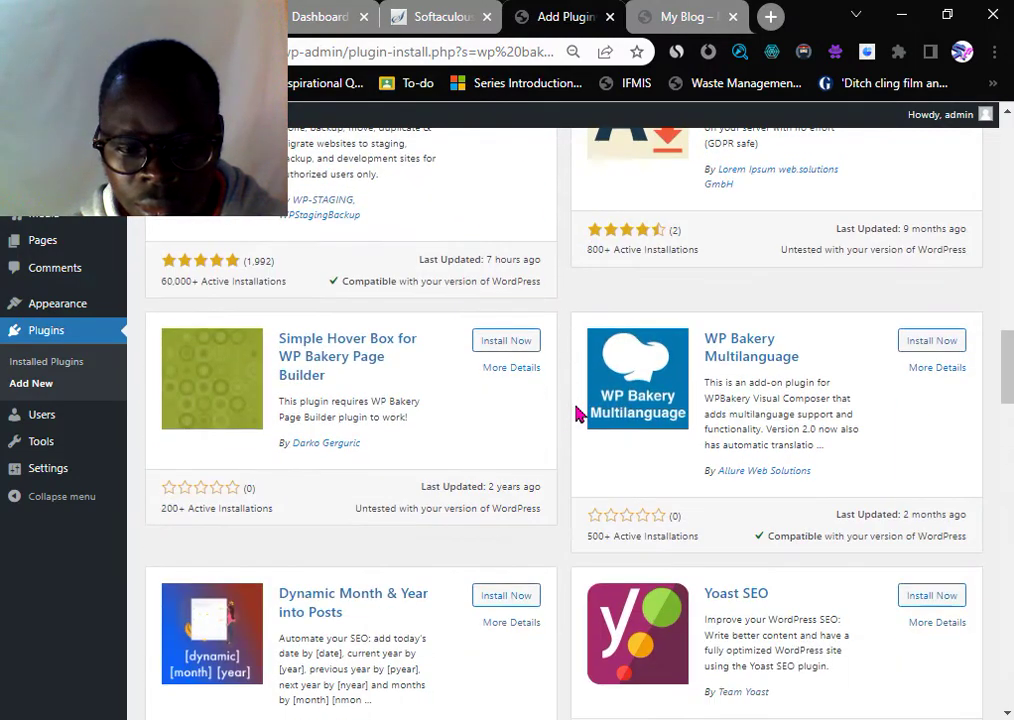
{"action": "scroll", "coordinate": [577, 414], "scroll_direction": "down", "scroll_amount": 2}
{"action": "scroll", "coordinate": [577, 413], "scroll_direction": "up", "scroll_amount": 1}
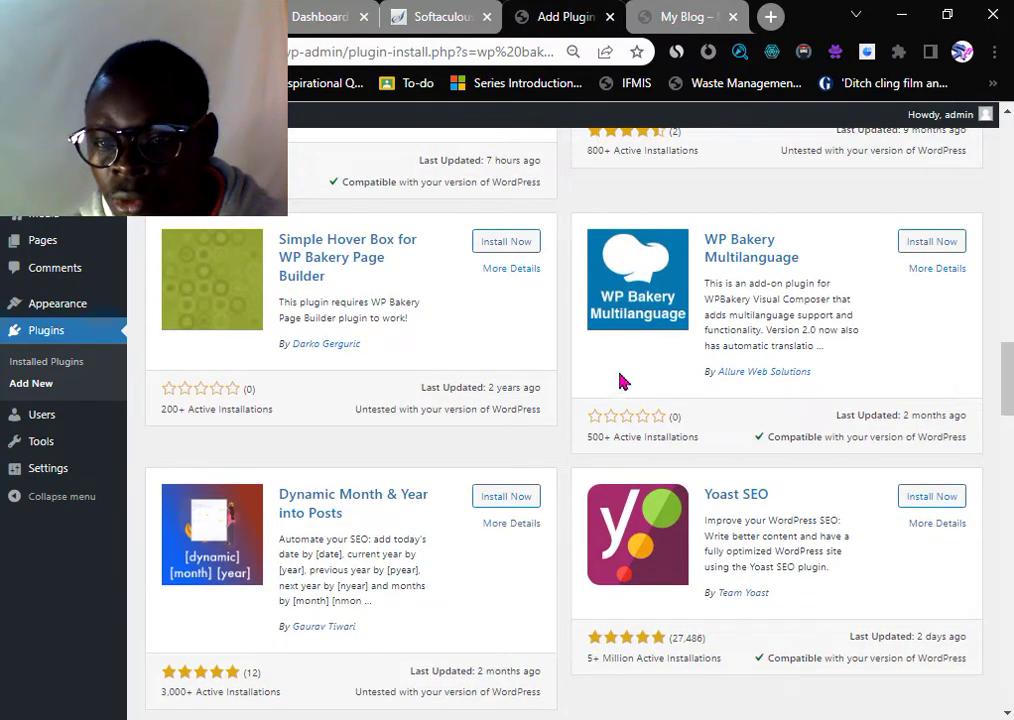
{"action": "scroll", "coordinate": [740, 270], "scroll_direction": "down", "scroll_amount": 3}
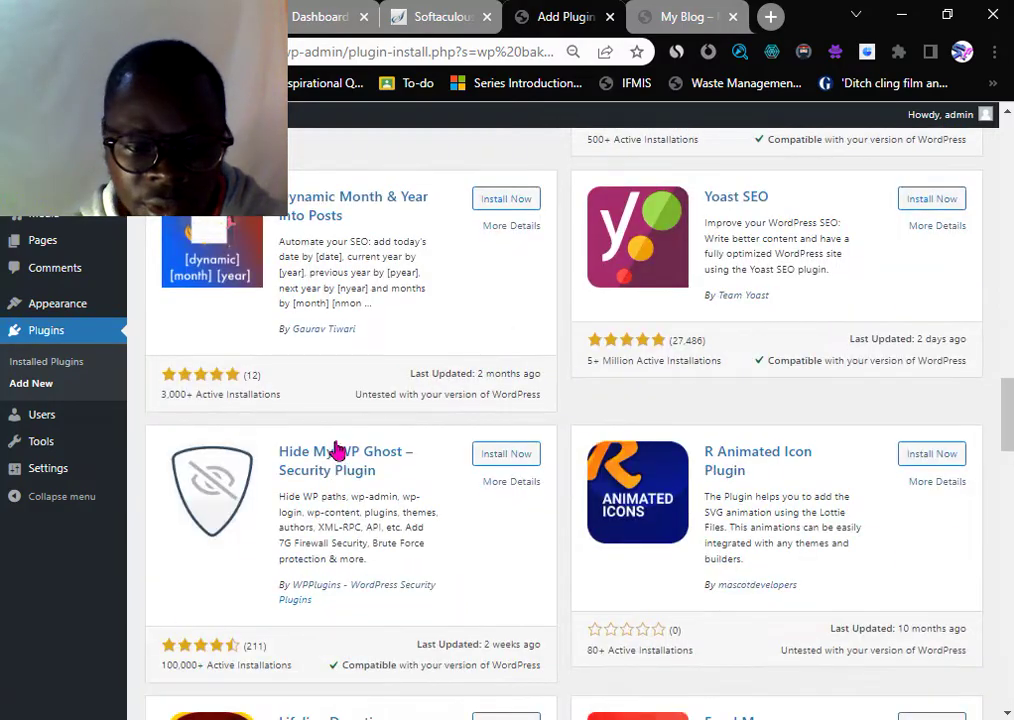
{"action": "scroll", "coordinate": [338, 451], "scroll_direction": "down", "scroll_amount": 4}
{"action": "scroll", "coordinate": [790, 322], "scroll_direction": "up", "scroll_amount": 2}
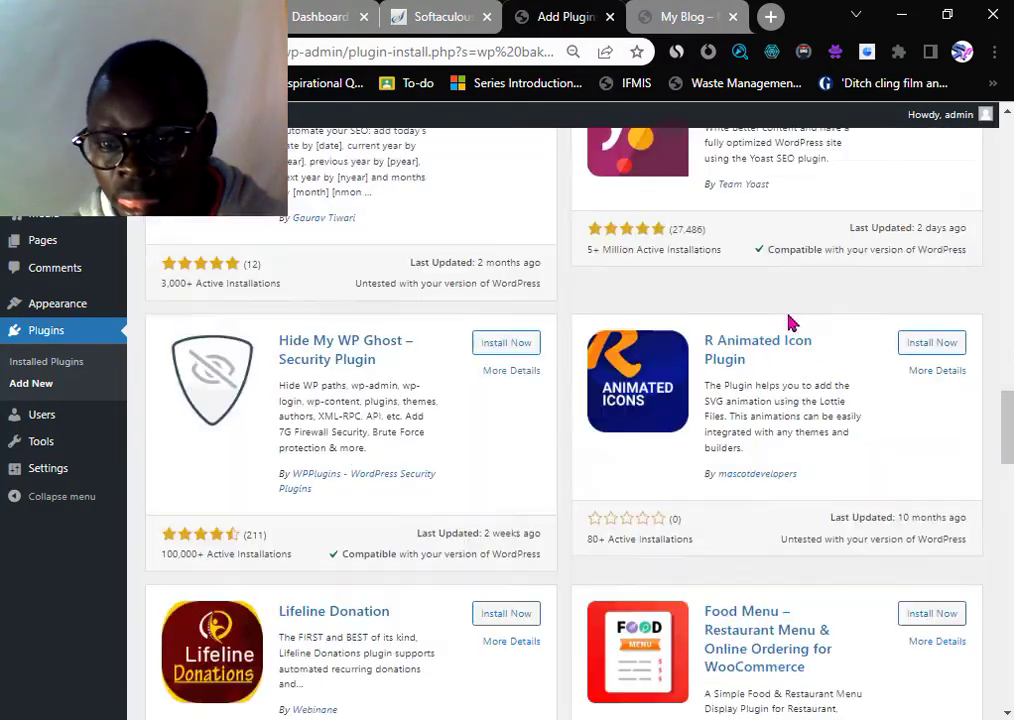
{"action": "scroll", "coordinate": [826, 272], "scroll_direction": "up", "scroll_amount": 15}
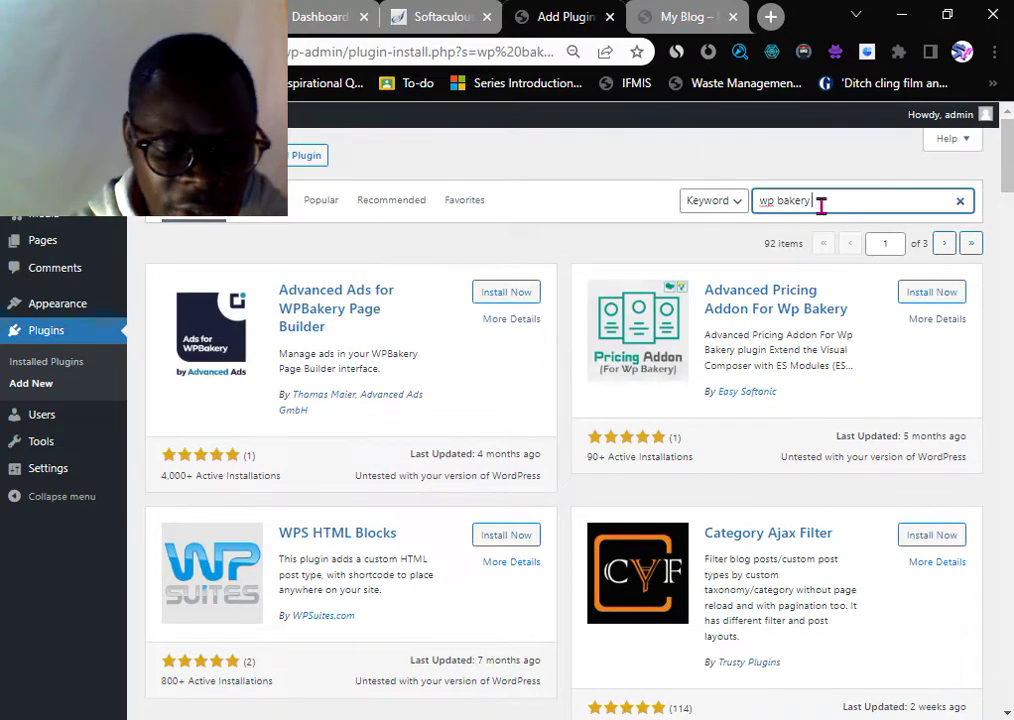
- Refine the search to 'wp bakery page' and browse its 89 results
{"action": "type", "text": "page"}
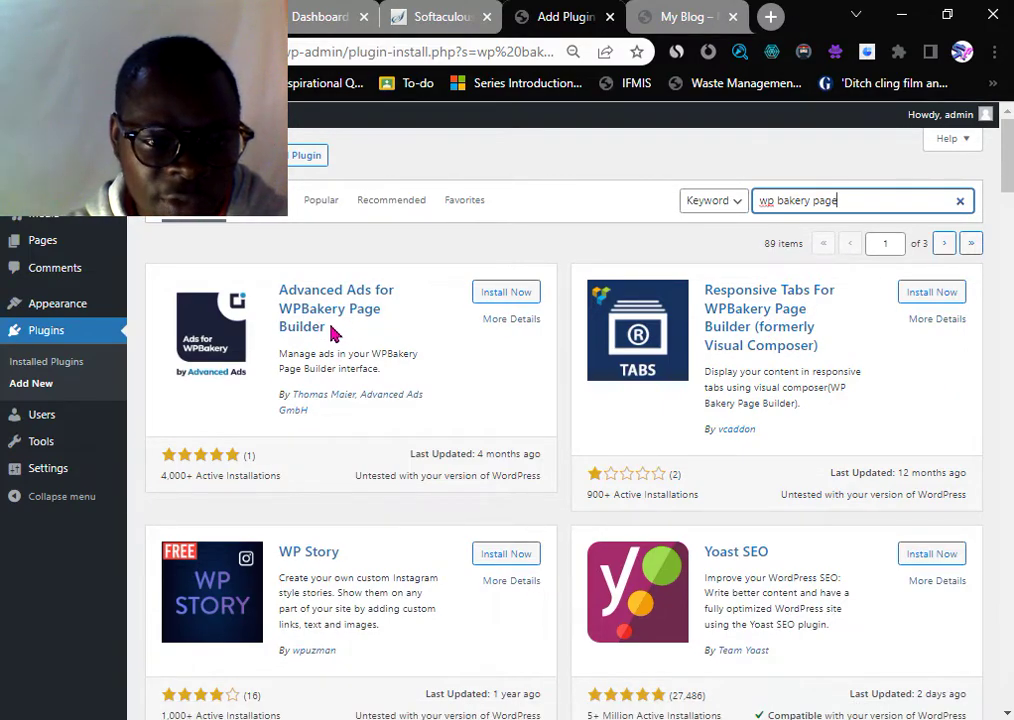
{"action": "scroll", "coordinate": [328, 316], "scroll_direction": "down", "scroll_amount": 3}
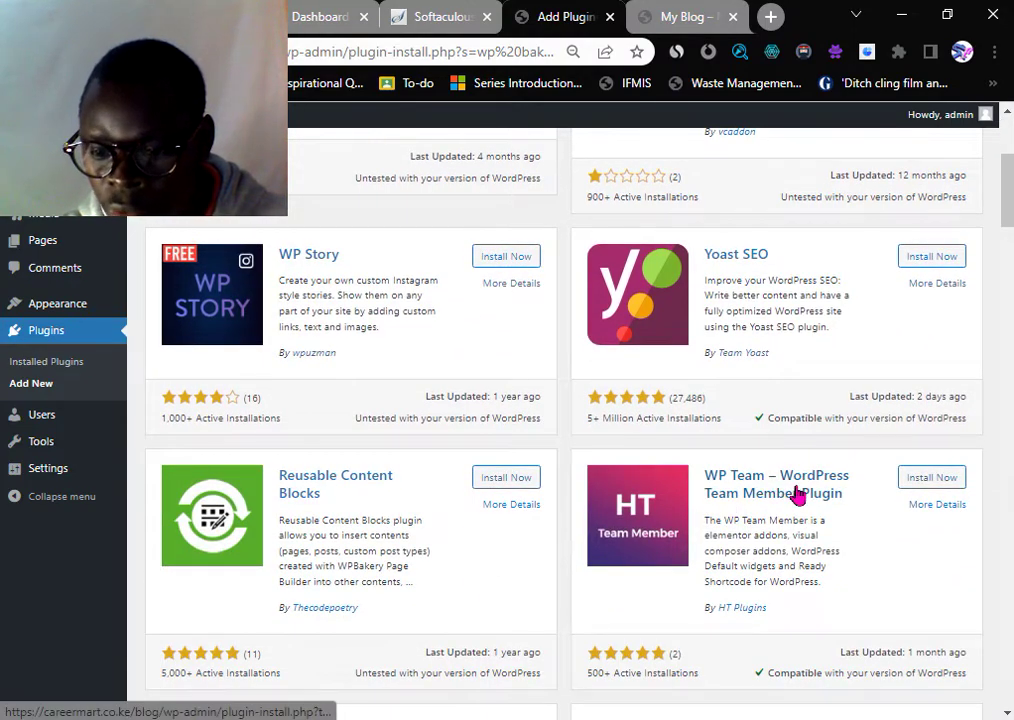
{"action": "scroll", "coordinate": [810, 490], "scroll_direction": "down", "scroll_amount": 4}
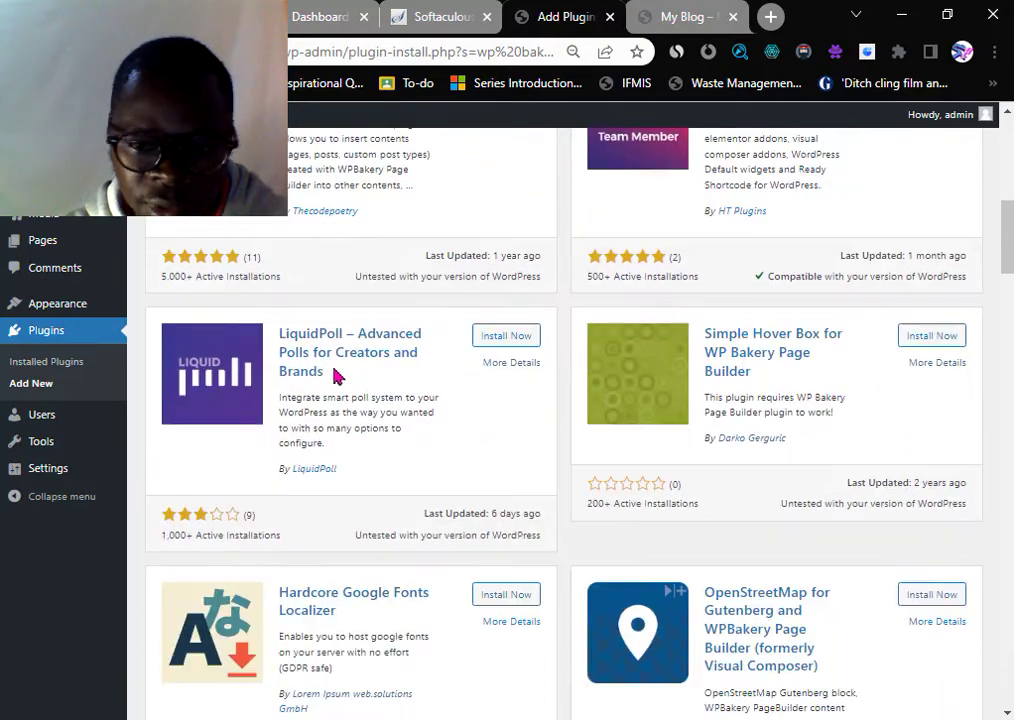
{"action": "scroll", "coordinate": [708, 414], "scroll_direction": "down", "scroll_amount": 2}
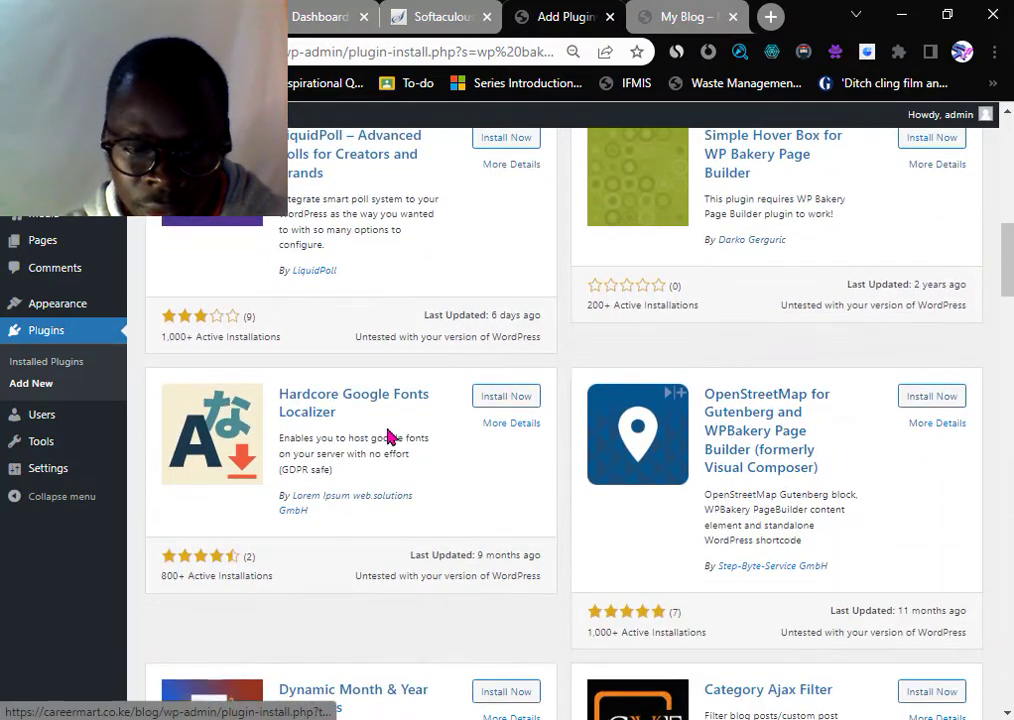
{"action": "scroll", "coordinate": [388, 437], "scroll_direction": "down", "scroll_amount": 2}
{"action": "scroll", "coordinate": [388, 437], "scroll_direction": "down", "scroll_amount": 5}
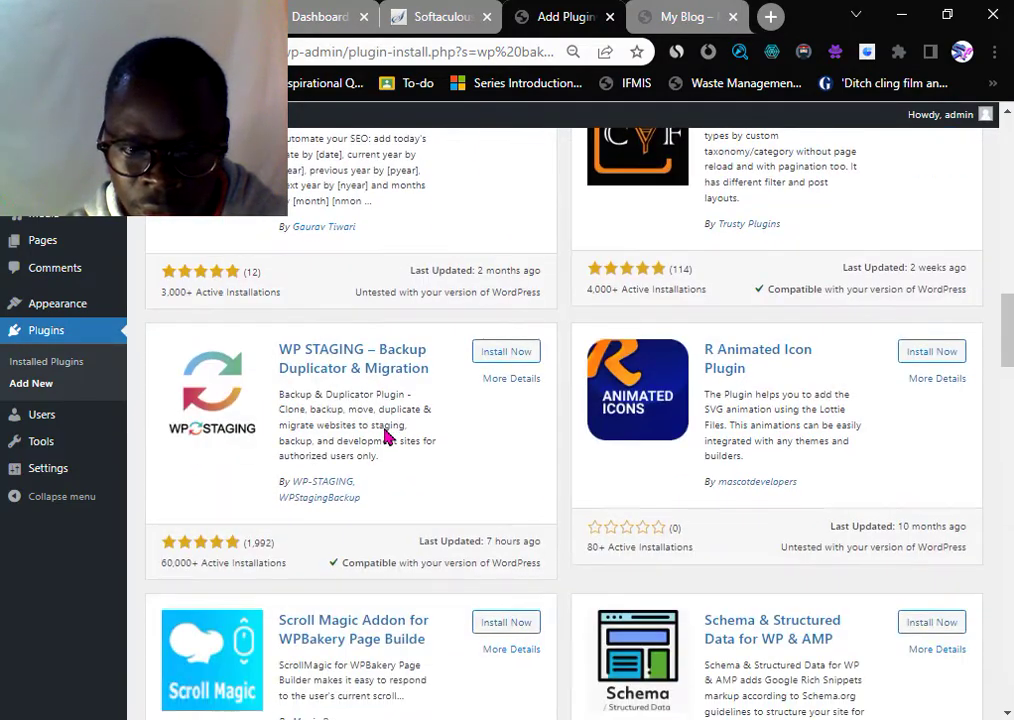
{"action": "scroll", "coordinate": [385, 435], "scroll_direction": "down", "scroll_amount": 1}
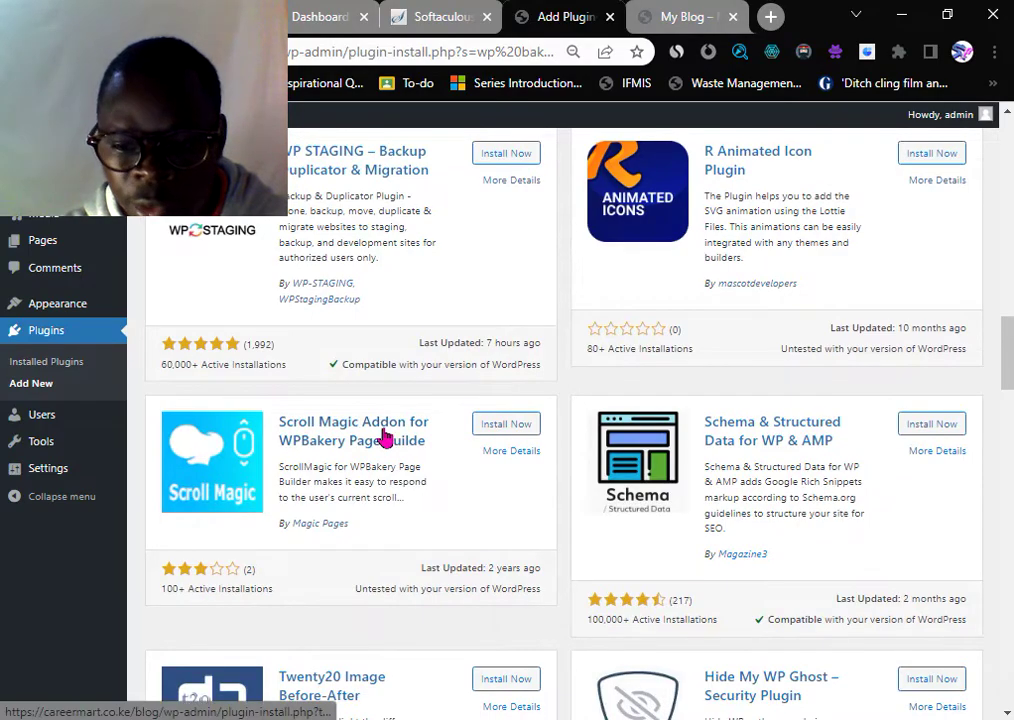
{"action": "scroll", "coordinate": [395, 433], "scroll_direction": "down", "scroll_amount": 5}
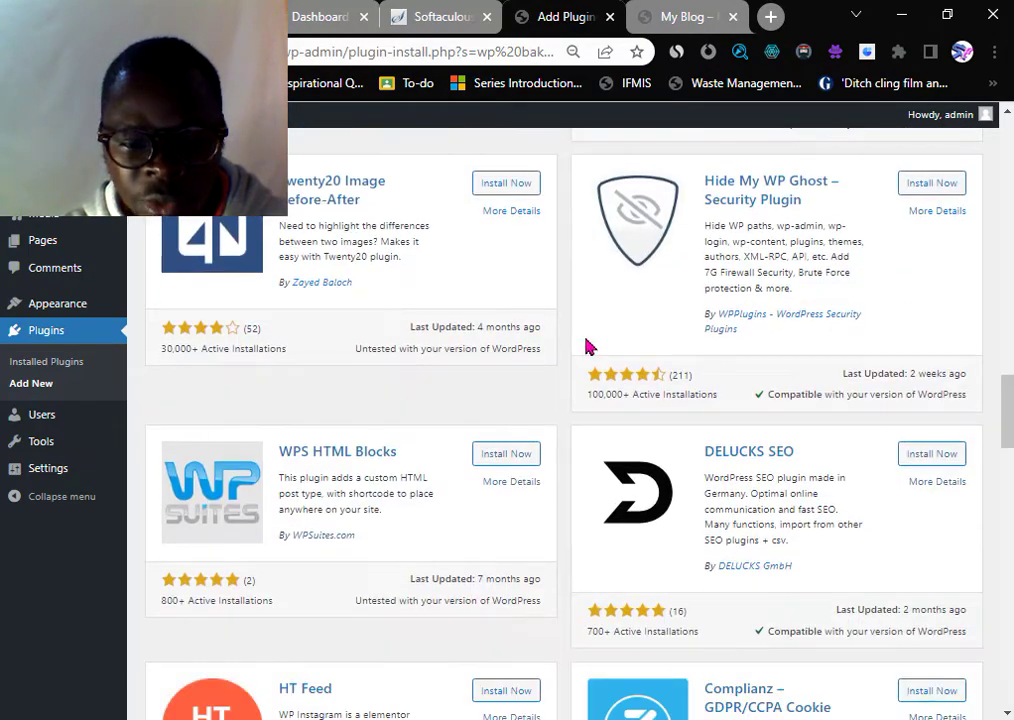
- Replace the search text with 'visual composer'
{"action": "scroll", "coordinate": [589, 346], "scroll_direction": "up", "scroll_amount": 10}
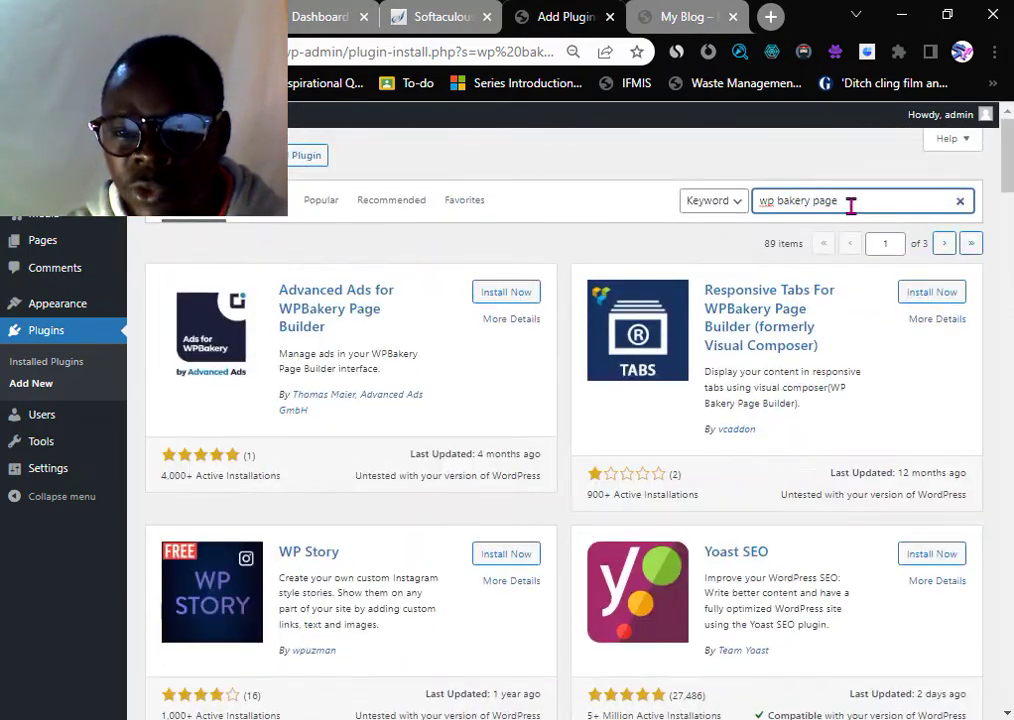
{"action": "left_click_drag", "start_coordinate": [851, 204], "coordinate": [643, 226]}
{"action": "type", "text": "w"}
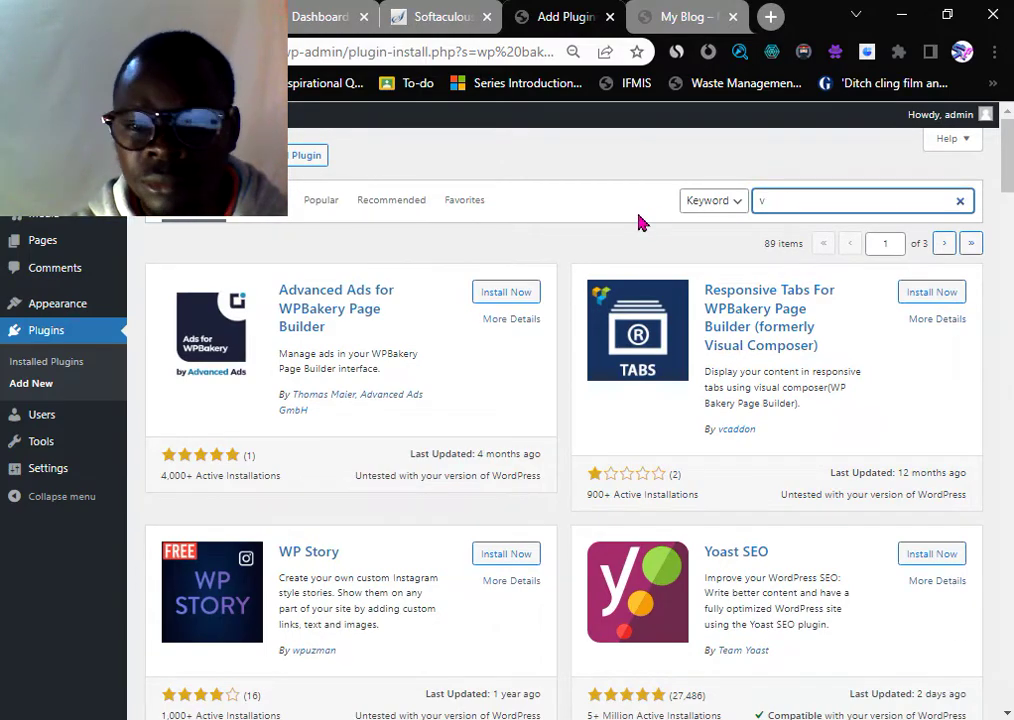
{"action": "type", "text": "isual"}
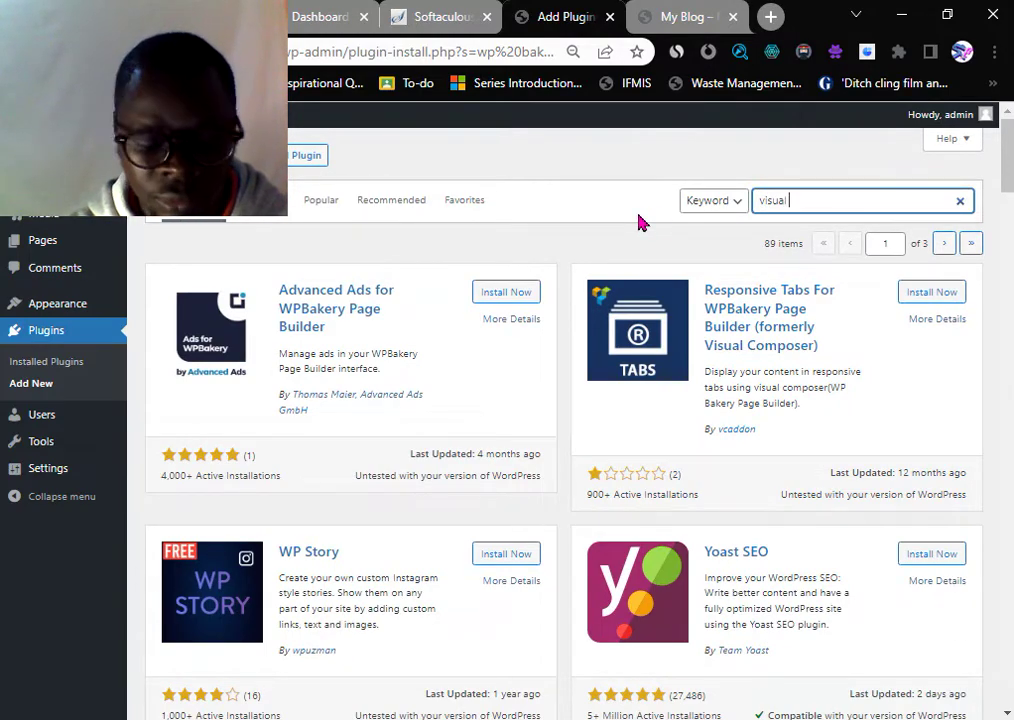
{"action": "type", "text": "composer"}
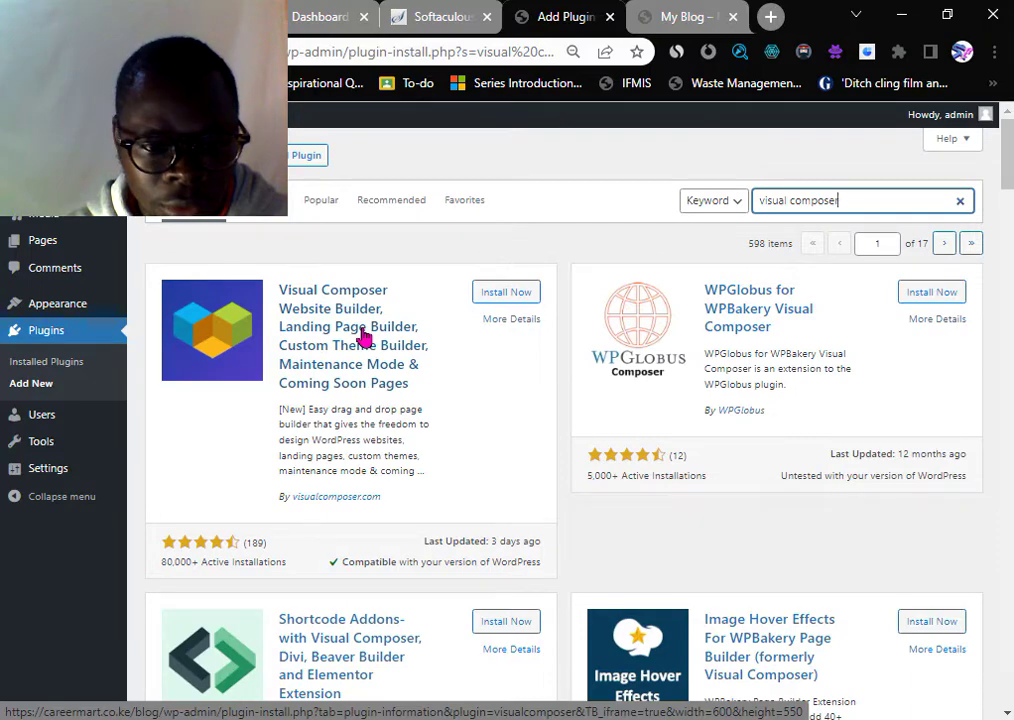
- Open the Visual Composer Website Builder details and install the plugin
{"action": "left_click", "coordinate": [316, 333]}
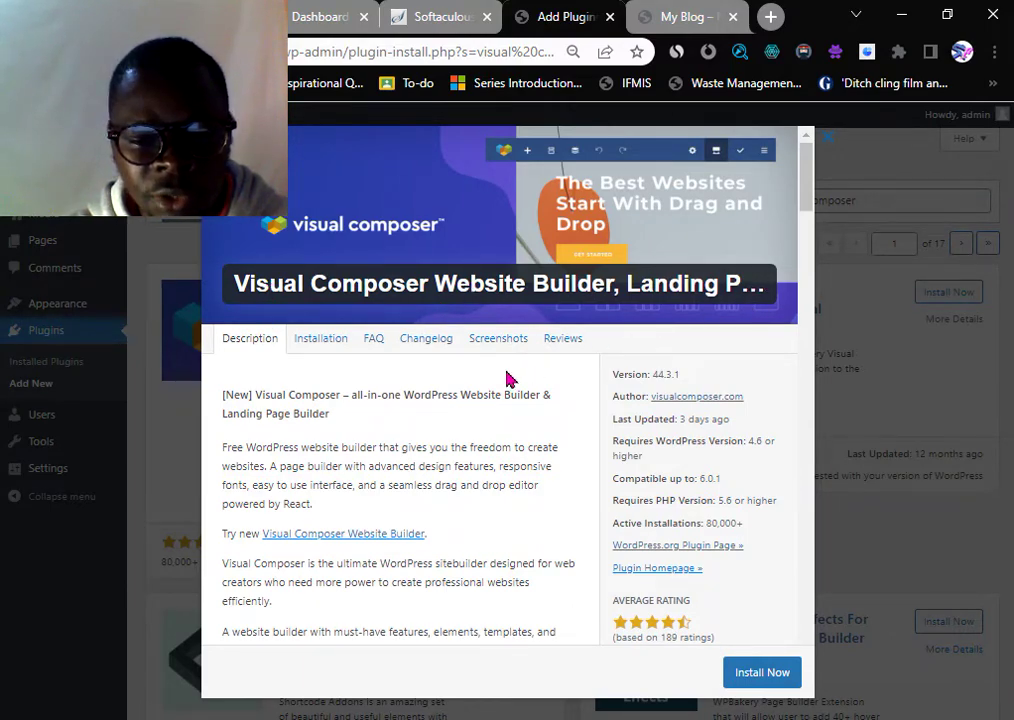
{"action": "scroll", "coordinate": [468, 389], "scroll_direction": "down", "scroll_amount": 10}
{"action": "scroll", "coordinate": [462, 410], "scroll_direction": "down", "scroll_amount": 15}
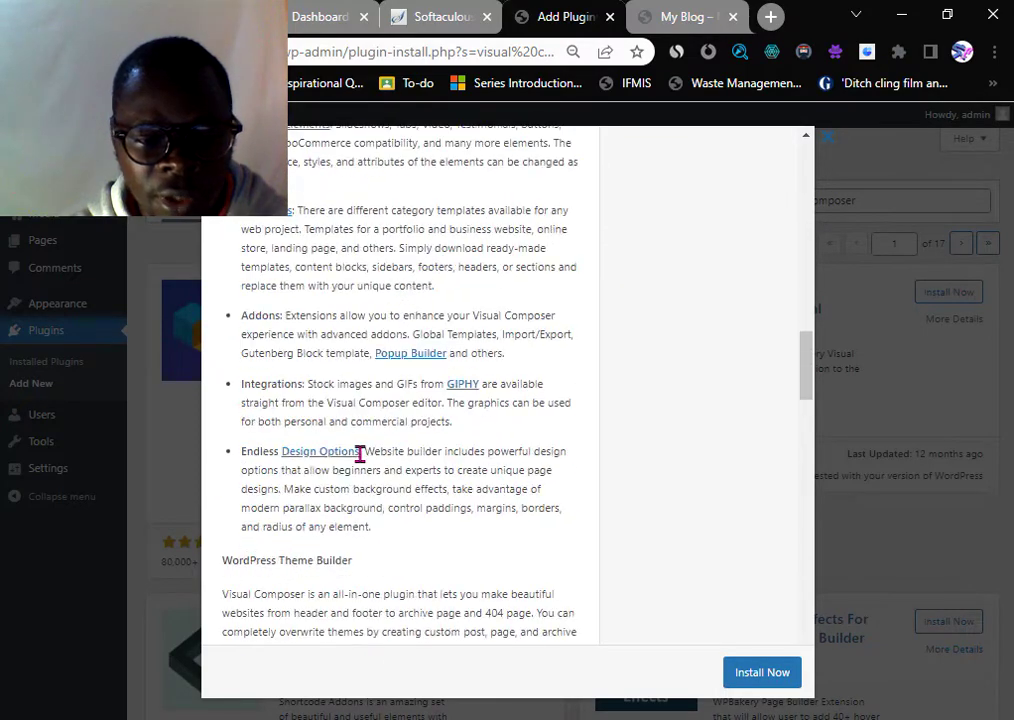
{"action": "left_click", "coordinate": [735, 673]}
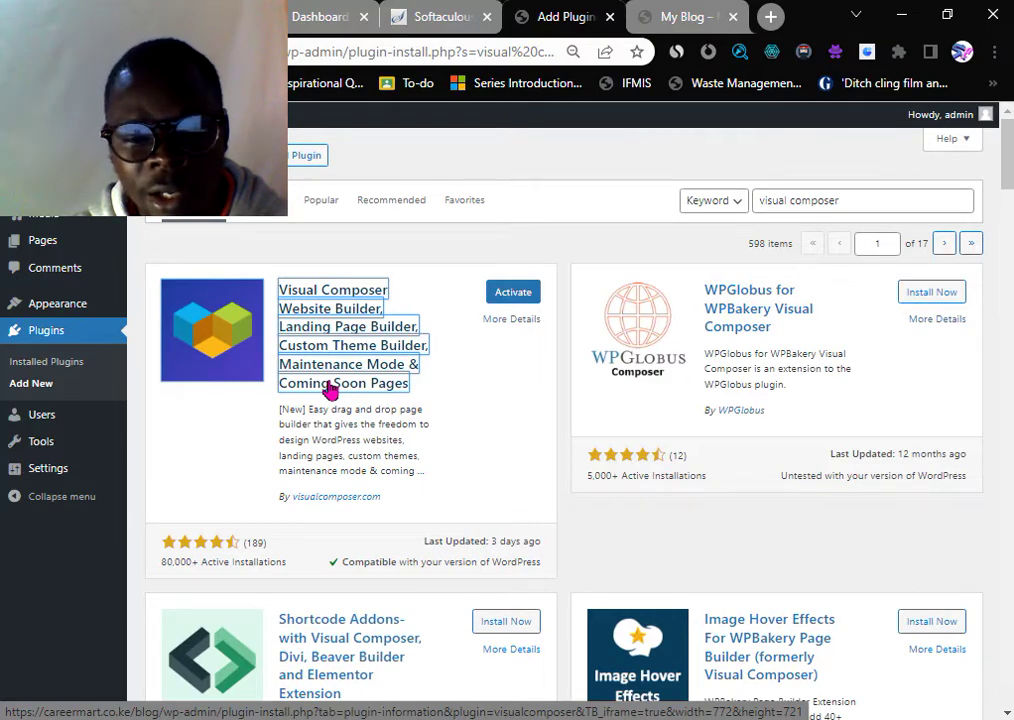
- Activate Visual Composer and answer 'Myself' to who the website is for
{"action": "left_click", "coordinate": [513, 293]}
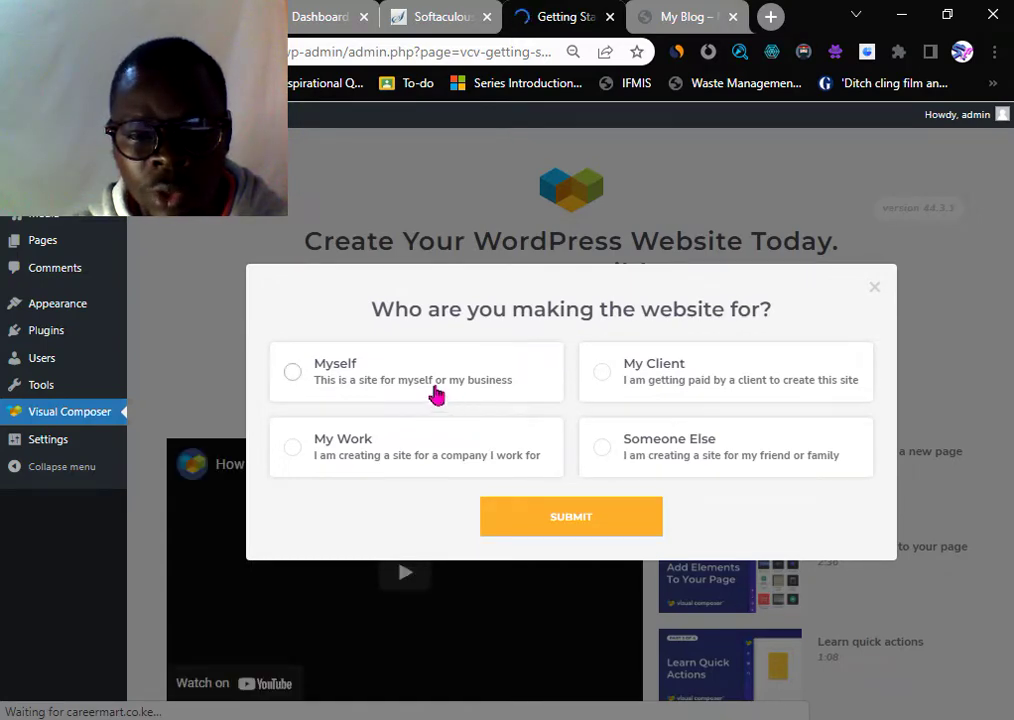
{"action": "left_click", "coordinate": [422, 382]}
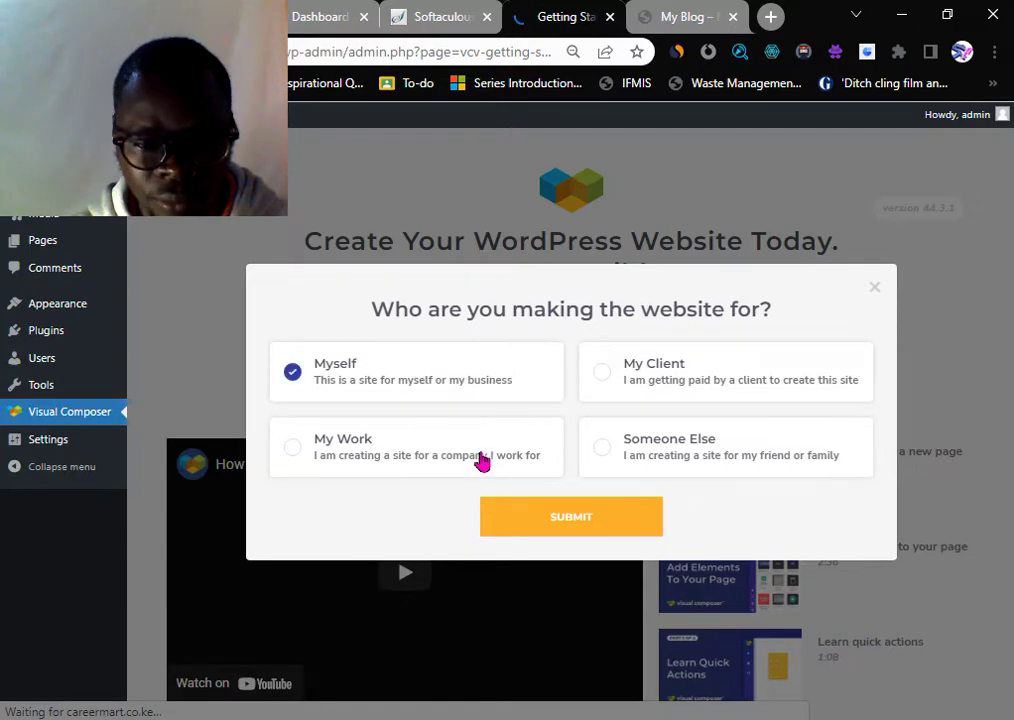
{"action": "left_click", "coordinate": [558, 522]}
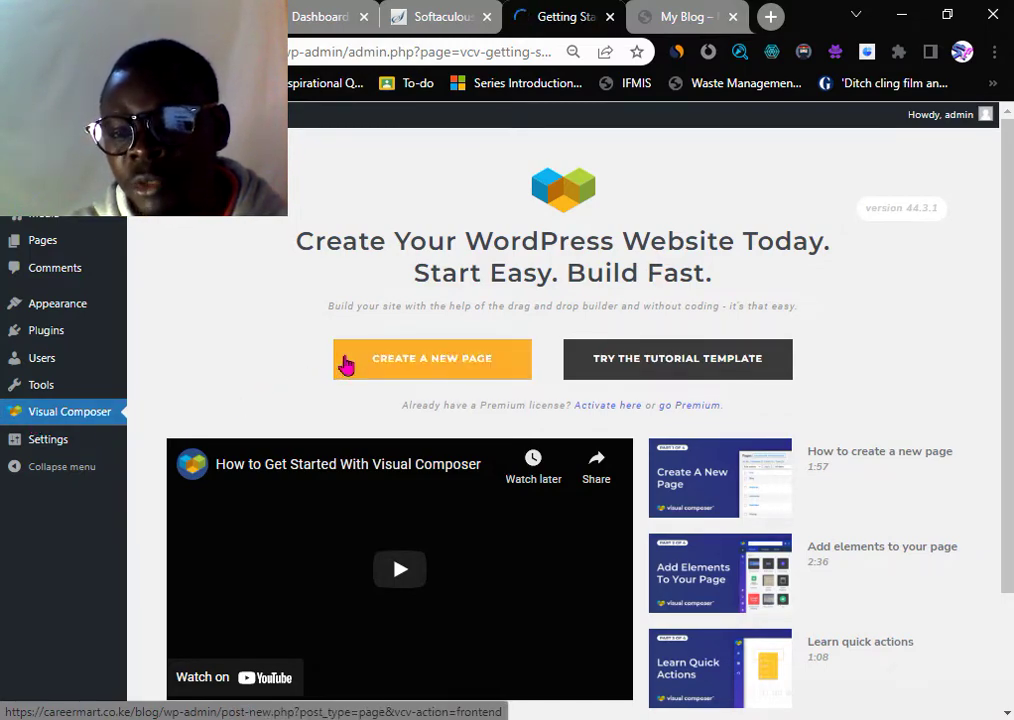
{"action": "left_click", "coordinate": [345, 360]}
{"action": "scroll", "coordinate": [278, 329], "scroll_direction": "down", "scroll_amount": 1}
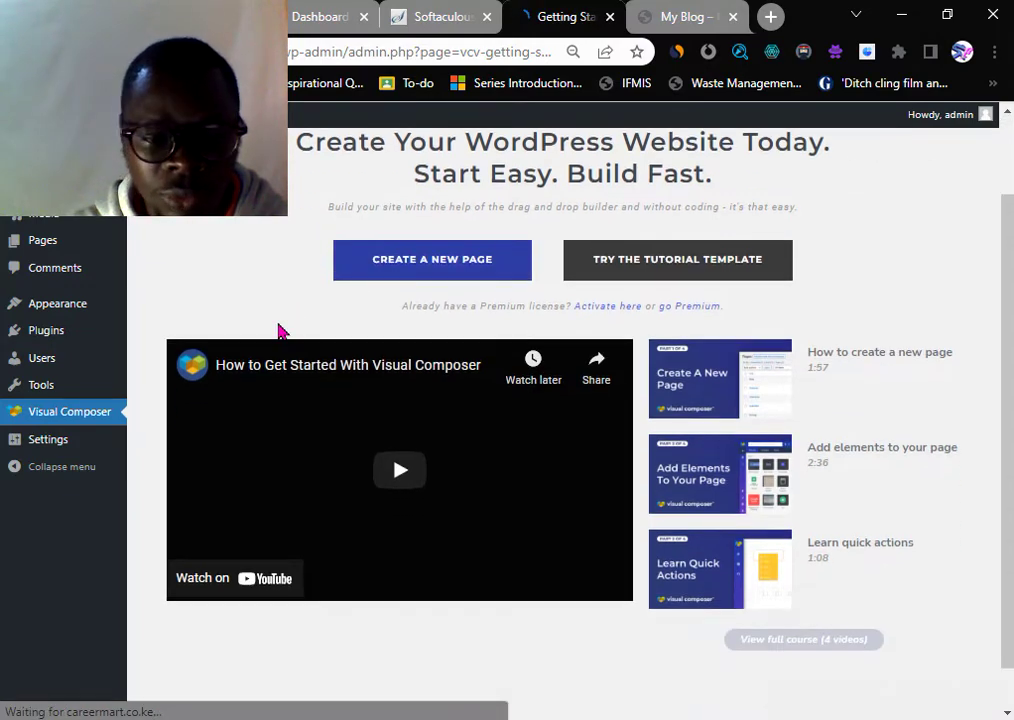
{"action": "scroll", "coordinate": [279, 329], "scroll_direction": "down", "scroll_amount": 1}
{"action": "scroll", "coordinate": [287, 403], "scroll_direction": "up", "scroll_amount": 2}
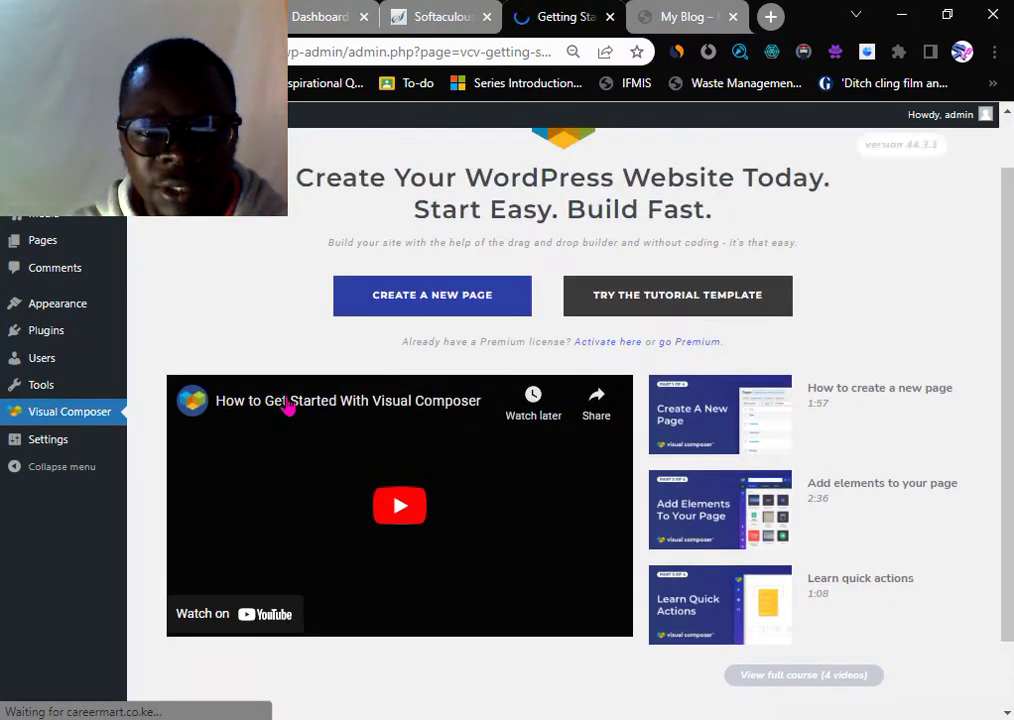
{"action": "scroll", "coordinate": [287, 403], "scroll_direction": "up", "scroll_amount": 1}
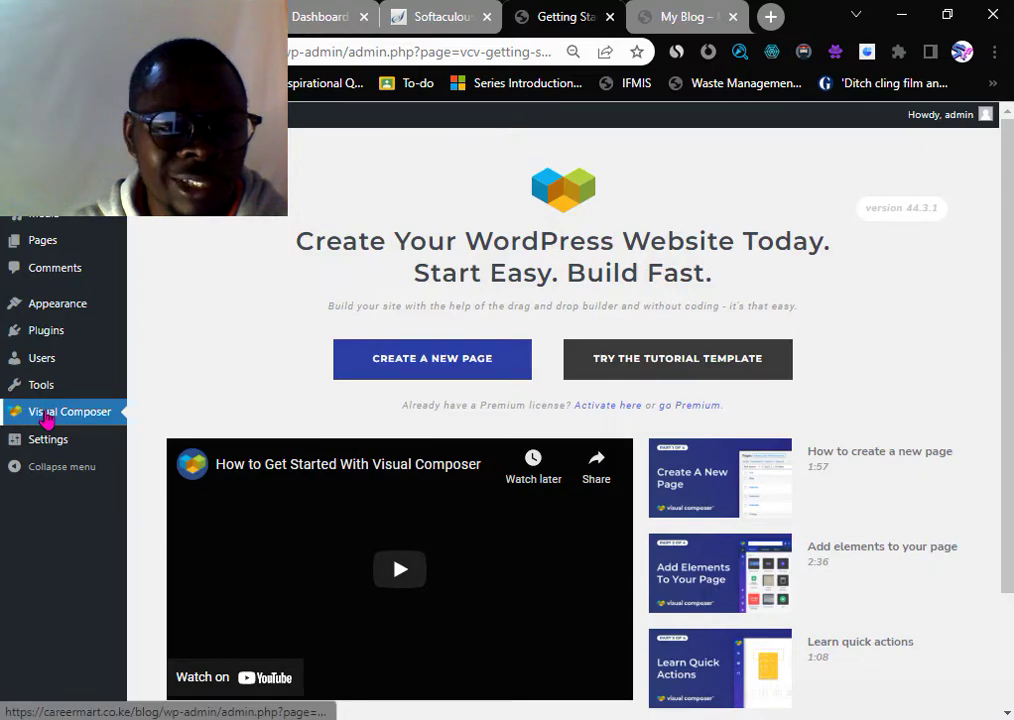
{"action": "mouse_move", "coordinate": [38, 342]}
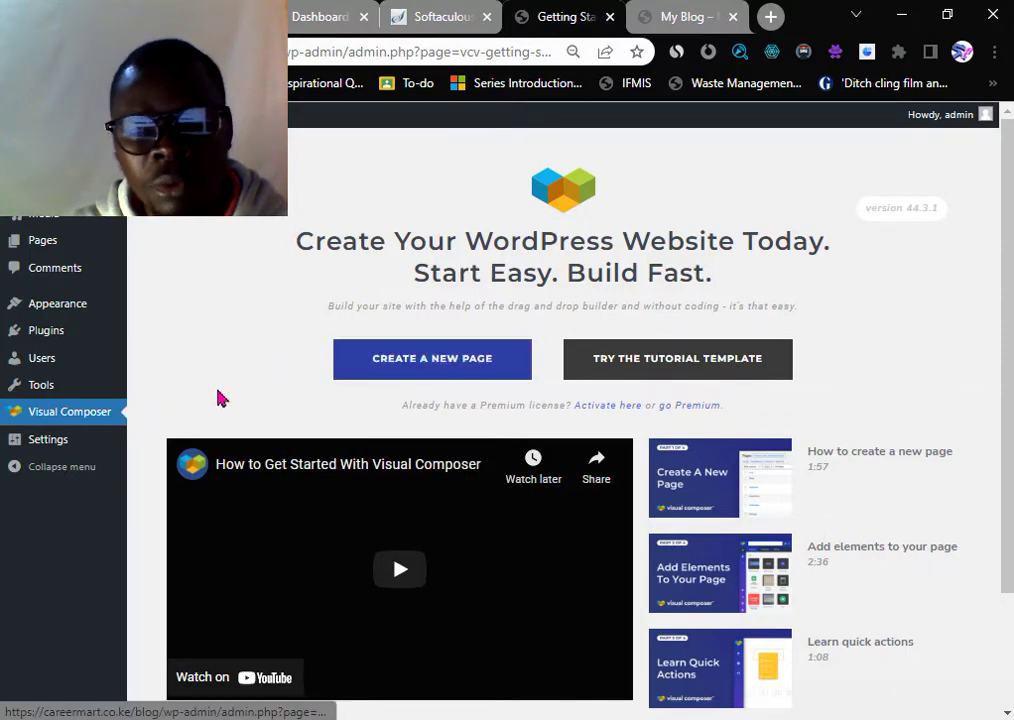
- Return to the My Blog front page and reload it with F5
{"action": "left_click", "coordinate": [684, 18]}
{"action": "scroll", "coordinate": [473, 350], "scroll_direction": "down", "scroll_amount": 4}
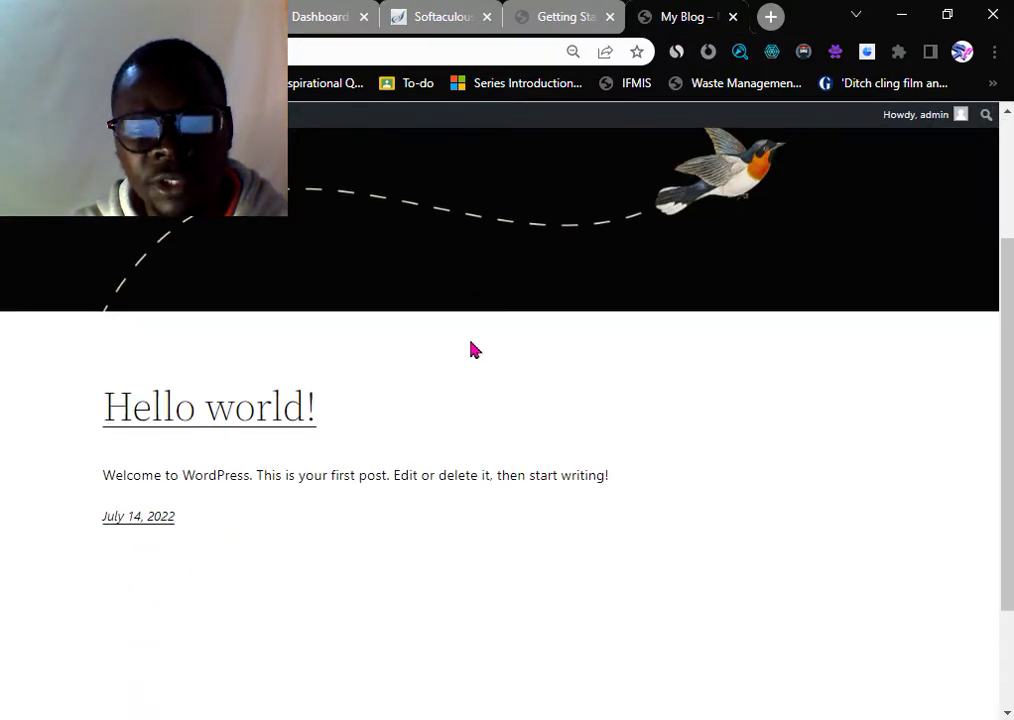
{"action": "scroll", "coordinate": [473, 371], "scroll_direction": "up", "scroll_amount": 4}
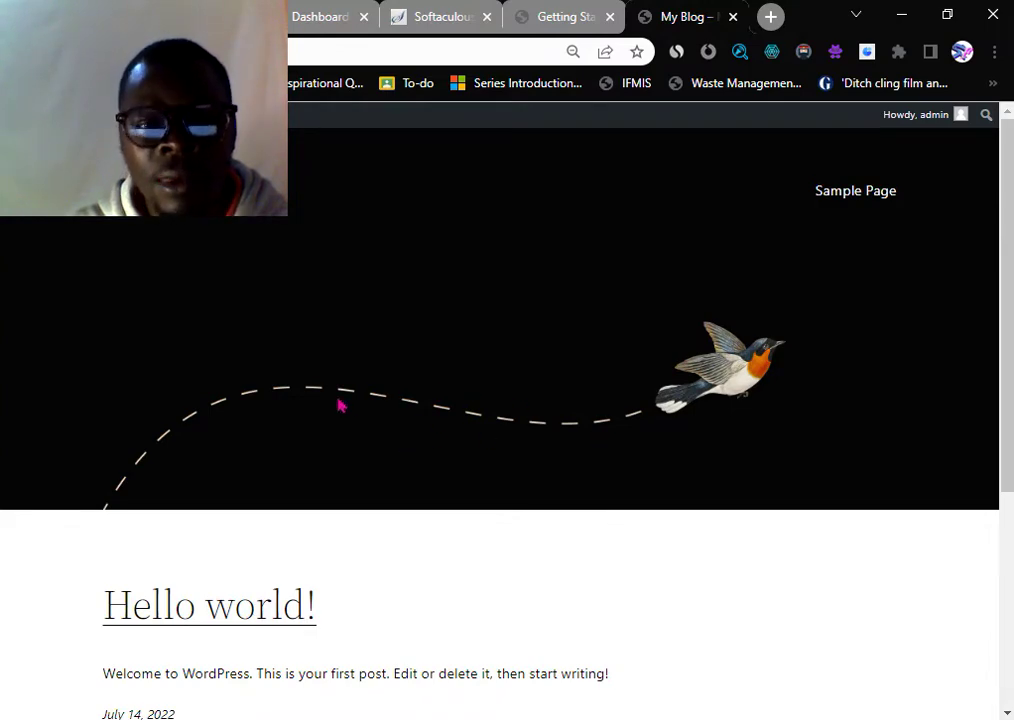
{"action": "key", "text": "F5"}
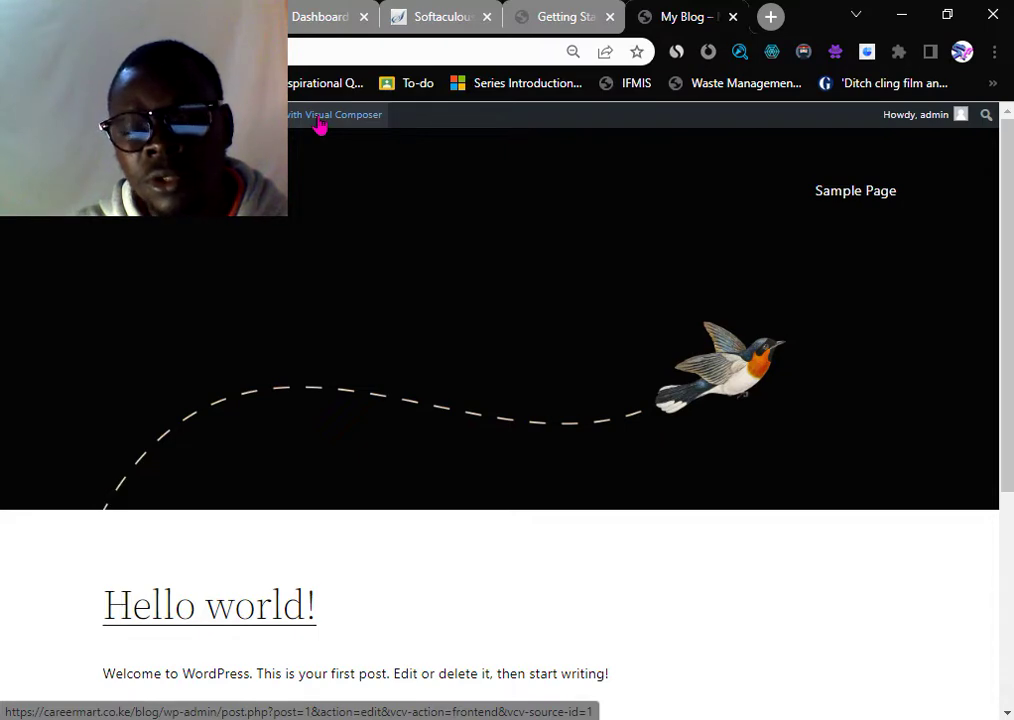
- Open Hello world! in Visual Composer, close the Getting Started tab, and skip the onboarding tips
{"action": "left_click", "coordinate": [320, 122]}
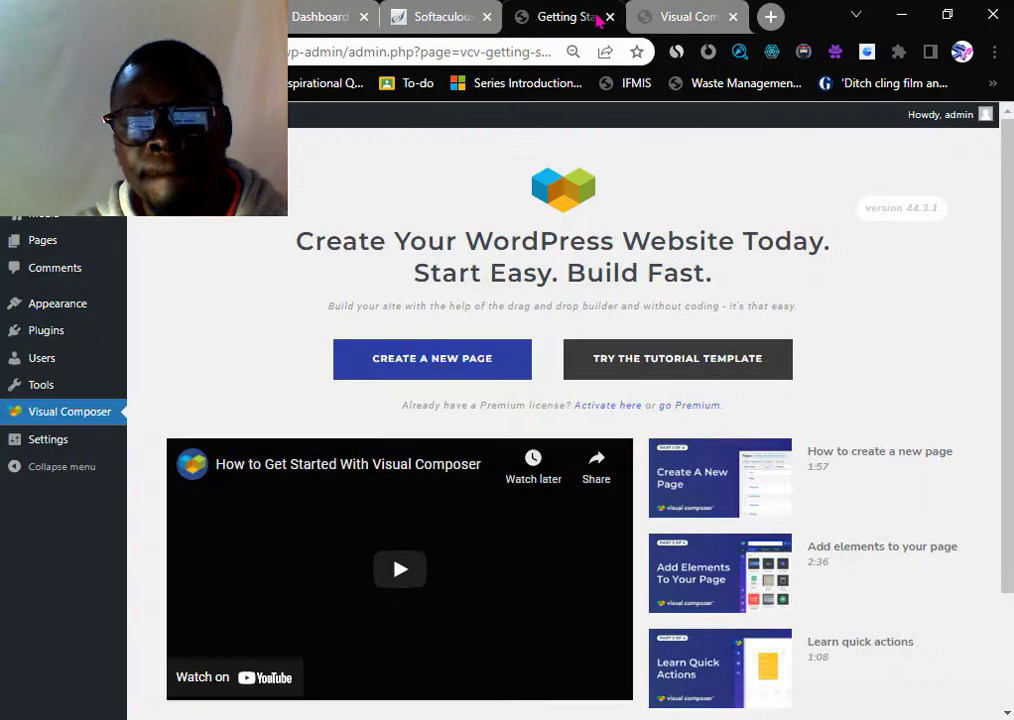
{"action": "left_click", "coordinate": [578, 18]}
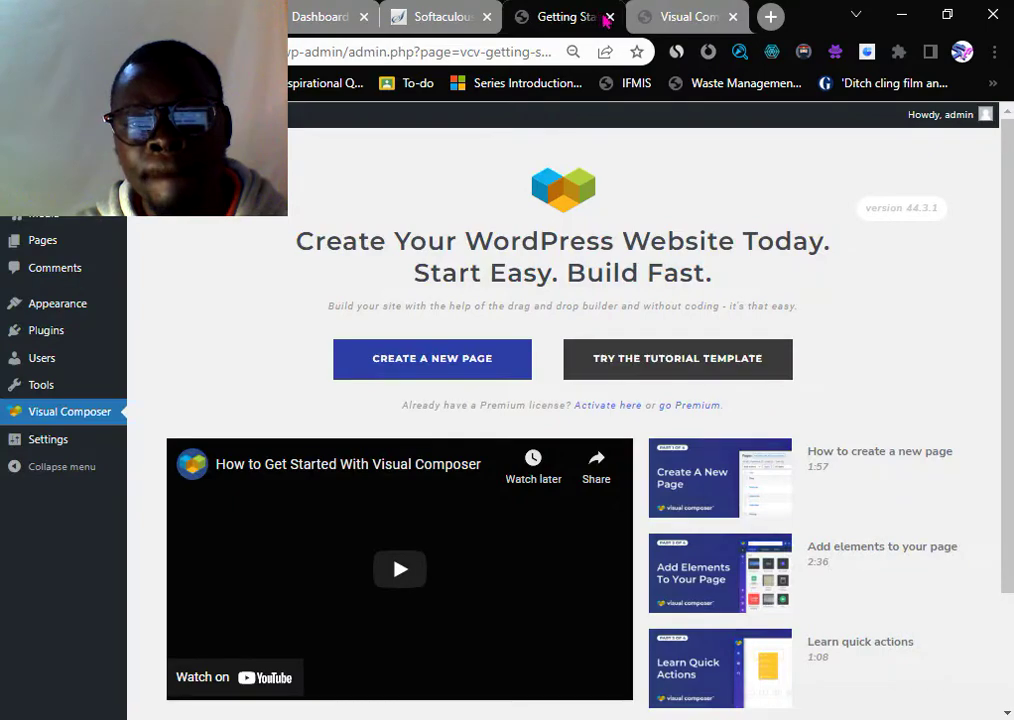
{"action": "left_click", "coordinate": [609, 17]}
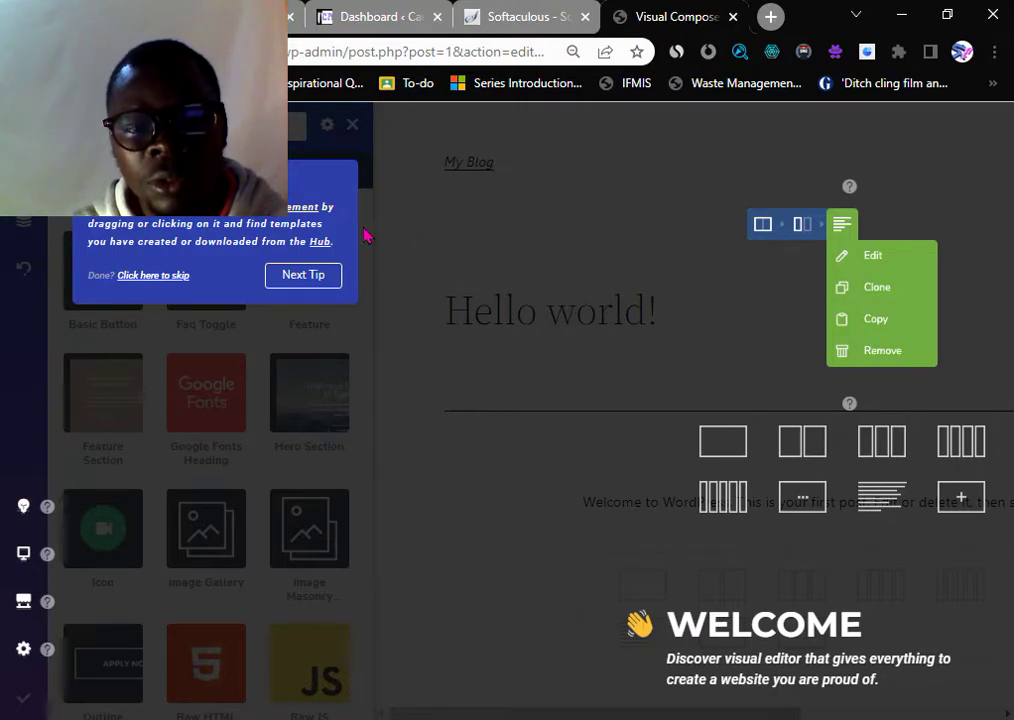
{"action": "left_click", "coordinate": [305, 279]}
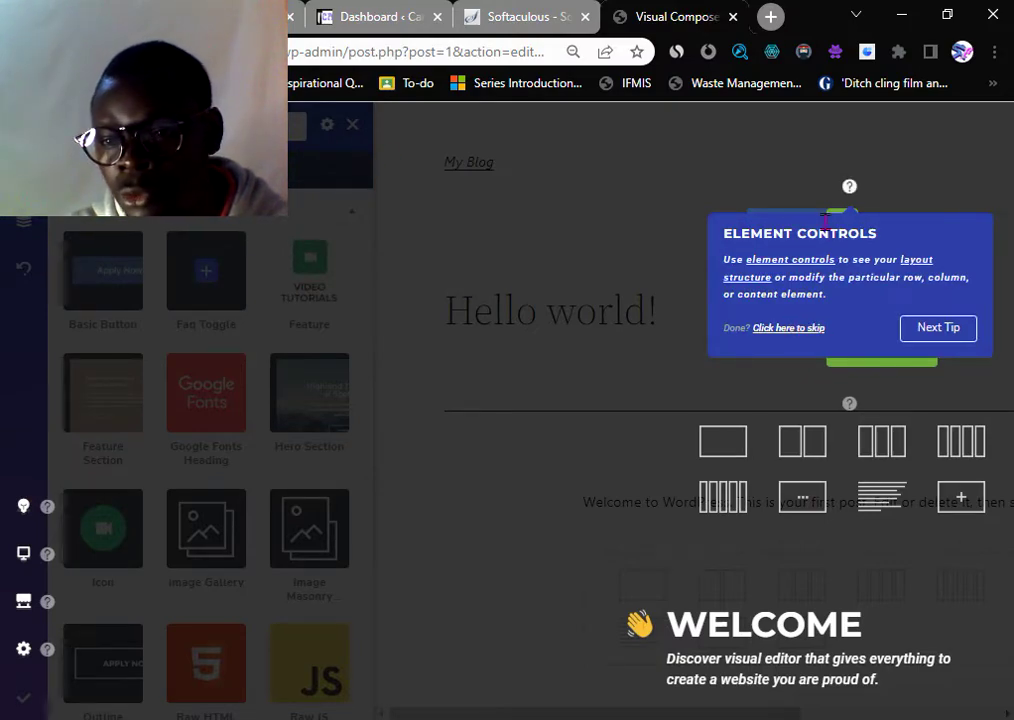
{"action": "left_click", "coordinate": [795, 329]}
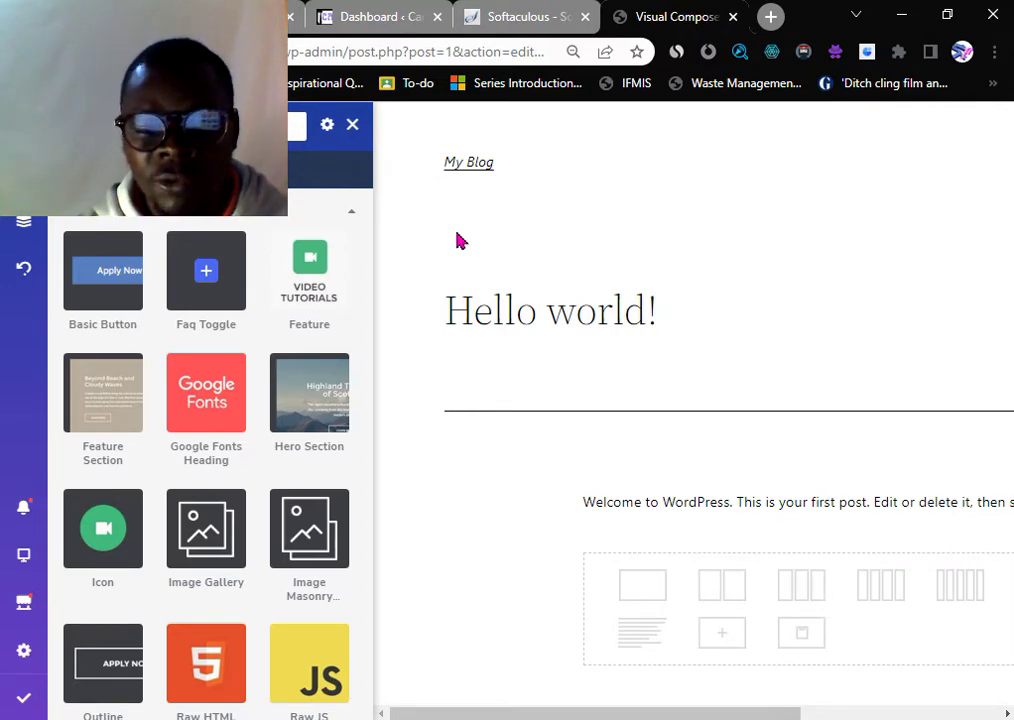
- Browse the Add Element list, then switch the side panel to the Templates library
{"action": "scroll", "coordinate": [448, 305], "scroll_direction": "down", "scroll_amount": 1}
{"action": "scroll", "coordinate": [448, 330], "scroll_direction": "down", "scroll_amount": 1}
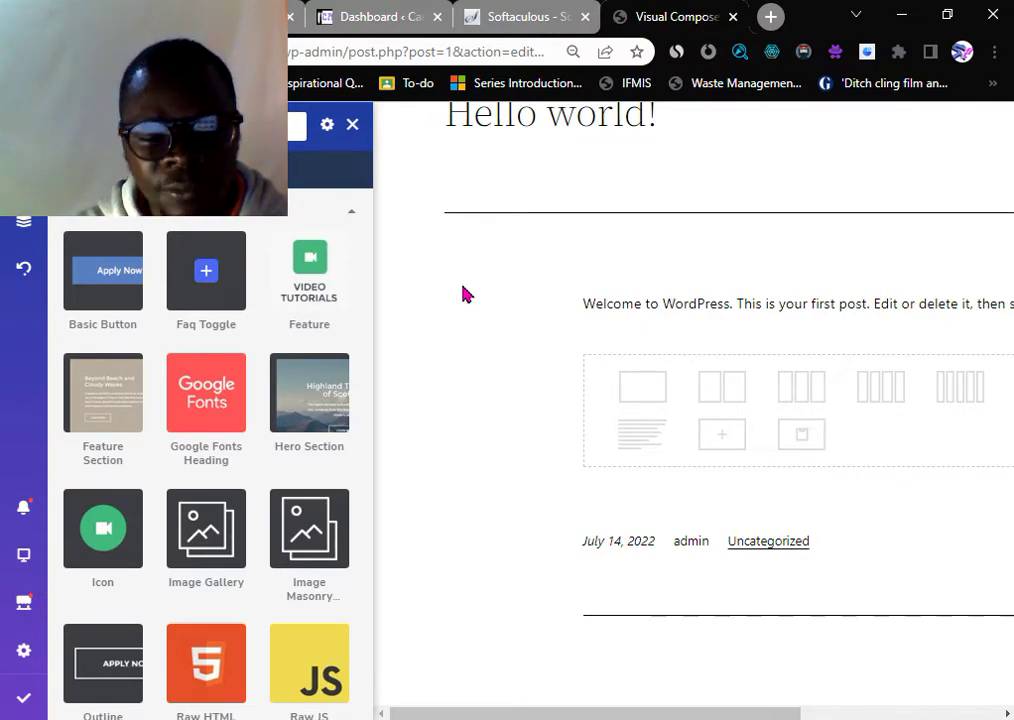
{"action": "scroll", "coordinate": [463, 293], "scroll_direction": "down", "scroll_amount": 1}
{"action": "mouse_move", "coordinate": [88, 370]}
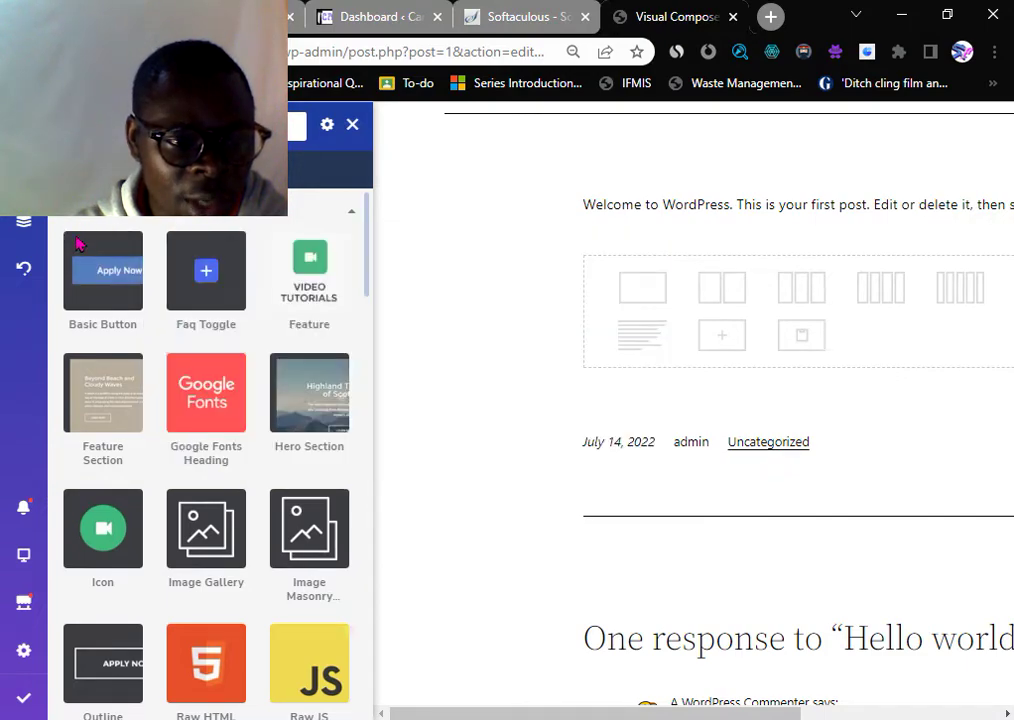
{"action": "mouse_move", "coordinate": [201, 310]}
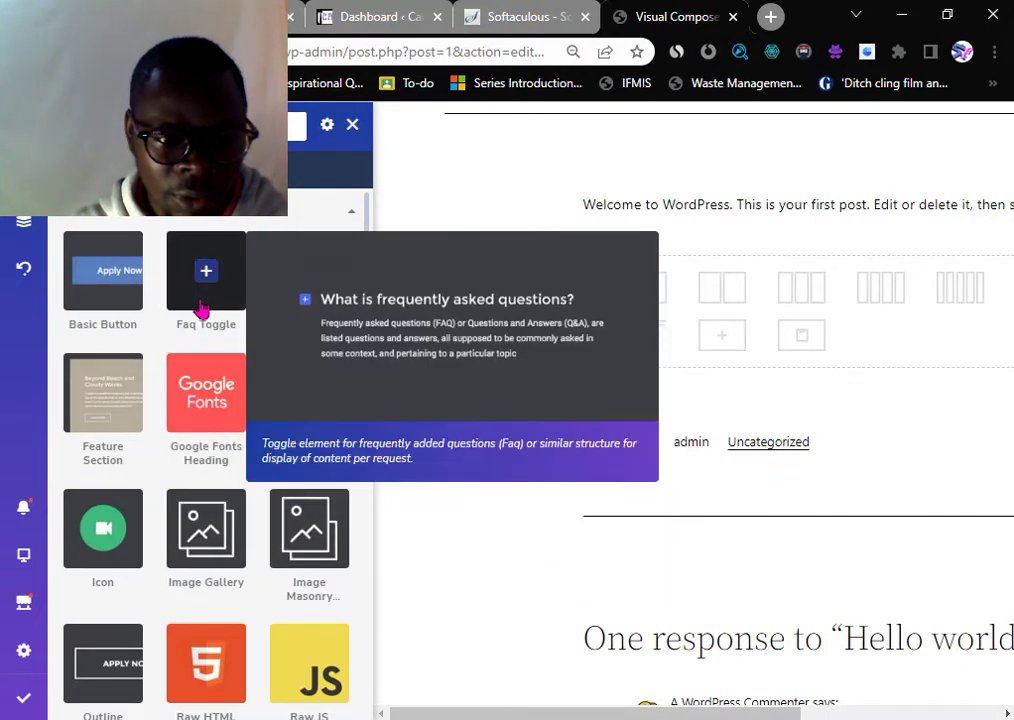
{"action": "scroll", "coordinate": [201, 300], "scroll_direction": "down", "scroll_amount": 1}
{"action": "mouse_move", "coordinate": [103, 316]}
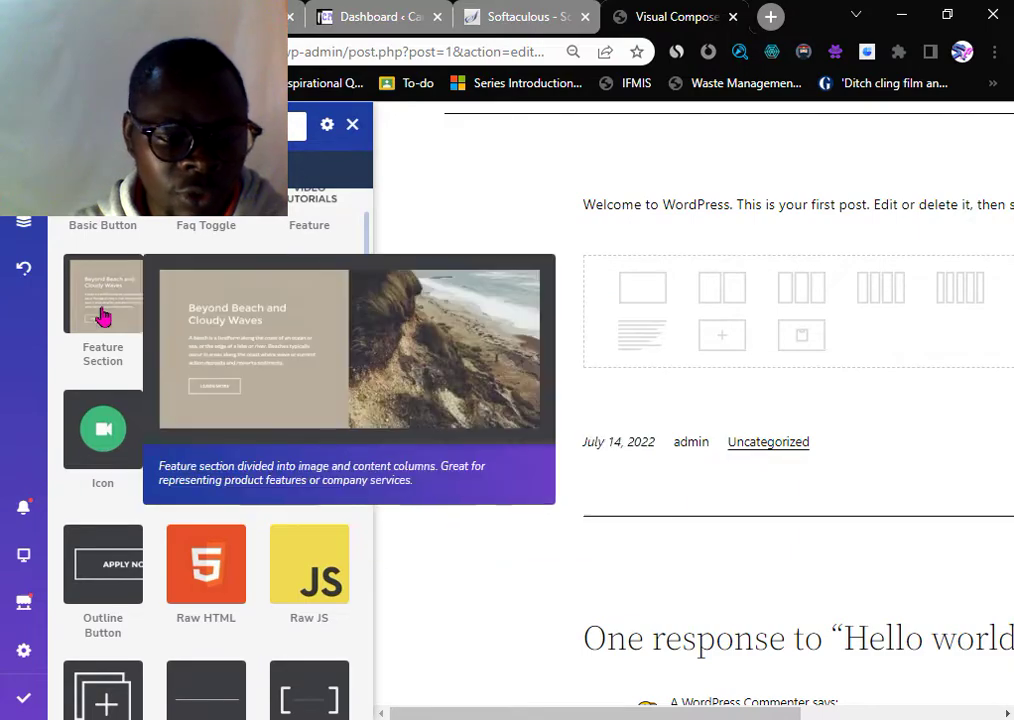
{"action": "scroll", "coordinate": [103, 316], "scroll_direction": "down", "scroll_amount": 5}
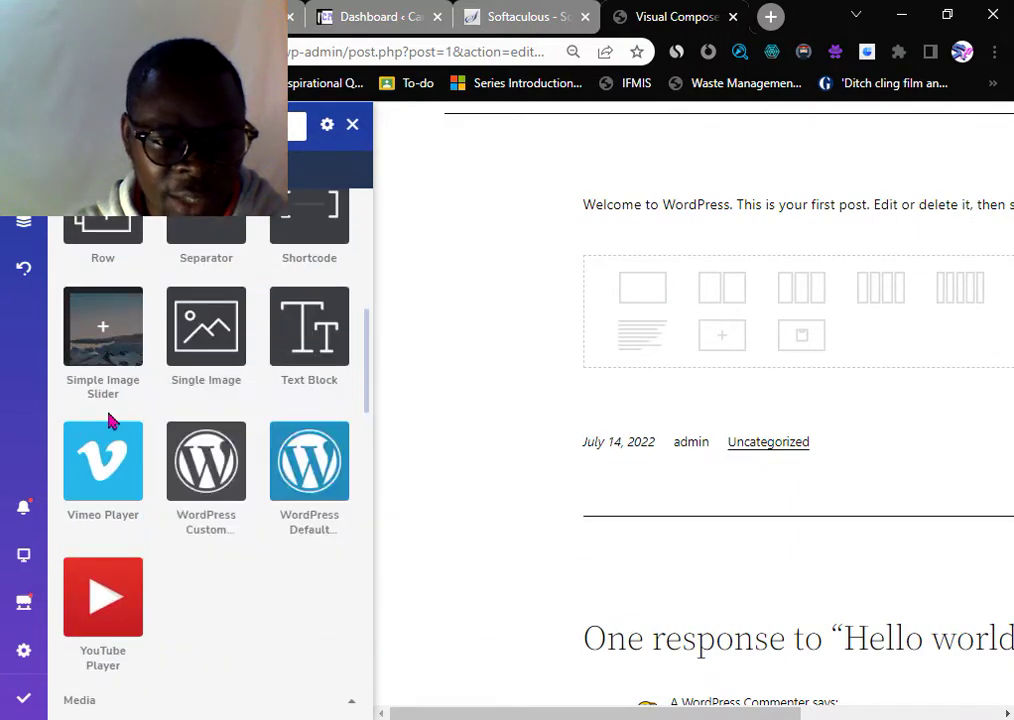
{"action": "scroll", "coordinate": [267, 478], "scroll_direction": "down", "scroll_amount": 1}
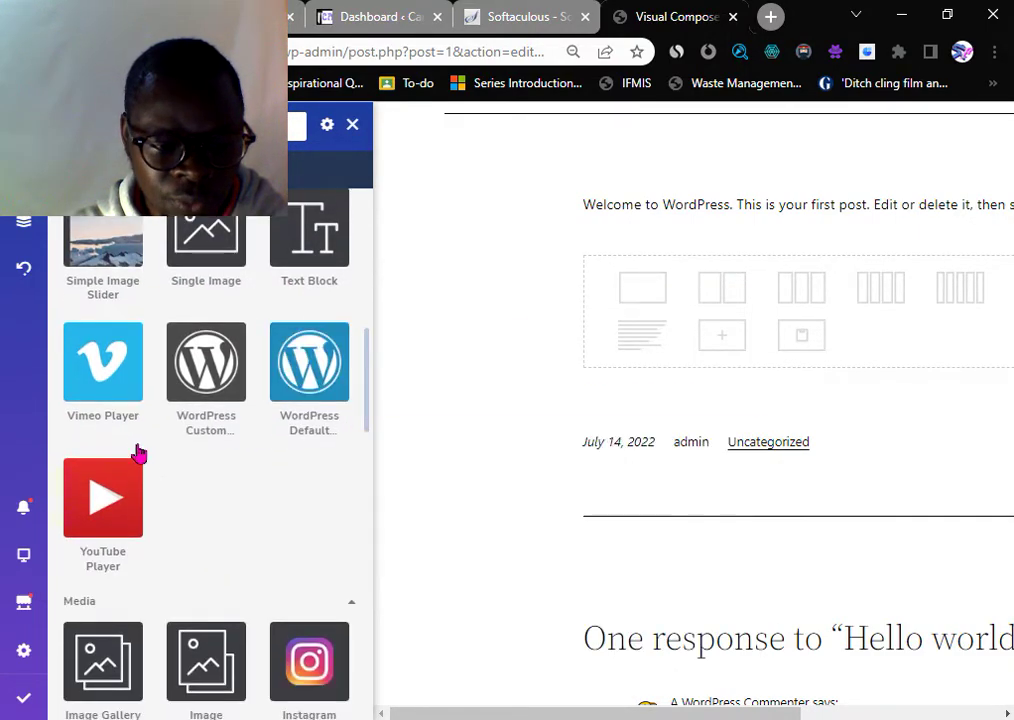
{"action": "mouse_move", "coordinate": [115, 425]}
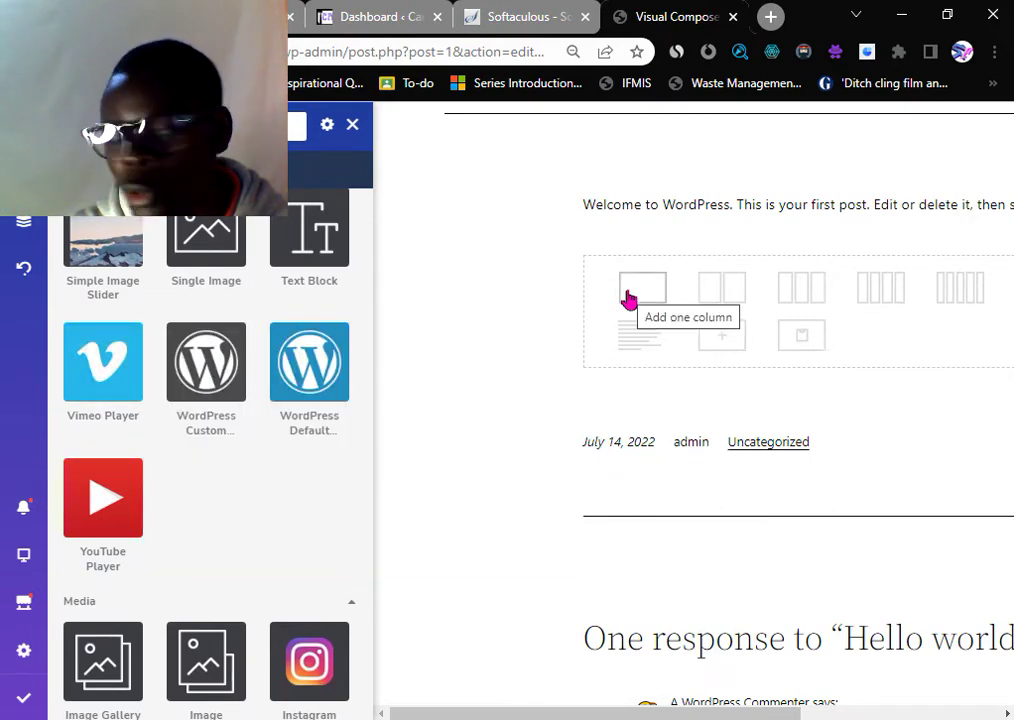
{"action": "scroll", "coordinate": [274, 405], "scroll_direction": "down", "scroll_amount": 3}
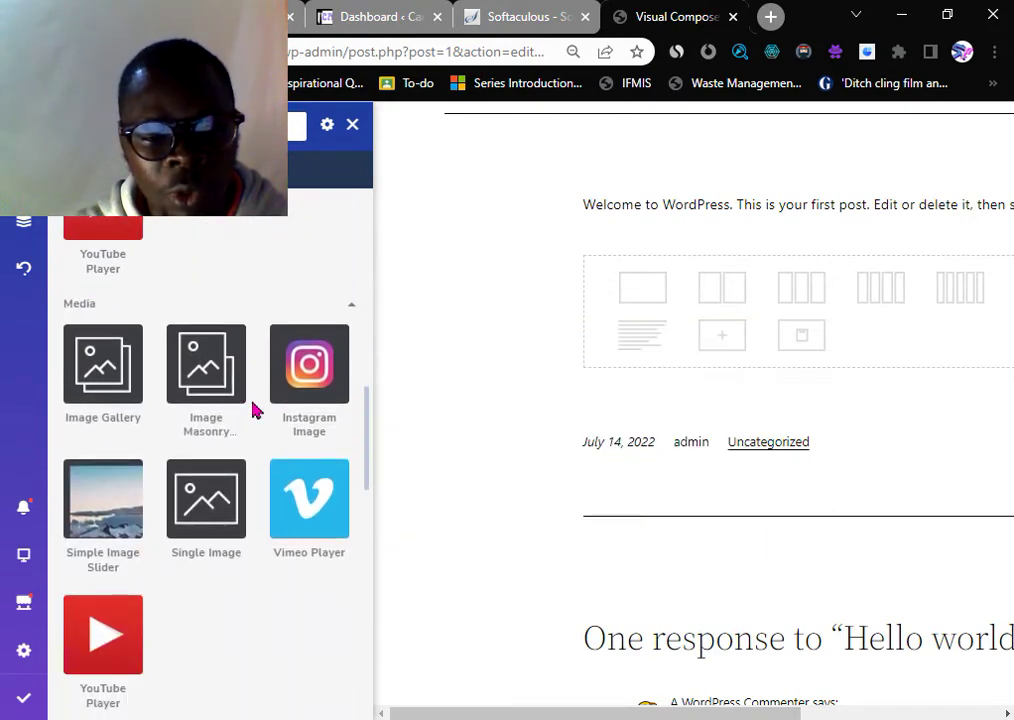
{"action": "scroll", "coordinate": [100, 400], "scroll_direction": "down", "scroll_amount": 4}
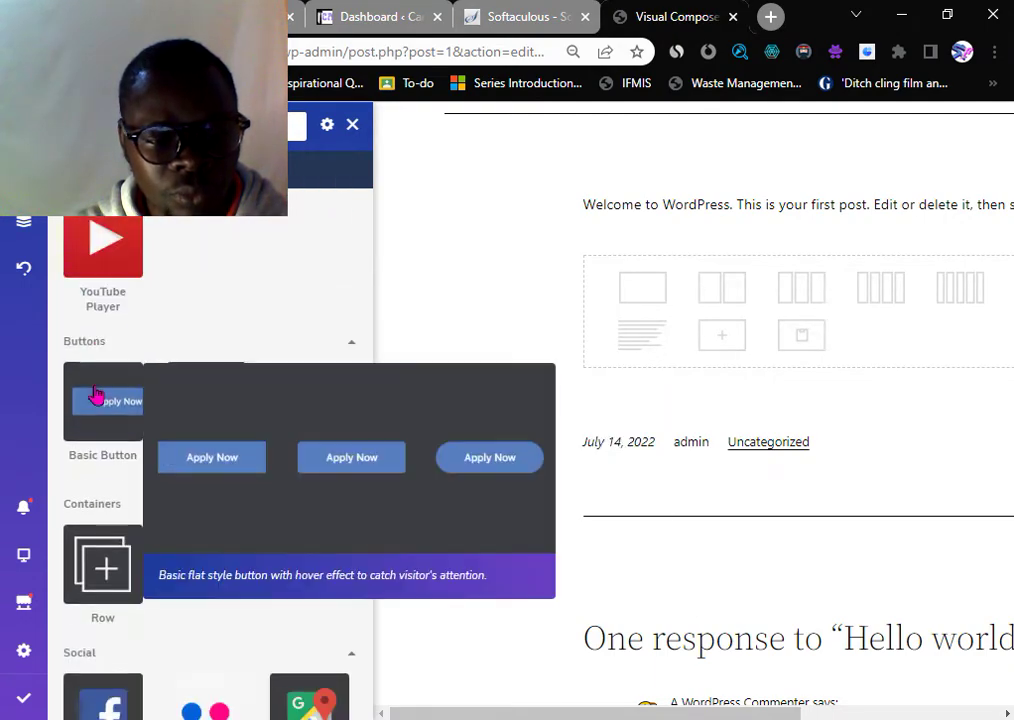
{"action": "scroll", "coordinate": [95, 400], "scroll_direction": "down", "scroll_amount": 4}
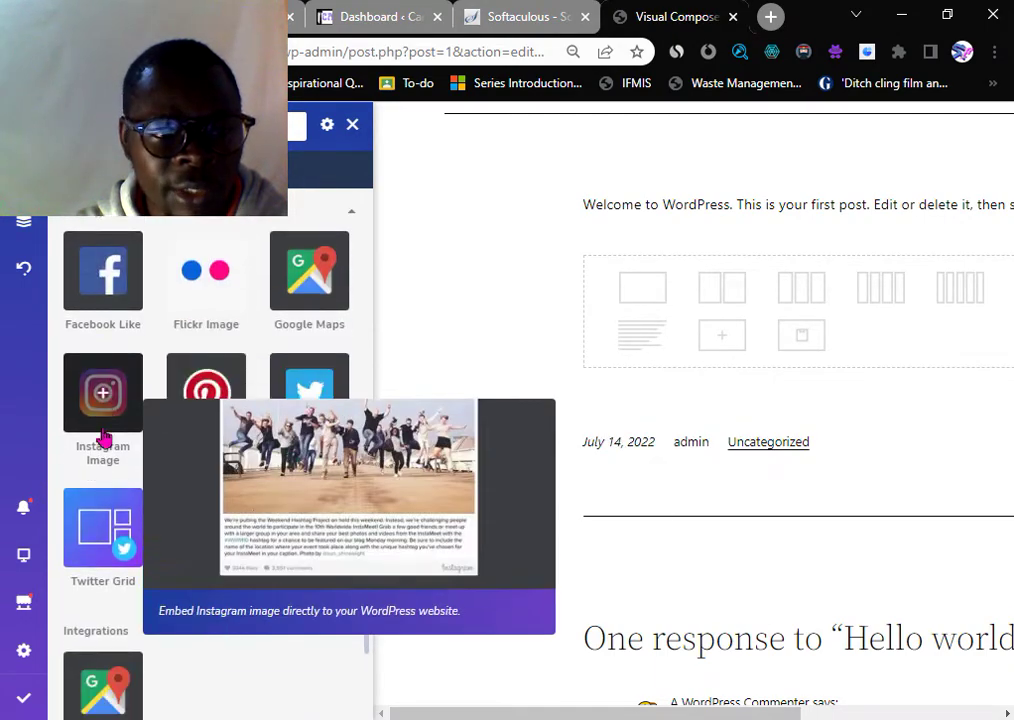
{"action": "scroll", "coordinate": [104, 438], "scroll_direction": "down", "scroll_amount": 1}
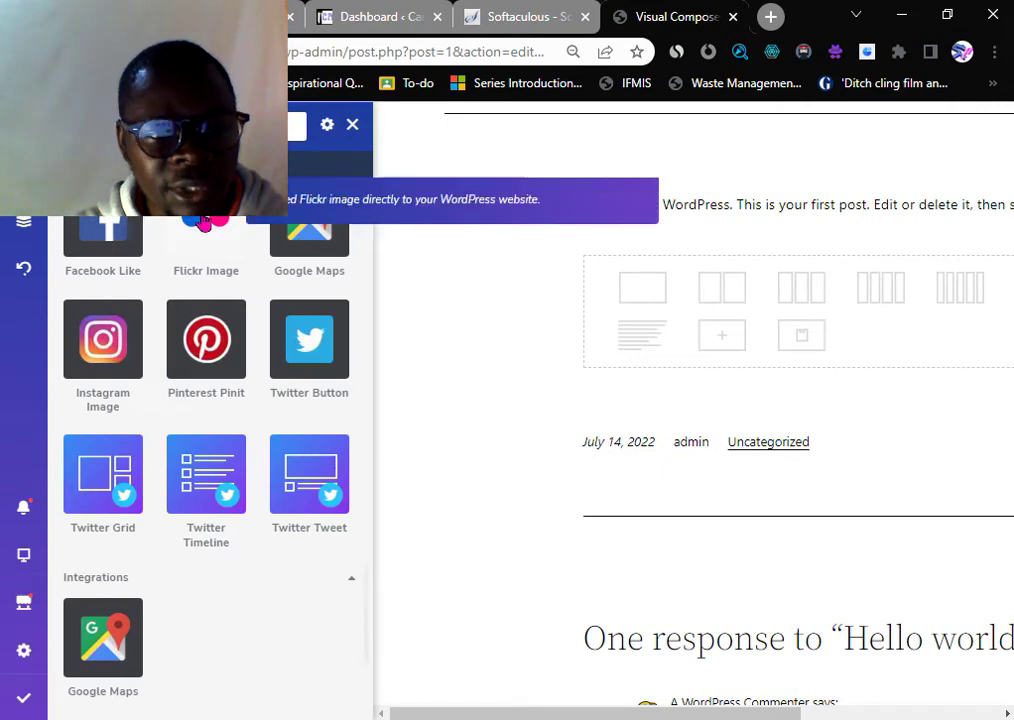
{"action": "scroll", "coordinate": [206, 400], "scroll_direction": "up", "scroll_amount": 2}
{"action": "left_click", "coordinate": [24, 172]}
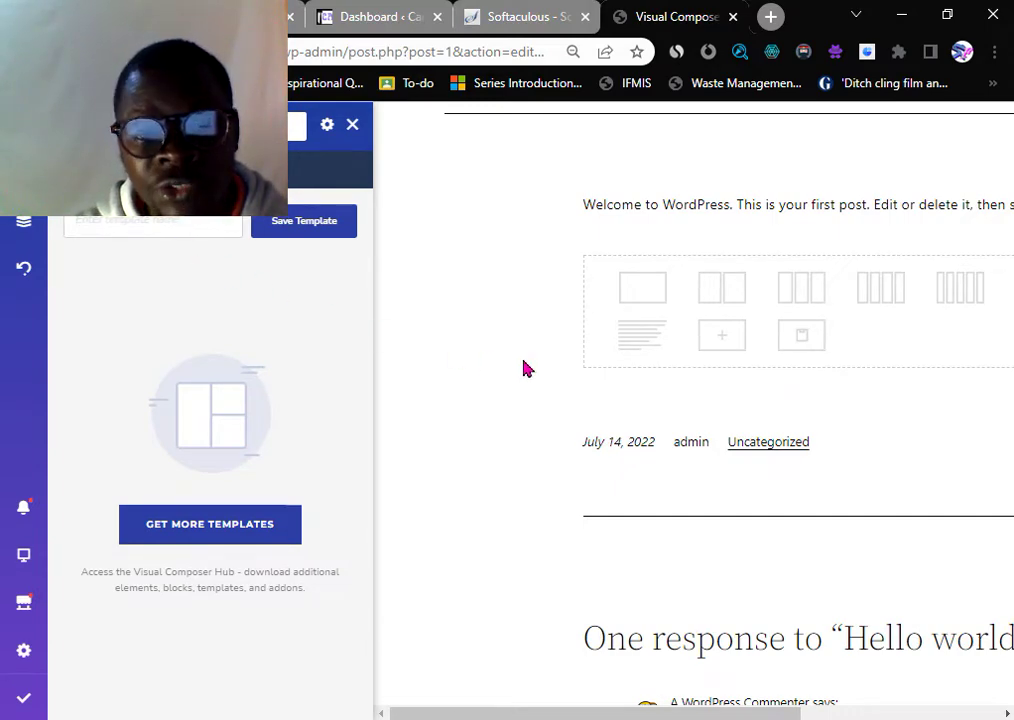
- Switch the Templates panel to the Blocks view
{"action": "scroll", "coordinate": [676, 362], "scroll_direction": "up", "scroll_amount": 3}
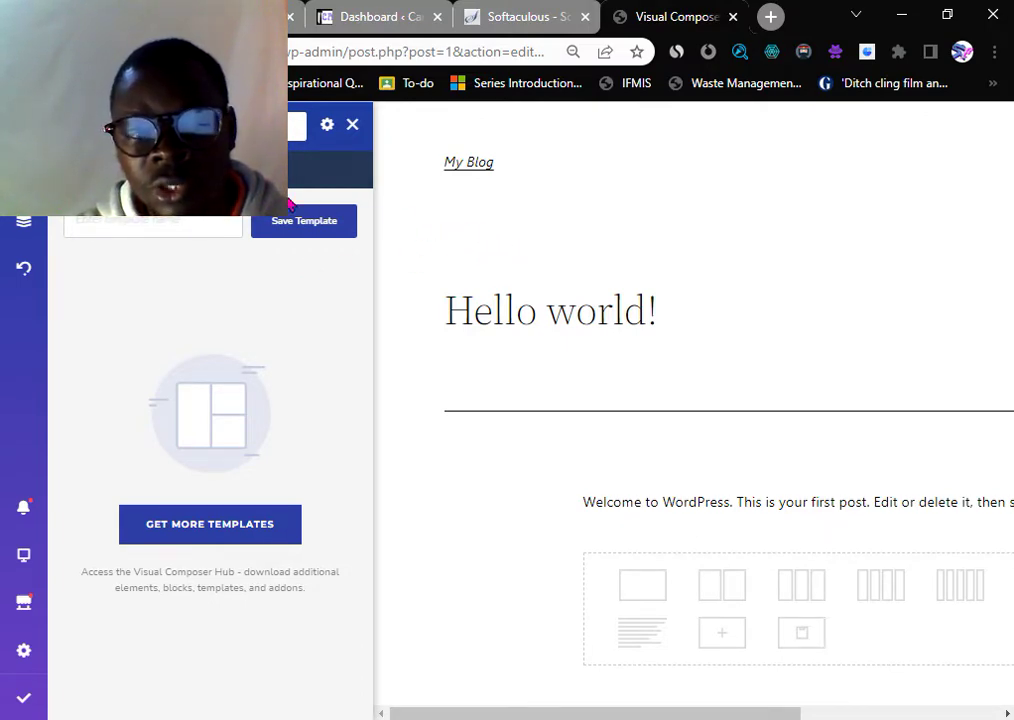
{"action": "left_click", "coordinate": [234, 168]}
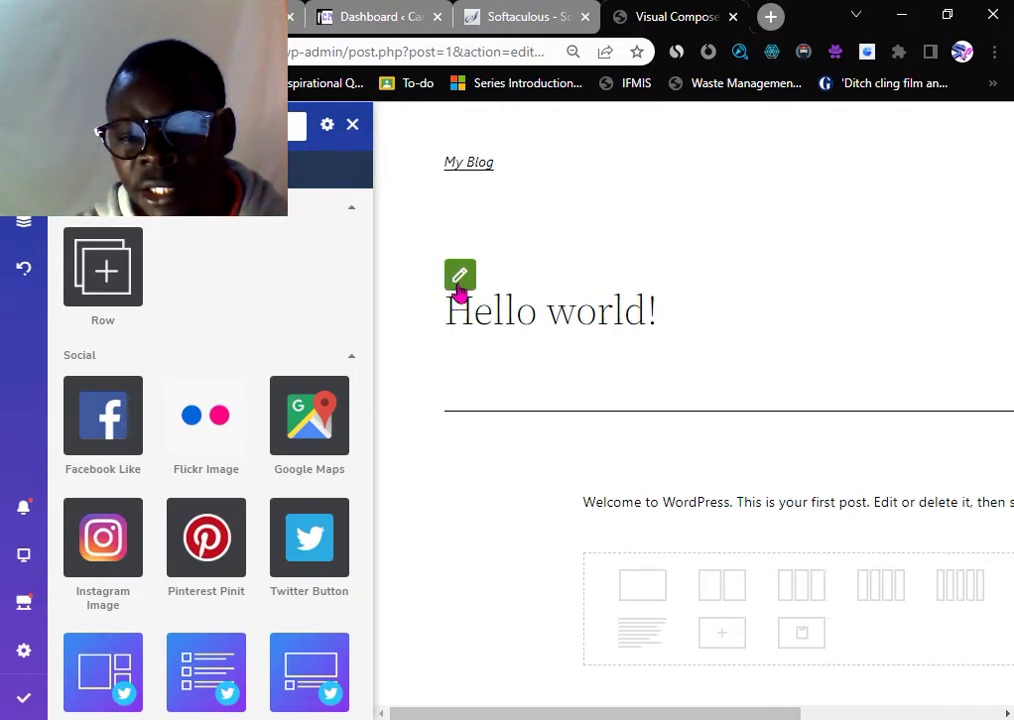
- Clear the 'Hello world!' Title field in the page settings, then close the settings panel
{"action": "left_click", "coordinate": [460, 285]}
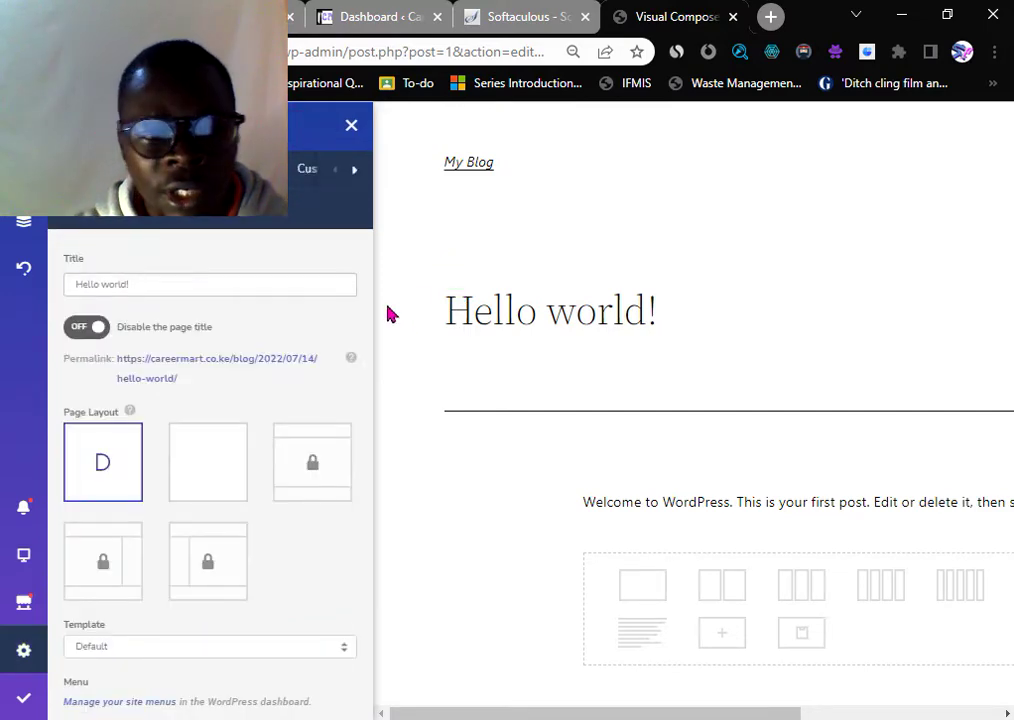
{"action": "triple_click", "coordinate": [166, 284]}
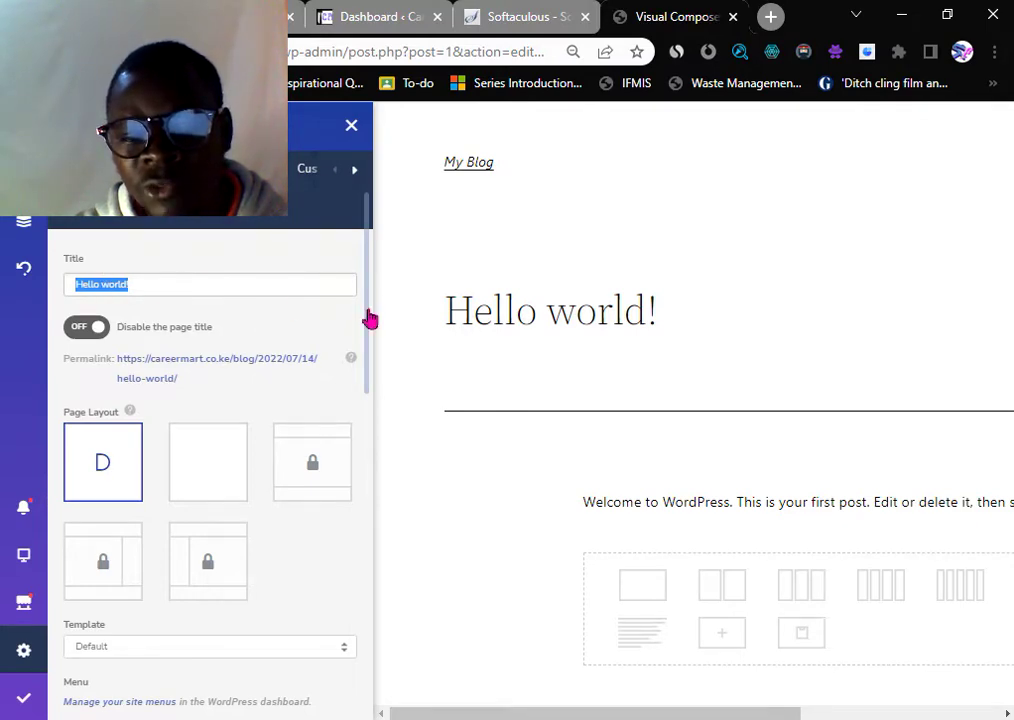
{"action": "mouse_move", "coordinate": [455, 294]}
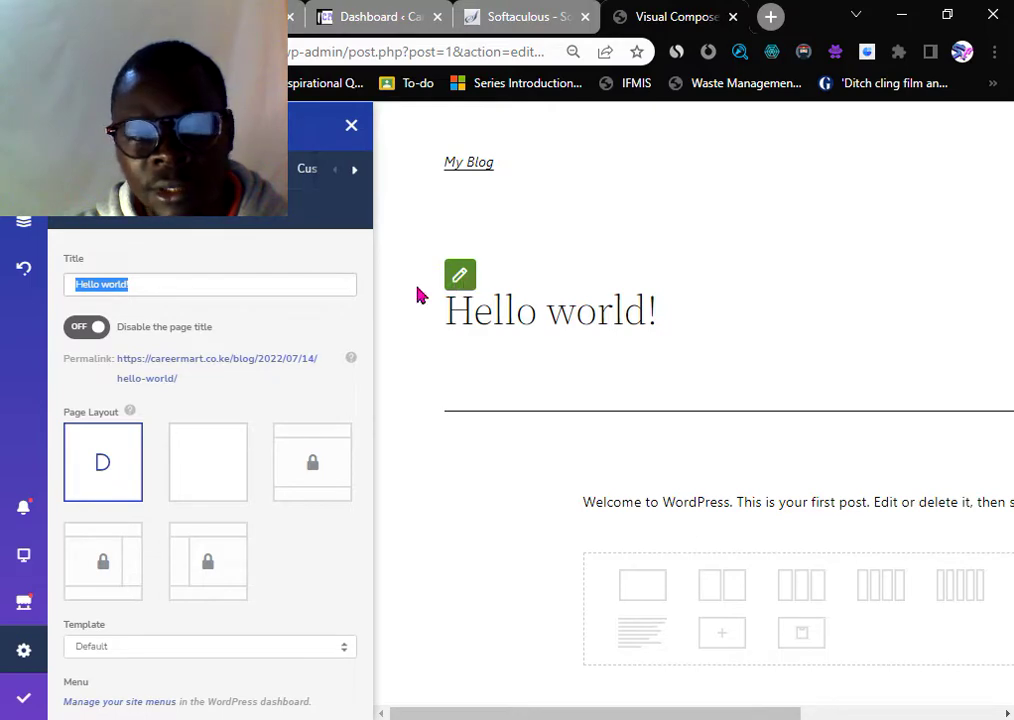
{"action": "key", "text": "BackSpace"}
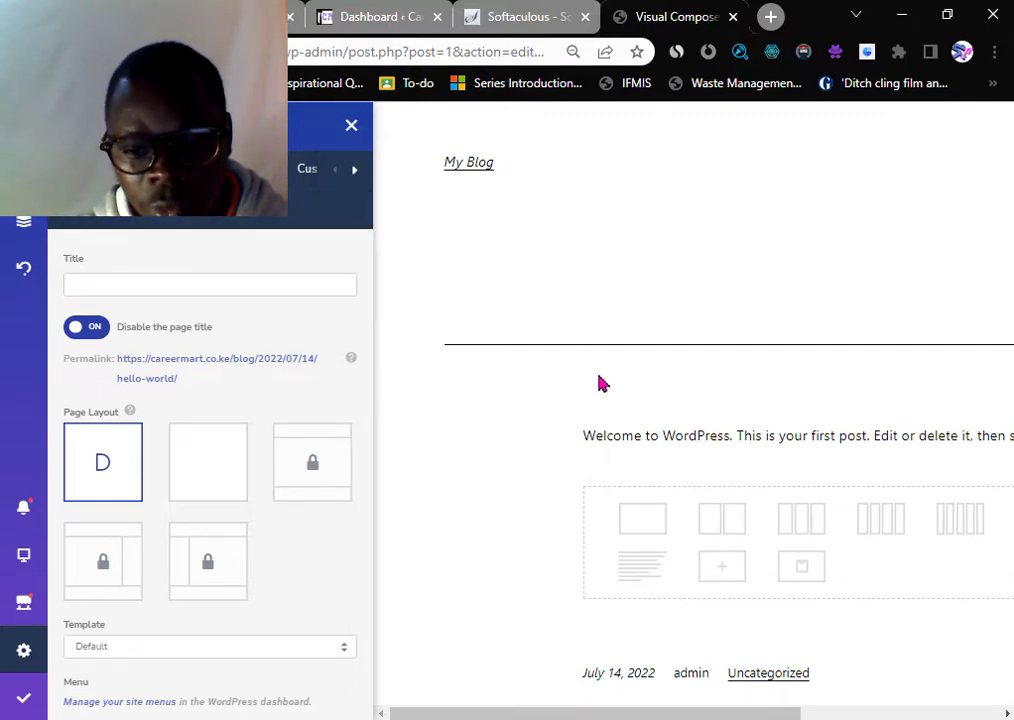
{"action": "scroll", "coordinate": [670, 407], "scroll_direction": "down", "scroll_amount": 3}
{"action": "scroll", "coordinate": [670, 410], "scroll_direction": "down", "scroll_amount": 2}
{"action": "scroll", "coordinate": [670, 410], "scroll_direction": "up", "scroll_amount": 1}
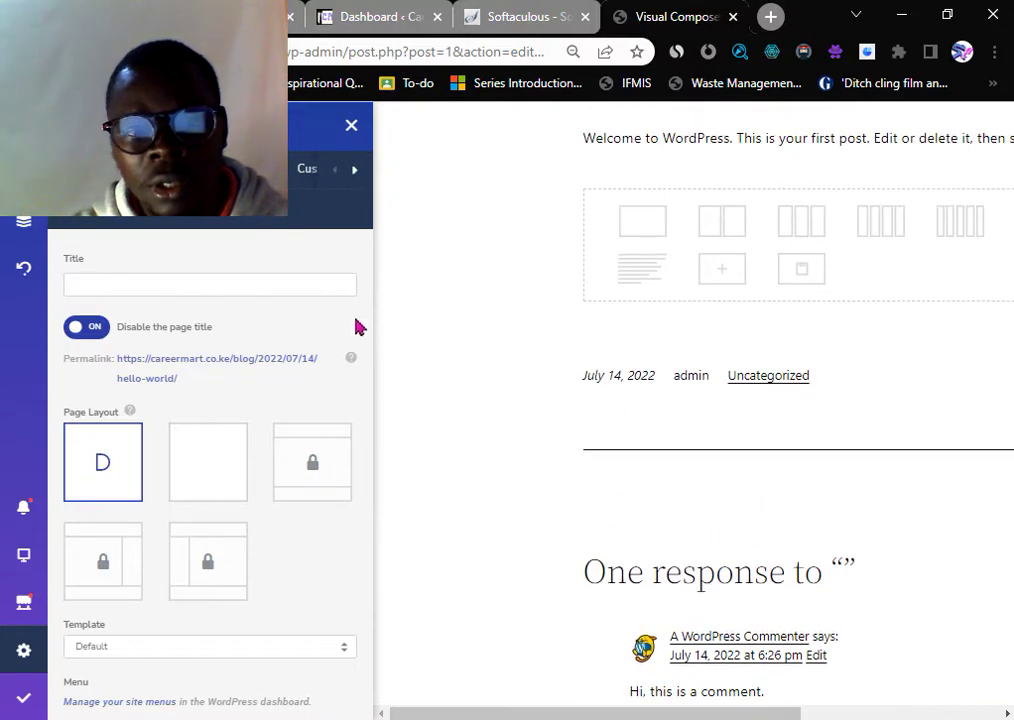
{"action": "left_click", "coordinate": [352, 128]}
{"action": "scroll", "coordinate": [392, 349], "scroll_direction": "up", "scroll_amount": 3}
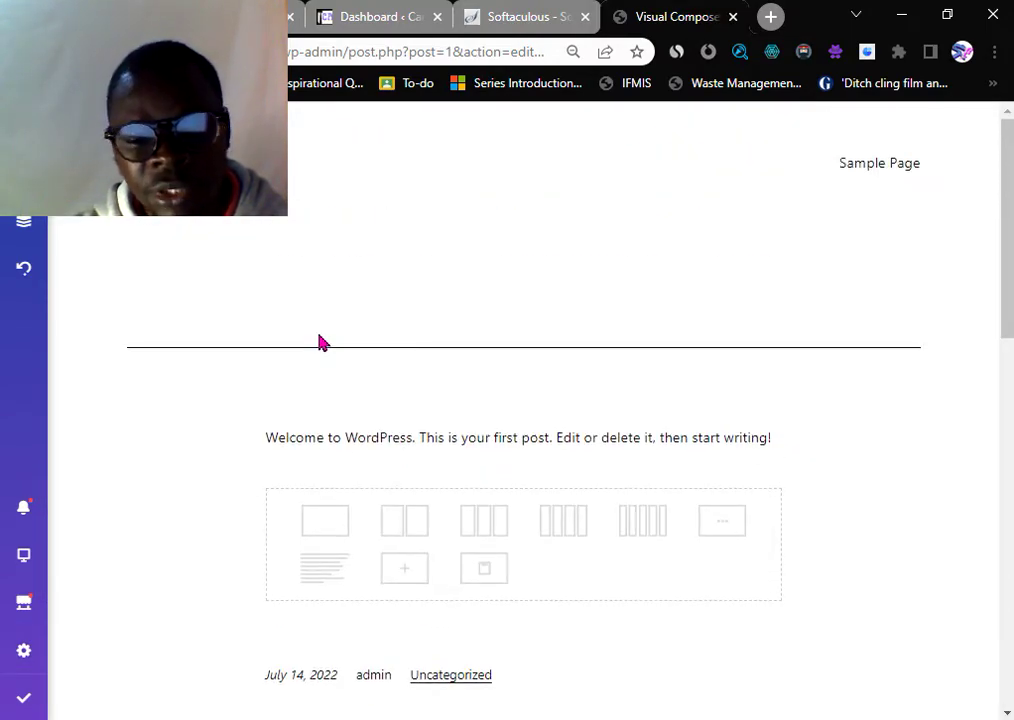
{"action": "scroll", "coordinate": [320, 342], "scroll_direction": "down", "scroll_amount": 2}
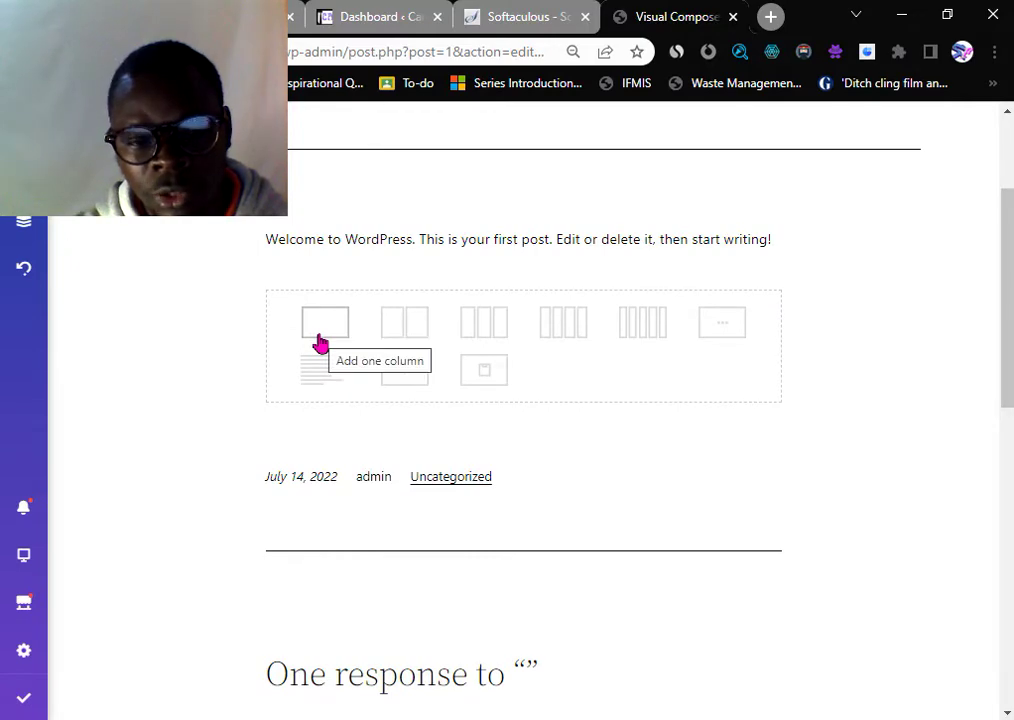
{"action": "scroll", "coordinate": [320, 342], "scroll_direction": "up", "scroll_amount": 1}
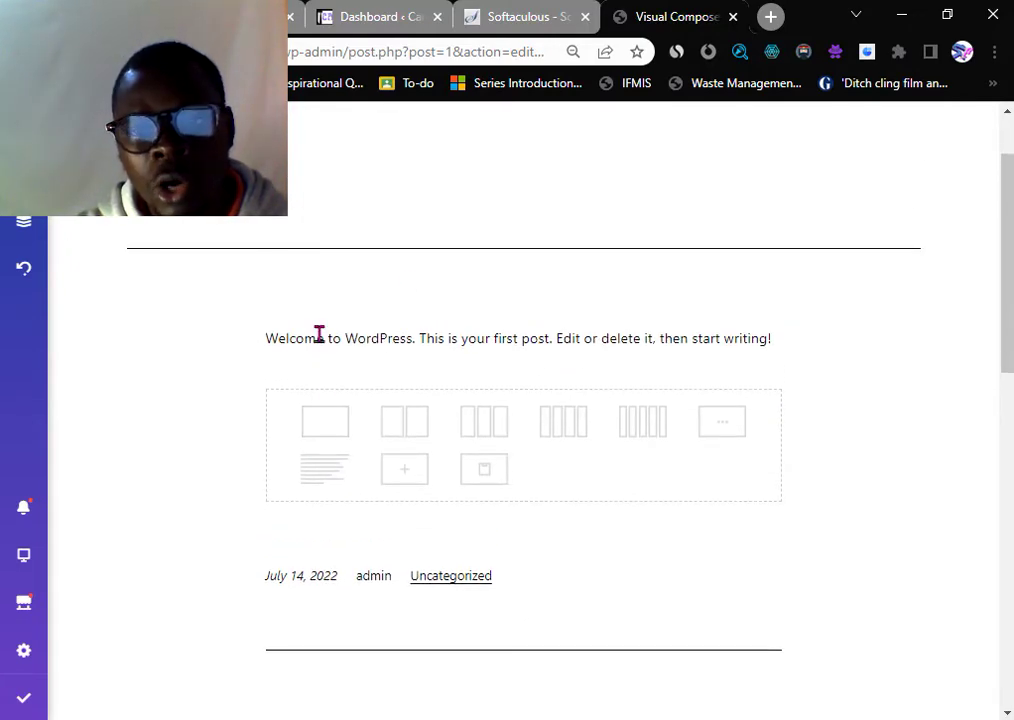
- In a new Chrome tab, search Google for 'kahawa tungu' and open the KahawaTungu site
{"action": "left_click", "coordinate": [770, 16]}
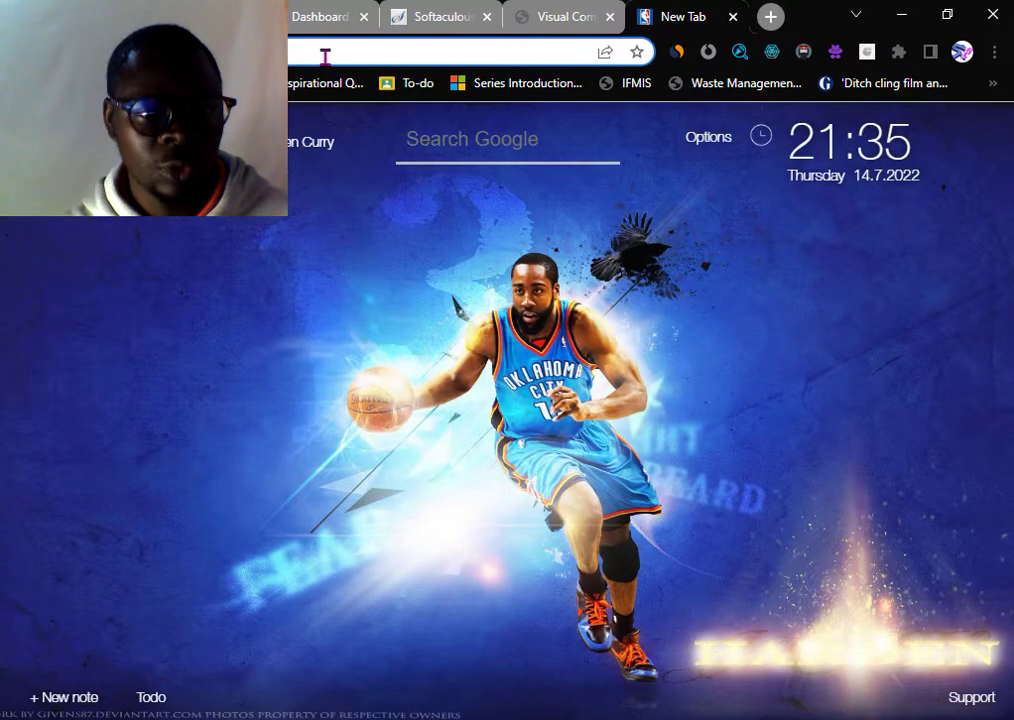
{"action": "left_click", "coordinate": [325, 57]}
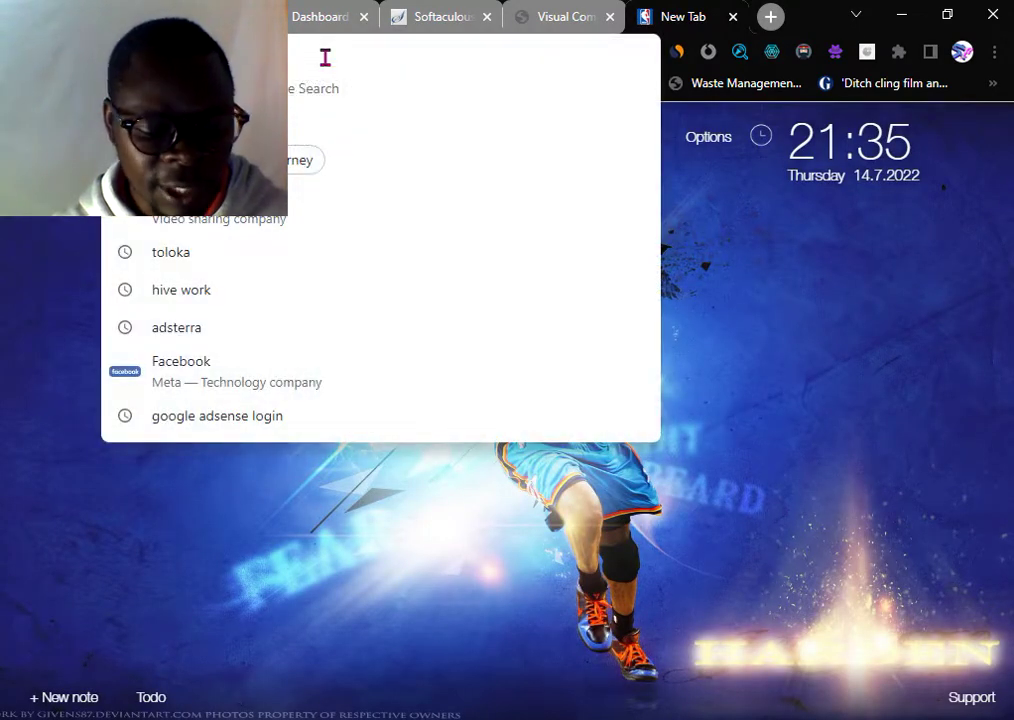
{"action": "type", "text": "kahu"}
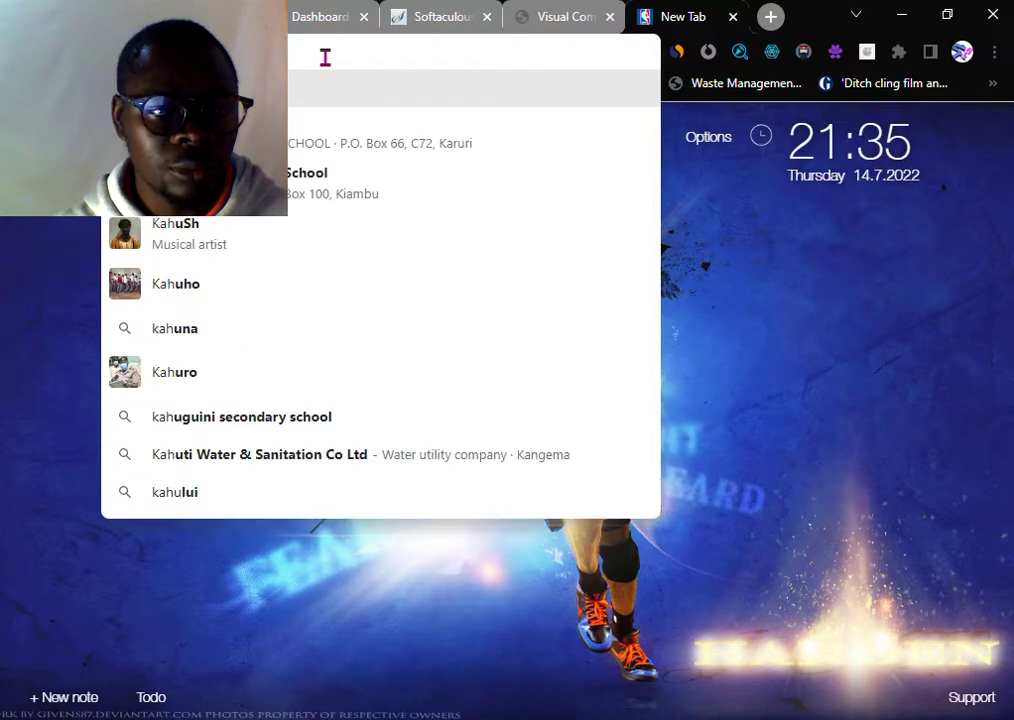
{"action": "key", "text": "BackSpace"}
{"action": "type", "text": "awa tungu"}
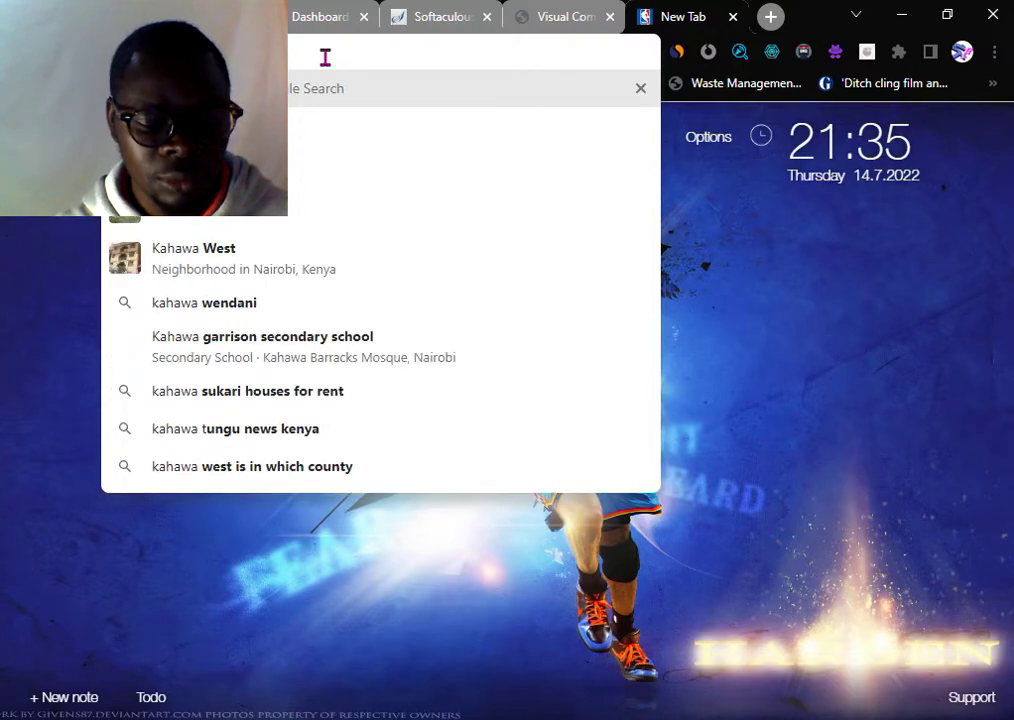
{"action": "key", "text": "Return"}
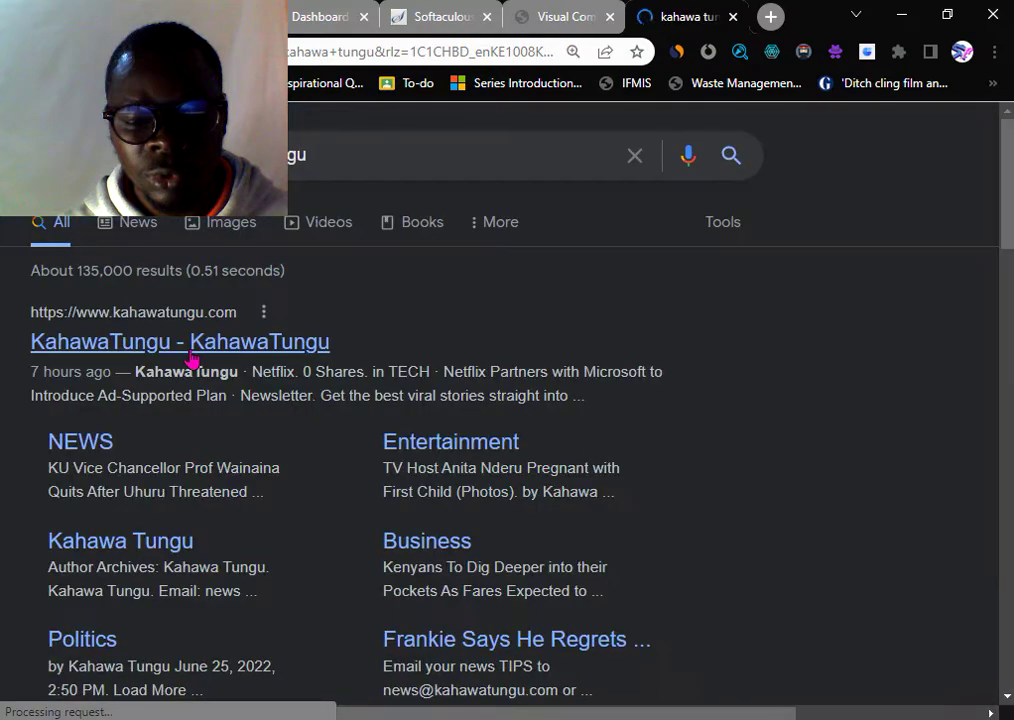
{"action": "left_click", "coordinate": [192, 355]}
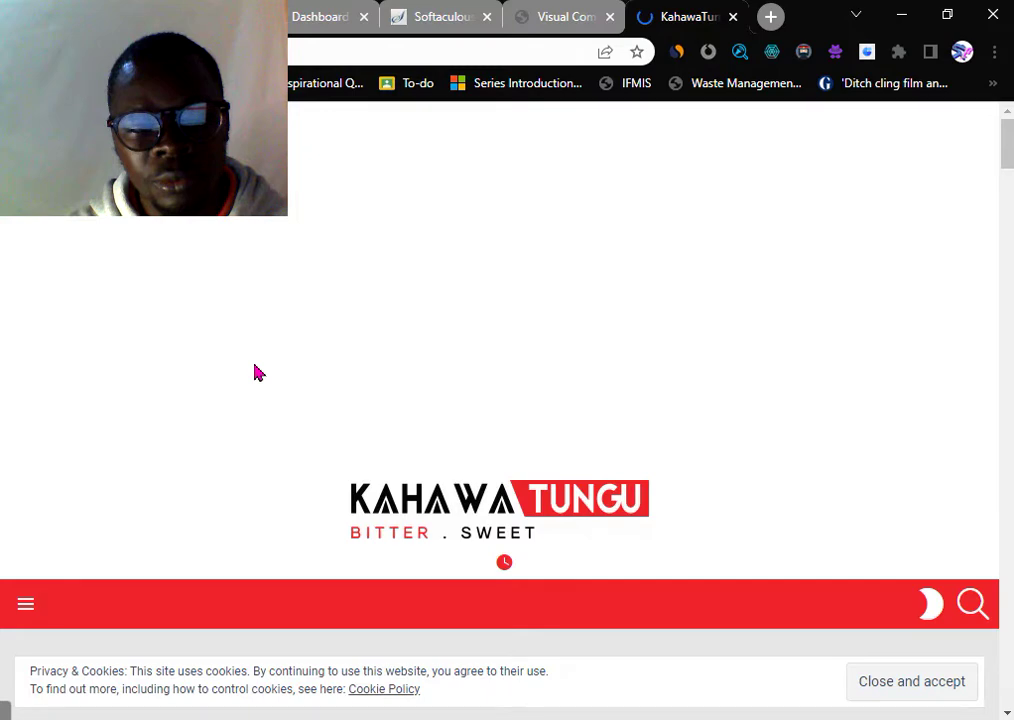
- Cancel the Kahawa Tungu notification prompt and return to the Visual Composer post tab
{"action": "scroll", "coordinate": [257, 373], "scroll_direction": "down", "scroll_amount": 5}
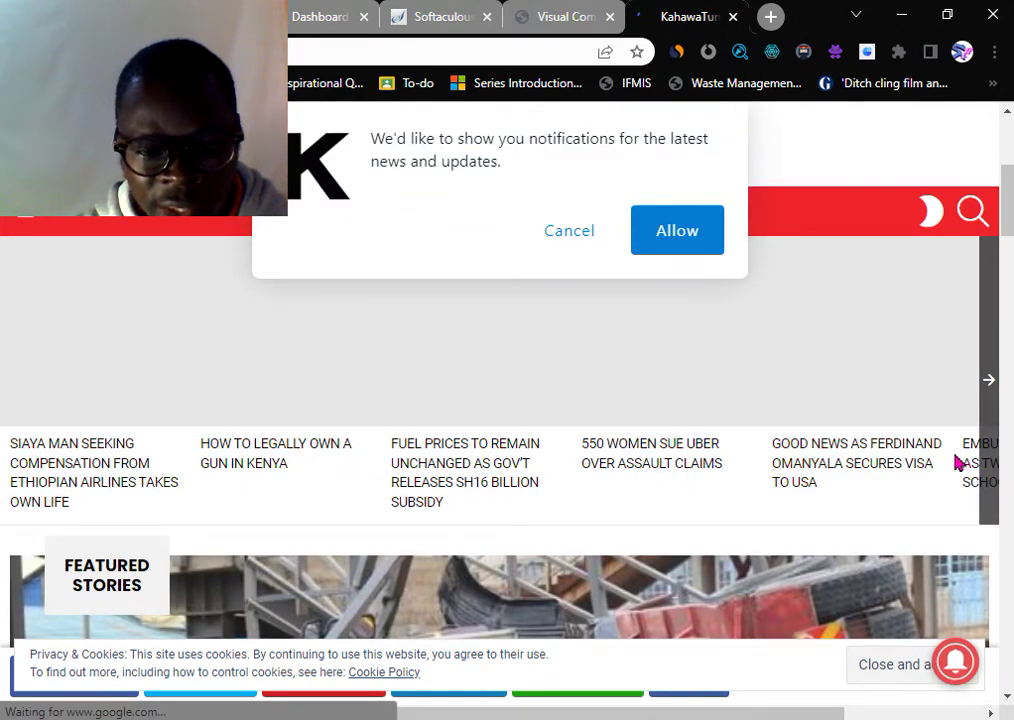
{"action": "left_click", "coordinate": [575, 236]}
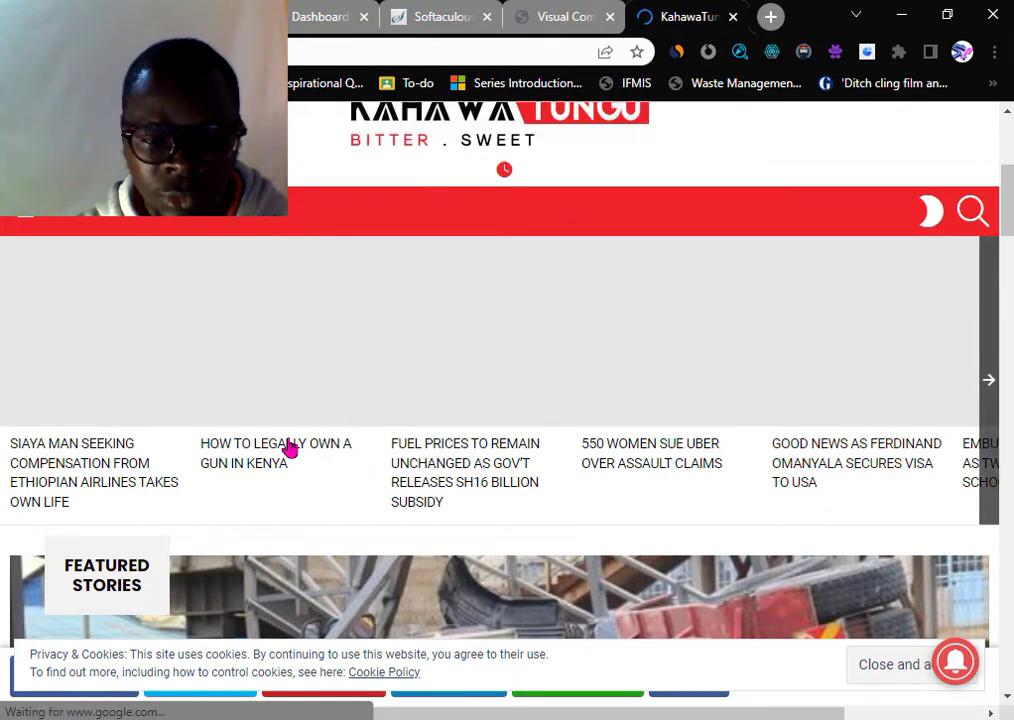
{"action": "scroll", "coordinate": [290, 449], "scroll_direction": "down", "scroll_amount": 2}
{"action": "left_click", "coordinate": [557, 17]}
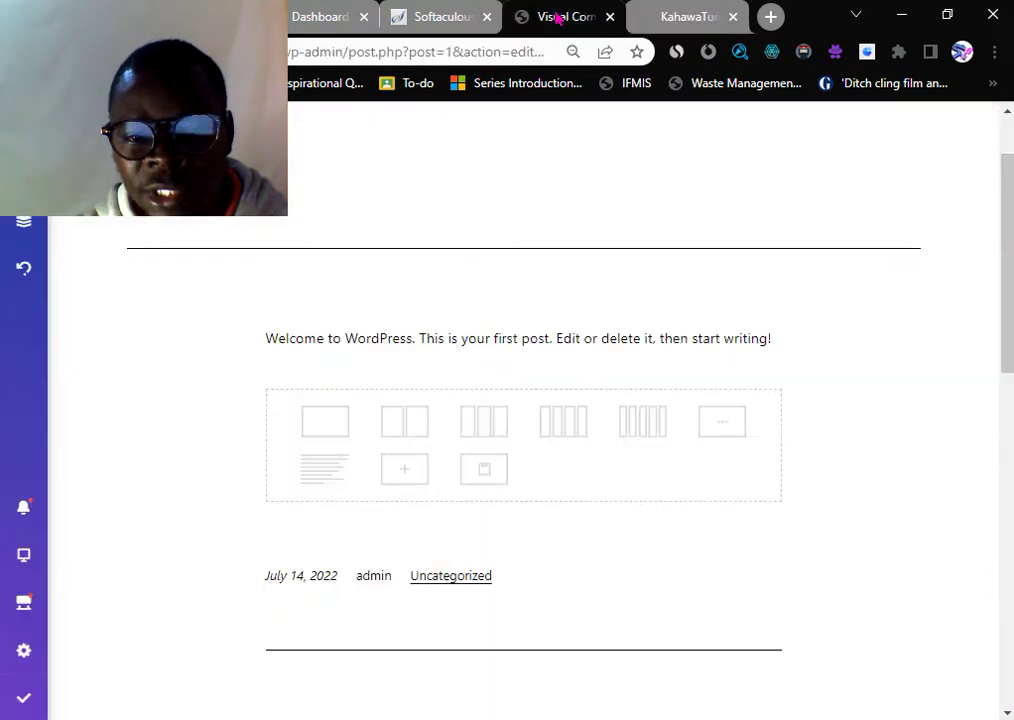
- Insert a one-column Row element beneath the welcome text
{"action": "scroll", "coordinate": [496, 301], "scroll_direction": "up", "scroll_amount": 1}
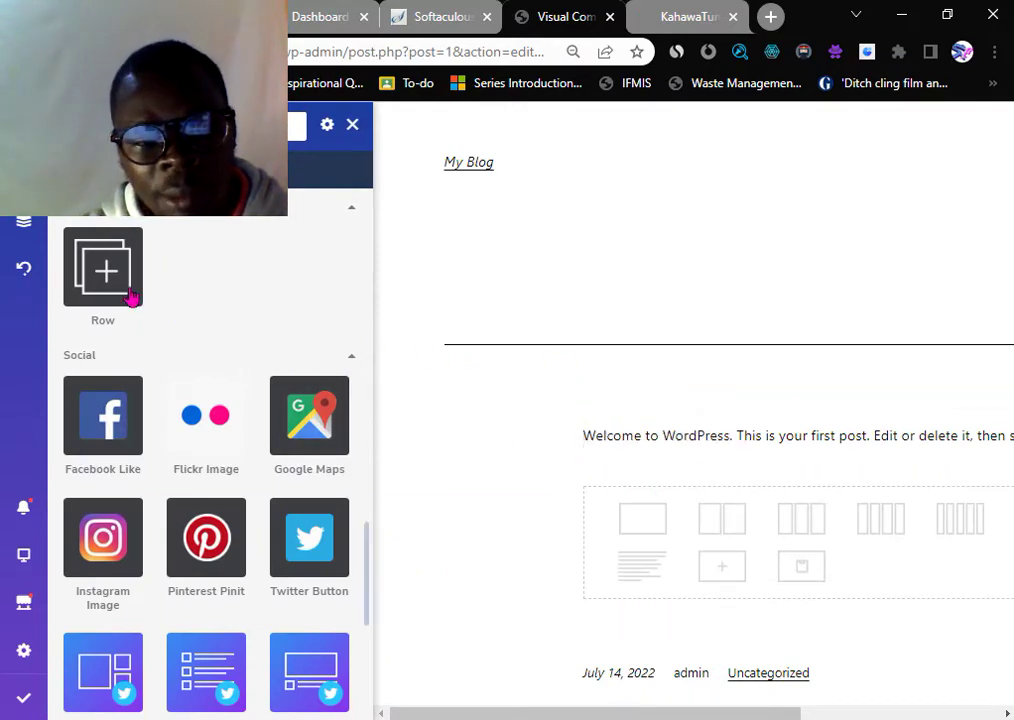
{"action": "mouse_move", "coordinate": [105, 285]}
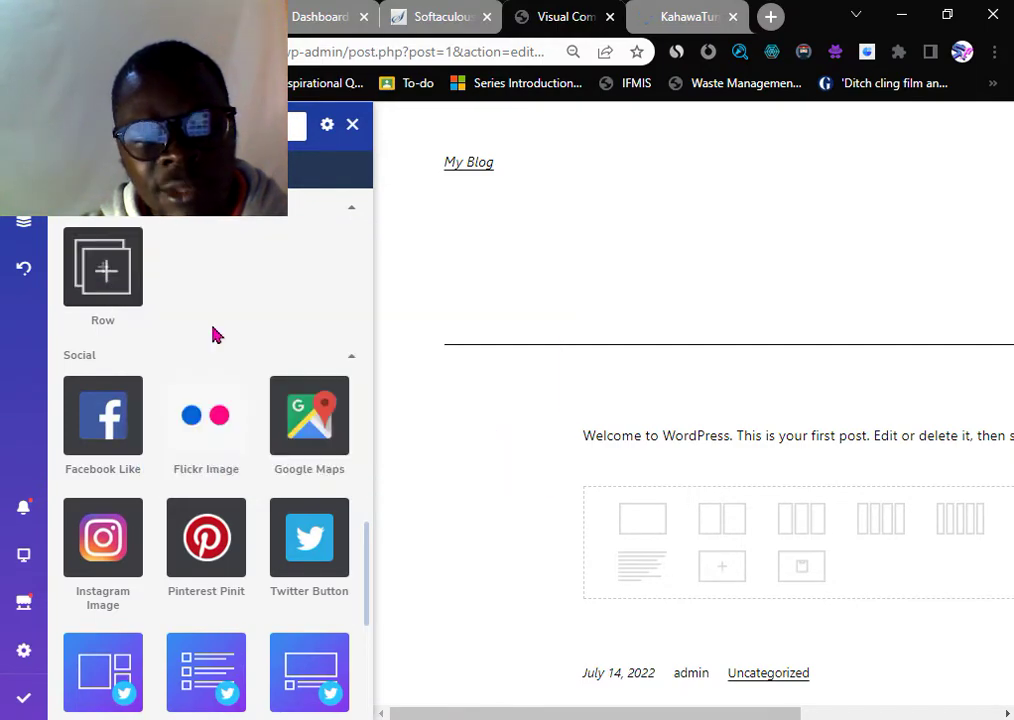
{"action": "left_click", "coordinate": [107, 274]}
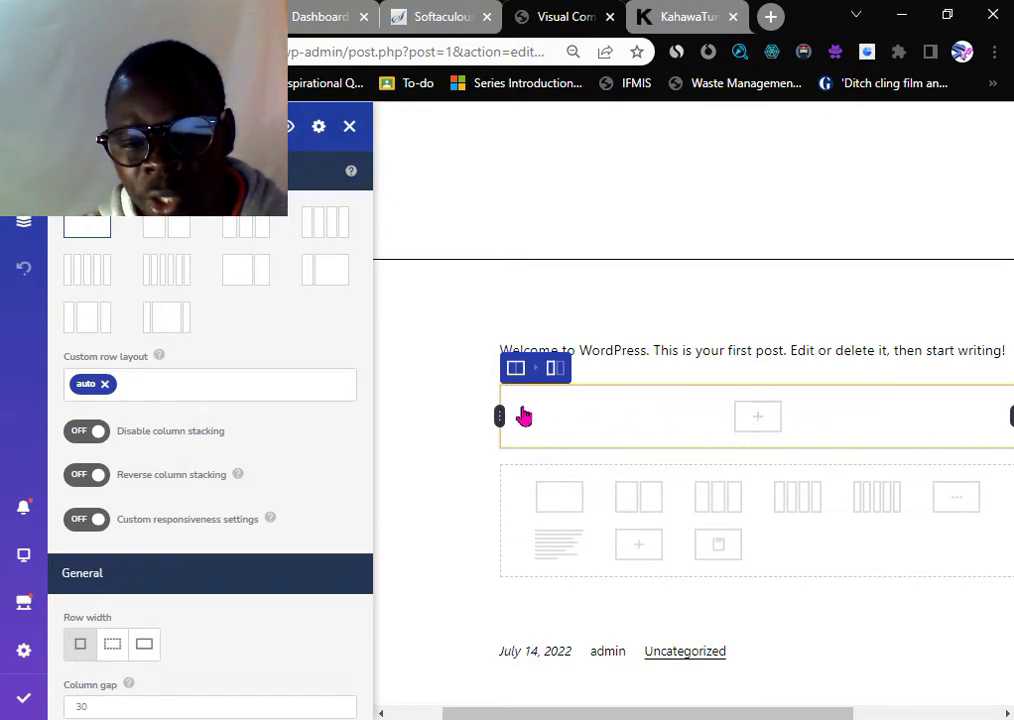
- Open the new row's Edit settings so its Design Options appear in the left panel
{"action": "mouse_move", "coordinate": [556, 374]}
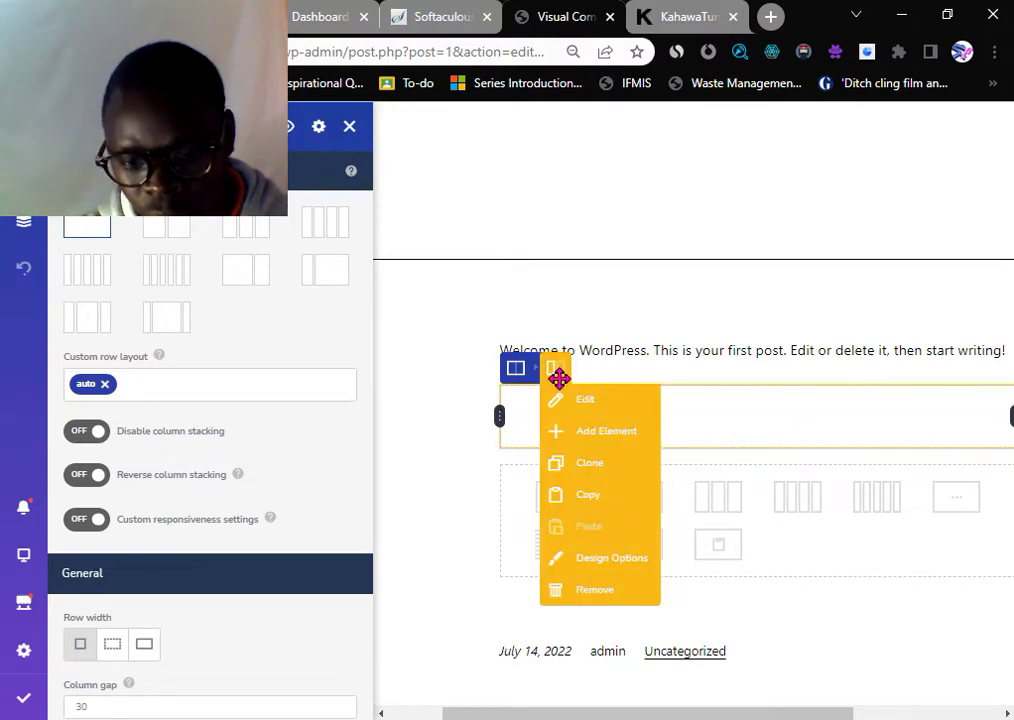
{"action": "left_click", "coordinate": [555, 399]}
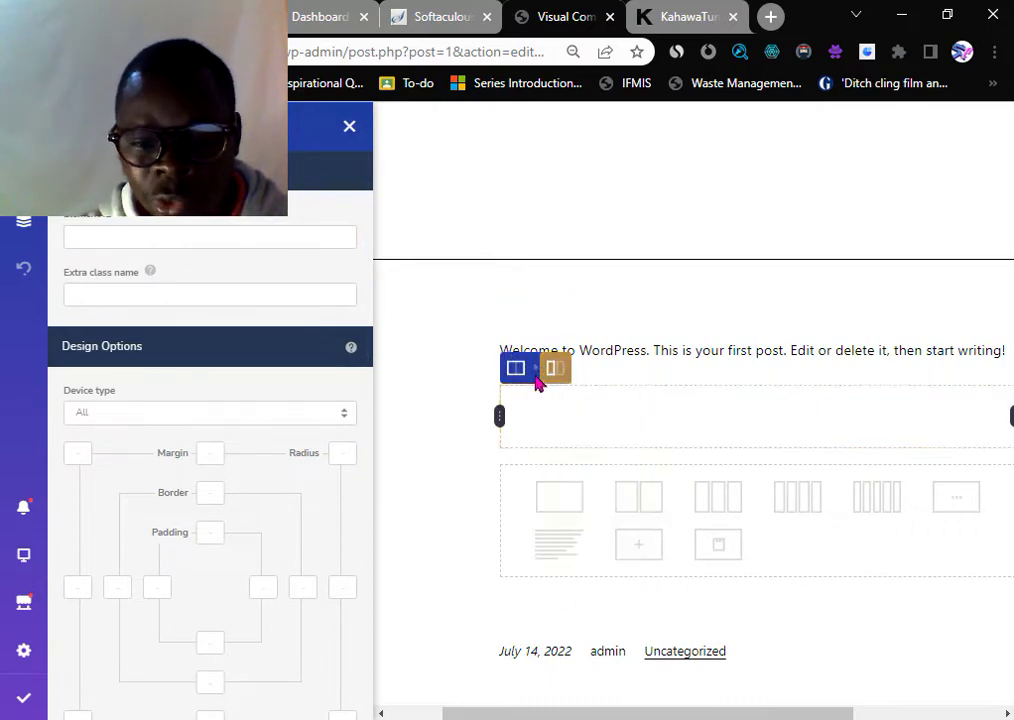
{"action": "mouse_move", "coordinate": [523, 372]}
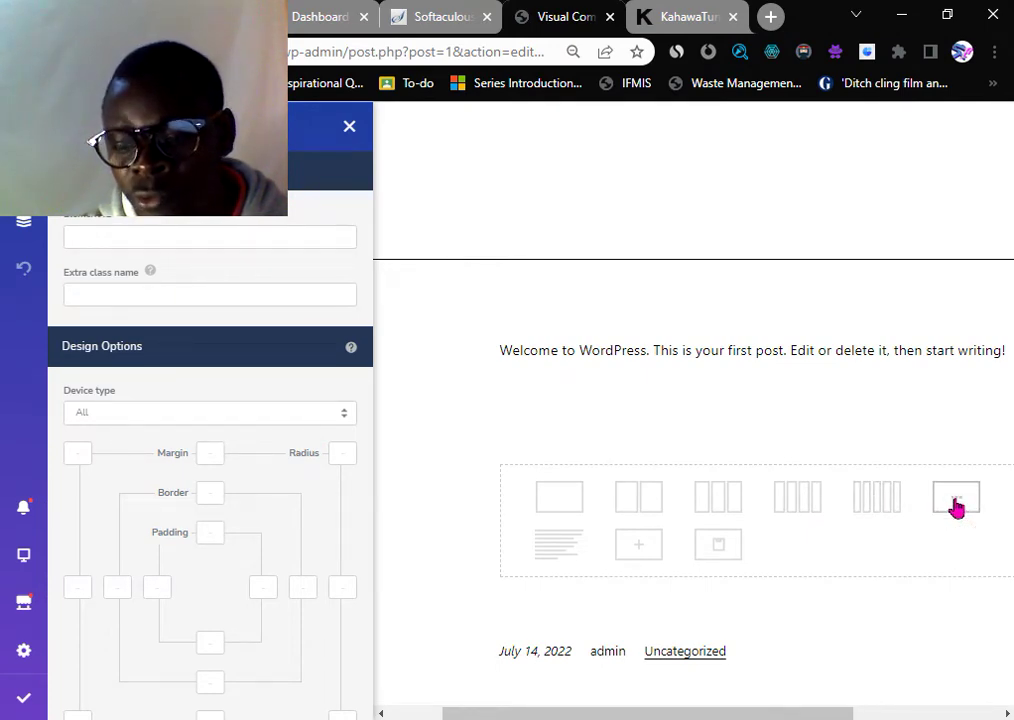
{"action": "mouse_move", "coordinate": [554, 405]}
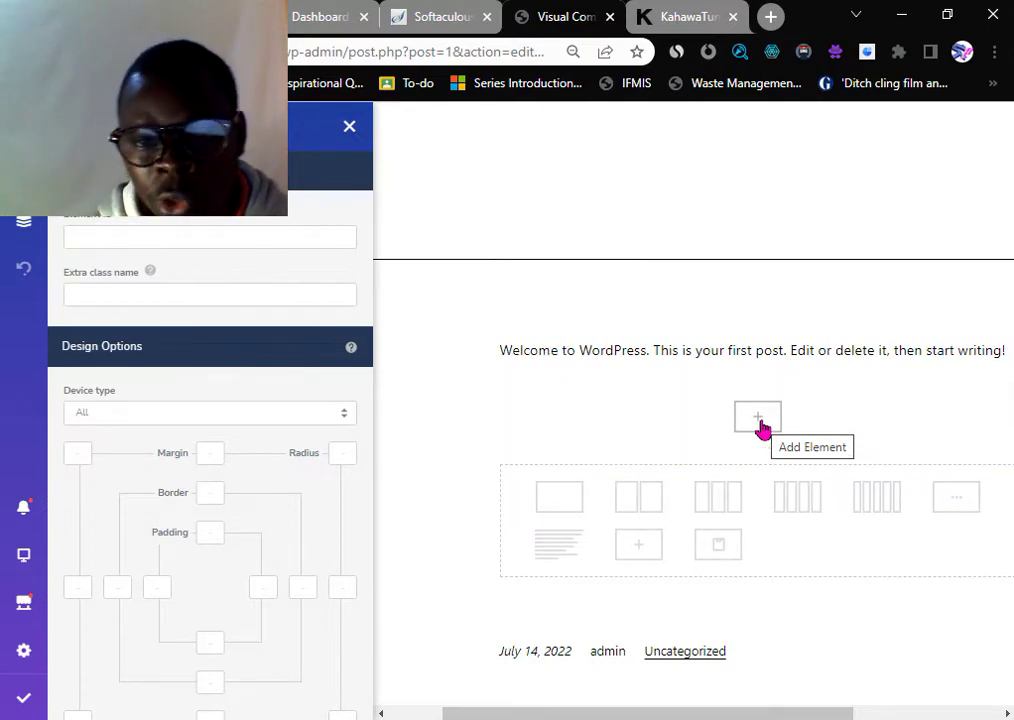
- Scroll through the Add Element library for the empty row until Image Gallery appears
{"action": "left_click", "coordinate": [760, 424]}
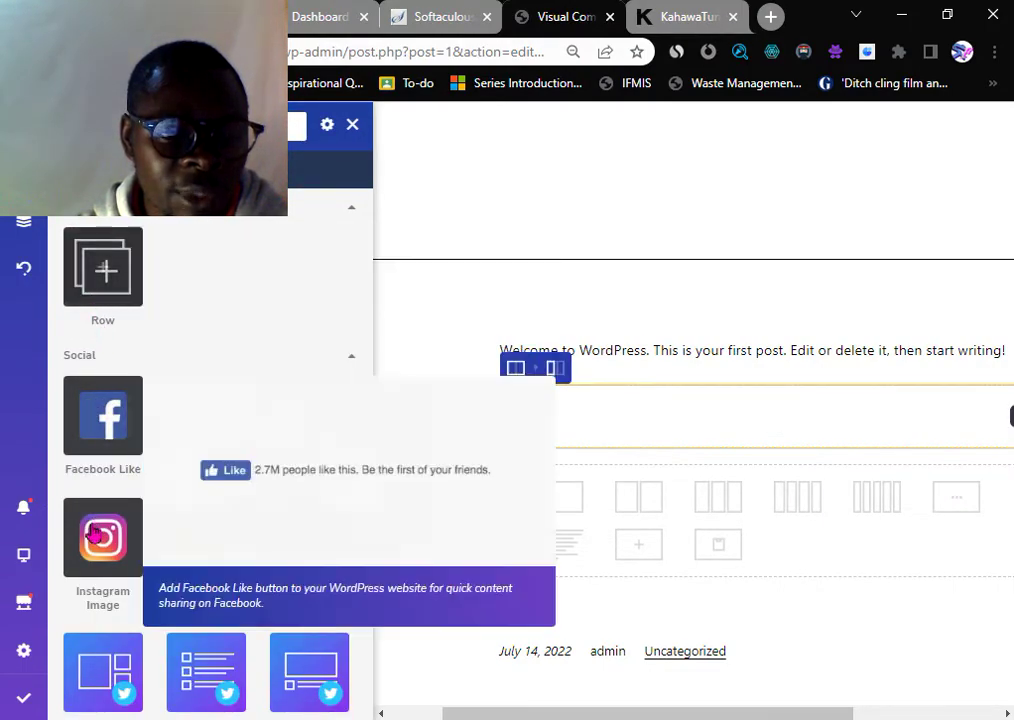
{"action": "scroll", "coordinate": [92, 540], "scroll_direction": "down", "scroll_amount": 1}
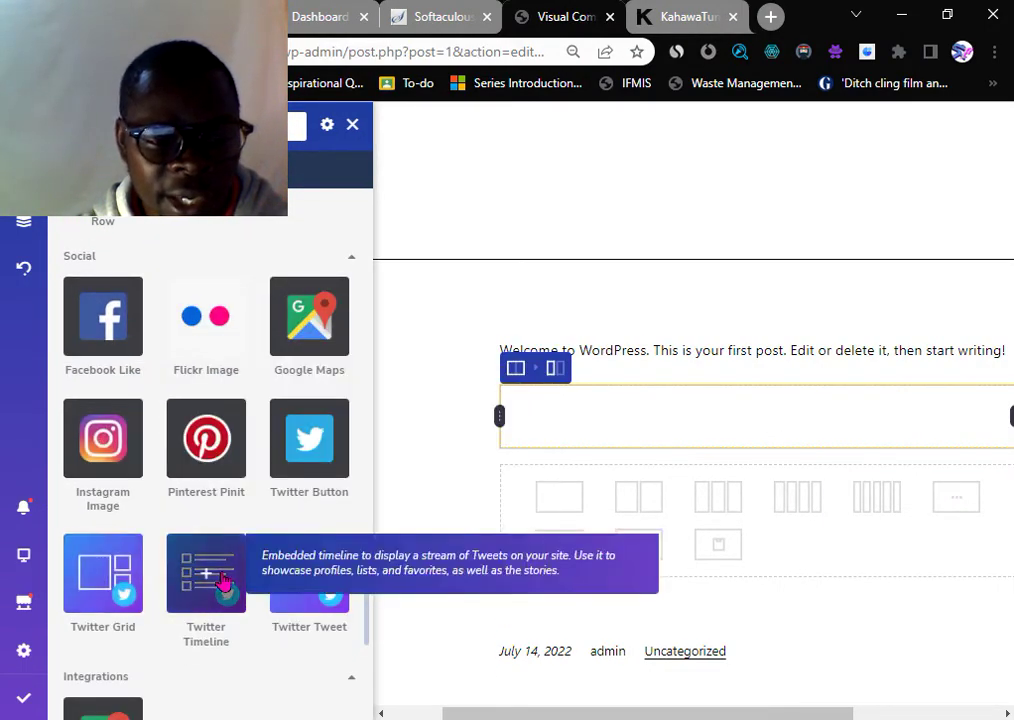
{"action": "scroll", "coordinate": [100, 440], "scroll_direction": "down", "scroll_amount": 3}
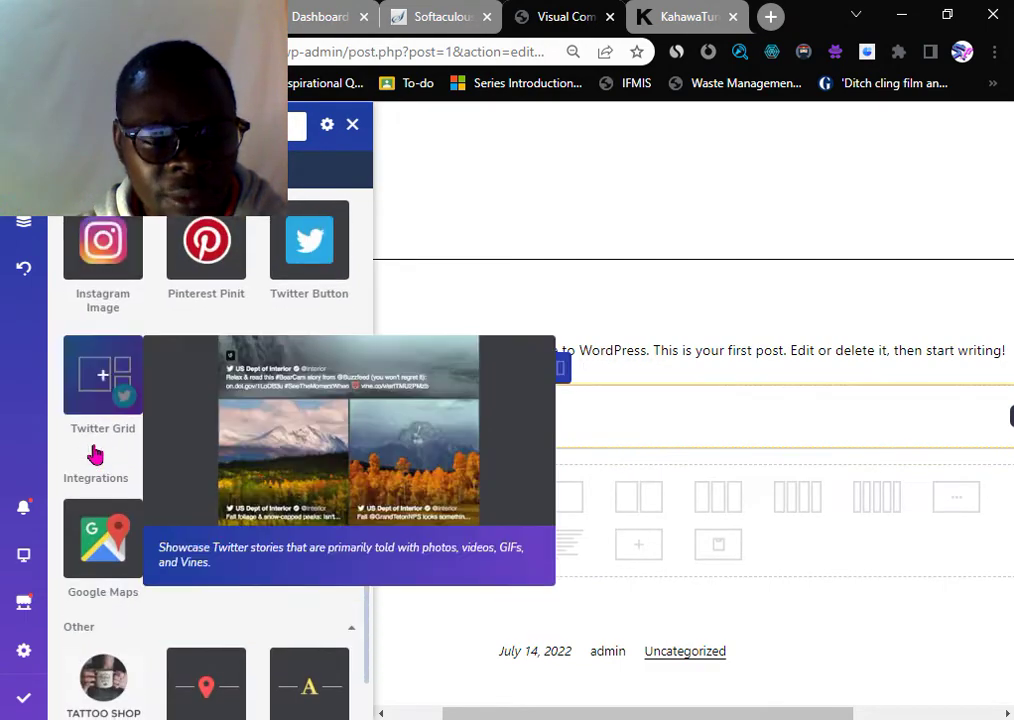
{"action": "scroll", "coordinate": [95, 455], "scroll_direction": "down", "scroll_amount": 1}
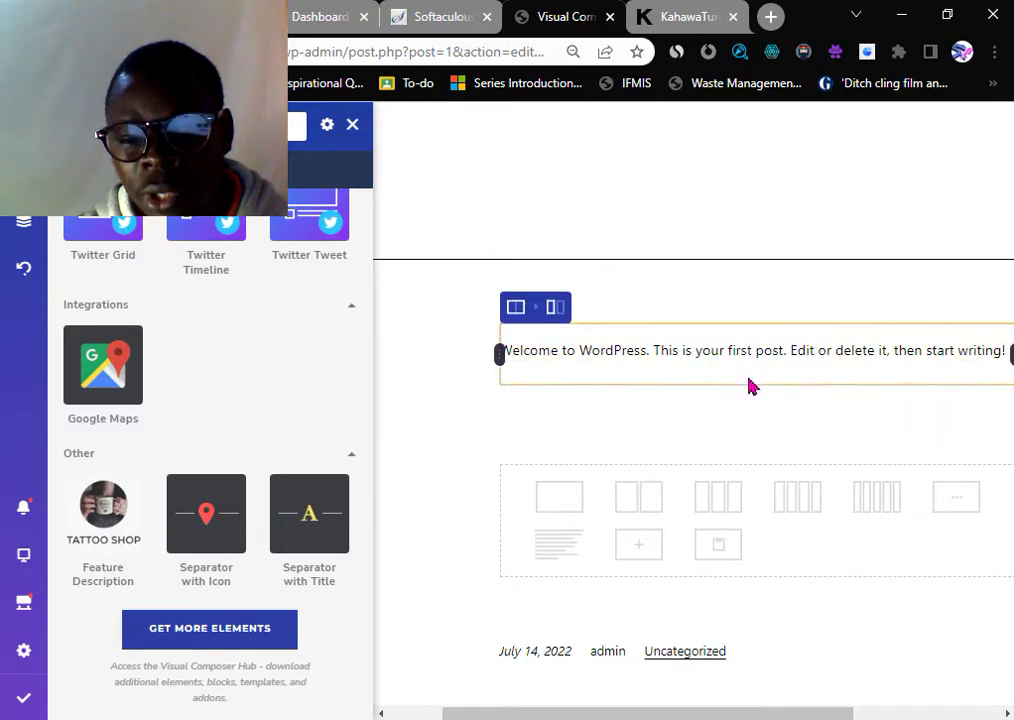
{"action": "scroll", "coordinate": [740, 410], "scroll_direction": "up", "scroll_amount": 1}
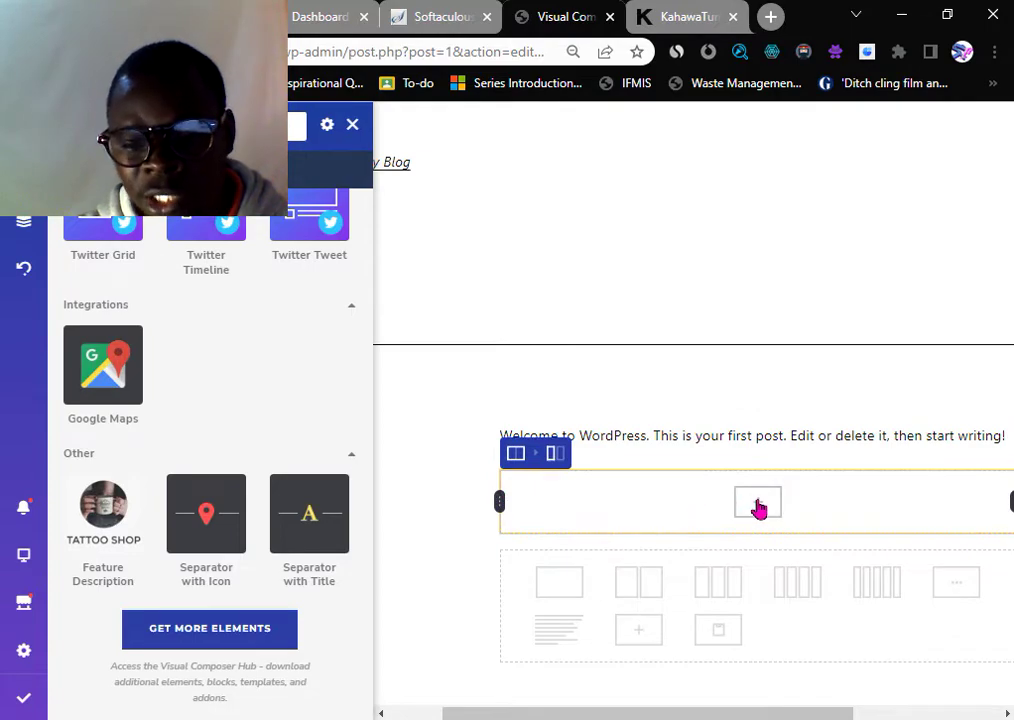
{"action": "left_click", "coordinate": [760, 507]}
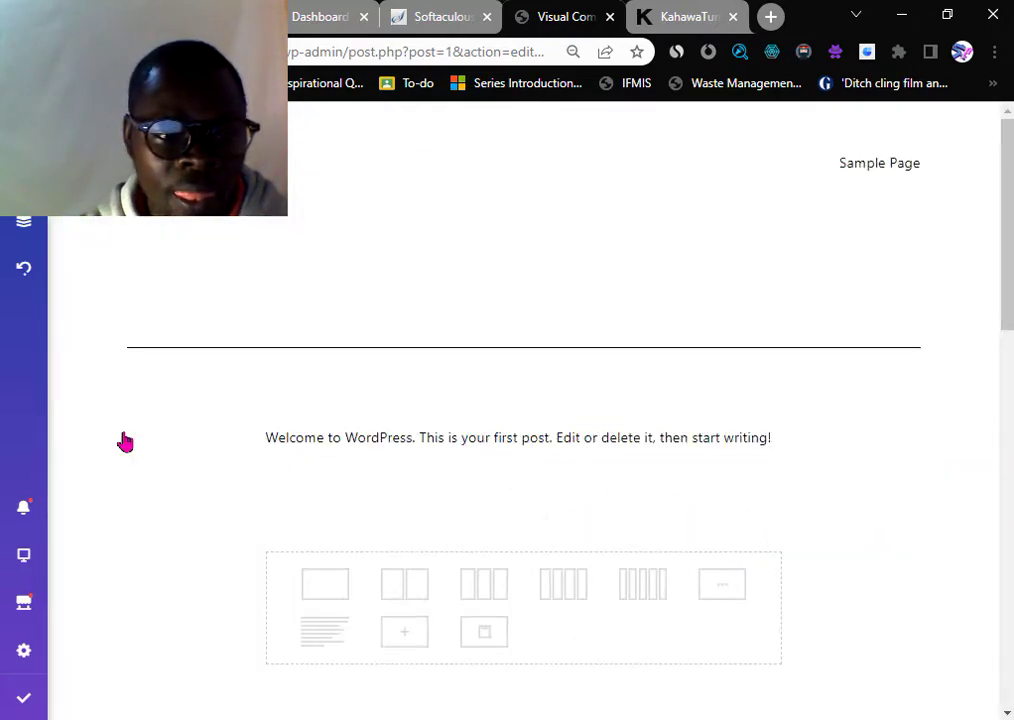
{"action": "mouse_move", "coordinate": [362, 483]}
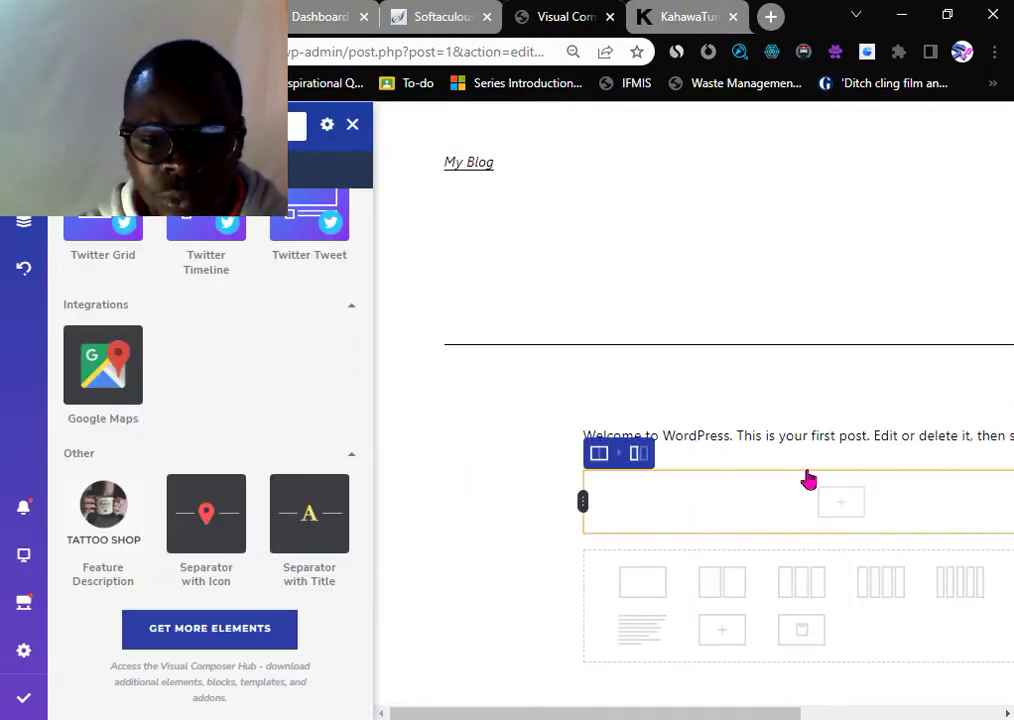
{"action": "left_click", "coordinate": [840, 503]}
{"action": "scroll", "coordinate": [101, 340], "scroll_direction": "up", "scroll_amount": 10}
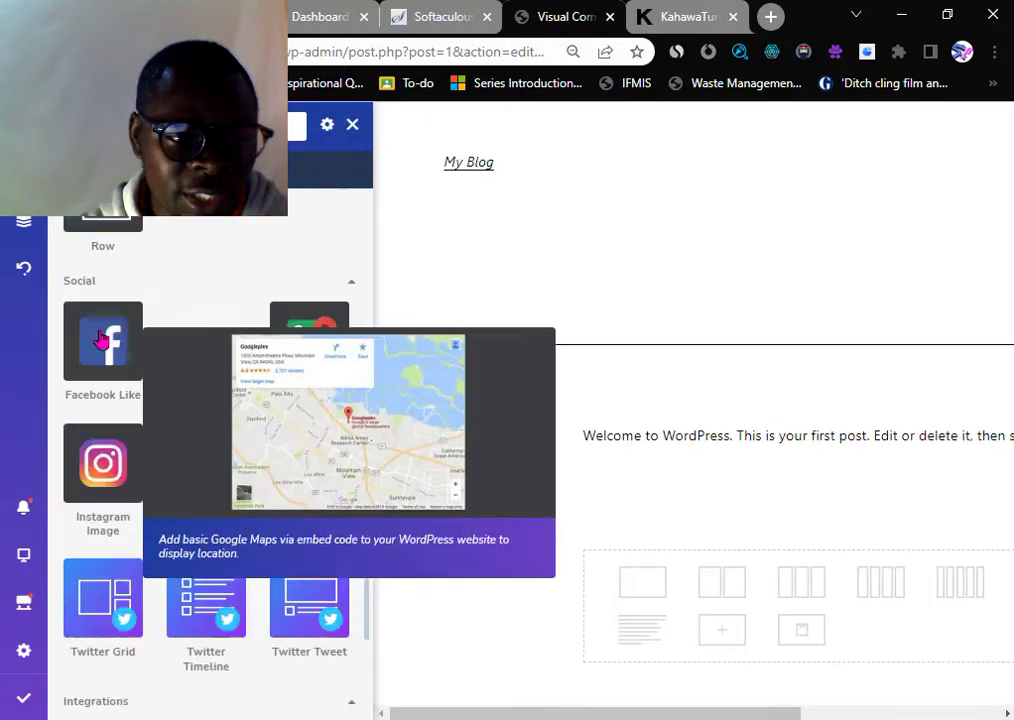
{"action": "scroll", "coordinate": [101, 340], "scroll_direction": "up", "scroll_amount": 10}
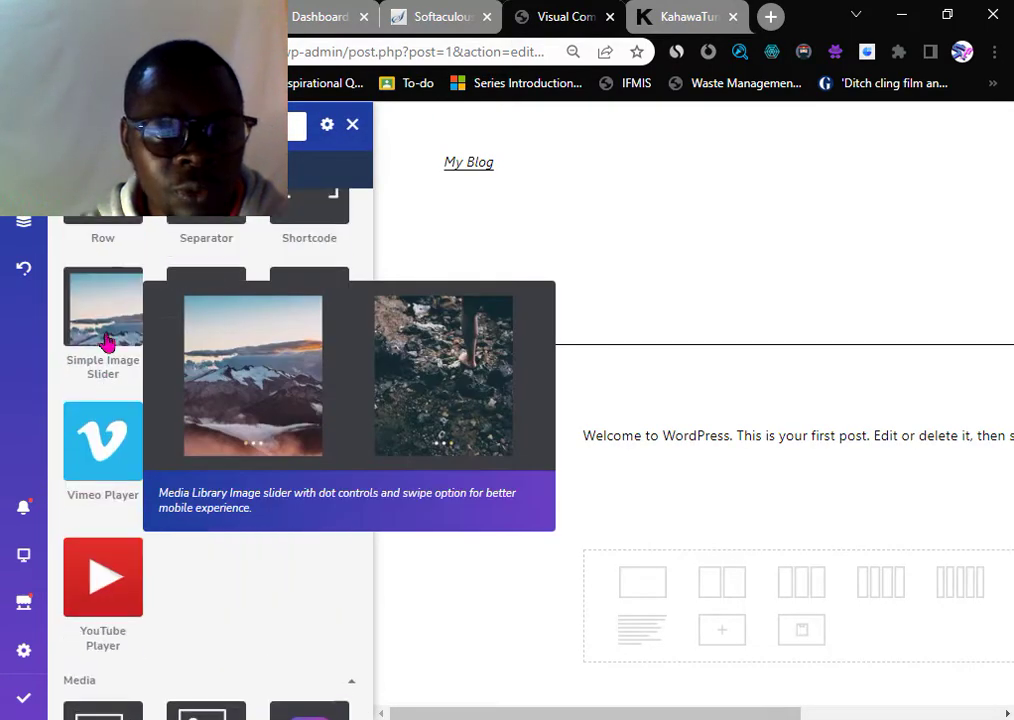
{"action": "scroll", "coordinate": [110, 345], "scroll_direction": "up", "scroll_amount": 2}
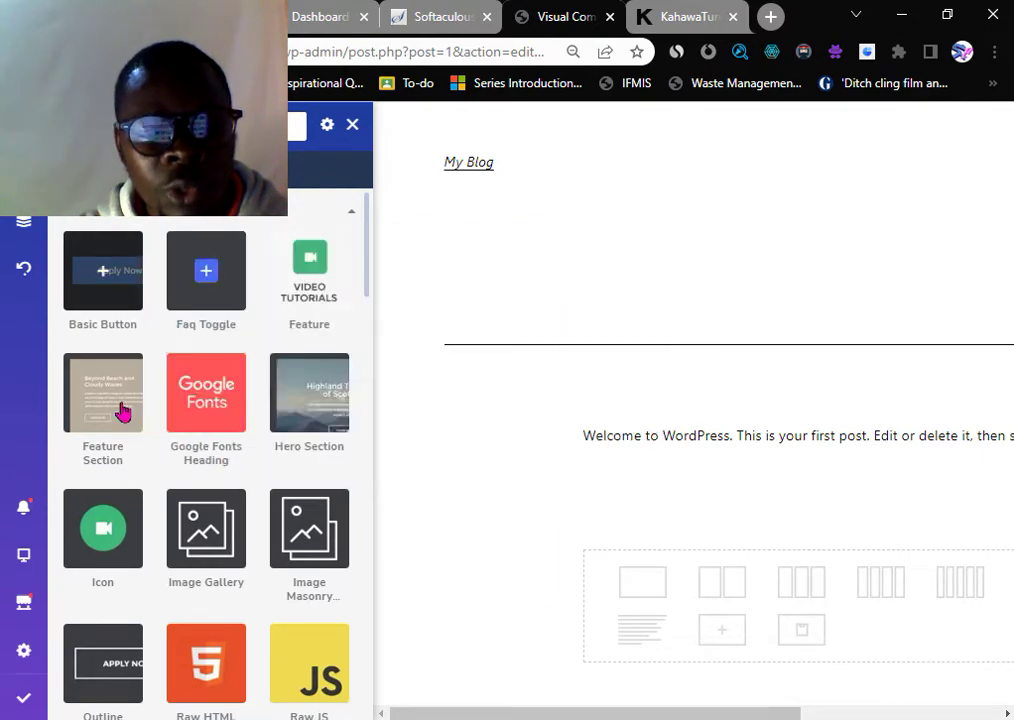
- Insert an Image Gallery element with six 640x640 sample photos below the welcome text
{"action": "left_click", "coordinate": [200, 540]}
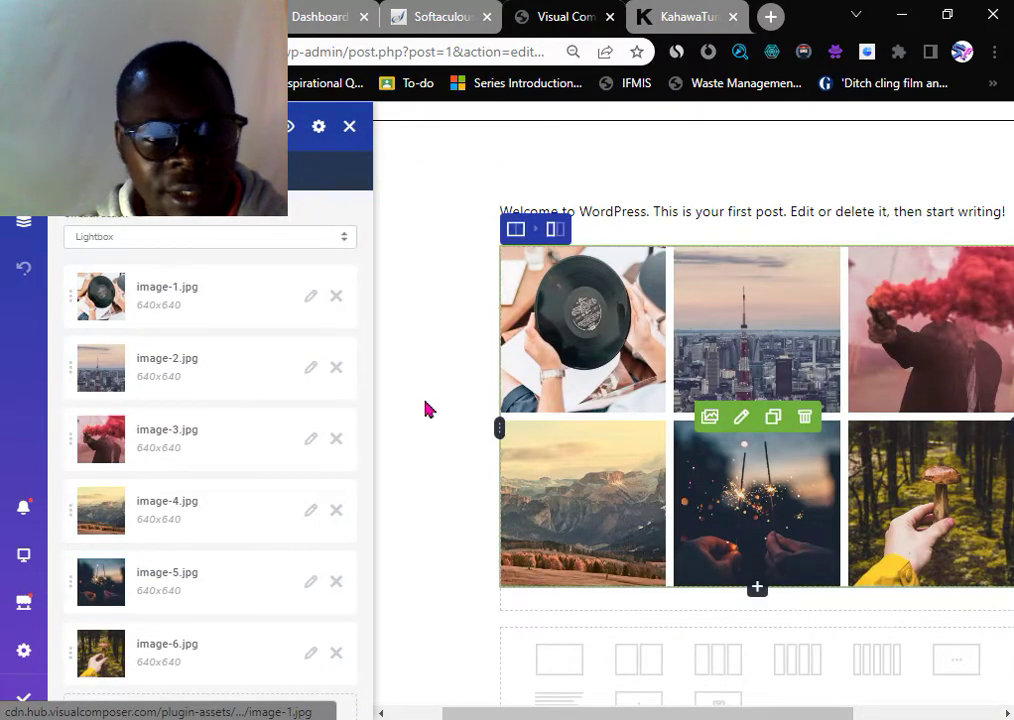
{"action": "scroll", "coordinate": [163, 421], "scroll_direction": "down", "scroll_amount": 3}
{"action": "scroll", "coordinate": [163, 434], "scroll_direction": "down", "scroll_amount": 4}
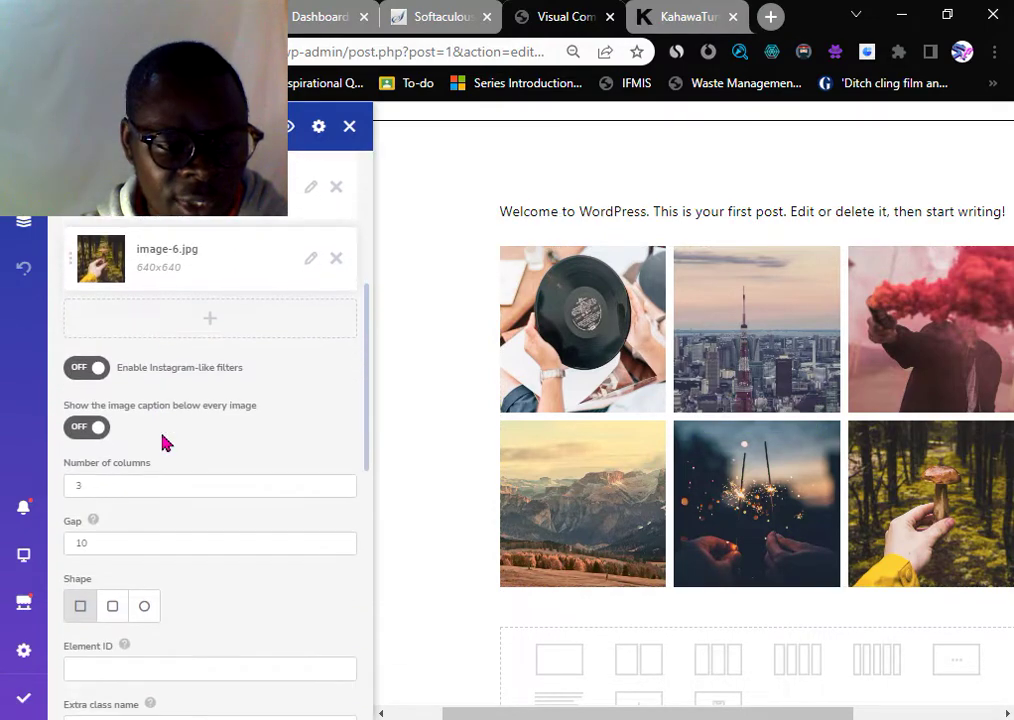
{"action": "scroll", "coordinate": [163, 434], "scroll_direction": "up", "scroll_amount": 5}
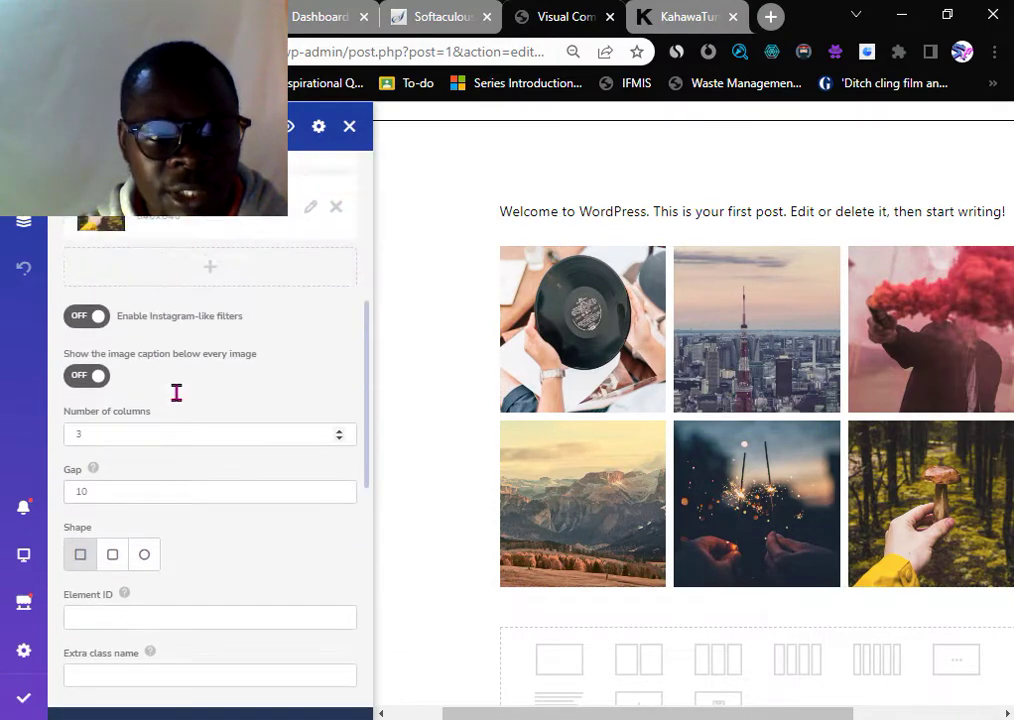
{"action": "left_click", "coordinate": [191, 244]}
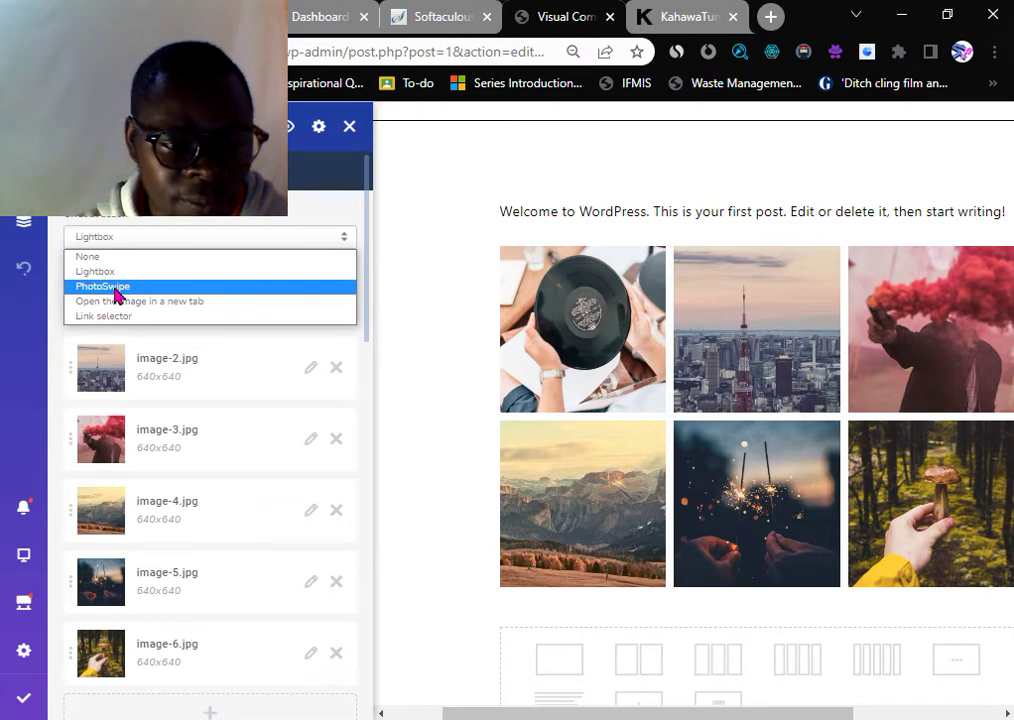
- Set the gallery's click action to PhotoSwipe instead of Lightbox
{"action": "left_click", "coordinate": [117, 288]}
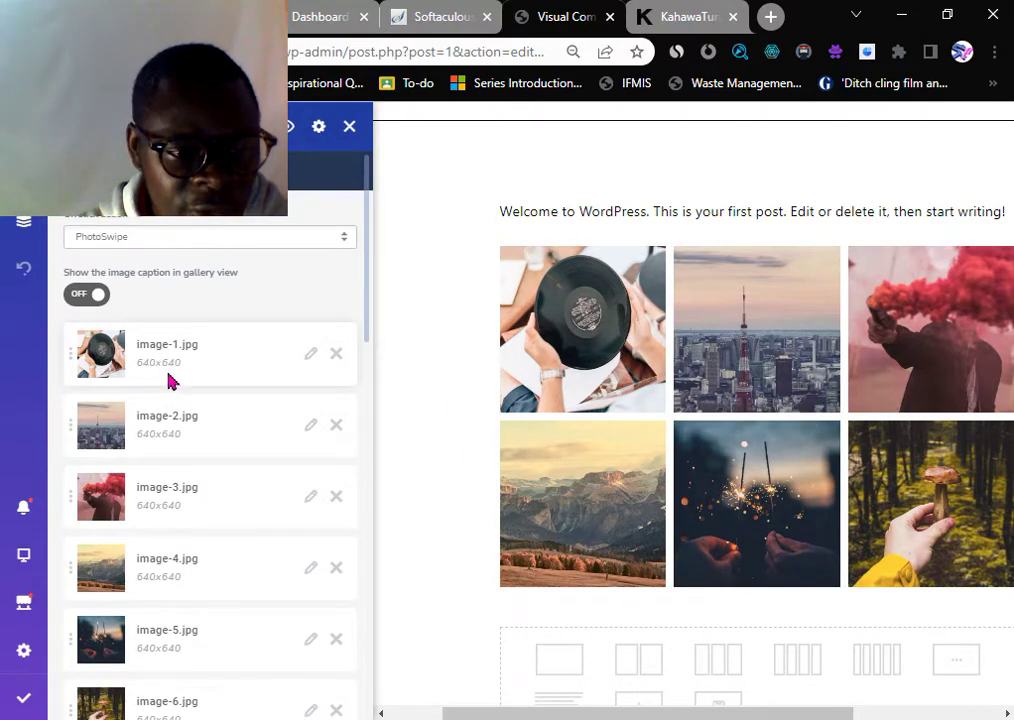
{"action": "scroll", "coordinate": [184, 452], "scroll_direction": "down", "scroll_amount": 2}
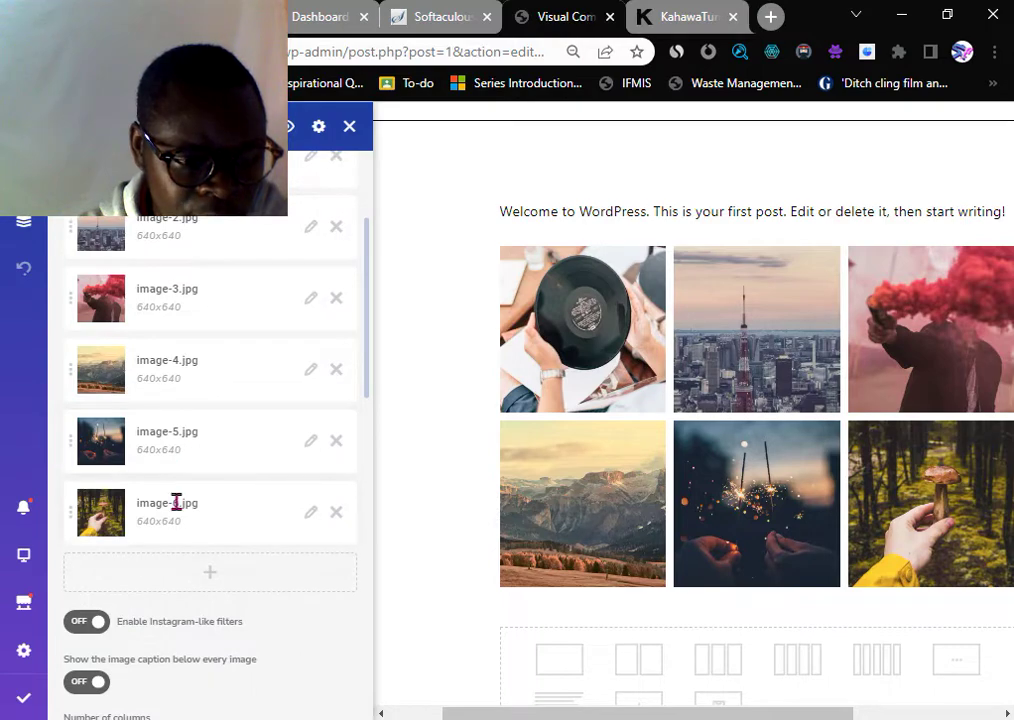
{"action": "scroll", "coordinate": [706, 407], "scroll_direction": "up", "scroll_amount": 2}
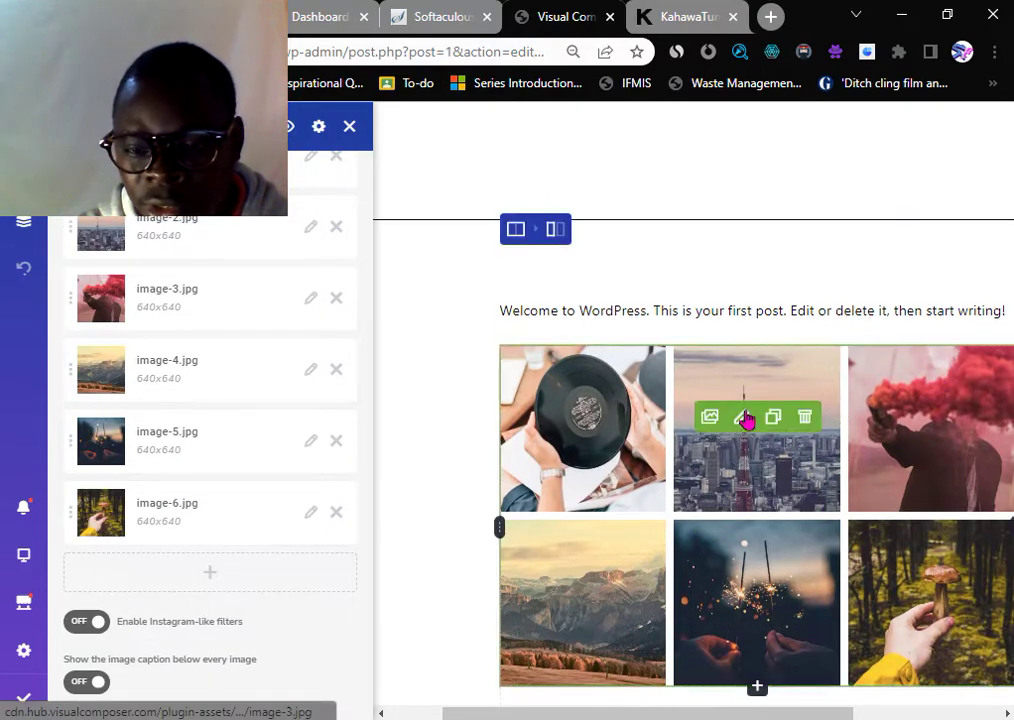
{"action": "scroll", "coordinate": [894, 414], "scroll_direction": "down", "scroll_amount": 4}
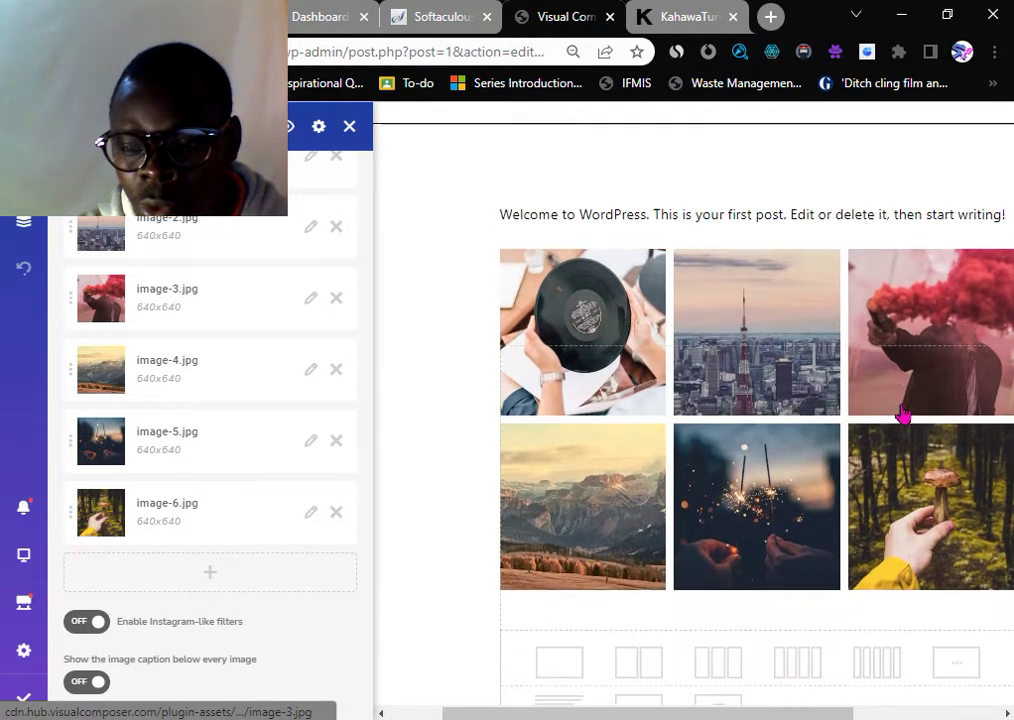
{"action": "scroll", "coordinate": [855, 432], "scroll_direction": "down", "scroll_amount": 4}
{"action": "scroll", "coordinate": [149, 478], "scroll_direction": "down", "scroll_amount": 3}
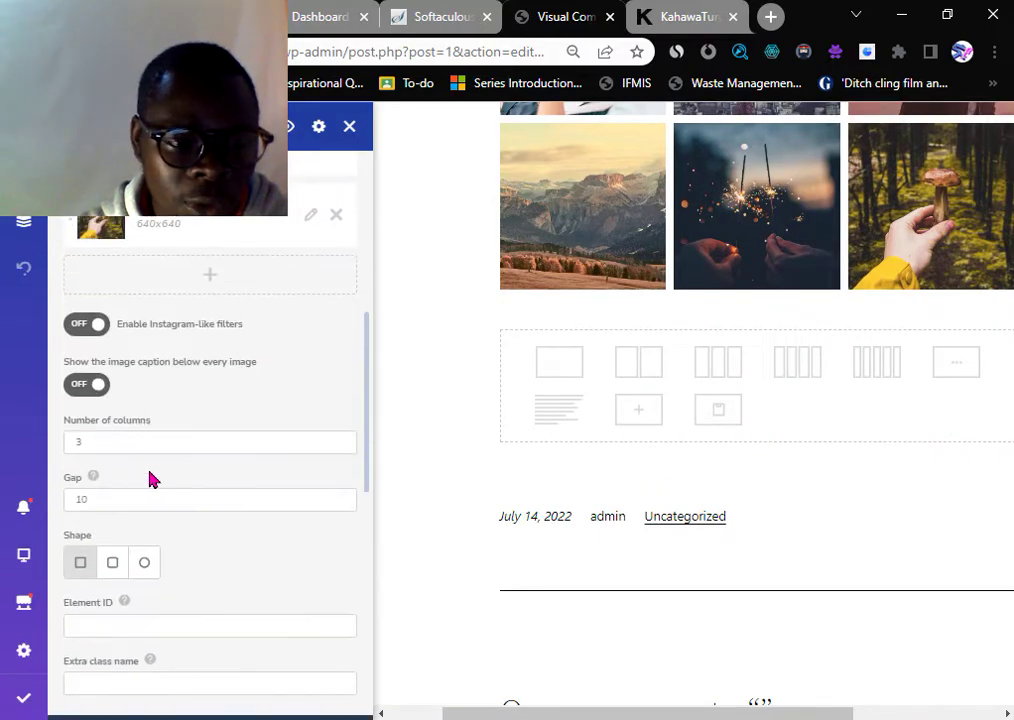
{"action": "scroll", "coordinate": [210, 428], "scroll_direction": "down", "scroll_amount": 3}
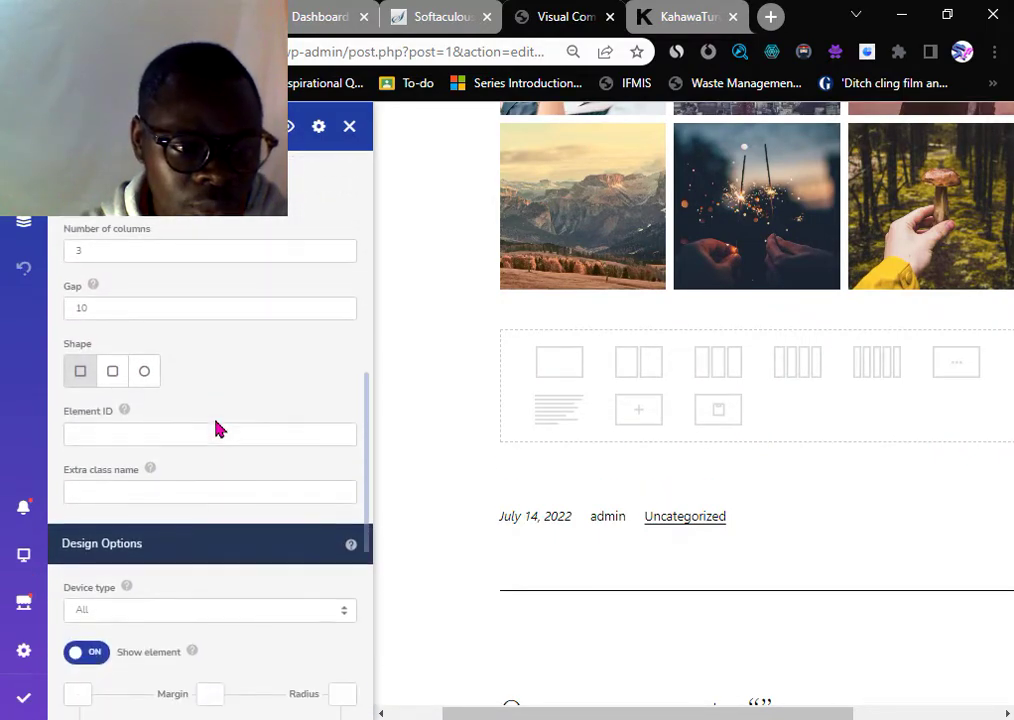
{"action": "scroll", "coordinate": [190, 400], "scroll_direction": "down", "scroll_amount": 1}
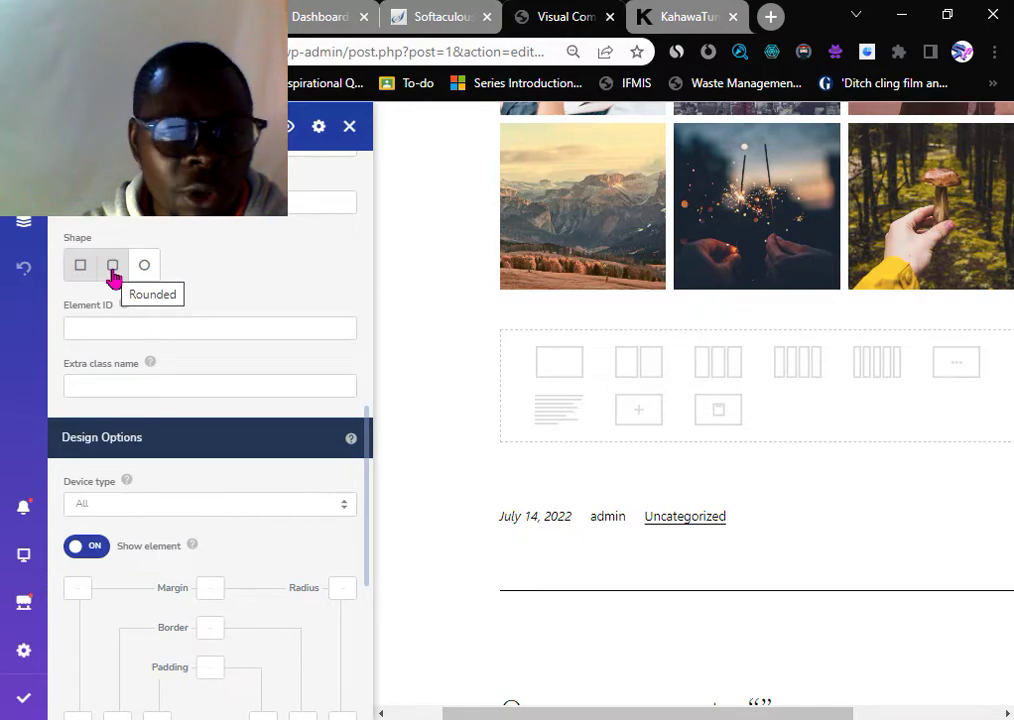
- Change the gallery photo shape from square to Rounded, choosing the circle option
{"action": "left_click", "coordinate": [113, 268]}
{"action": "scroll", "coordinate": [588, 290], "scroll_direction": "up", "scroll_amount": 2}
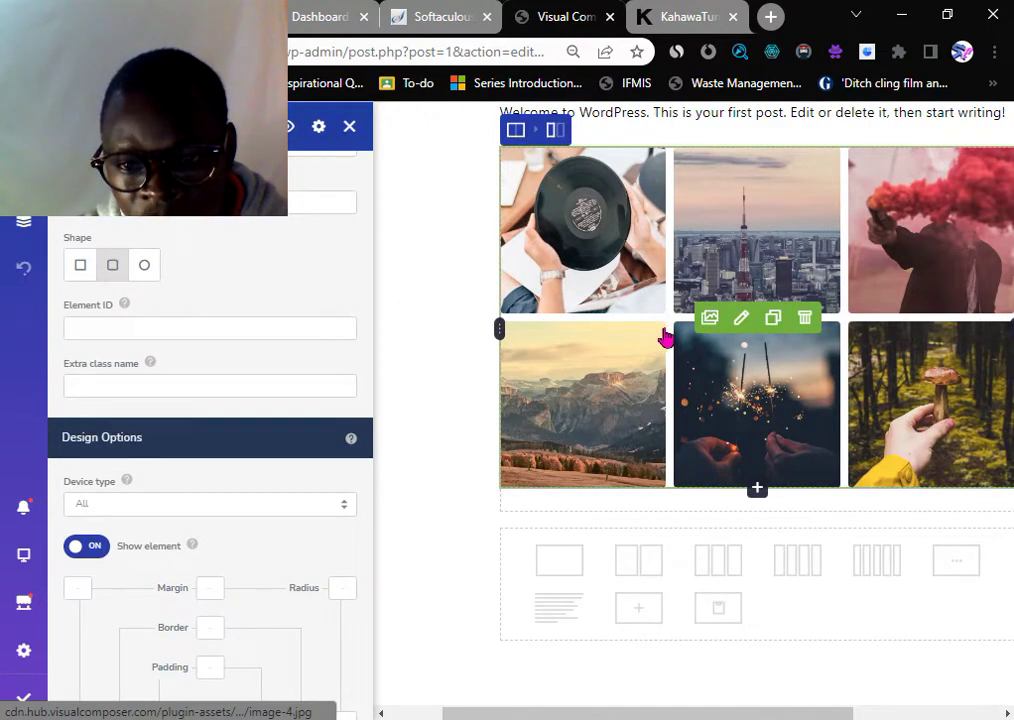
{"action": "scroll", "coordinate": [154, 471], "scroll_direction": "down", "scroll_amount": 2}
{"action": "scroll", "coordinate": [143, 296], "scroll_direction": "up", "scroll_amount": 1}
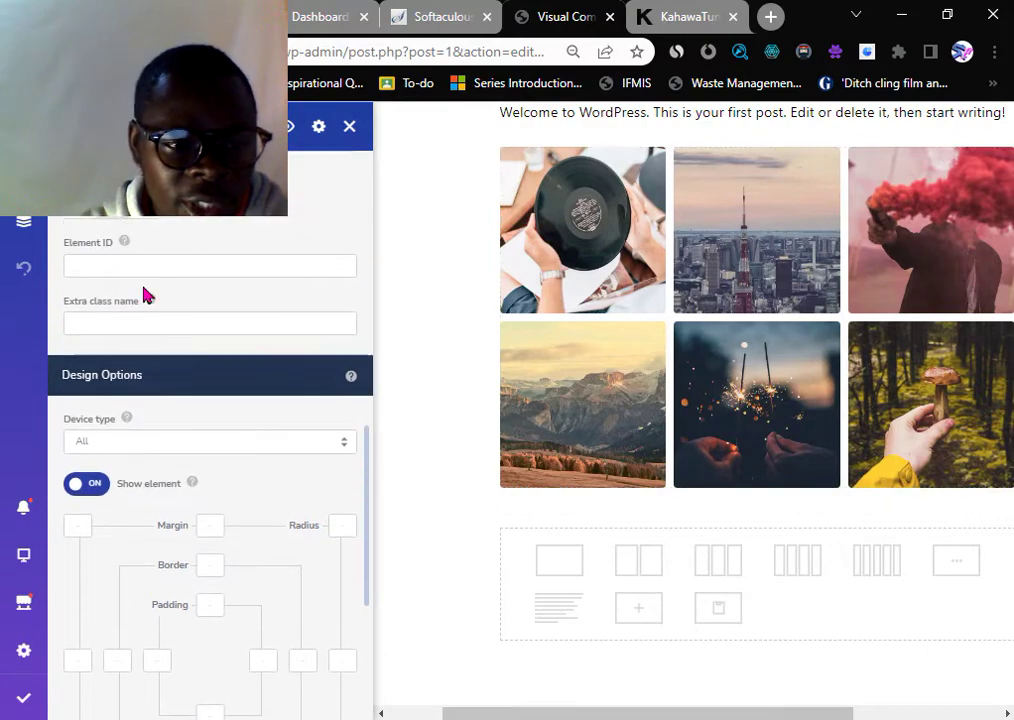
{"action": "scroll", "coordinate": [143, 296], "scroll_direction": "up", "scroll_amount": 1}
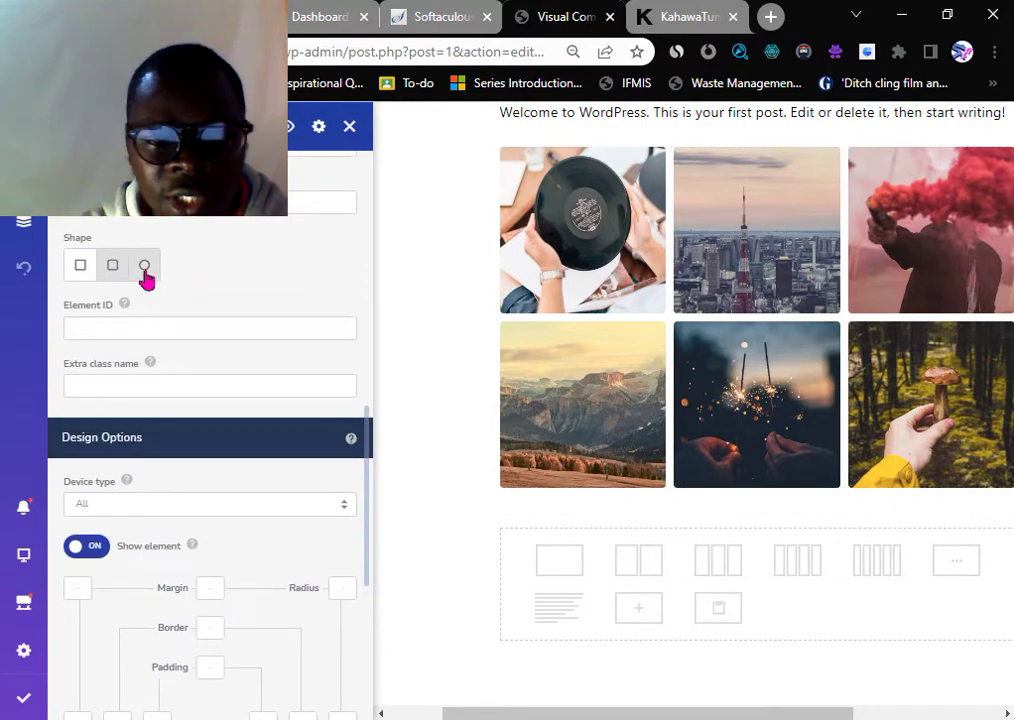
{"action": "left_click", "coordinate": [144, 268]}
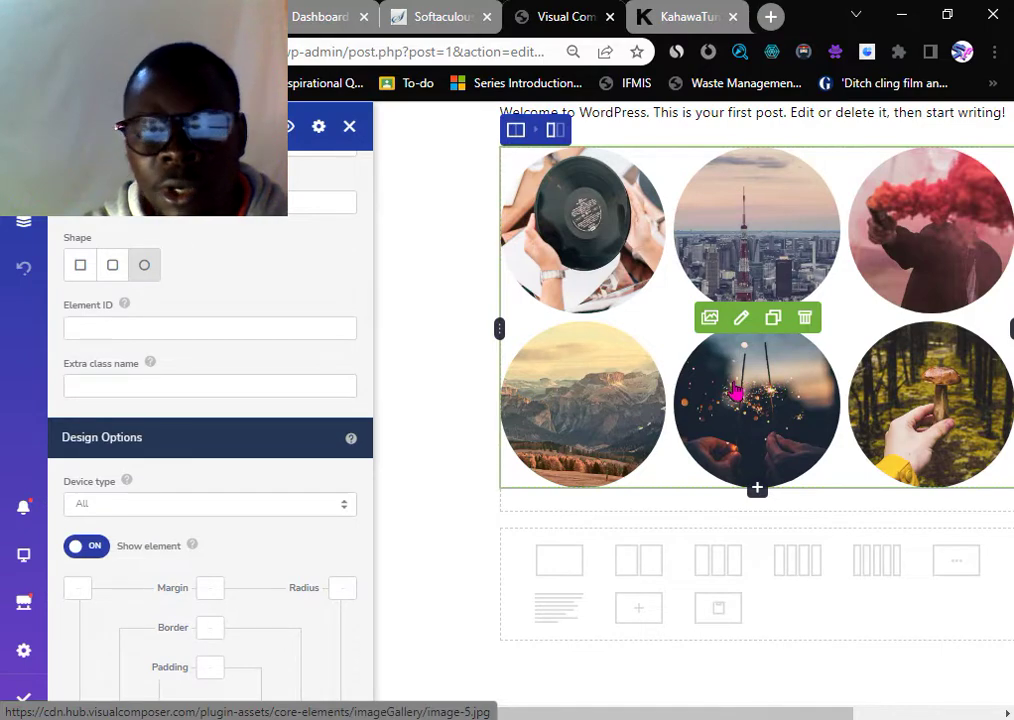
{"action": "scroll", "coordinate": [145, 385], "scroll_direction": "down", "scroll_amount": 4}
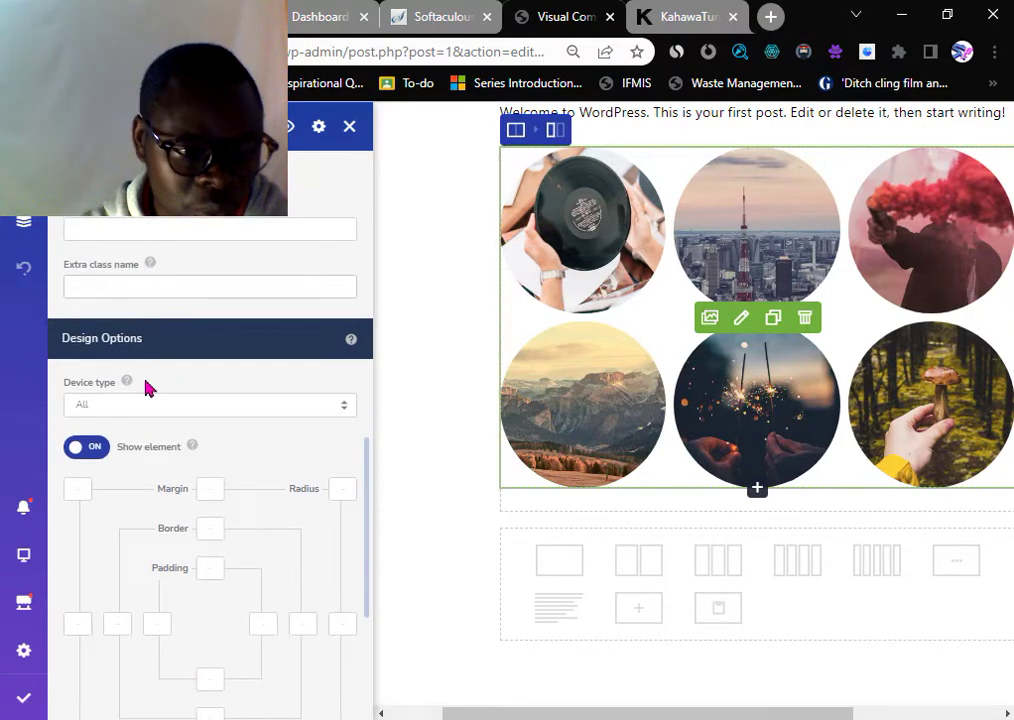
{"action": "scroll", "coordinate": [116, 386], "scroll_direction": "up", "scroll_amount": 1}
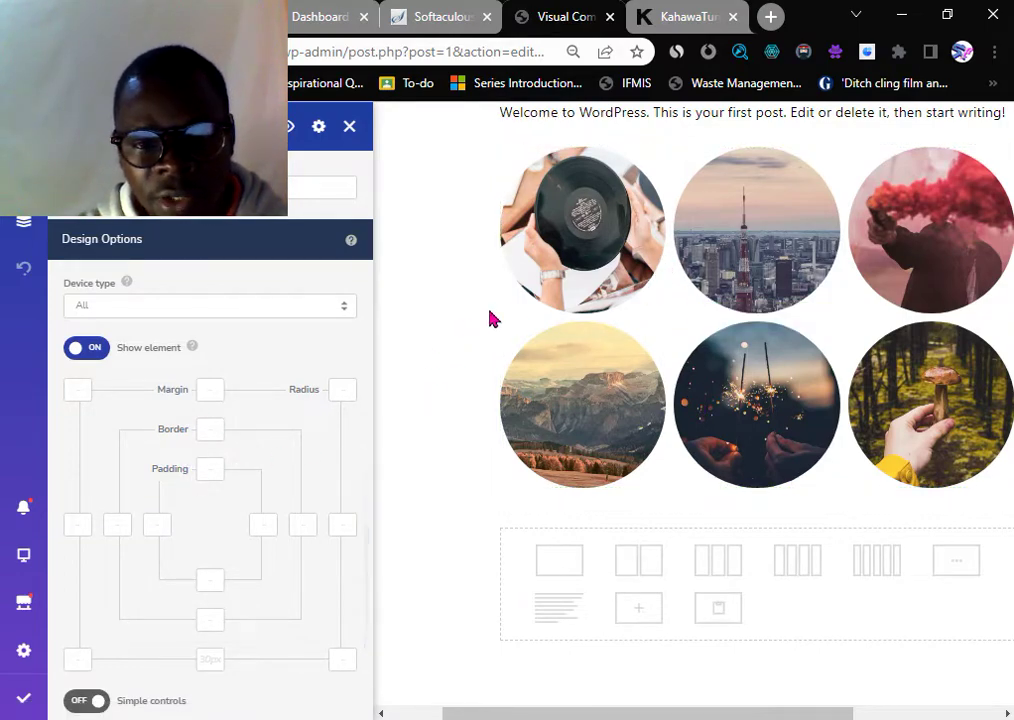
{"action": "scroll", "coordinate": [190, 467], "scroll_direction": "down", "scroll_amount": 1}
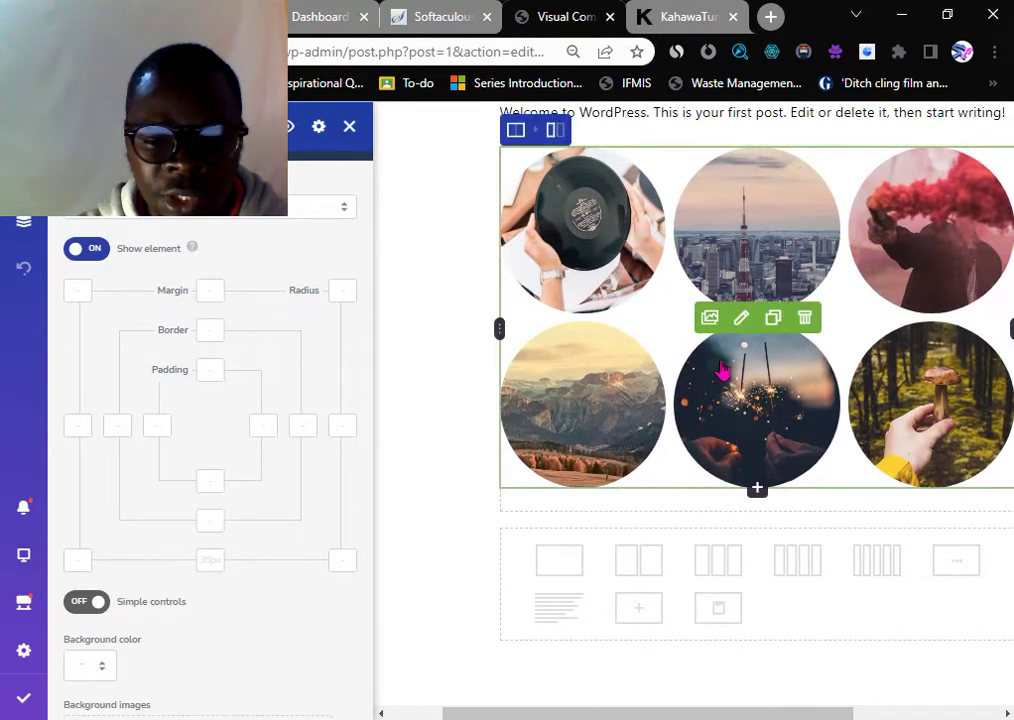
{"action": "scroll", "coordinate": [716, 358], "scroll_direction": "down", "scroll_amount": 1}
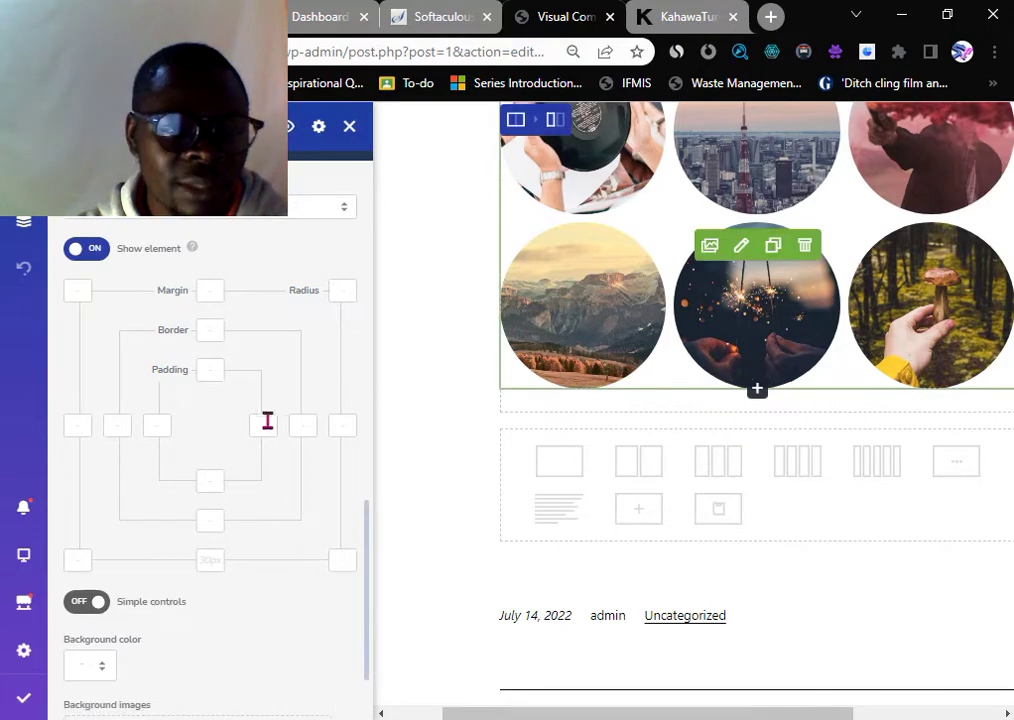
{"action": "scroll", "coordinate": [256, 423], "scroll_direction": "down", "scroll_amount": 2}
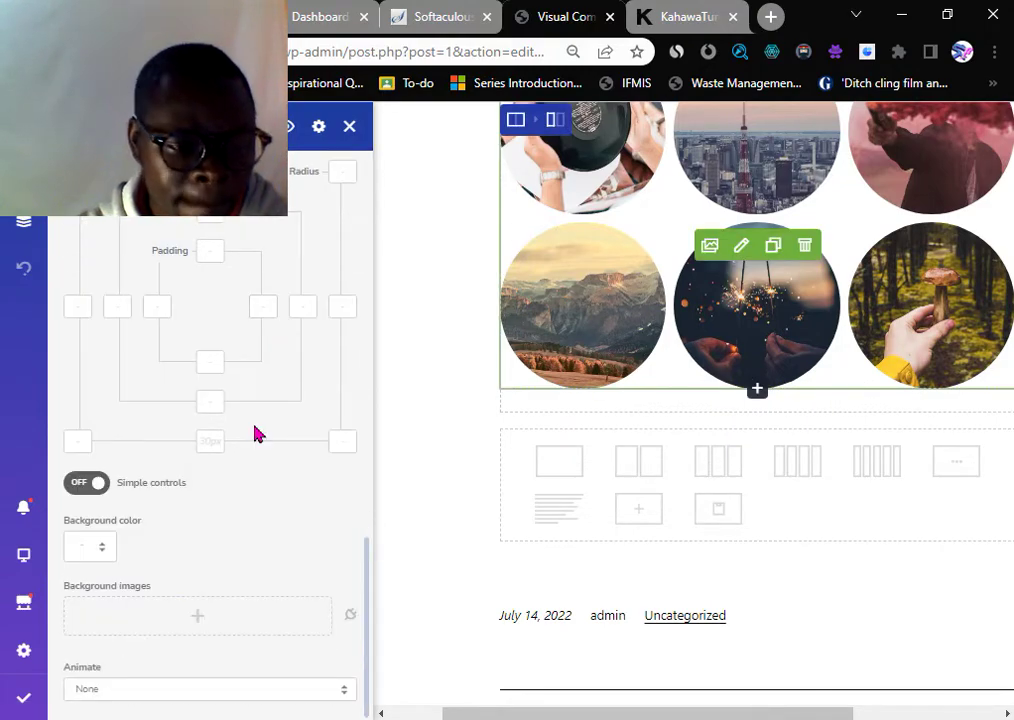
{"action": "scroll", "coordinate": [607, 312], "scroll_direction": "up", "scroll_amount": 3}
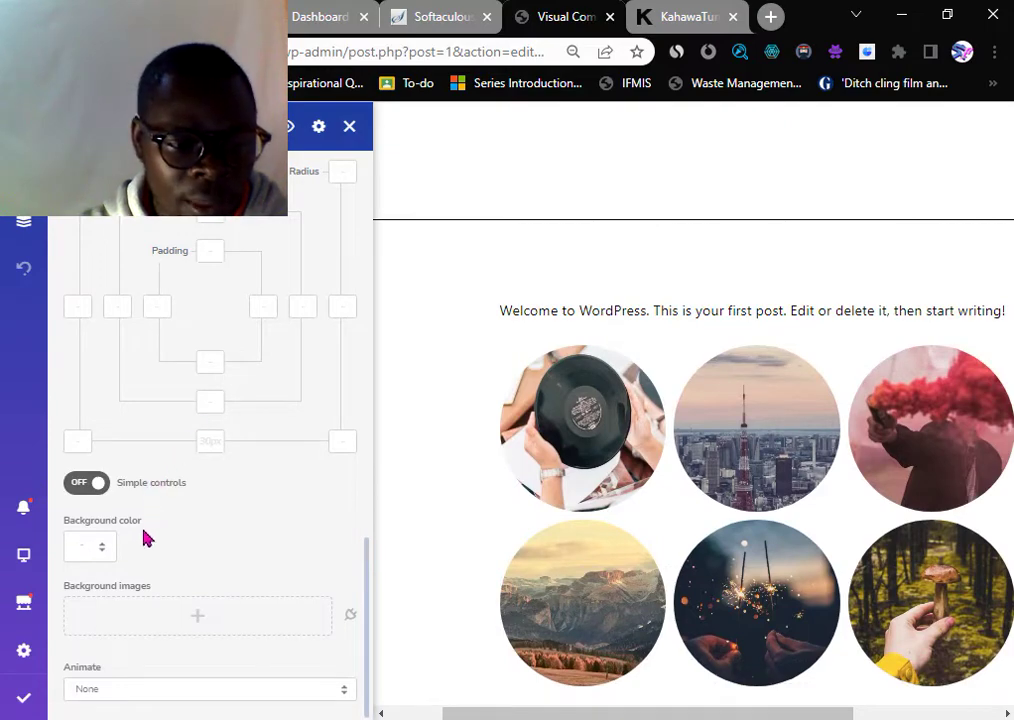
- Try pink and lime green, then settle on a grey background for the gallery
{"action": "left_click", "coordinate": [90, 547]}
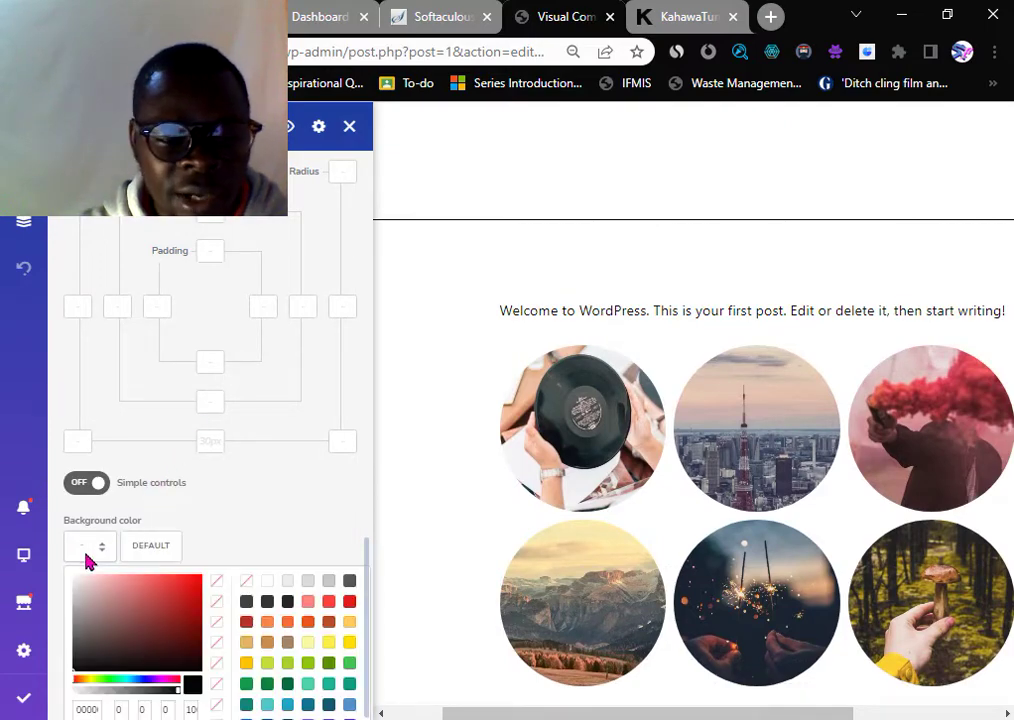
{"action": "left_click", "coordinate": [131, 594]}
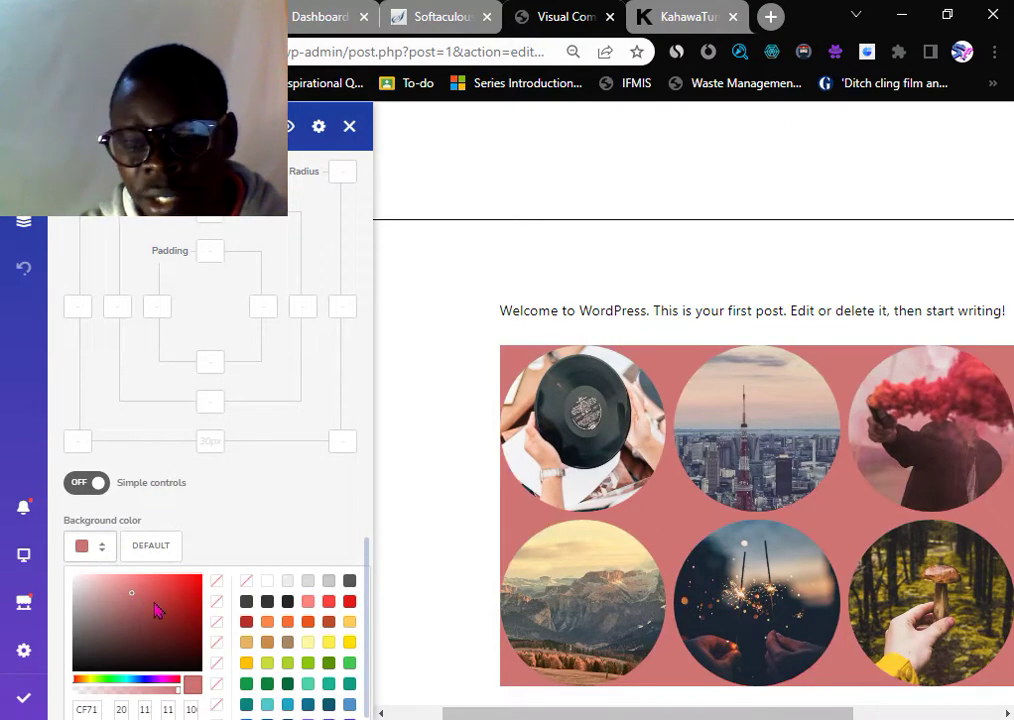
{"action": "scroll", "coordinate": [237, 598], "scroll_direction": "down", "scroll_amount": 1}
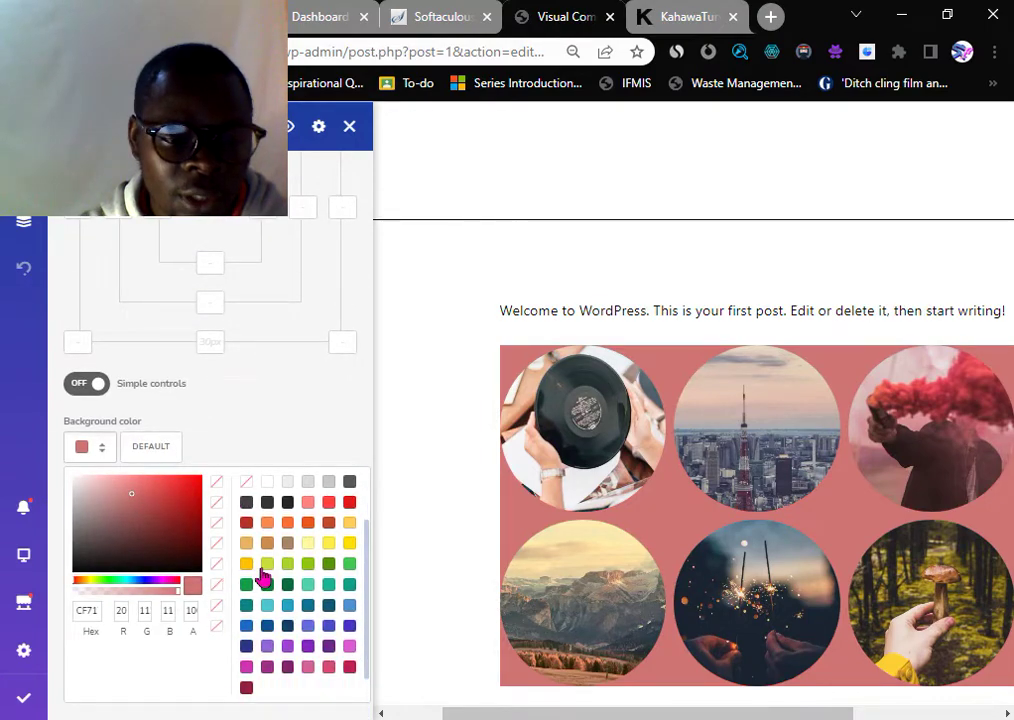
{"action": "left_click", "coordinate": [267, 565]}
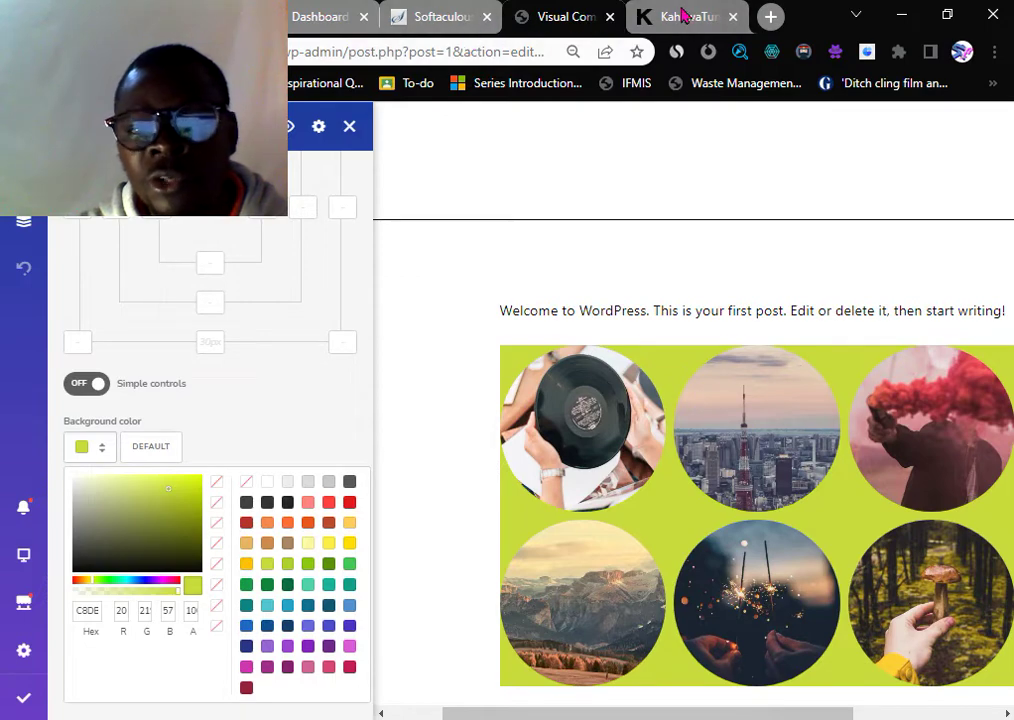
{"action": "scroll", "coordinate": [612, 455], "scroll_direction": "down", "scroll_amount": 1}
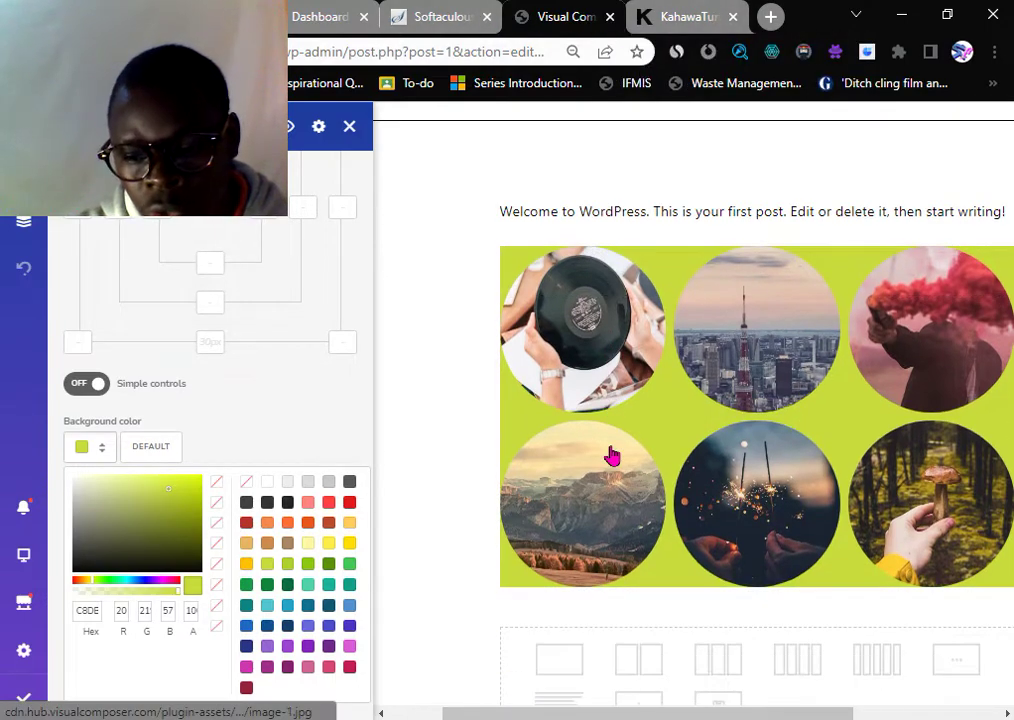
{"action": "scroll", "coordinate": [612, 455], "scroll_direction": "down", "scroll_amount": 1}
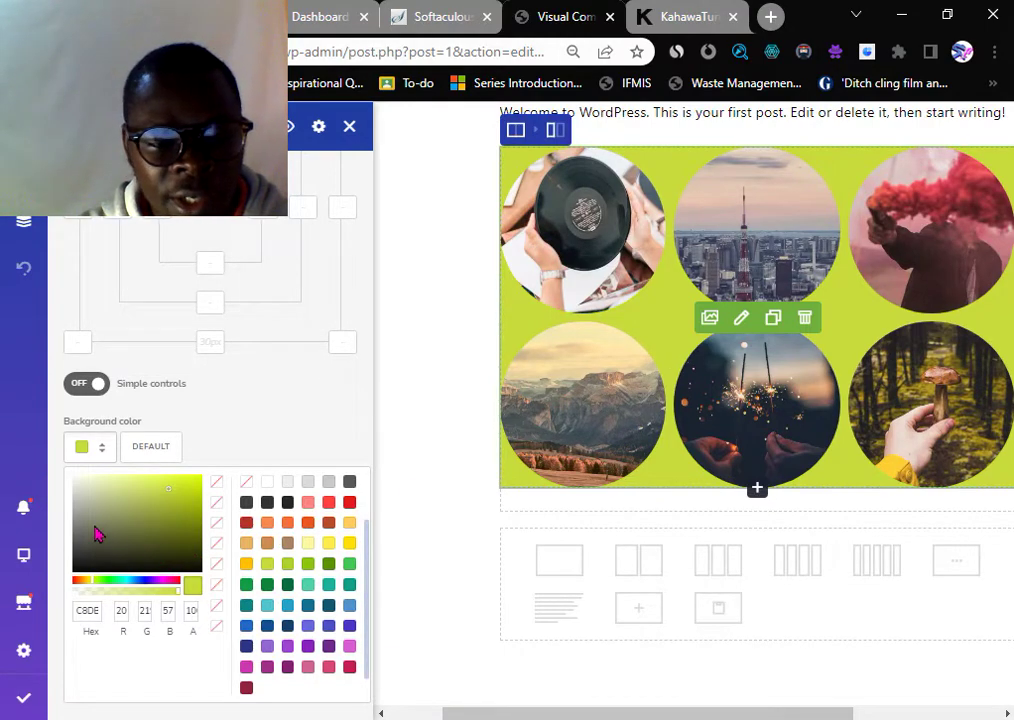
{"action": "left_click", "coordinate": [88, 527]}
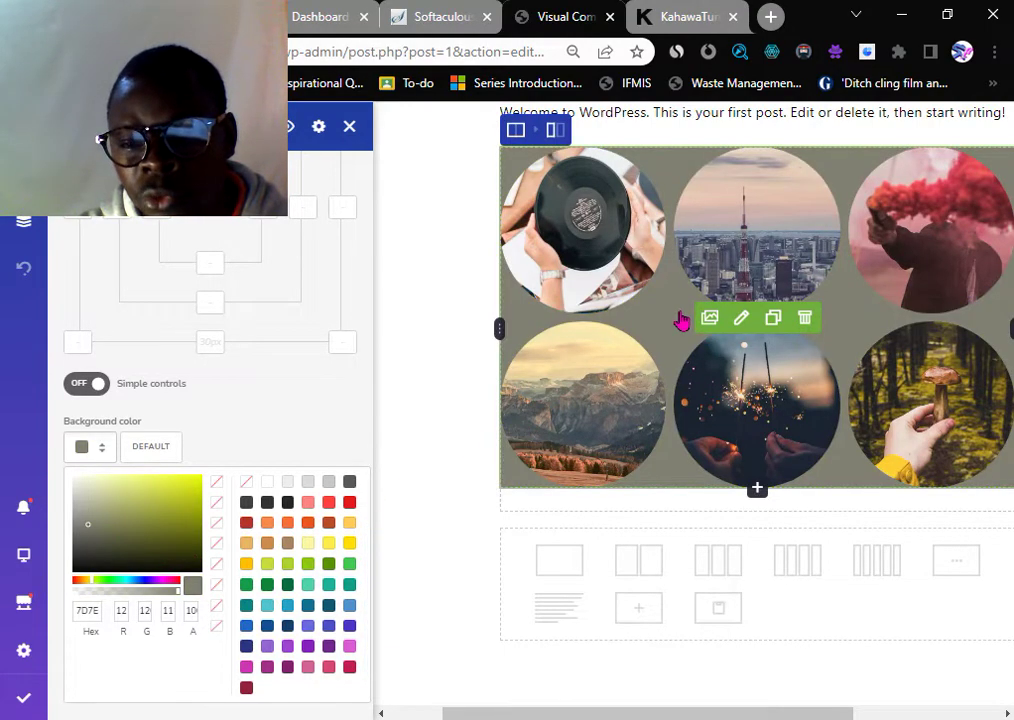
{"action": "left_click", "coordinate": [257, 398]}
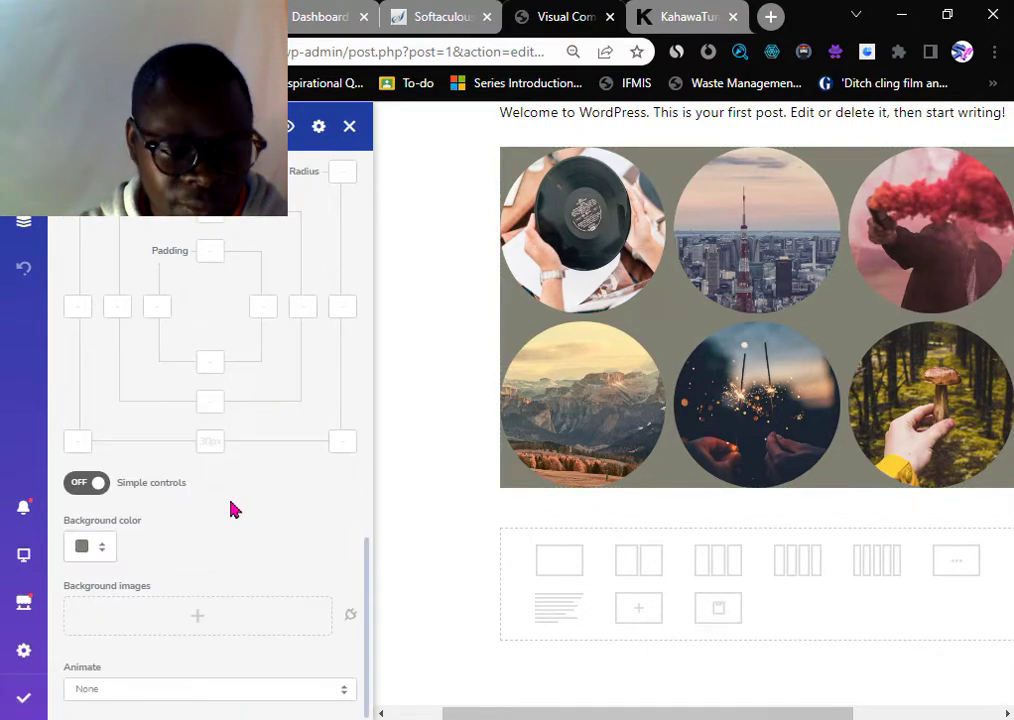
- Close the gallery's Visual Composer settings panel to show the full post
{"action": "scroll", "coordinate": [351, 410], "scroll_direction": "up", "scroll_amount": 2}
{"action": "scroll", "coordinate": [381, 436], "scroll_direction": "up", "scroll_amount": 3}
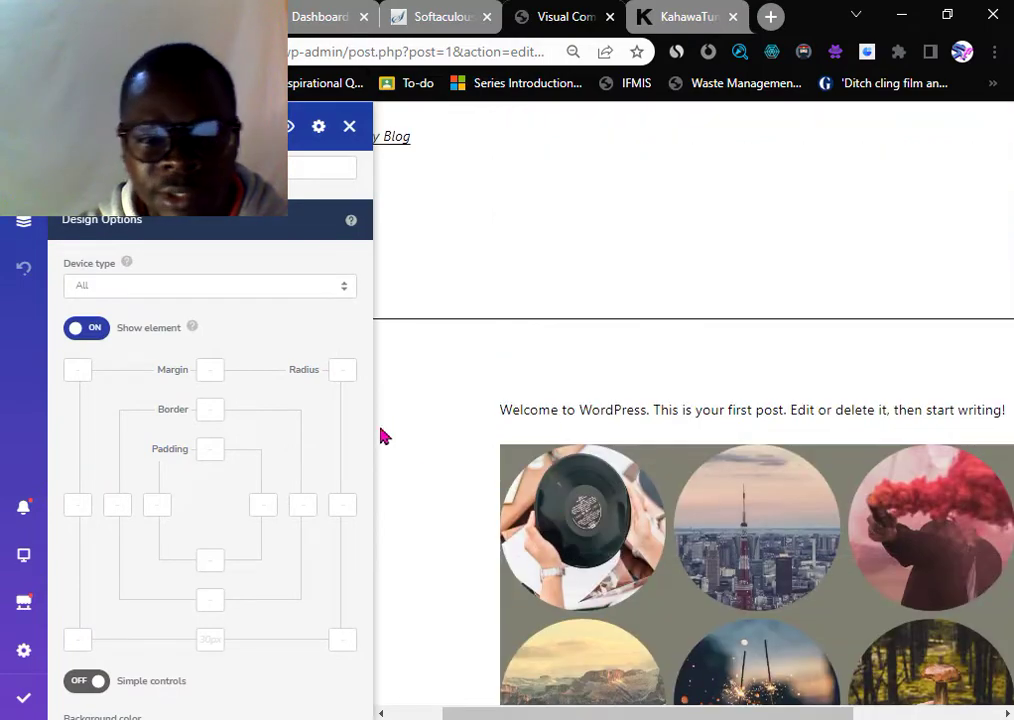
{"action": "left_click", "coordinate": [348, 130]}
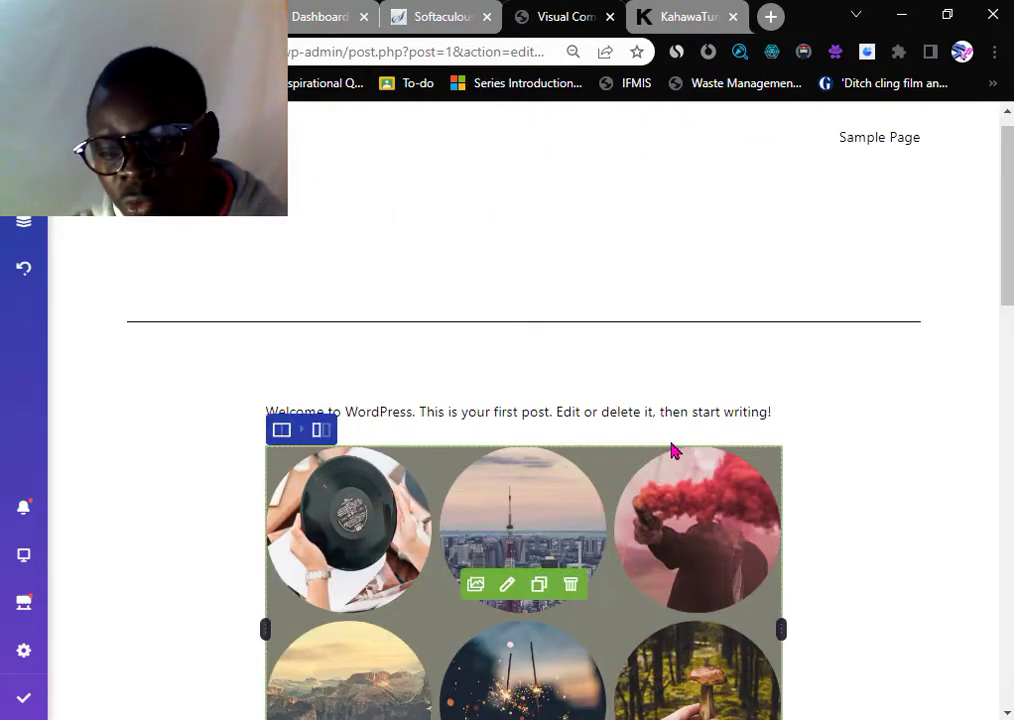
- Scroll below the circular gallery and preview tiles in the Add Element library
{"action": "scroll", "coordinate": [795, 445], "scroll_direction": "down", "scroll_amount": 4}
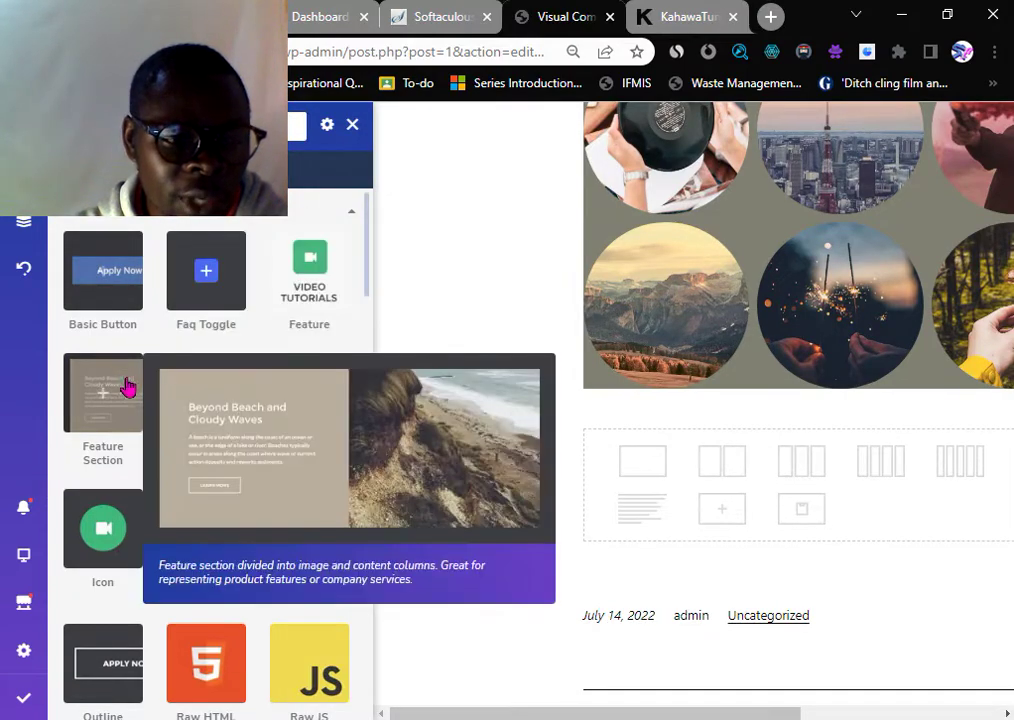
{"action": "mouse_move", "coordinate": [222, 588]}
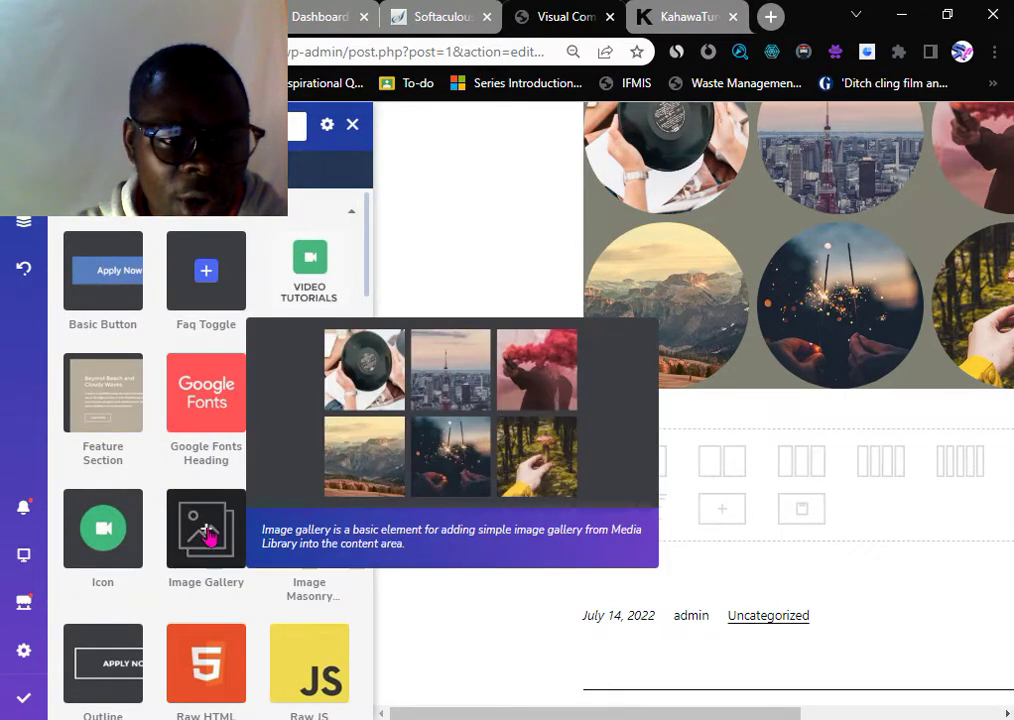
{"action": "mouse_move", "coordinate": [143, 414]}
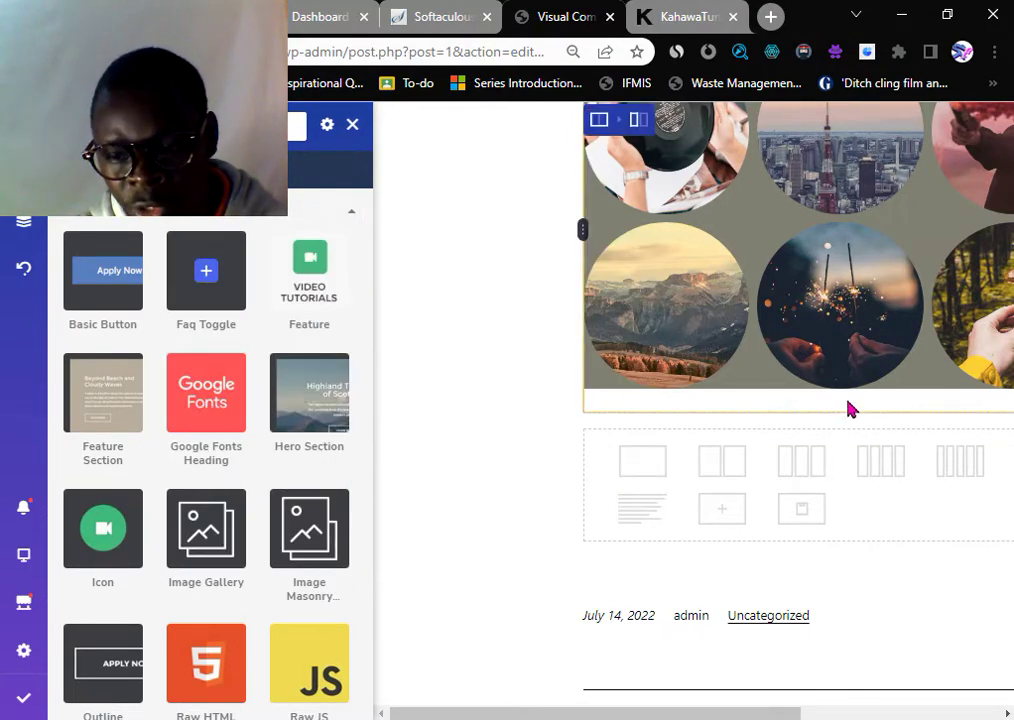
- Add a Basic Button below the gallery, clear its Apply Now label, then switch to the KahawaTungu tab
{"action": "left_click", "coordinate": [100, 285]}
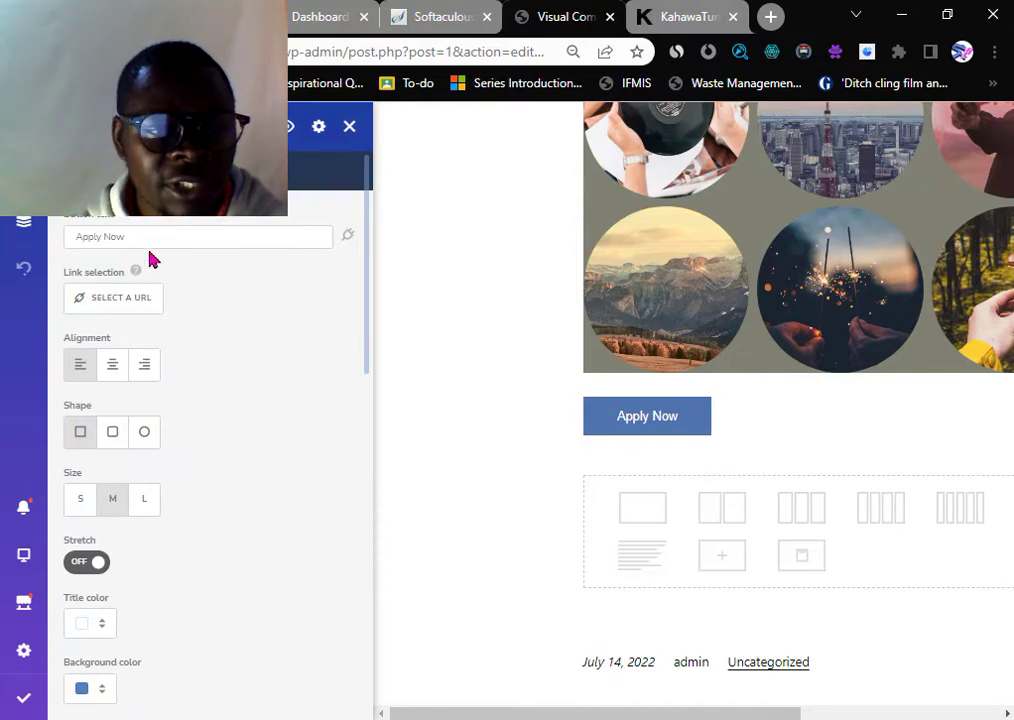
{"action": "left_click_drag", "start_coordinate": [145, 234], "coordinate": [10, 249]}
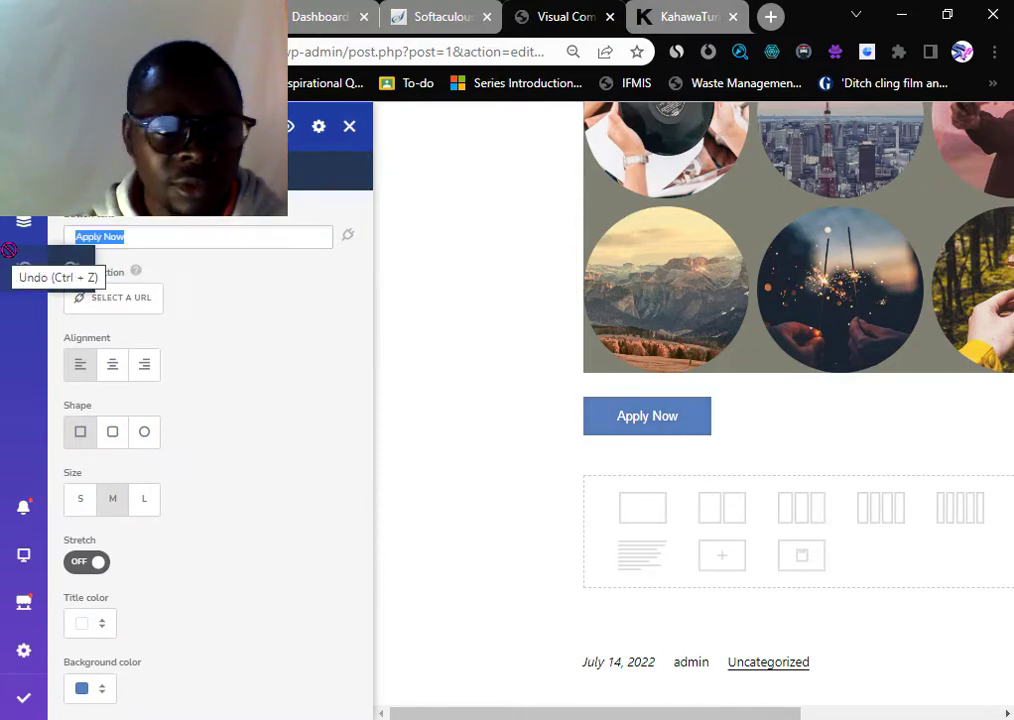
{"action": "key", "text": "BackSpace"}
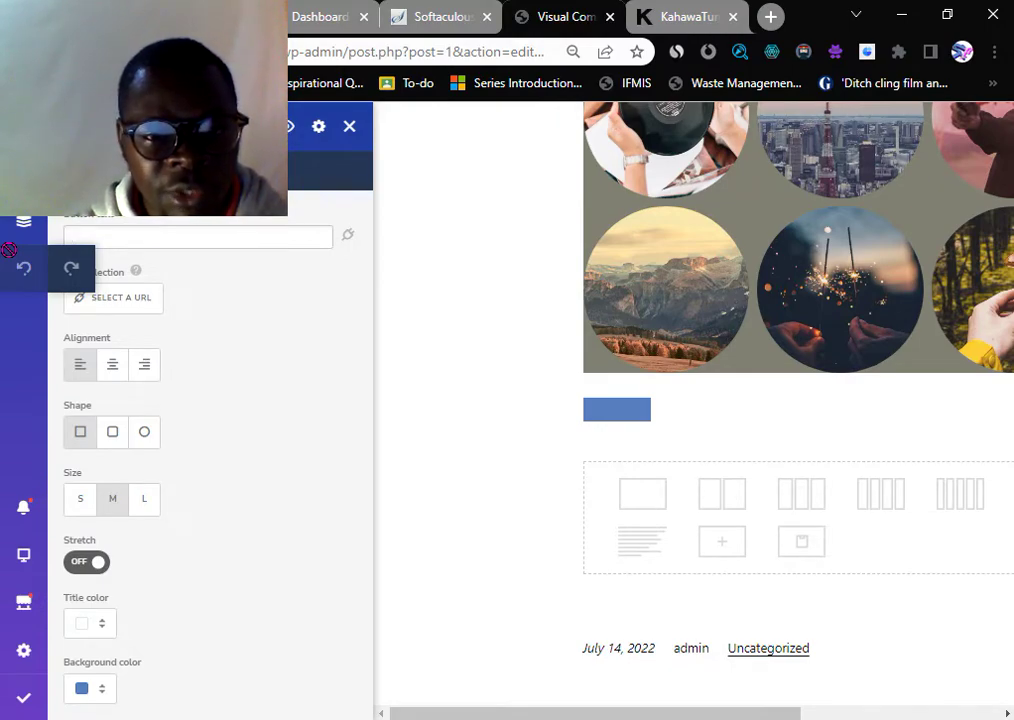
{"action": "left_click", "coordinate": [652, 10]}
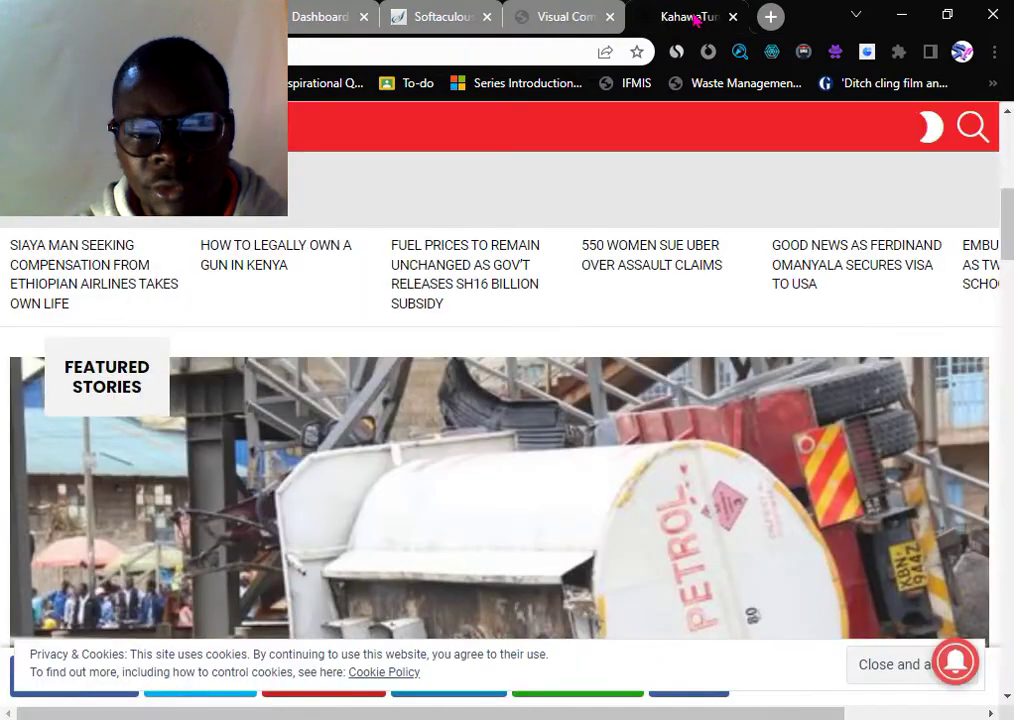
{"action": "scroll", "coordinate": [204, 487], "scroll_direction": "down", "scroll_amount": 3}
{"action": "scroll", "coordinate": [190, 465], "scroll_direction": "down", "scroll_amount": 7}
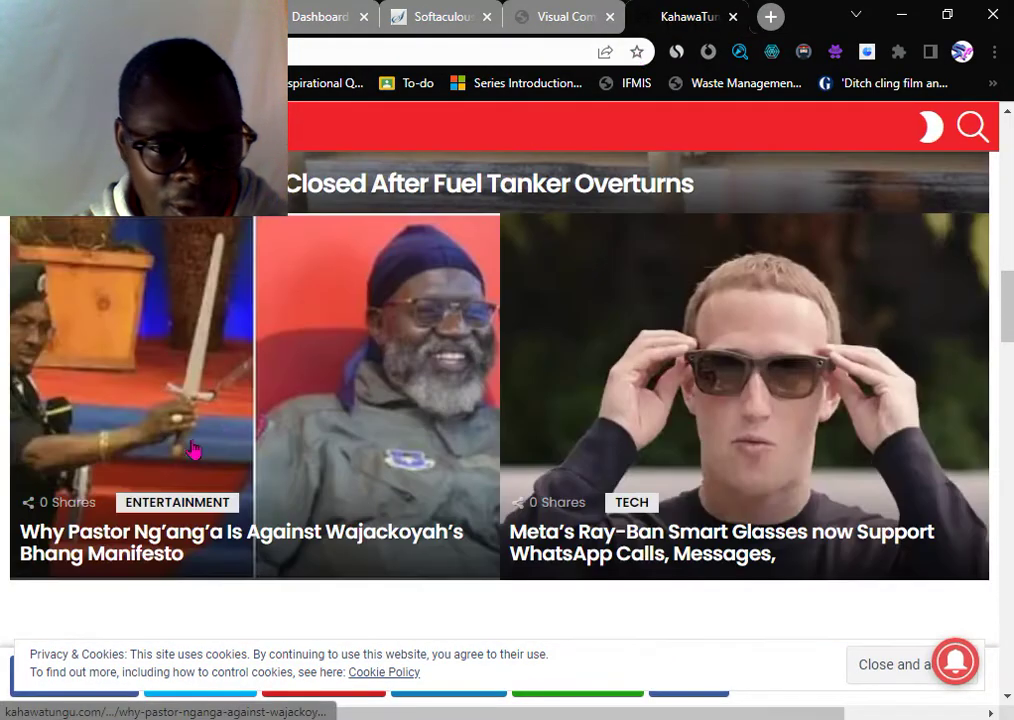
{"action": "scroll", "coordinate": [320, 423], "scroll_direction": "down", "scroll_amount": 12}
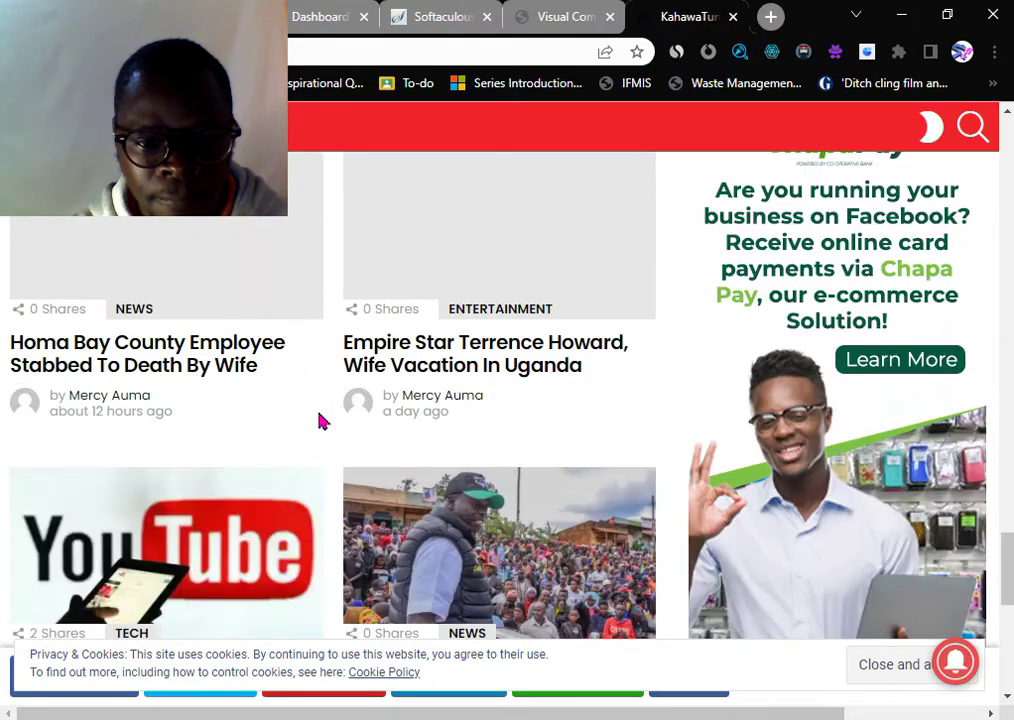
{"action": "scroll", "coordinate": [320, 422], "scroll_direction": "down", "scroll_amount": 10}
{"action": "scroll", "coordinate": [554, 283], "scroll_direction": "up", "scroll_amount": 8}
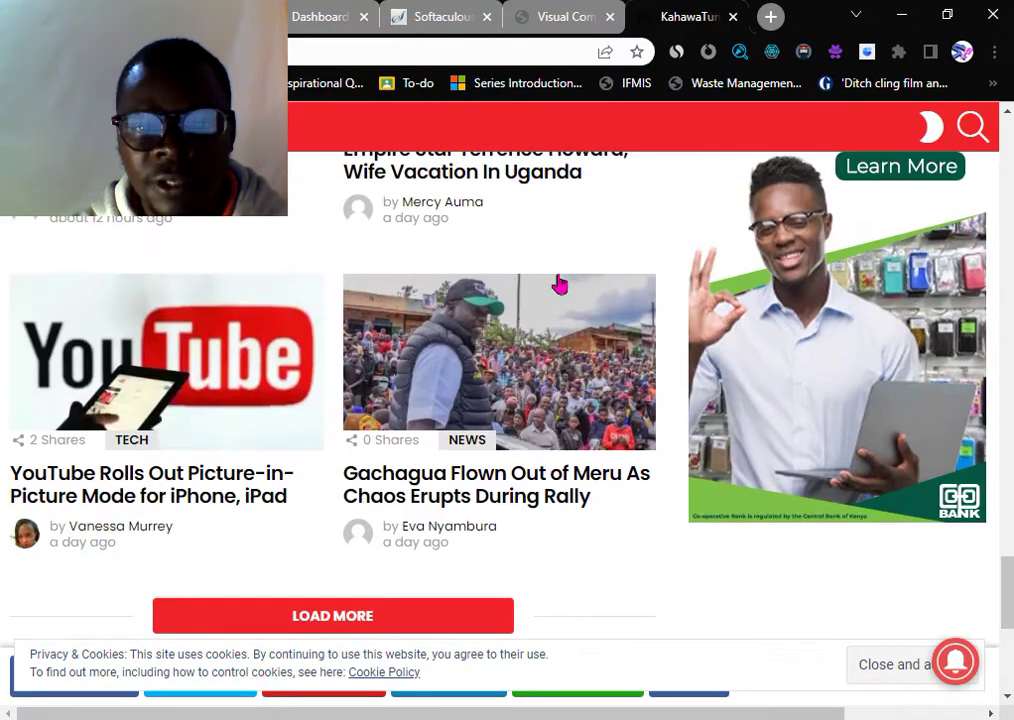
- Back in the post, label the button 'See More Here' and make it round, size L
{"action": "left_click", "coordinate": [563, 16]}
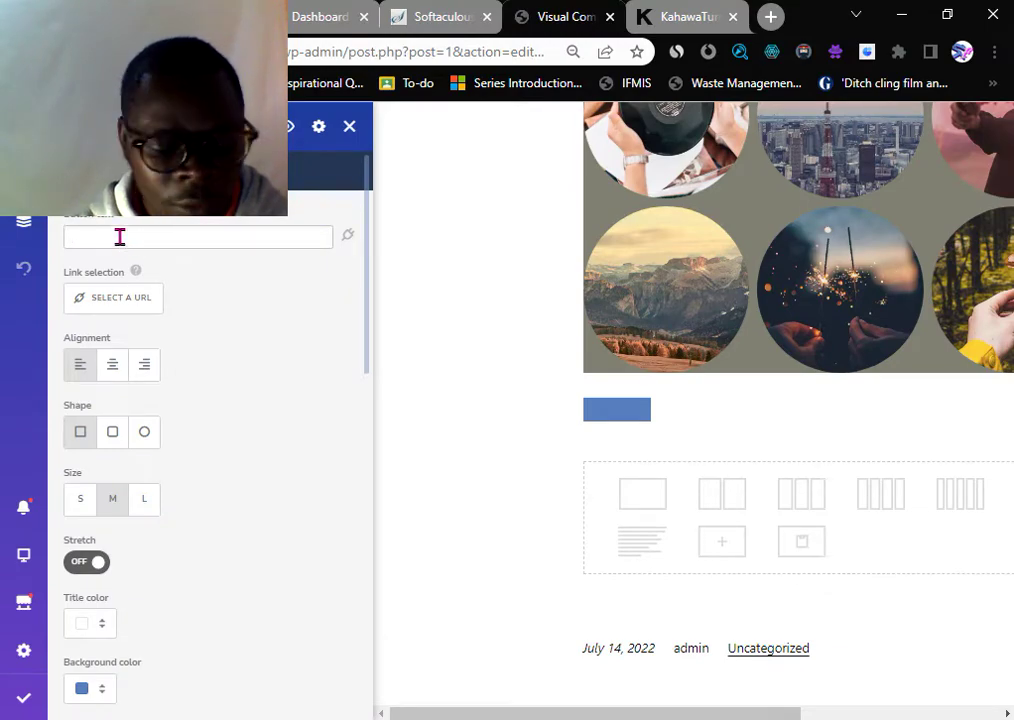
{"action": "type", "text": "ee Mo"}
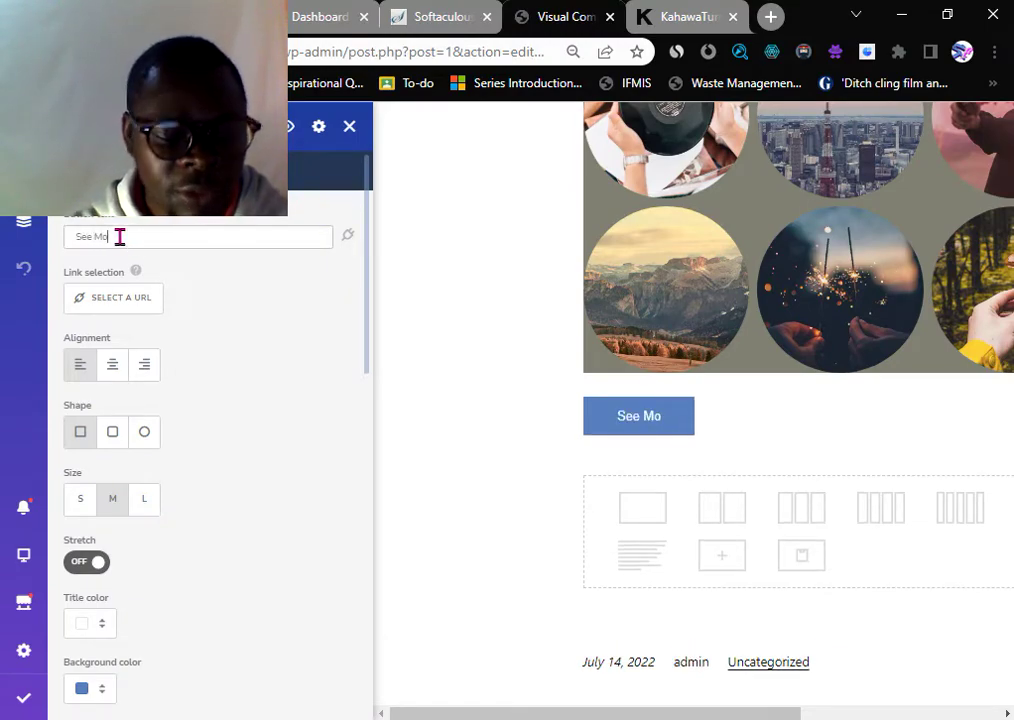
{"action": "type", "text": "re Here"}
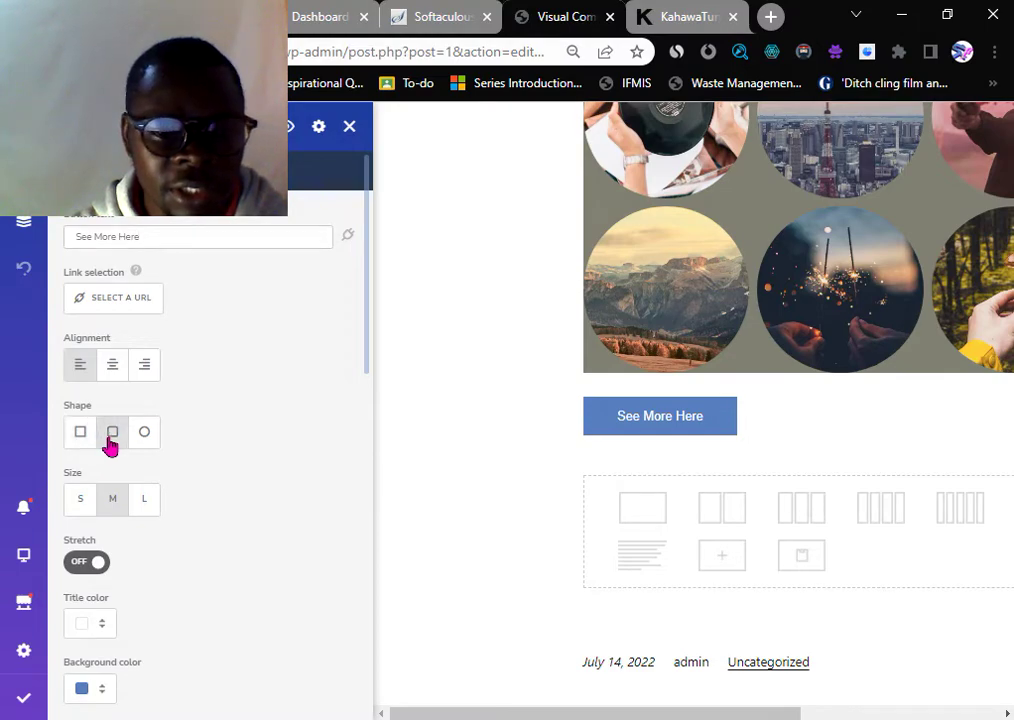
{"action": "left_click", "coordinate": [145, 435]}
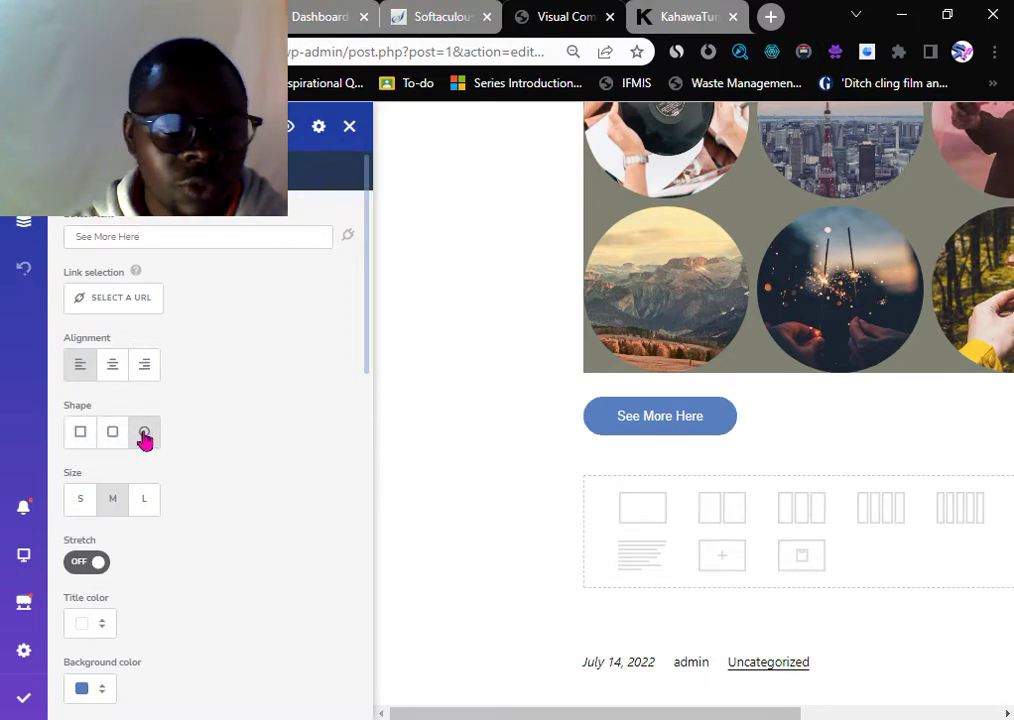
{"action": "left_click", "coordinate": [84, 506]}
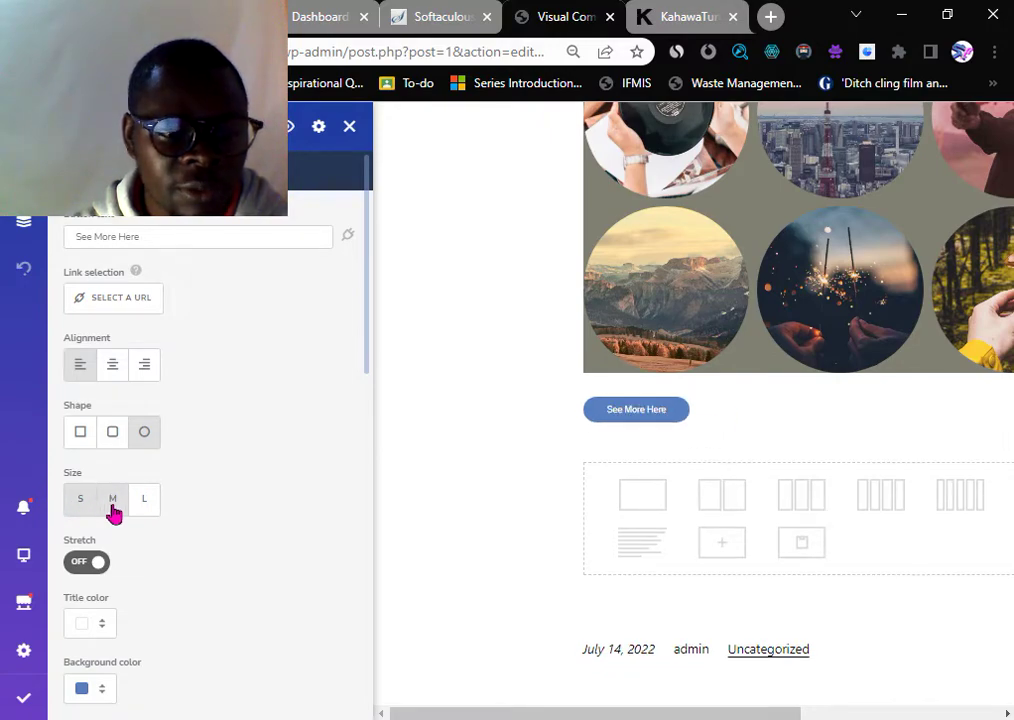
{"action": "left_click", "coordinate": [145, 505]}
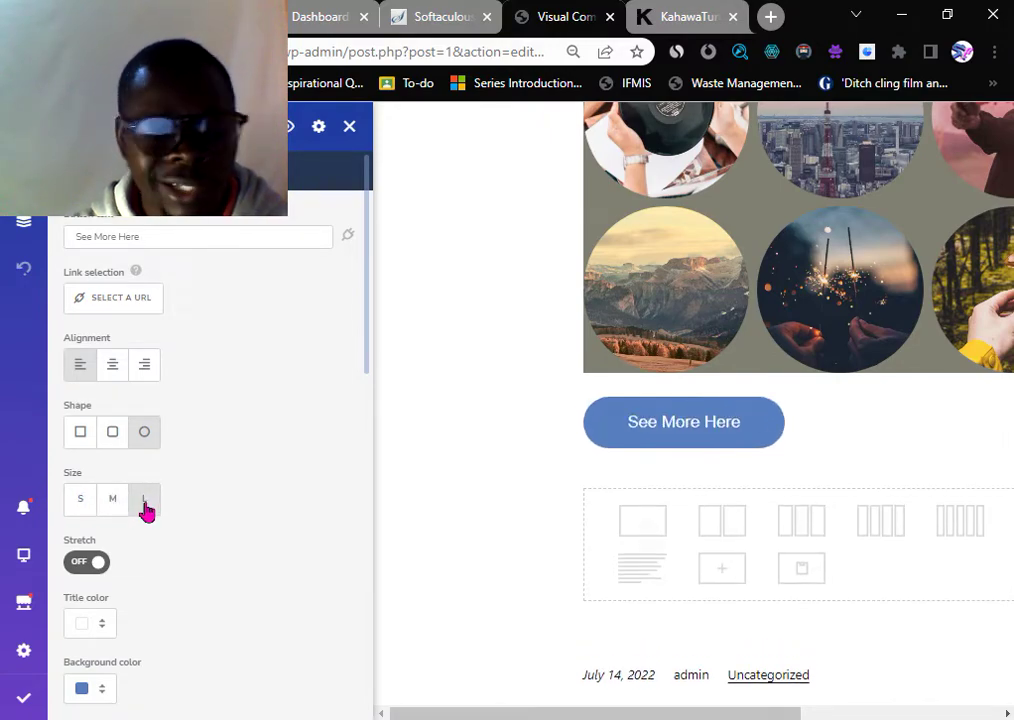
{"action": "scroll", "coordinate": [129, 570], "scroll_direction": "down", "scroll_amount": 2}
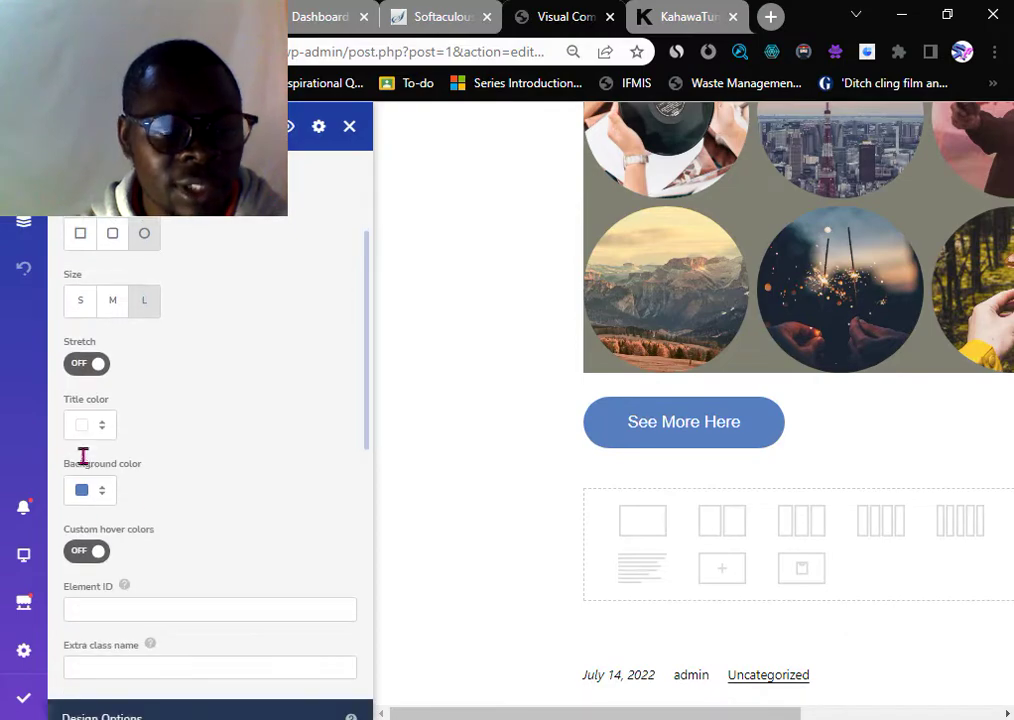
- Set the button's title colour to magenta
{"action": "left_click", "coordinate": [85, 427]}
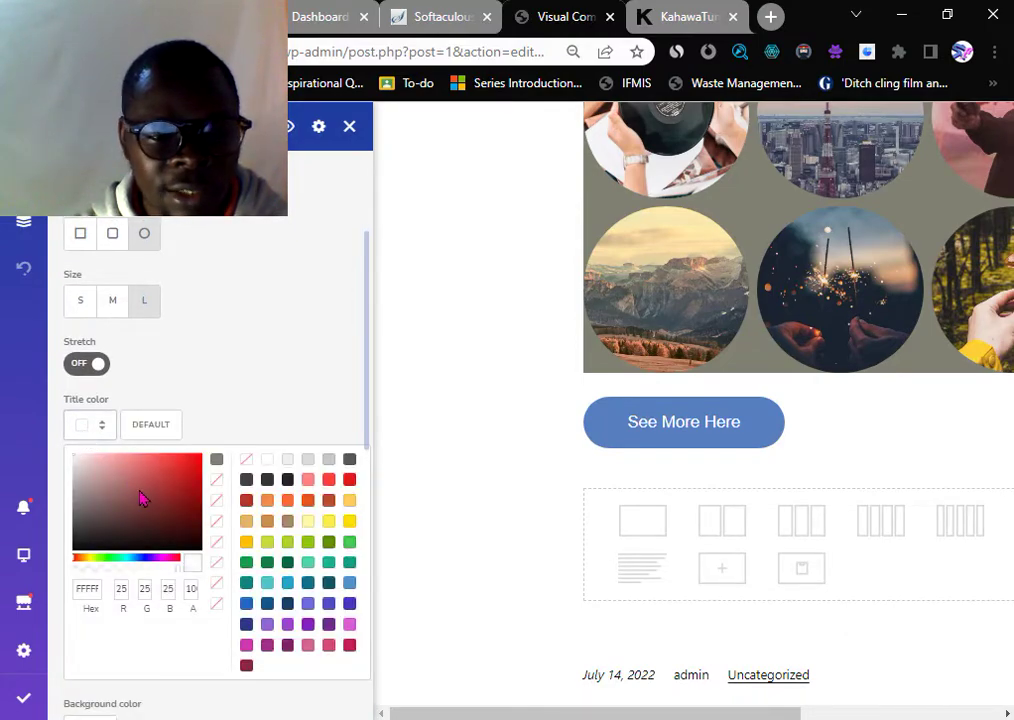
{"action": "left_click", "coordinate": [181, 470]}
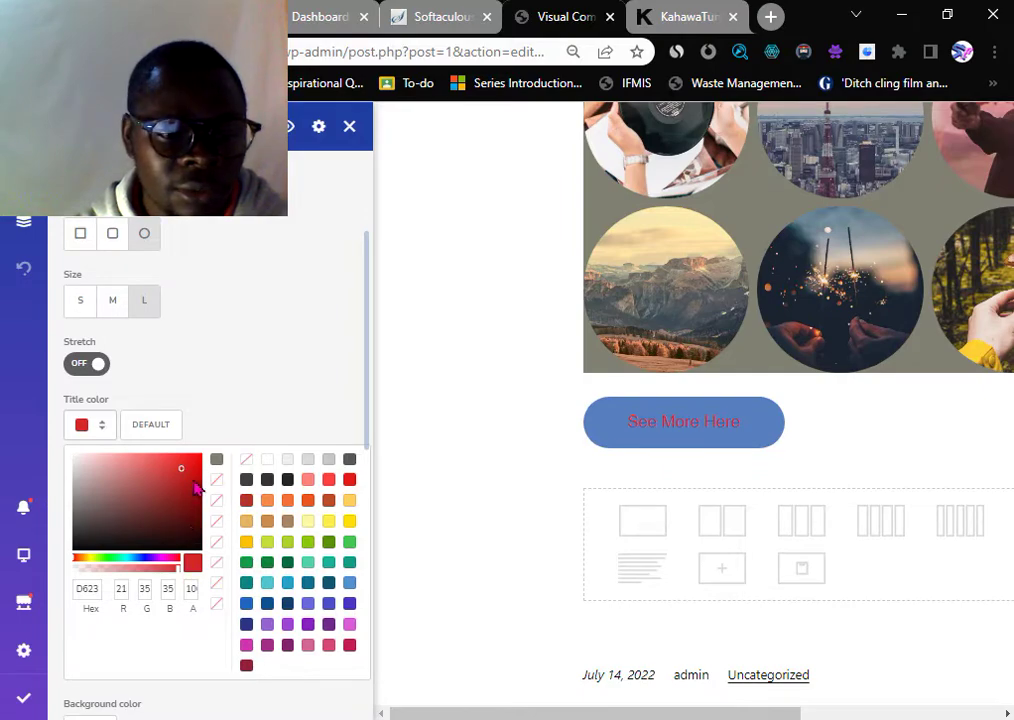
{"action": "left_click", "coordinate": [195, 474]}
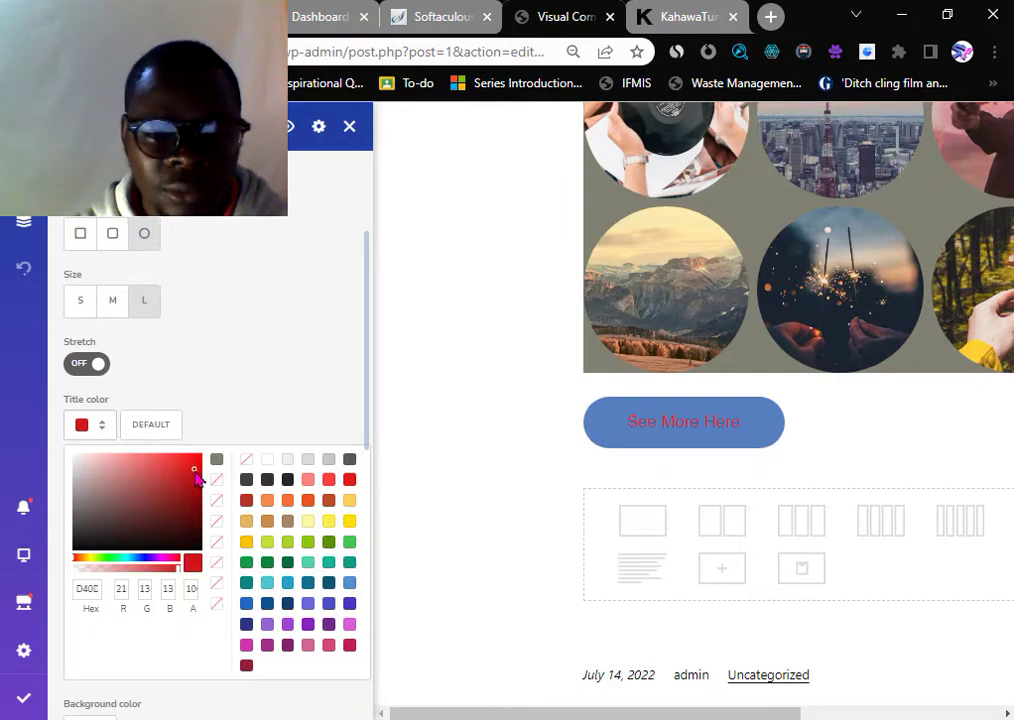
{"action": "left_click", "coordinate": [166, 558]}
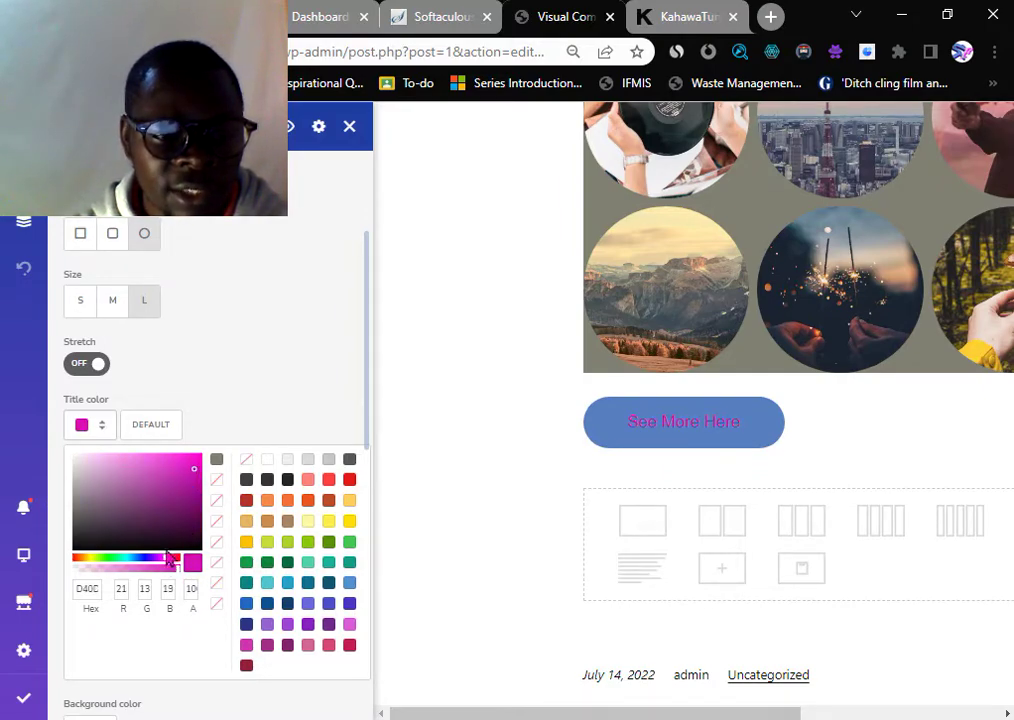
{"action": "left_click", "coordinate": [181, 494]}
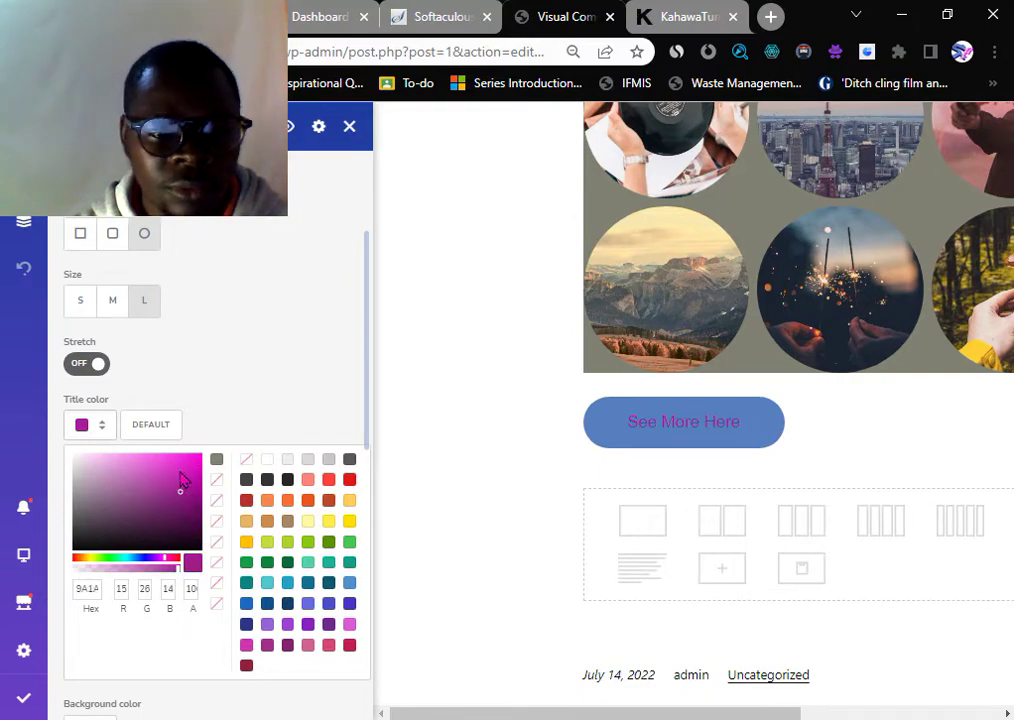
{"action": "left_click", "coordinate": [186, 468]}
{"action": "left_click", "coordinate": [233, 403]}
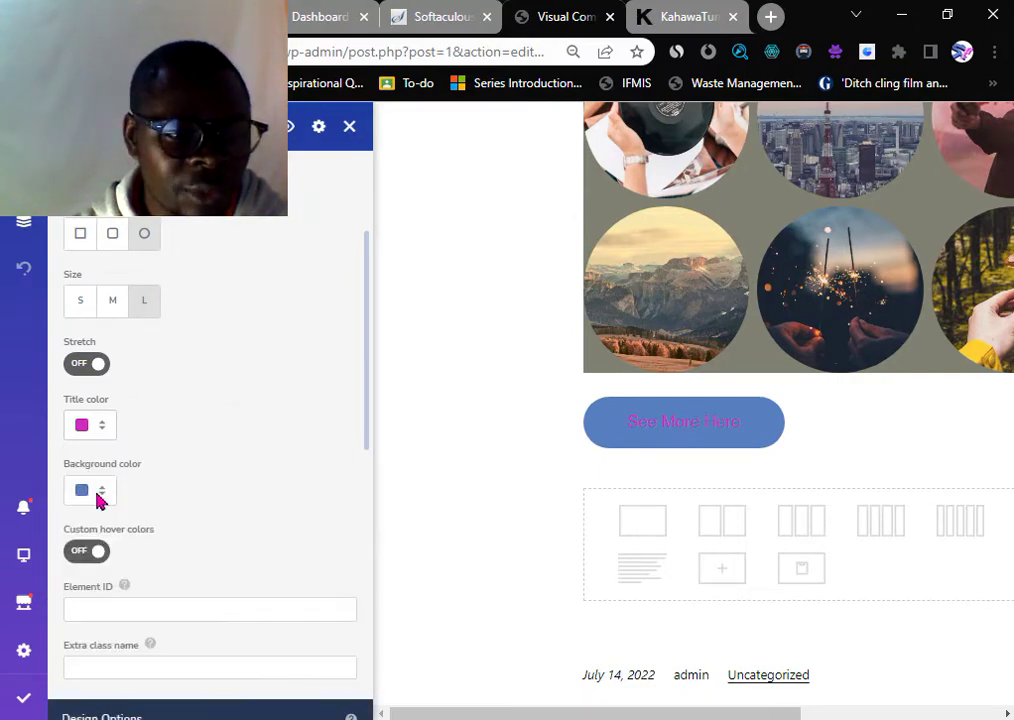
- Give the button an orange background colour
{"action": "left_click", "coordinate": [82, 491]}
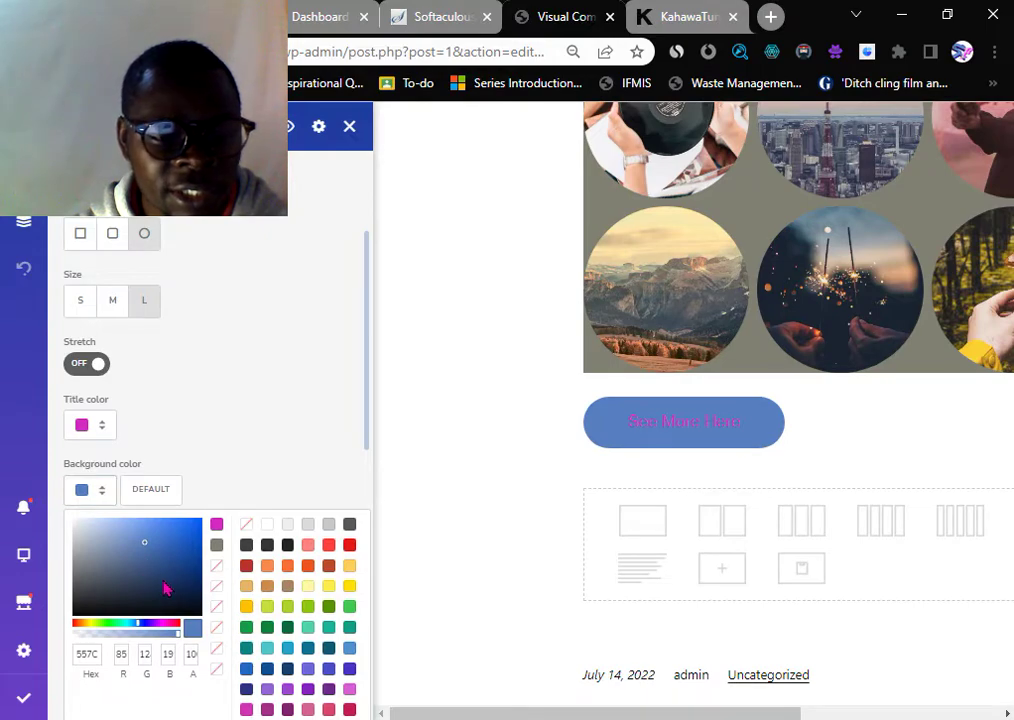
{"action": "left_click", "coordinate": [268, 567]}
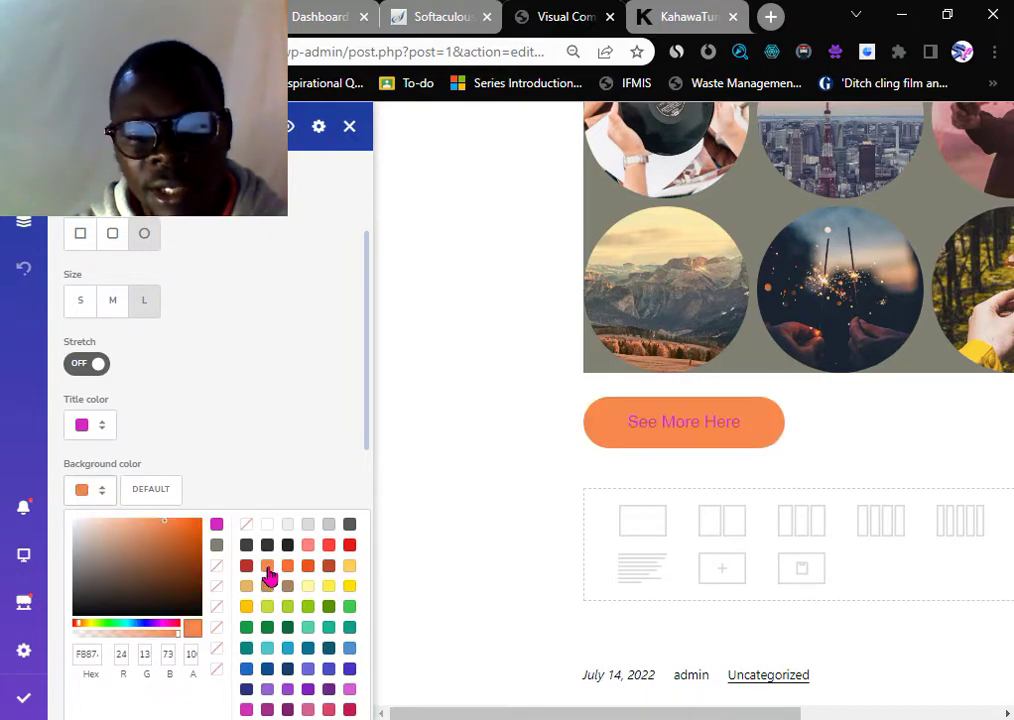
{"action": "left_click", "coordinate": [278, 446]}
{"action": "scroll", "coordinate": [217, 500], "scroll_direction": "down", "scroll_amount": 1}
{"action": "scroll", "coordinate": [215, 502], "scroll_direction": "down", "scroll_amount": 2}
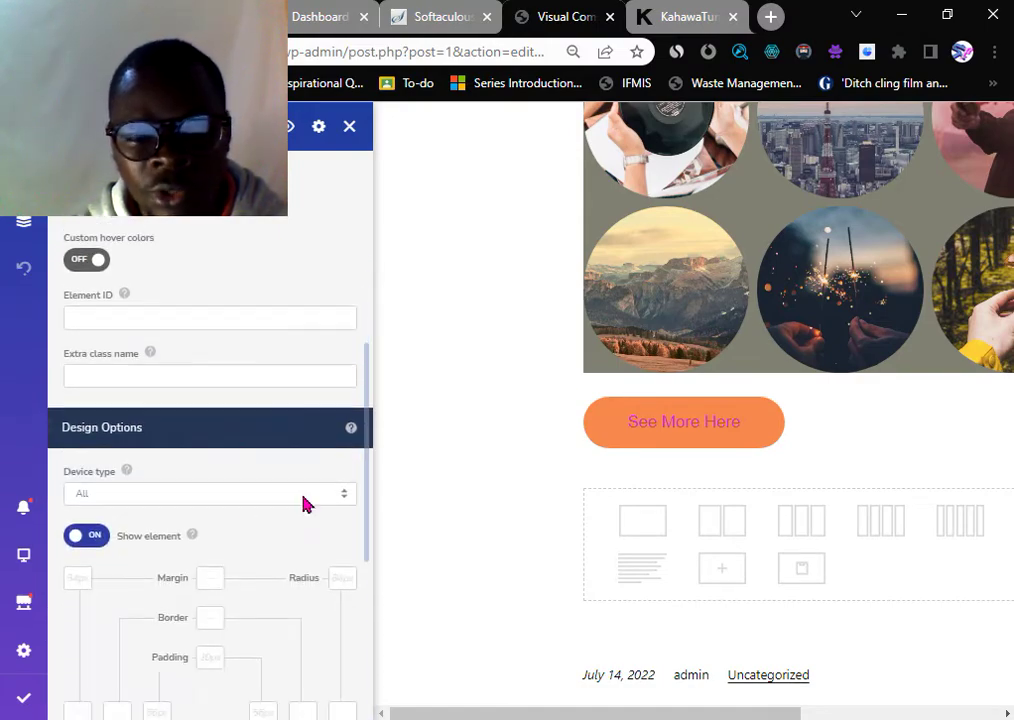
- Close the Basic Button settings panel and scroll back up to the circular gallery
{"action": "scroll", "coordinate": [531, 462], "scroll_direction": "down", "scroll_amount": 1}
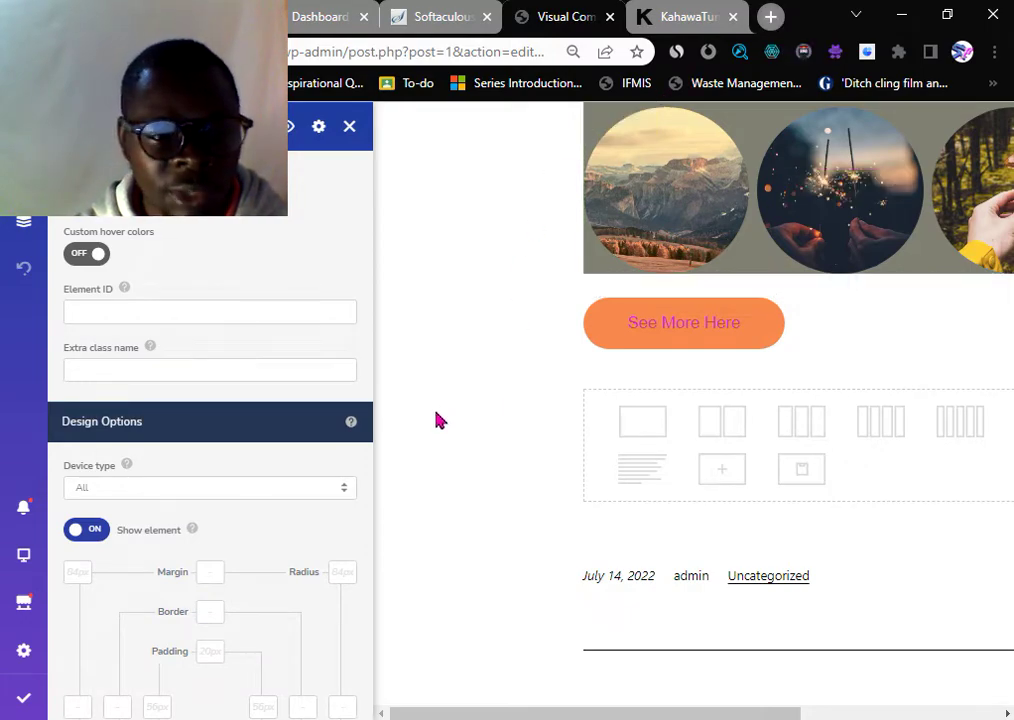
{"action": "scroll", "coordinate": [190, 420], "scroll_direction": "down", "scroll_amount": 5}
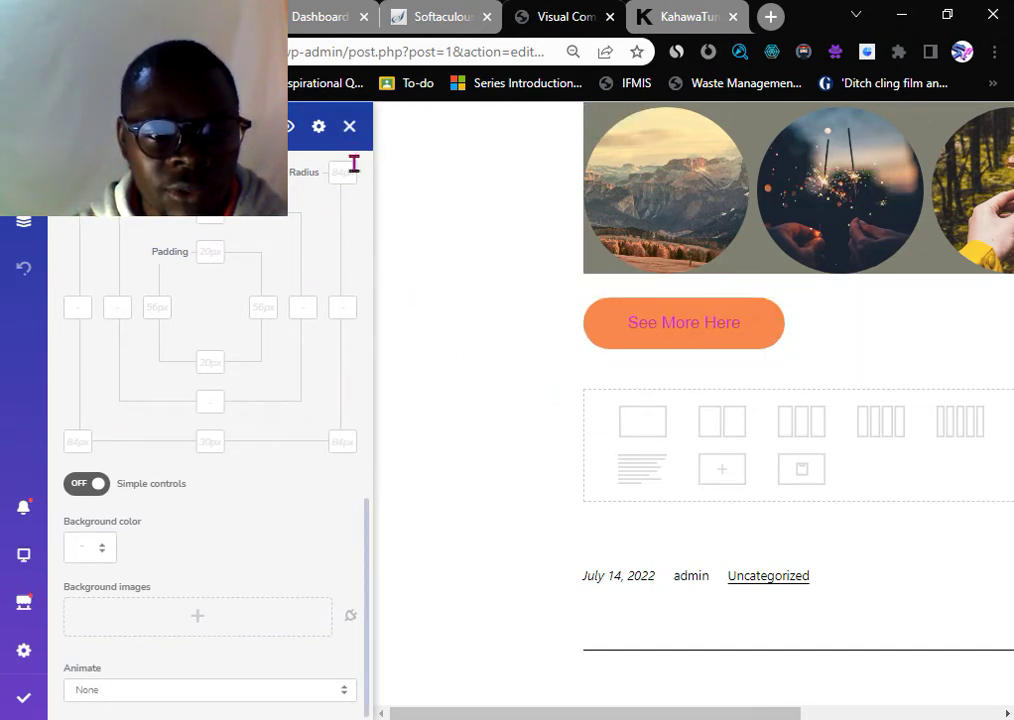
{"action": "scroll", "coordinate": [354, 155], "scroll_direction": "up", "scroll_amount": 2}
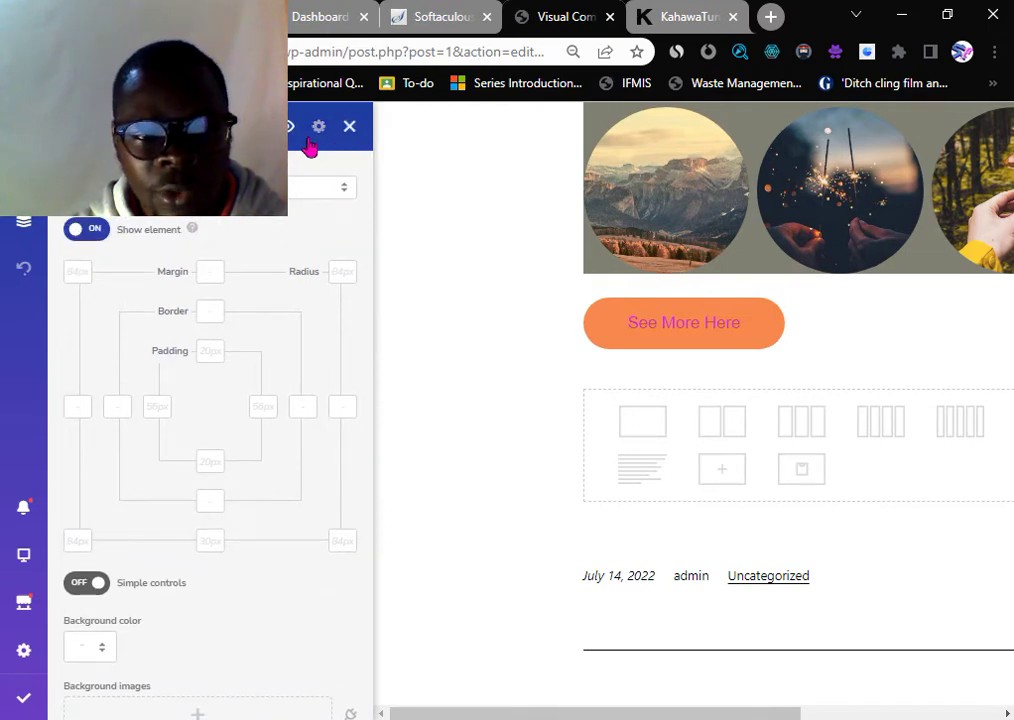
{"action": "scroll", "coordinate": [330, 287], "scroll_direction": "up", "scroll_amount": 6}
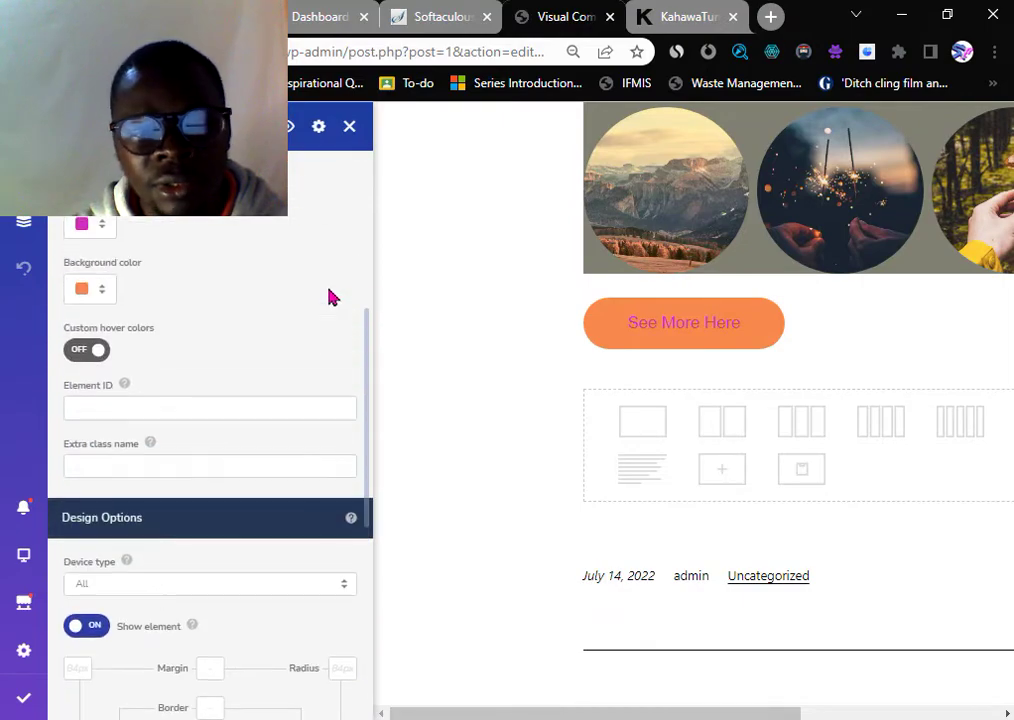
{"action": "scroll", "coordinate": [333, 252], "scroll_direction": "up", "scroll_amount": 2}
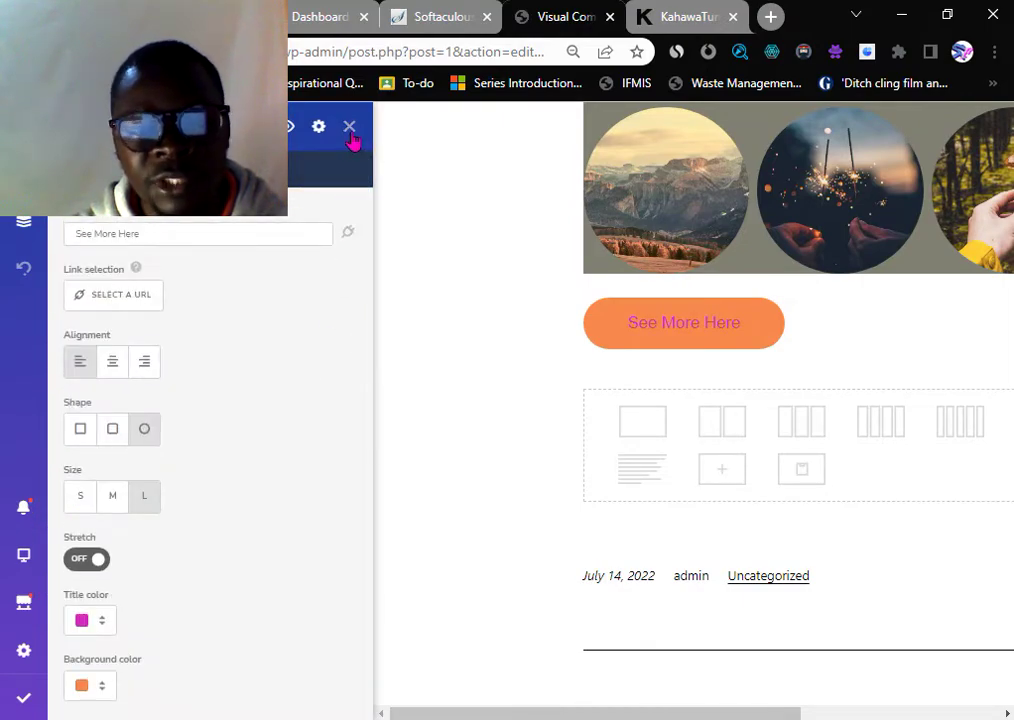
{"action": "left_click", "coordinate": [350, 130]}
{"action": "scroll", "coordinate": [440, 440], "scroll_direction": "up", "scroll_amount": 3}
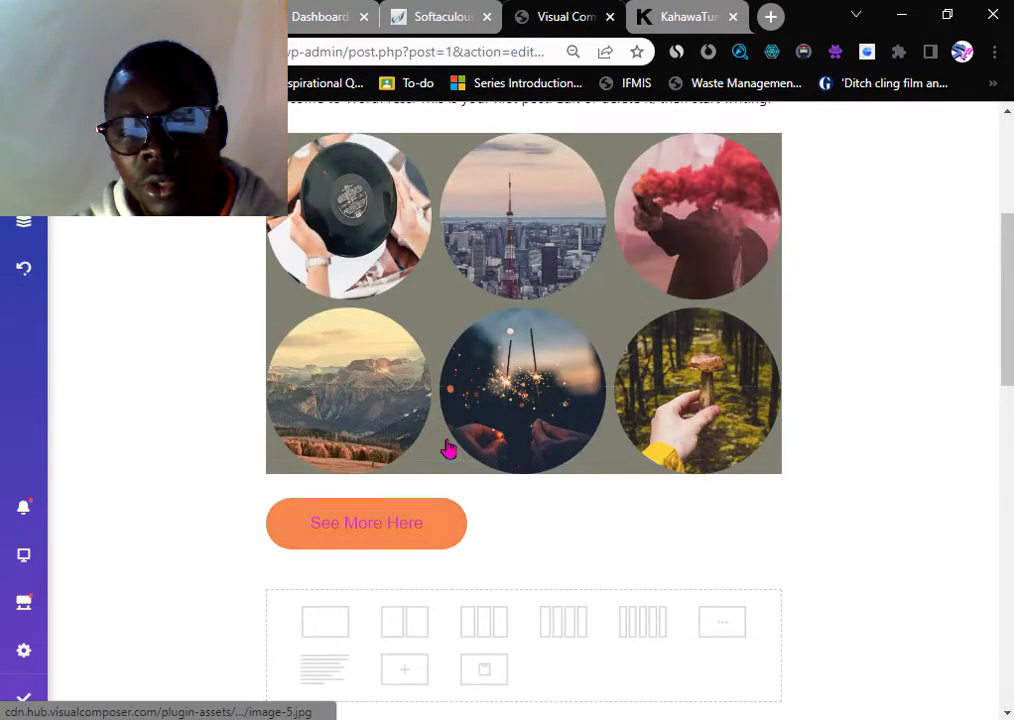
{"action": "scroll", "coordinate": [448, 450], "scroll_direction": "up", "scroll_amount": 4}
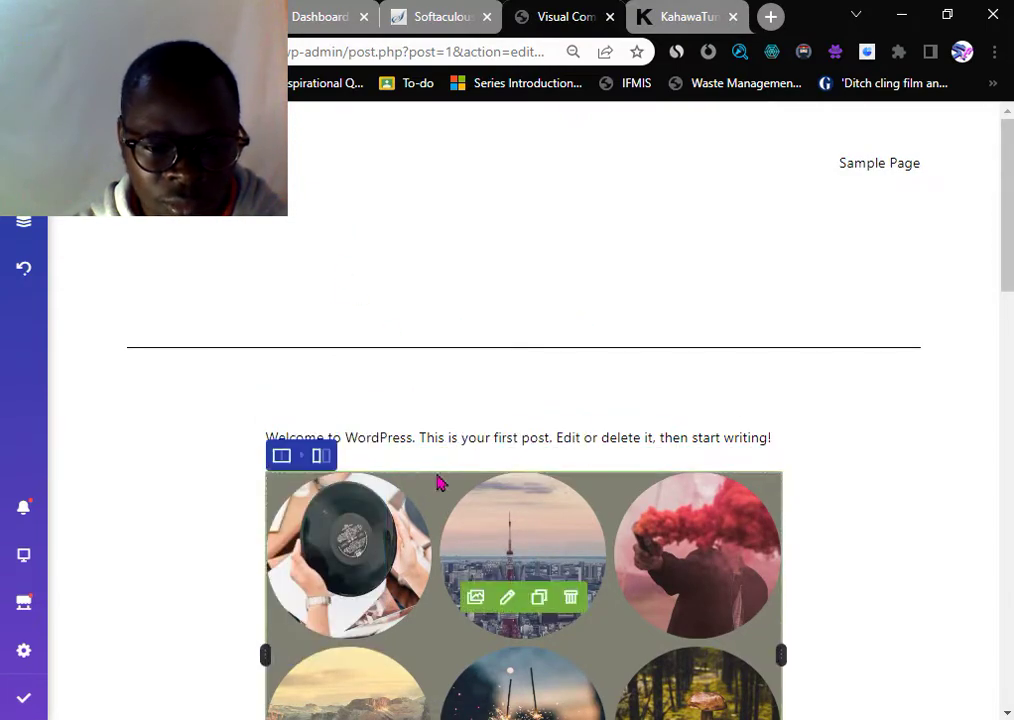
{"action": "scroll", "coordinate": [441, 483], "scroll_direction": "down", "scroll_amount": 1}
- Delete the Welcome to WordPress text block and add a new Text Block in its place
{"action": "left_click", "coordinate": [433, 338]}
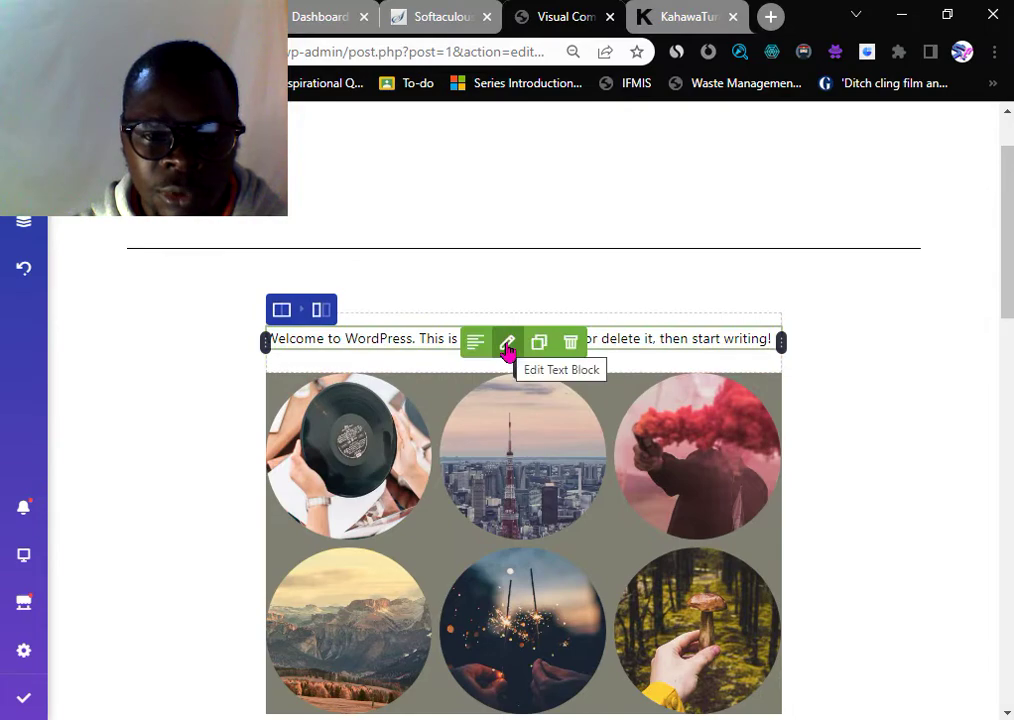
{"action": "left_click", "coordinate": [575, 346]}
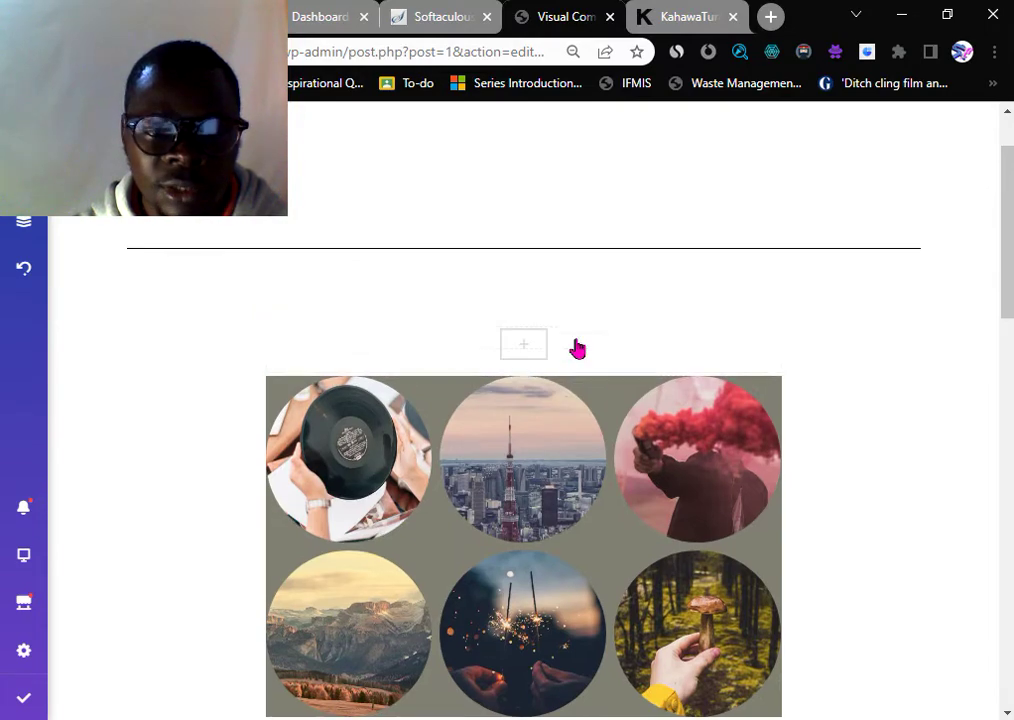
{"action": "left_click", "coordinate": [522, 350]}
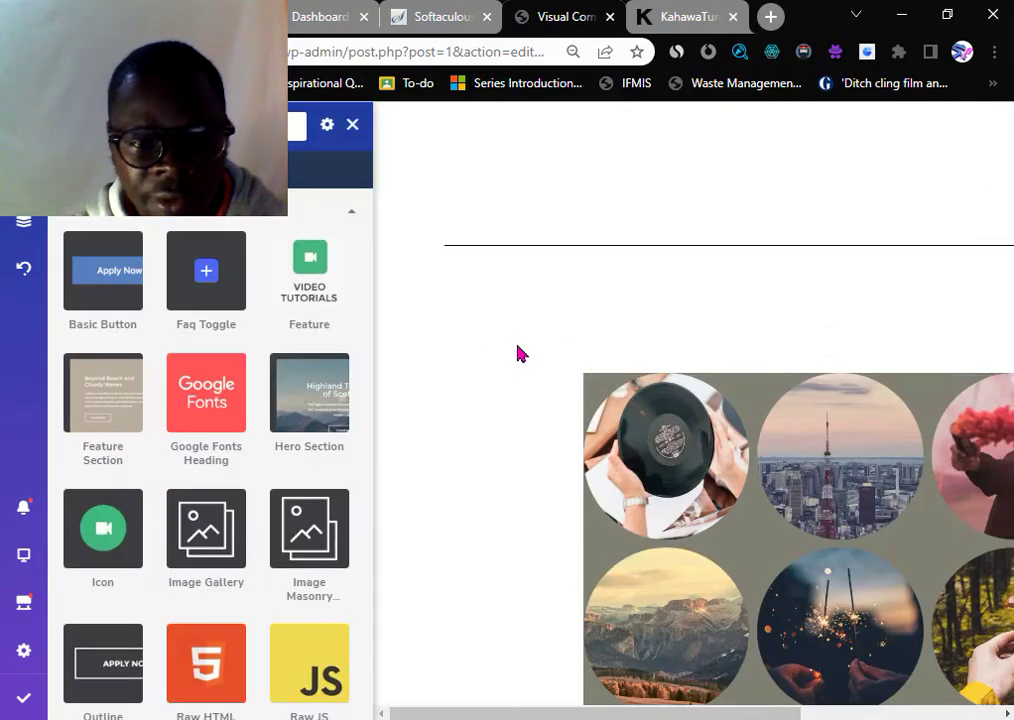
{"action": "mouse_move", "coordinate": [193, 307]}
{"action": "scroll", "coordinate": [163, 431], "scroll_direction": "down", "scroll_amount": 6}
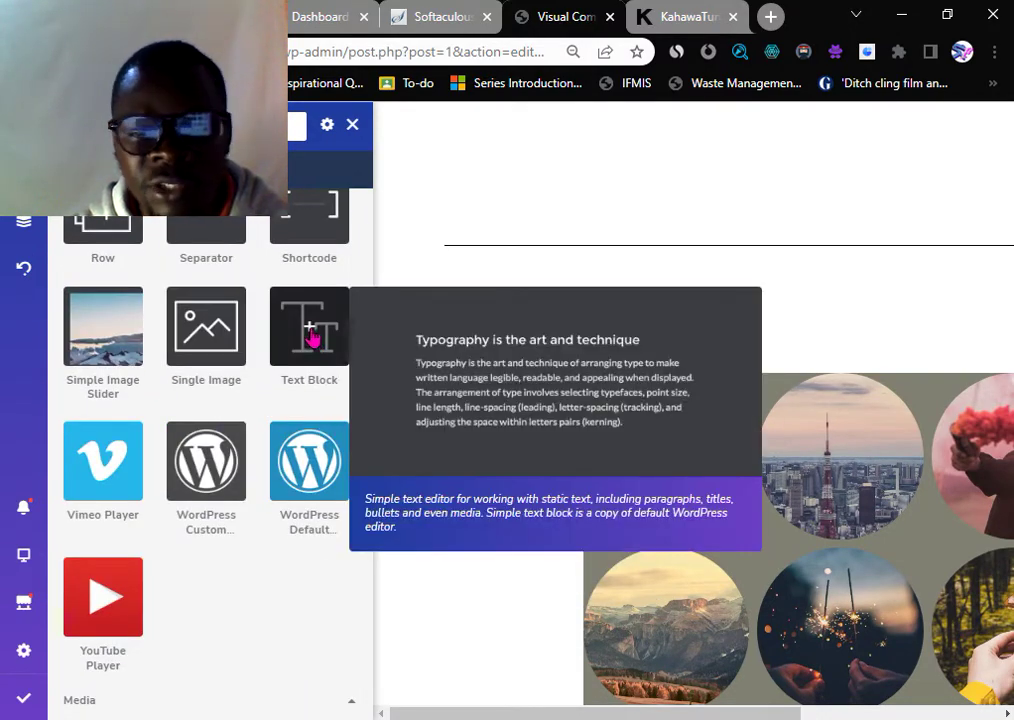
{"action": "left_click", "coordinate": [312, 338]}
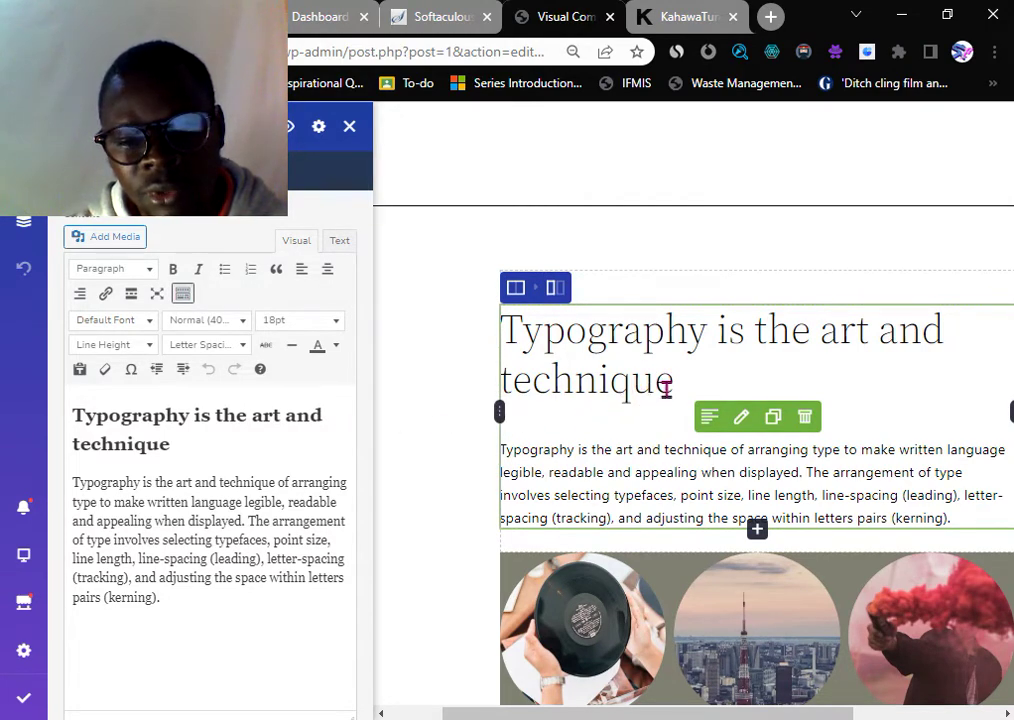
- Retype the sample heading as 'Welcome to My Blog' and centre it
{"action": "left_click_drag", "start_coordinate": [636, 389], "coordinate": [598, 366]}
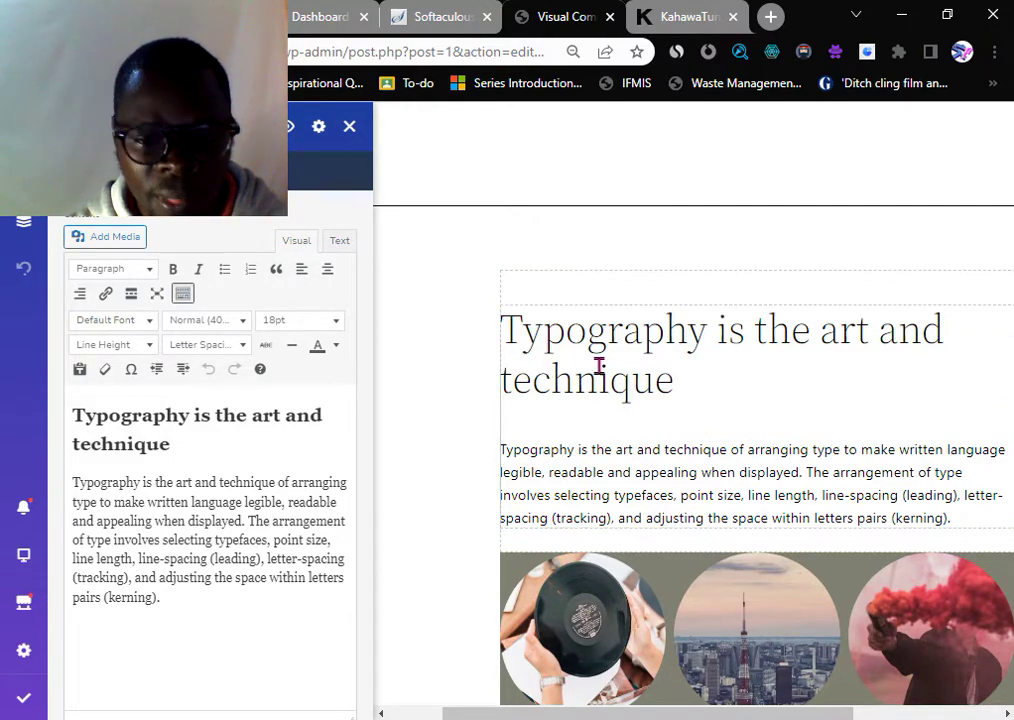
{"action": "triple_click", "coordinate": [70, 421]}
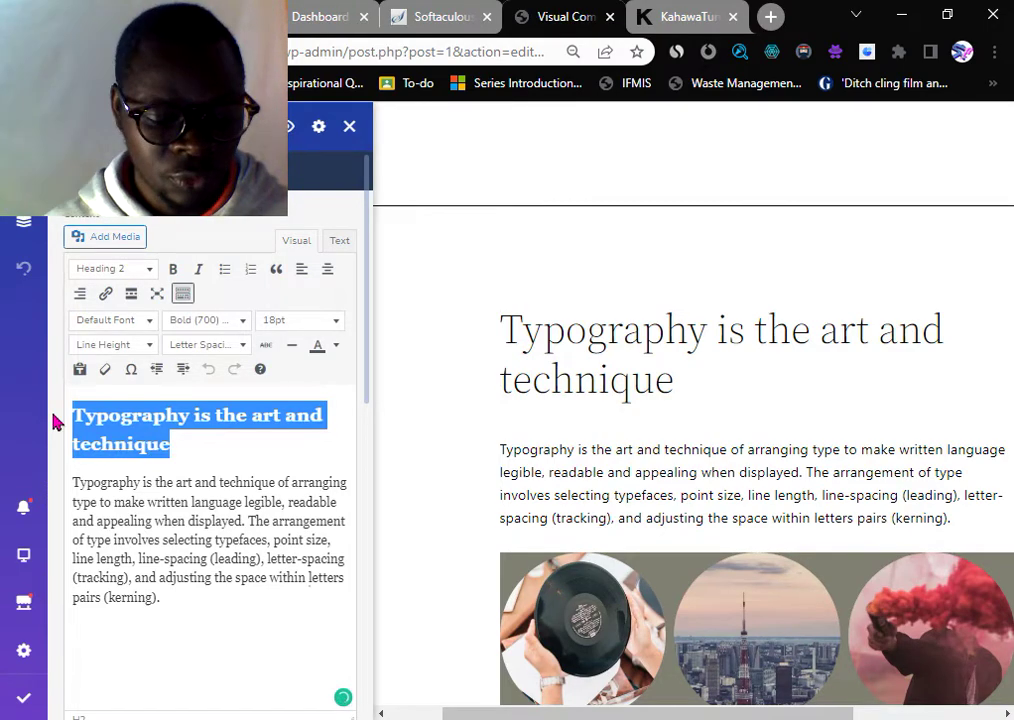
{"action": "type", "text": "Welco"}
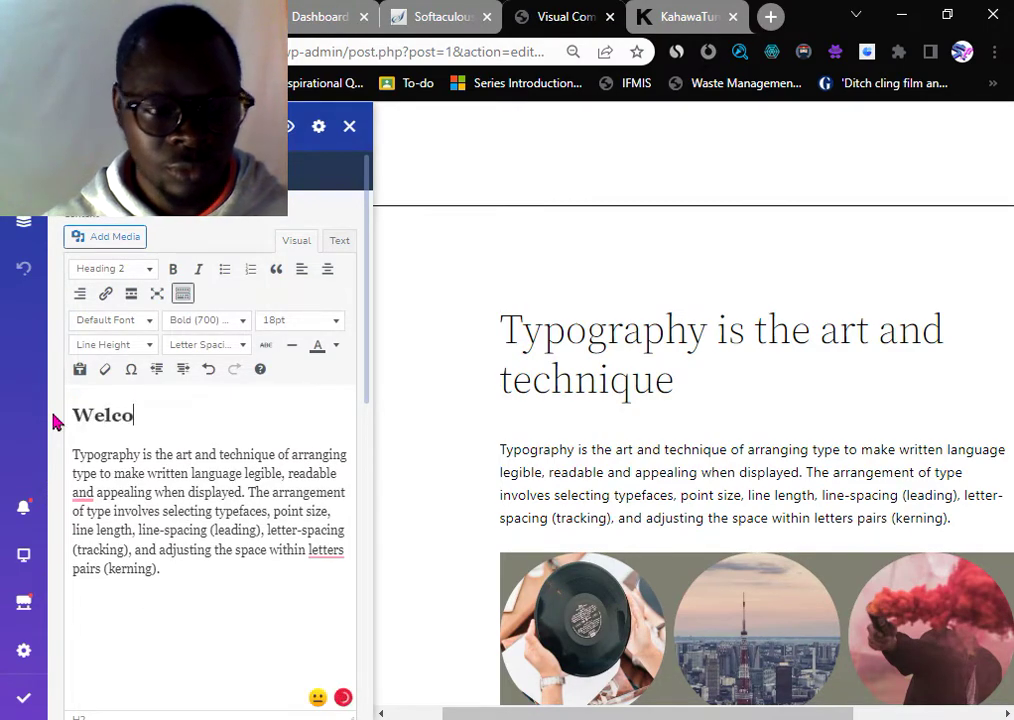
{"action": "type", "text": "me to "}
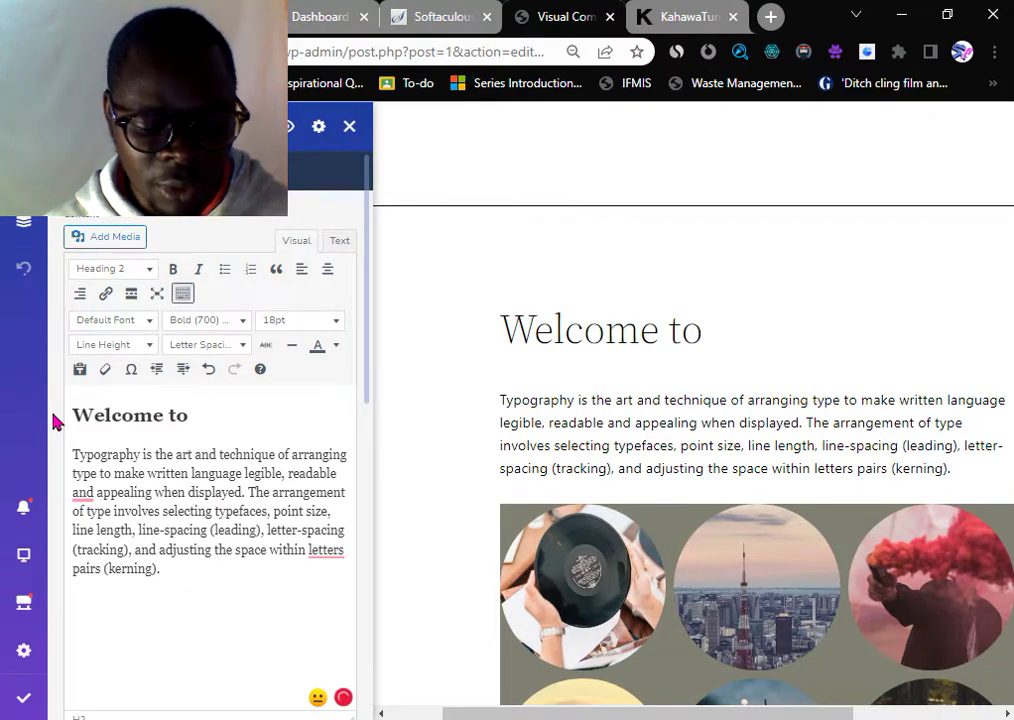
{"action": "type", "text": "My Blog"}
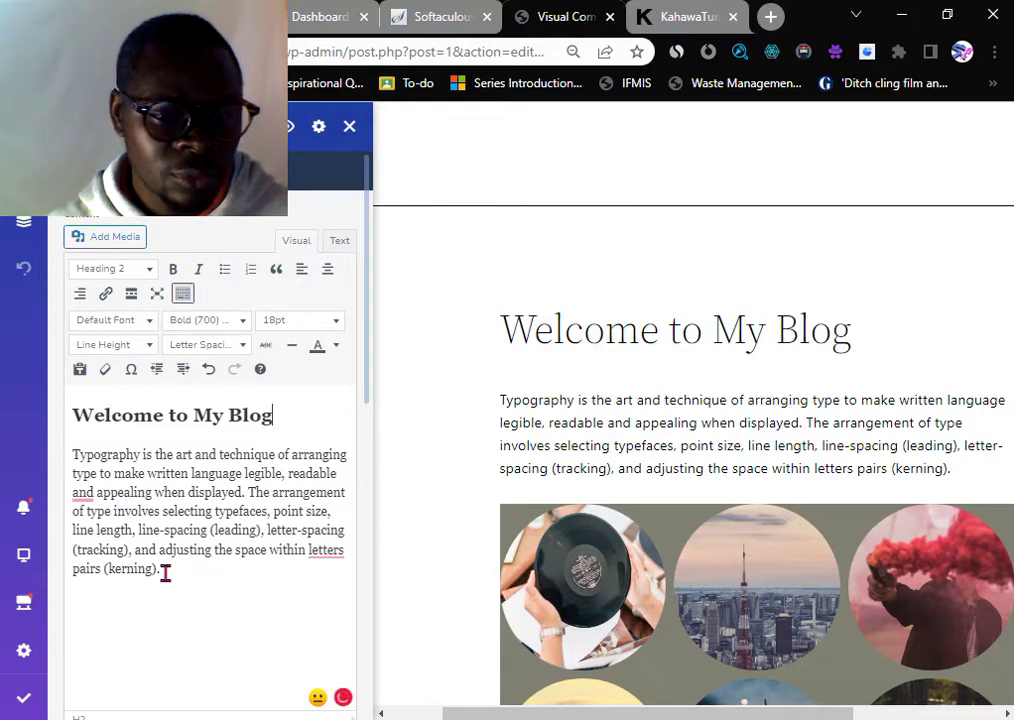
{"action": "left_click_drag", "start_coordinate": [162, 569], "coordinate": [66, 478]}
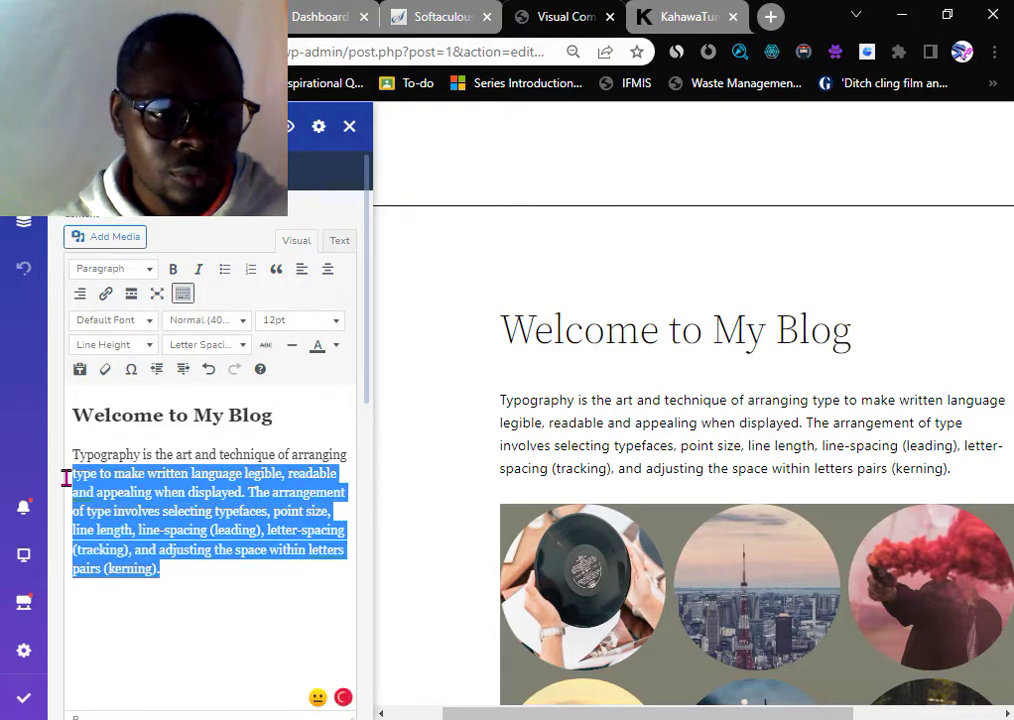
{"action": "left_click", "coordinate": [150, 418]}
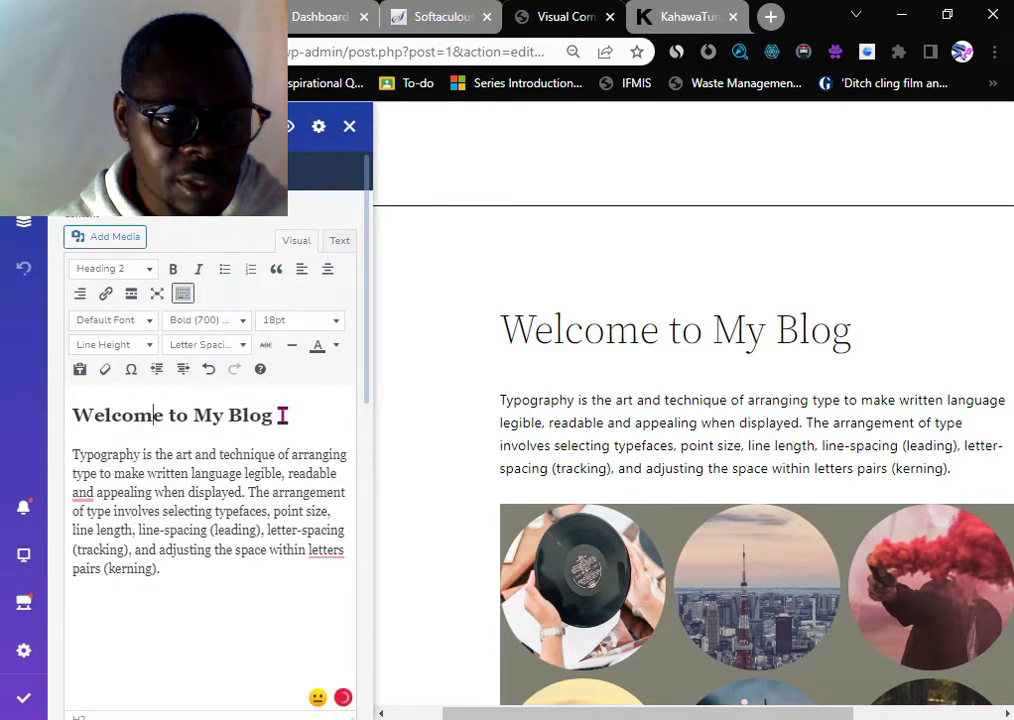
{"action": "left_click_drag", "start_coordinate": [284, 416], "coordinate": [70, 414]}
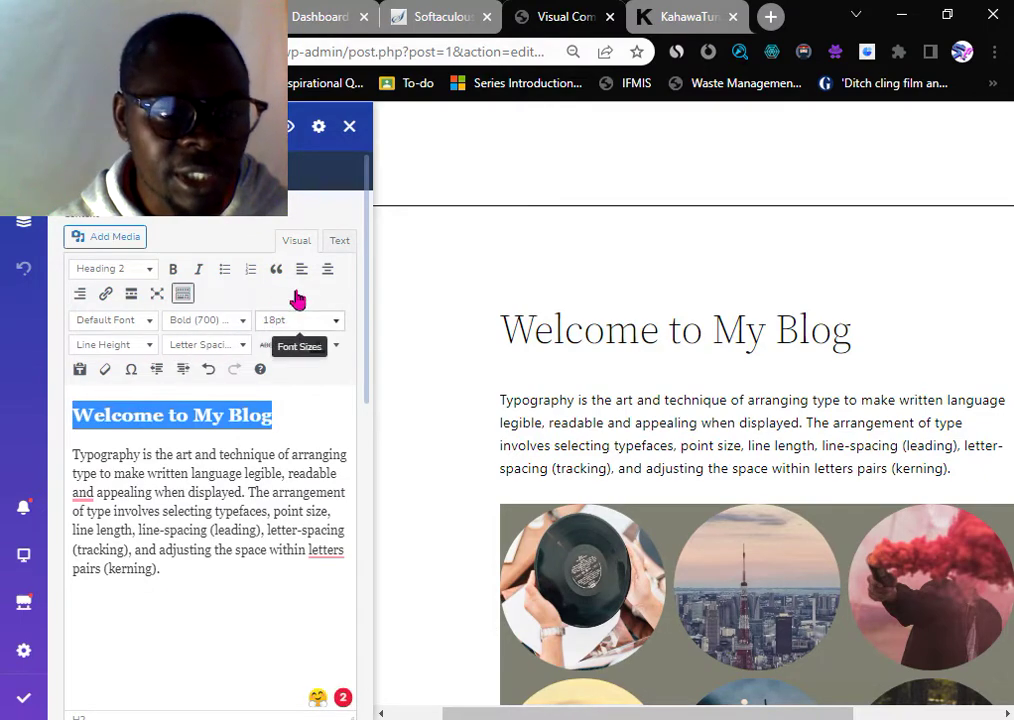
{"action": "left_click", "coordinate": [326, 271]}
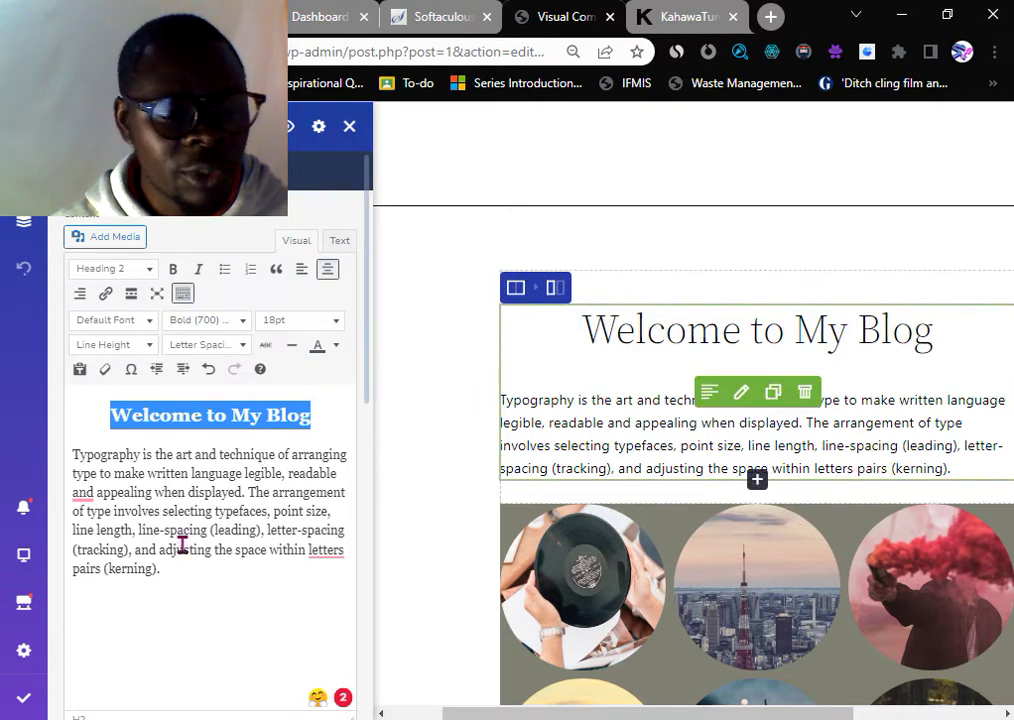
- Clear the sample paragraph beneath the heading, replacing it with centred placeholder text, then deleting it
{"action": "left_click_drag", "start_coordinate": [161, 570], "coordinate": [77, 458]}
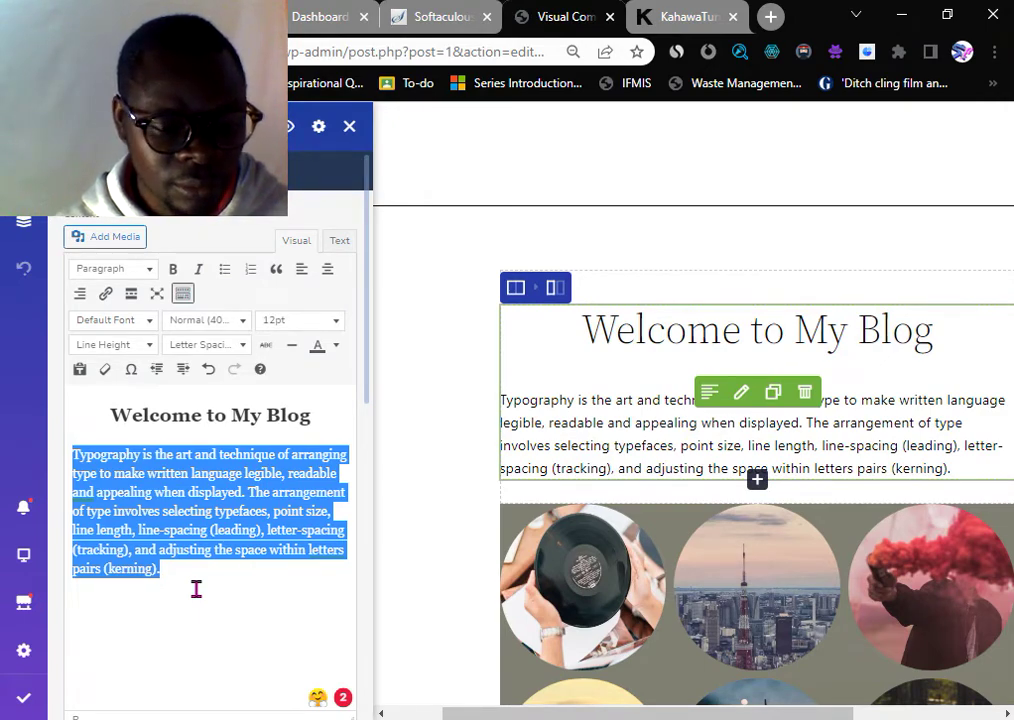
{"action": "type", "text": "xhjshjshjshjsua"}
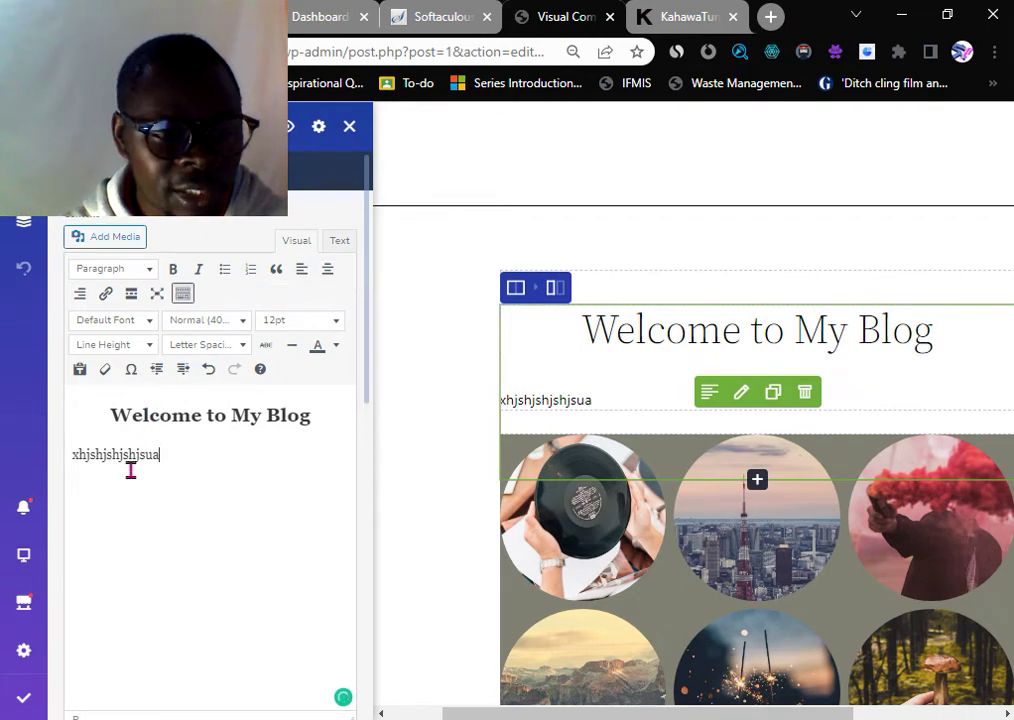
{"action": "left_click", "coordinate": [330, 285]}
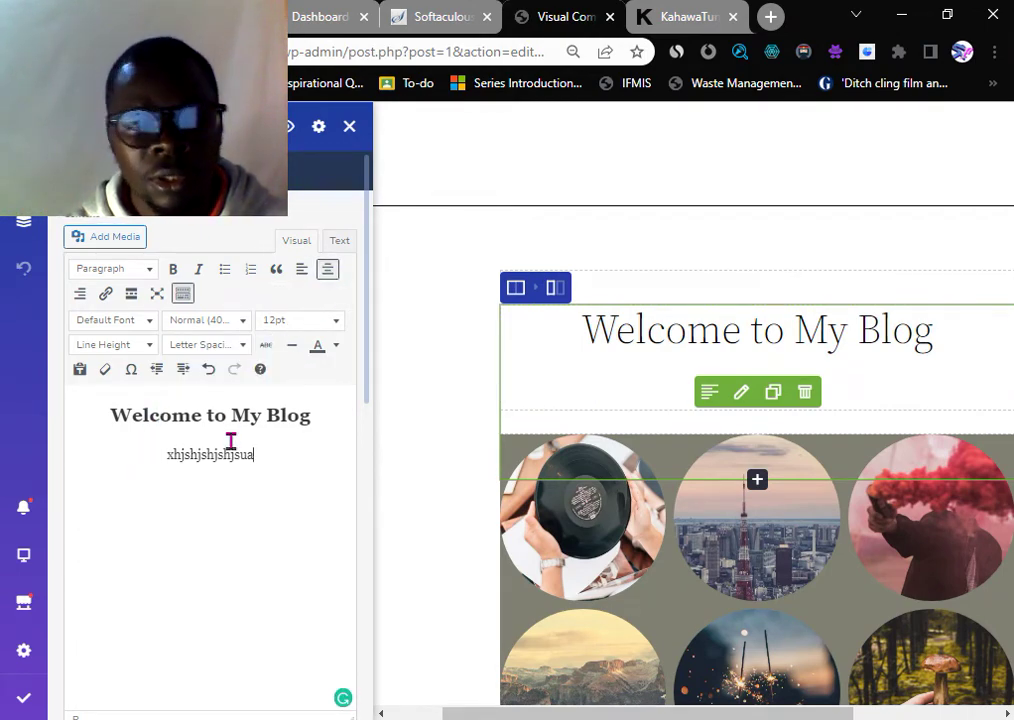
{"action": "left_click_drag", "start_coordinate": [274, 453], "coordinate": [163, 458]}
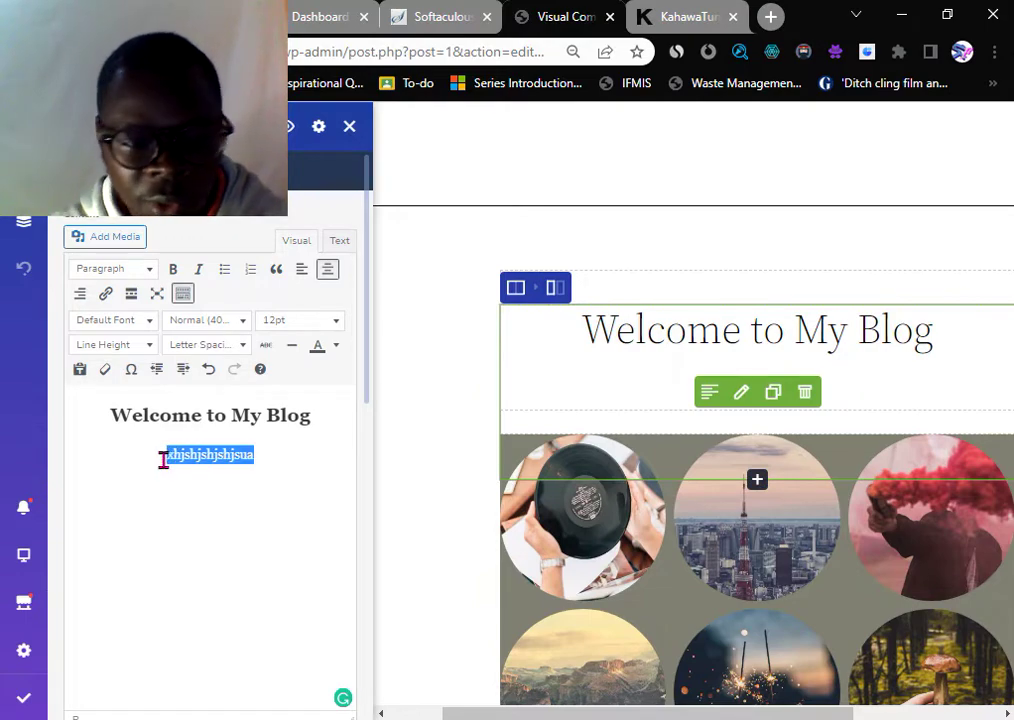
{"action": "key", "text": "BackSpace"}
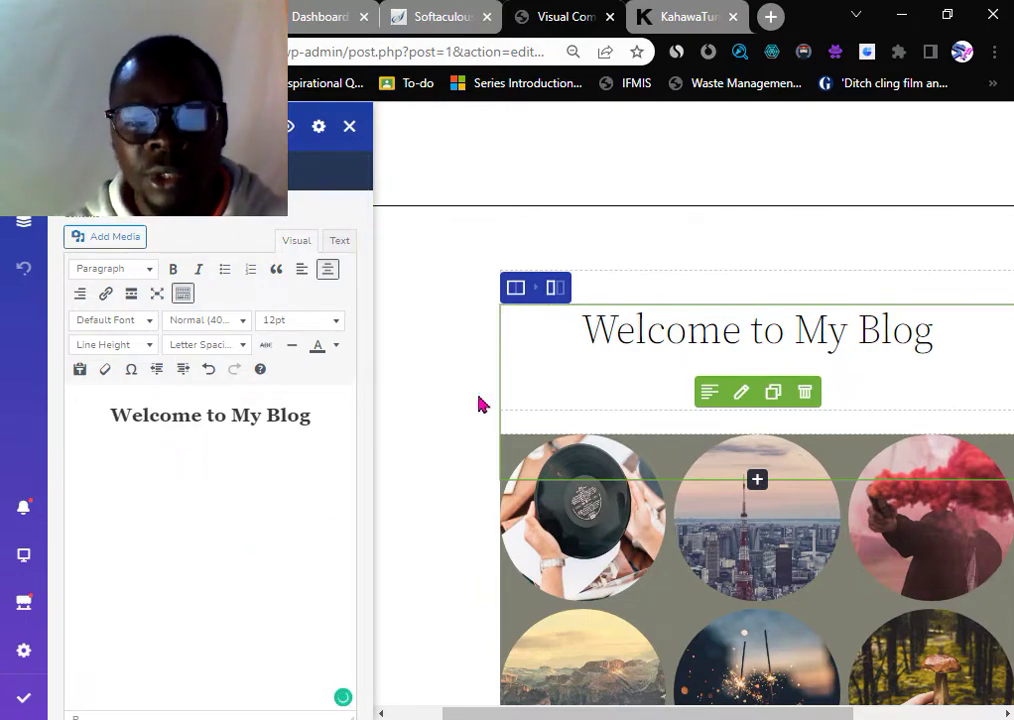
- Make 'Welcome to My Blog' red and bold, leaving it as Heading 2 after trying Heading 1
{"action": "left_click", "coordinate": [310, 415]}
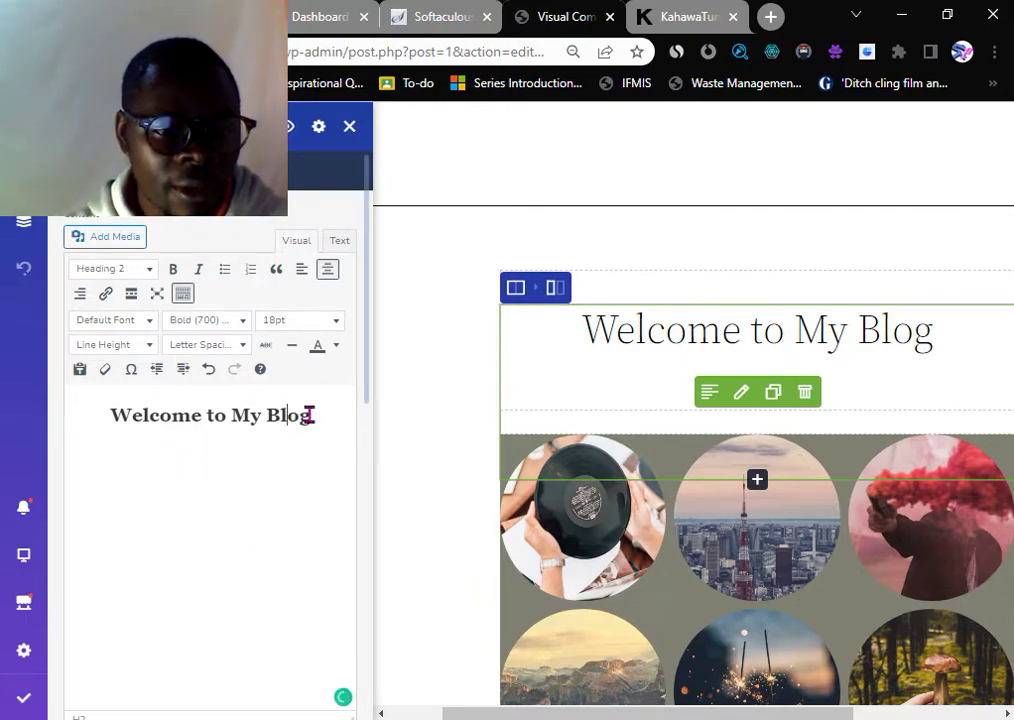
{"action": "left_click_drag", "start_coordinate": [310, 415], "coordinate": [108, 416]}
{"action": "left_click", "coordinate": [336, 346]}
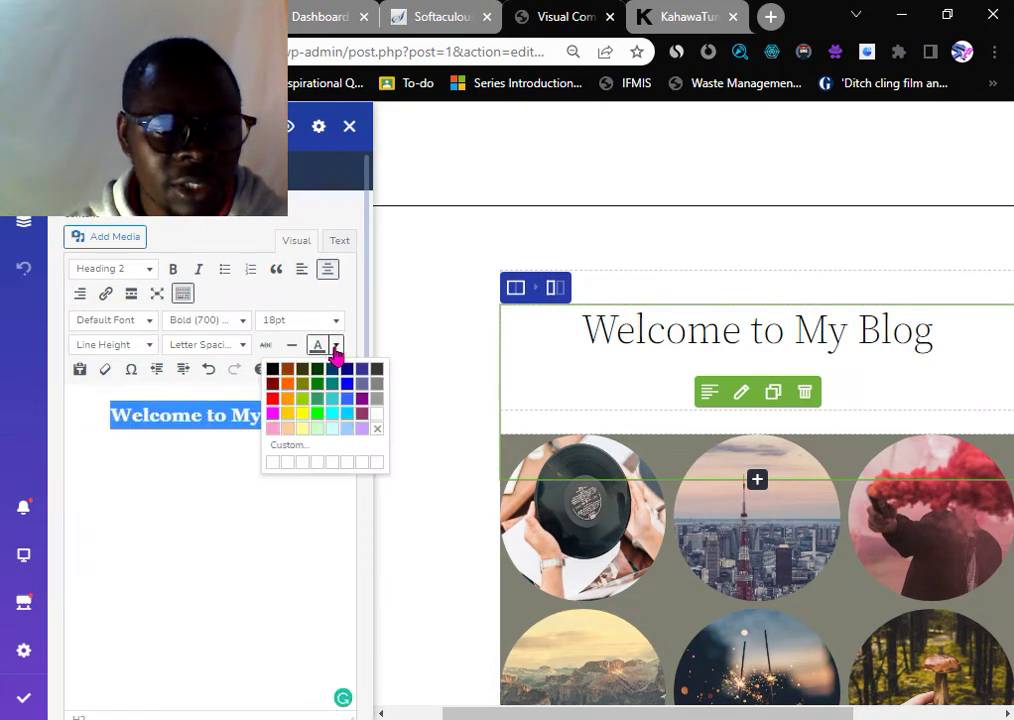
{"action": "left_click", "coordinate": [273, 400]}
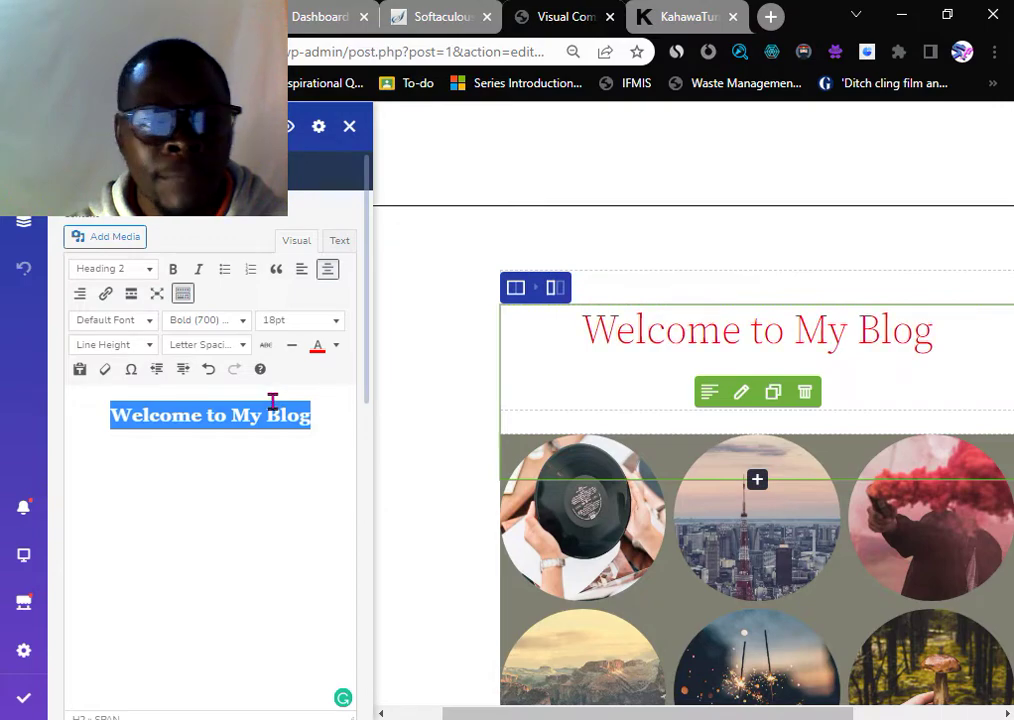
{"action": "left_click", "coordinate": [173, 272]}
{"action": "left_click", "coordinate": [146, 270]}
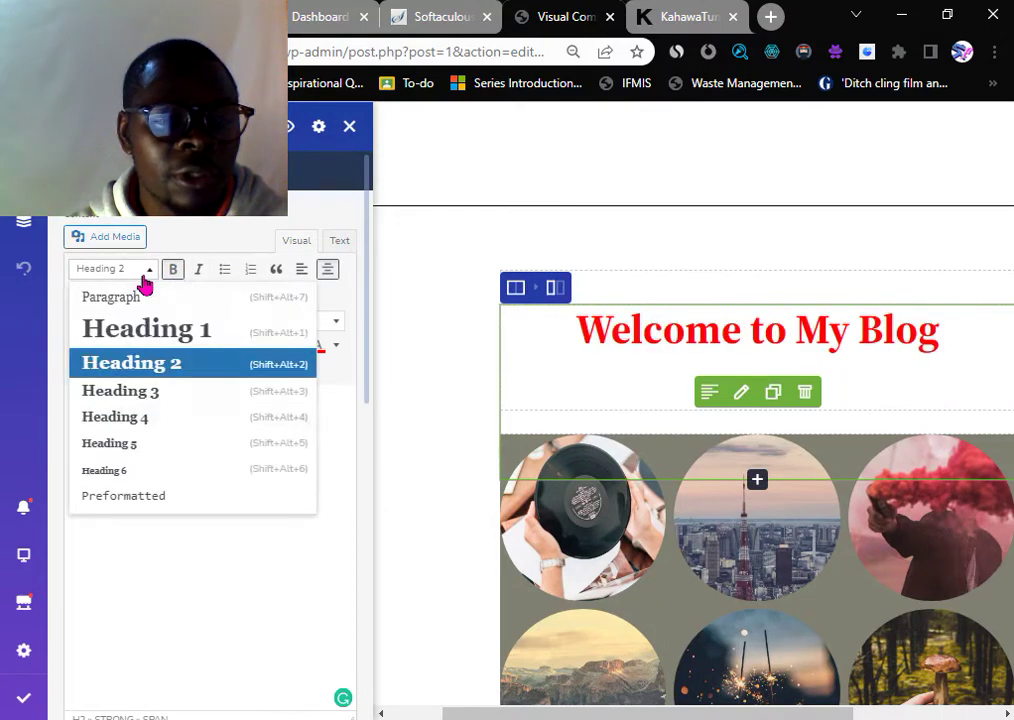
{"action": "left_click", "coordinate": [140, 342]}
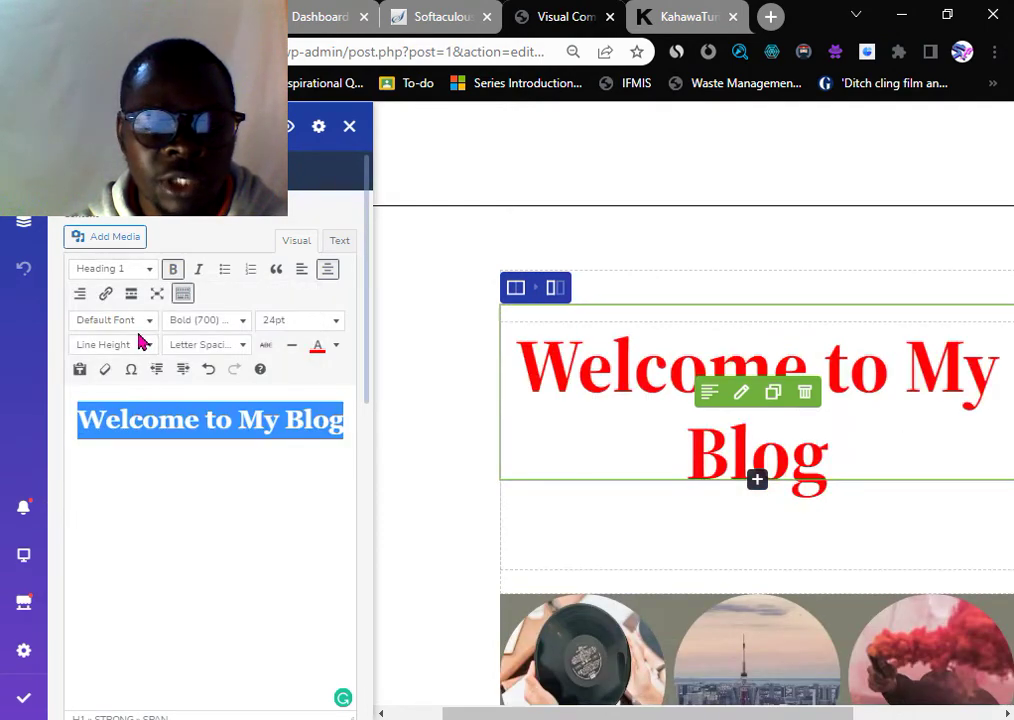
{"action": "left_click", "coordinate": [150, 272]}
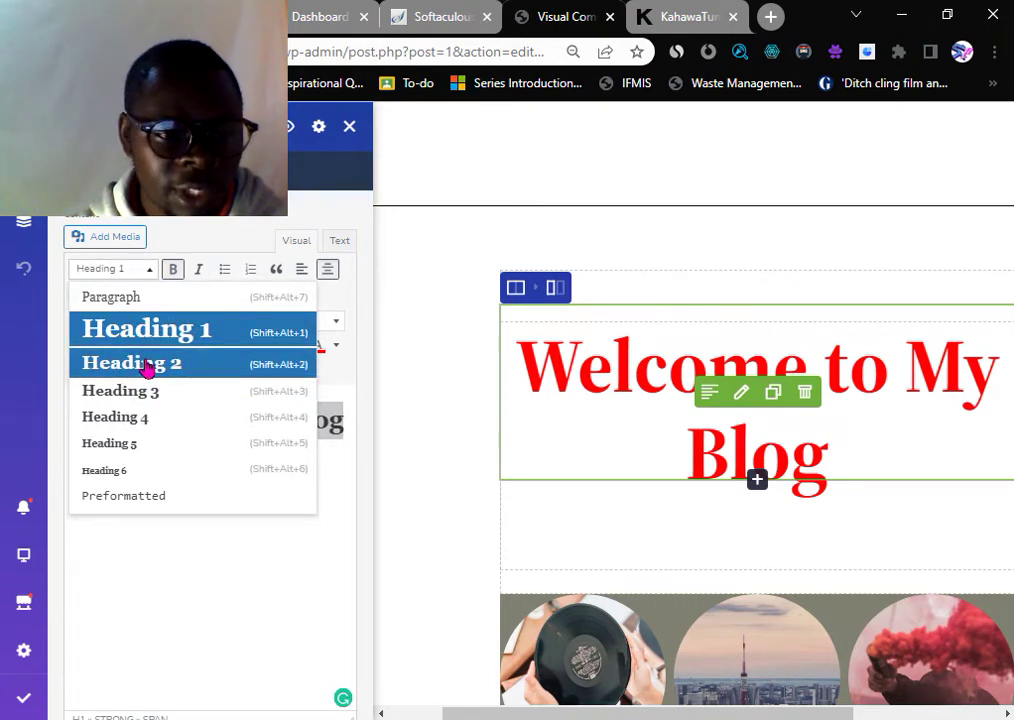
{"action": "left_click", "coordinate": [147, 364]}
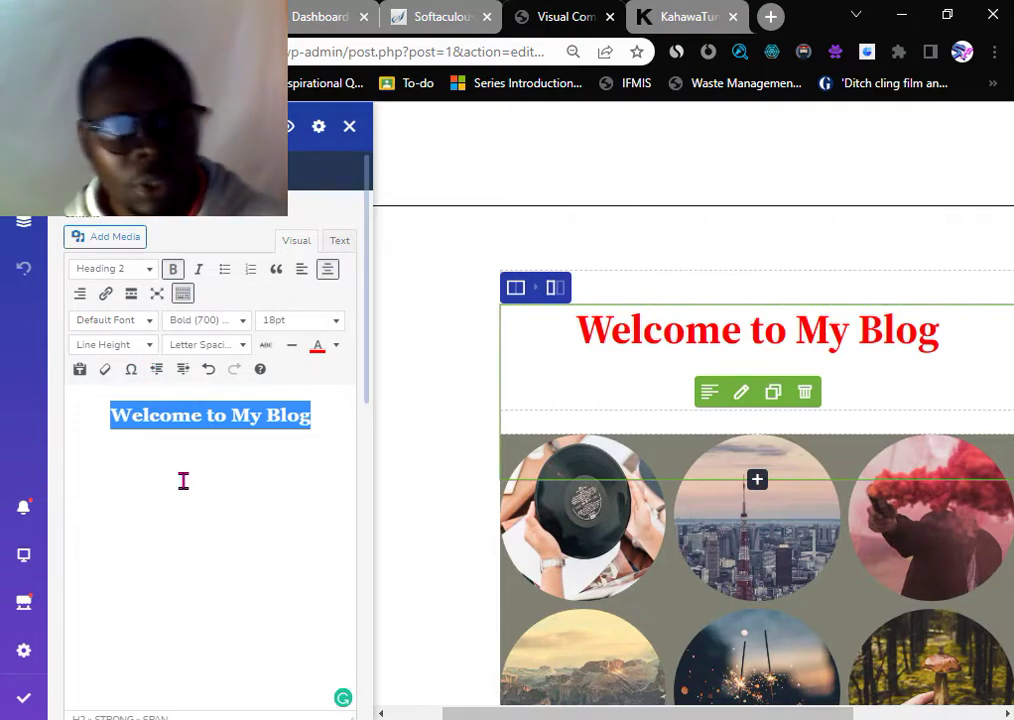
{"action": "left_click", "coordinate": [289, 463]}
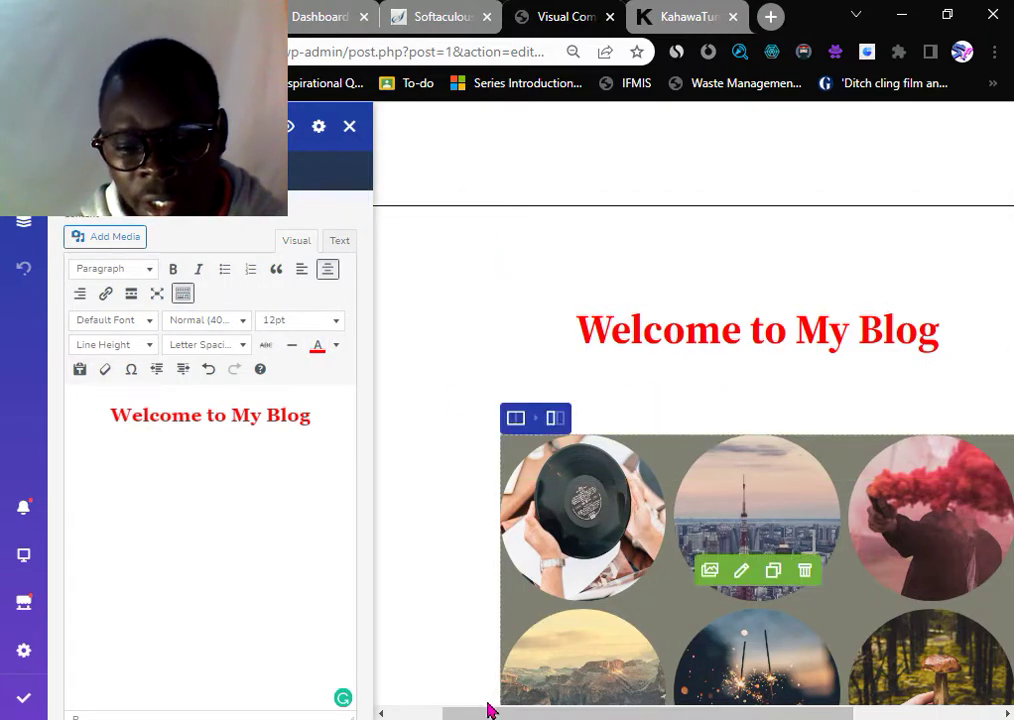
- Dismiss the Add Media window opened from the text editor
{"action": "left_click_drag", "start_coordinate": [487, 708], "coordinate": [615, 693]}
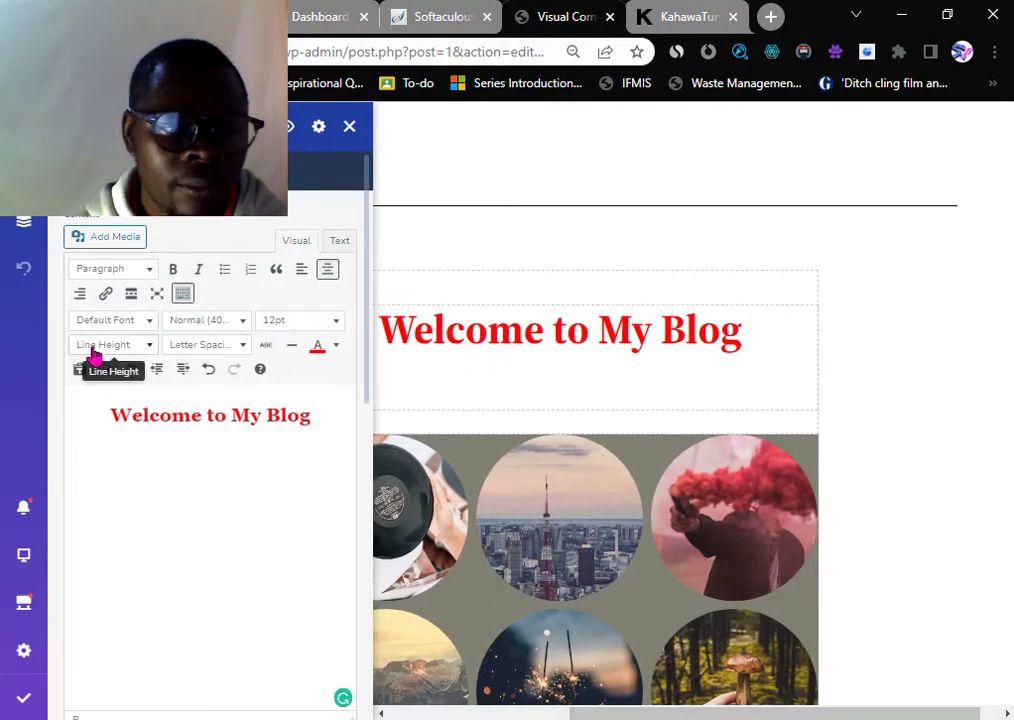
{"action": "left_click", "coordinate": [110, 237]}
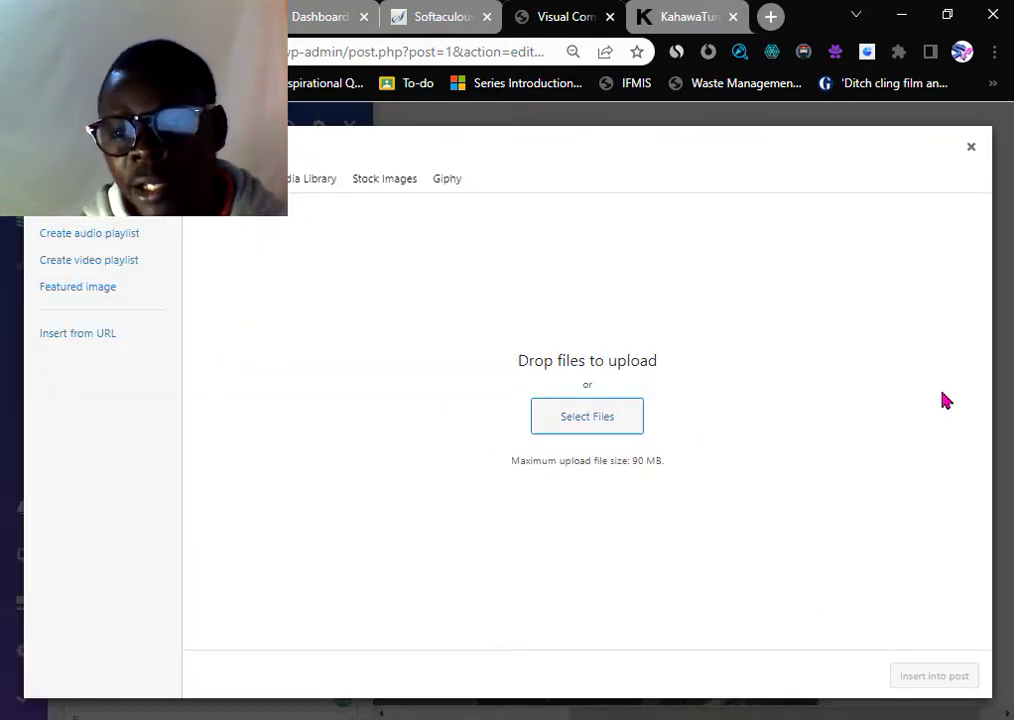
{"action": "left_click", "coordinate": [970, 150]}
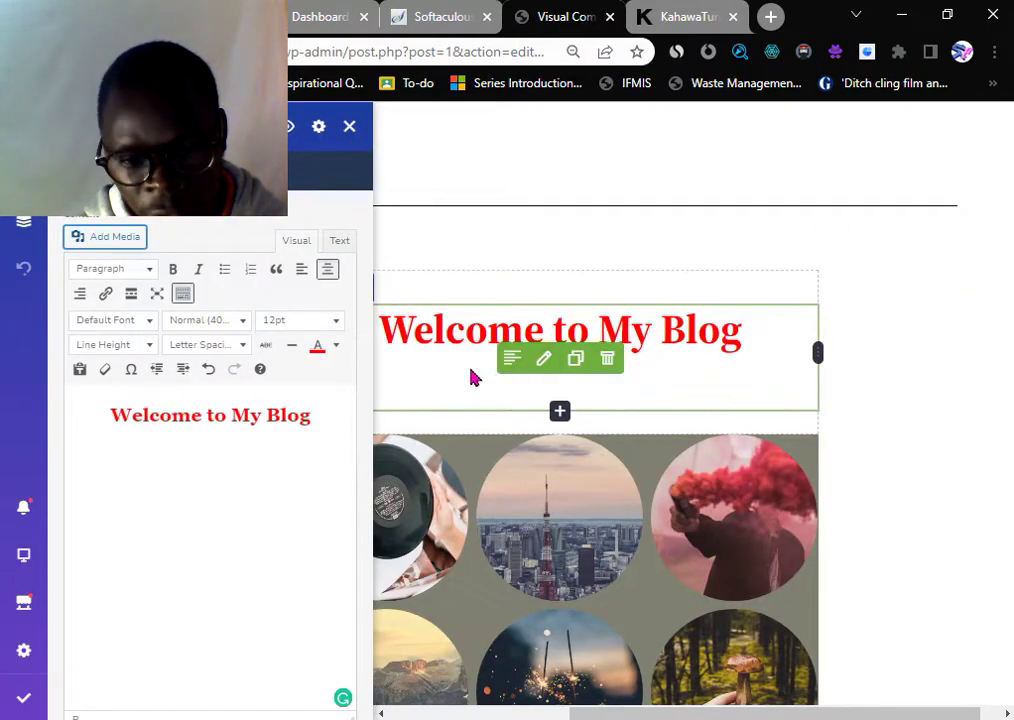
- Close the Text Block settings panel and scroll to the empty area below See More Here
{"action": "scroll", "coordinate": [339, 552], "scroll_direction": "down", "scroll_amount": 3}
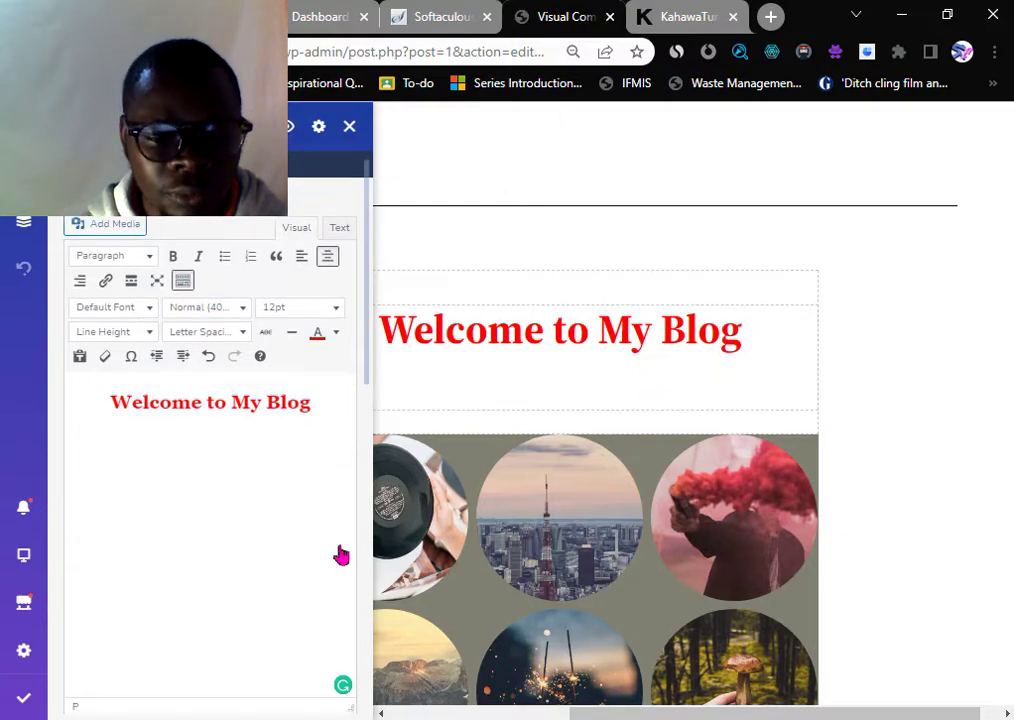
{"action": "scroll", "coordinate": [240, 458], "scroll_direction": "up", "scroll_amount": 3}
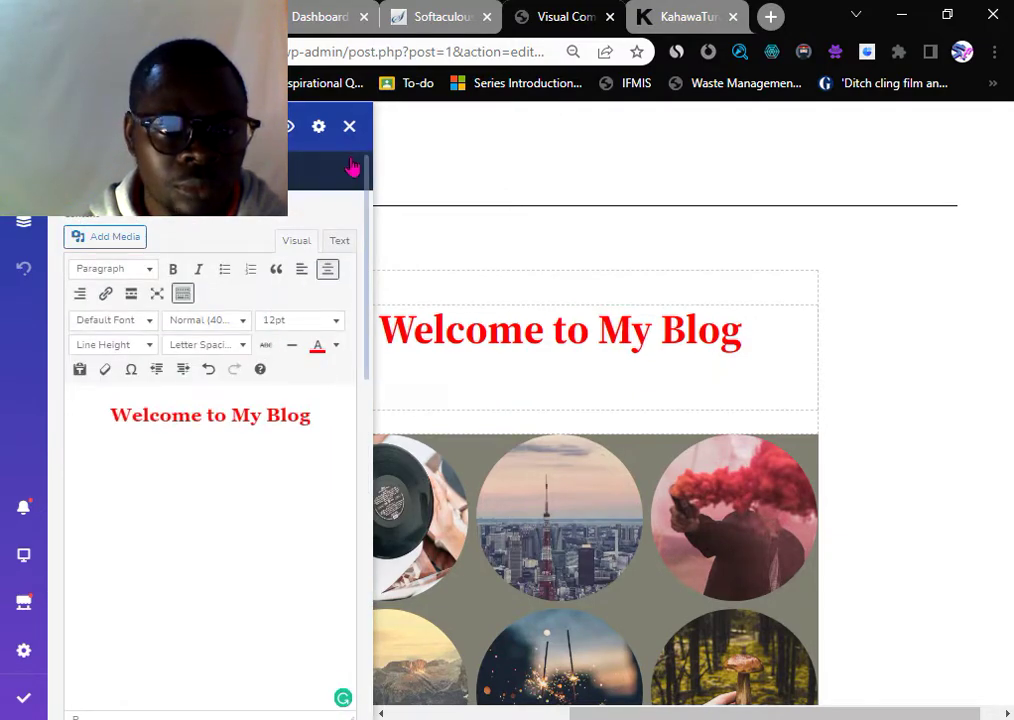
{"action": "left_click", "coordinate": [349, 127]}
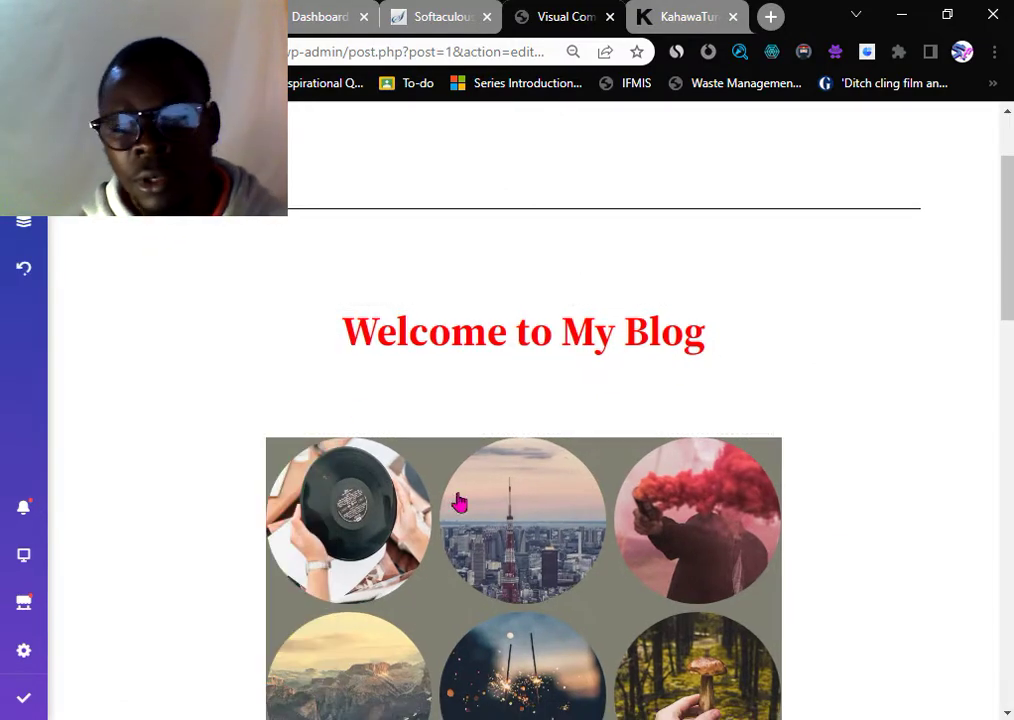
{"action": "scroll", "coordinate": [456, 499], "scroll_direction": "down", "scroll_amount": 4}
{"action": "scroll", "coordinate": [459, 501], "scroll_direction": "down", "scroll_amount": 3}
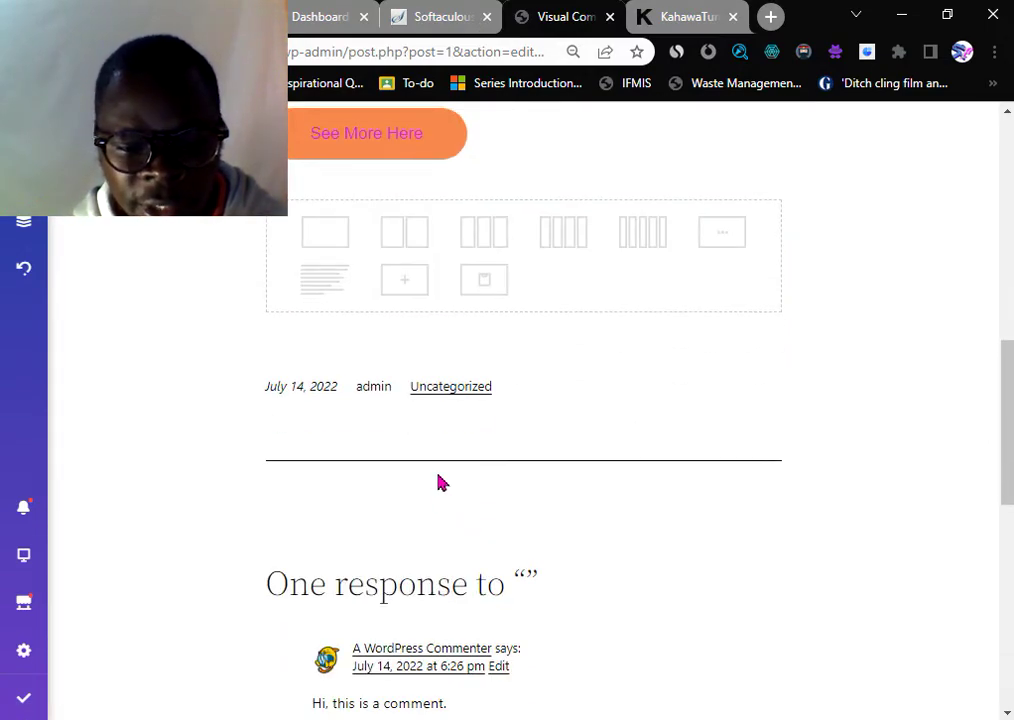
{"action": "scroll", "coordinate": [439, 483], "scroll_direction": "down", "scroll_amount": 4}
{"action": "scroll", "coordinate": [441, 480], "scroll_direction": "up", "scroll_amount": 3}
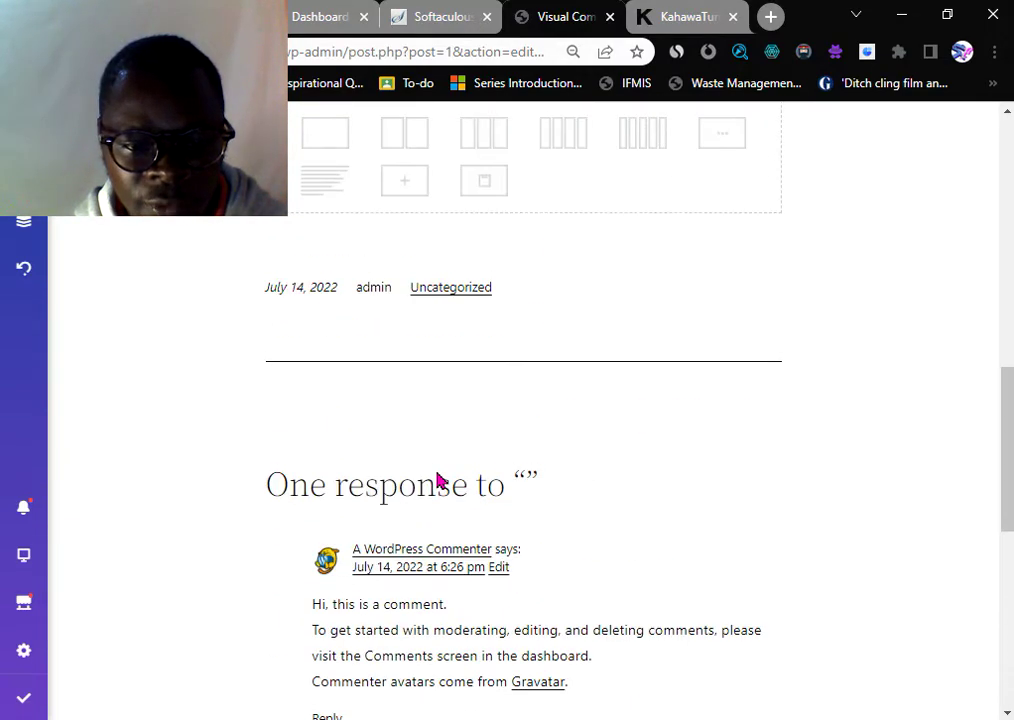
{"action": "scroll", "coordinate": [437, 478], "scroll_direction": "up", "scroll_amount": 3}
{"action": "scroll", "coordinate": [444, 448], "scroll_direction": "down", "scroll_amount": 2}
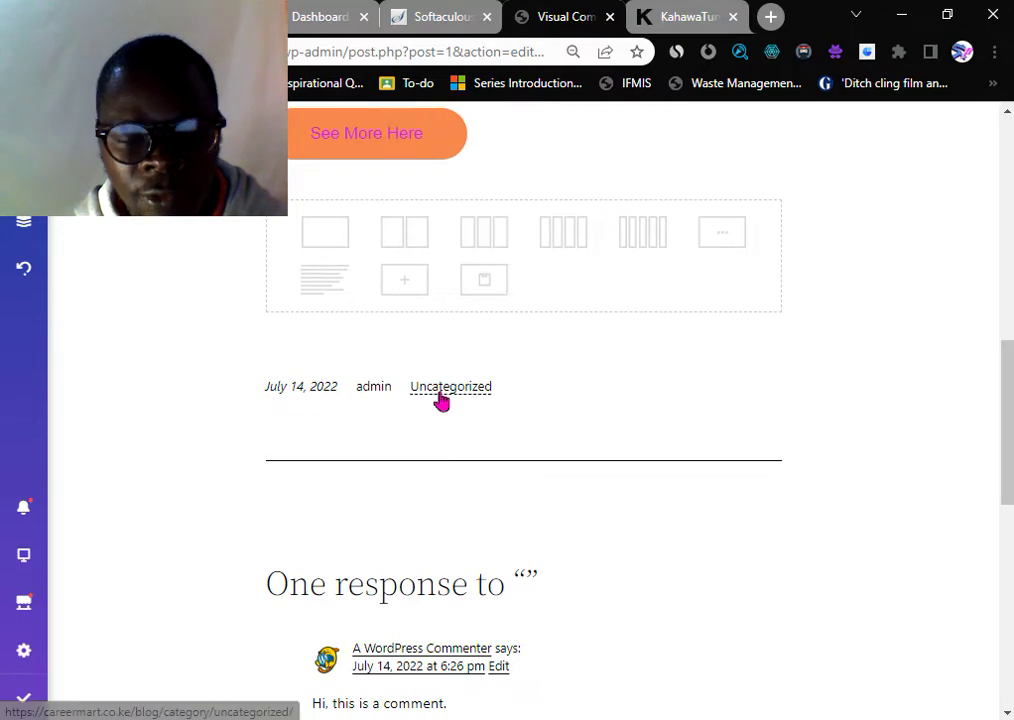
- Add a two-column row with an Image Gallery in its left column
{"action": "left_click", "coordinate": [410, 237]}
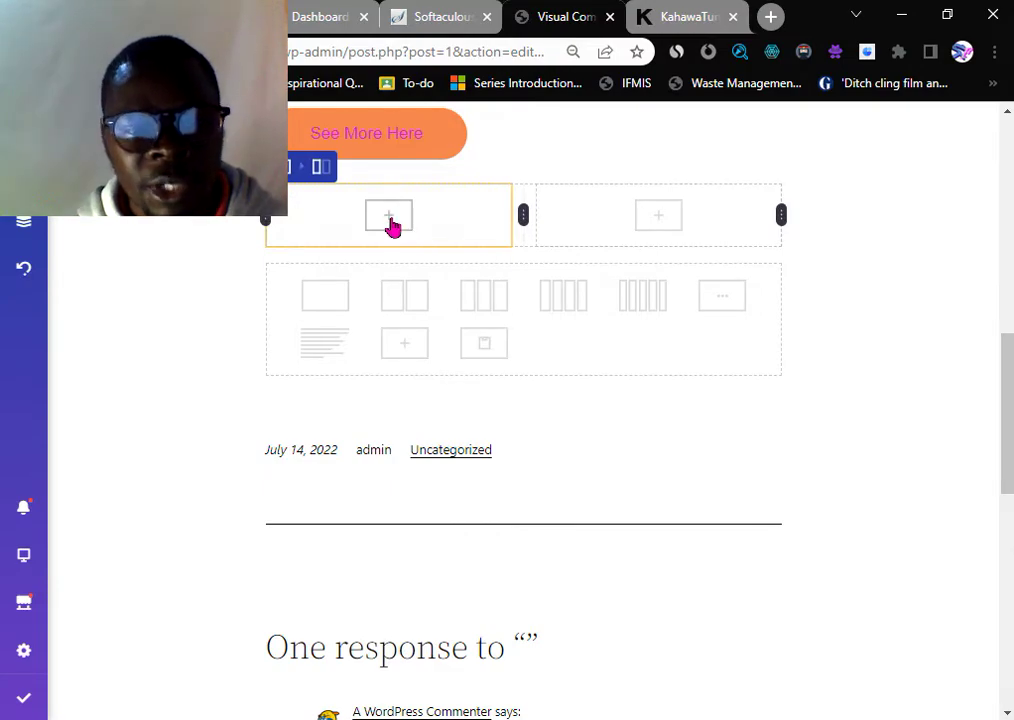
{"action": "left_click", "coordinate": [392, 222]}
{"action": "scroll", "coordinate": [117, 435], "scroll_direction": "up", "scroll_amount": 4}
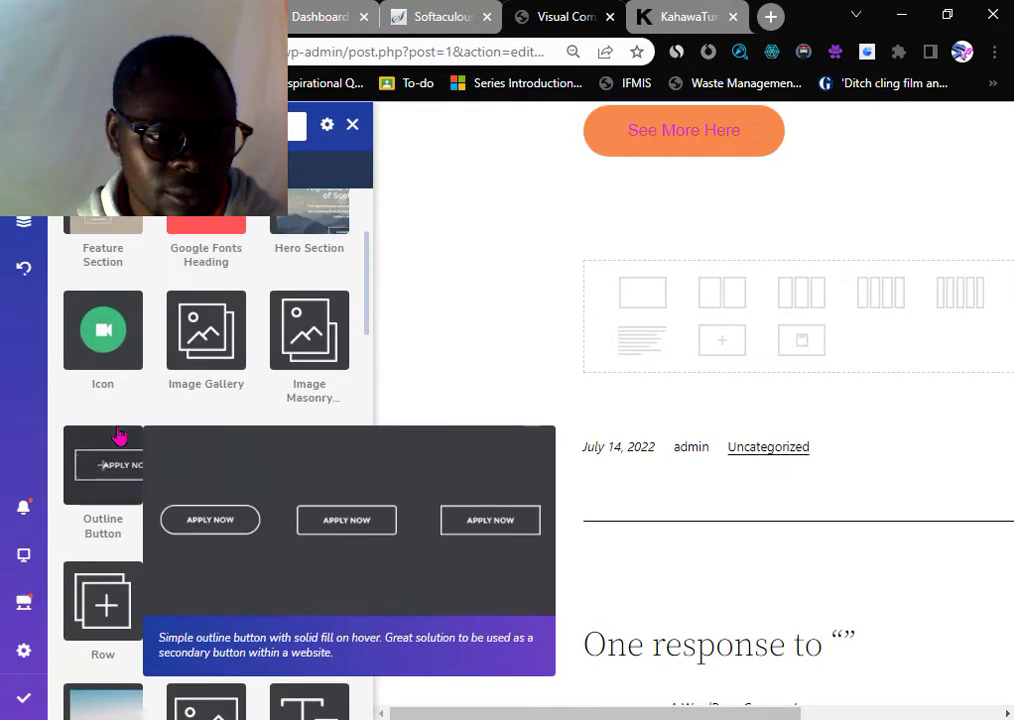
{"action": "scroll", "coordinate": [110, 500], "scroll_direction": "down", "scroll_amount": 2}
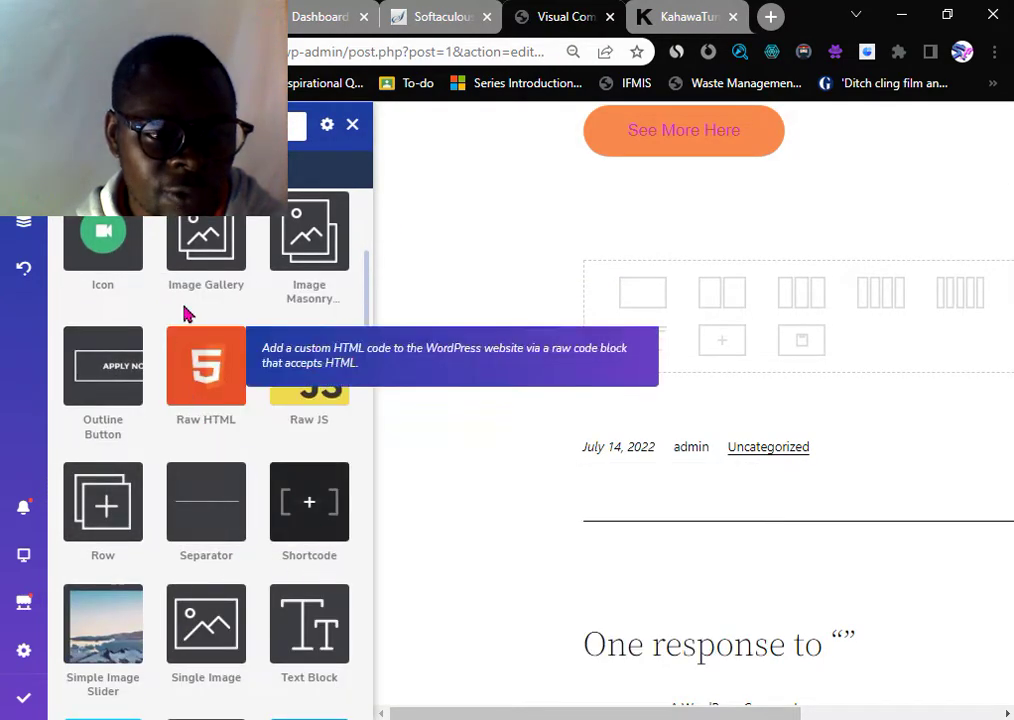
{"action": "left_click", "coordinate": [199, 225]}
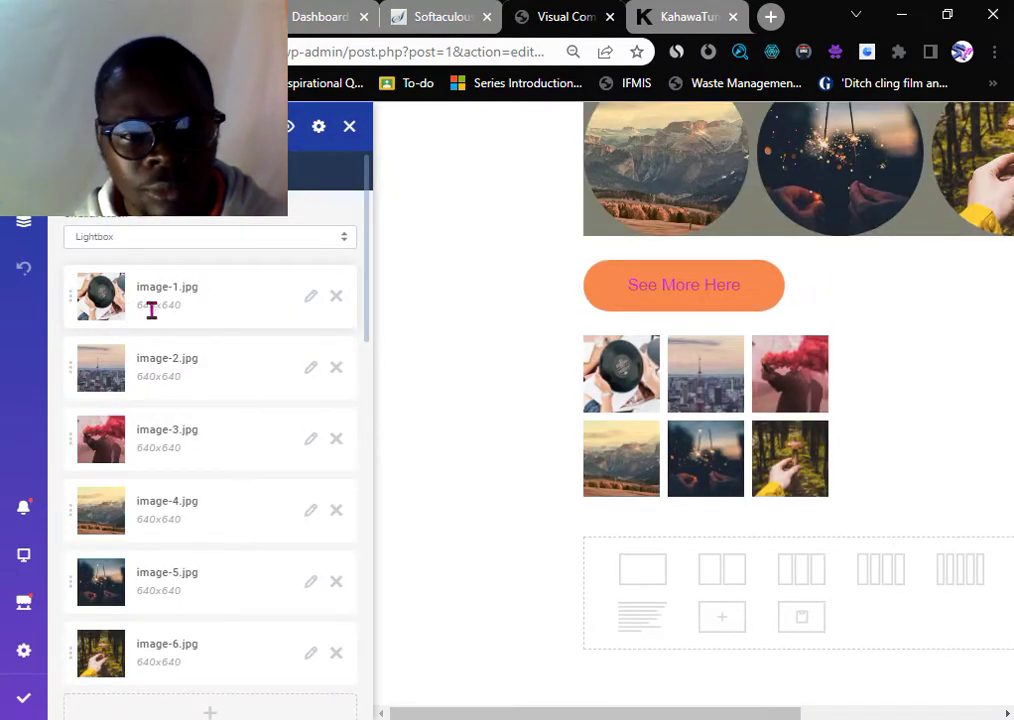
- Remove image-1 to image-5, leaving only image-6.jpg in the gallery
{"action": "left_click", "coordinate": [335, 300]}
{"action": "left_click", "coordinate": [335, 300]}
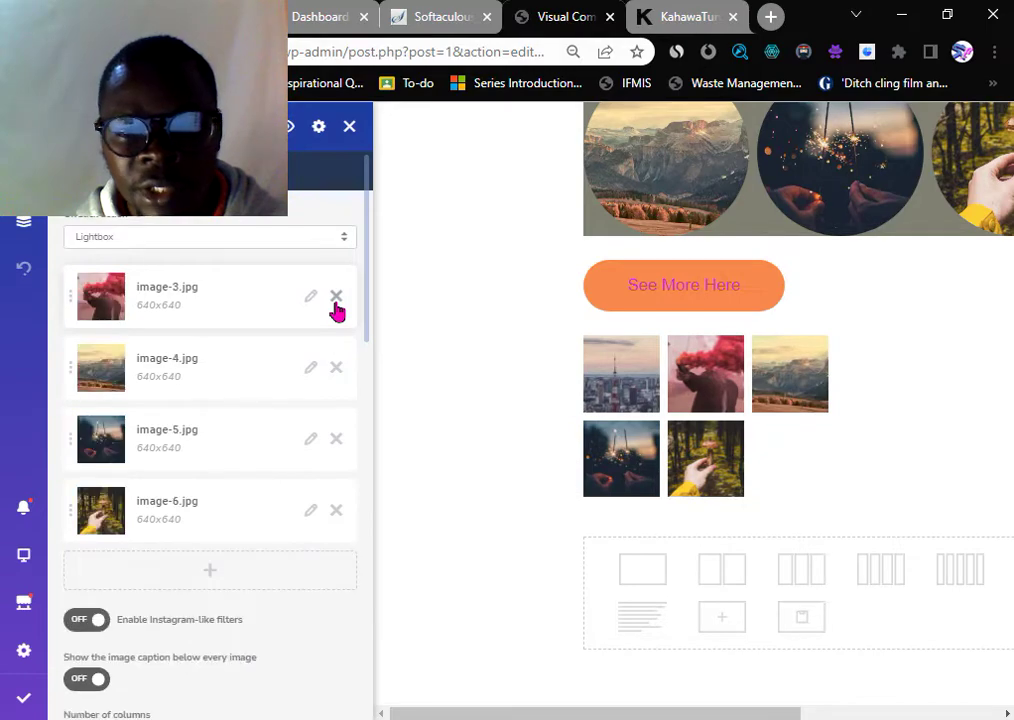
{"action": "left_click", "coordinate": [335, 300]}
{"action": "left_click", "coordinate": [336, 300]}
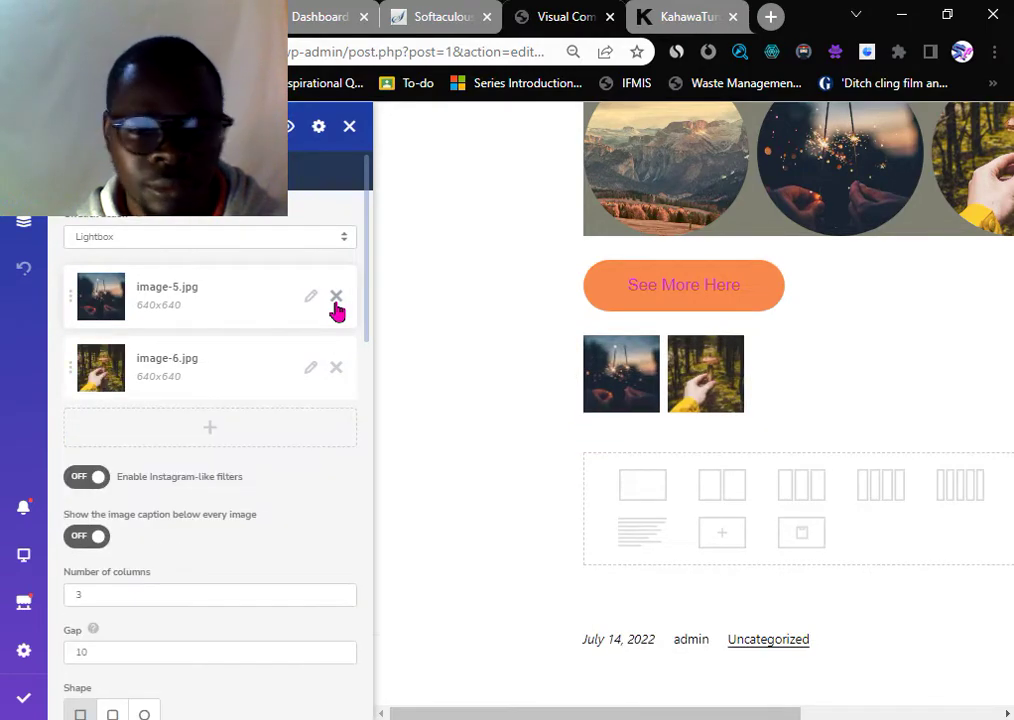
{"action": "left_click", "coordinate": [336, 300]}
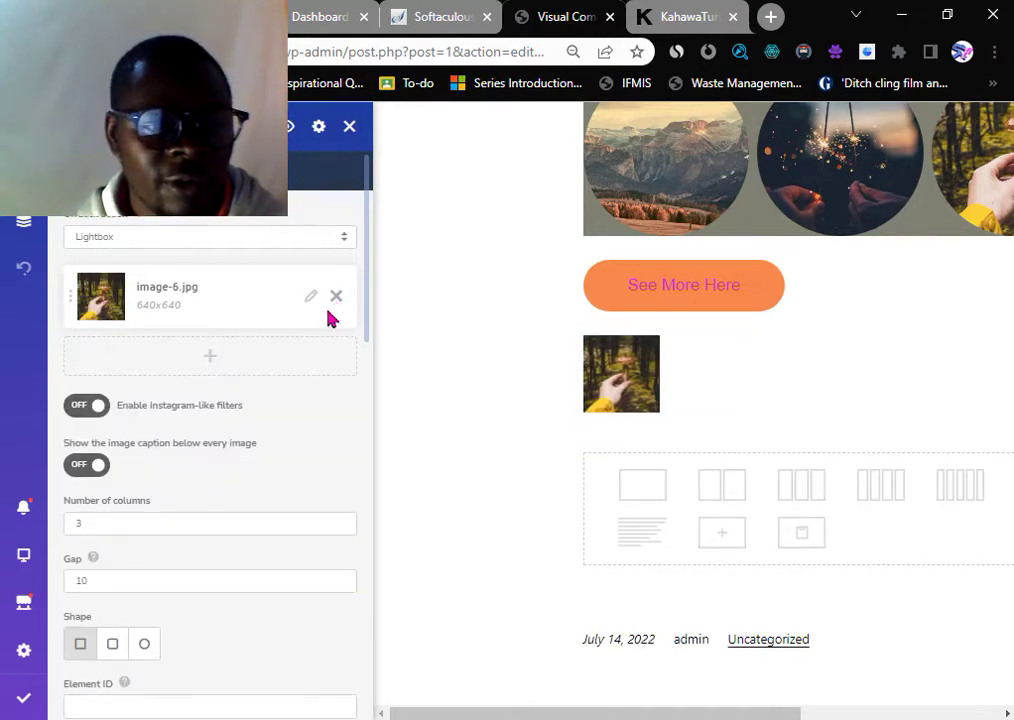
- Give the gallery images the rounded-corner shape
{"action": "scroll", "coordinate": [140, 510], "scroll_direction": "down", "scroll_amount": 2}
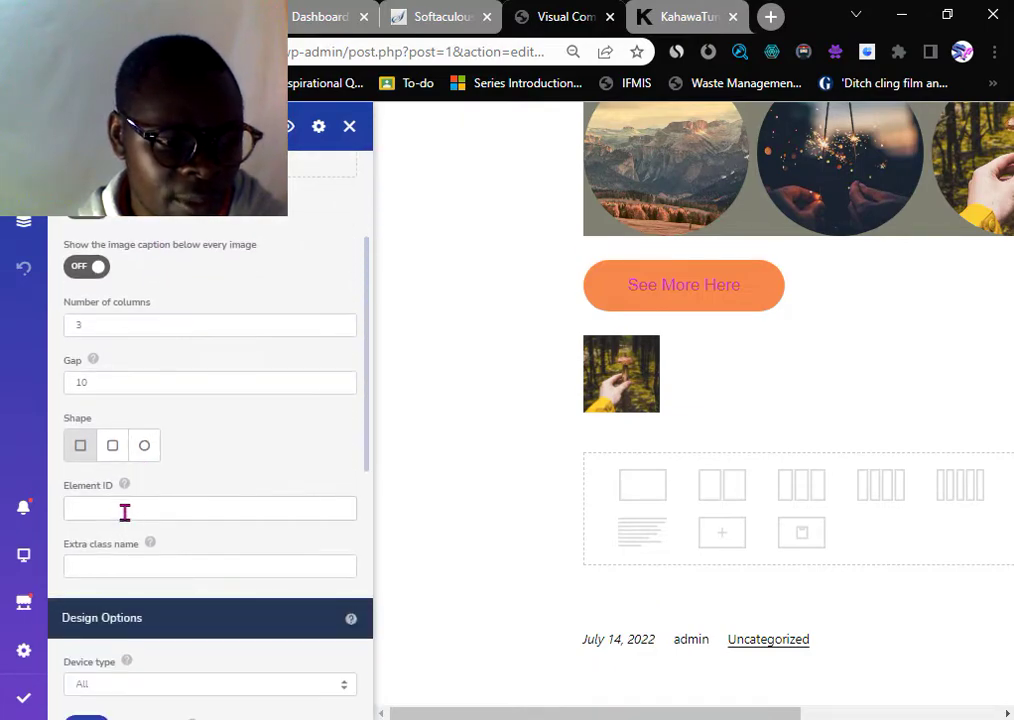
{"action": "left_click", "coordinate": [127, 455]}
{"action": "scroll", "coordinate": [154, 507], "scroll_direction": "down", "scroll_amount": 3}
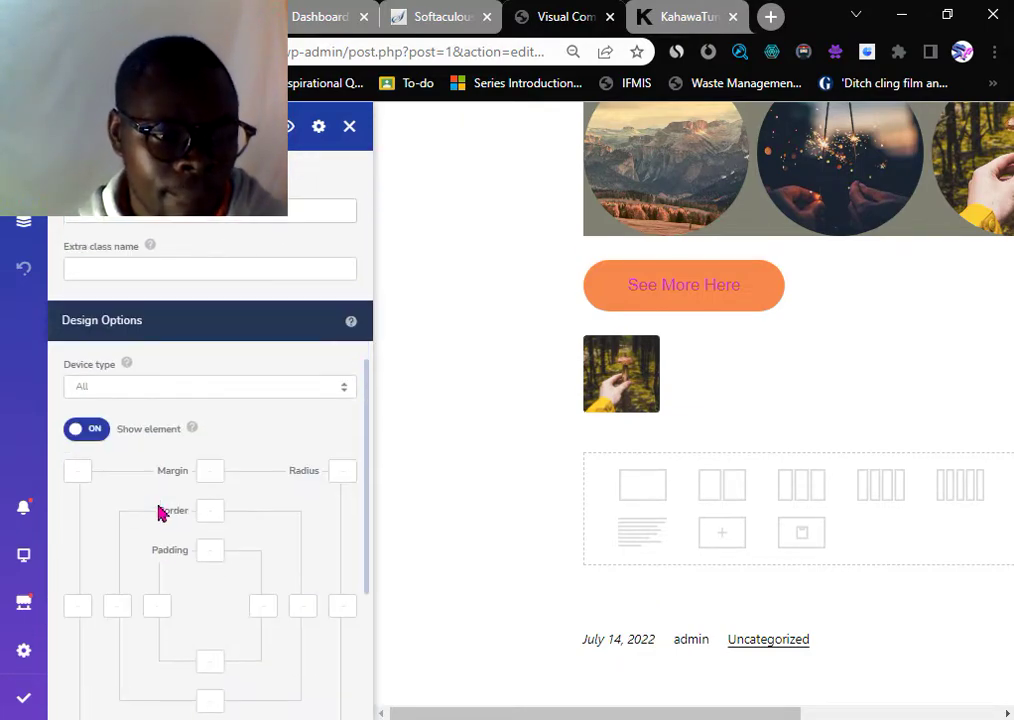
{"action": "scroll", "coordinate": [160, 512], "scroll_direction": "down", "scroll_amount": 3}
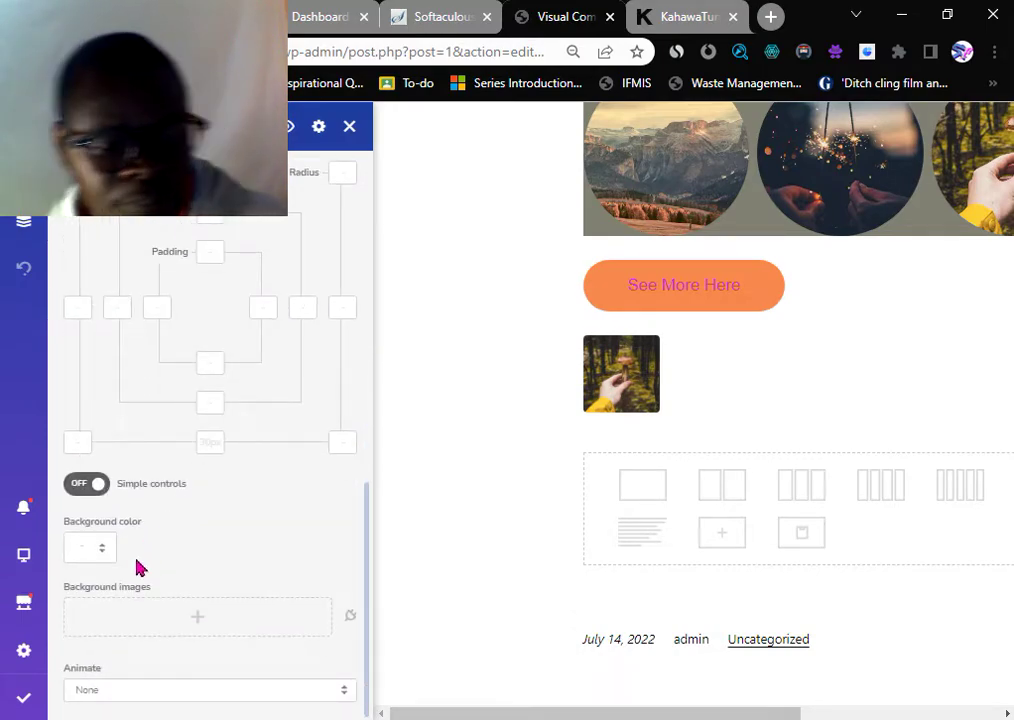
{"action": "scroll", "coordinate": [823, 473], "scroll_direction": "up", "scroll_amount": 1}
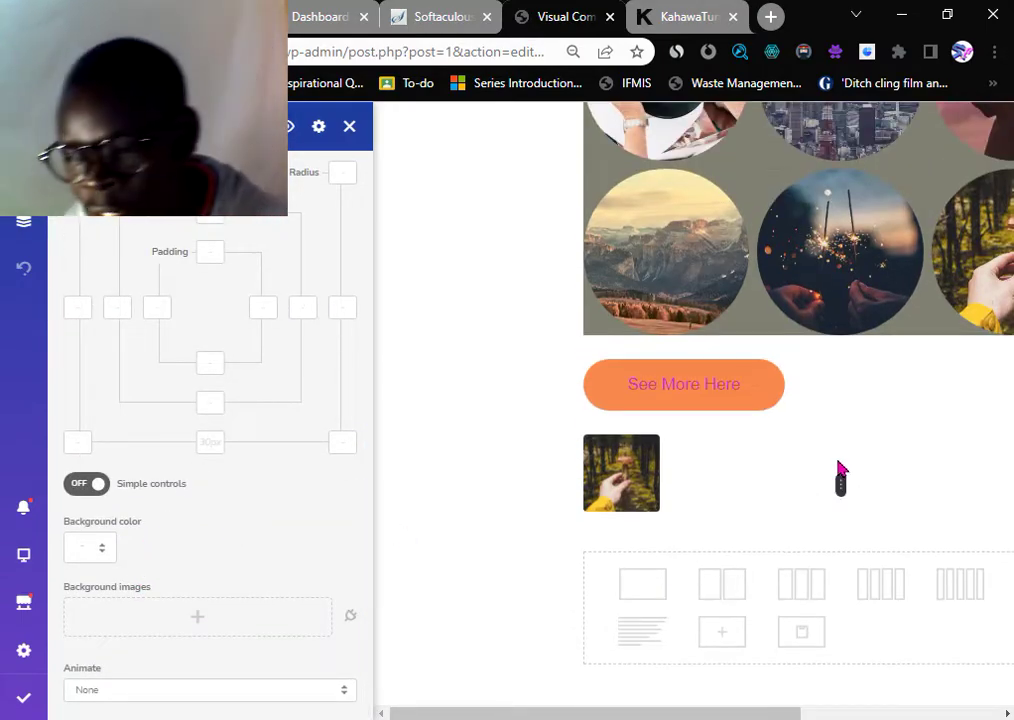
- Add a Text Block to the right column beside the mushroom image and delete all its sample text
{"action": "mouse_move", "coordinate": [923, 468]}
{"action": "left_click", "coordinate": [977, 487]}
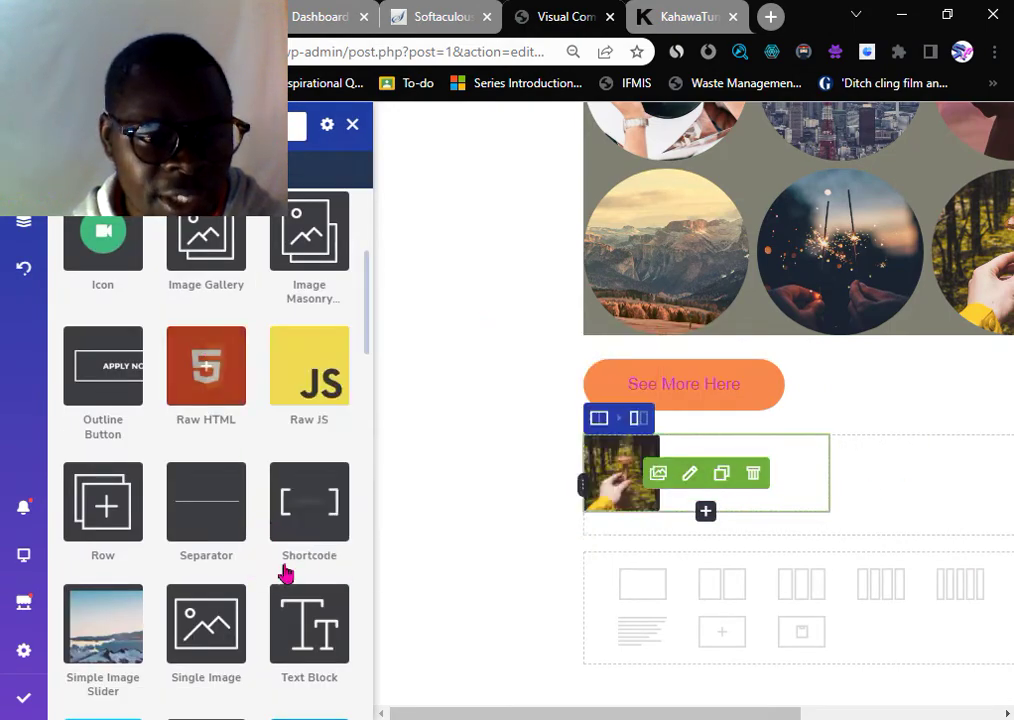
{"action": "scroll", "coordinate": [300, 520], "scroll_direction": "down", "scroll_amount": 1}
{"action": "scroll", "coordinate": [298, 510], "scroll_direction": "down", "scroll_amount": 1}
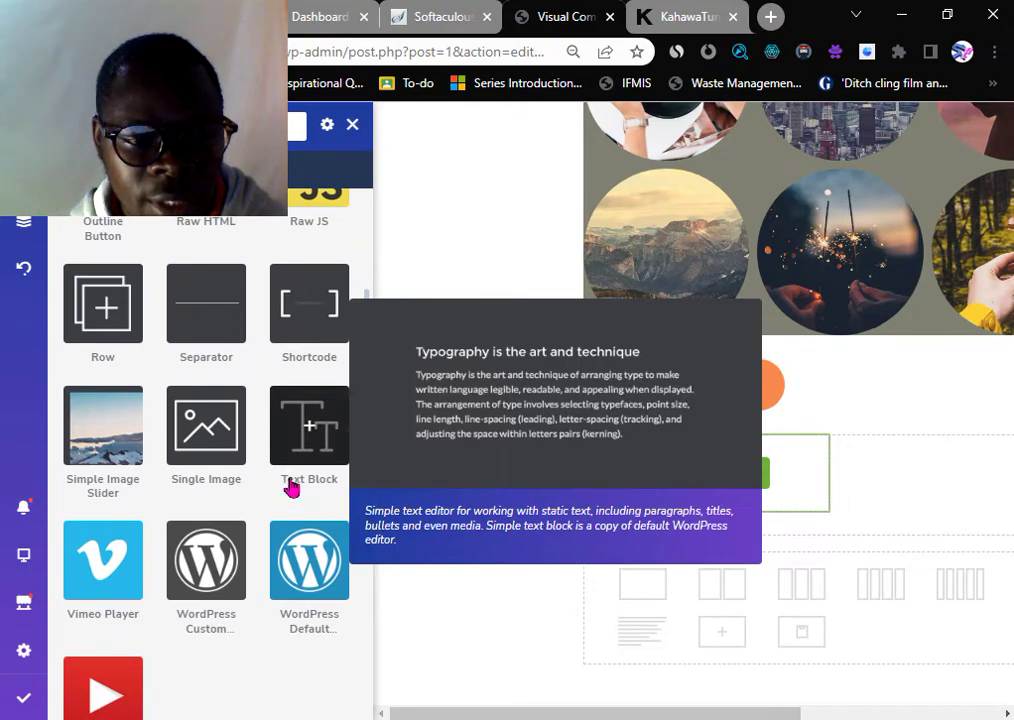
{"action": "scroll", "coordinate": [291, 470], "scroll_direction": "down", "scroll_amount": 1}
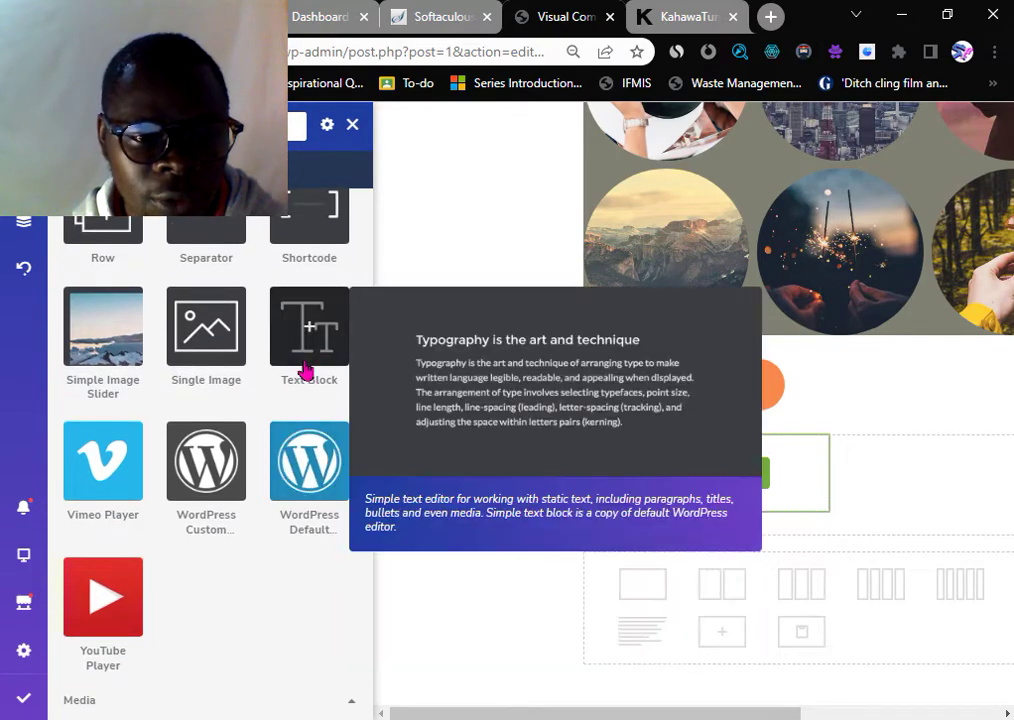
{"action": "left_click", "coordinate": [309, 338]}
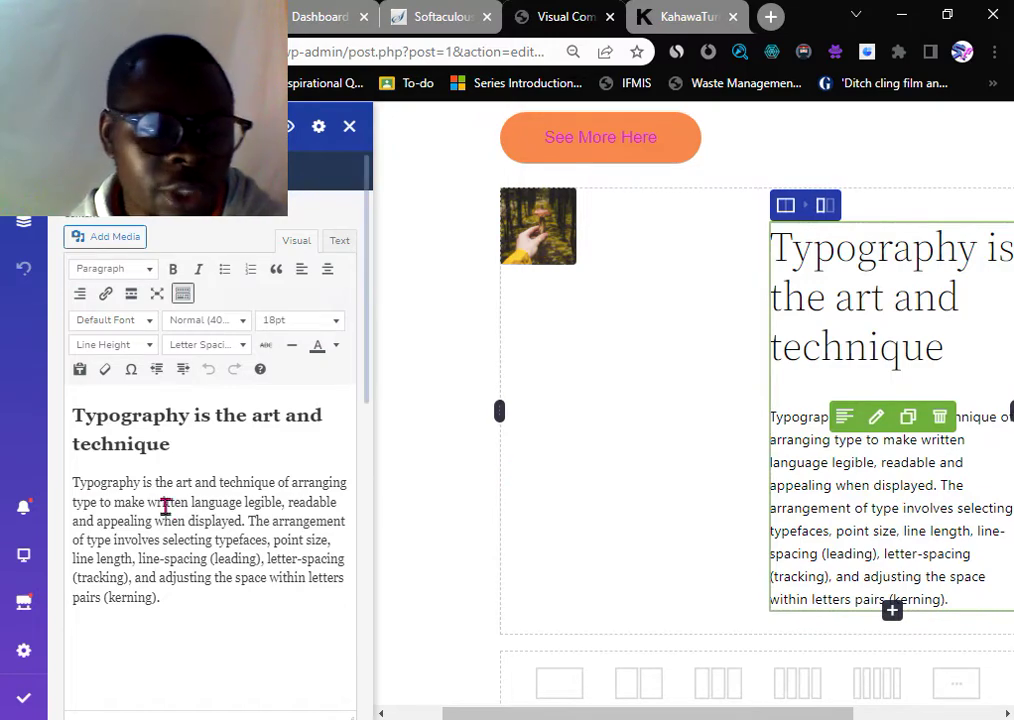
{"action": "key", "text": "ctrl+a"}
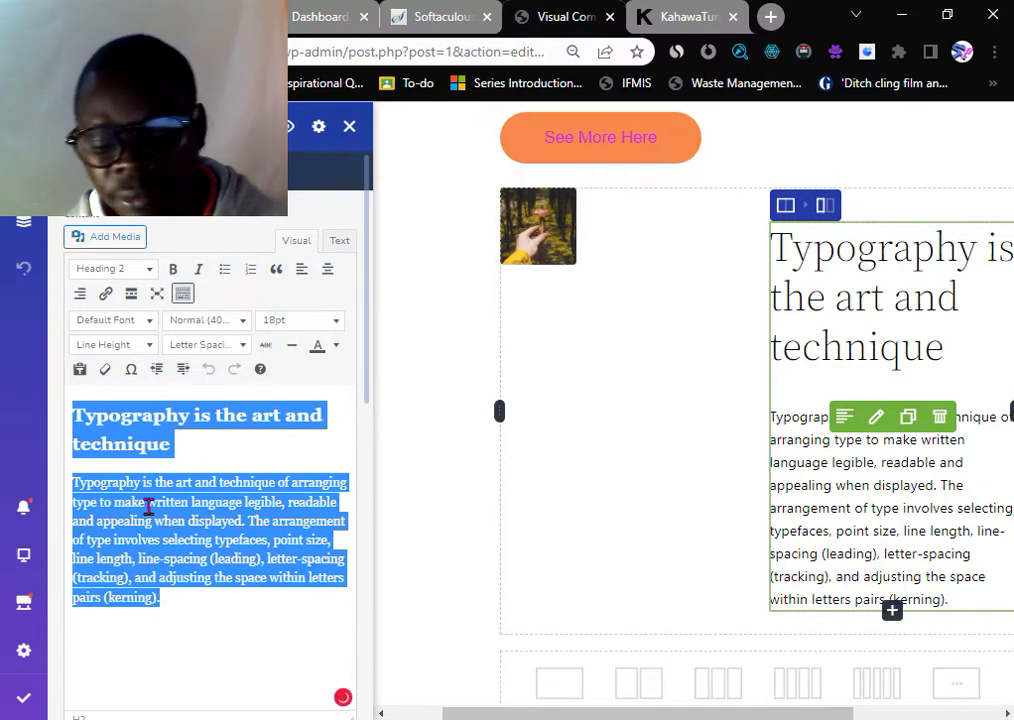
{"action": "key", "text": "BackSpace"}
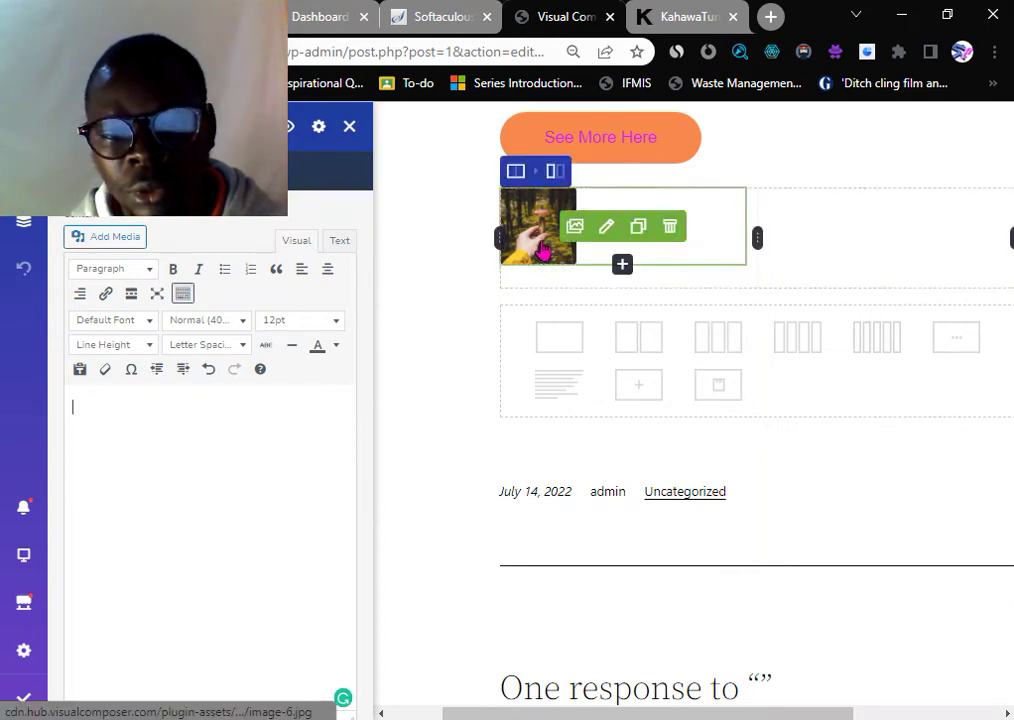
- Swap the left column's mushroom gallery for a single laptop image (single-image.jpg, 960x640)
{"action": "left_click", "coordinate": [603, 236]}
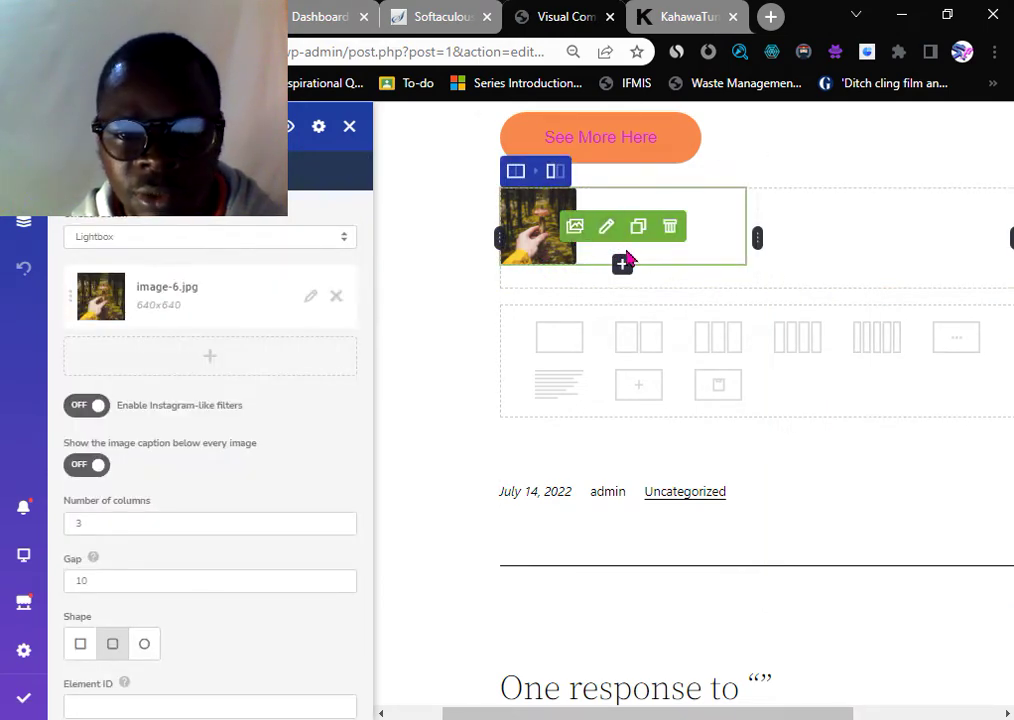
{"action": "left_click", "coordinate": [669, 229]}
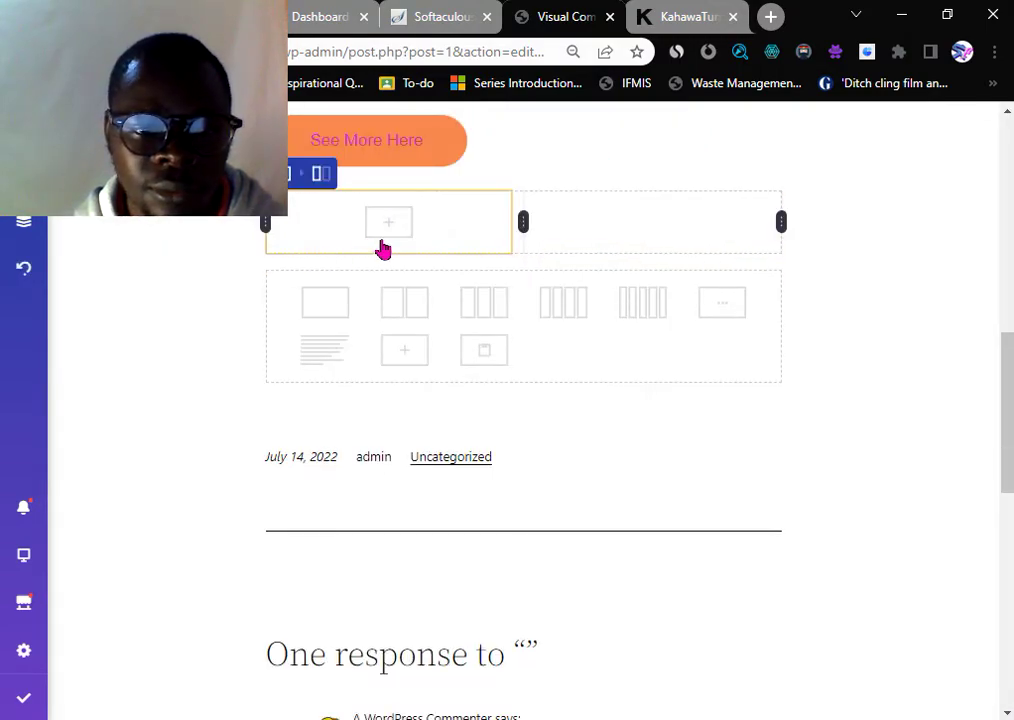
{"action": "left_click", "coordinate": [390, 227]}
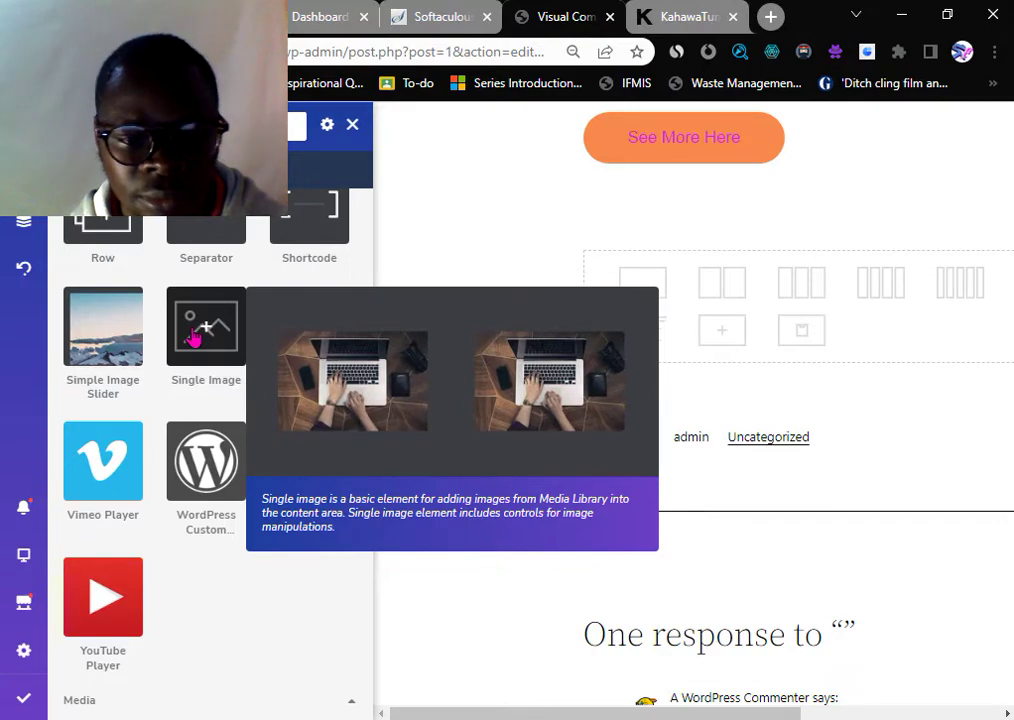
{"action": "left_click", "coordinate": [193, 338]}
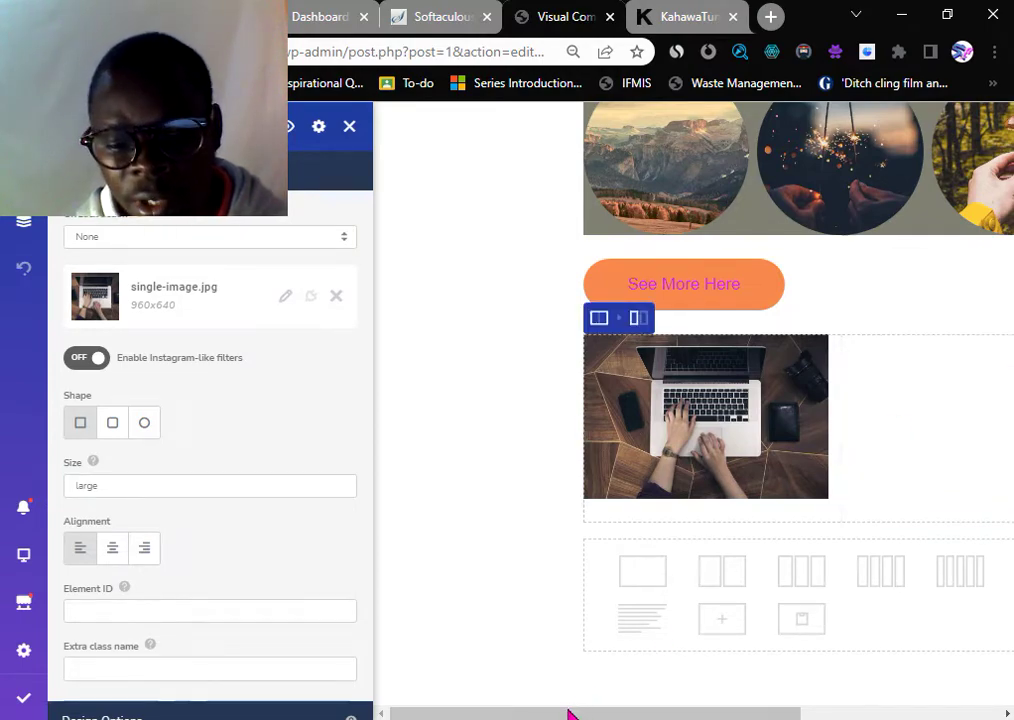
{"action": "left_click_drag", "start_coordinate": [570, 713], "coordinate": [776, 668]}
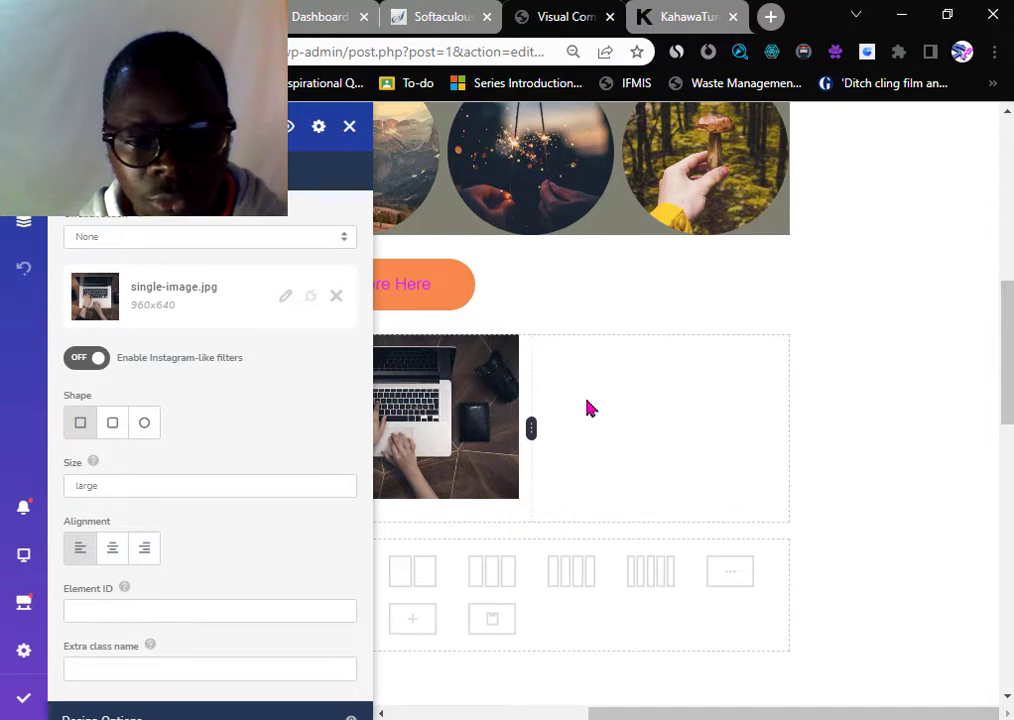
{"action": "left_click", "coordinate": [660, 390]}
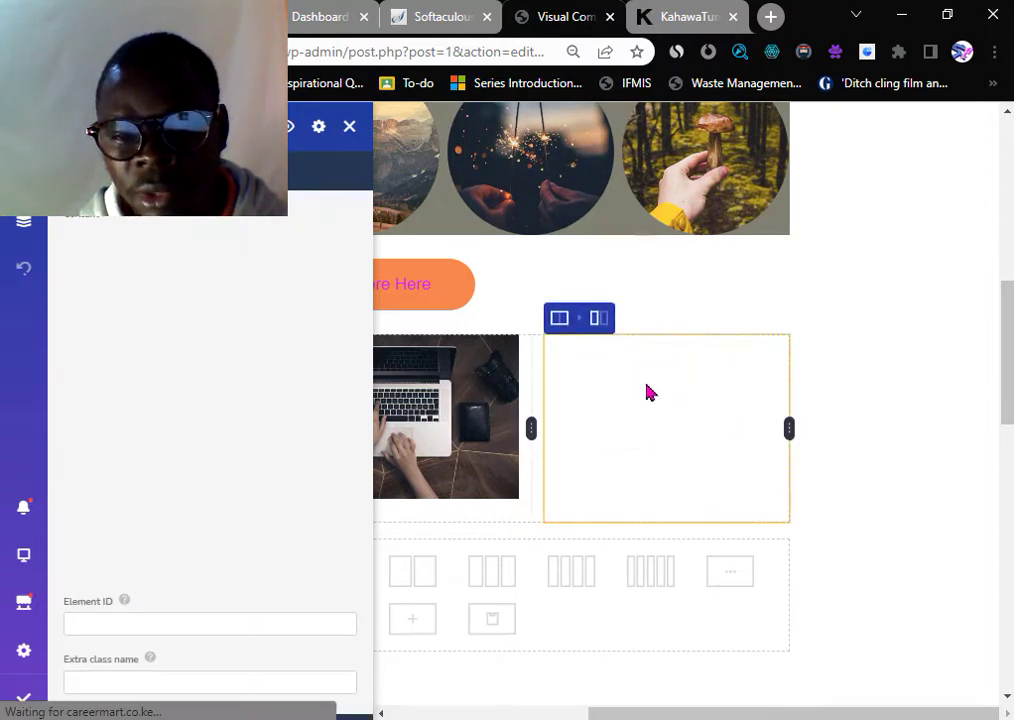
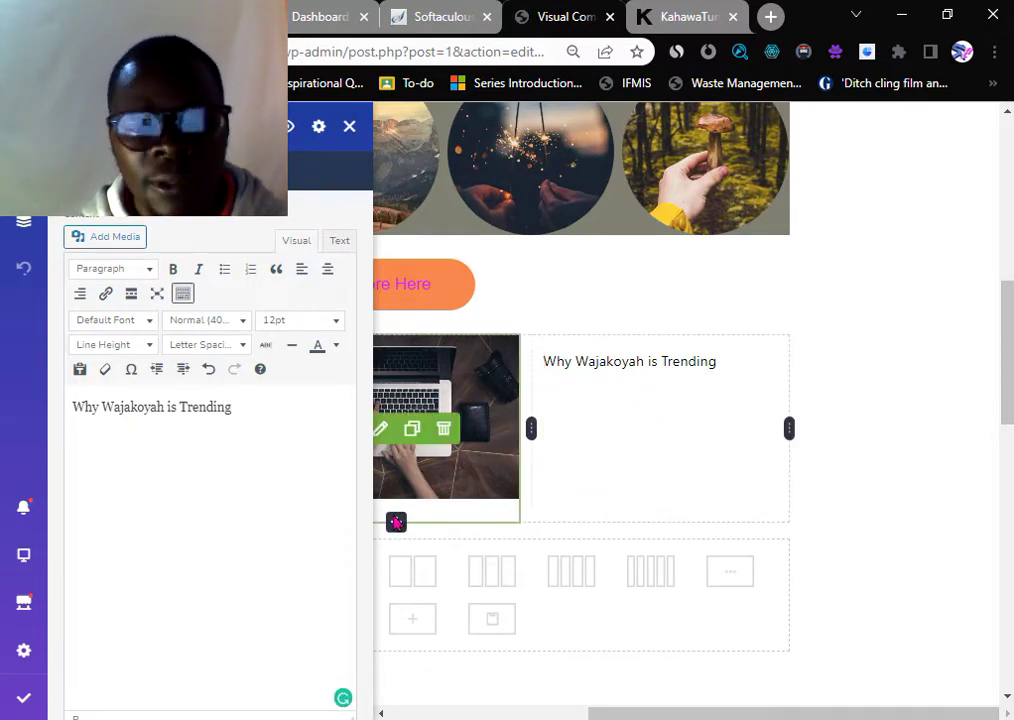
- Insert a two-column row beneath the laptop image and 'Why Wajakoyah is Trending' row
{"action": "left_click", "coordinate": [415, 585]}
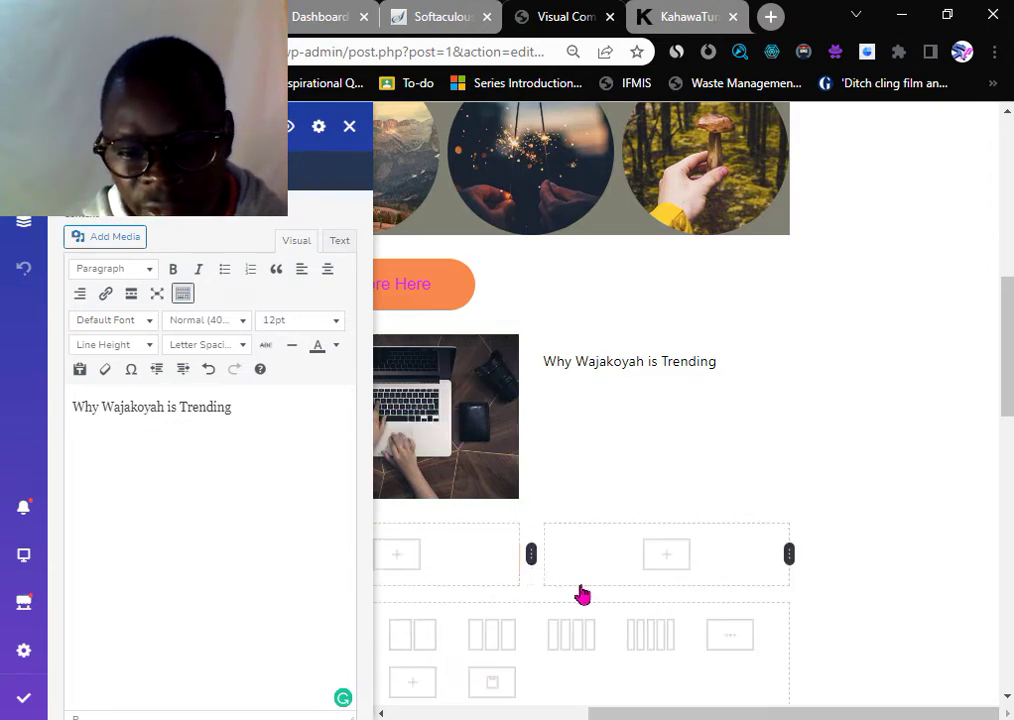
{"action": "left_click", "coordinate": [661, 560]}
- Place a Single Image in the right column and a Text Block in the left column
{"action": "mouse_move", "coordinate": [190, 398]}
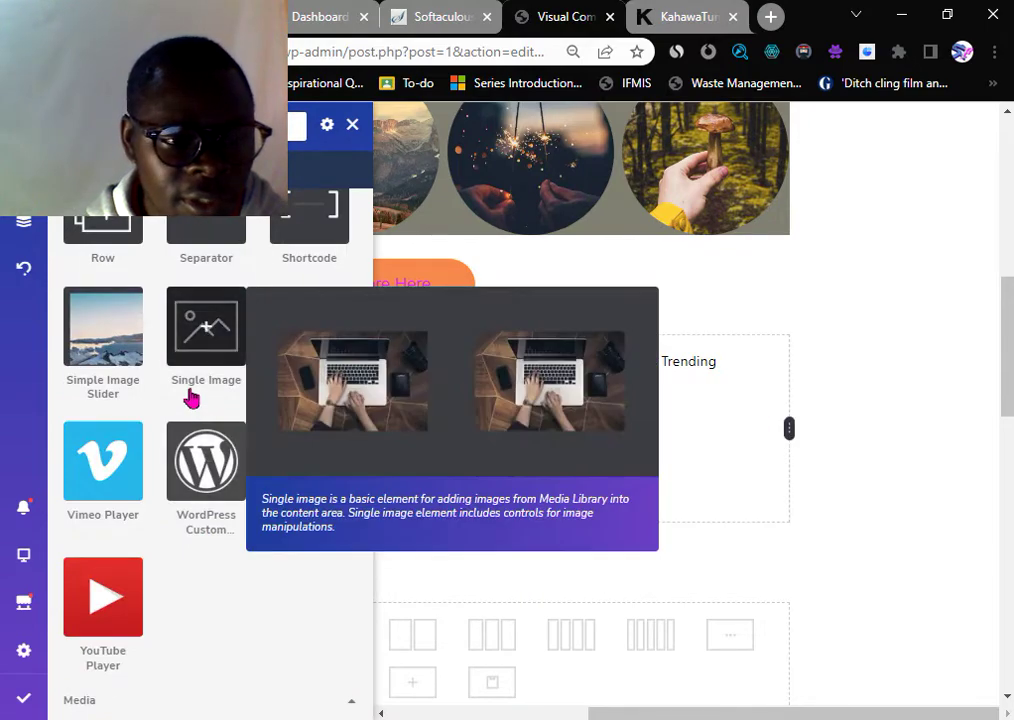
{"action": "left_click", "coordinate": [212, 333]}
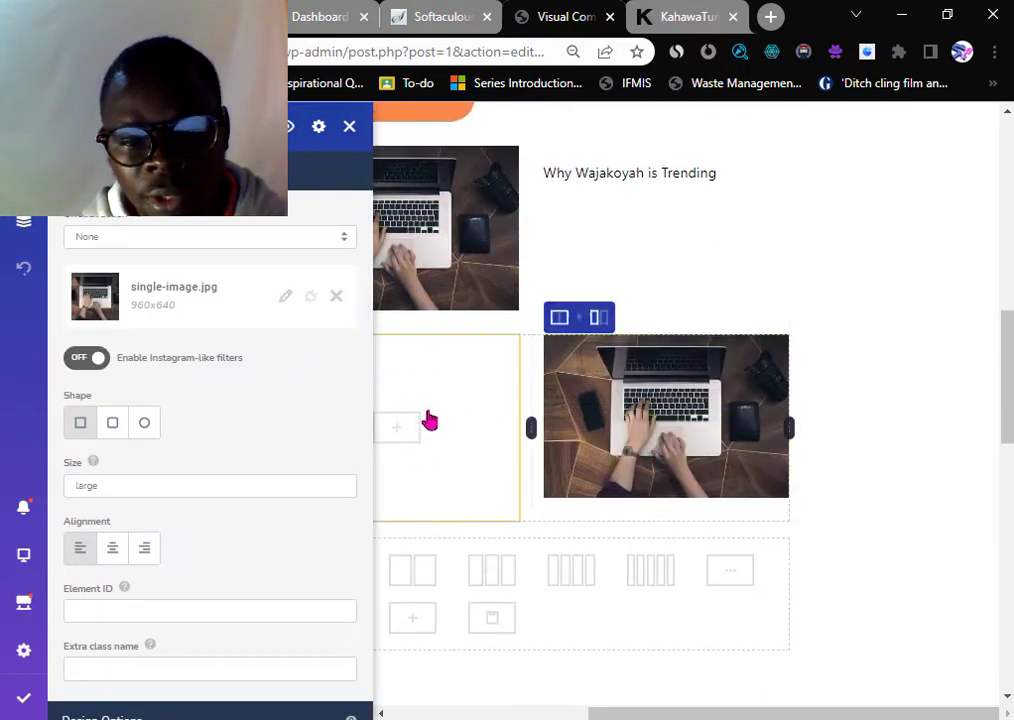
{"action": "left_click", "coordinate": [436, 390]}
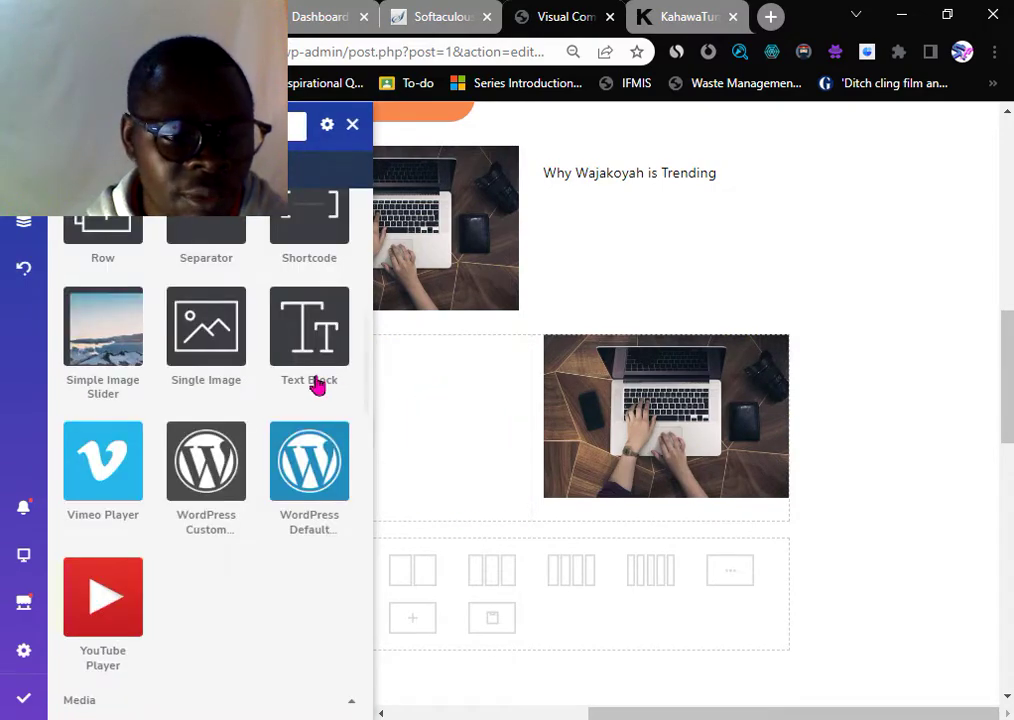
{"action": "scroll", "coordinate": [270, 383], "scroll_direction": "up", "scroll_amount": 2}
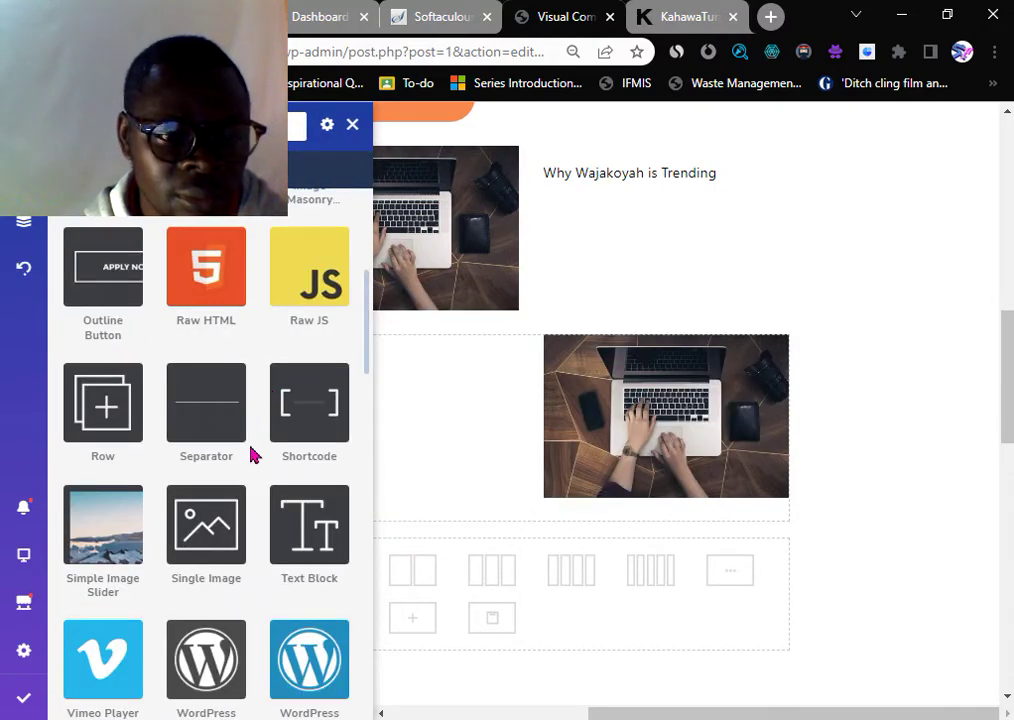
{"action": "scroll", "coordinate": [260, 468], "scroll_direction": "up", "scroll_amount": 1}
{"action": "scroll", "coordinate": [268, 482], "scroll_direction": "up", "scroll_amount": 1}
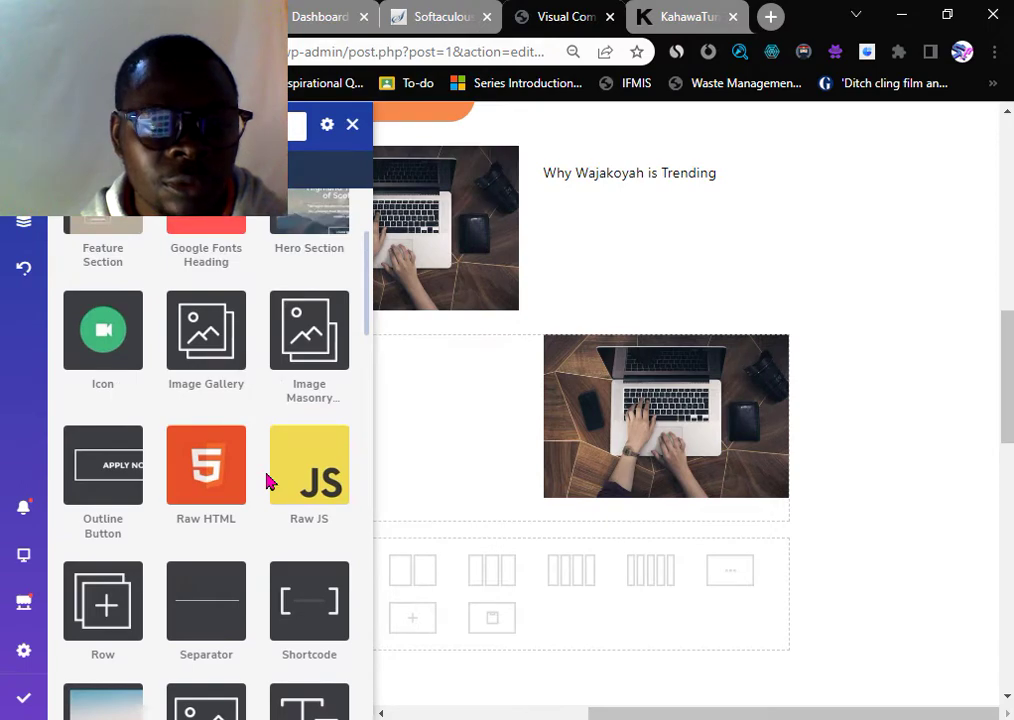
{"action": "scroll", "coordinate": [268, 482], "scroll_direction": "up", "scroll_amount": 2}
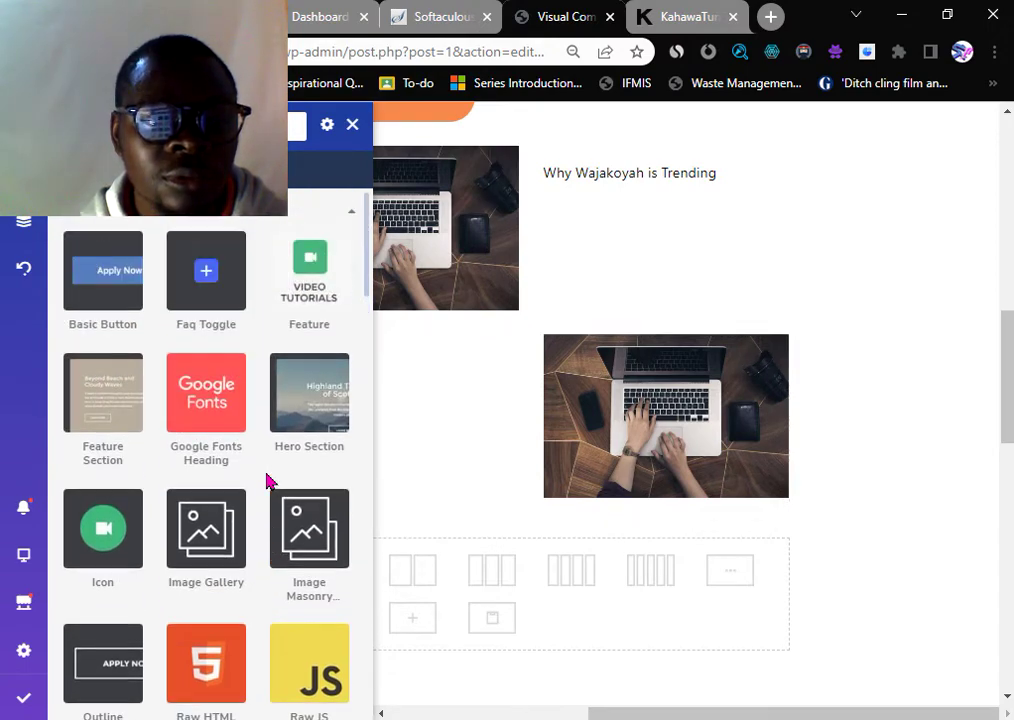
{"action": "scroll", "coordinate": [268, 482], "scroll_direction": "down", "scroll_amount": 5}
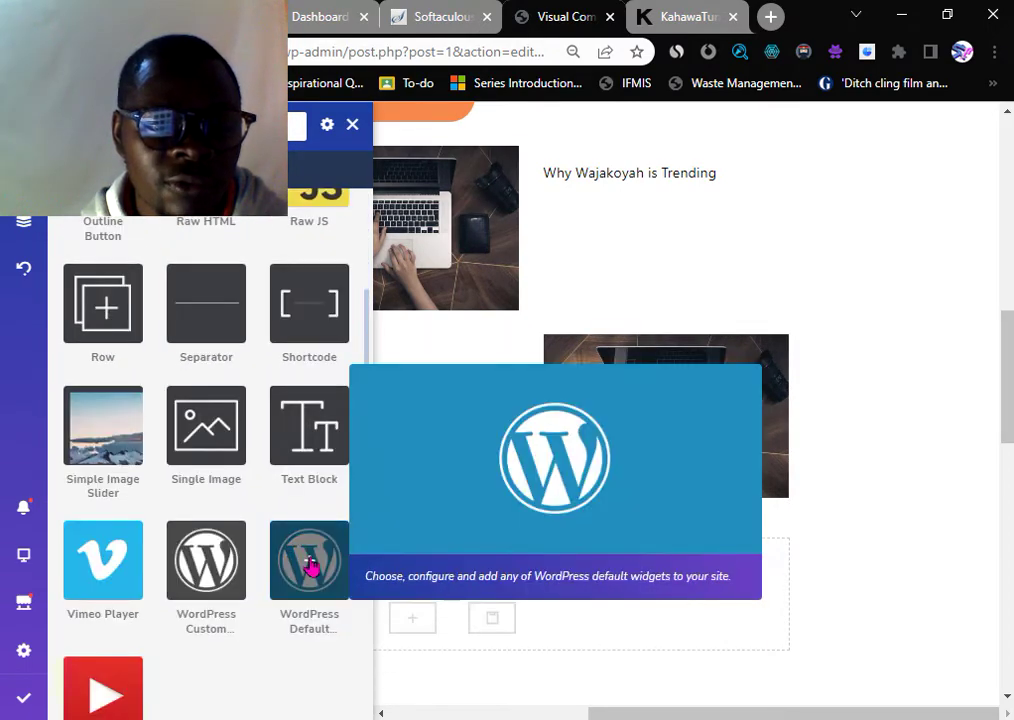
{"action": "left_click", "coordinate": [309, 448]}
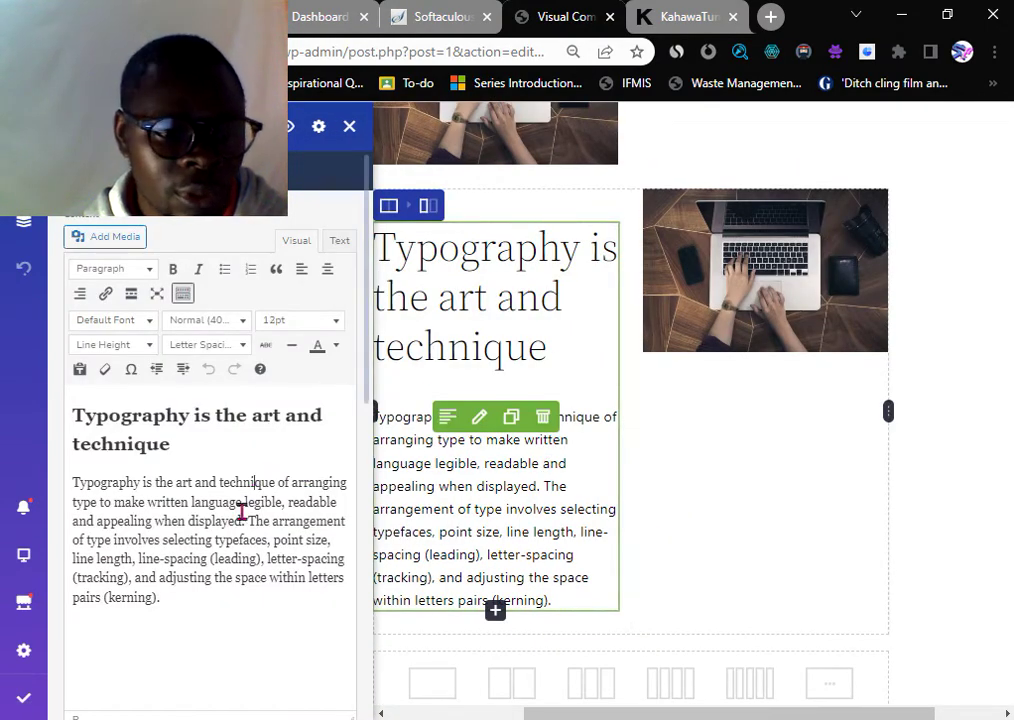
- Delete the Text Block's sample heading and its empty line, keeping the paragraph
{"action": "left_click_drag", "start_coordinate": [162, 597], "coordinate": [104, 540]}
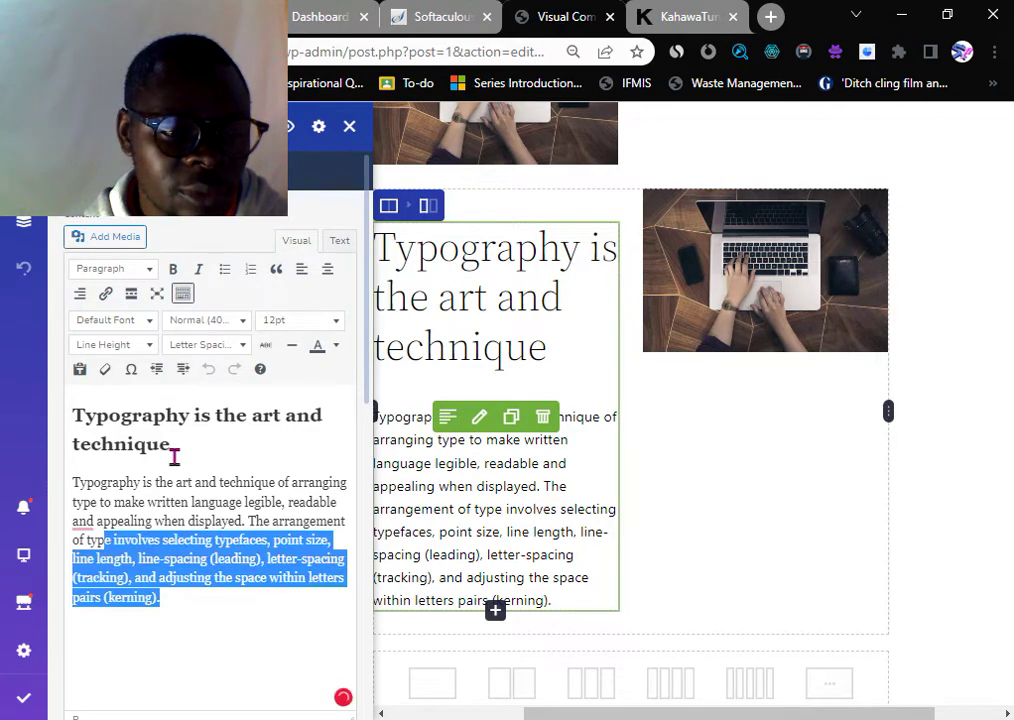
{"action": "left_click_drag", "start_coordinate": [174, 456], "coordinate": [67, 425]}
{"action": "key", "text": "BackSpace"}
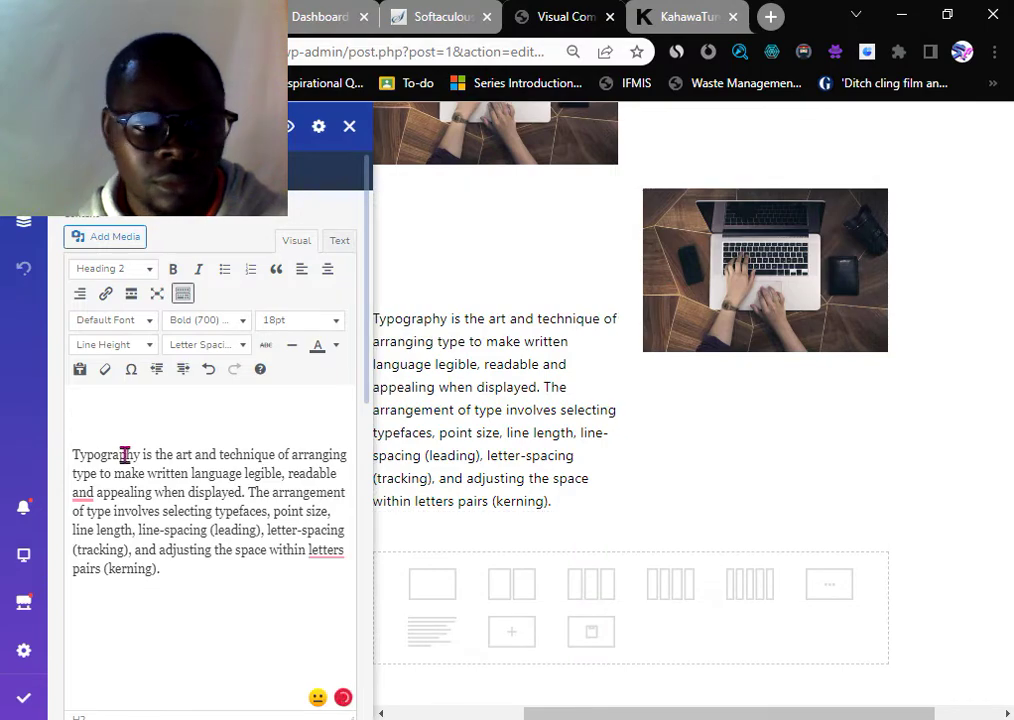
{"action": "key", "text": "Delete"}
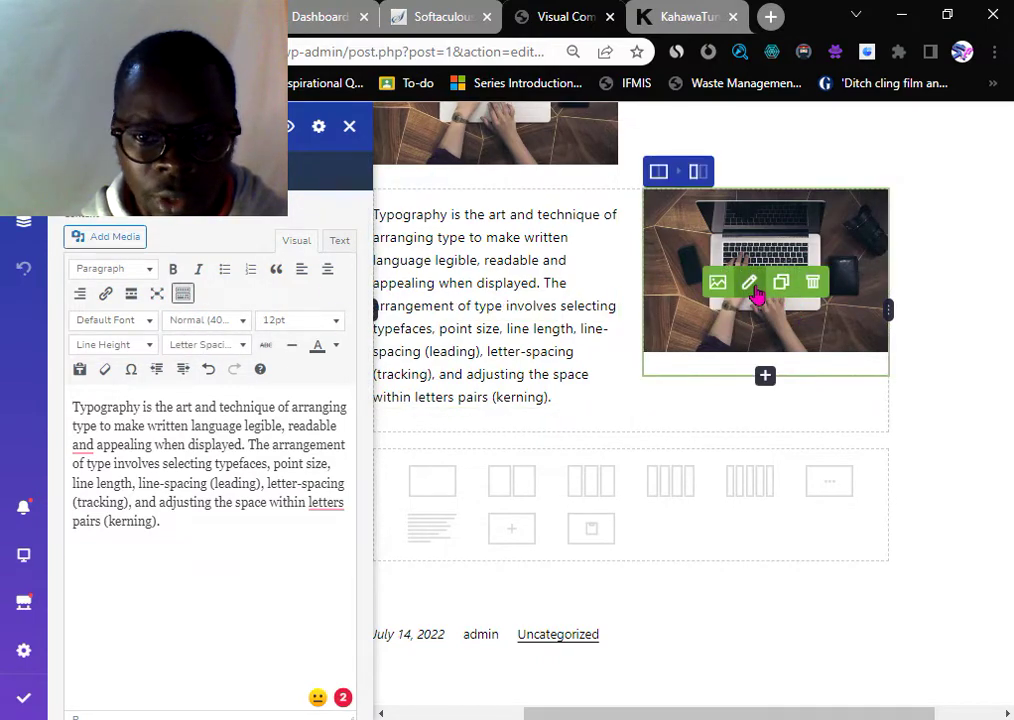
- Keep the laptop image's click action set to none
{"action": "left_click", "coordinate": [767, 298]}
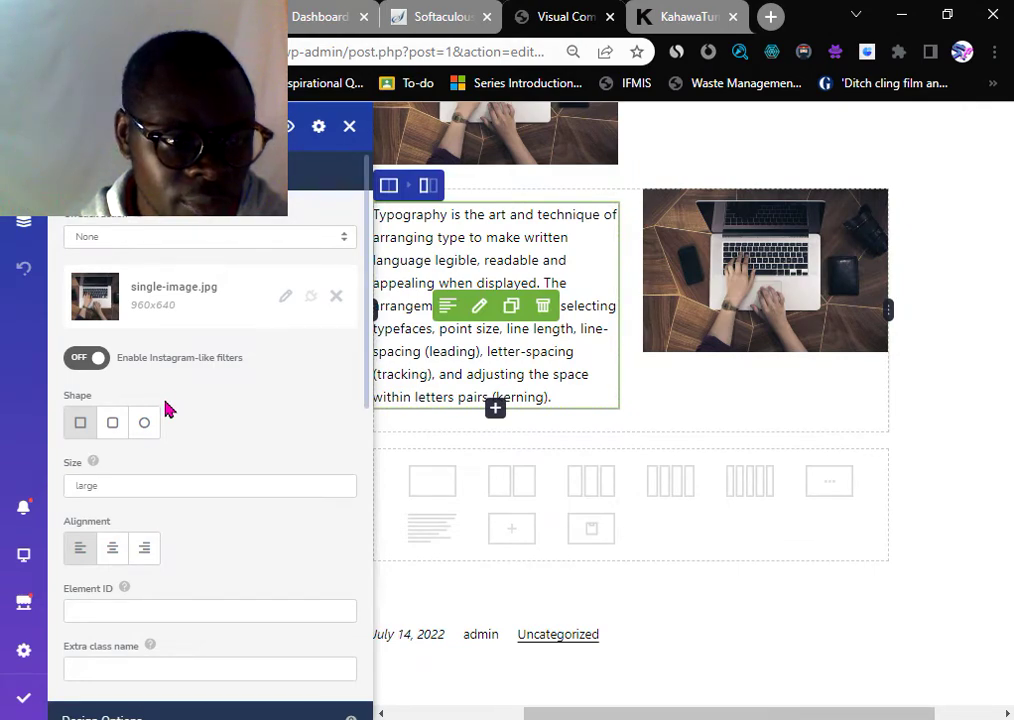
{"action": "left_click", "coordinate": [158, 237]}
{"action": "left_click", "coordinate": [158, 256]}
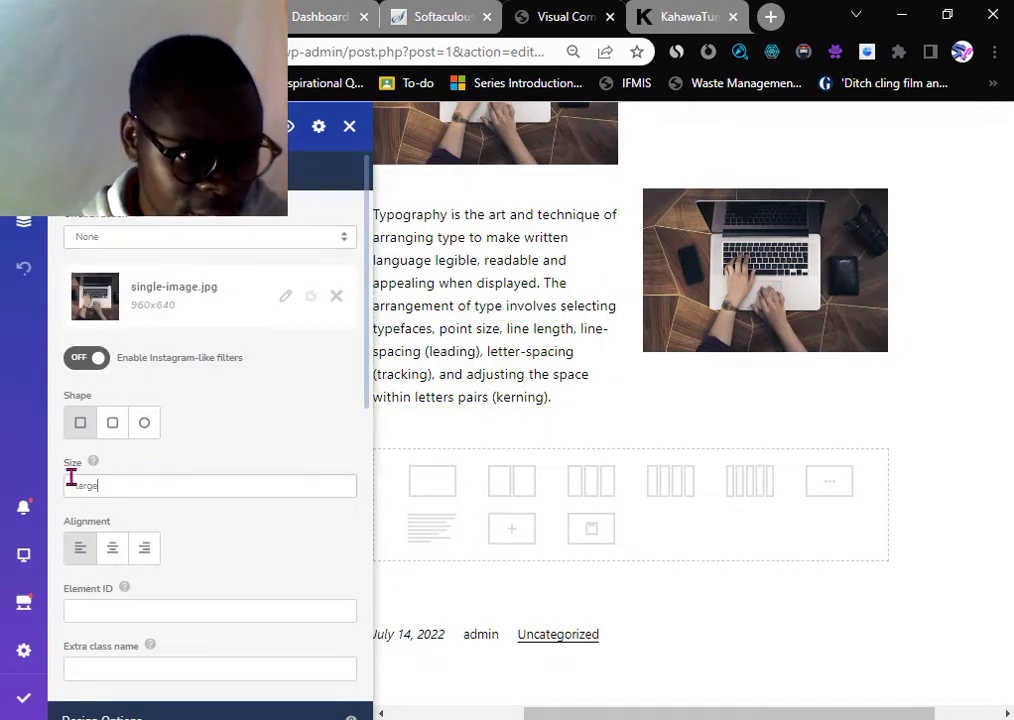
- Try the circle shape on the laptop image, then settle on rounded corners
{"action": "left_click", "coordinate": [114, 428]}
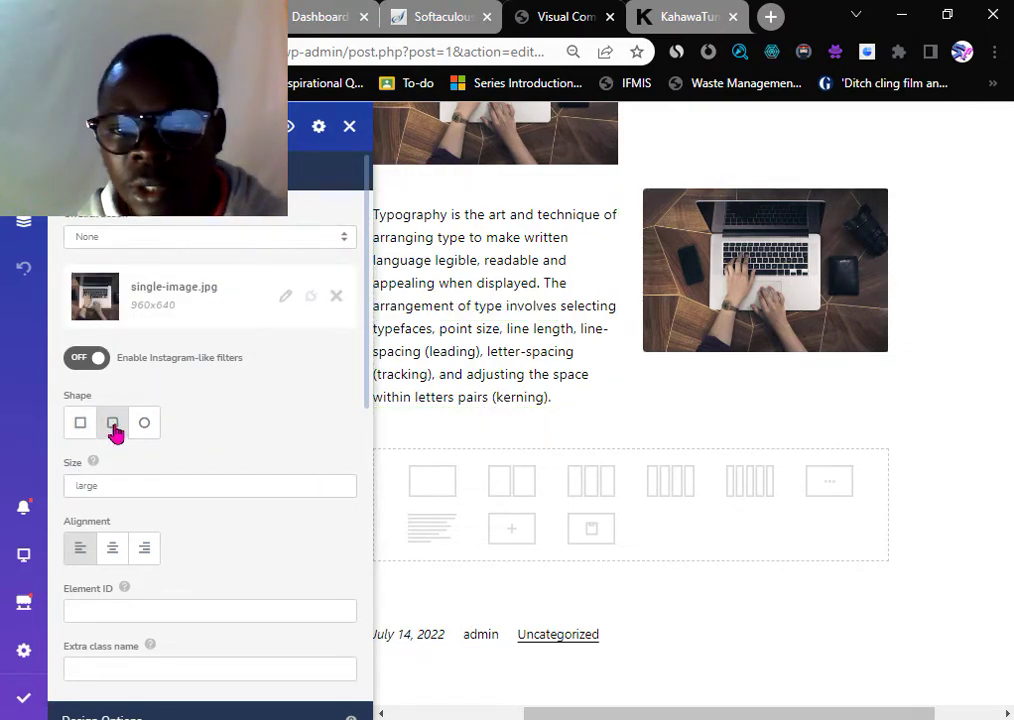
{"action": "left_click", "coordinate": [145, 426]}
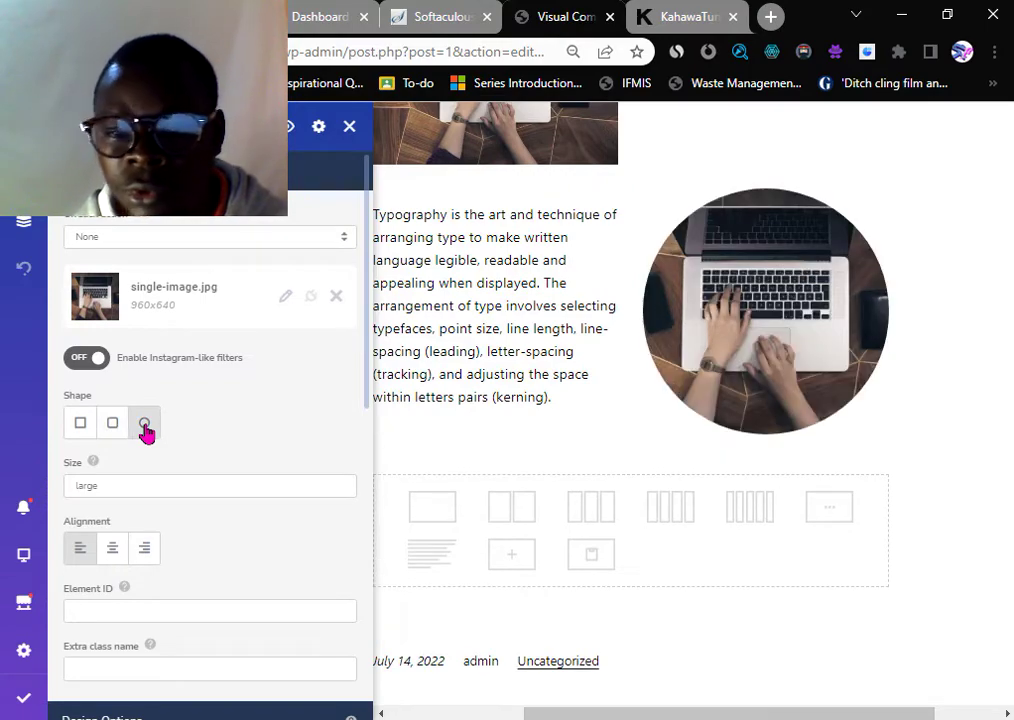
{"action": "left_click", "coordinate": [113, 427]}
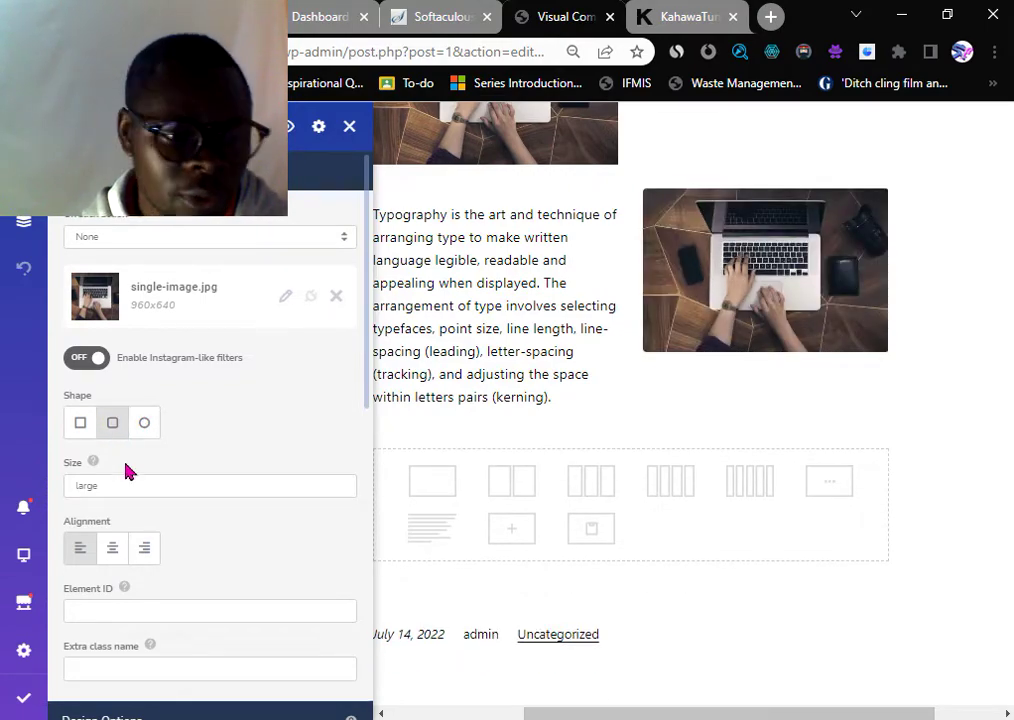
{"action": "scroll", "coordinate": [126, 471], "scroll_direction": "down", "scroll_amount": 2}
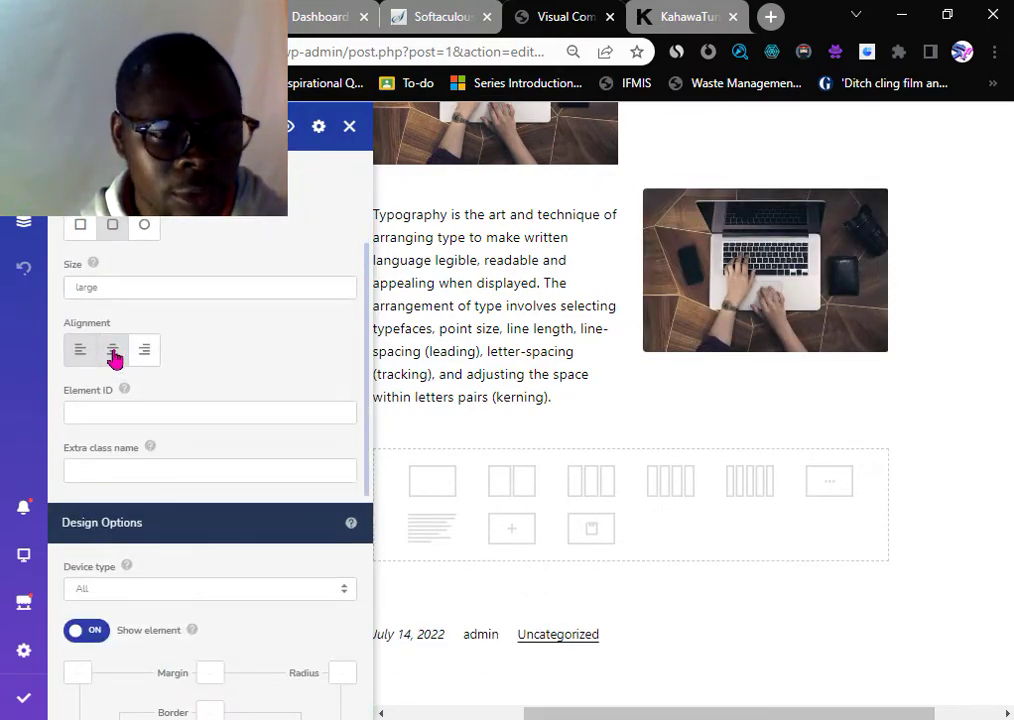
{"action": "scroll", "coordinate": [197, 495], "scroll_direction": "down", "scroll_amount": 3}
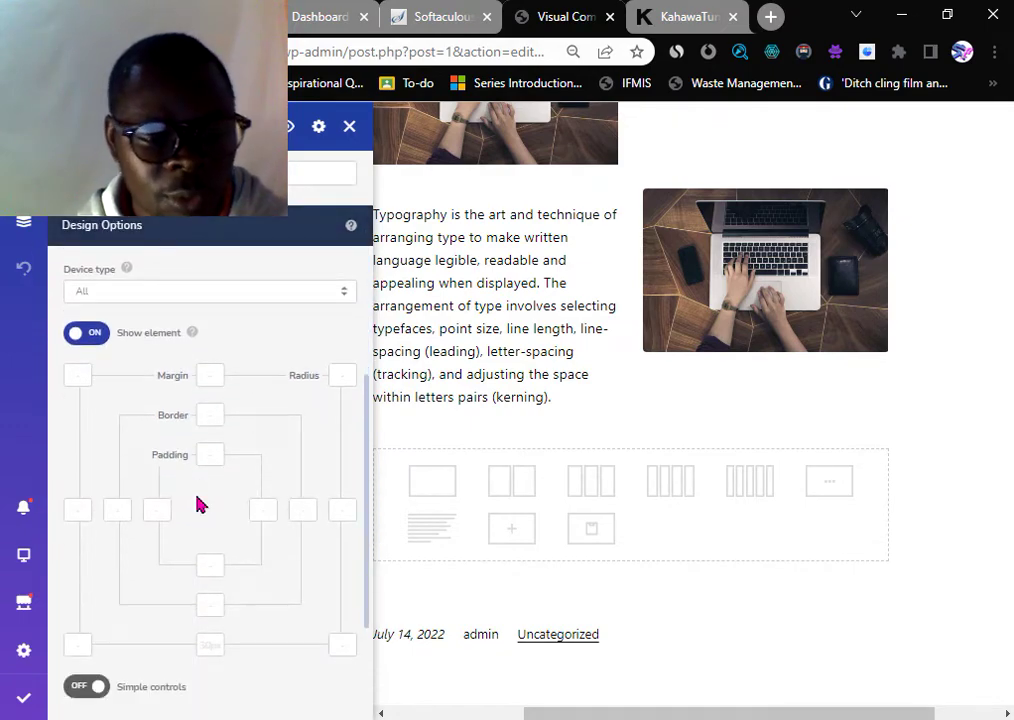
{"action": "scroll", "coordinate": [197, 505], "scroll_direction": "down", "scroll_amount": 2}
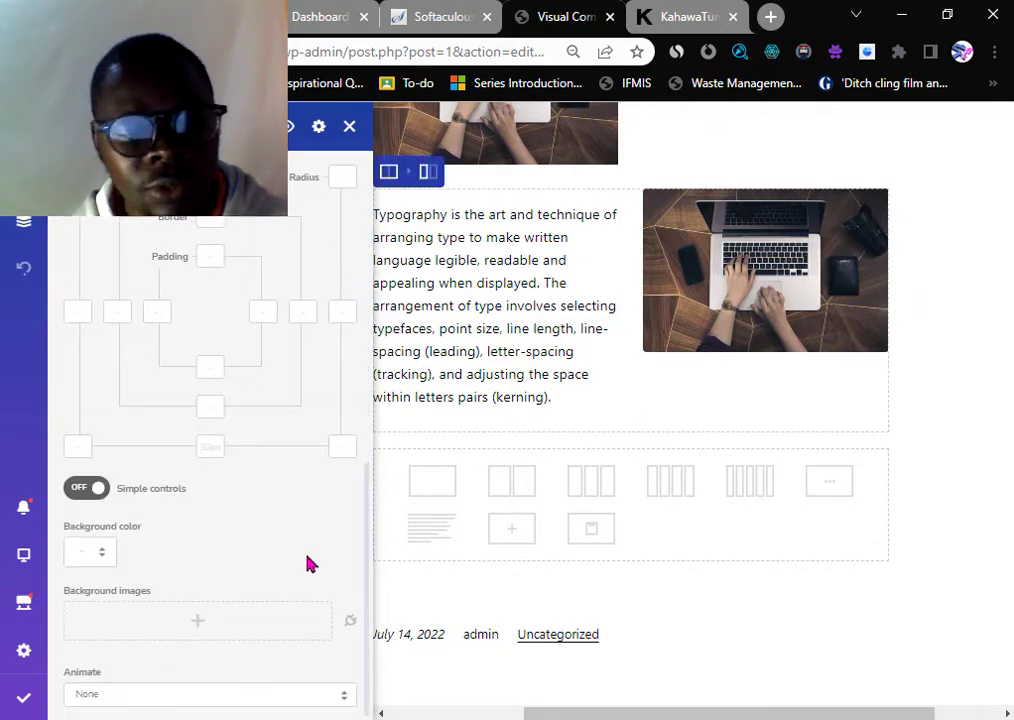
{"action": "scroll", "coordinate": [283, 435], "scroll_direction": "up", "scroll_amount": 3}
{"action": "left_click", "coordinate": [350, 128]}
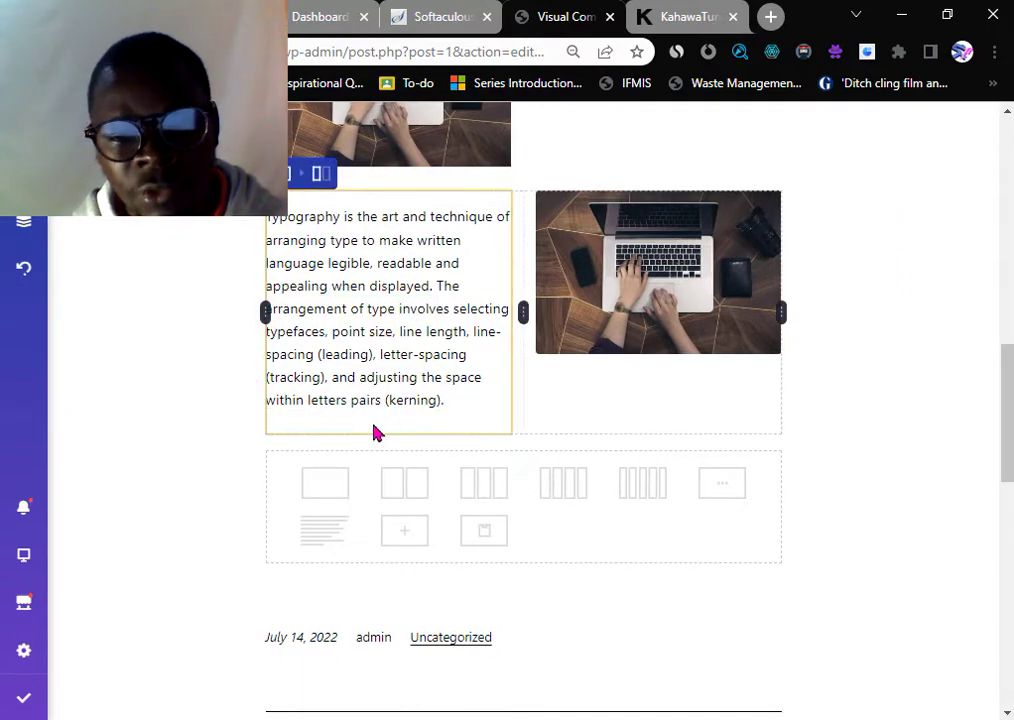
{"action": "scroll", "coordinate": [534, 416], "scroll_direction": "up", "scroll_amount": 6}
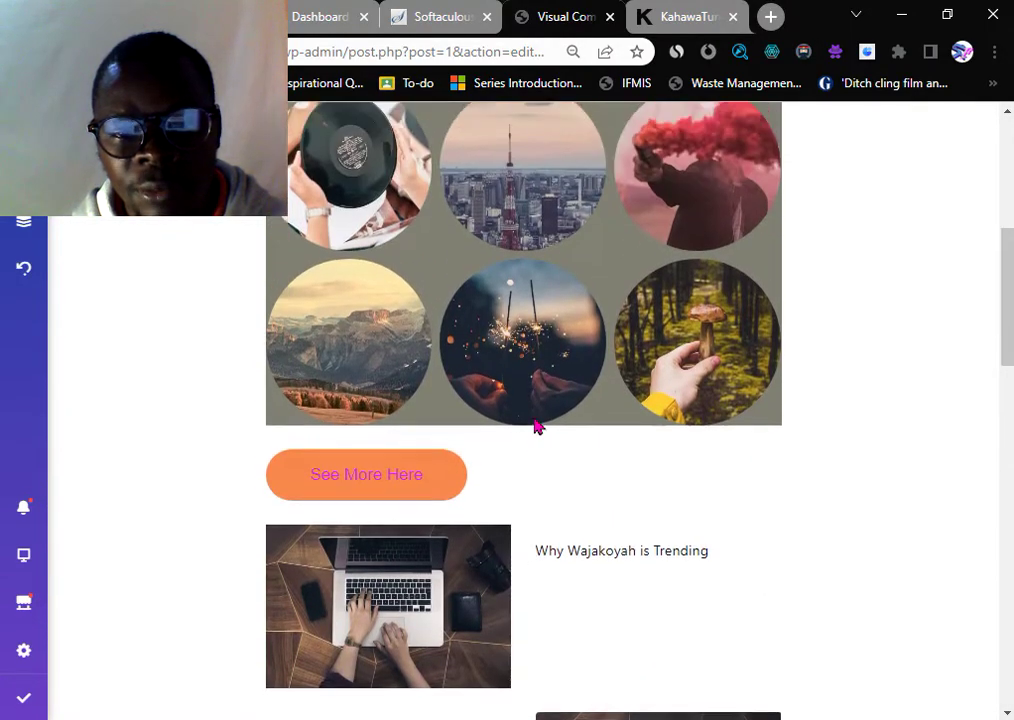
{"action": "scroll", "coordinate": [534, 426], "scroll_direction": "up", "scroll_amount": 5}
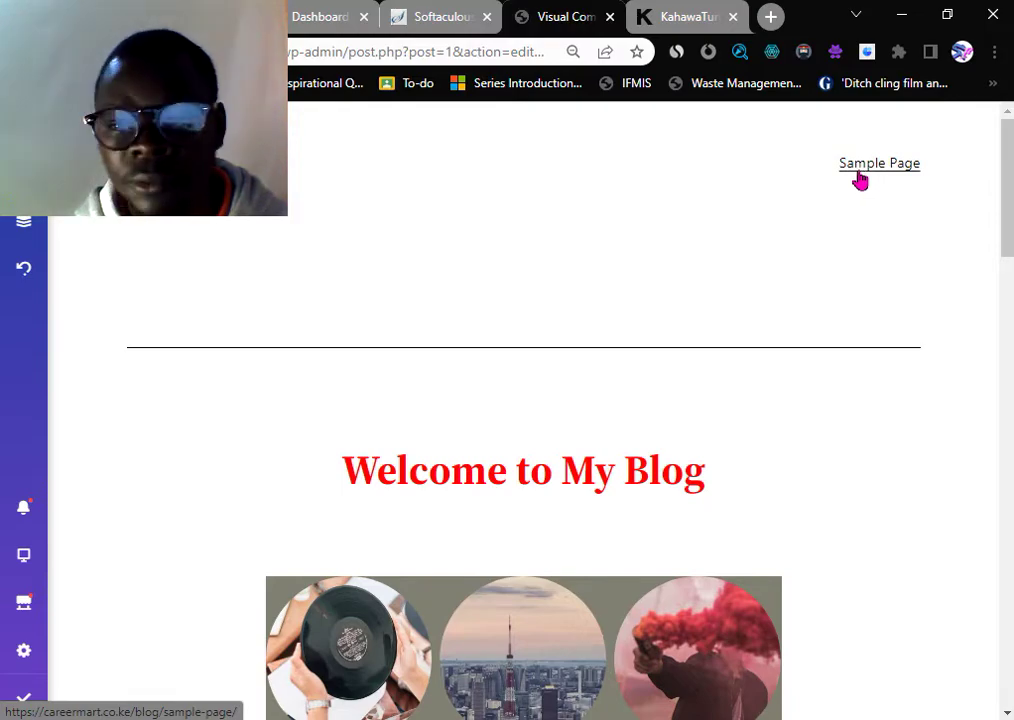
{"action": "scroll", "coordinate": [360, 286], "scroll_direction": "down", "scroll_amount": 10}
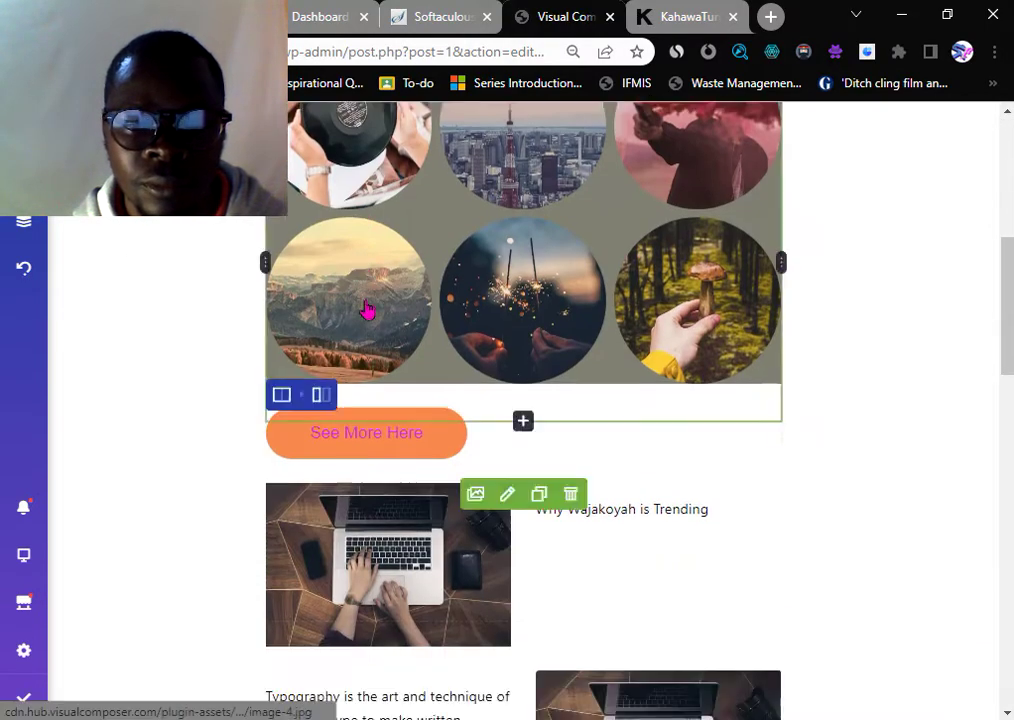
{"action": "scroll", "coordinate": [365, 310], "scroll_direction": "down", "scroll_amount": 4}
{"action": "scroll", "coordinate": [365, 310], "scroll_direction": "up", "scroll_amount": 3}
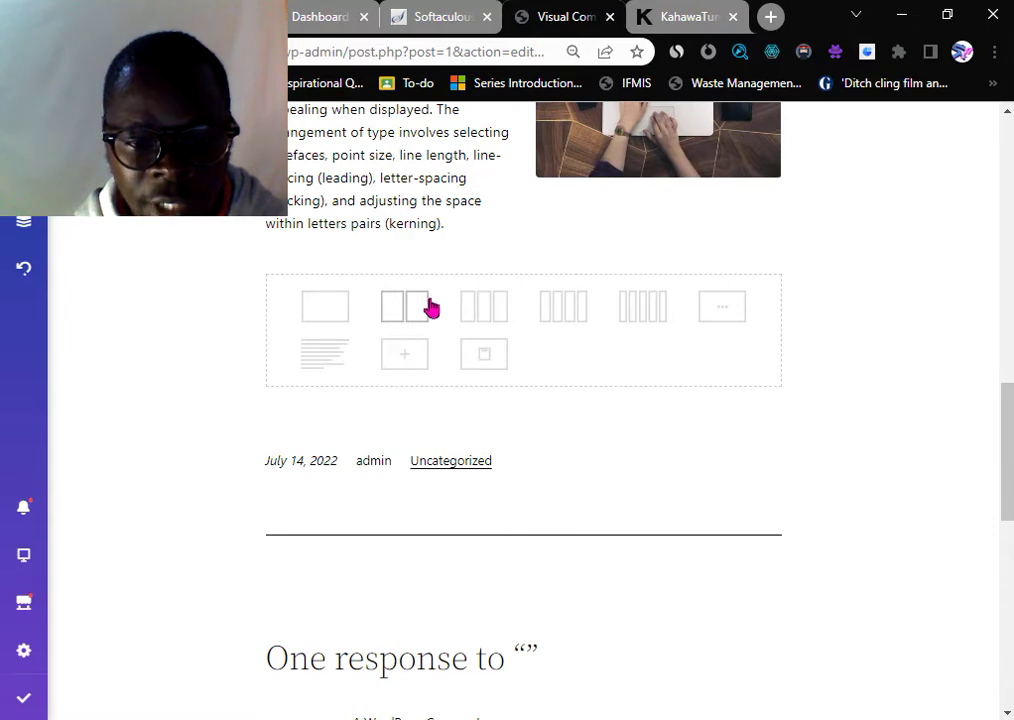
- Add a Separator below the typography row and raise its thickness to 6
{"action": "left_click", "coordinate": [413, 356]}
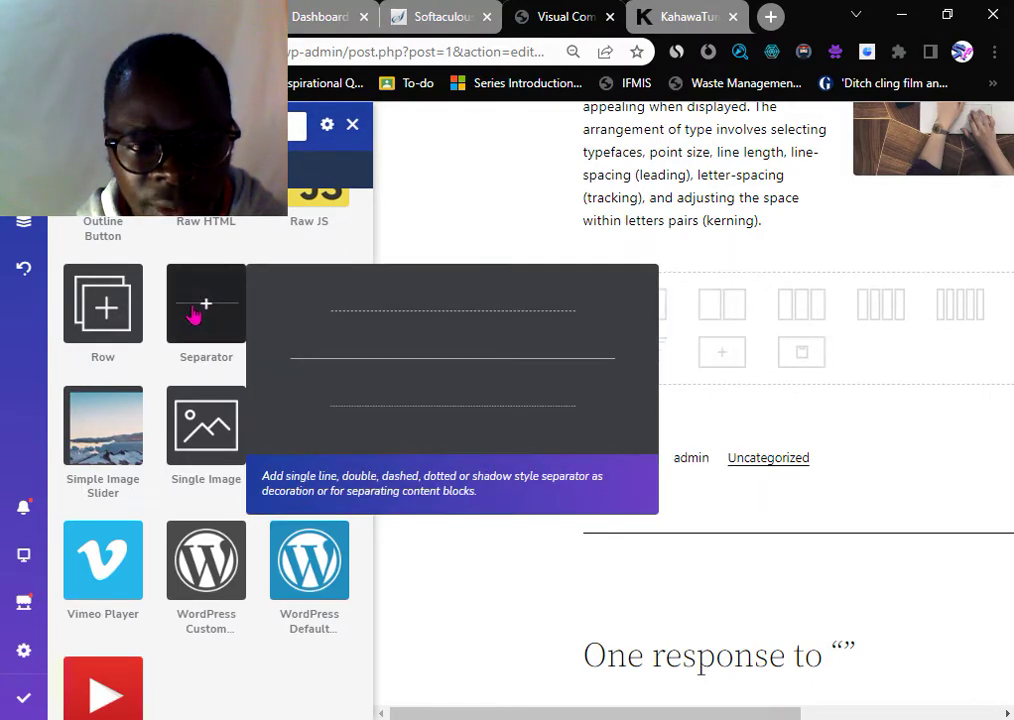
{"action": "left_click", "coordinate": [206, 303]}
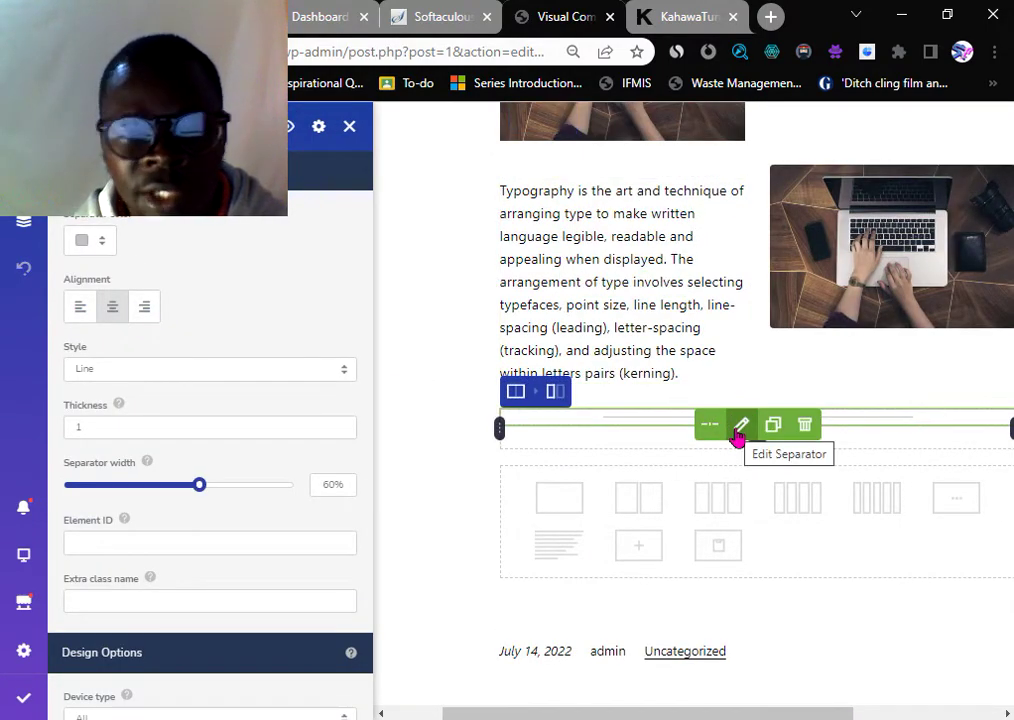
{"action": "left_click", "coordinate": [737, 437]}
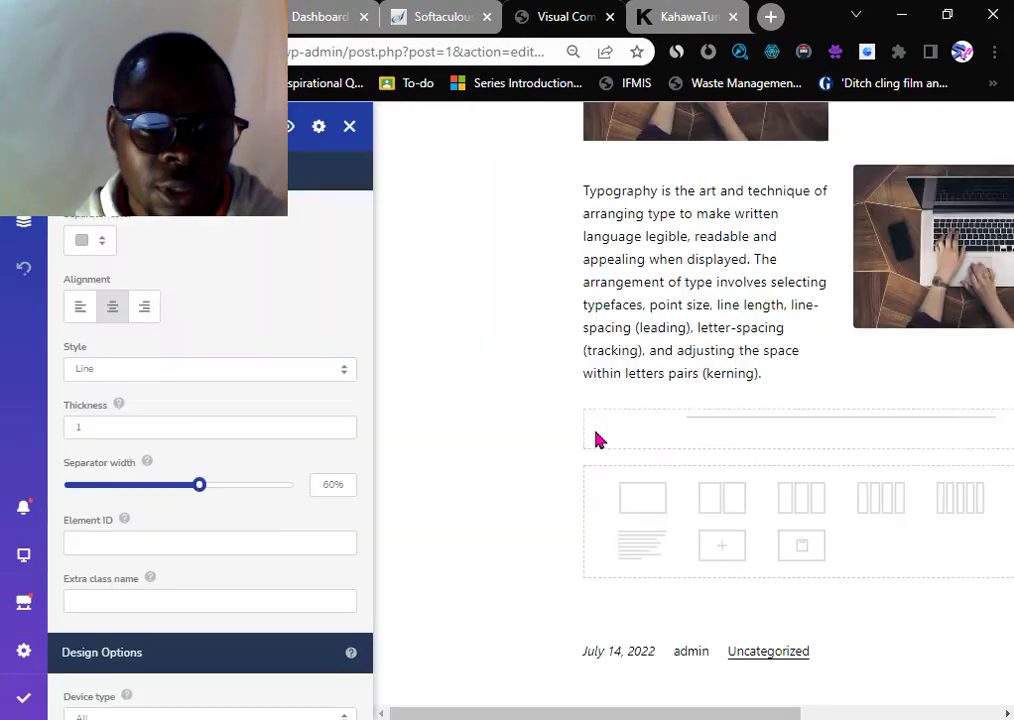
{"action": "left_click", "coordinate": [98, 424]}
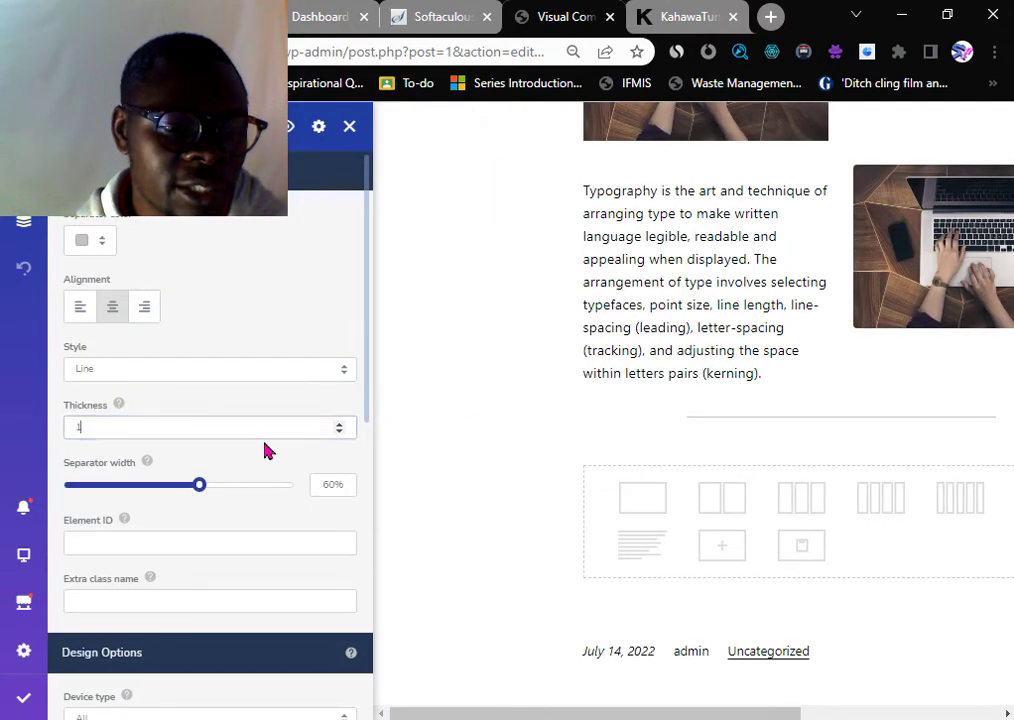
{"action": "left_click", "coordinate": [339, 425]}
{"action": "left_click", "coordinate": [339, 425]}
{"action": "left_click", "coordinate": [339, 425]}
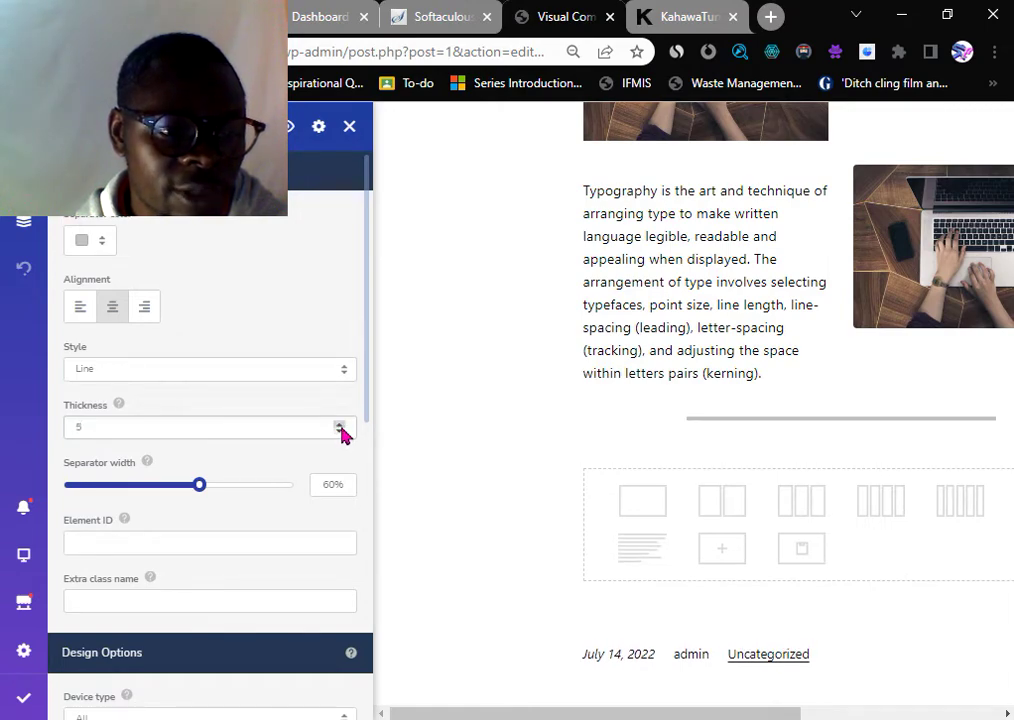
{"action": "left_click", "coordinate": [339, 425]}
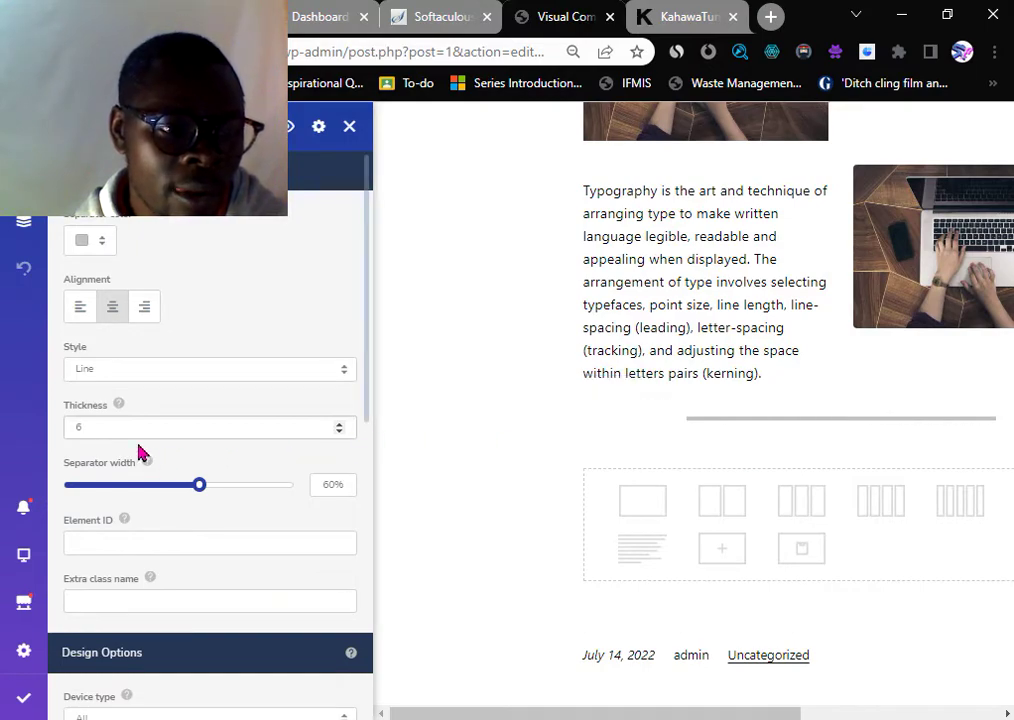
- Colour the separator magenta and widen it from 60% to 100%
{"action": "left_click", "coordinate": [84, 243]}
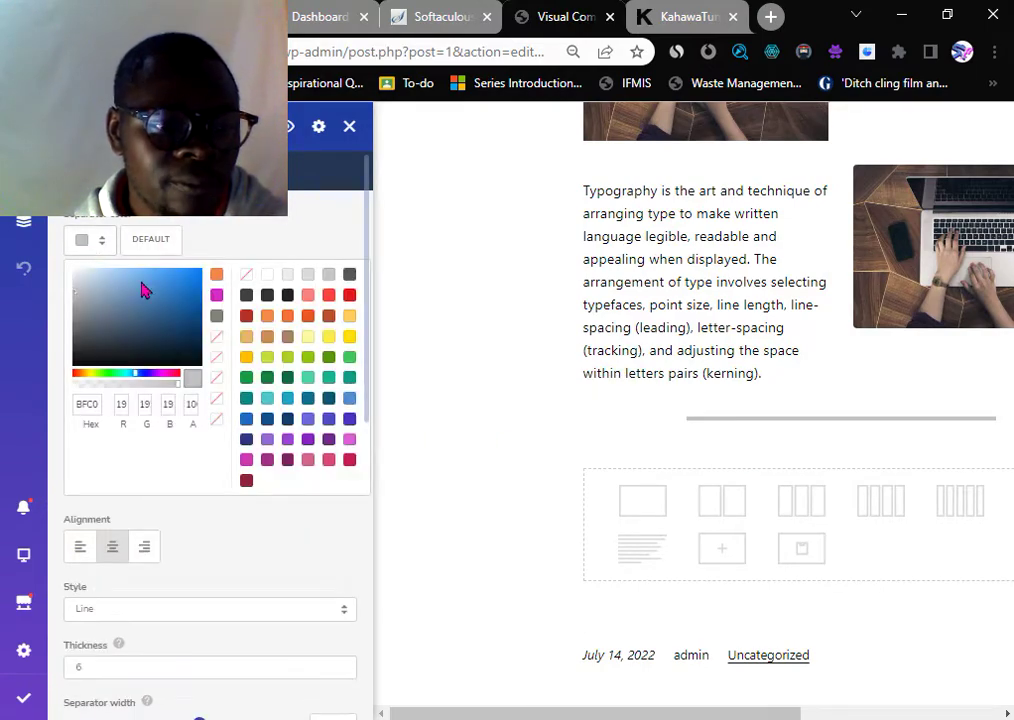
{"action": "left_click", "coordinate": [216, 297]}
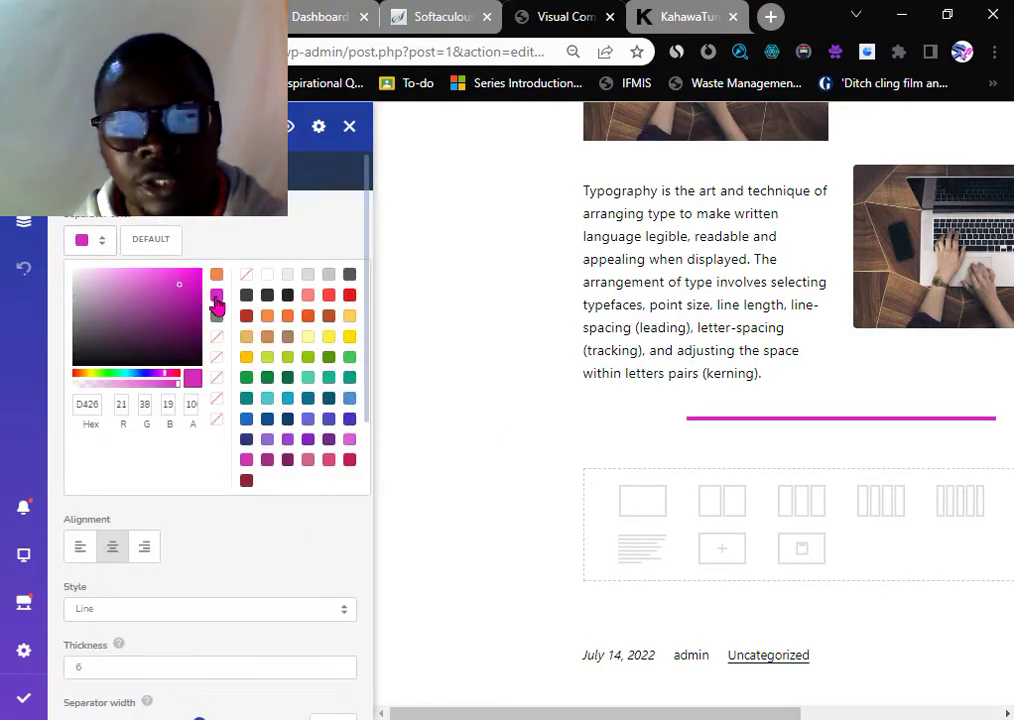
{"action": "scroll", "coordinate": [225, 553], "scroll_direction": "down", "scroll_amount": 4}
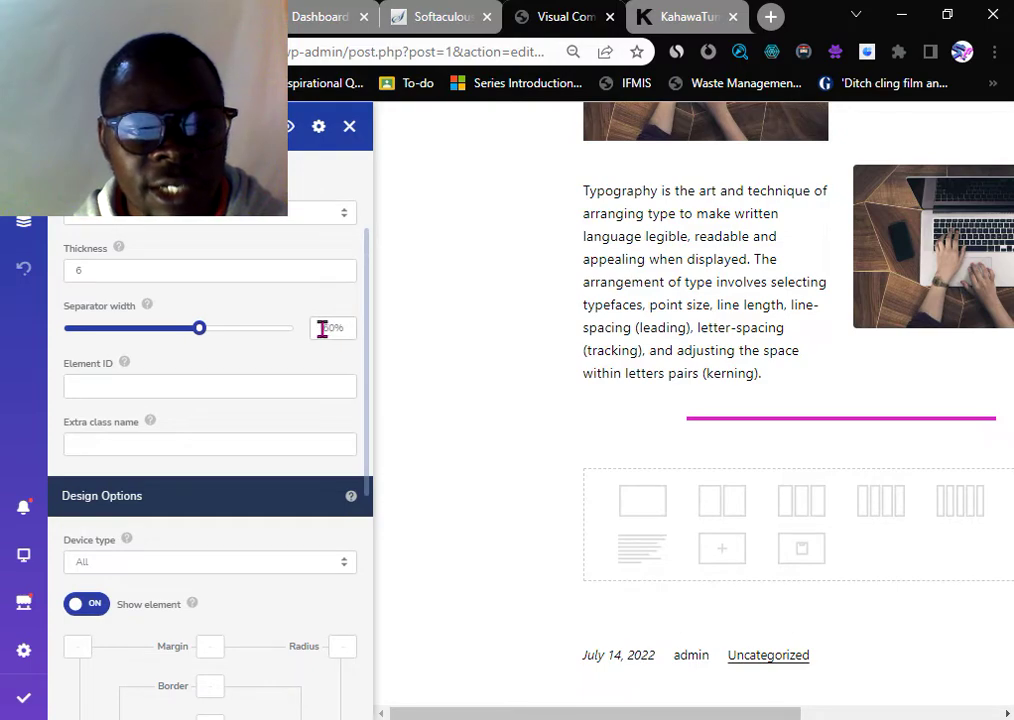
{"action": "left_click_drag", "start_coordinate": [322, 330], "coordinate": [344, 329]}
{"action": "type", "text": "100"}
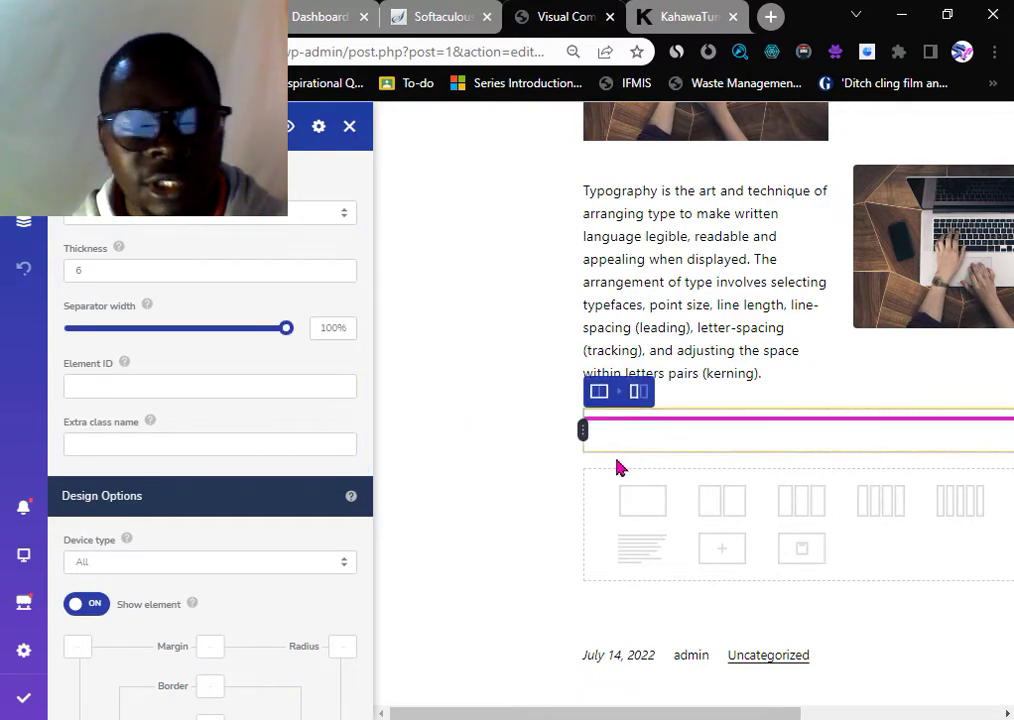
{"action": "scroll", "coordinate": [445, 495], "scroll_direction": "down", "scroll_amount": 2}
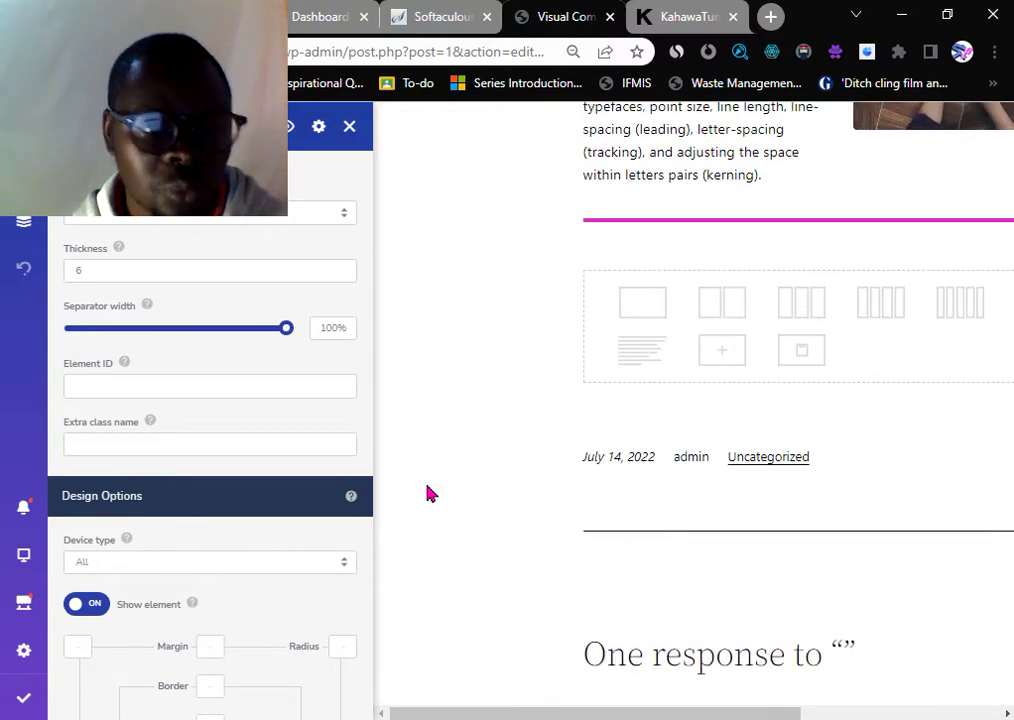
{"action": "scroll", "coordinate": [163, 483], "scroll_direction": "down", "scroll_amount": 5}
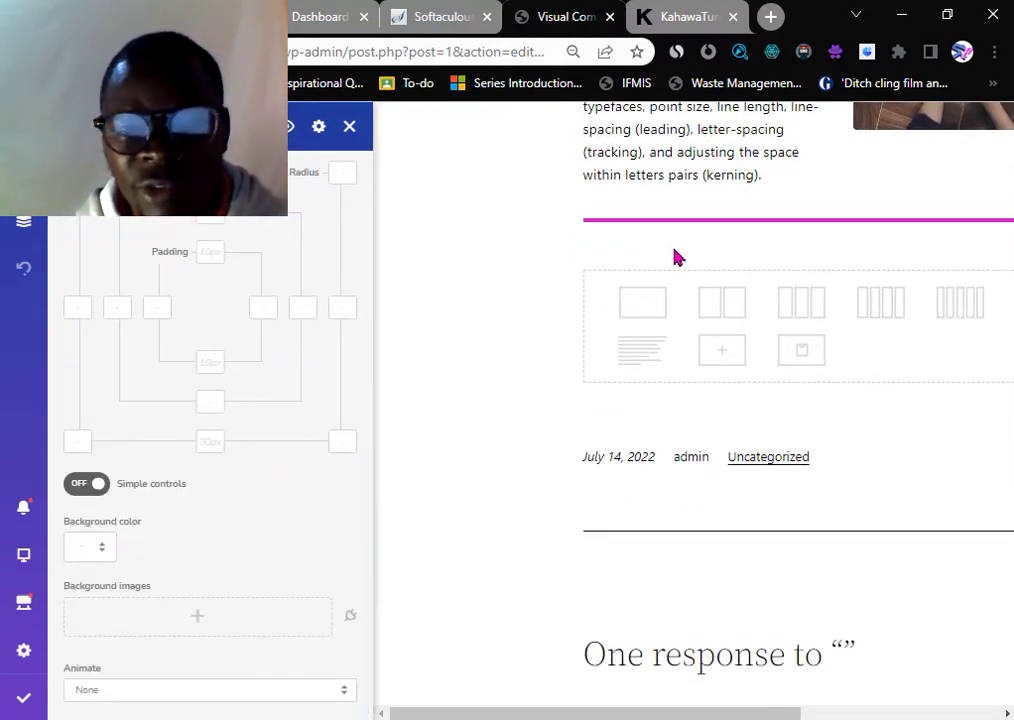
{"action": "mouse_move", "coordinate": [675, 224]}
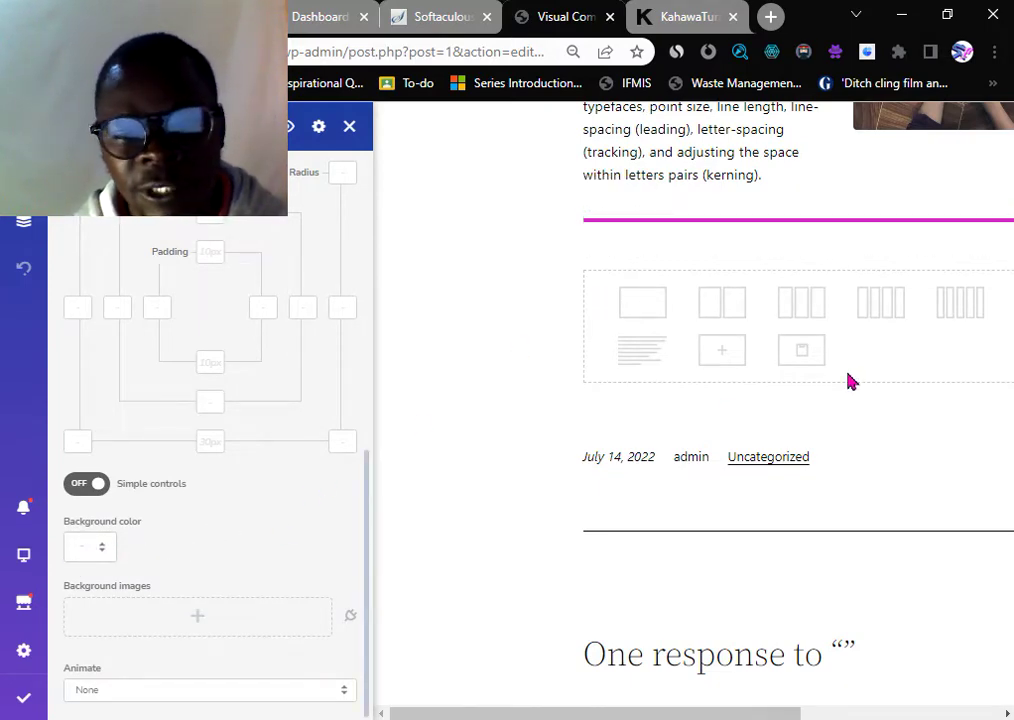
{"action": "mouse_move", "coordinate": [842, 226]}
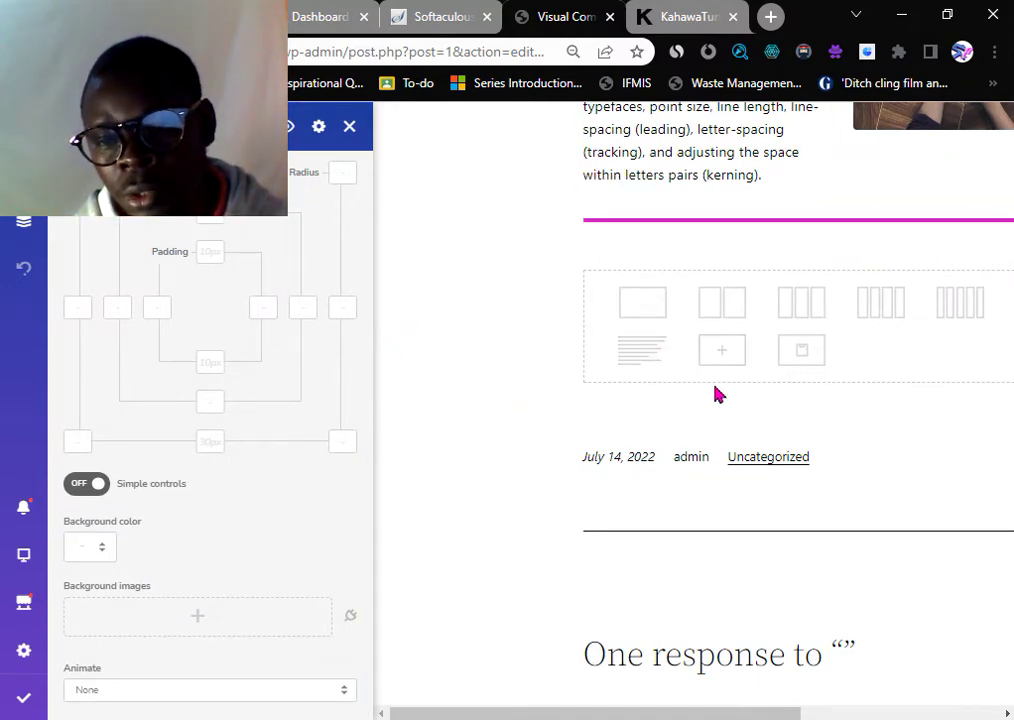
{"action": "scroll", "coordinate": [715, 394], "scroll_direction": "up", "scroll_amount": 1}
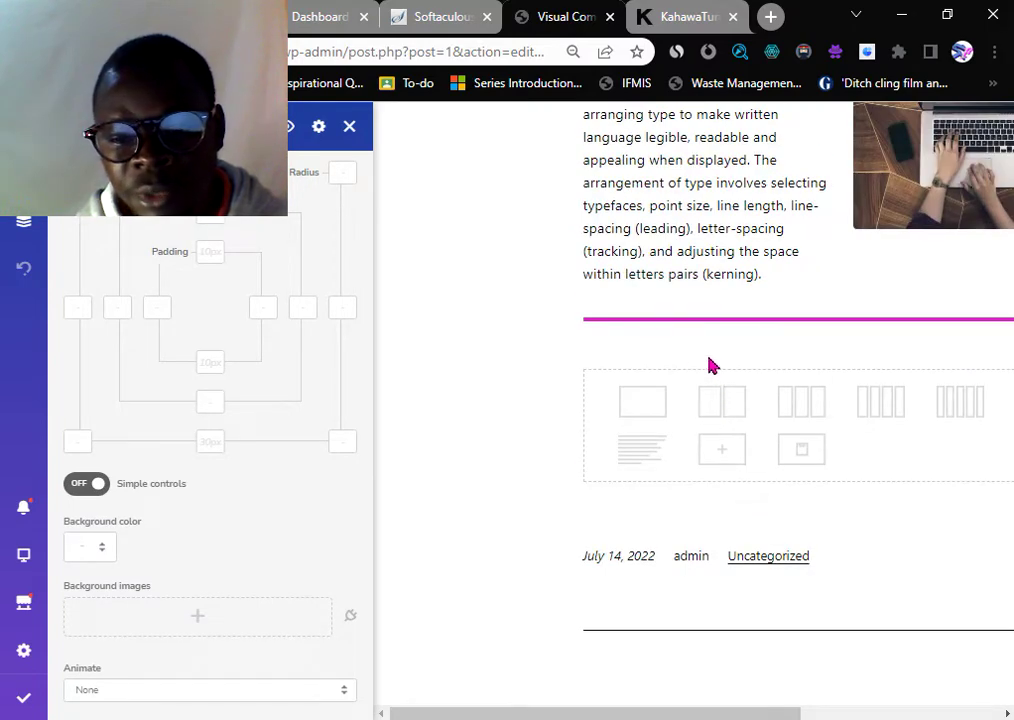
- Add an empty one-column row below the magenta separator
{"action": "left_click", "coordinate": [642, 405]}
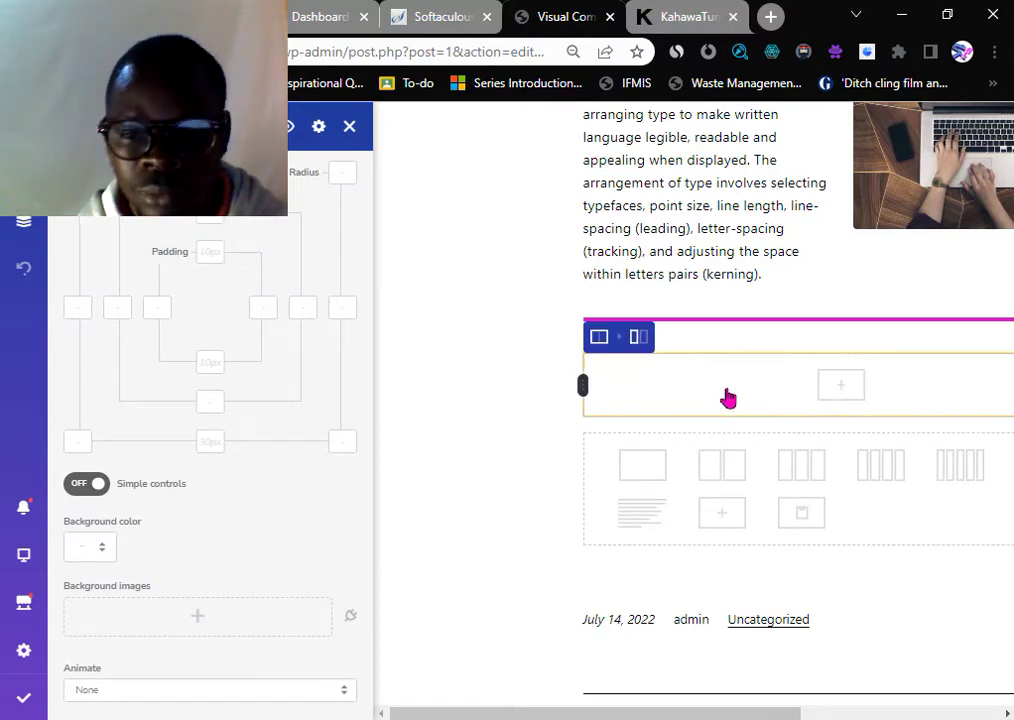
{"action": "left_click", "coordinate": [728, 398]}
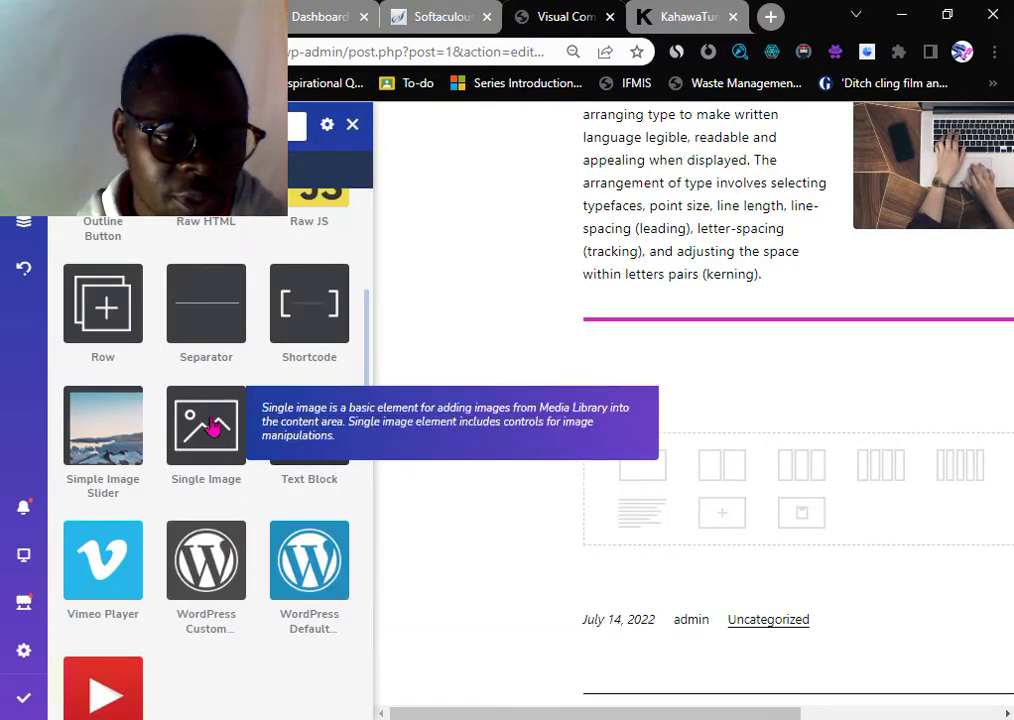
{"action": "scroll", "coordinate": [160, 468], "scroll_direction": "up", "scroll_amount": 5}
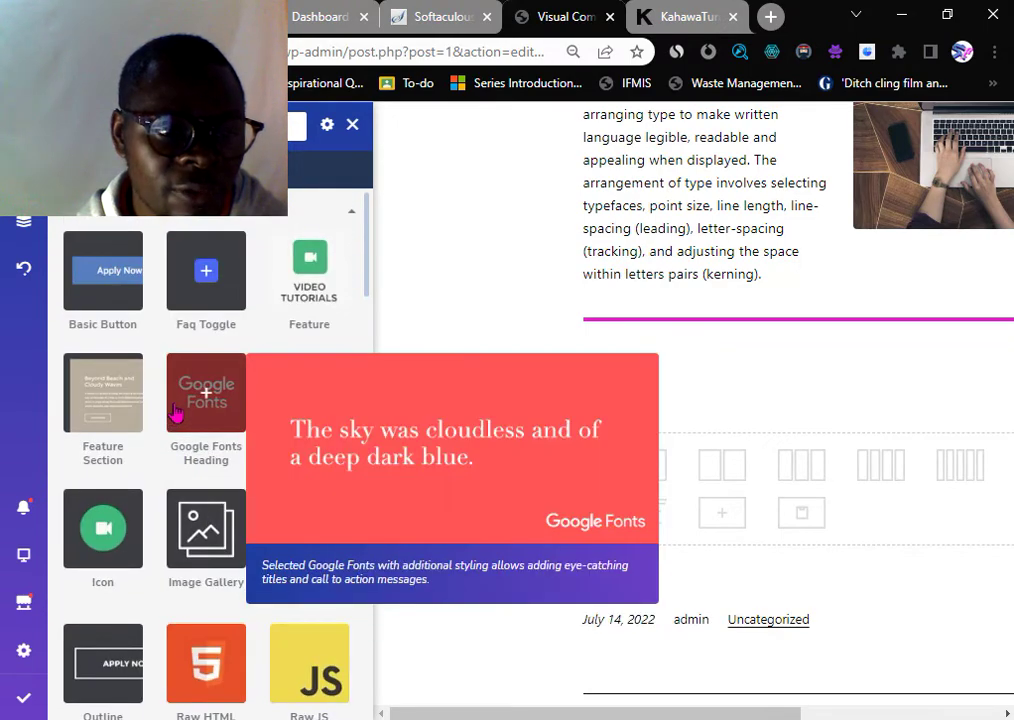
{"action": "scroll", "coordinate": [180, 420], "scroll_direction": "down", "scroll_amount": 5}
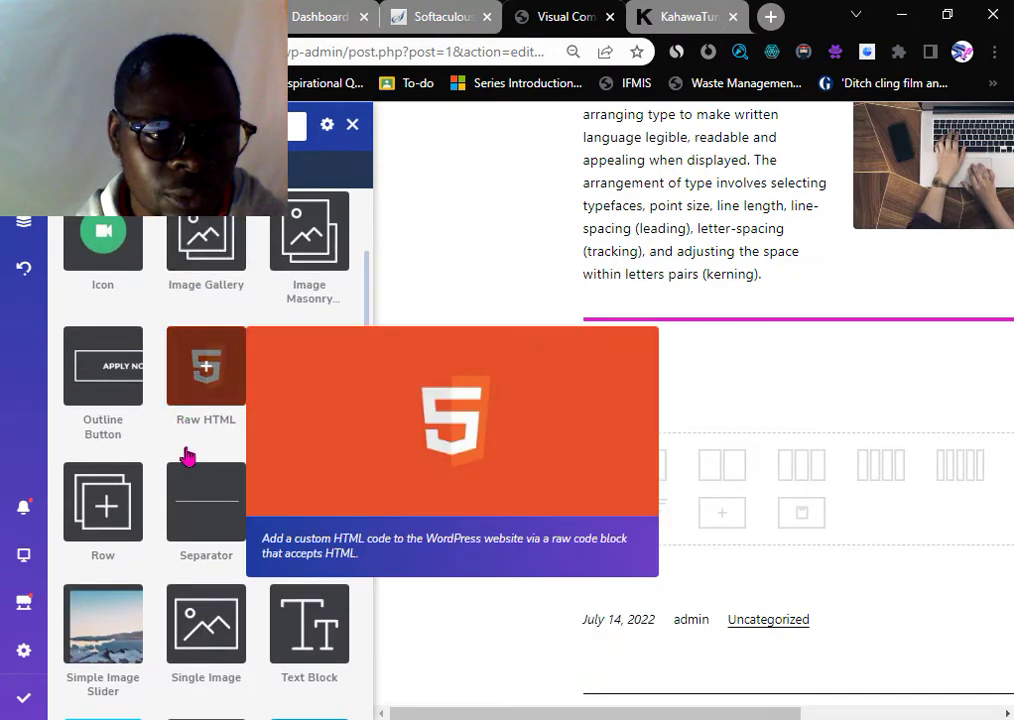
{"action": "scroll", "coordinate": [185, 455], "scroll_direction": "down", "scroll_amount": 5}
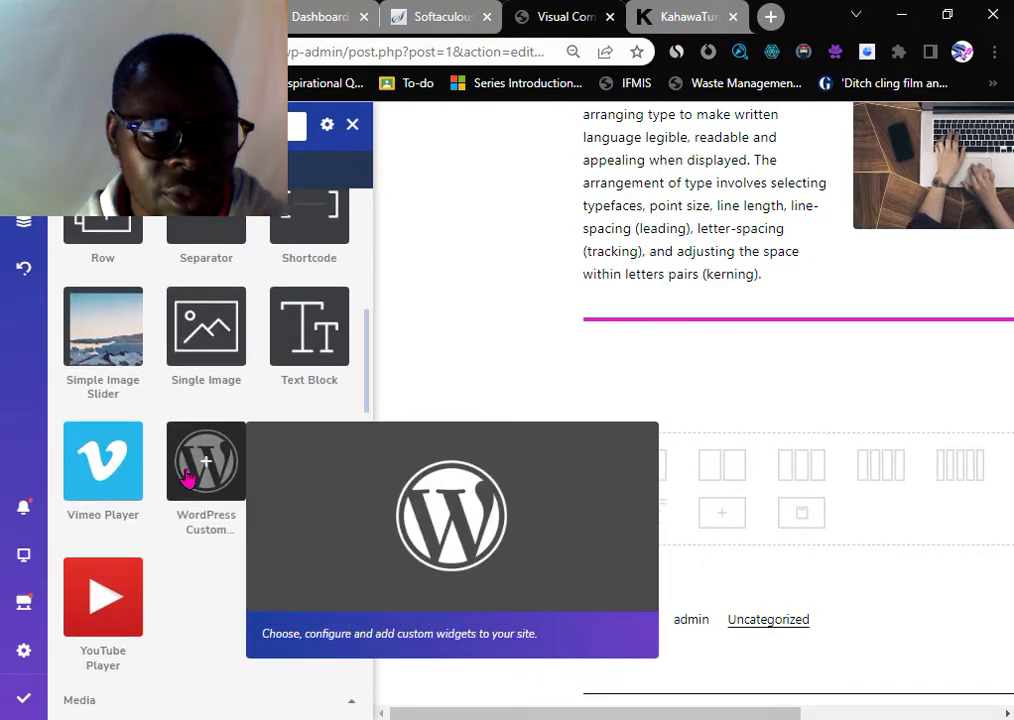
{"action": "scroll", "coordinate": [187, 479], "scroll_direction": "down", "scroll_amount": 2}
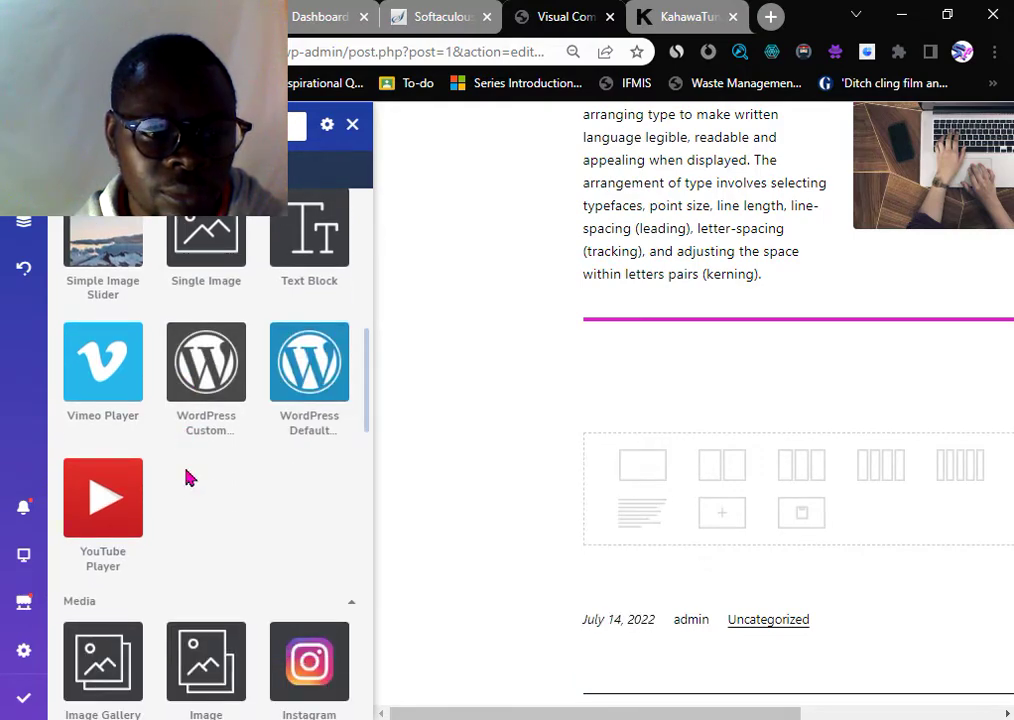
{"action": "scroll", "coordinate": [187, 479], "scroll_direction": "down", "scroll_amount": 6}
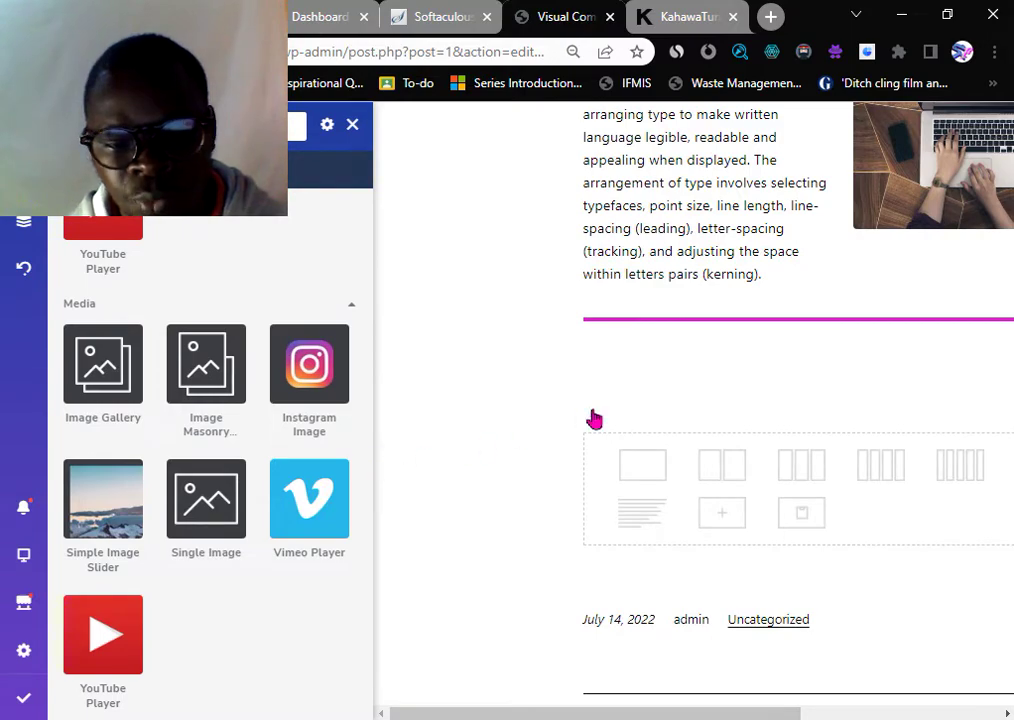
{"action": "left_click", "coordinate": [643, 465]}
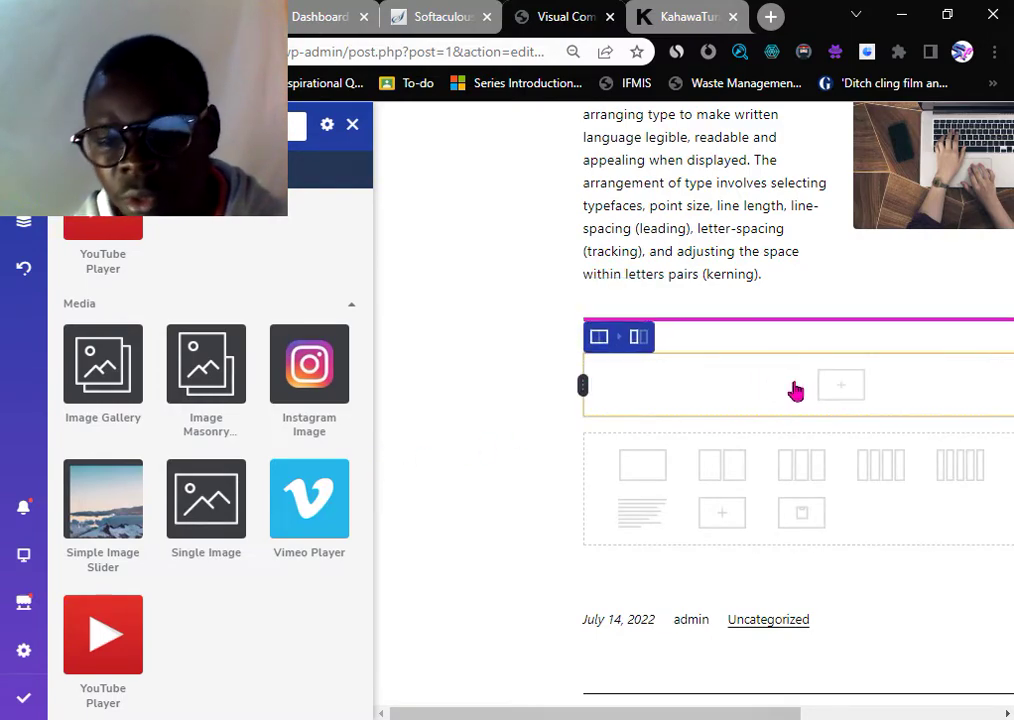
- Insert an Instagram Image embed into the new row
{"action": "left_click_drag", "start_coordinate": [604, 713], "coordinate": [698, 702]}
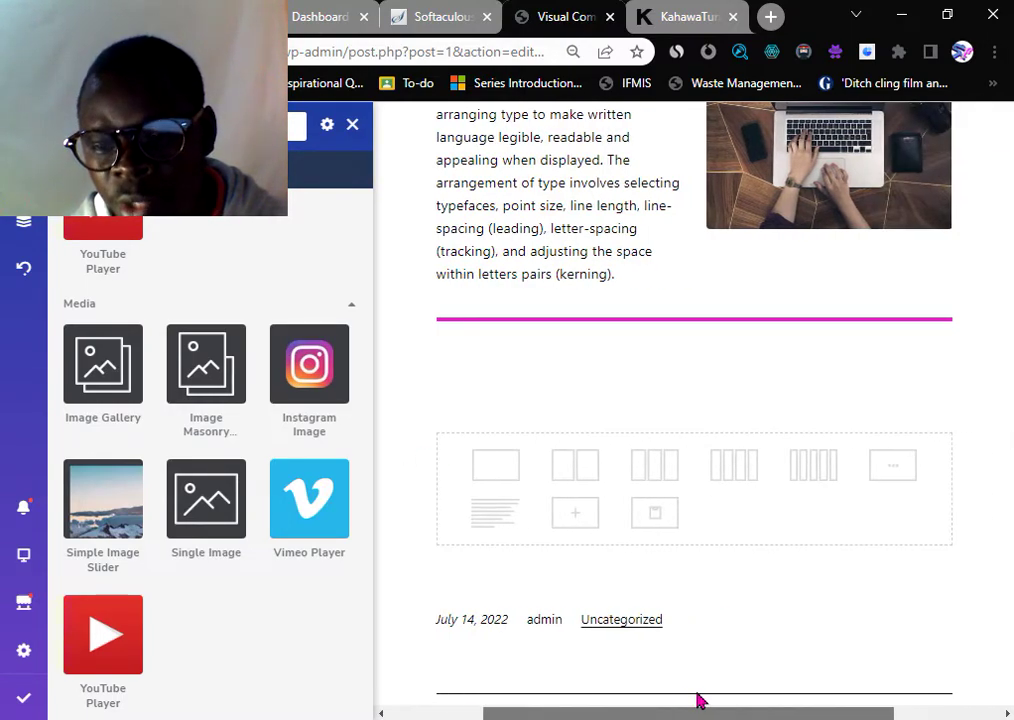
{"action": "left_click", "coordinate": [700, 388]}
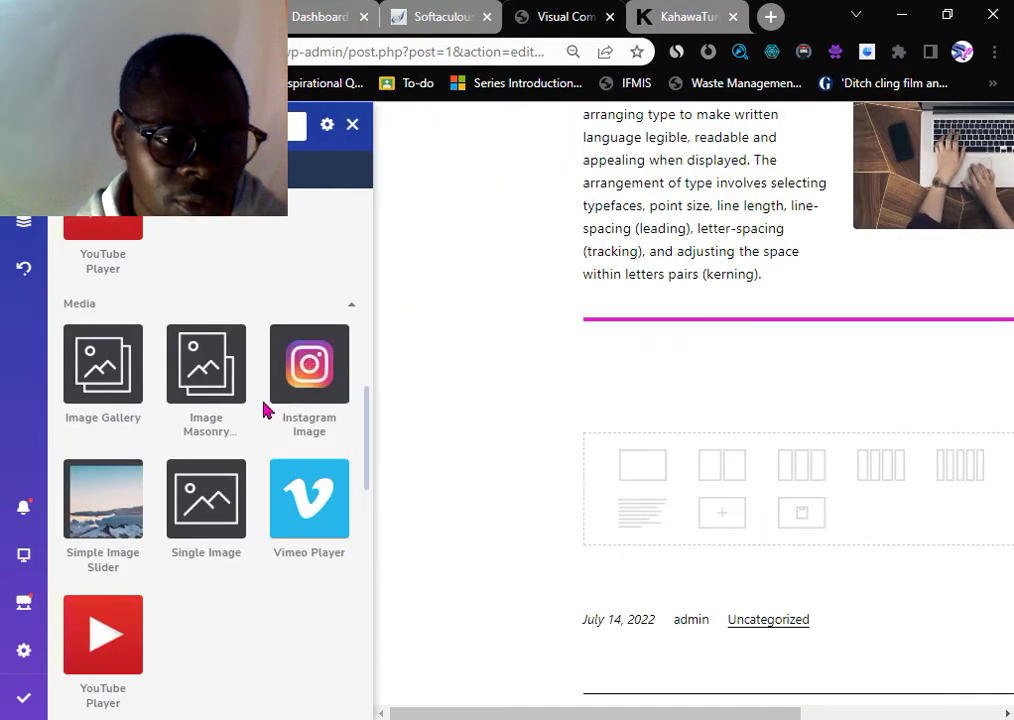
{"action": "mouse_move", "coordinate": [310, 405]}
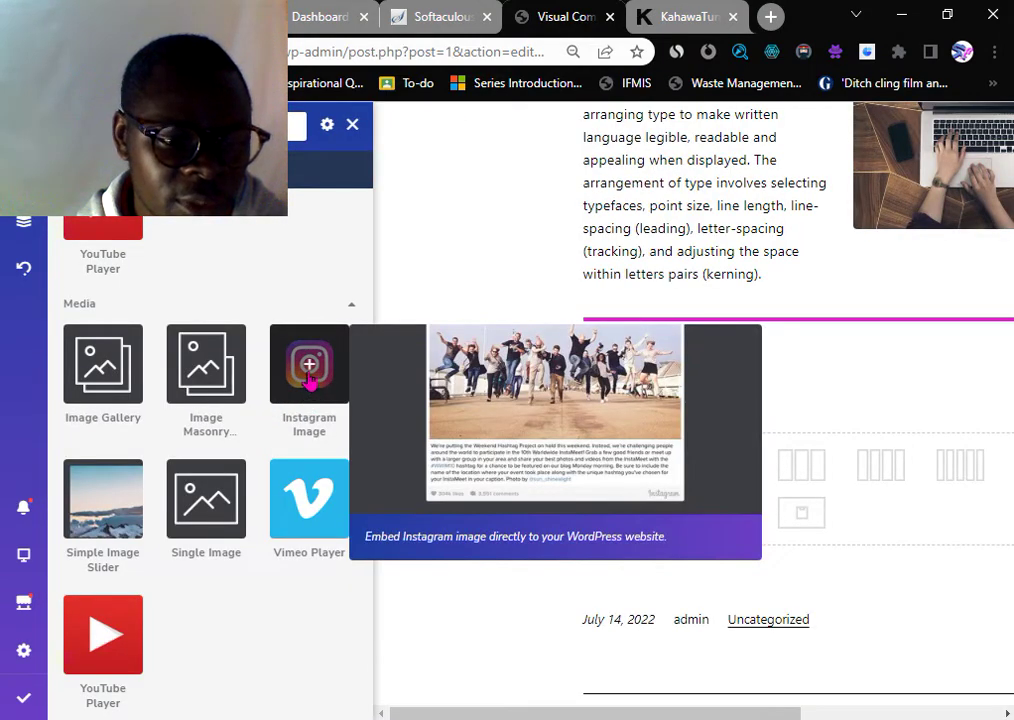
{"action": "left_click", "coordinate": [310, 370]}
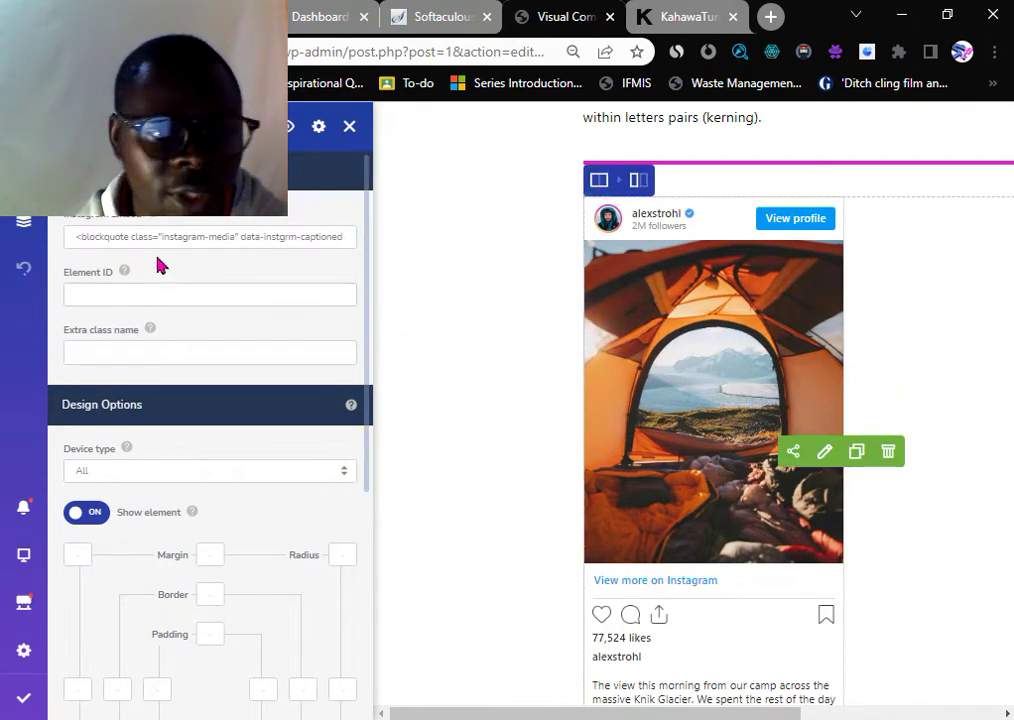
- Review the embed code of the glacier-tent Instagram post in its settings
{"action": "left_click", "coordinate": [133, 236]}
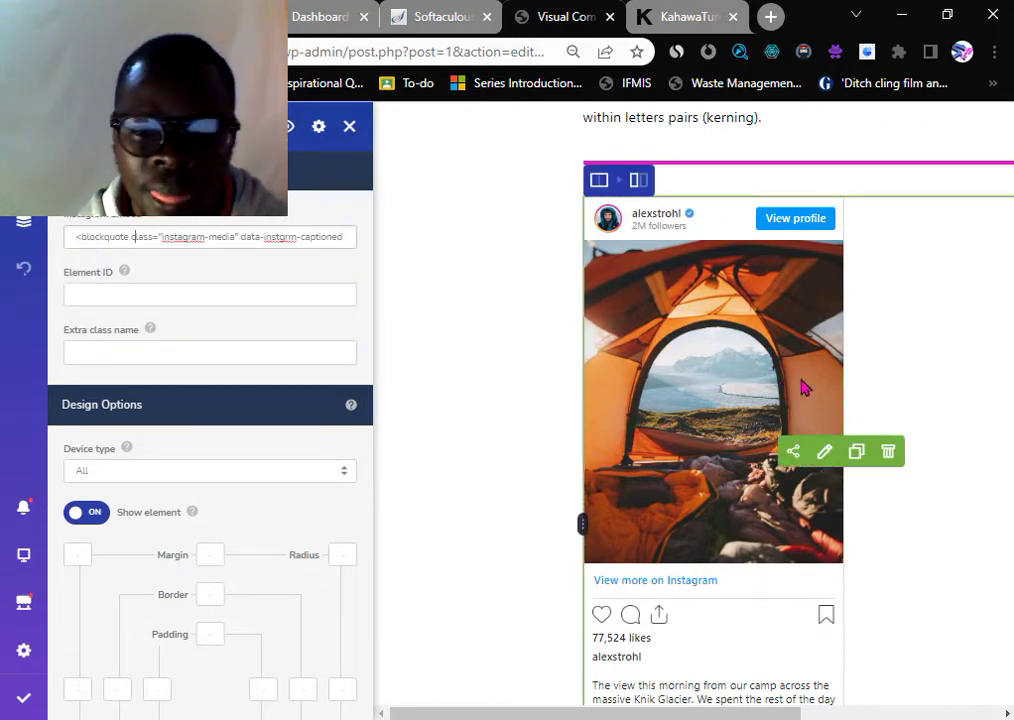
{"action": "scroll", "coordinate": [805, 387], "scroll_direction": "down", "scroll_amount": 4}
{"action": "scroll", "coordinate": [808, 387], "scroll_direction": "down", "scroll_amount": 3}
{"action": "scroll", "coordinate": [810, 387], "scroll_direction": "up", "scroll_amount": 2}
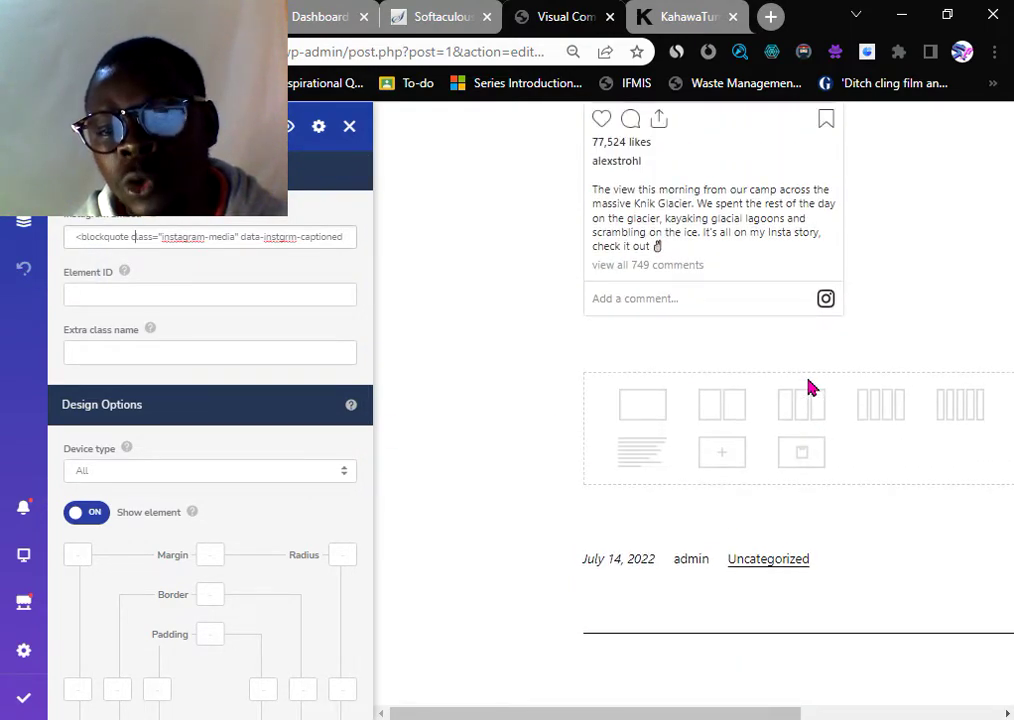
- Switch to the Kahawa Tungu tab and scroll through its homepage stories
{"action": "left_click", "coordinate": [690, 16]}
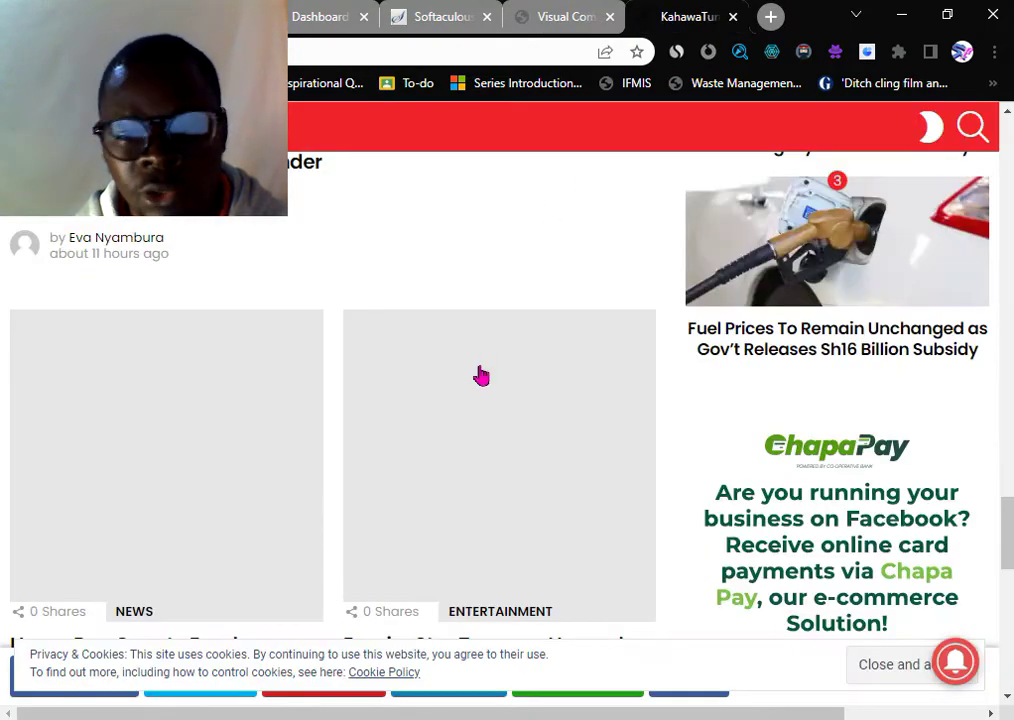
{"action": "scroll", "coordinate": [674, 428], "scroll_direction": "down", "scroll_amount": 10}
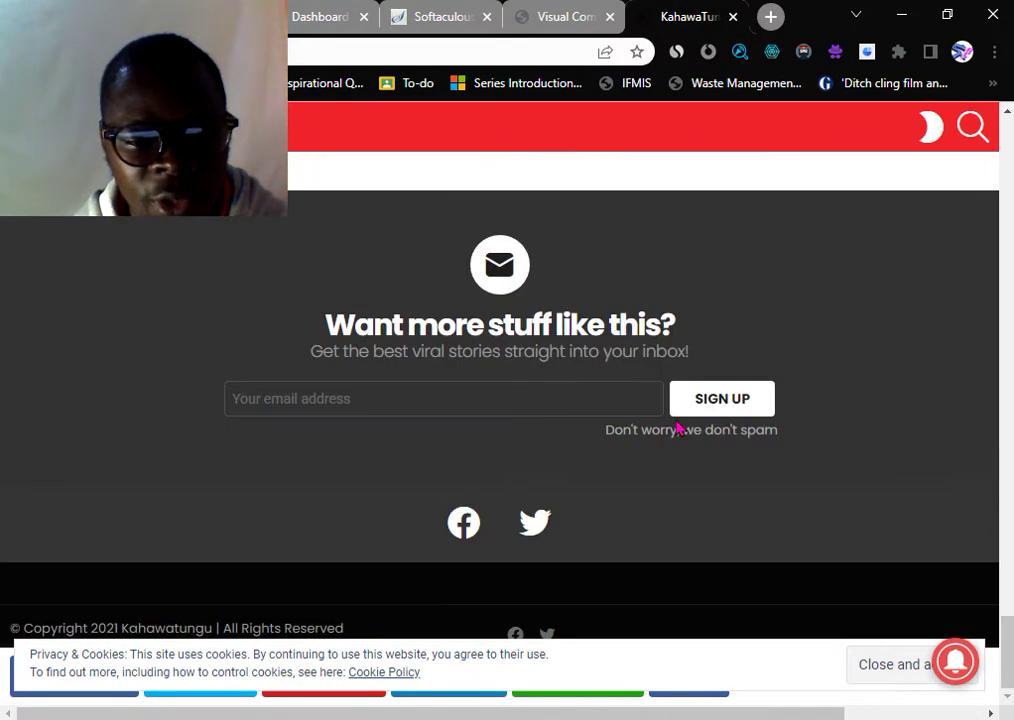
{"action": "scroll", "coordinate": [545, 450], "scroll_direction": "up", "scroll_amount": 10}
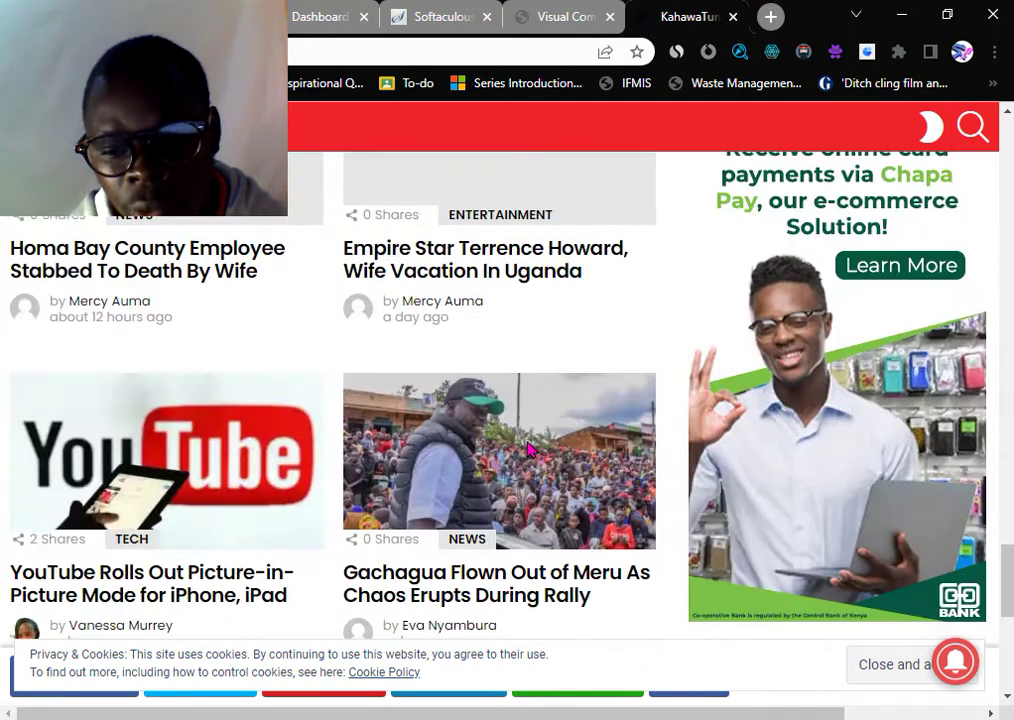
{"action": "scroll", "coordinate": [529, 450], "scroll_direction": "up", "scroll_amount": 15}
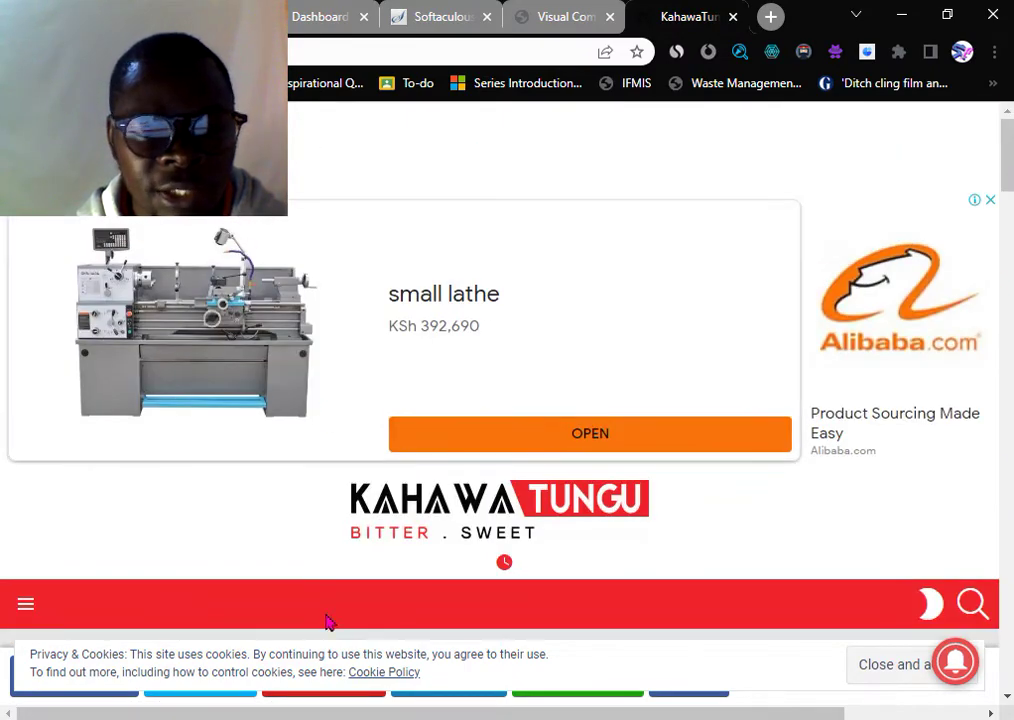
{"action": "scroll", "coordinate": [262, 510], "scroll_direction": "down", "scroll_amount": 5}
{"action": "scroll", "coordinate": [420, 340], "scroll_direction": "up", "scroll_amount": 5}
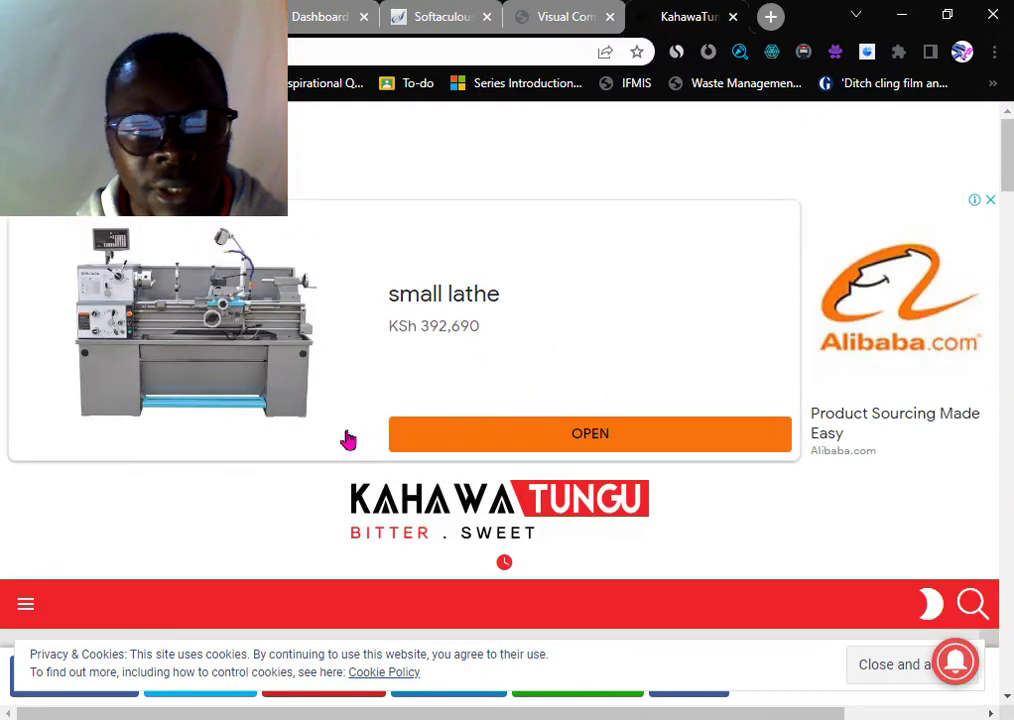
{"action": "scroll", "coordinate": [300, 520], "scroll_direction": "down", "scroll_amount": 1}
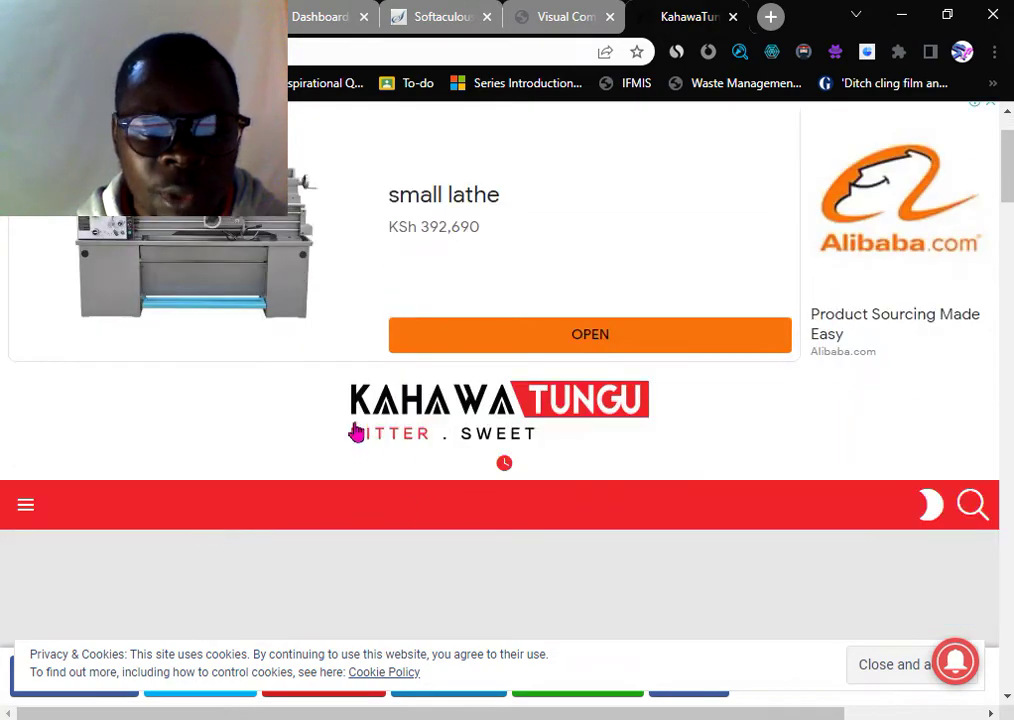
{"action": "scroll", "coordinate": [366, 441], "scroll_direction": "down", "scroll_amount": 4}
{"action": "scroll", "coordinate": [366, 441], "scroll_direction": "down", "scroll_amount": 15}
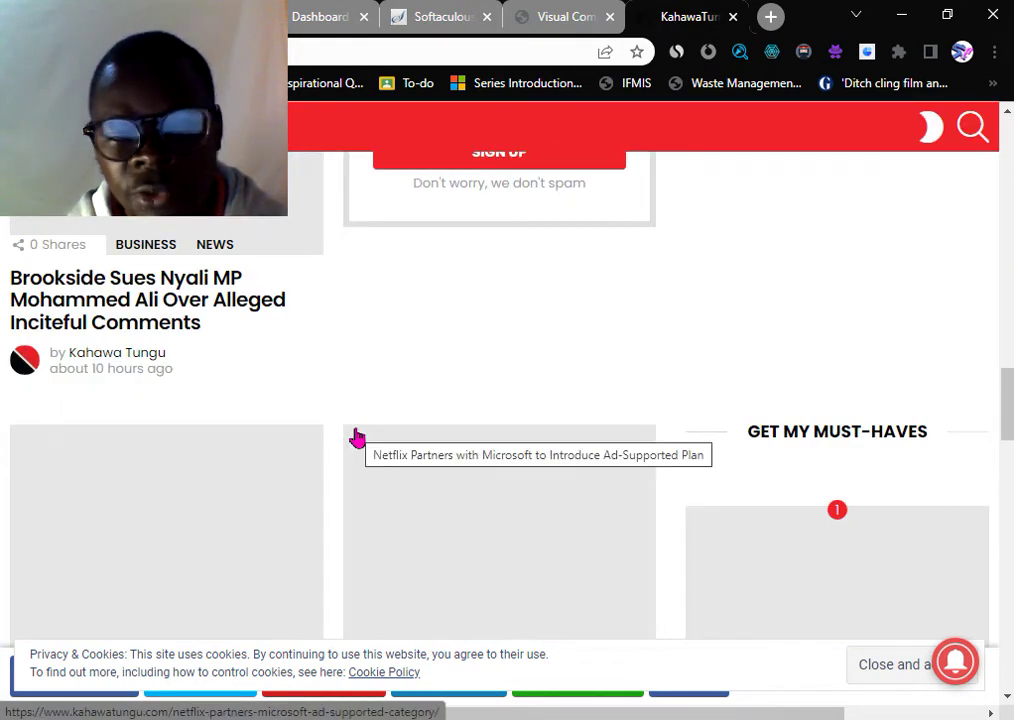
- Return to the Visual Composer post and locate the Instagram embed
{"action": "left_click", "coordinate": [566, 18]}
{"action": "scroll", "coordinate": [617, 375], "scroll_direction": "up", "scroll_amount": 10}
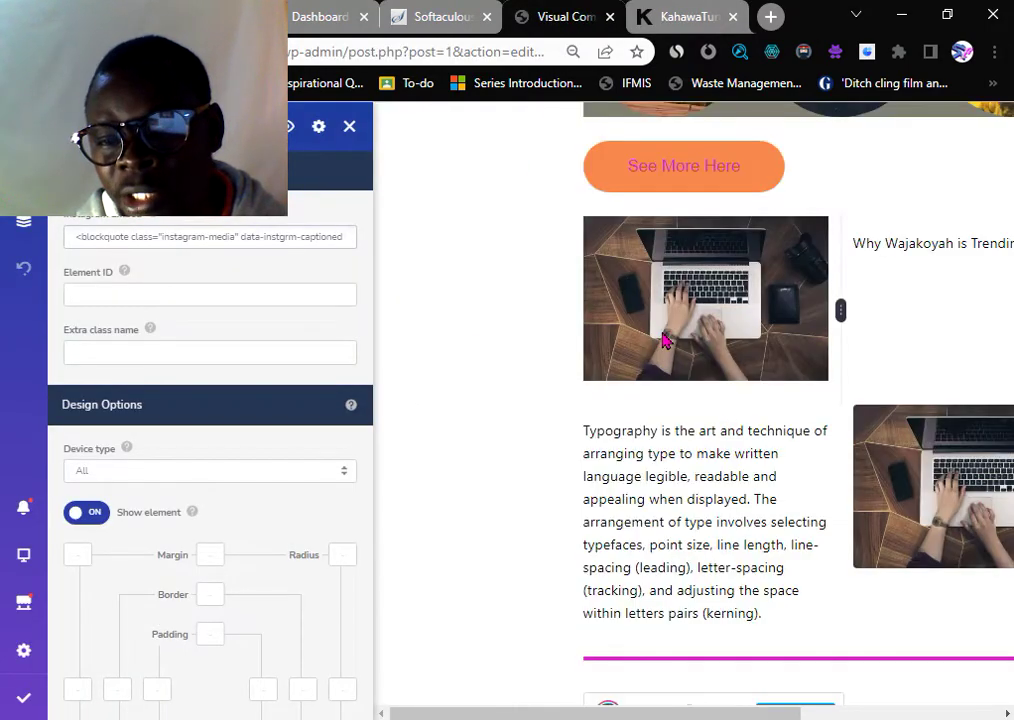
{"action": "scroll", "coordinate": [440, 283], "scroll_direction": "up", "scroll_amount": 1}
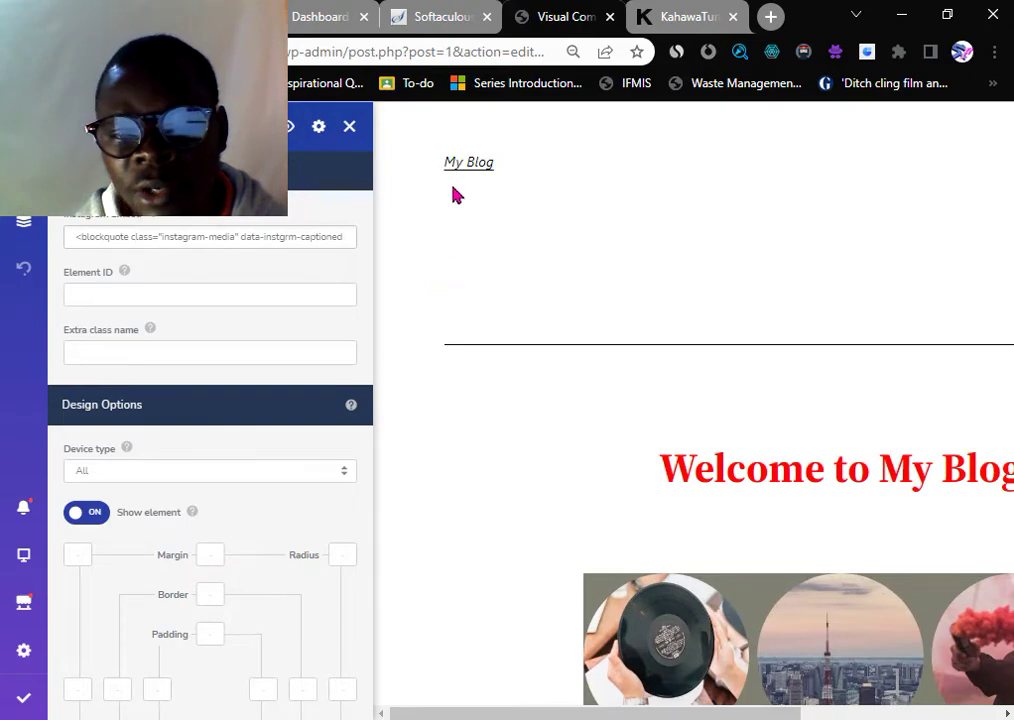
{"action": "scroll", "coordinate": [750, 432], "scroll_direction": "down", "scroll_amount": 5}
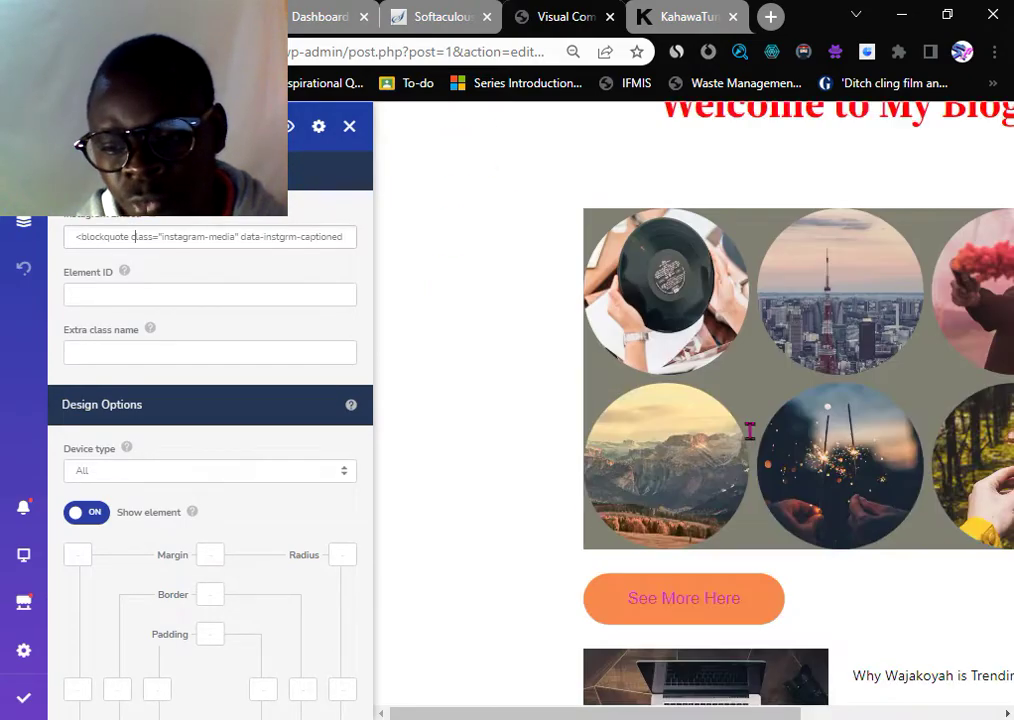
{"action": "scroll", "coordinate": [750, 432], "scroll_direction": "down", "scroll_amount": 15}
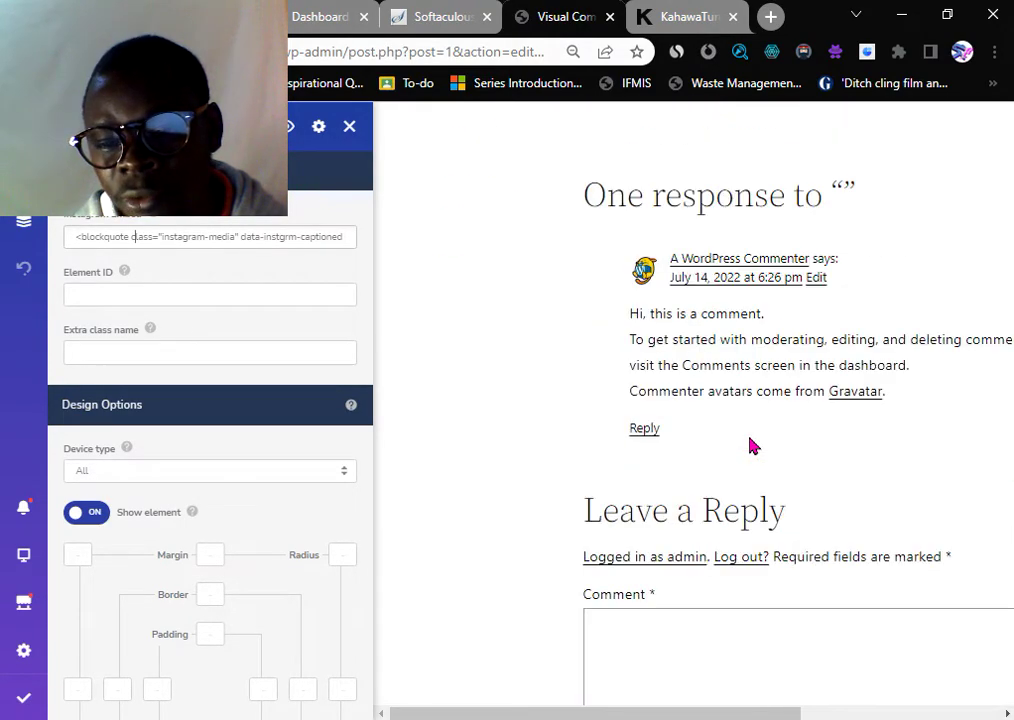
{"action": "scroll", "coordinate": [752, 444], "scroll_direction": "up", "scroll_amount": 15}
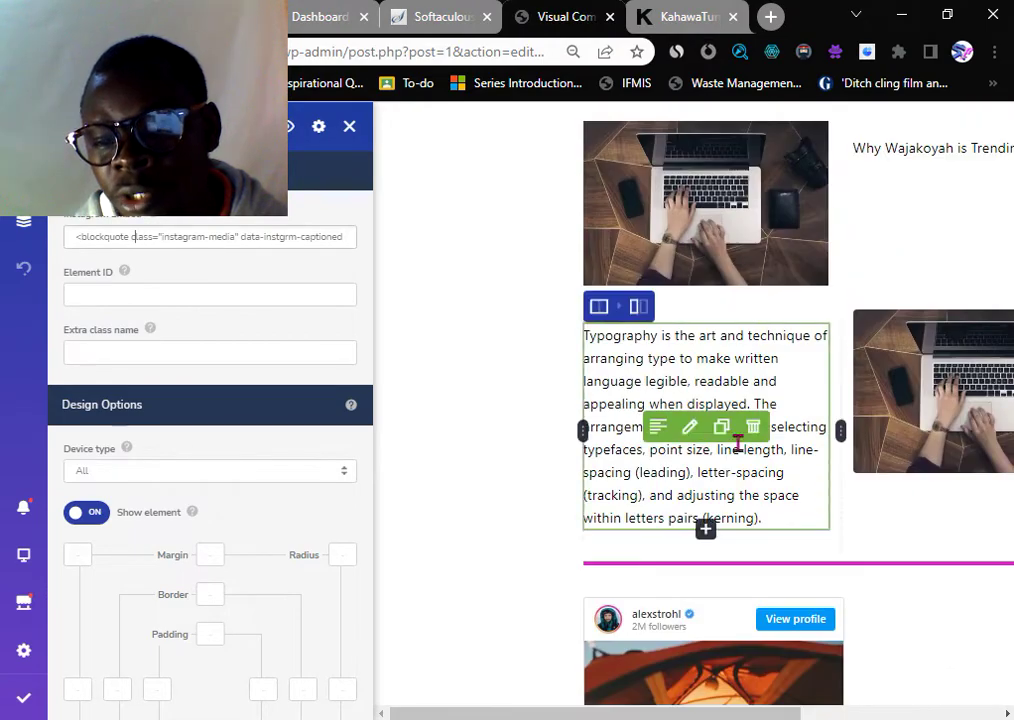
{"action": "scroll", "coordinate": [737, 443], "scroll_direction": "down", "scroll_amount": 4}
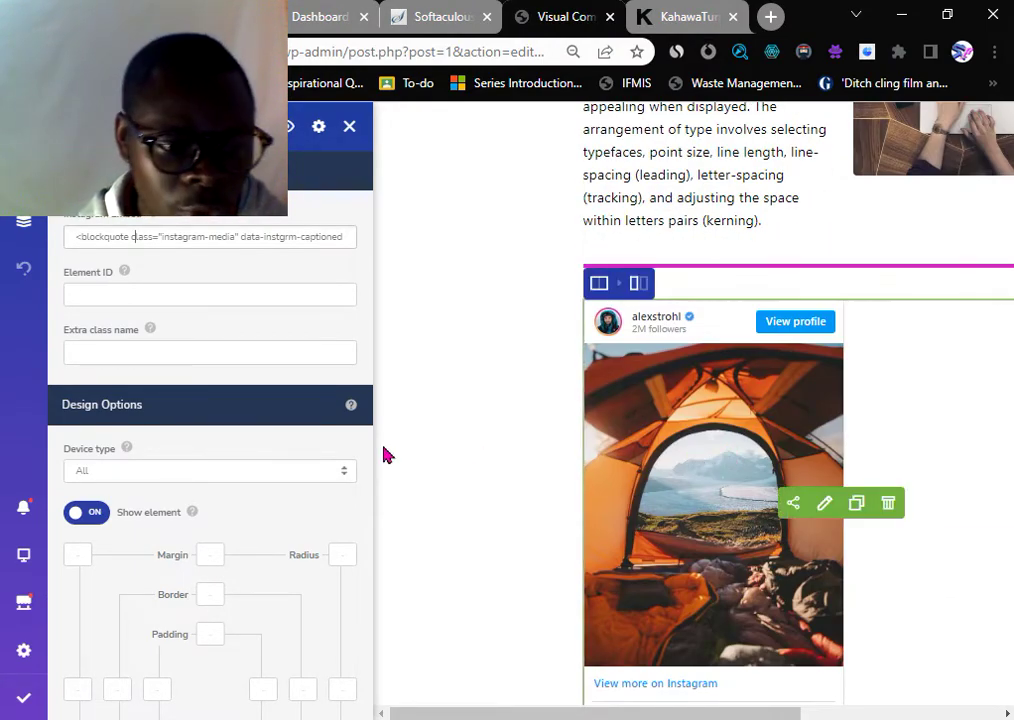
{"action": "scroll", "coordinate": [765, 419], "scroll_direction": "down", "scroll_amount": 4}
{"action": "scroll", "coordinate": [765, 421], "scroll_direction": "up", "scroll_amount": 3}
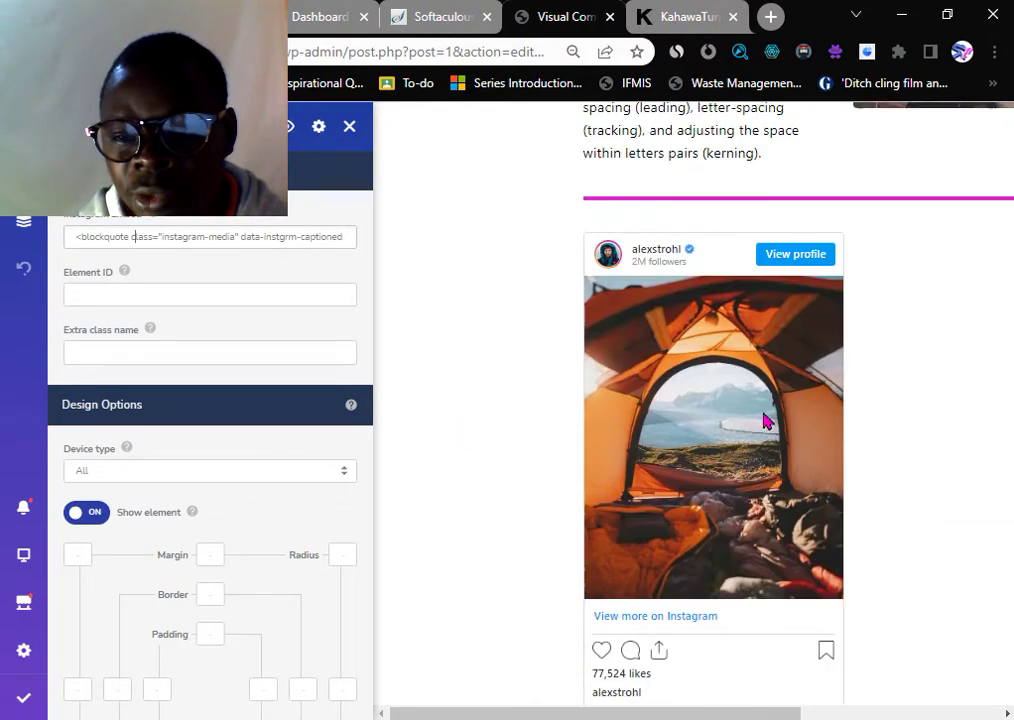
{"action": "scroll", "coordinate": [765, 421], "scroll_direction": "up", "scroll_amount": 1}
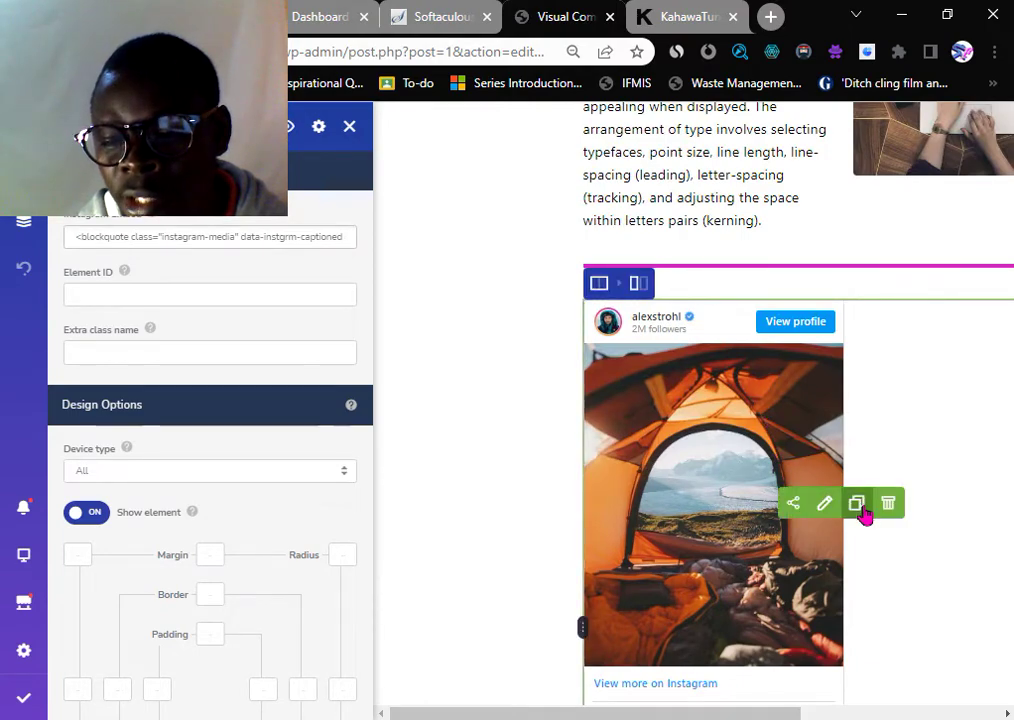
- Delete the Instagram embed, leaving an empty row under the magenta divider
{"action": "left_click", "coordinate": [888, 503]}
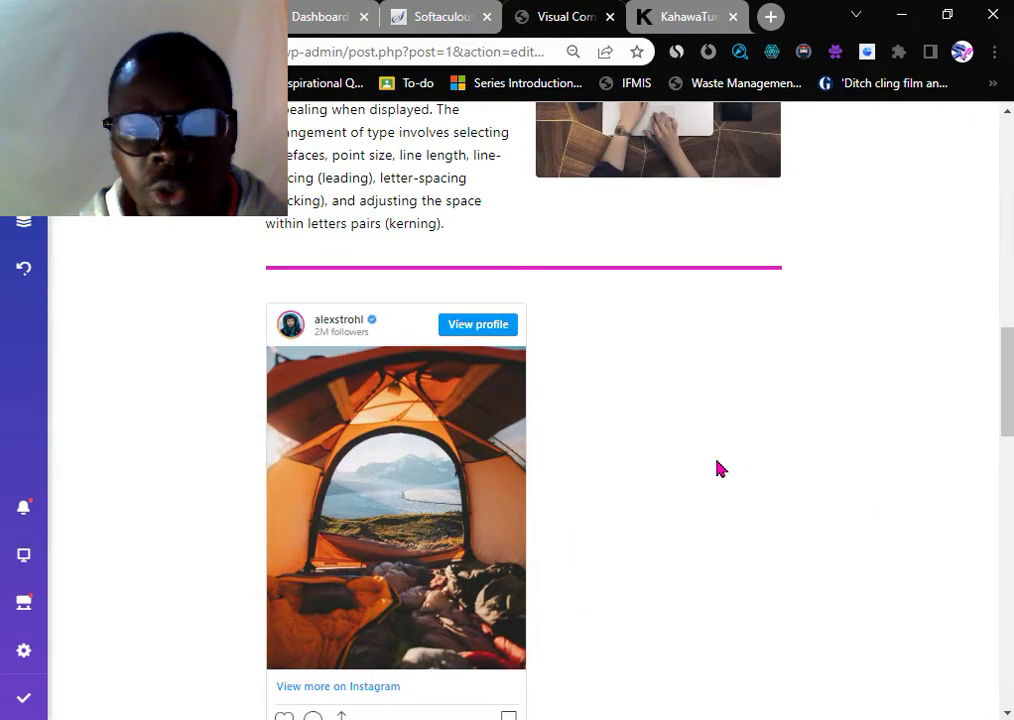
{"action": "scroll", "coordinate": [407, 396], "scroll_direction": "up", "scroll_amount": 3}
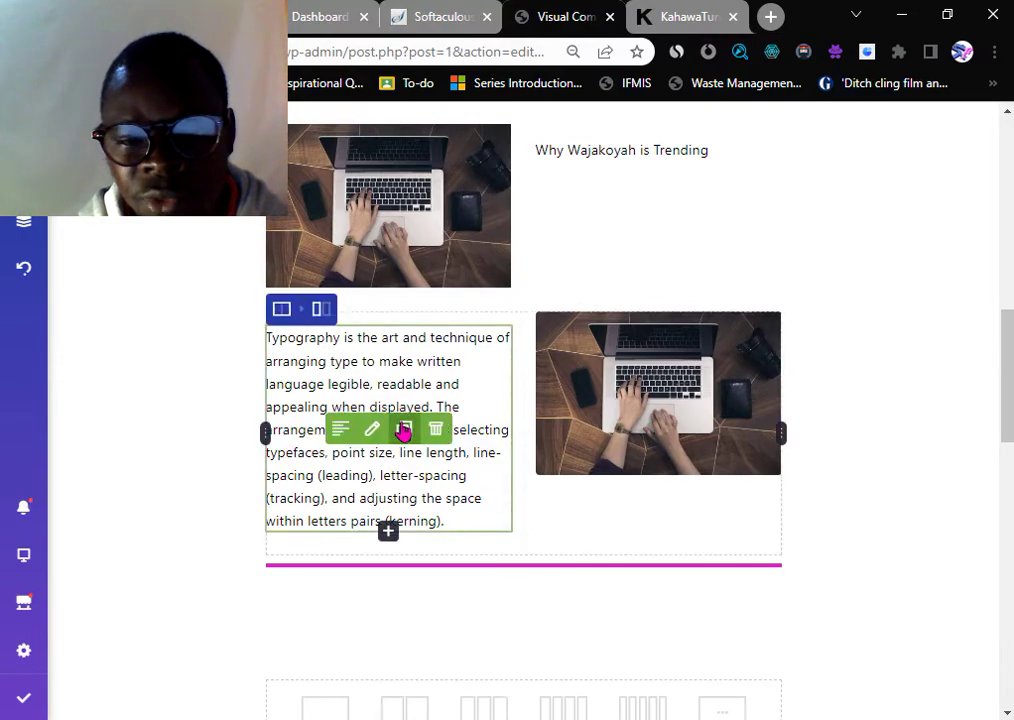
{"action": "scroll", "coordinate": [351, 425], "scroll_direction": "up", "scroll_amount": 5}
{"action": "scroll", "coordinate": [484, 431], "scroll_direction": "up", "scroll_amount": 4}
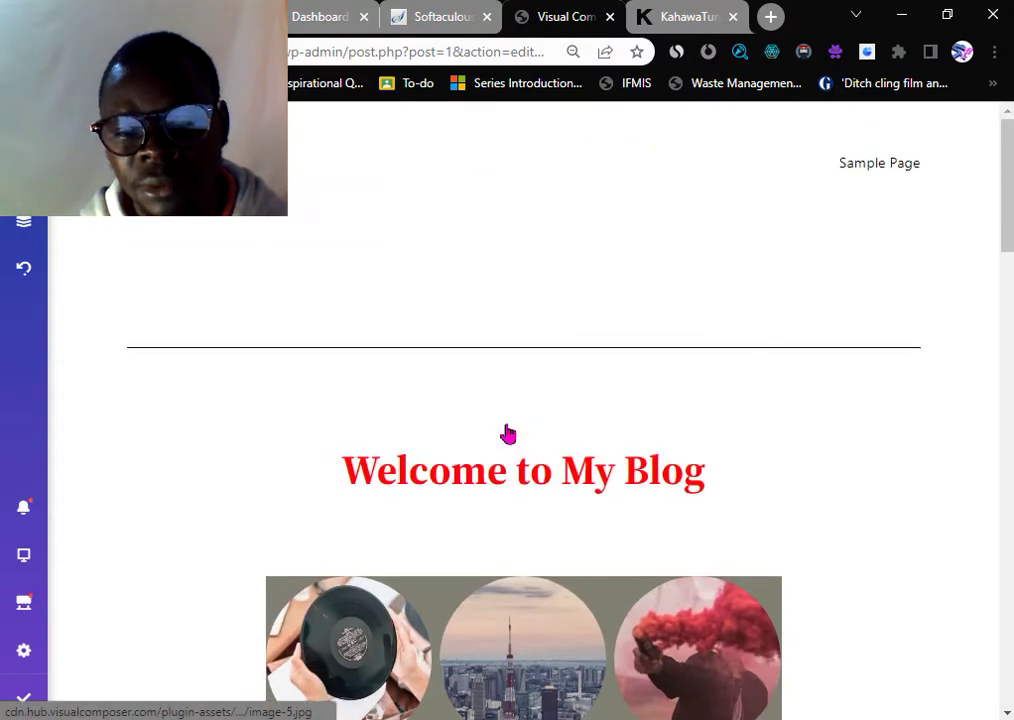
{"action": "scroll", "coordinate": [507, 432], "scroll_direction": "down", "scroll_amount": 13}
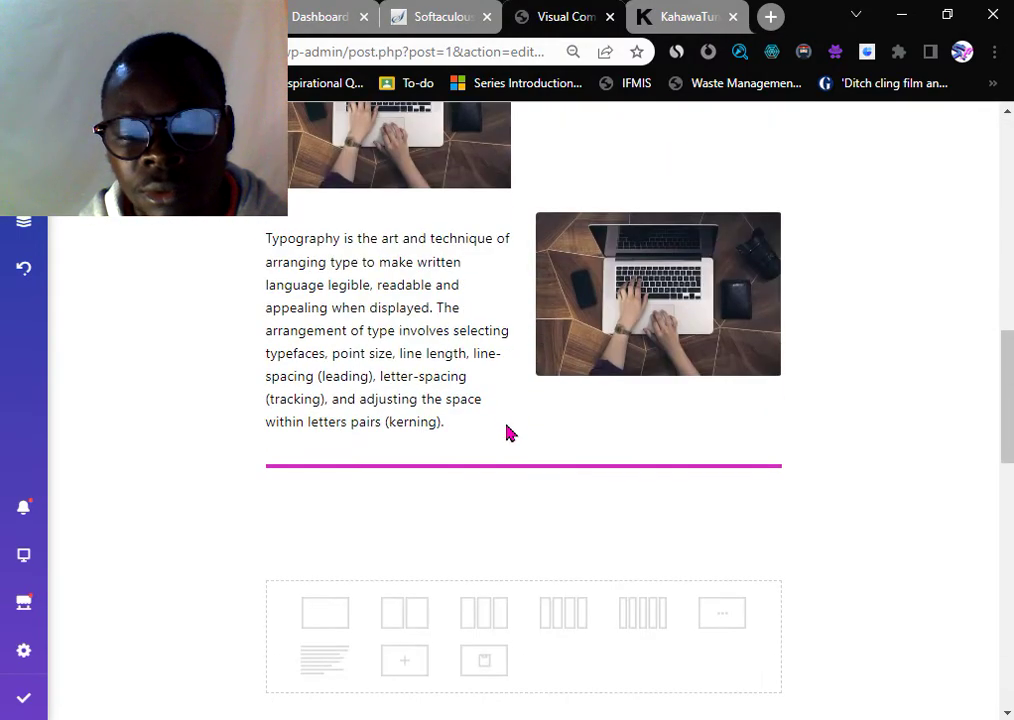
{"action": "scroll", "coordinate": [382, 367], "scroll_direction": "up", "scroll_amount": 3}
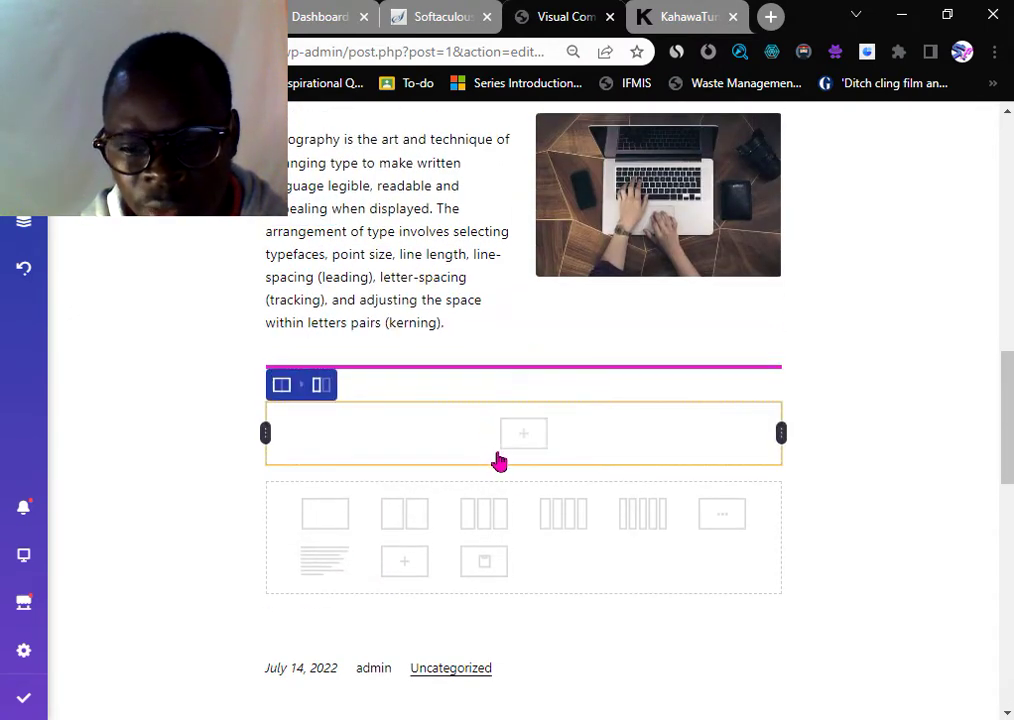
- Add a 66.66% / 33.34% two-column row under the pink separator and close Row settings
{"action": "left_click", "coordinate": [728, 519]}
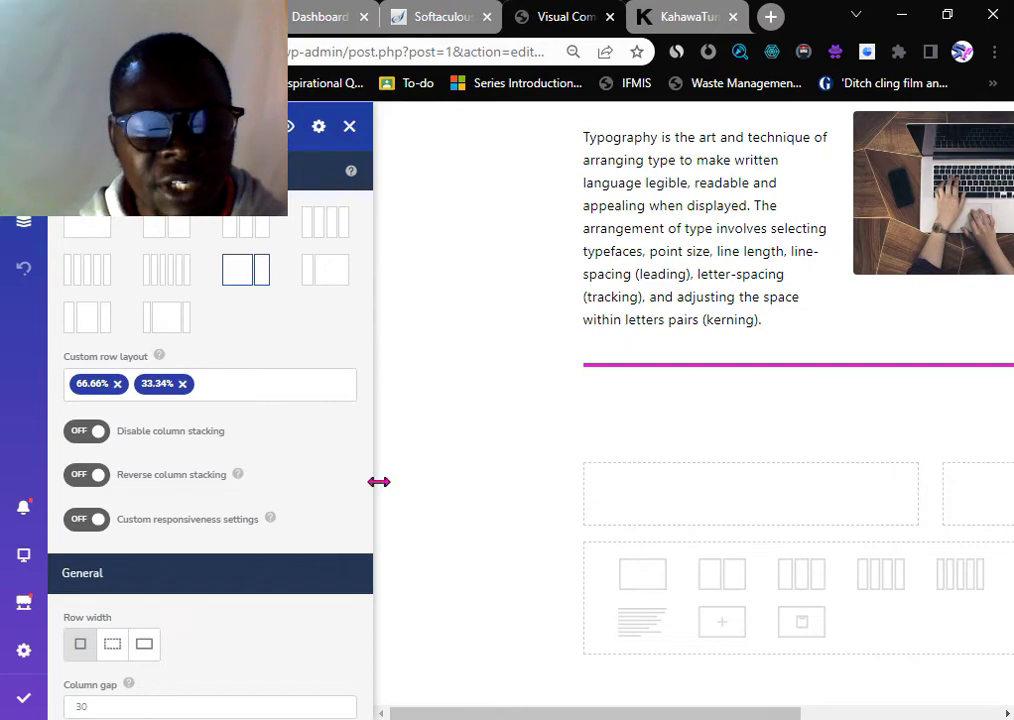
{"action": "scroll", "coordinate": [580, 512], "scroll_direction": "down", "scroll_amount": 3}
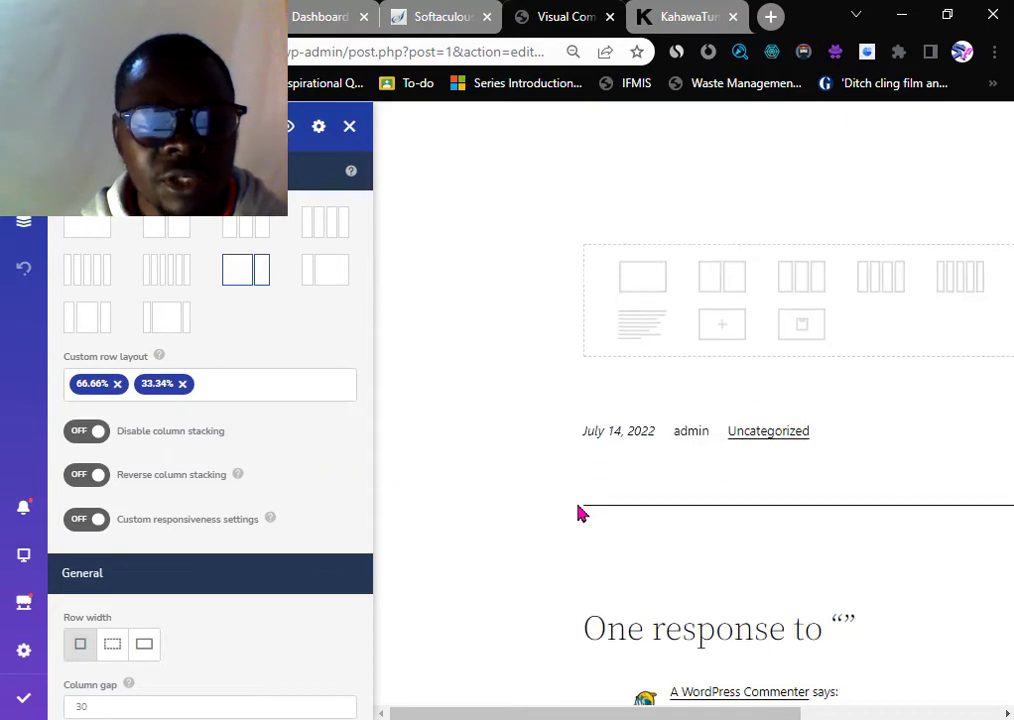
{"action": "scroll", "coordinate": [570, 505], "scroll_direction": "up", "scroll_amount": 5}
{"action": "mouse_move", "coordinate": [158, 357]}
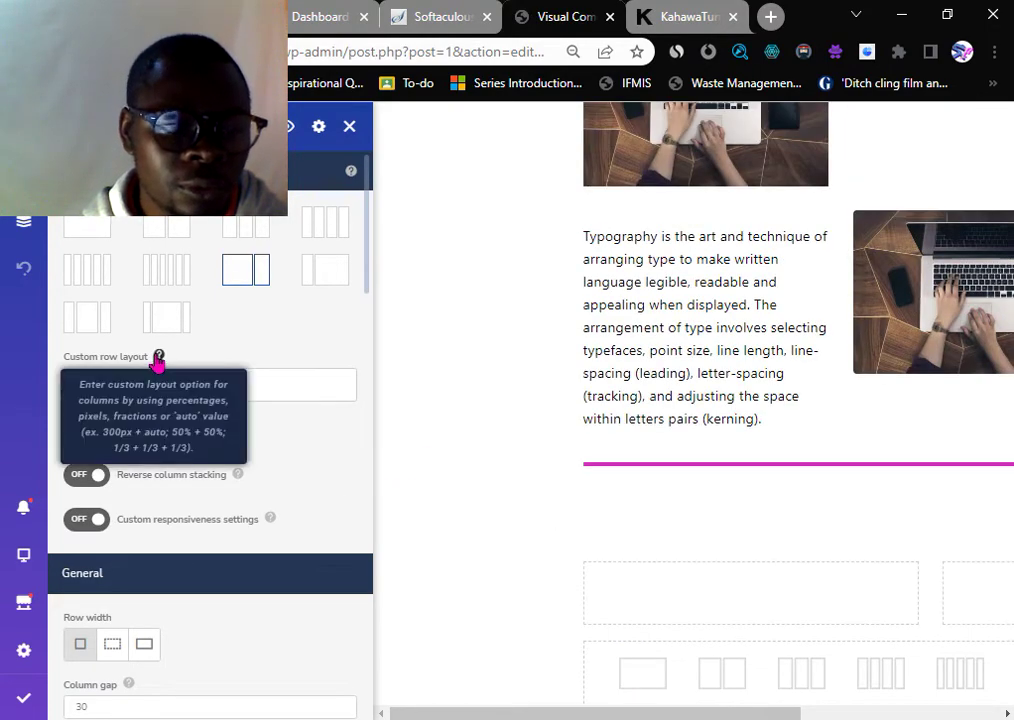
{"action": "left_click", "coordinate": [351, 128]}
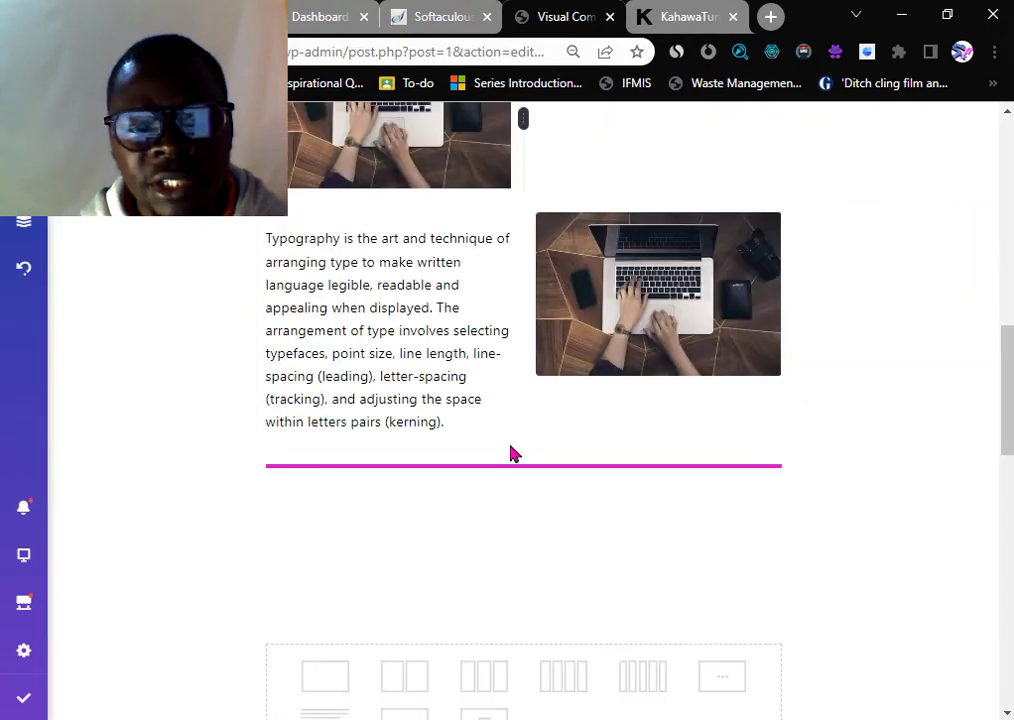
{"action": "scroll", "coordinate": [510, 453], "scroll_direction": "up", "scroll_amount": 5}
- Preview the mountain photo, then review the gallery's six images, 3 circular columns, gap 10
{"action": "left_click", "coordinate": [335, 337]}
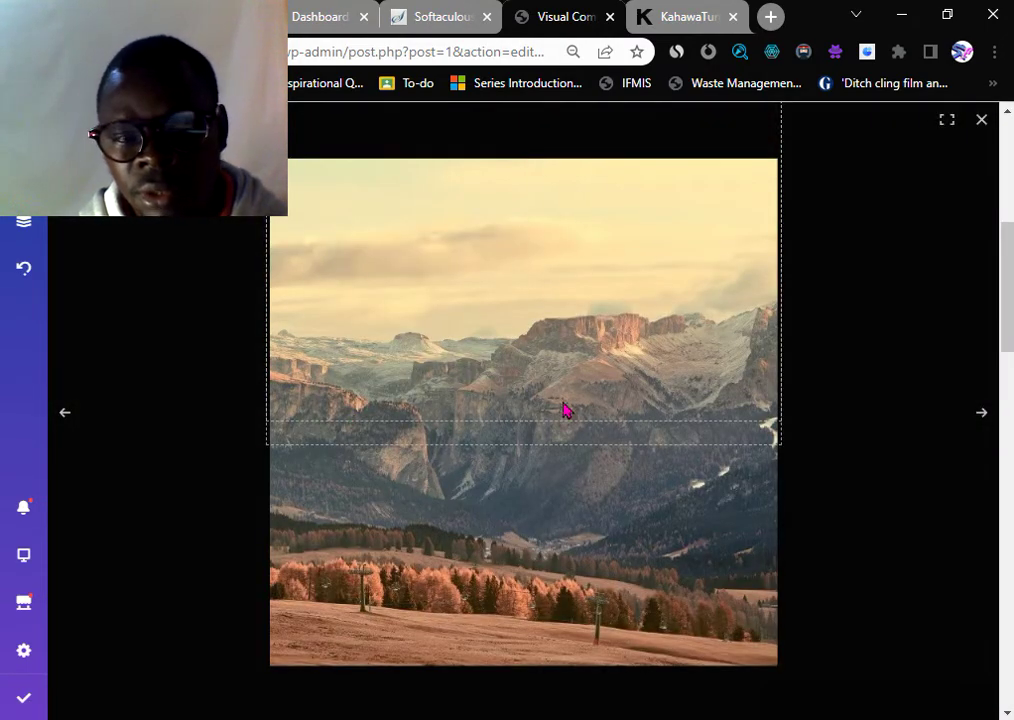
{"action": "left_click", "coordinate": [858, 197]}
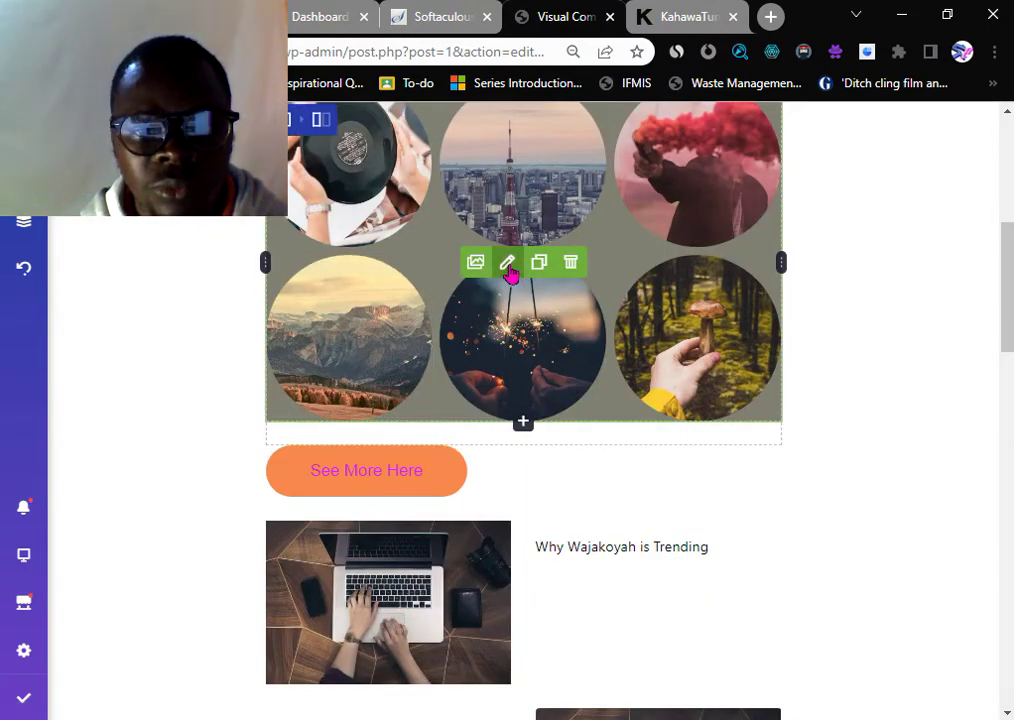
{"action": "left_click", "coordinate": [508, 264]}
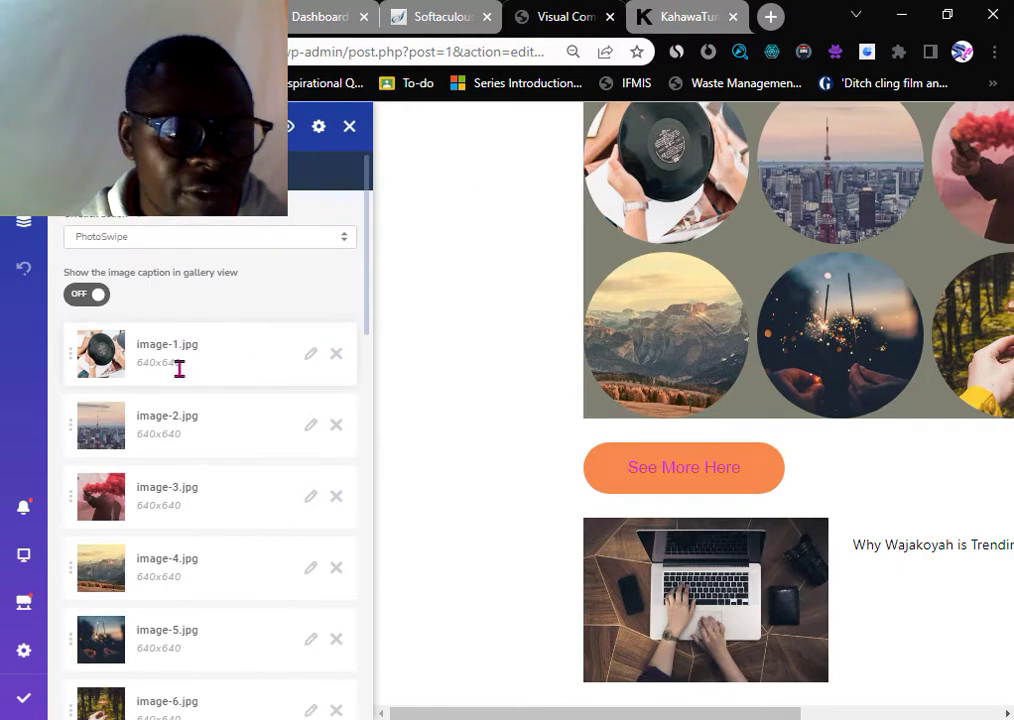
{"action": "scroll", "coordinate": [158, 400], "scroll_direction": "down", "scroll_amount": 5}
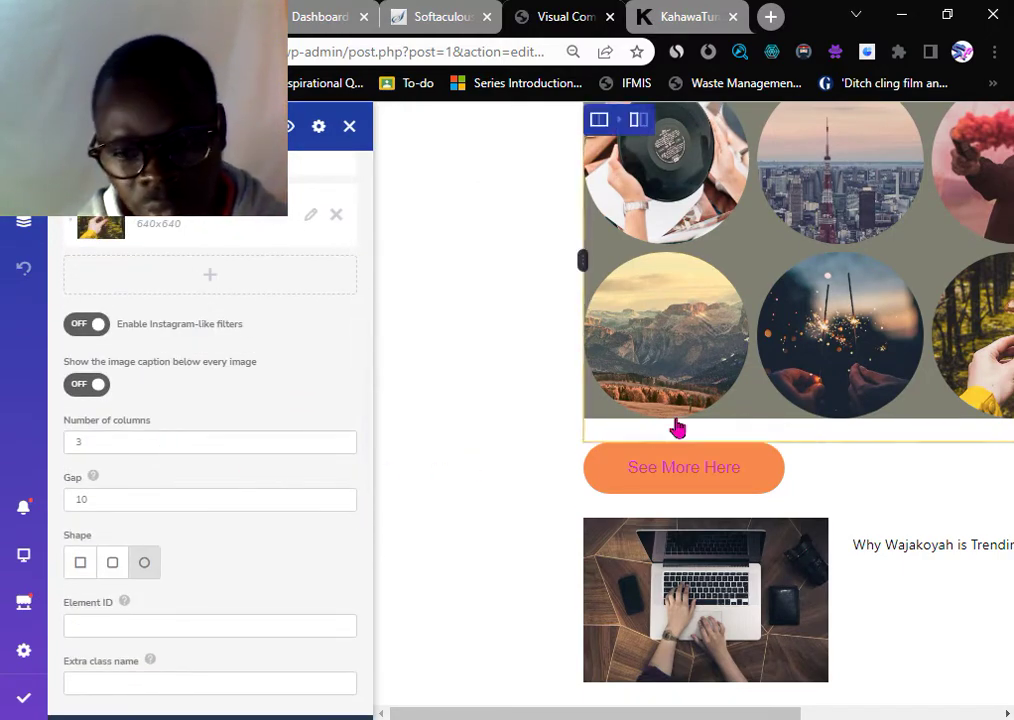
{"action": "scroll", "coordinate": [660, 432], "scroll_direction": "down", "scroll_amount": 6}
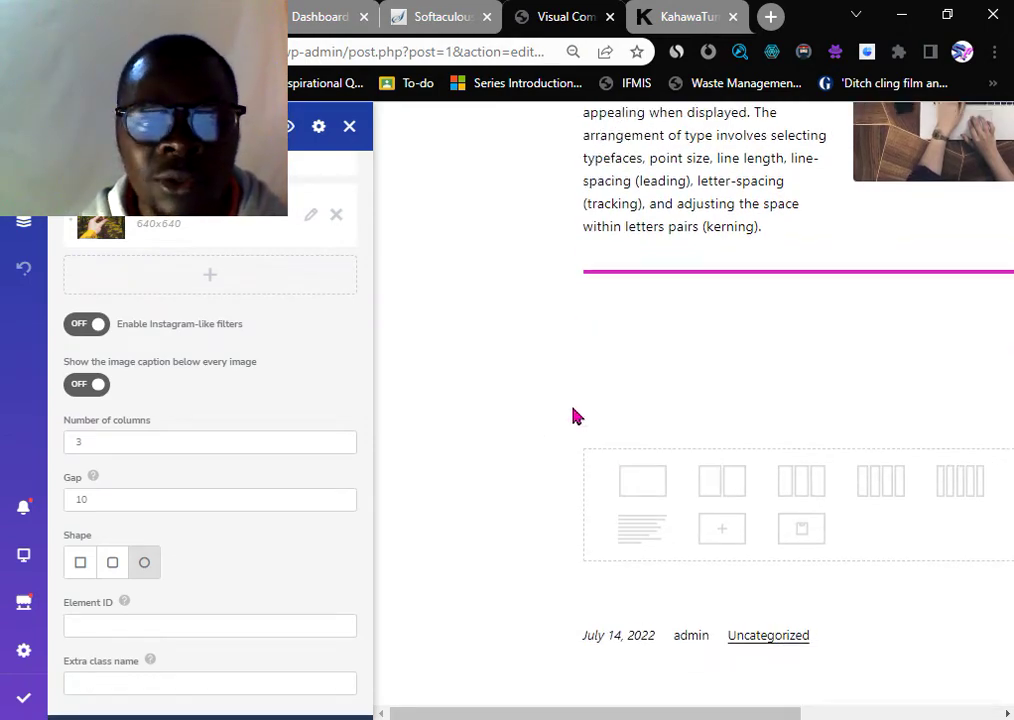
{"action": "scroll", "coordinate": [568, 414], "scroll_direction": "up", "scroll_amount": 3}
{"action": "scroll", "coordinate": [712, 342], "scroll_direction": "up", "scroll_amount": 5}
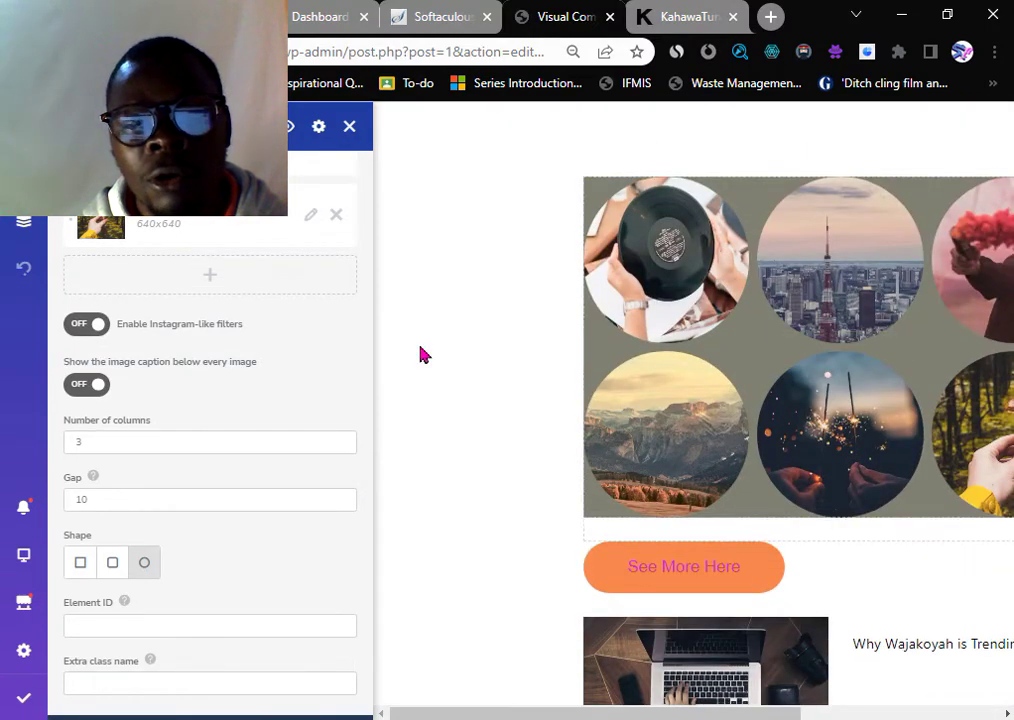
{"action": "scroll", "coordinate": [600, 357], "scroll_direction": "down", "scroll_amount": 3}
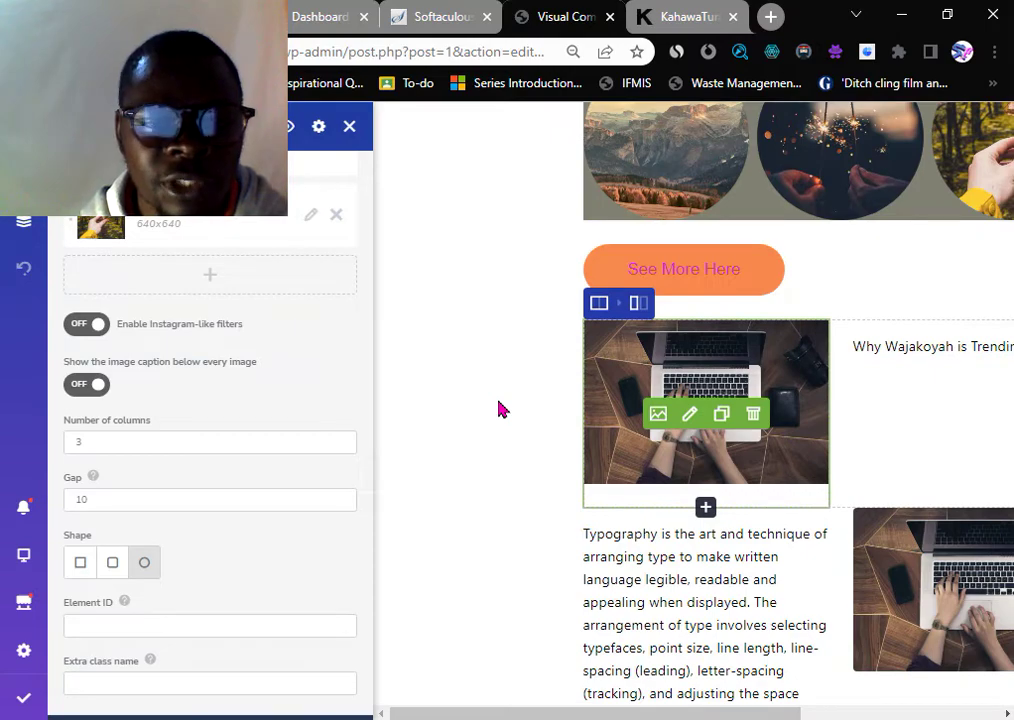
{"action": "scroll", "coordinate": [502, 410], "scroll_direction": "up", "scroll_amount": 5}
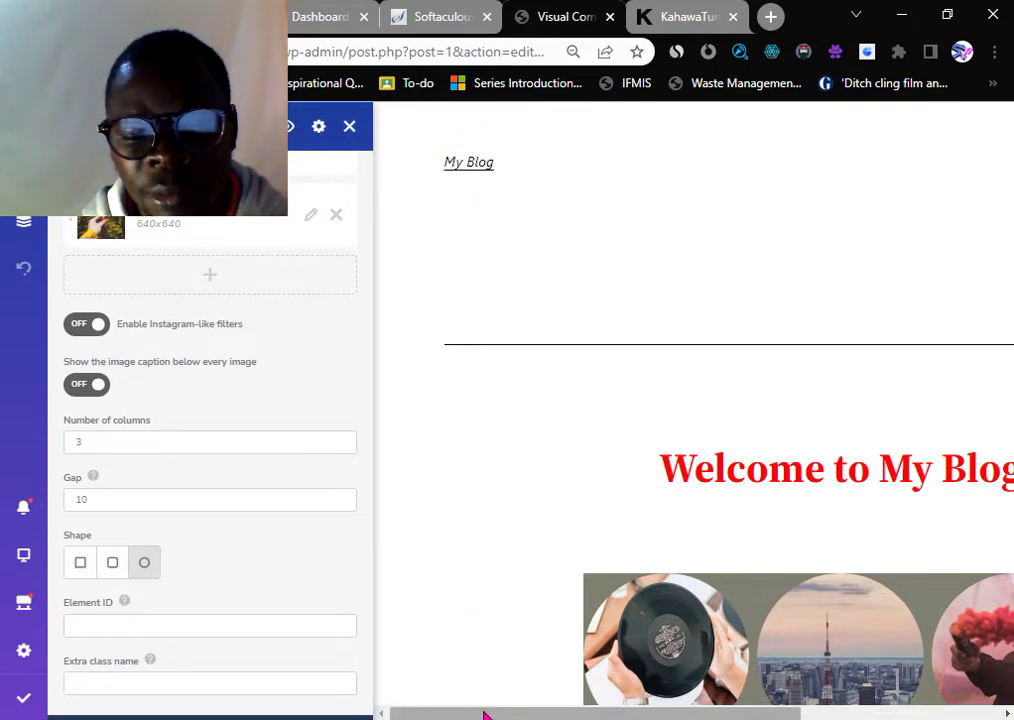
{"action": "left_click_drag", "start_coordinate": [482, 711], "coordinate": [650, 713]}
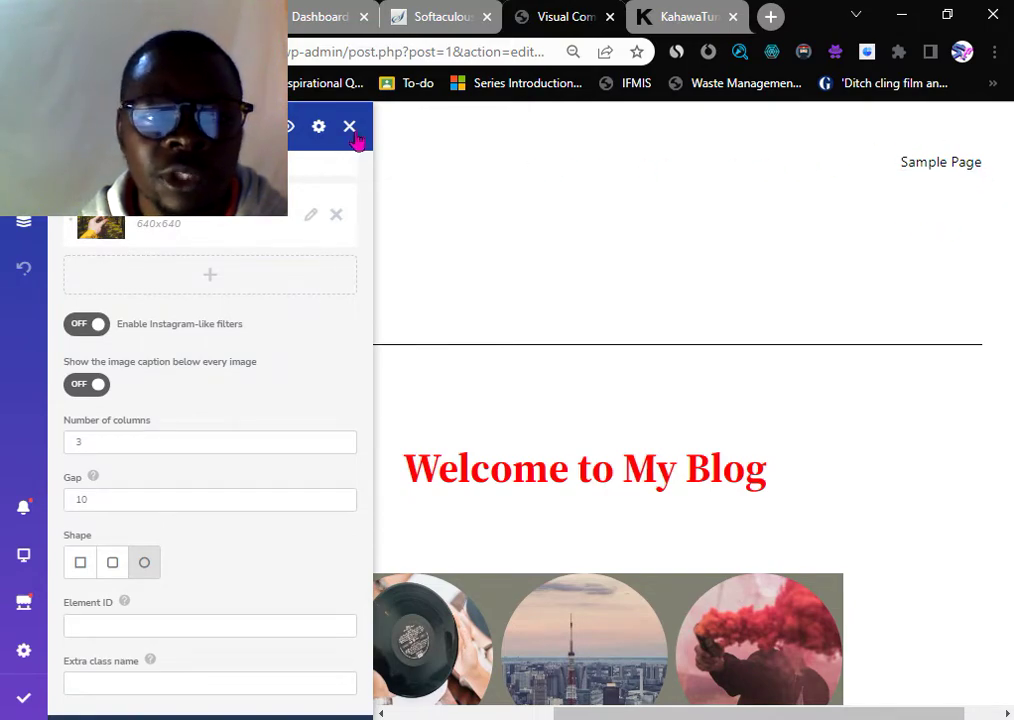
- Check the installation results and close the old WordPress dashboard tab
{"action": "left_click", "coordinate": [428, 18]}
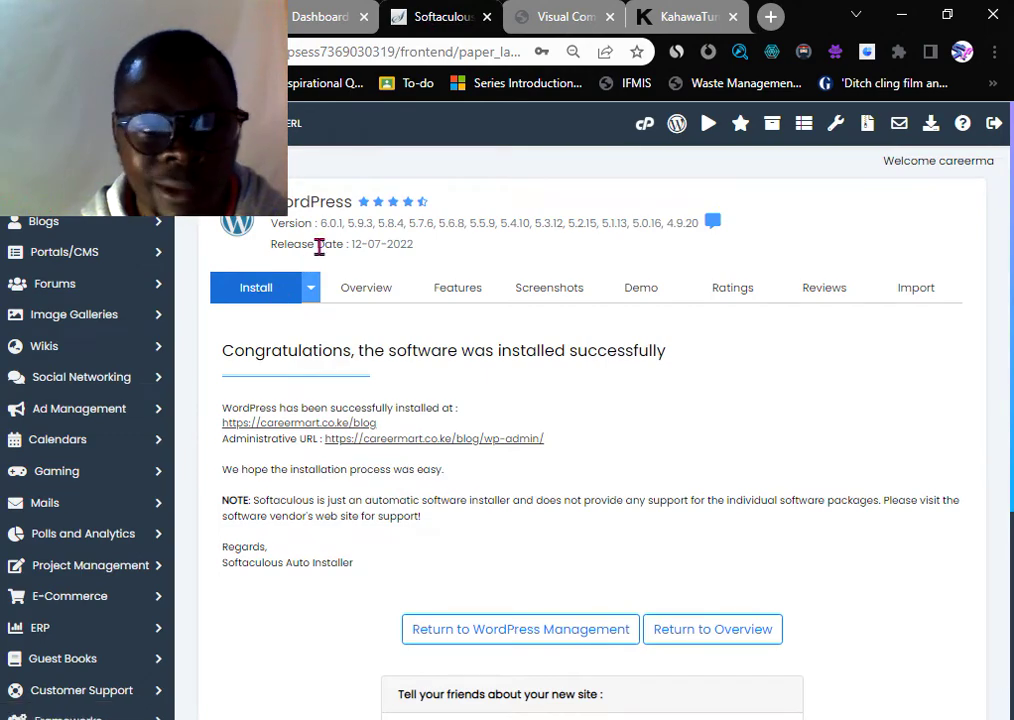
{"action": "left_click", "coordinate": [331, 20]}
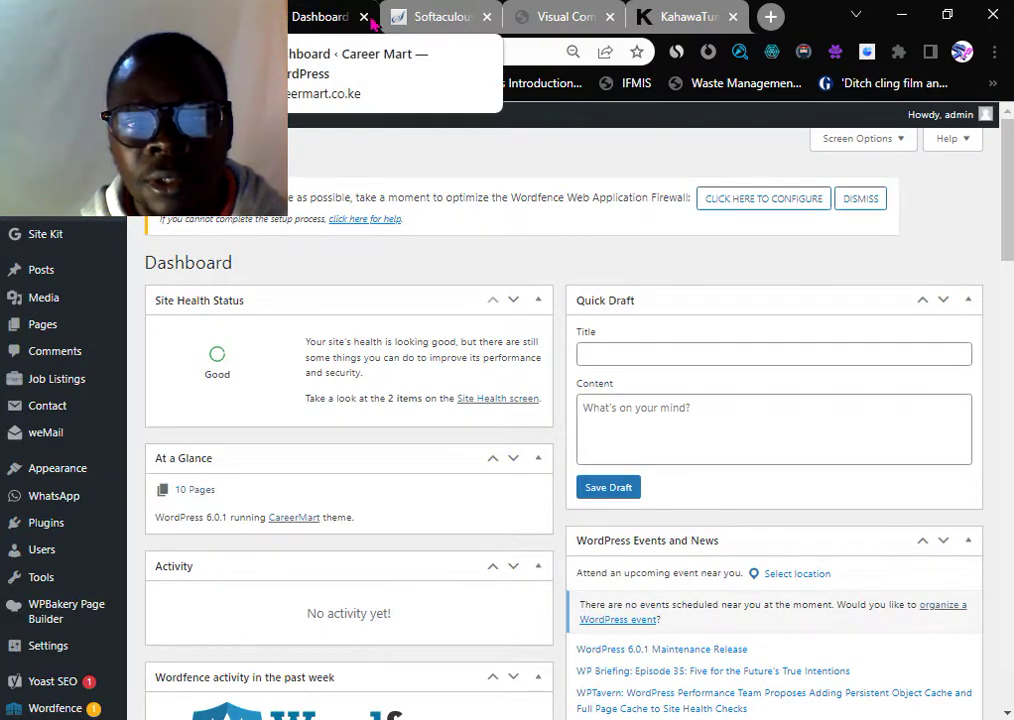
{"action": "left_click", "coordinate": [455, 17]}
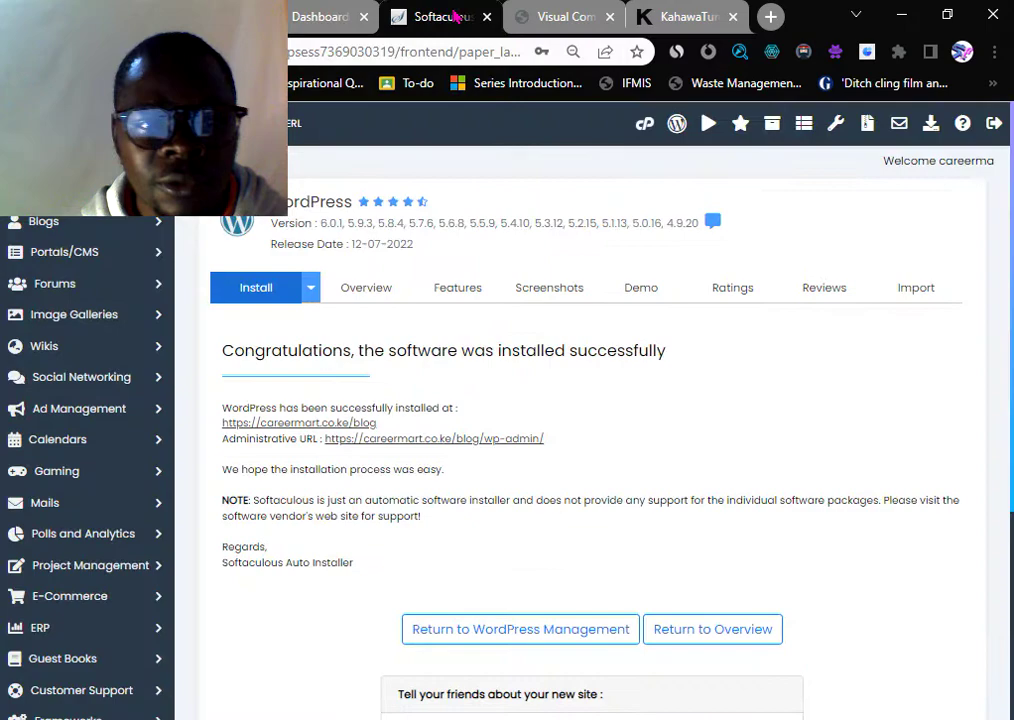
{"action": "left_click", "coordinate": [363, 17]}
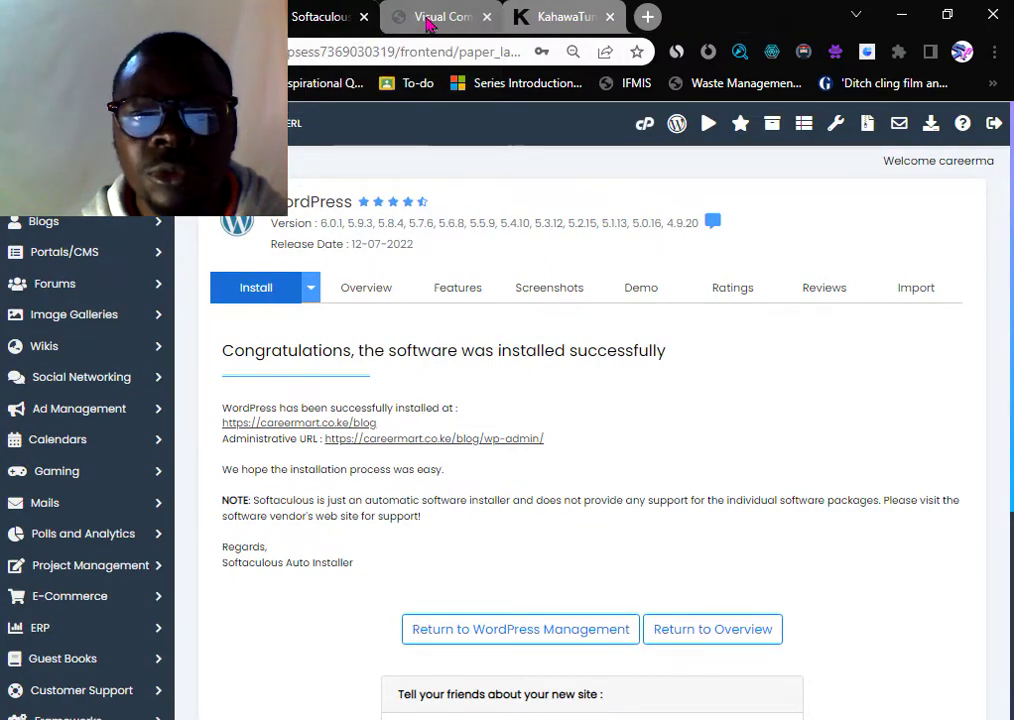
- Copy the blog's /blog/wp-admin address and load it in a new tab
{"action": "left_click", "coordinate": [428, 20]}
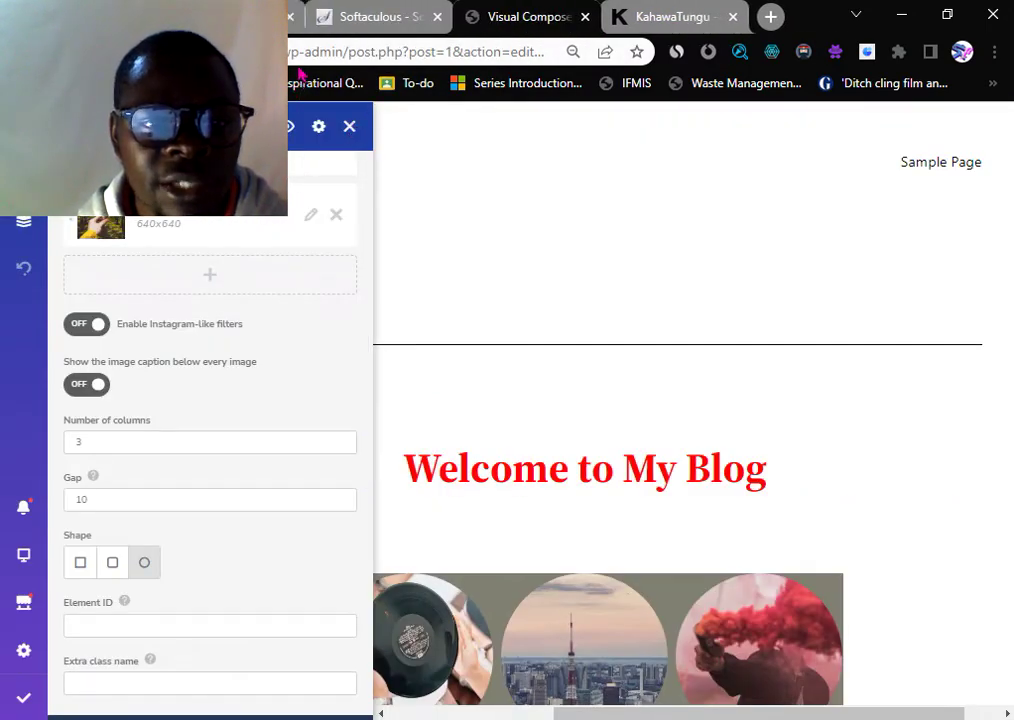
{"action": "left_click_drag", "start_coordinate": [343, 51], "coordinate": [255, 51]}
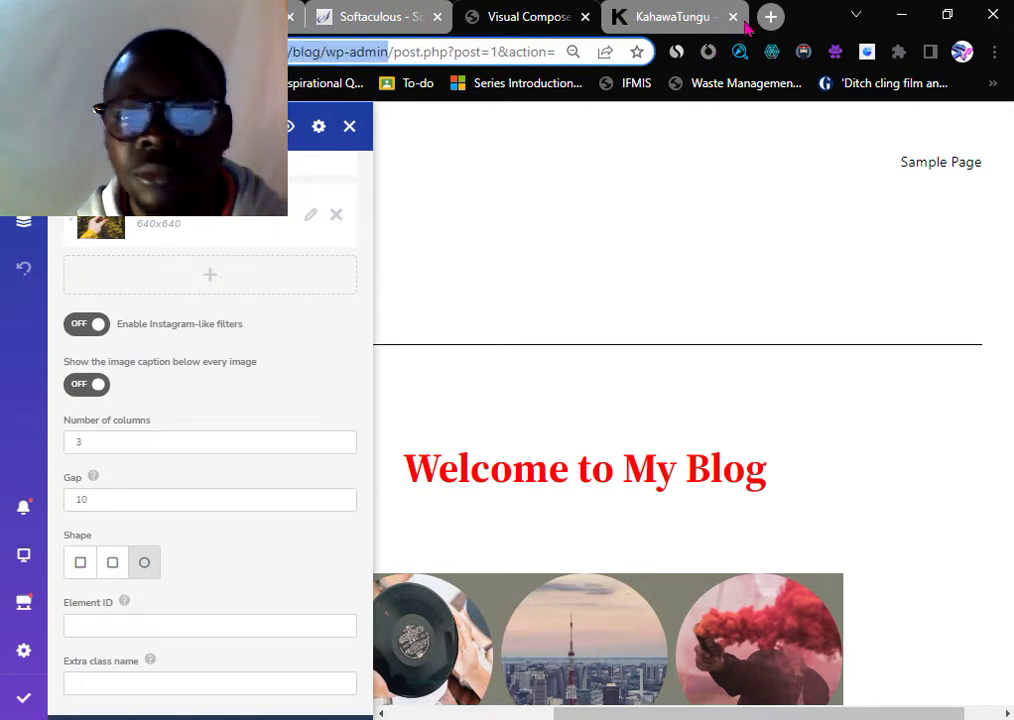
{"action": "left_click", "coordinate": [771, 17]}
{"action": "left_click", "coordinate": [430, 54]}
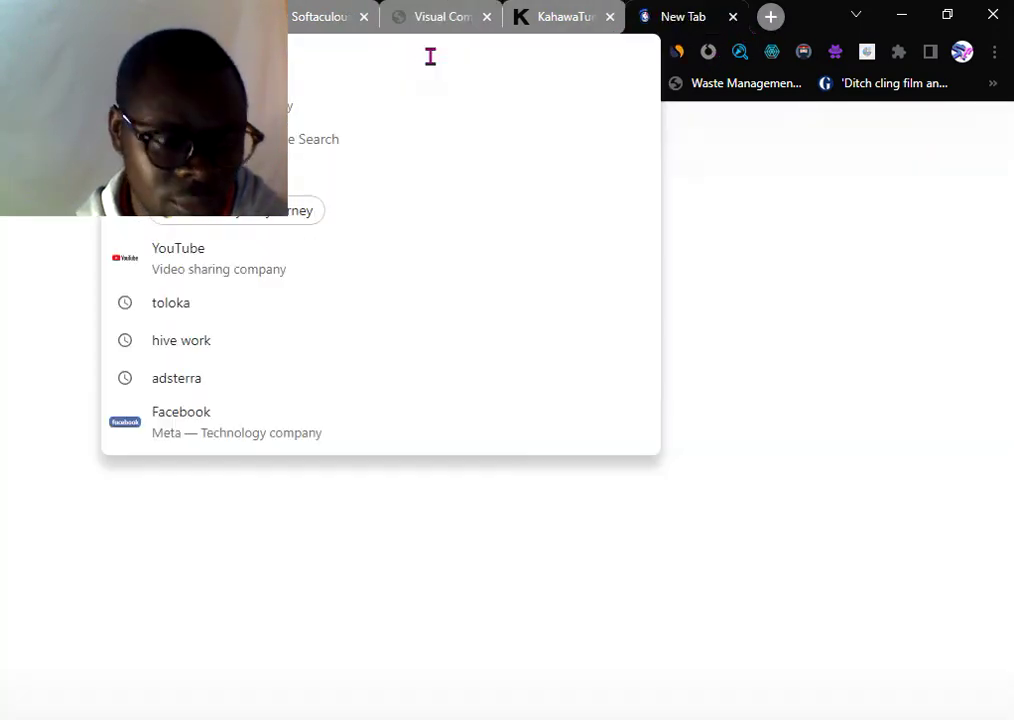
{"action": "key", "text": "ctrl+v"}
{"action": "key", "text": "Return"}
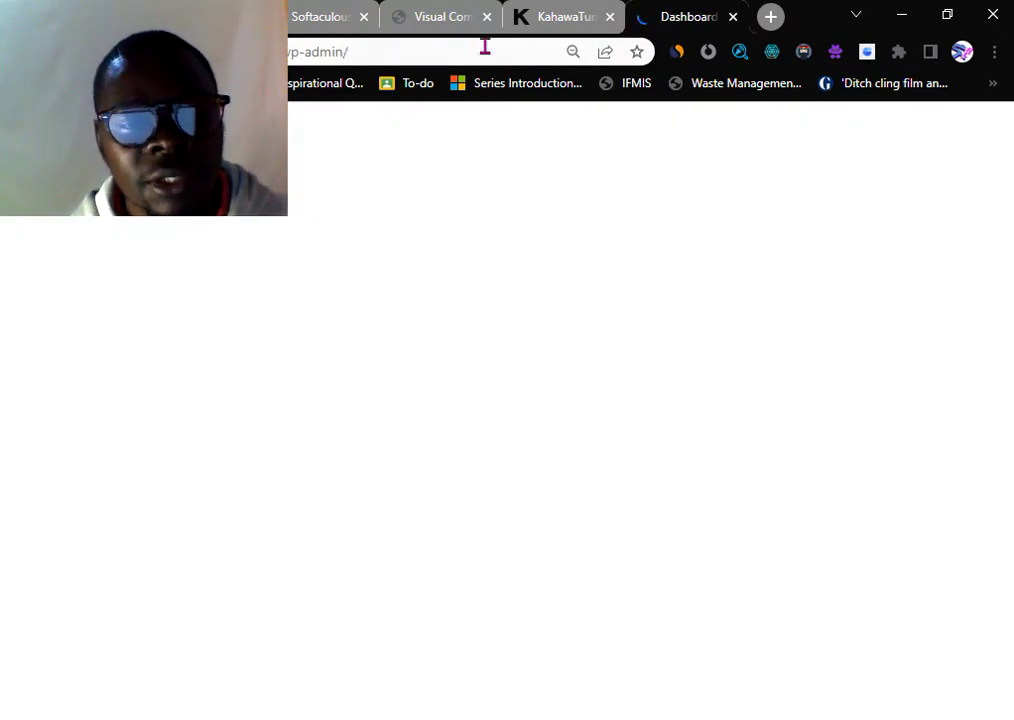
- Close the KahawaTungu news tab, leaving the My Blog dashboard showing
{"action": "left_click", "coordinate": [563, 20]}
{"action": "scroll", "coordinate": [418, 261], "scroll_direction": "up", "scroll_amount": 5}
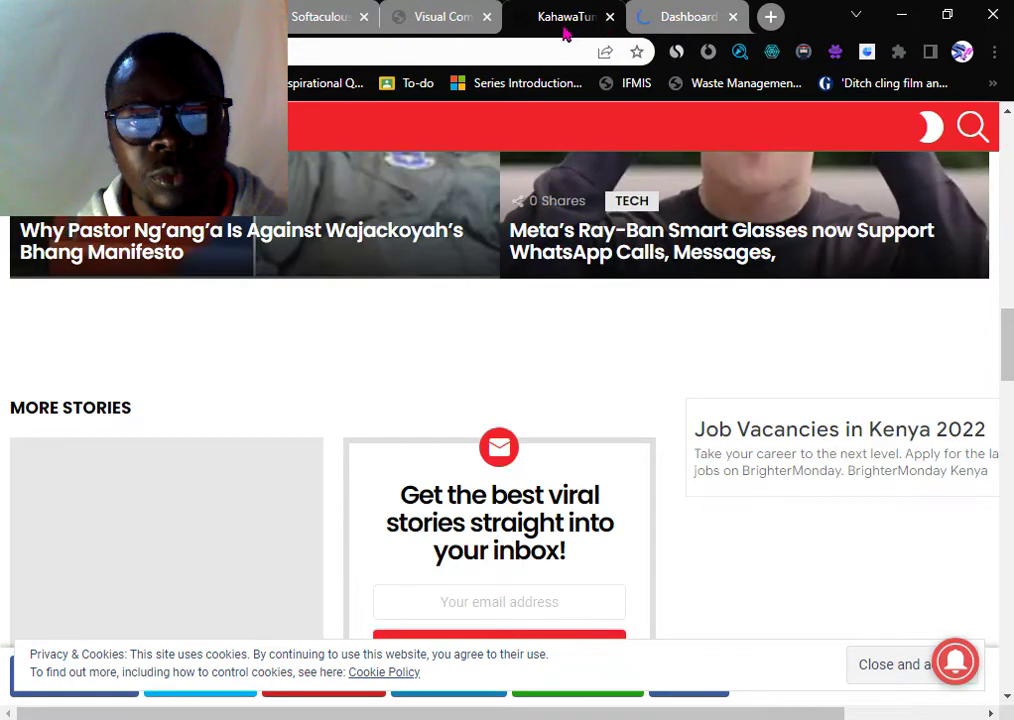
{"action": "middle_click", "coordinate": [565, 30]}
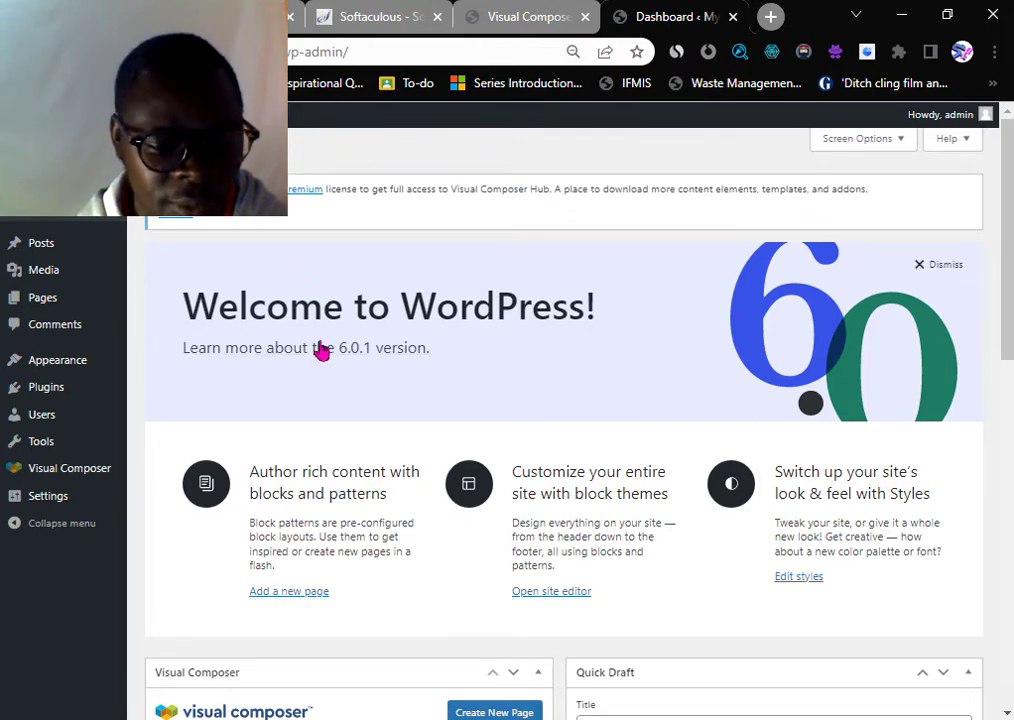
{"action": "scroll", "coordinate": [322, 358], "scroll_direction": "down", "scroll_amount": 2}
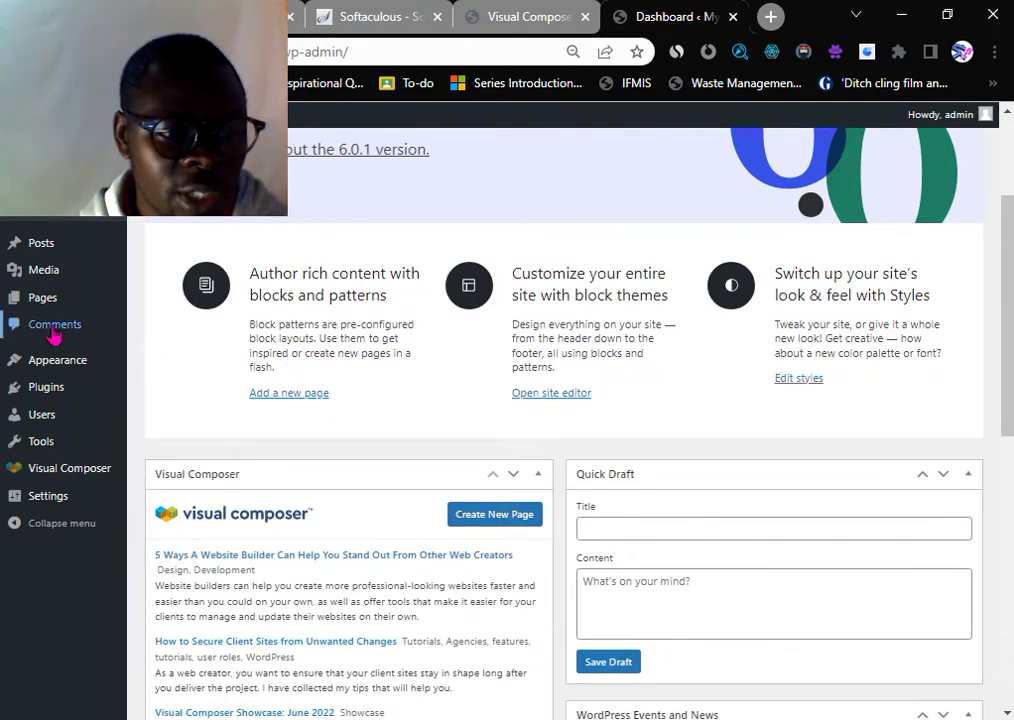
{"action": "mouse_move", "coordinate": [44, 366]}
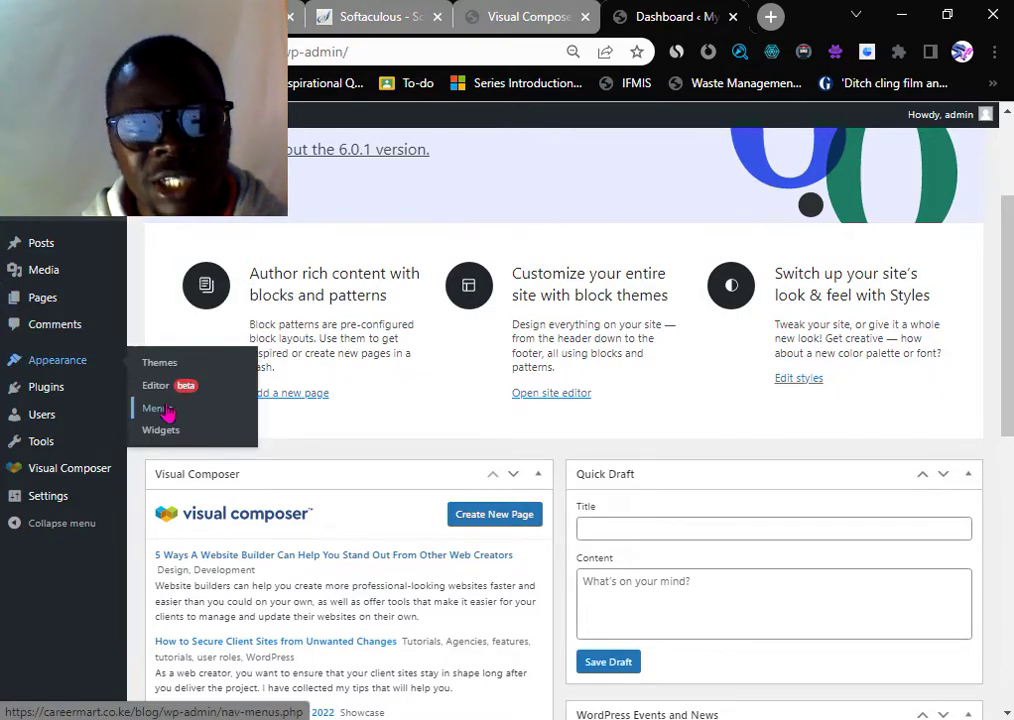
- Open Appearance > Menus for the blog and look at its page list
{"action": "left_click", "coordinate": [160, 410]}
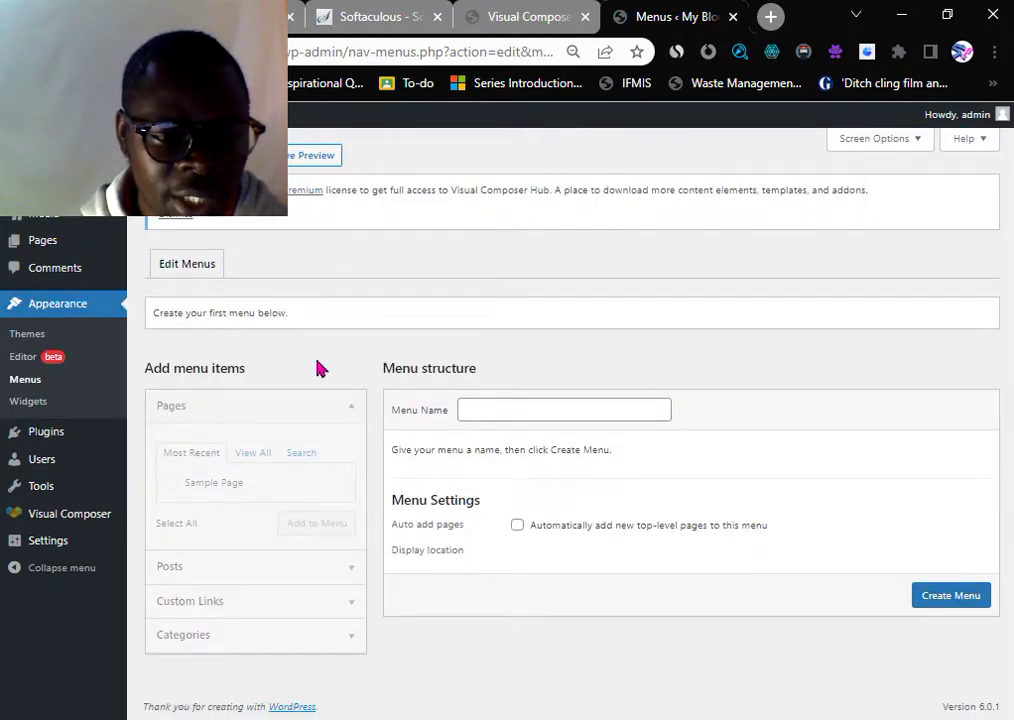
{"action": "left_click", "coordinate": [196, 485]}
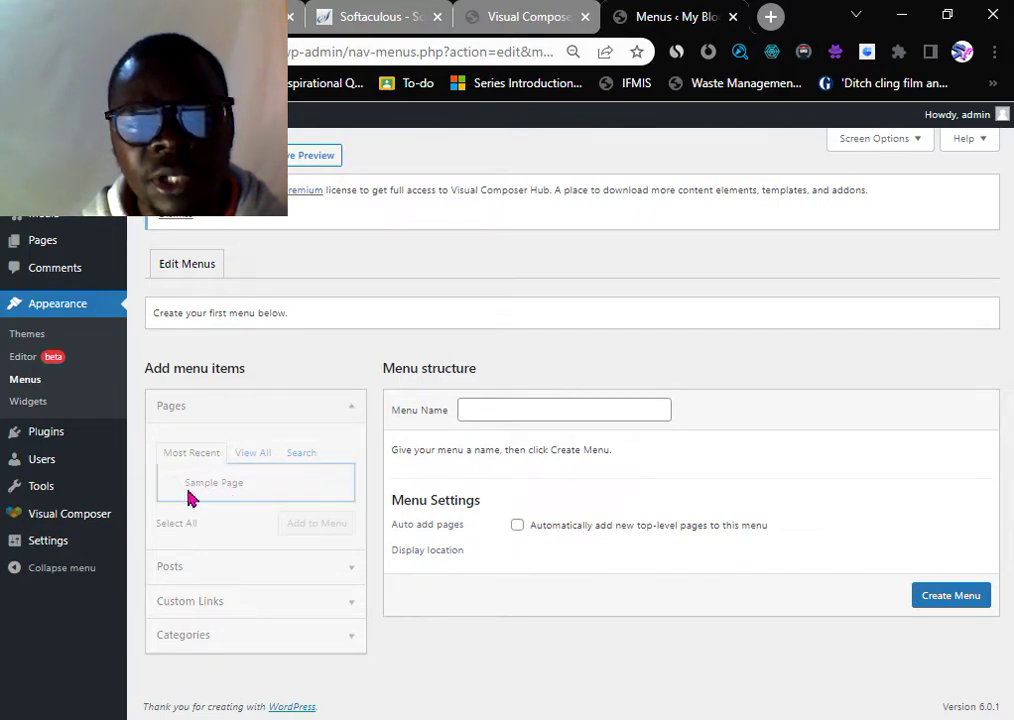
{"action": "left_click", "coordinate": [533, 18]}
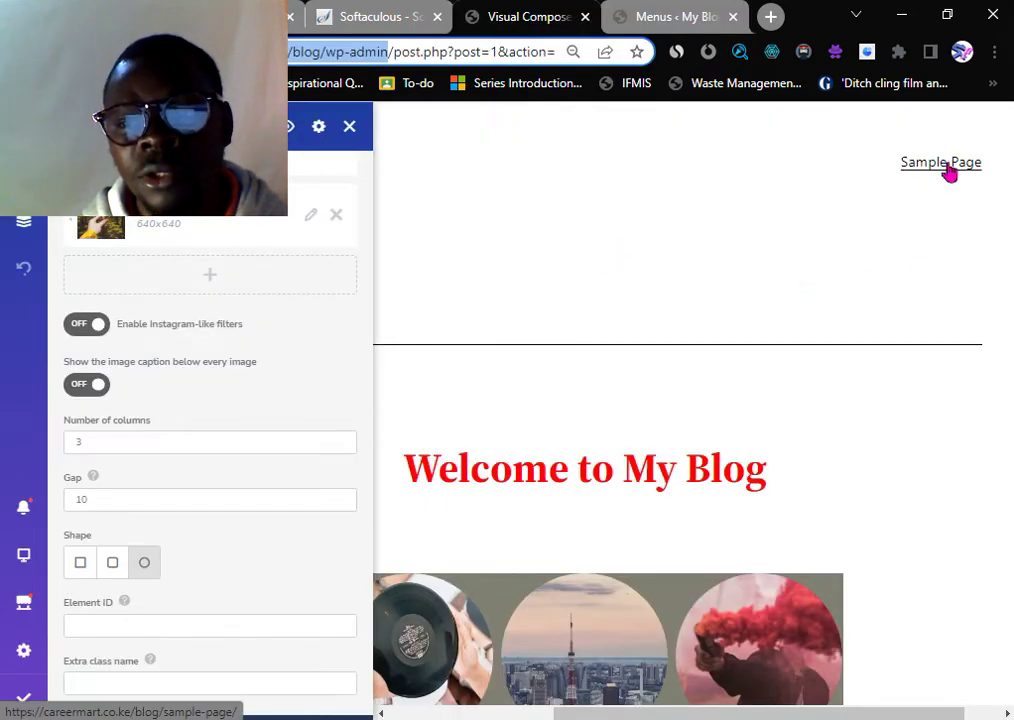
{"action": "key", "text": "ctrl+Tab"}
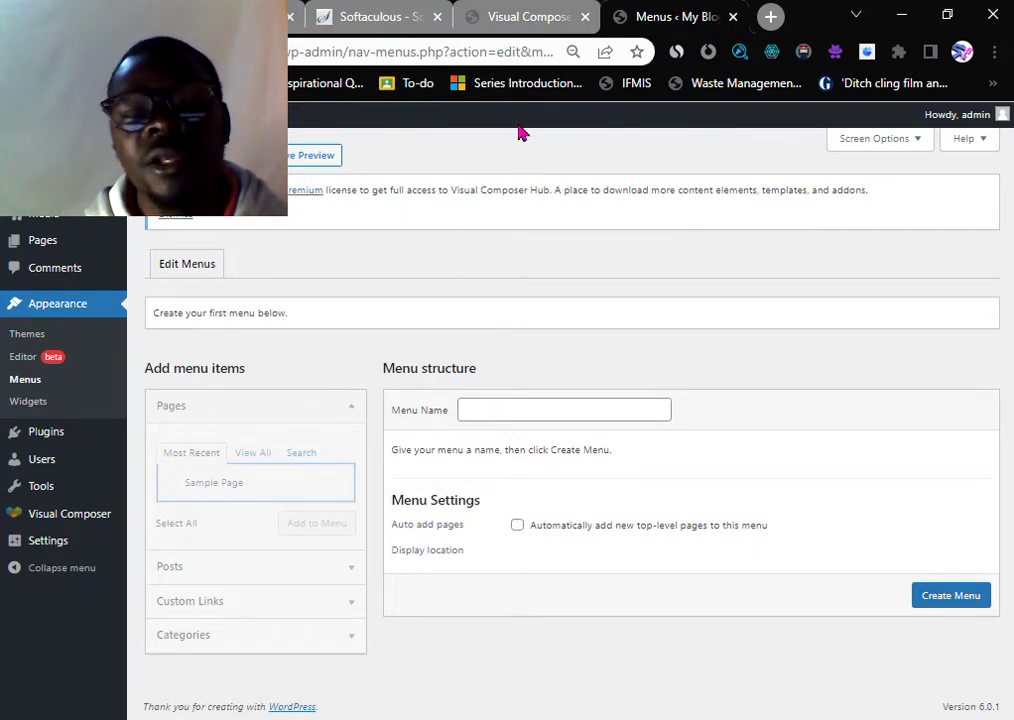
- Review the Visual Composer page with its gallery, then go back to the Menus screen
{"action": "left_click", "coordinate": [523, 17]}
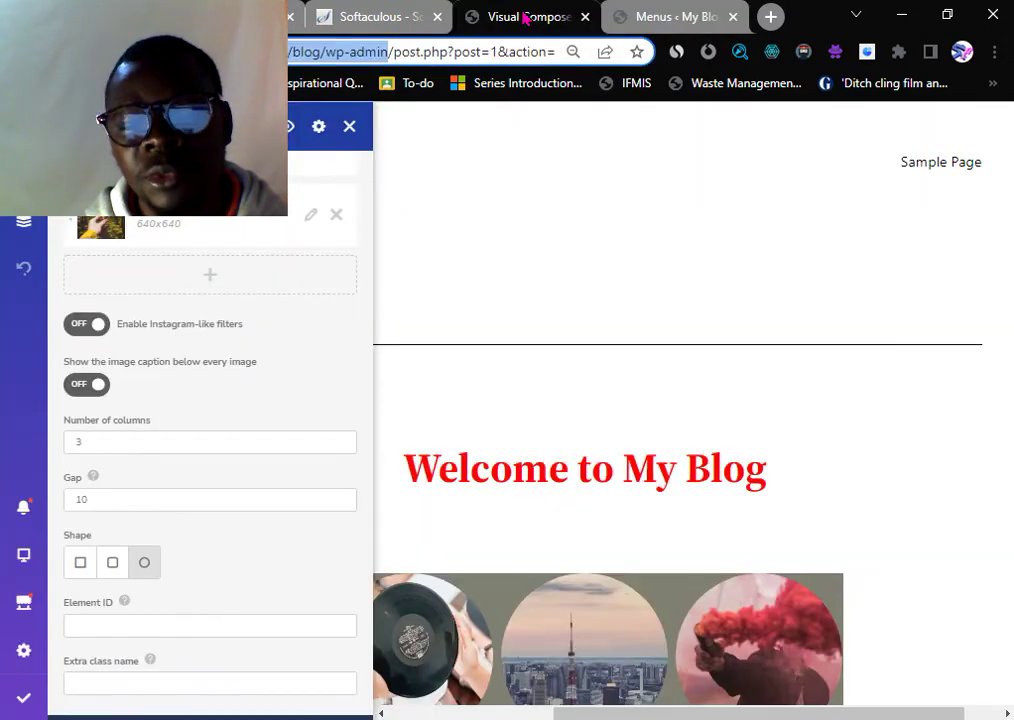
{"action": "scroll", "coordinate": [641, 414], "scroll_direction": "down", "scroll_amount": 7}
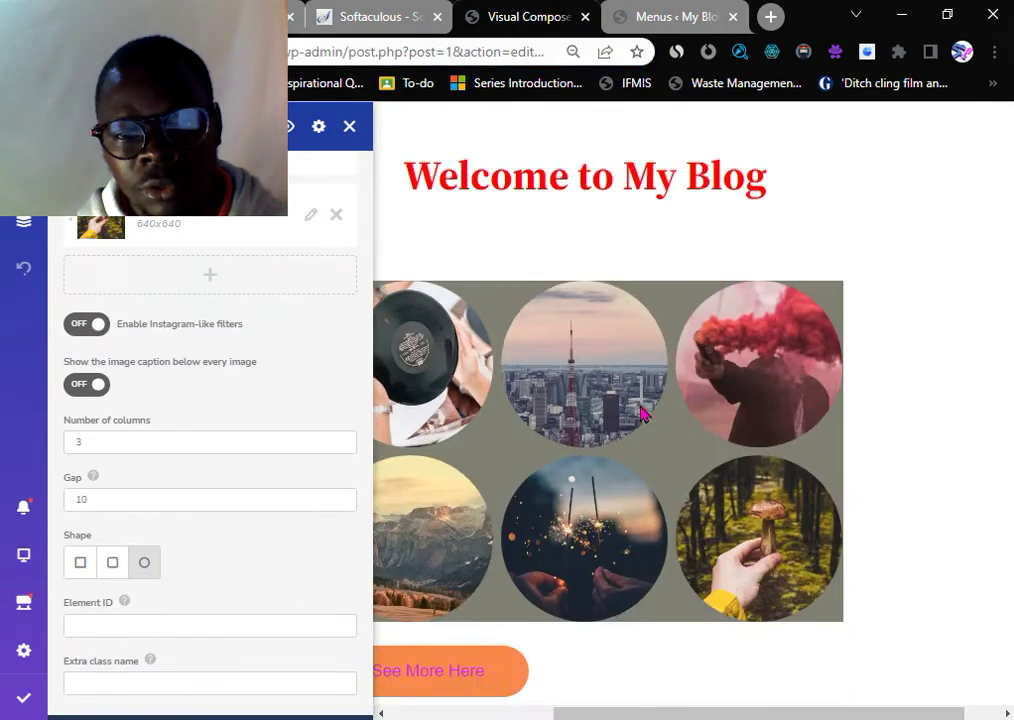
{"action": "scroll", "coordinate": [641, 414], "scroll_direction": "down", "scroll_amount": 8}
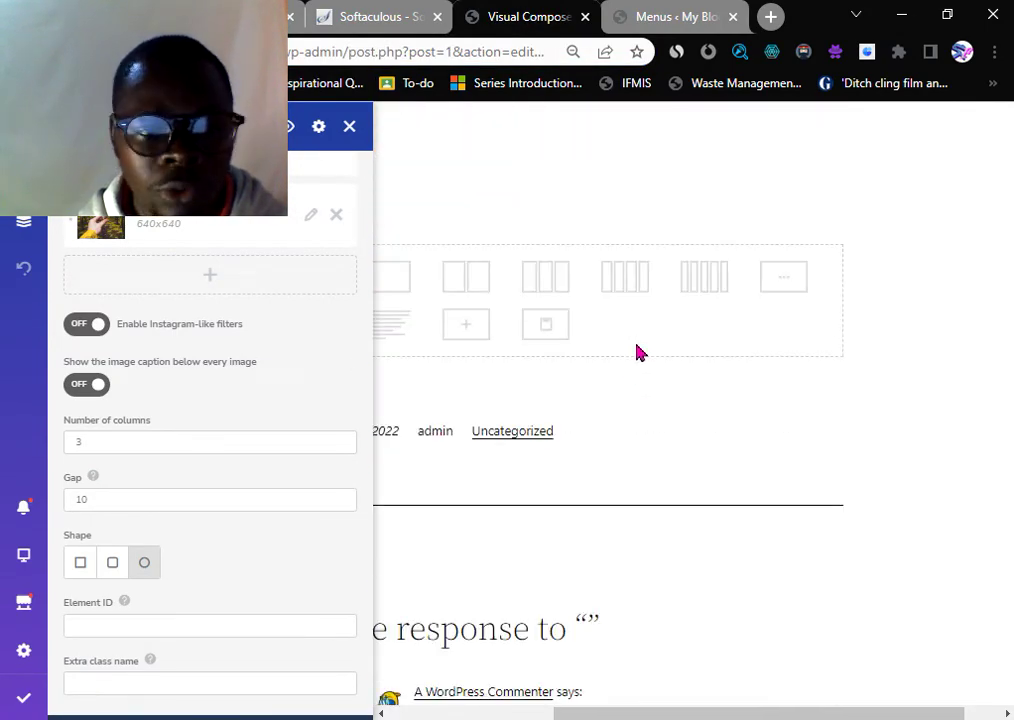
{"action": "scroll", "coordinate": [636, 351], "scroll_direction": "up", "scroll_amount": 4}
{"action": "left_click", "coordinate": [349, 126]}
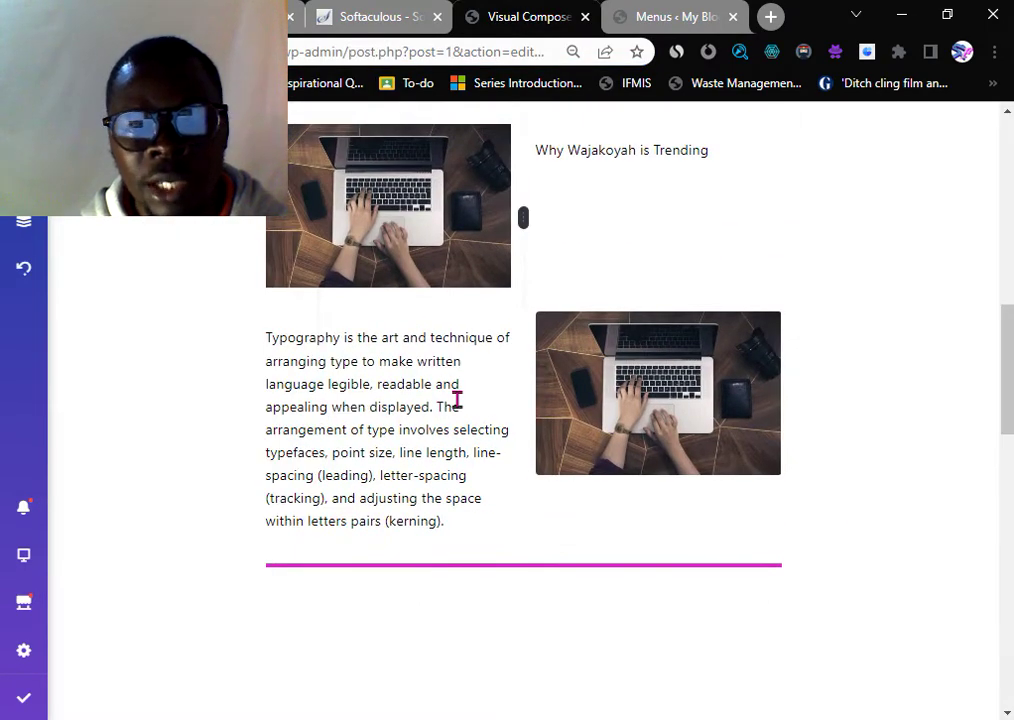
{"action": "scroll", "coordinate": [458, 400], "scroll_direction": "up", "scroll_amount": 5}
{"action": "scroll", "coordinate": [458, 406], "scroll_direction": "up", "scroll_amount": 3}
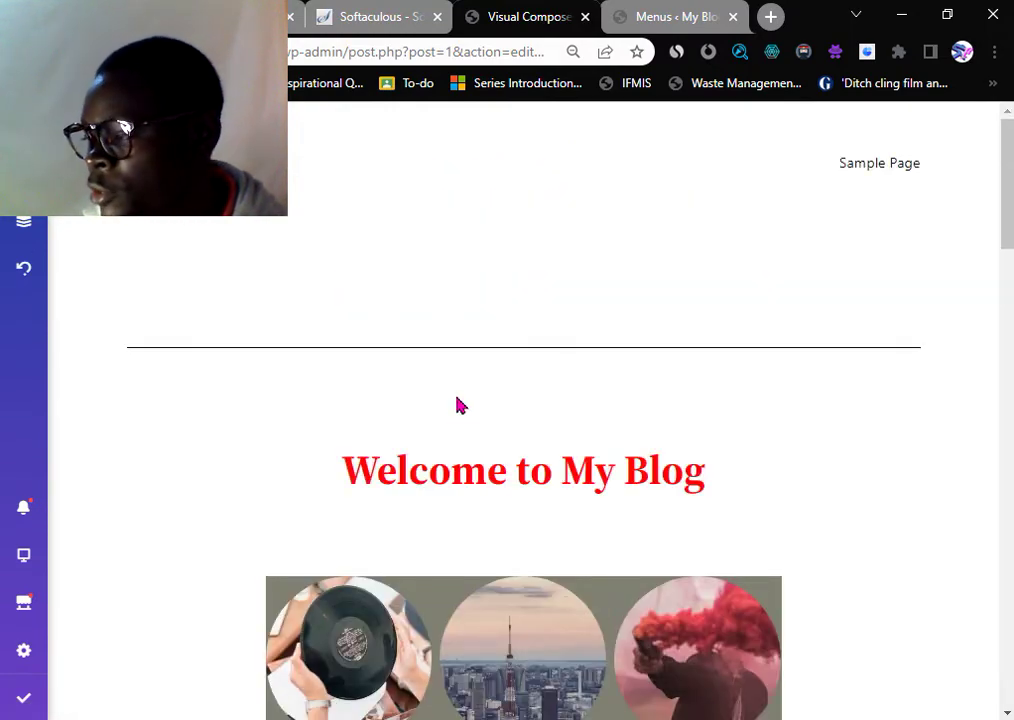
{"action": "mouse_move", "coordinate": [428, 421]}
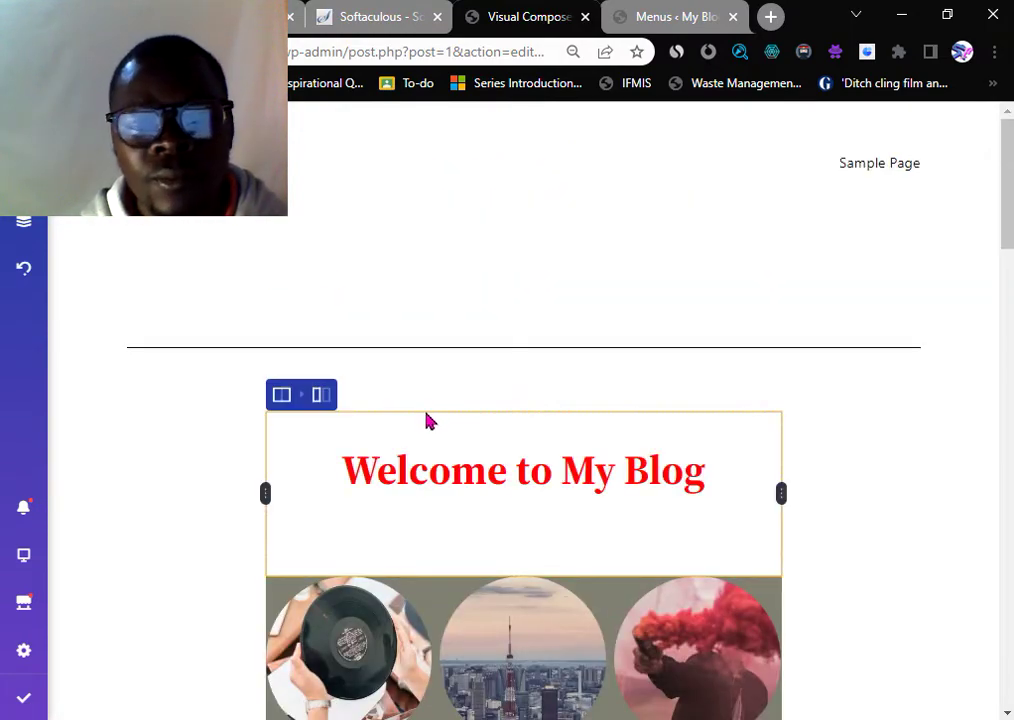
{"action": "scroll", "coordinate": [426, 422], "scroll_direction": "down", "scroll_amount": 4}
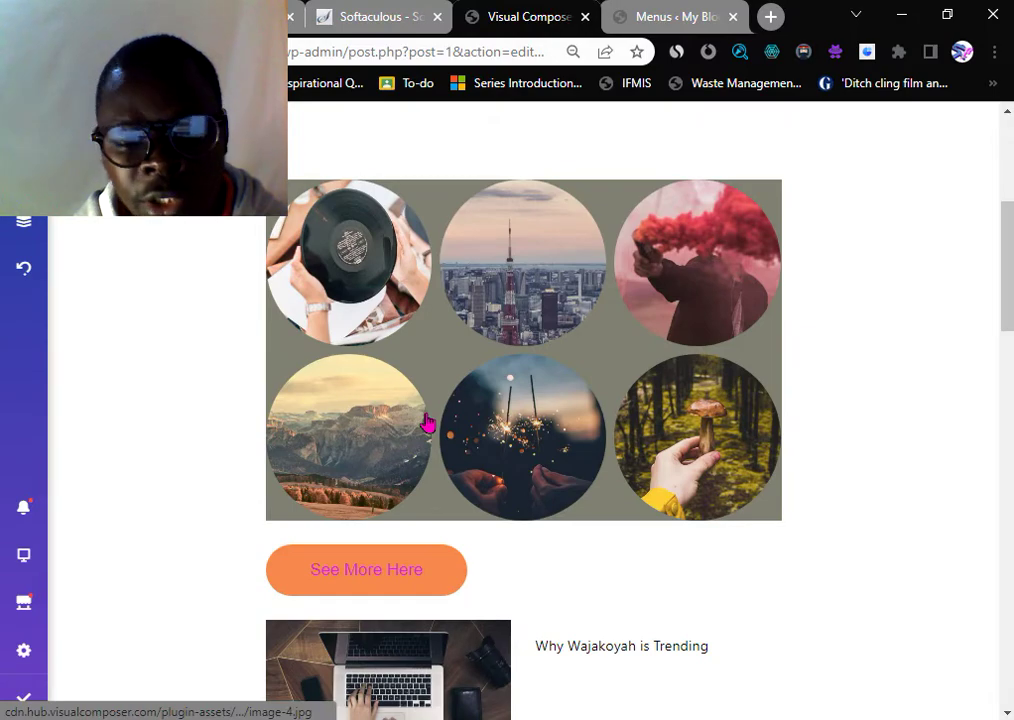
{"action": "scroll", "coordinate": [428, 423], "scroll_direction": "down", "scroll_amount": 4}
{"action": "scroll", "coordinate": [425, 410], "scroll_direction": "down", "scroll_amount": 1}
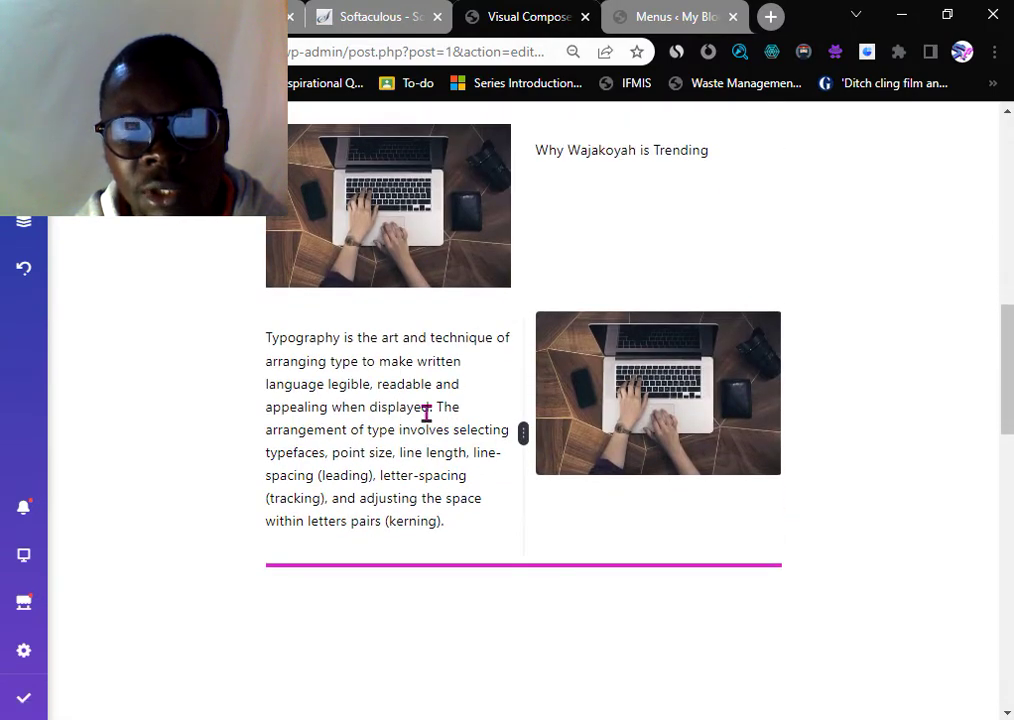
{"action": "scroll", "coordinate": [426, 413], "scroll_direction": "up", "scroll_amount": 1}
{"action": "scroll", "coordinate": [427, 413], "scroll_direction": "up", "scroll_amount": 8}
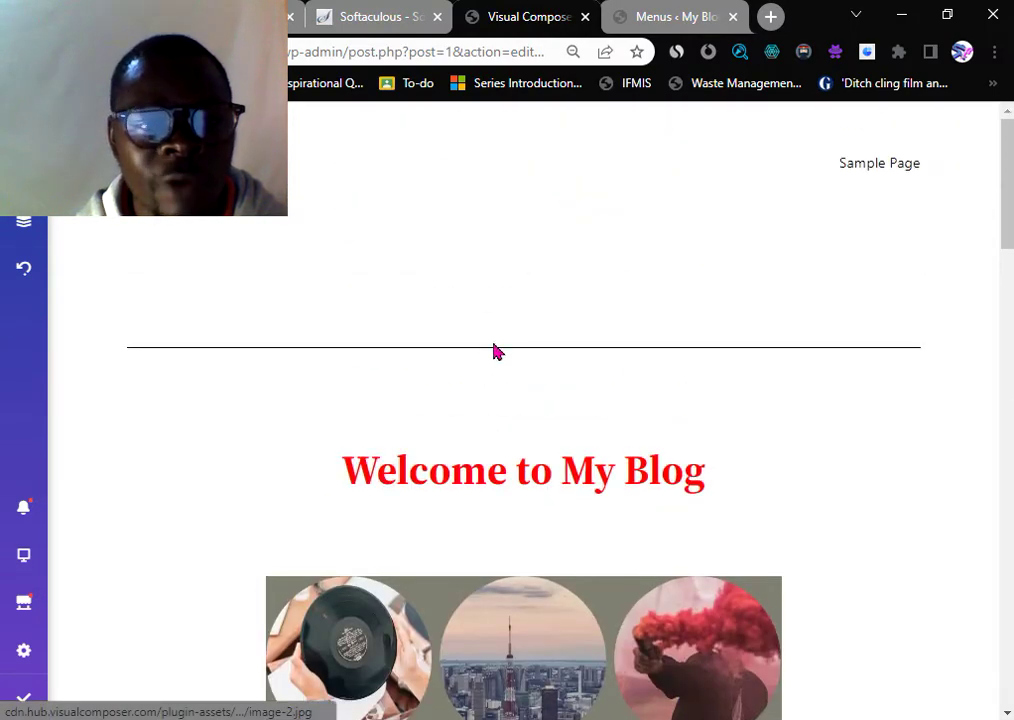
{"action": "left_click", "coordinate": [680, 18]}
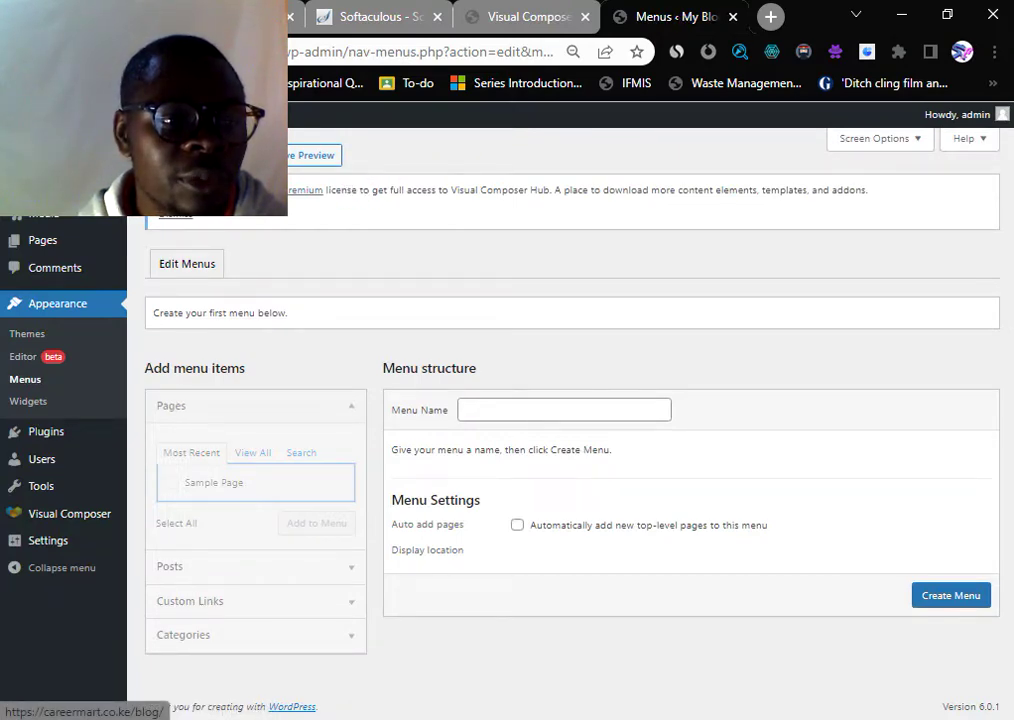
{"action": "right_click", "coordinate": [69, 215]}
- Open the live blog front page in a new tab and look it over
{"action": "left_click", "coordinate": [140, 118]}
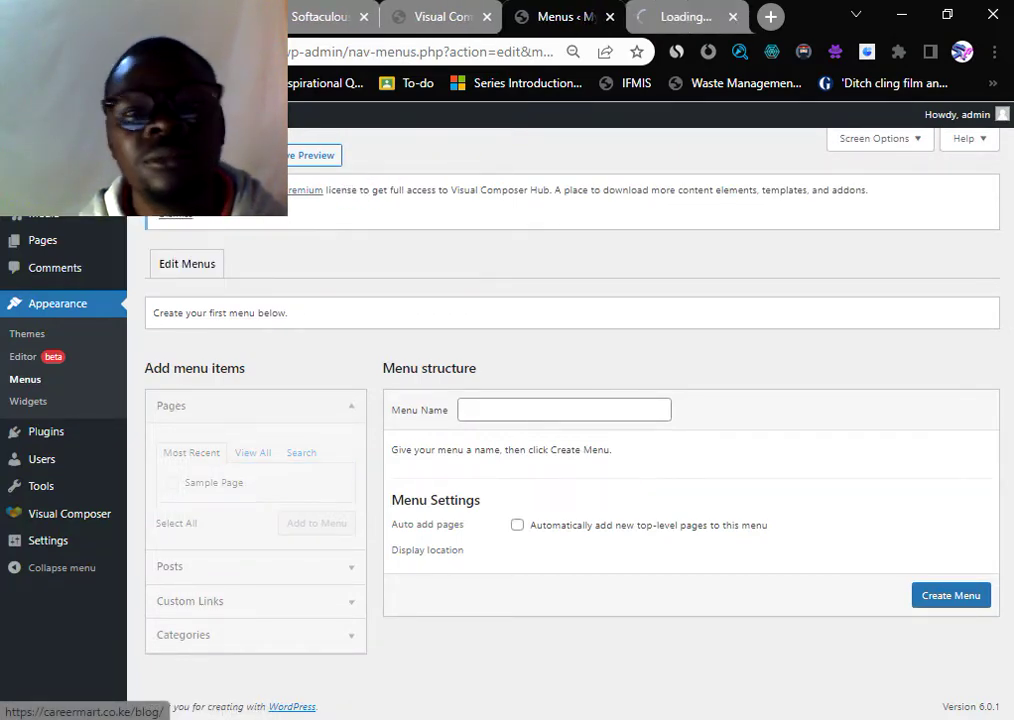
{"action": "left_click", "coordinate": [683, 17]}
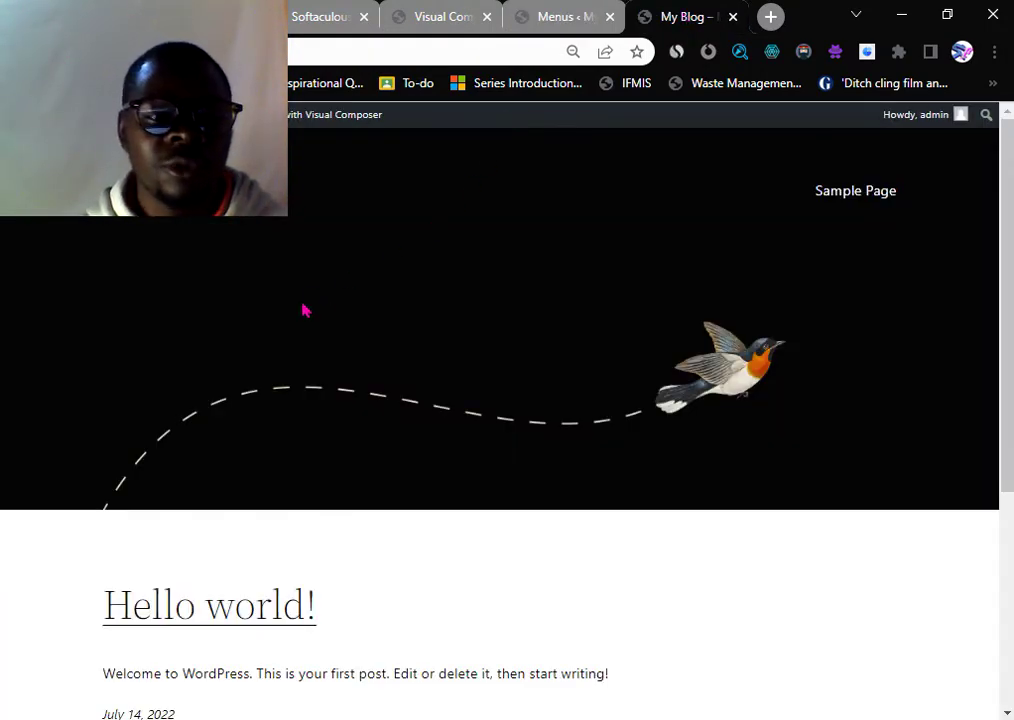
{"action": "scroll", "coordinate": [305, 308], "scroll_direction": "down", "scroll_amount": 5}
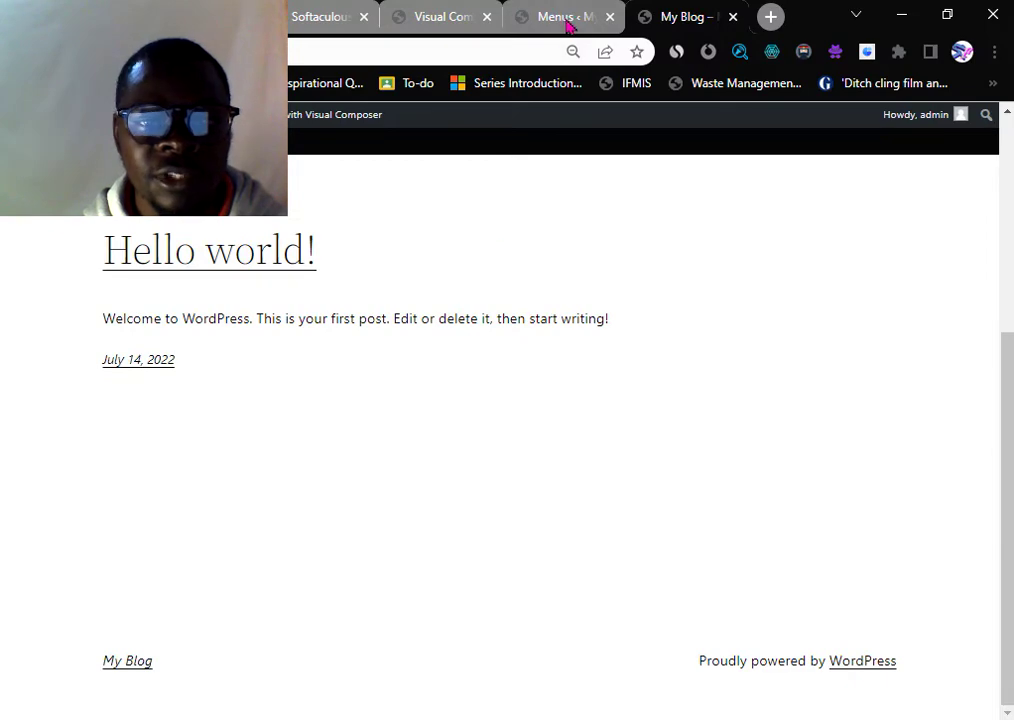
{"action": "left_click", "coordinate": [565, 20]}
- Save the Visual Composer blog post and preview its changes in a new My Blog tab
{"action": "left_click", "coordinate": [440, 17]}
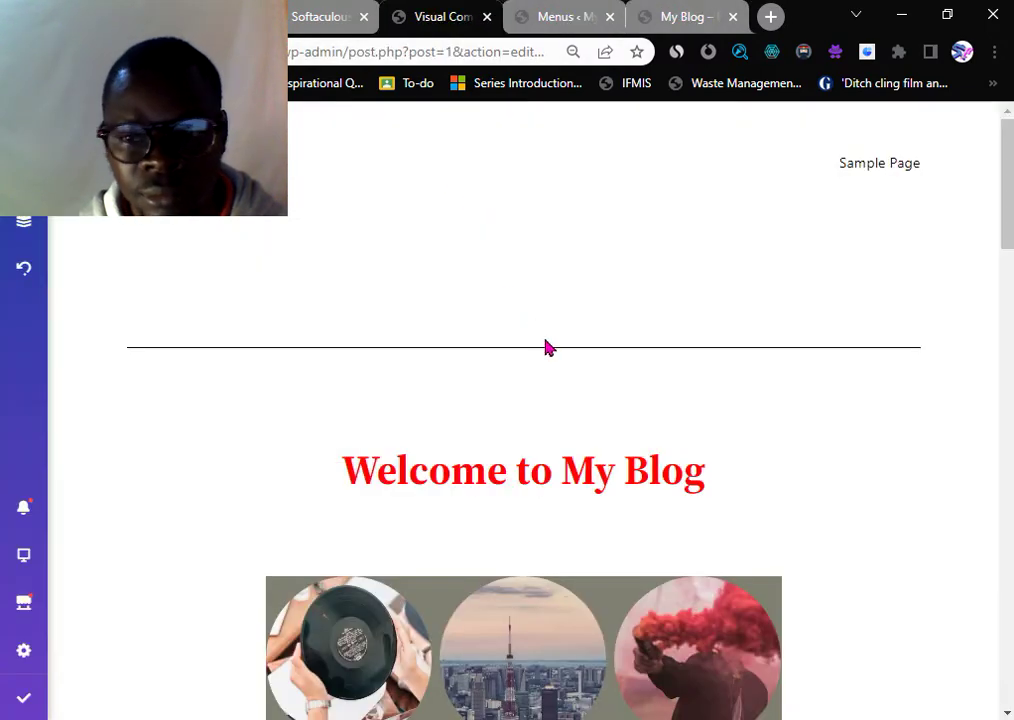
{"action": "scroll", "coordinate": [555, 365], "scroll_direction": "down", "scroll_amount": 4}
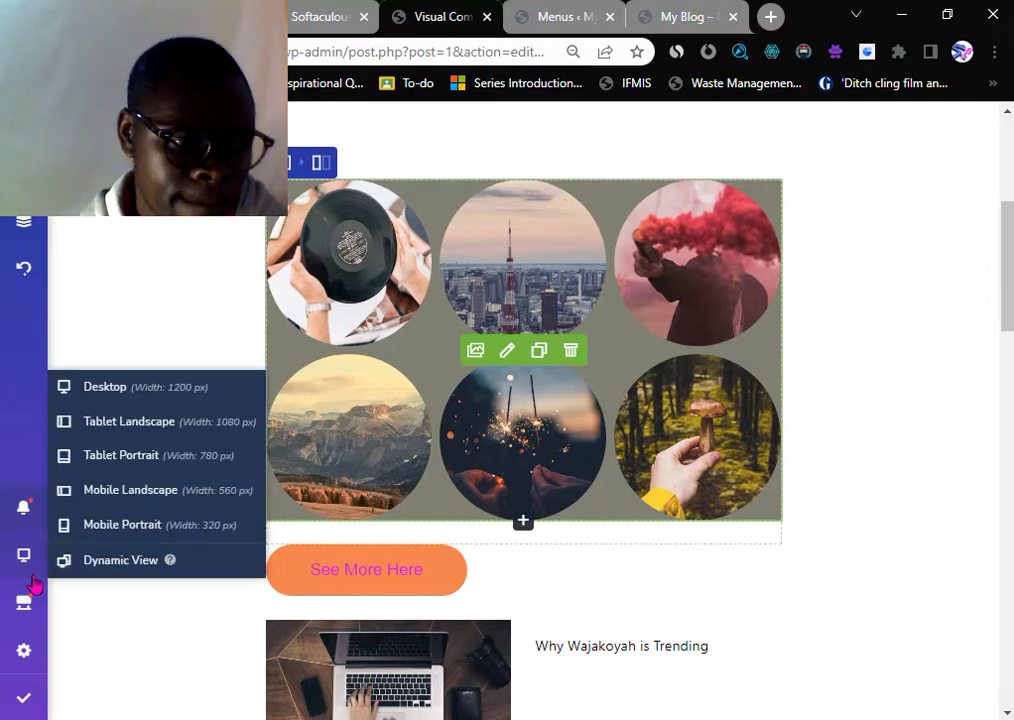
{"action": "mouse_move", "coordinate": [28, 706]}
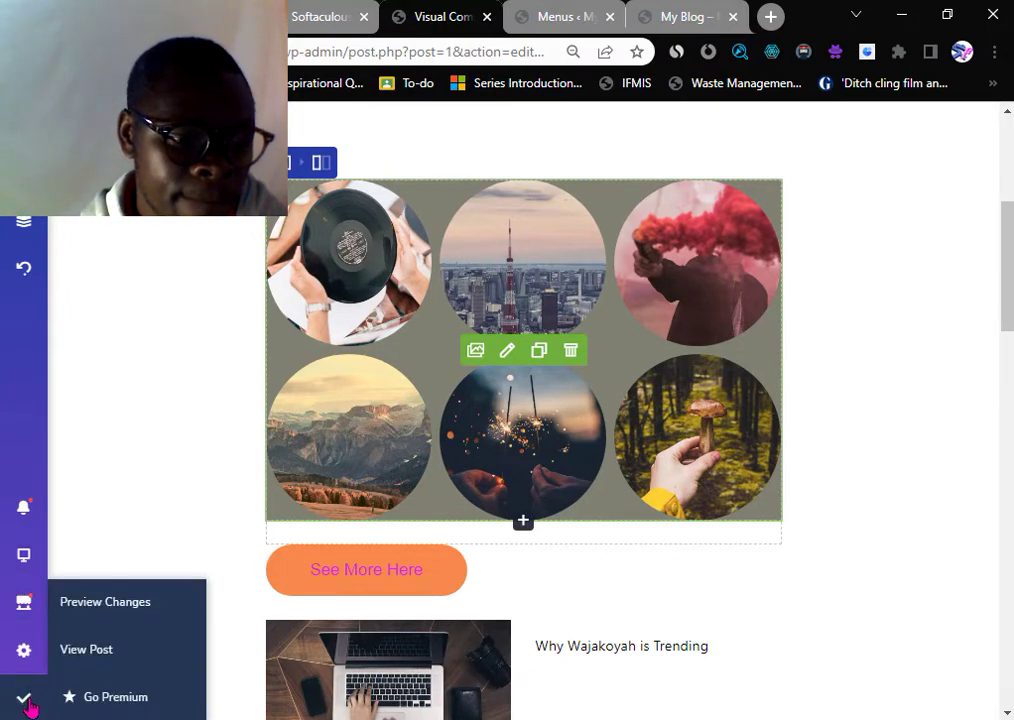
{"action": "left_click", "coordinate": [110, 615]}
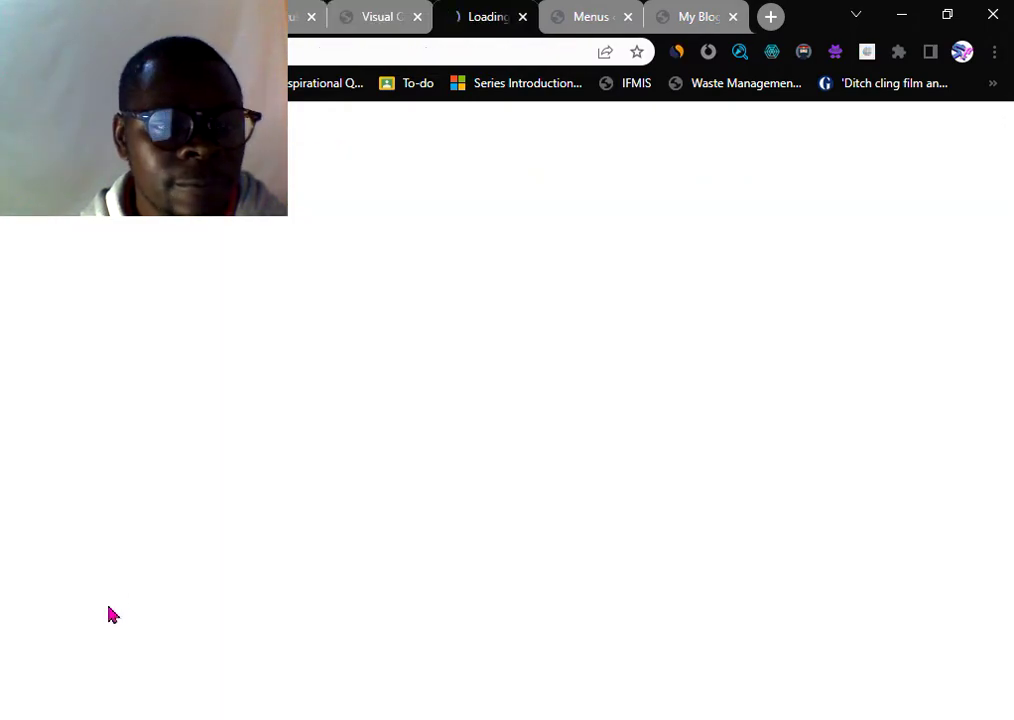
{"action": "left_click", "coordinate": [389, 18]}
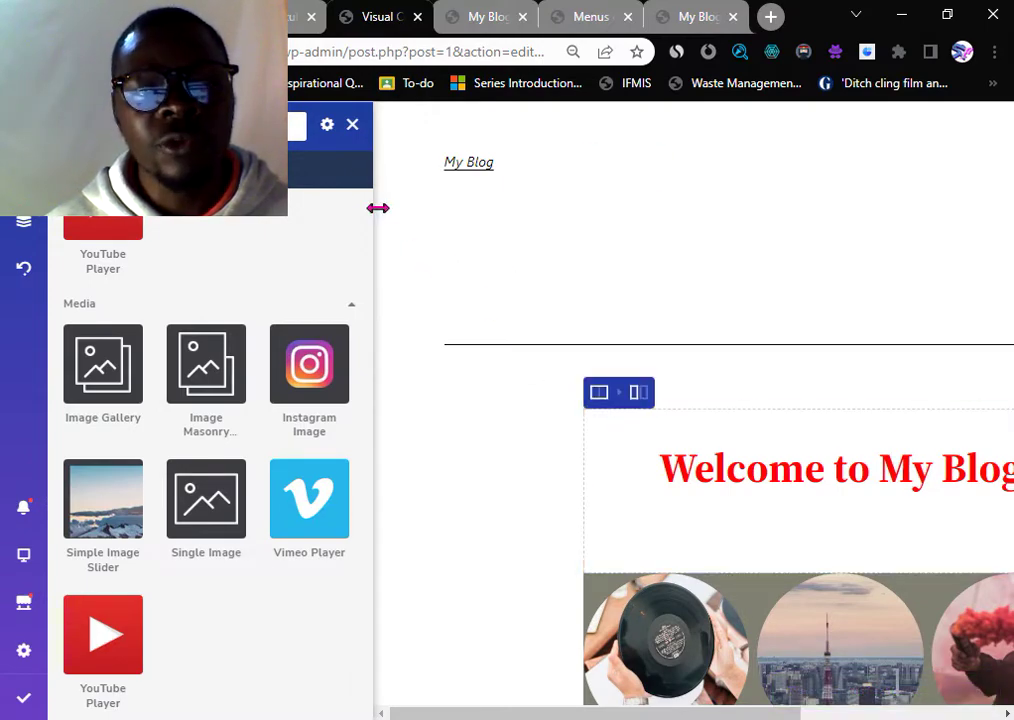
- Hide the Visual Composer element library and scroll through the page
{"action": "left_click", "coordinate": [352, 125]}
{"action": "scroll", "coordinate": [540, 330], "scroll_direction": "down", "scroll_amount": 20}
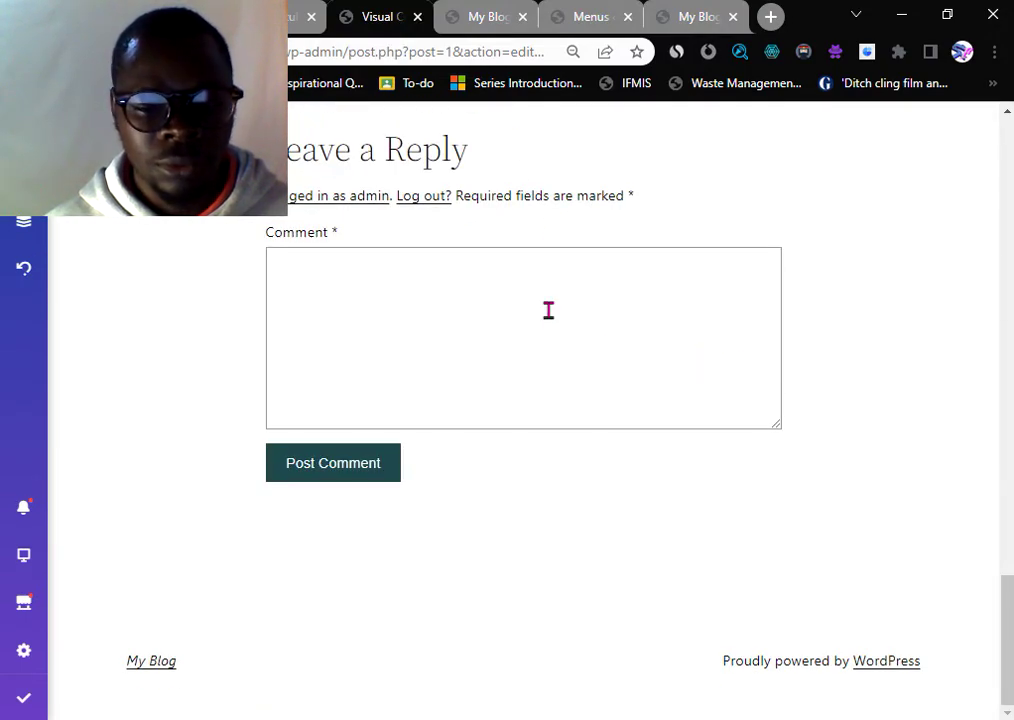
{"action": "scroll", "coordinate": [548, 310], "scroll_direction": "up", "scroll_amount": 4}
{"action": "scroll", "coordinate": [550, 318], "scroll_direction": "down", "scroll_amount": 4}
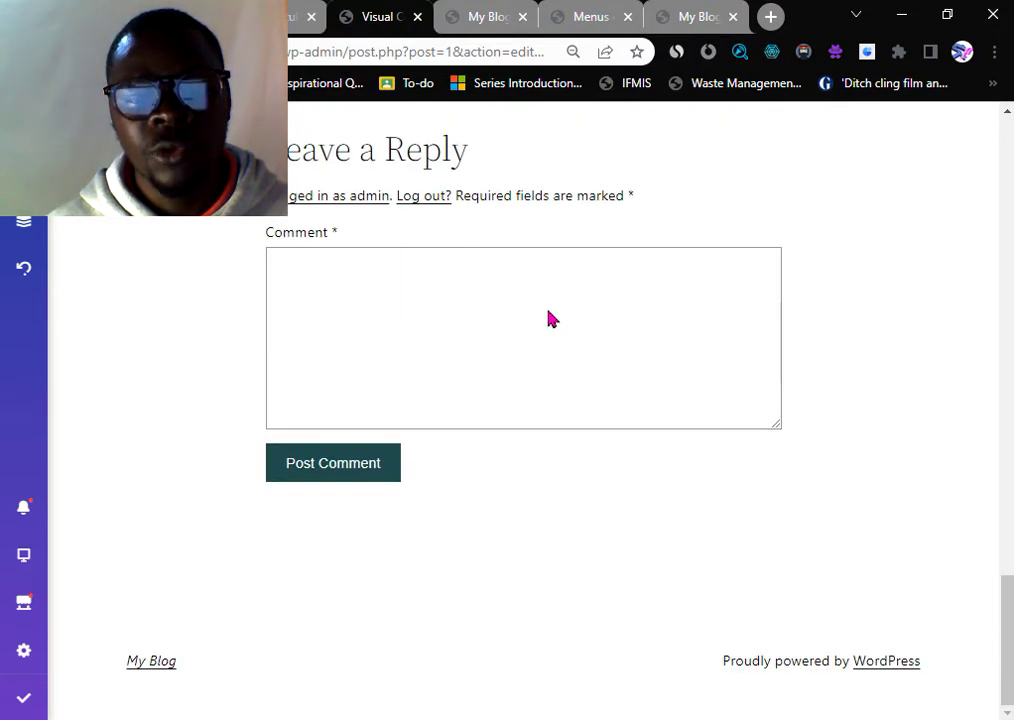
{"action": "scroll", "coordinate": [548, 310], "scroll_direction": "up", "scroll_amount": 20}
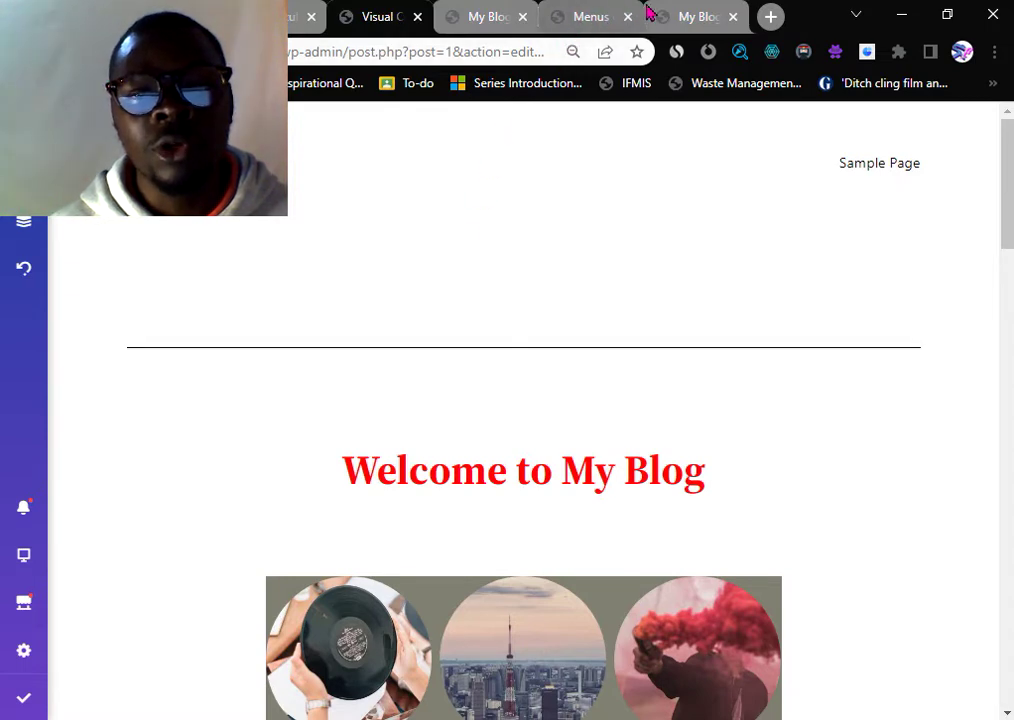
- Check the My Blog and Menus tabs, then review the Hello world post preview
{"action": "left_click", "coordinate": [695, 17]}
{"action": "scroll", "coordinate": [378, 338], "scroll_direction": "up", "scroll_amount": 4}
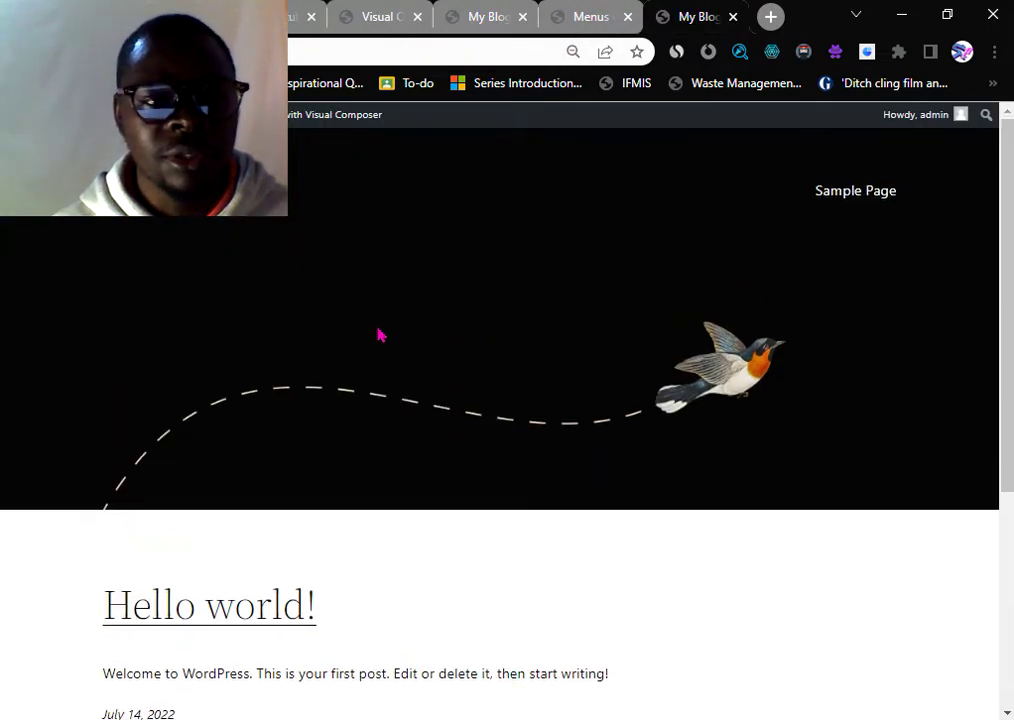
{"action": "left_click", "coordinate": [600, 17]}
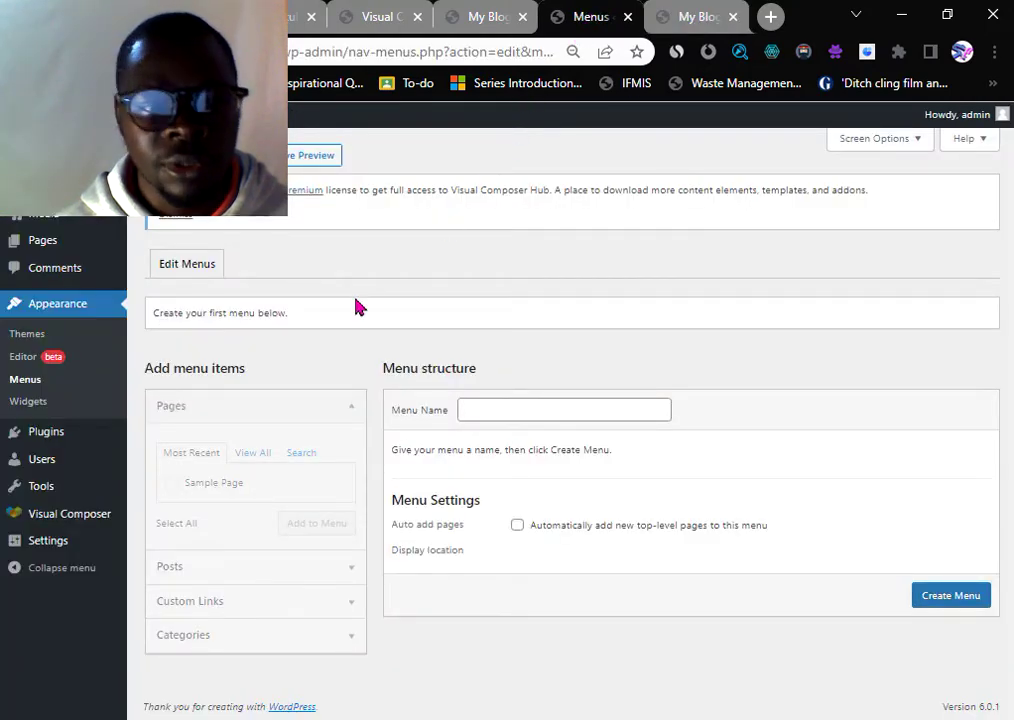
{"action": "left_click", "coordinate": [488, 17]}
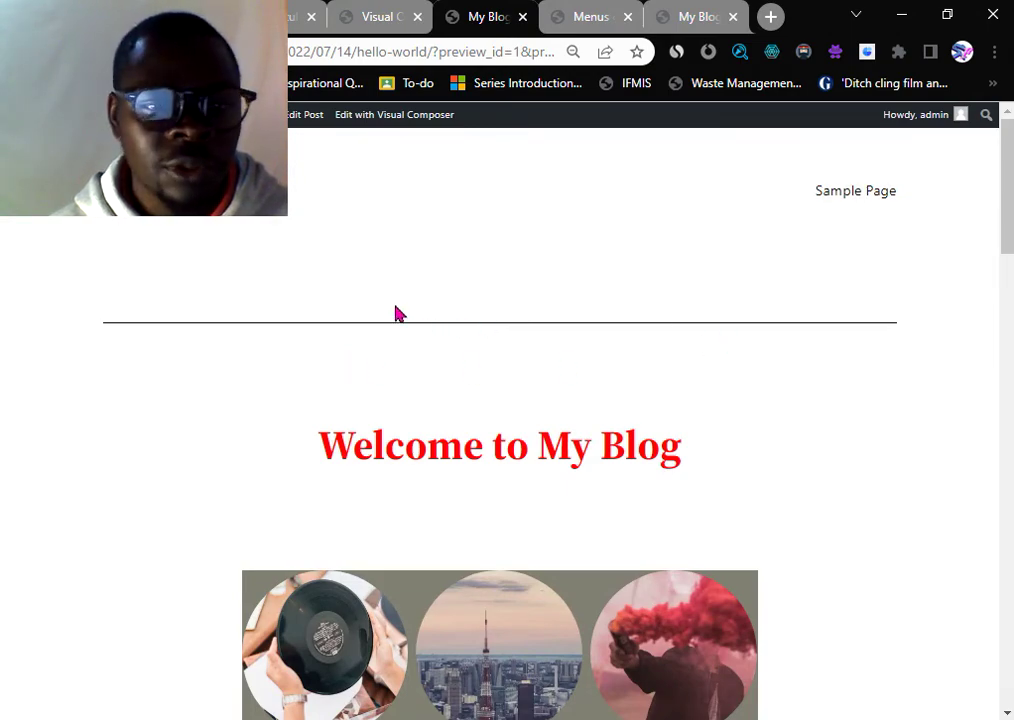
{"action": "scroll", "coordinate": [400, 290], "scroll_direction": "down", "scroll_amount": 8}
{"action": "scroll", "coordinate": [490, 333], "scroll_direction": "down", "scroll_amount": 10}
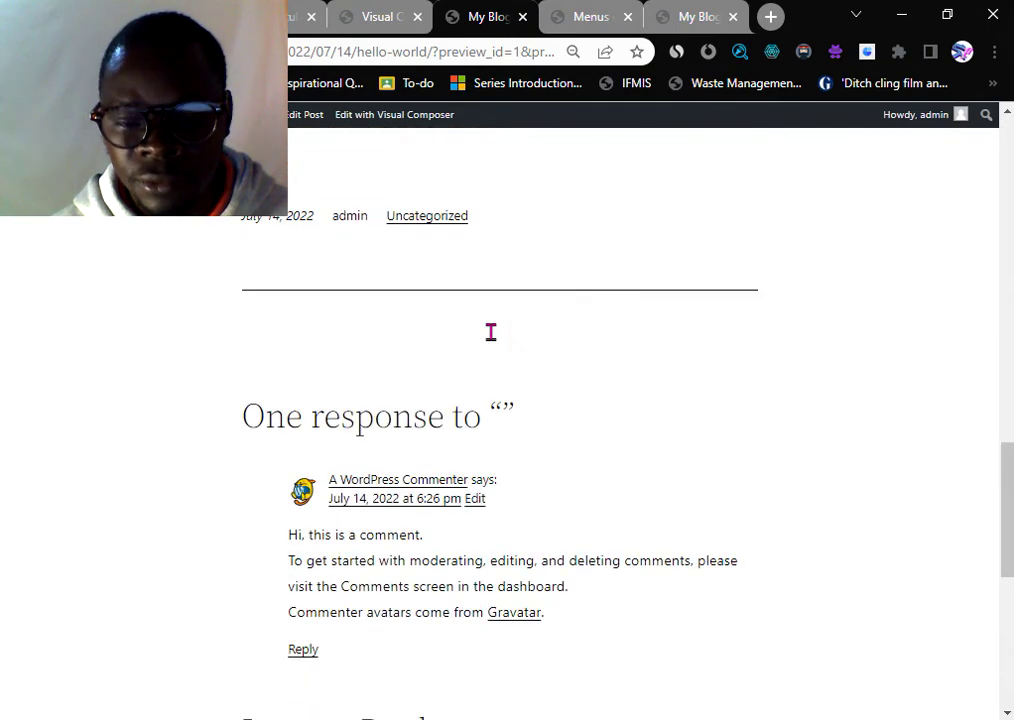
{"action": "scroll", "coordinate": [440, 344], "scroll_direction": "up", "scroll_amount": 5}
{"action": "scroll", "coordinate": [436, 345], "scroll_direction": "up", "scroll_amount": 13}
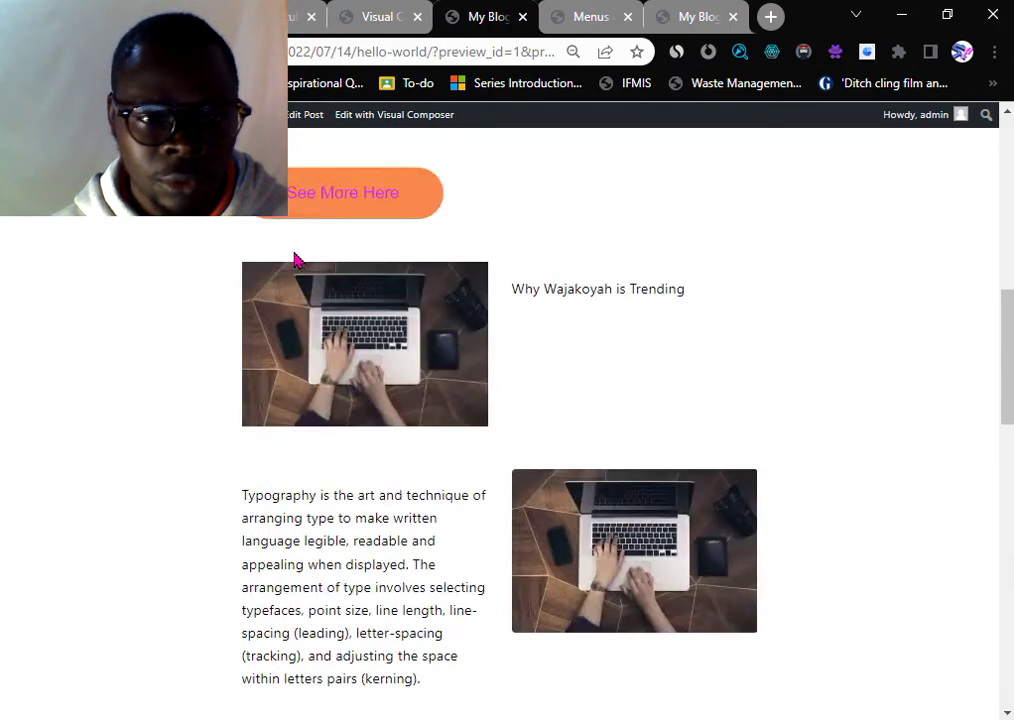
- Open the Hello world post for editing, dismiss its notice, and close the Softaculous tab
{"action": "left_click", "coordinate": [364, 119]}
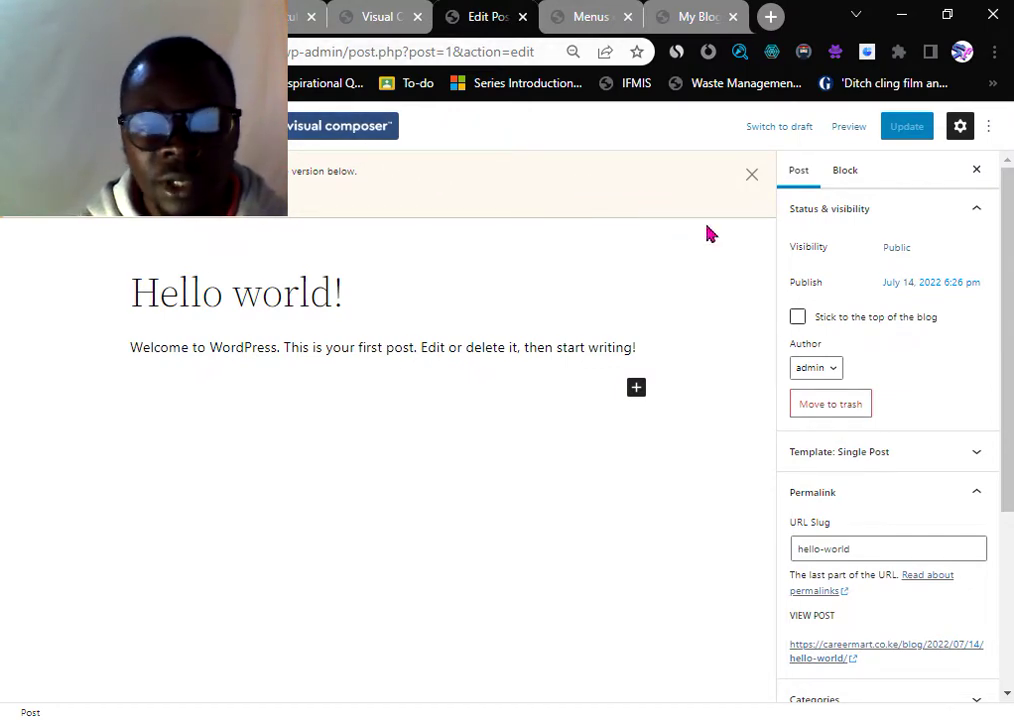
{"action": "left_click", "coordinate": [753, 178]}
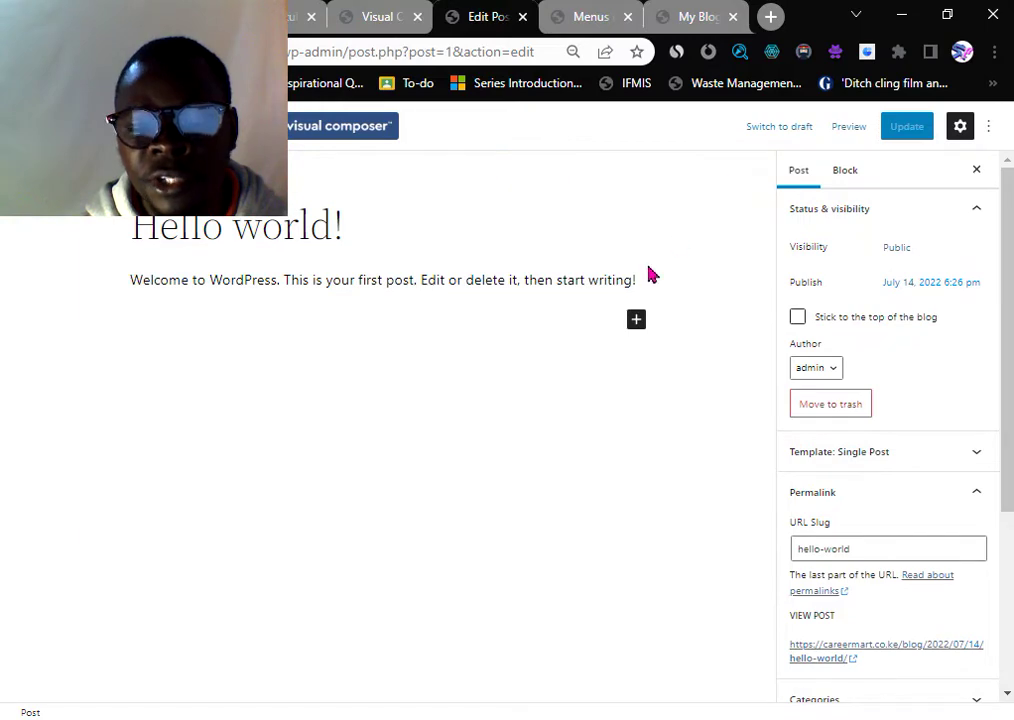
{"action": "left_click", "coordinate": [293, 17]}
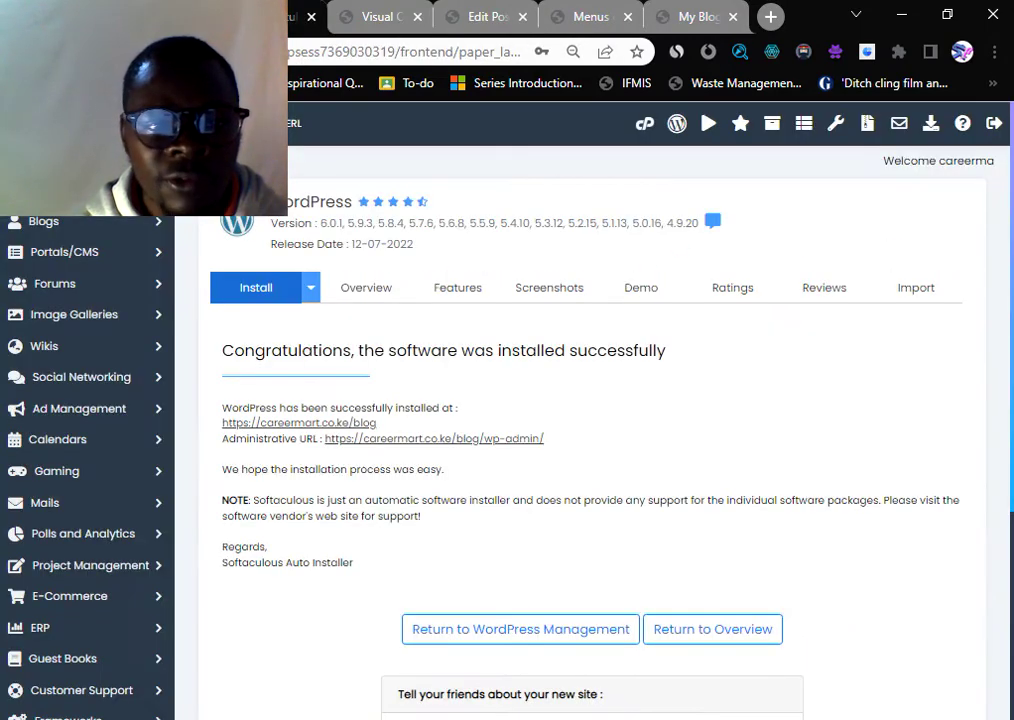
{"action": "left_click", "coordinate": [311, 17]}
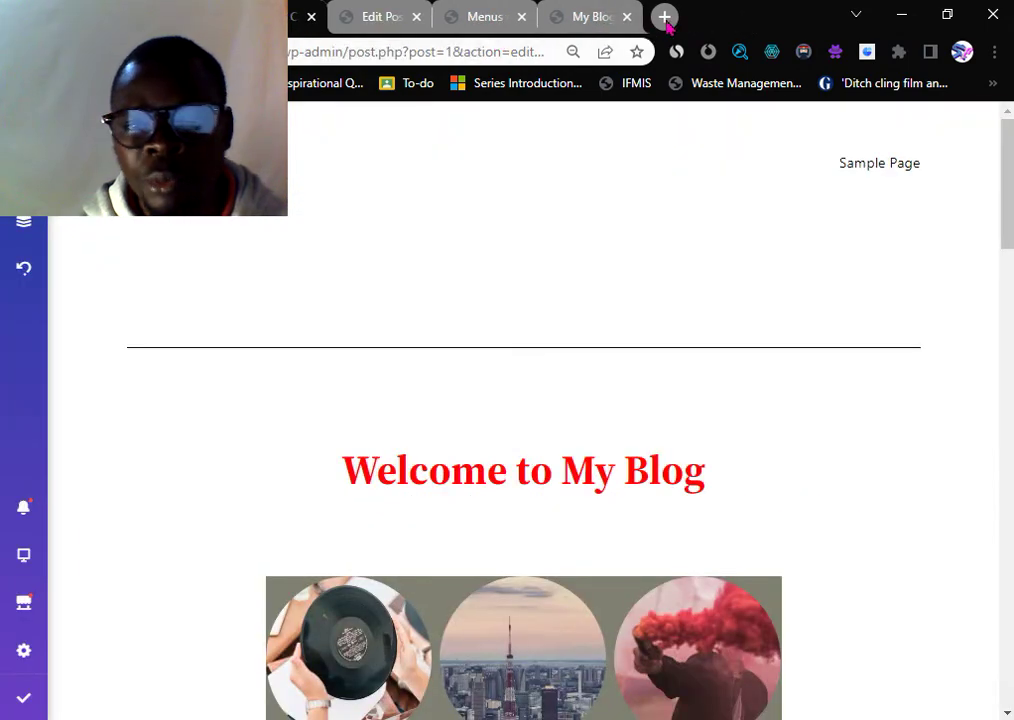
- Load careermart.co.ke/wp-admin in a new tab
{"action": "left_click", "coordinate": [664, 17]}
{"action": "type", "text": "car"}
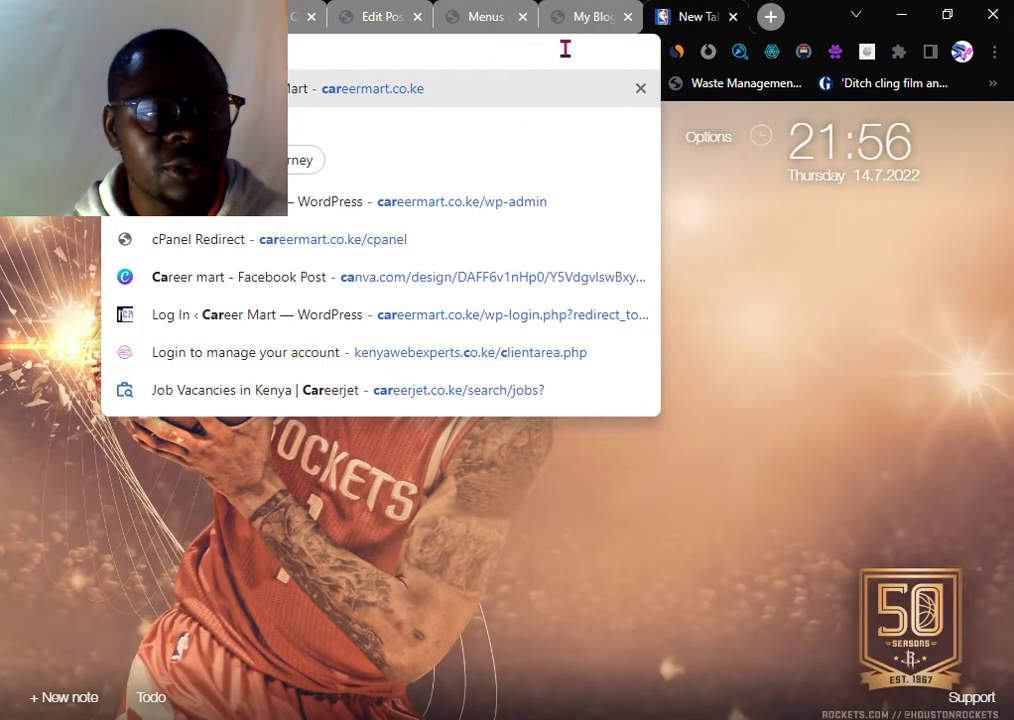
{"action": "type", "text": "eermart.co.ke/wp-a"}
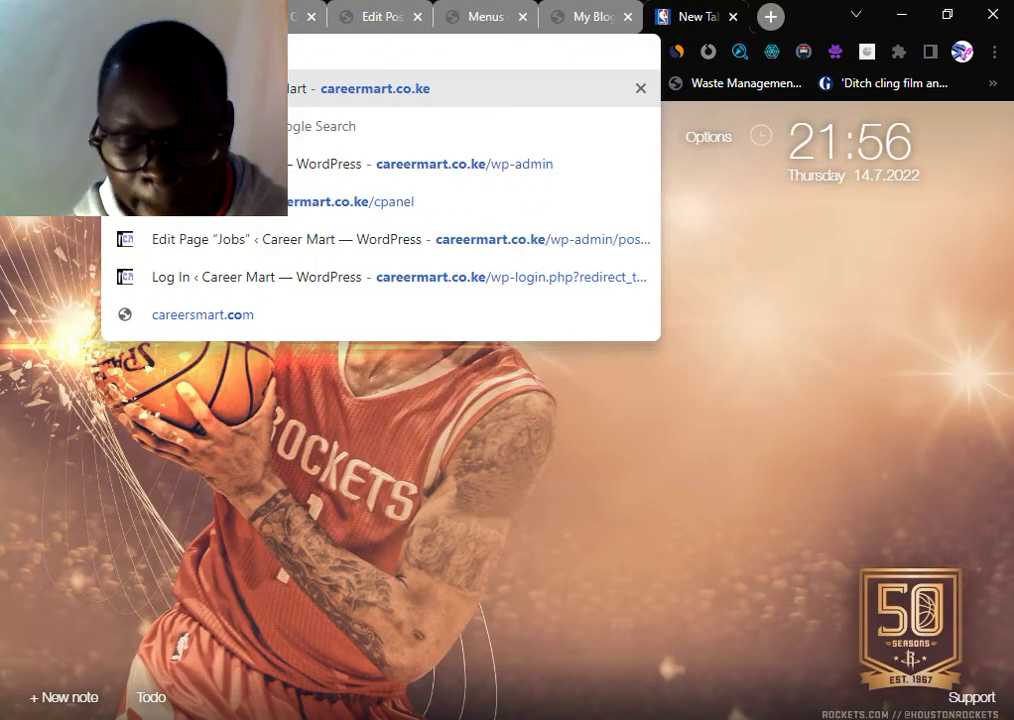
{"action": "key", "text": "Return"}
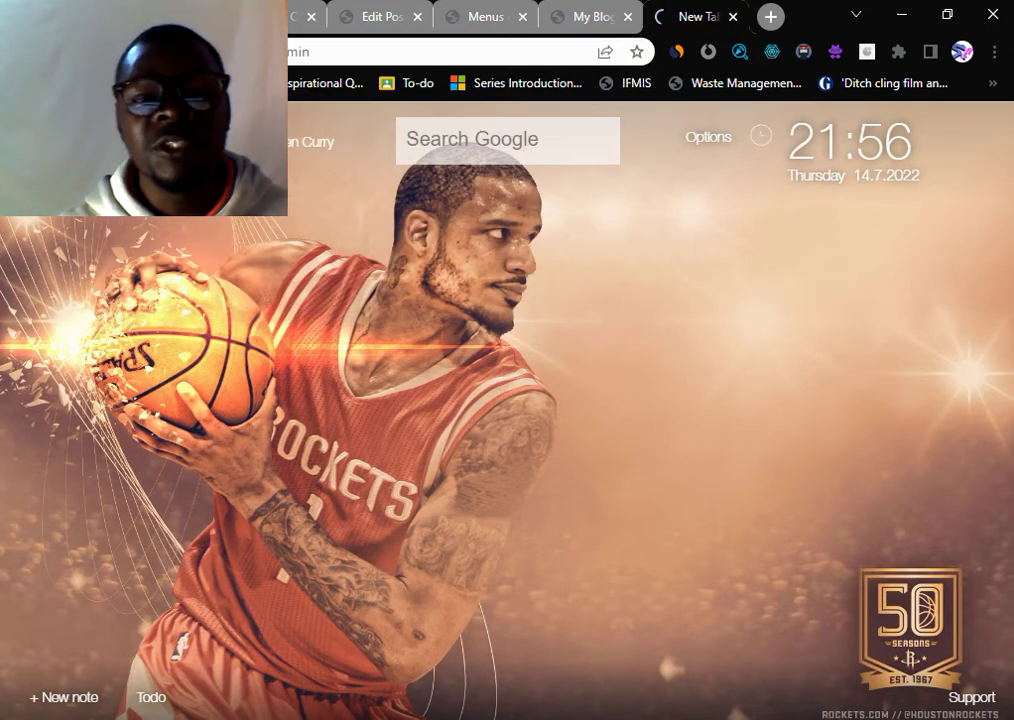
- Check the My Blog site, then request Pages > Add New from the Career Mart dashboard
{"action": "left_click", "coordinate": [586, 27]}
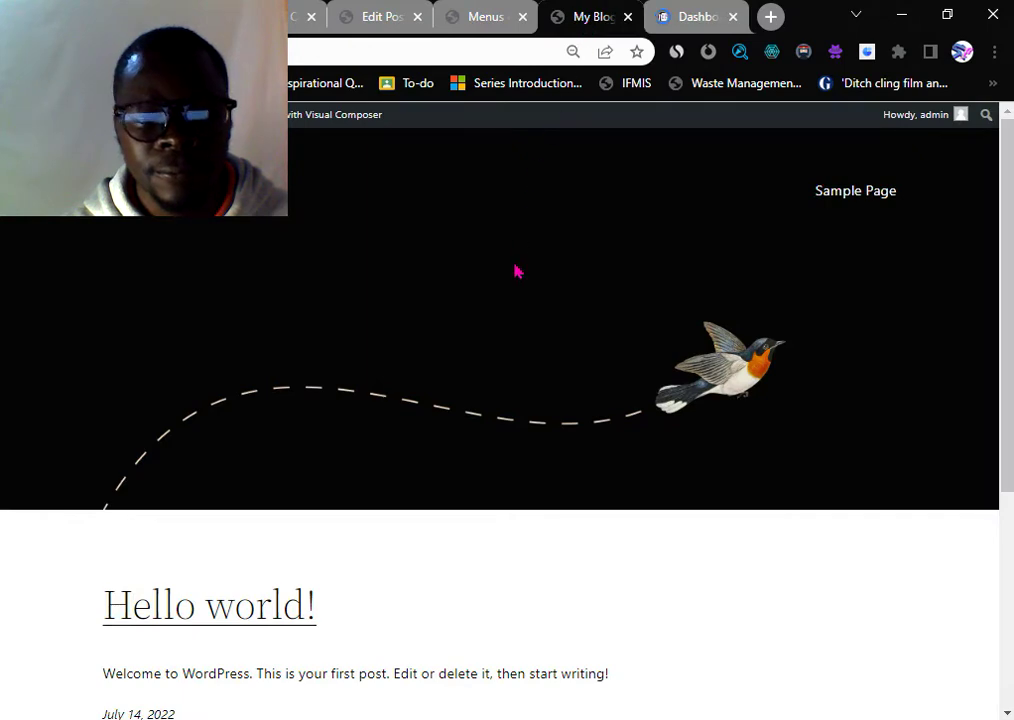
{"action": "scroll", "coordinate": [510, 300], "scroll_direction": "down", "scroll_amount": 2}
{"action": "scroll", "coordinate": [505, 330], "scroll_direction": "up", "scroll_amount": 2}
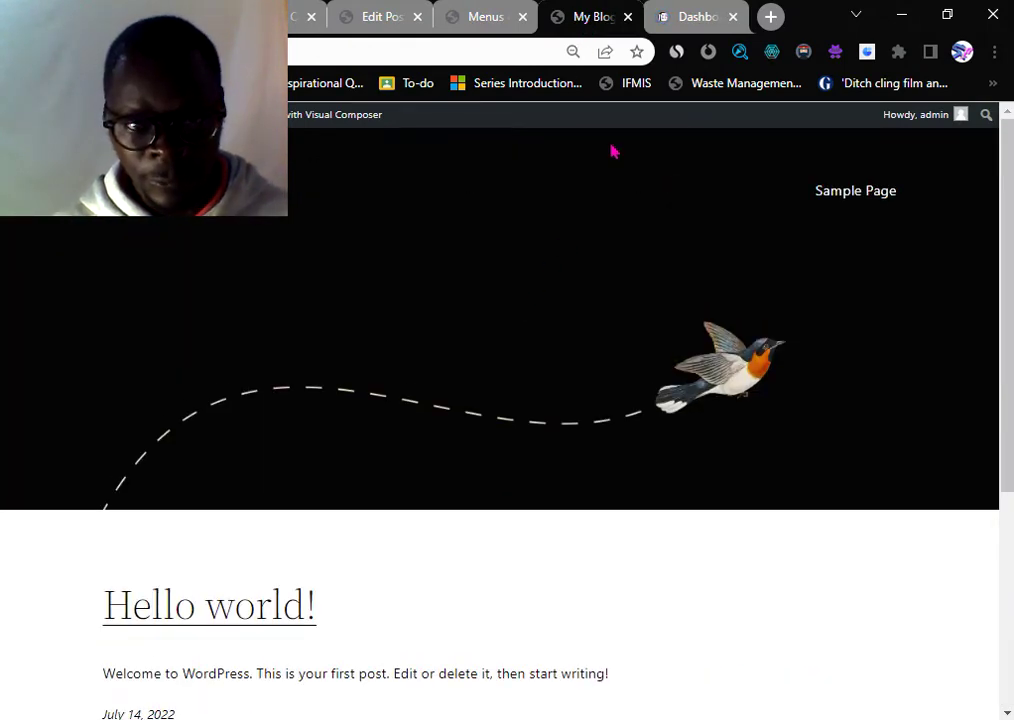
{"action": "left_click", "coordinate": [698, 16]}
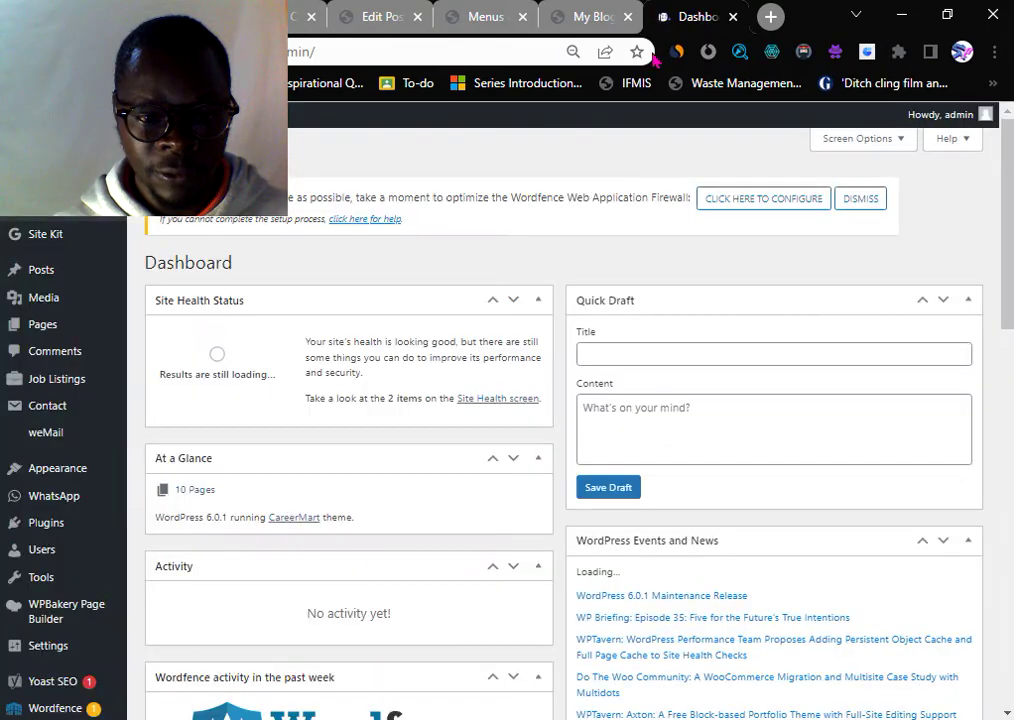
{"action": "scroll", "coordinate": [58, 427], "scroll_direction": "down", "scroll_amount": 2}
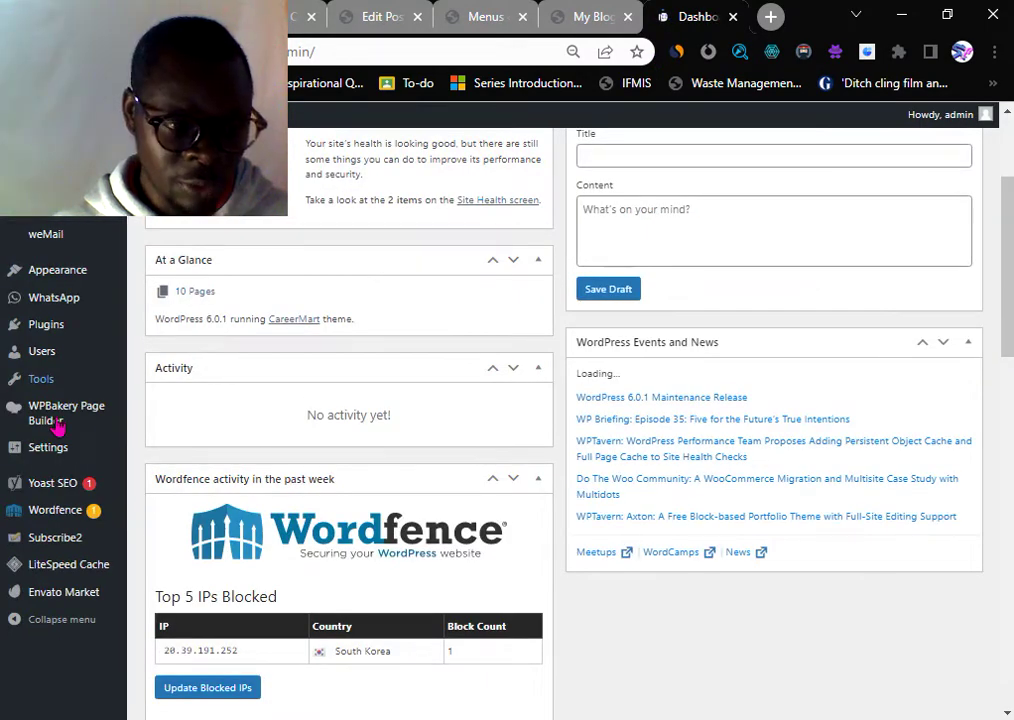
{"action": "mouse_move", "coordinate": [52, 500]}
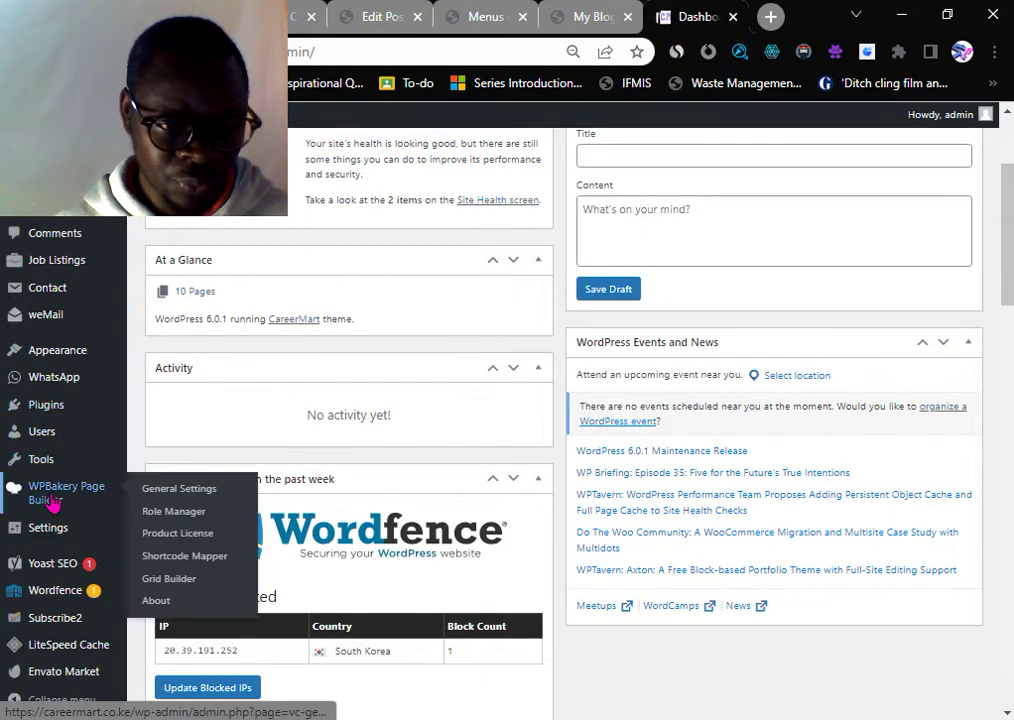
{"action": "scroll", "coordinate": [60, 430], "scroll_direction": "up", "scroll_amount": 2}
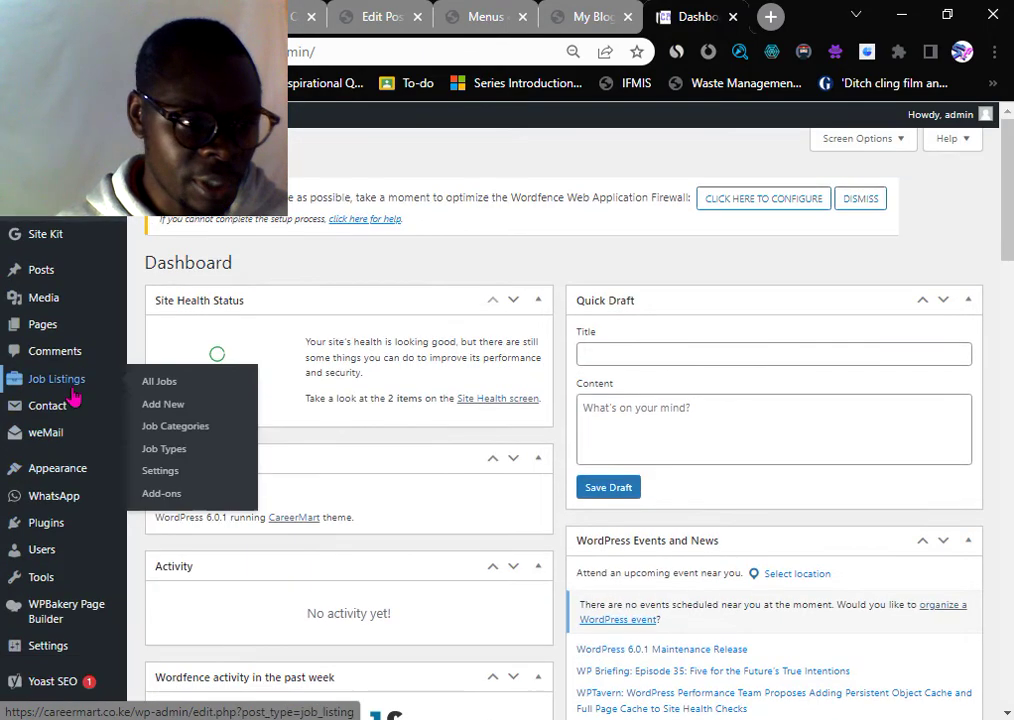
{"action": "mouse_move", "coordinate": [64, 278]}
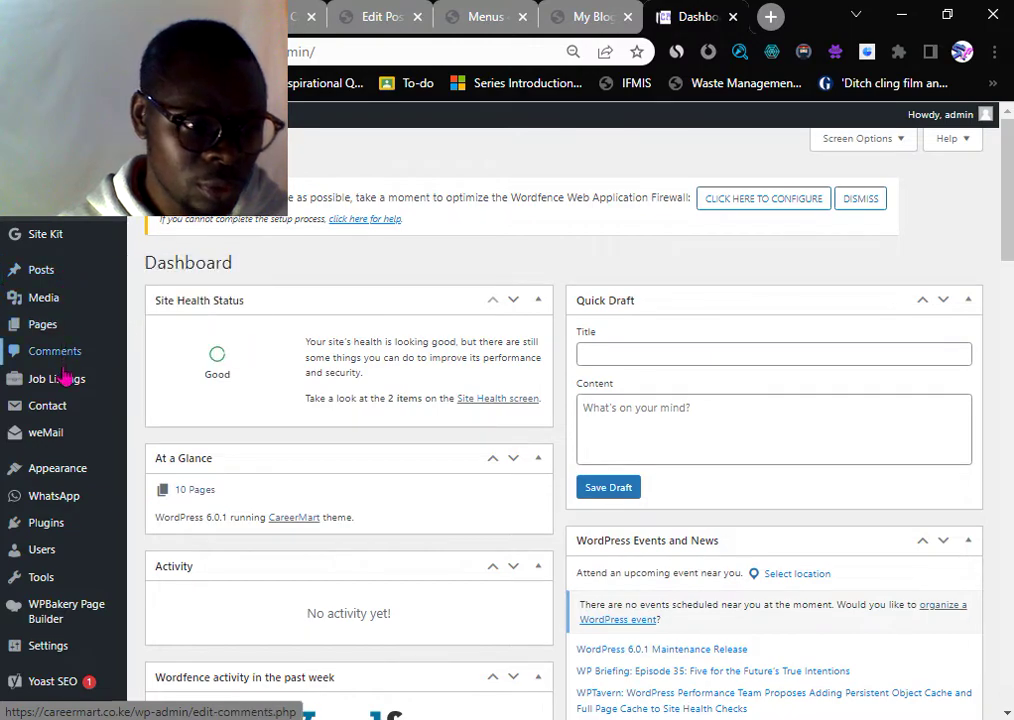
{"action": "mouse_move", "coordinate": [46, 340]}
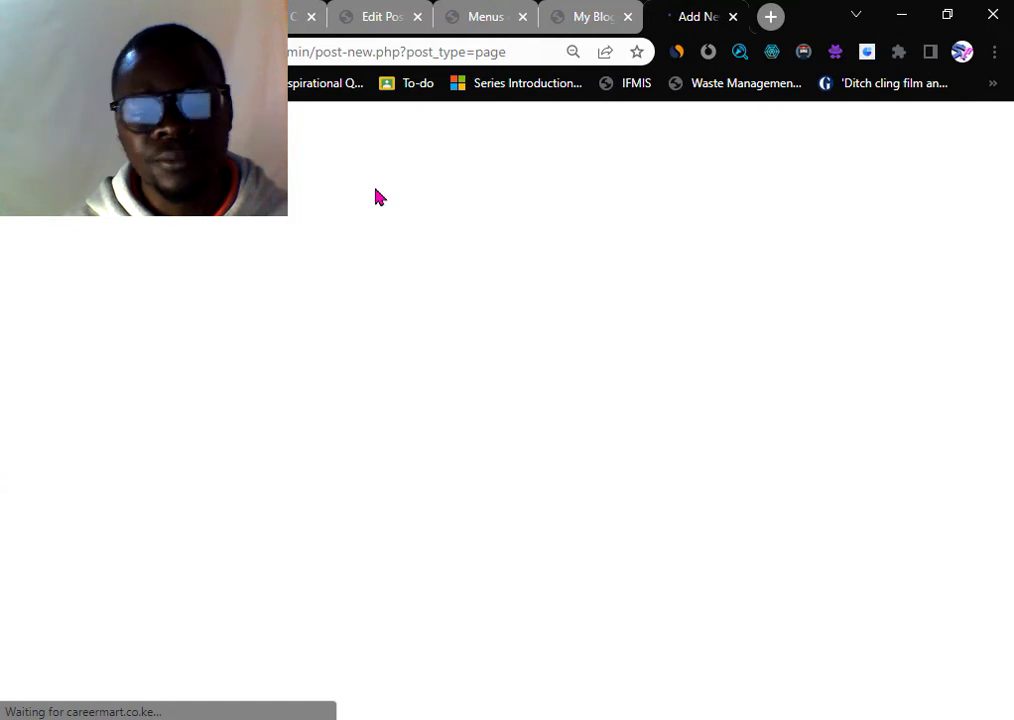
- Return to the untitled Career Mart page and switch it to WPBakery Page Builder
{"action": "left_click", "coordinate": [489, 18]}
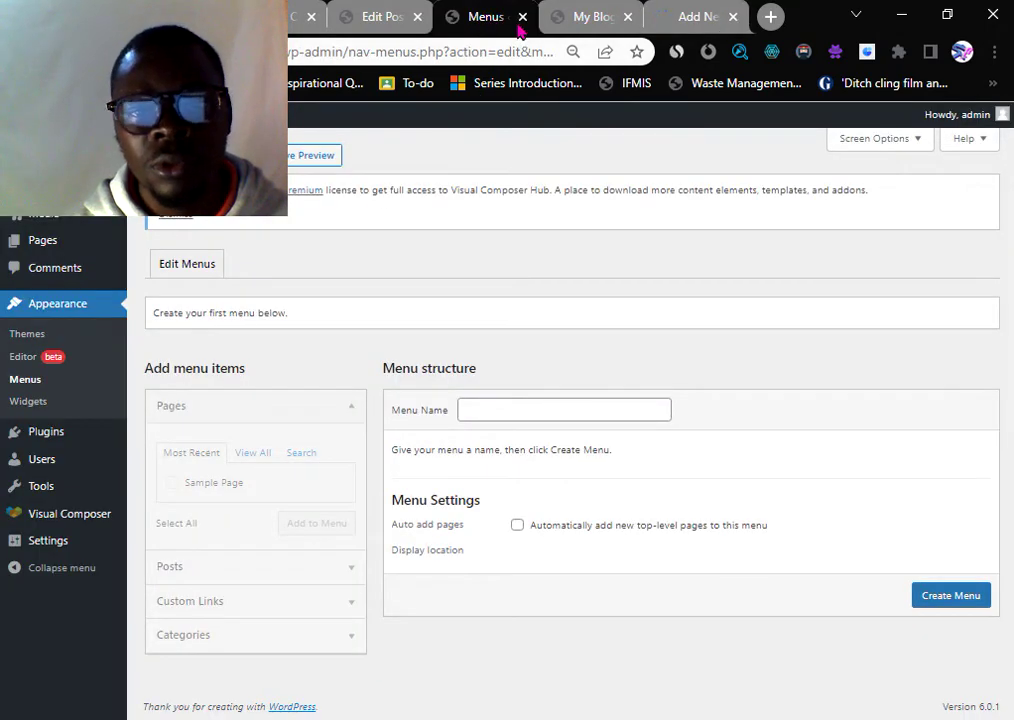
{"action": "left_click", "coordinate": [655, 18]}
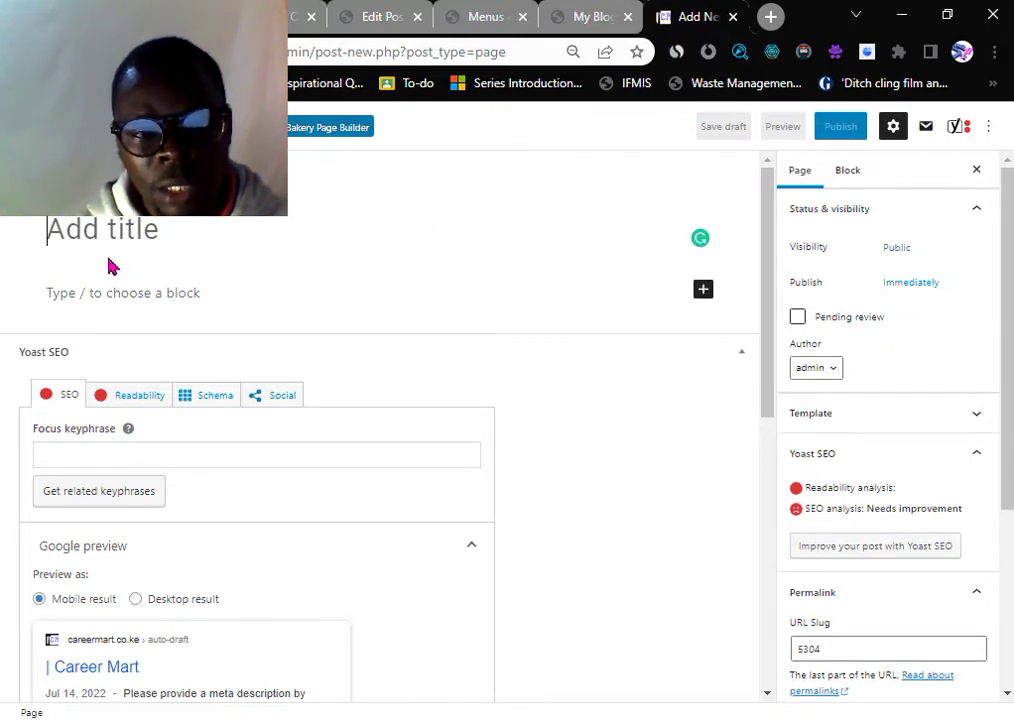
{"action": "scroll", "coordinate": [300, 283], "scroll_direction": "down", "scroll_amount": 6}
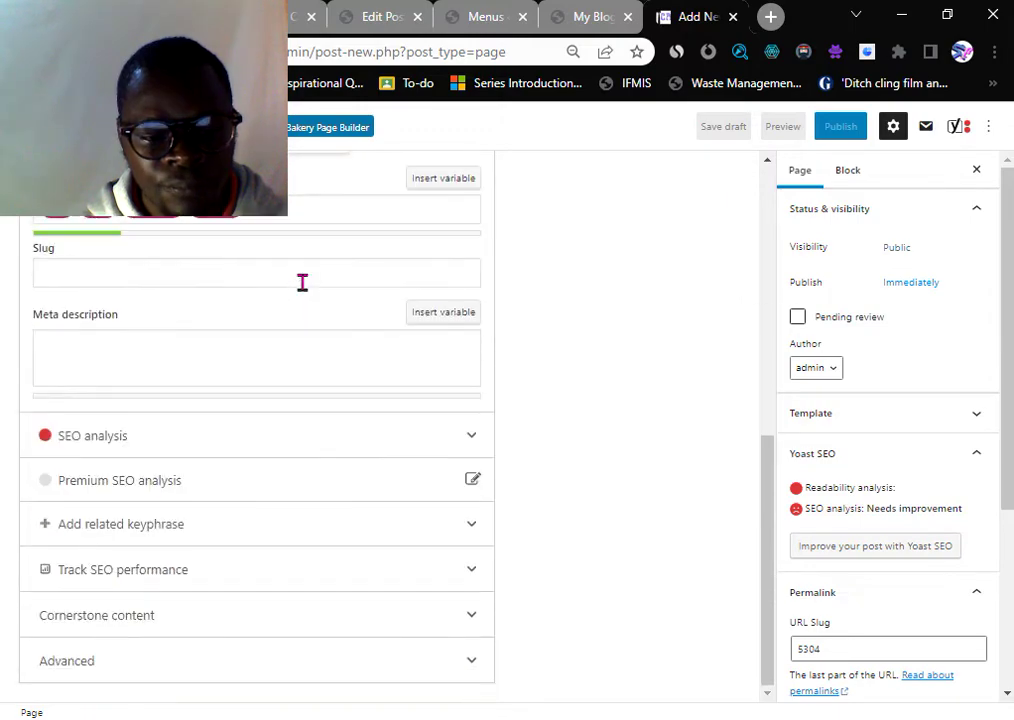
{"action": "scroll", "coordinate": [302, 283], "scroll_direction": "up", "scroll_amount": 8}
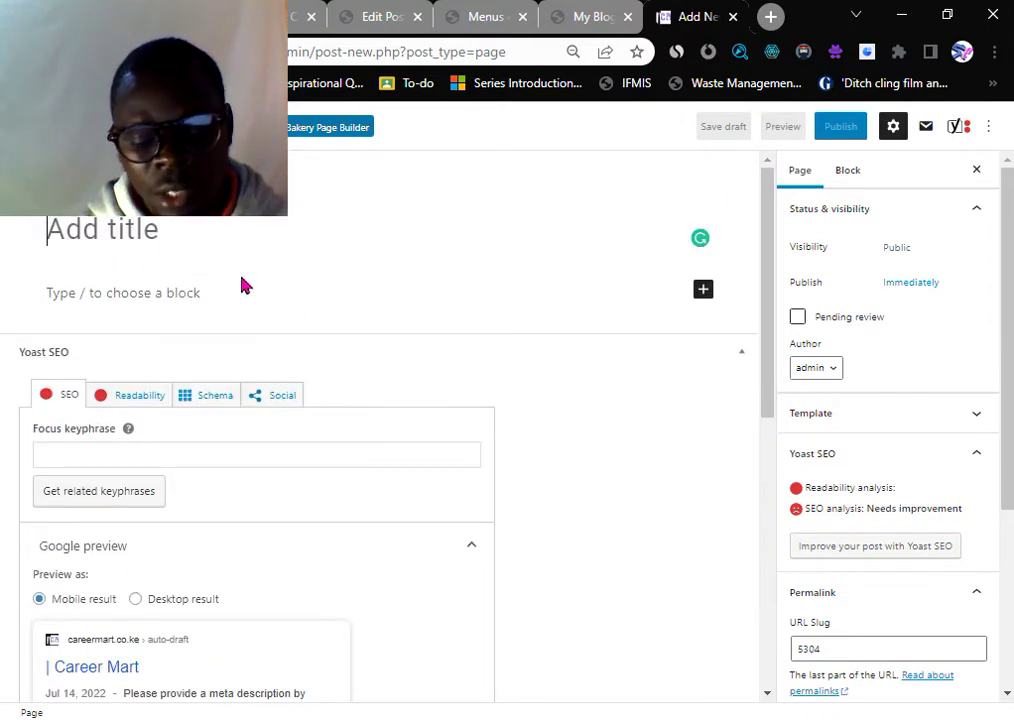
{"action": "left_click", "coordinate": [156, 266]}
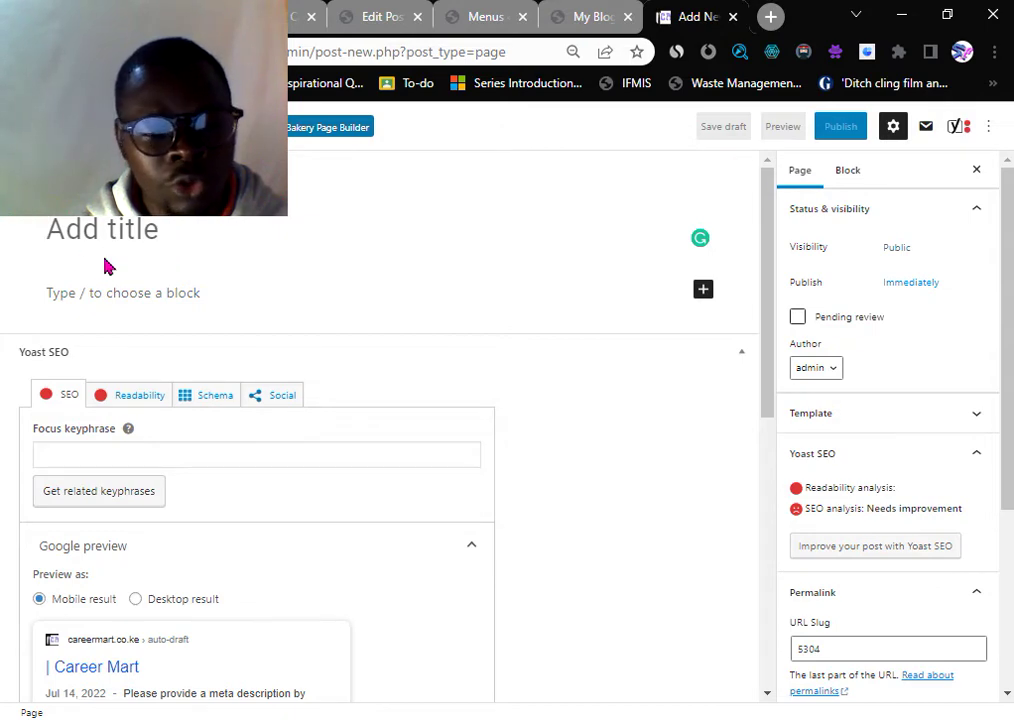
{"action": "left_click", "coordinate": [313, 138]}
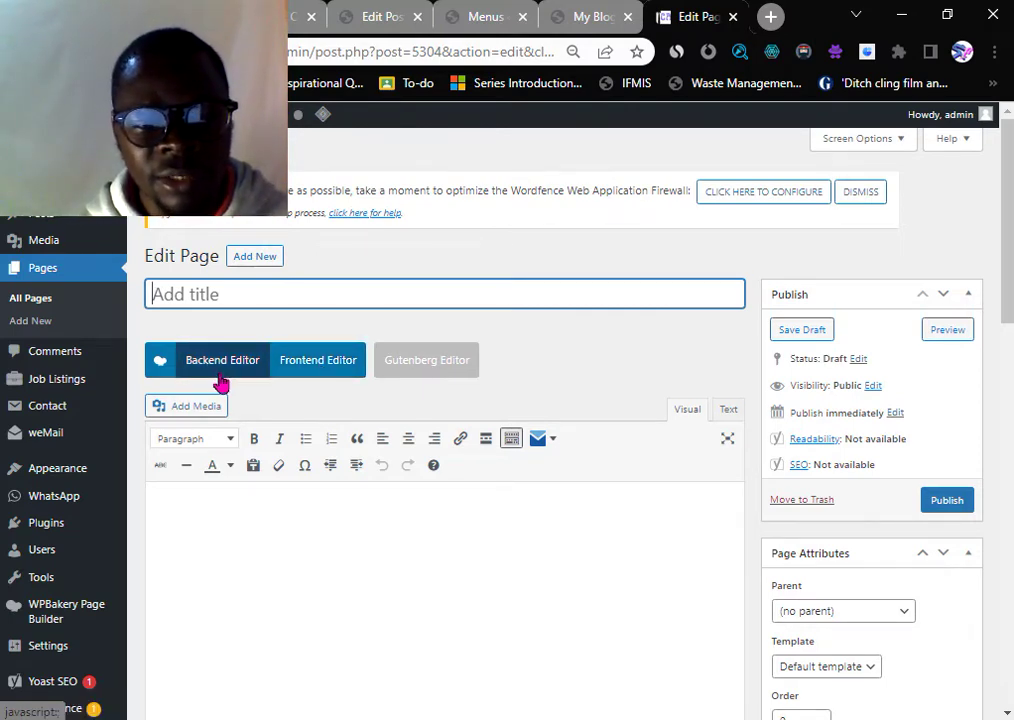
- Load the untitled Career Mart page in WPBakery's Frontend Editor
{"action": "scroll", "coordinate": [265, 390], "scroll_direction": "down", "scroll_amount": 3}
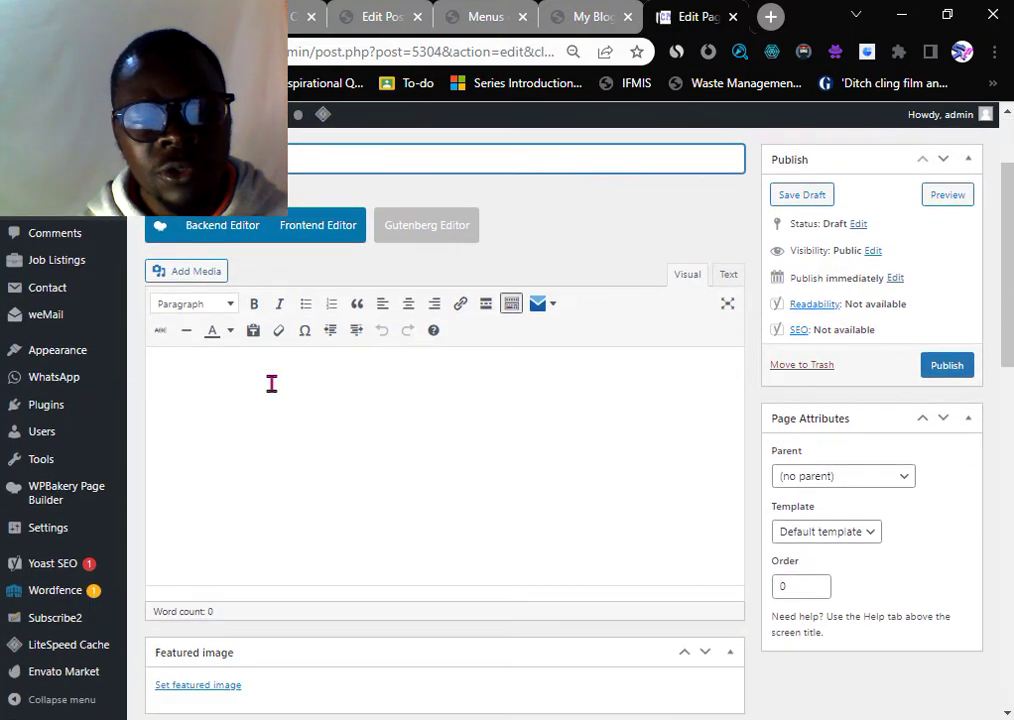
{"action": "scroll", "coordinate": [271, 383], "scroll_direction": "up", "scroll_amount": 1}
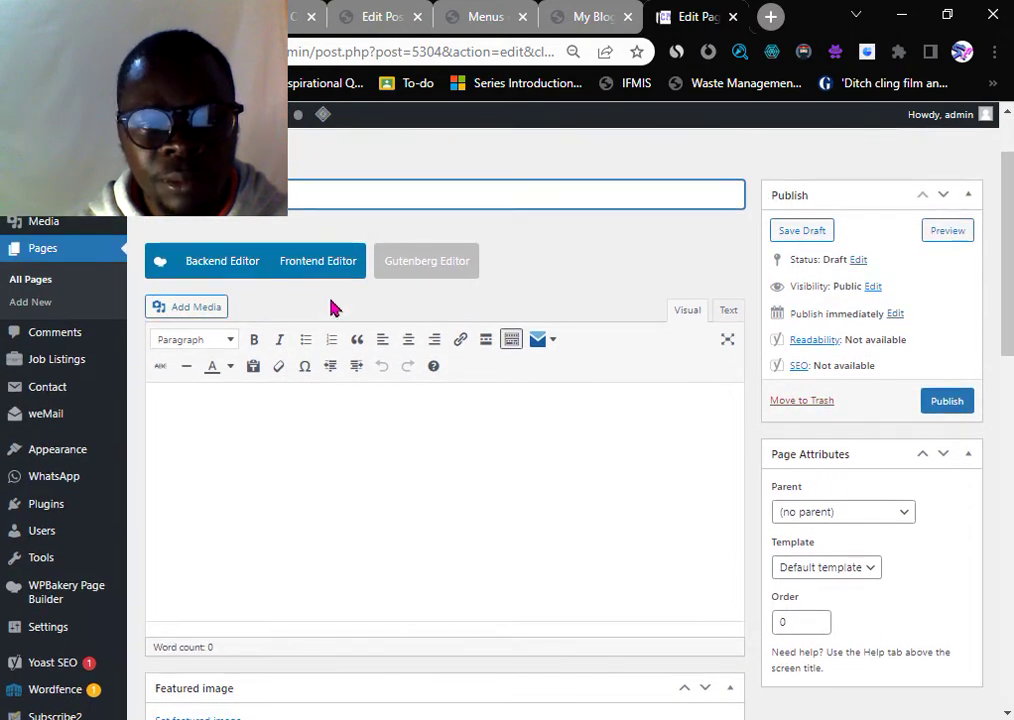
{"action": "left_click", "coordinate": [322, 275]}
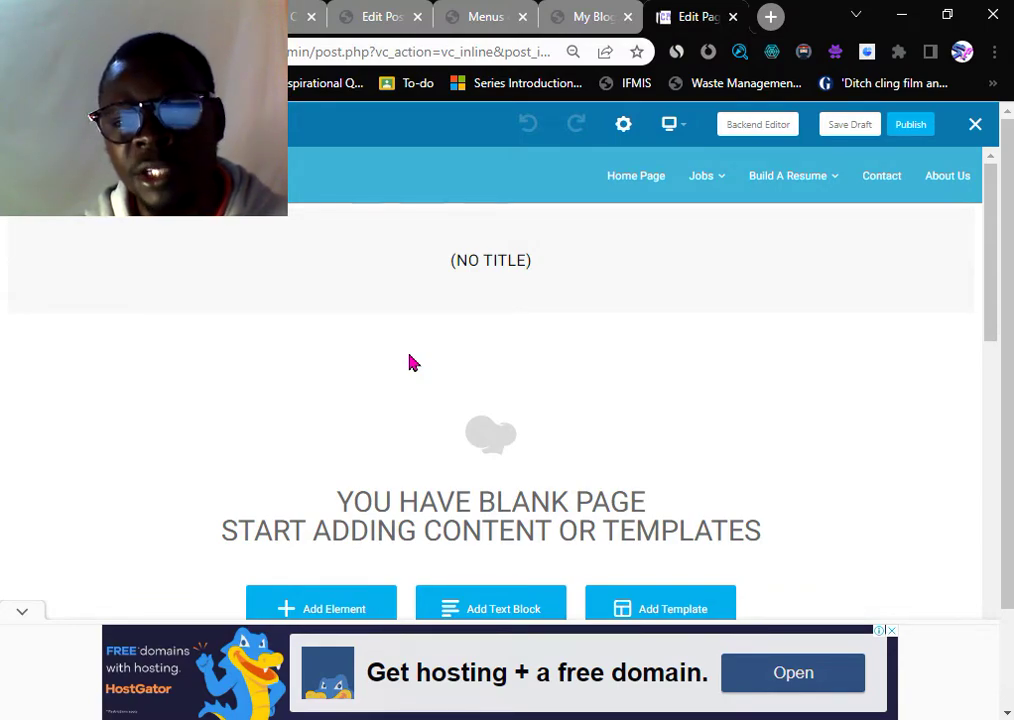
{"action": "scroll", "coordinate": [410, 362], "scroll_direction": "down", "scroll_amount": 1}
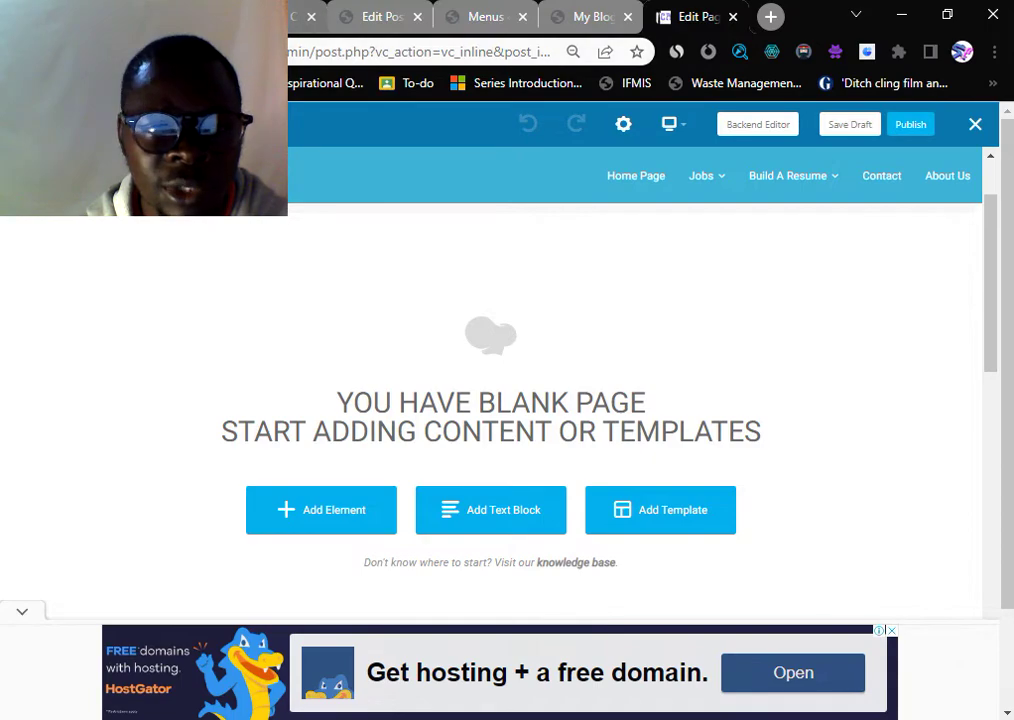
- Look through the Menus, blank page and Hello world post editor tabs
{"action": "scroll", "coordinate": [228, 290], "scroll_direction": "down", "scroll_amount": 4}
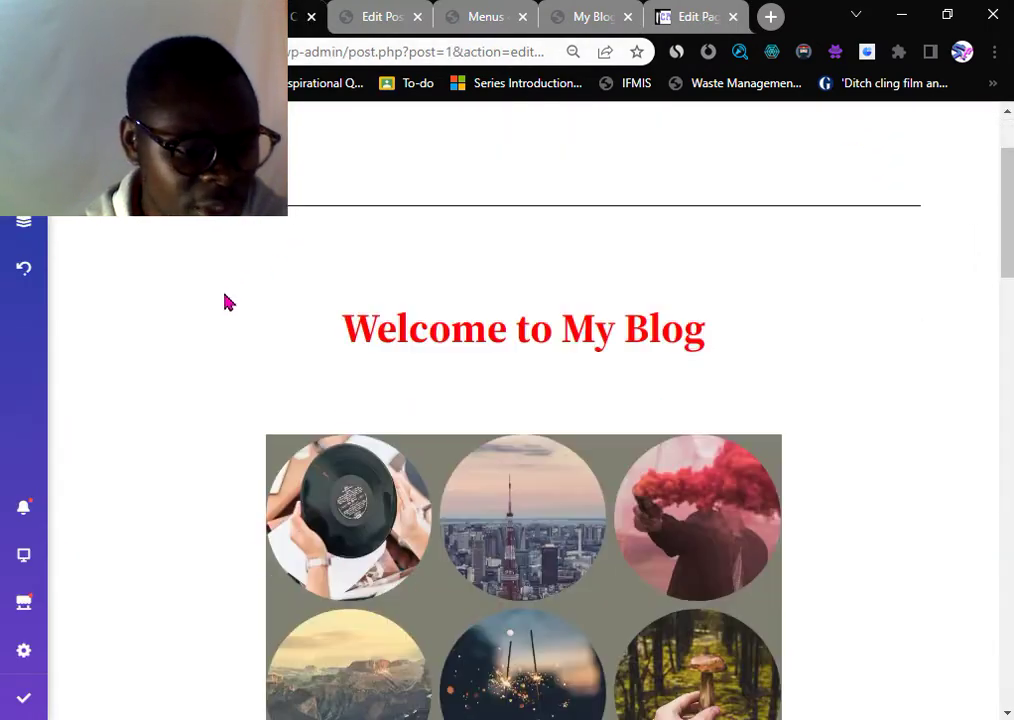
{"action": "mouse_move", "coordinate": [8, 690]}
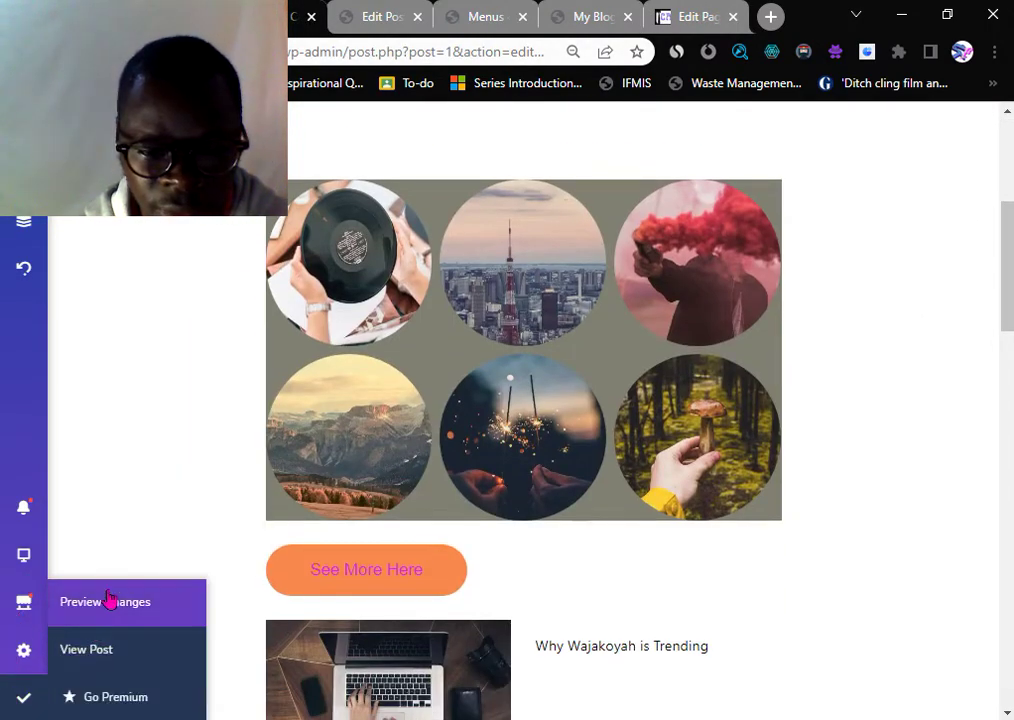
{"action": "scroll", "coordinate": [298, 464], "scroll_direction": "down", "scroll_amount": 2}
{"action": "scroll", "coordinate": [792, 308], "scroll_direction": "down", "scroll_amount": 6}
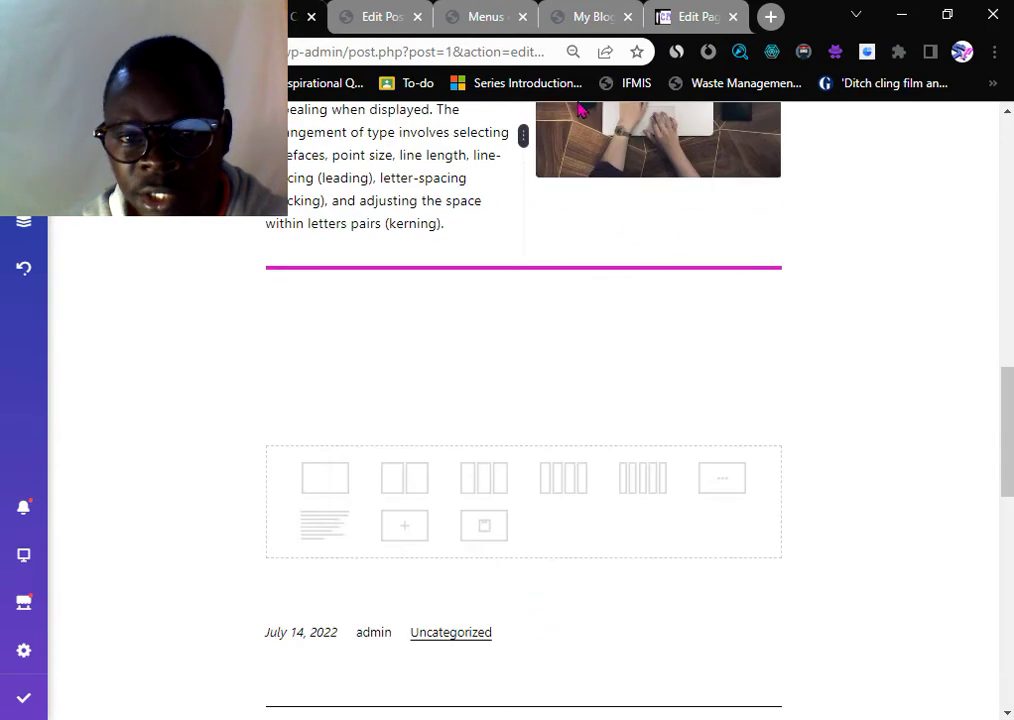
{"action": "scroll", "coordinate": [620, 300], "scroll_direction": "up", "scroll_amount": 6}
{"action": "left_click", "coordinate": [468, 17]}
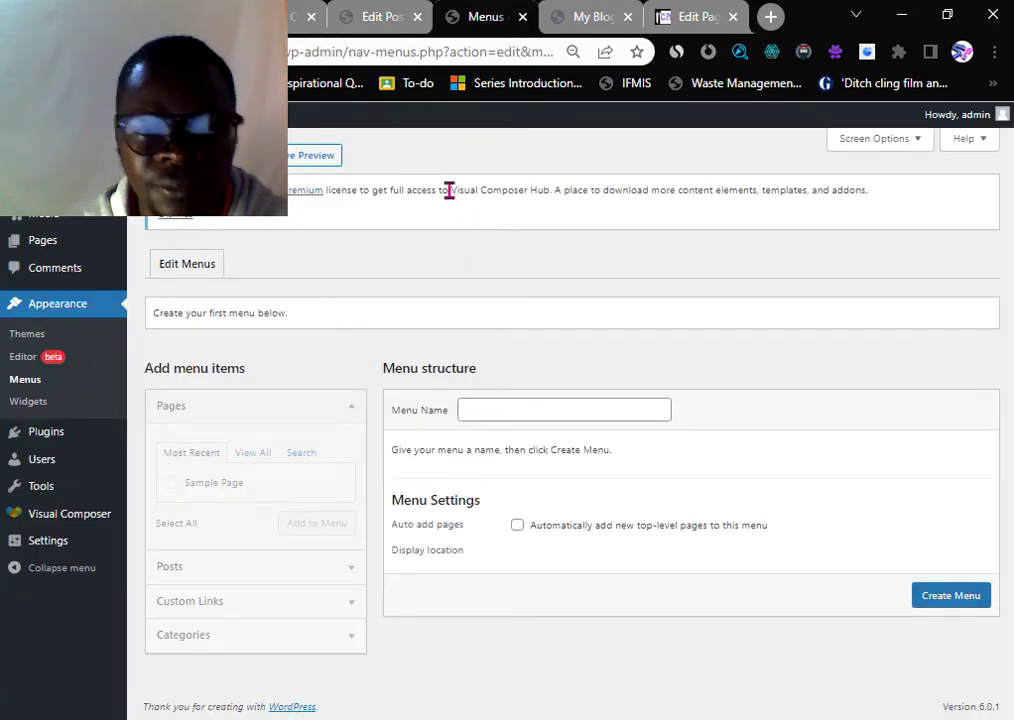
{"action": "left_click", "coordinate": [688, 18]}
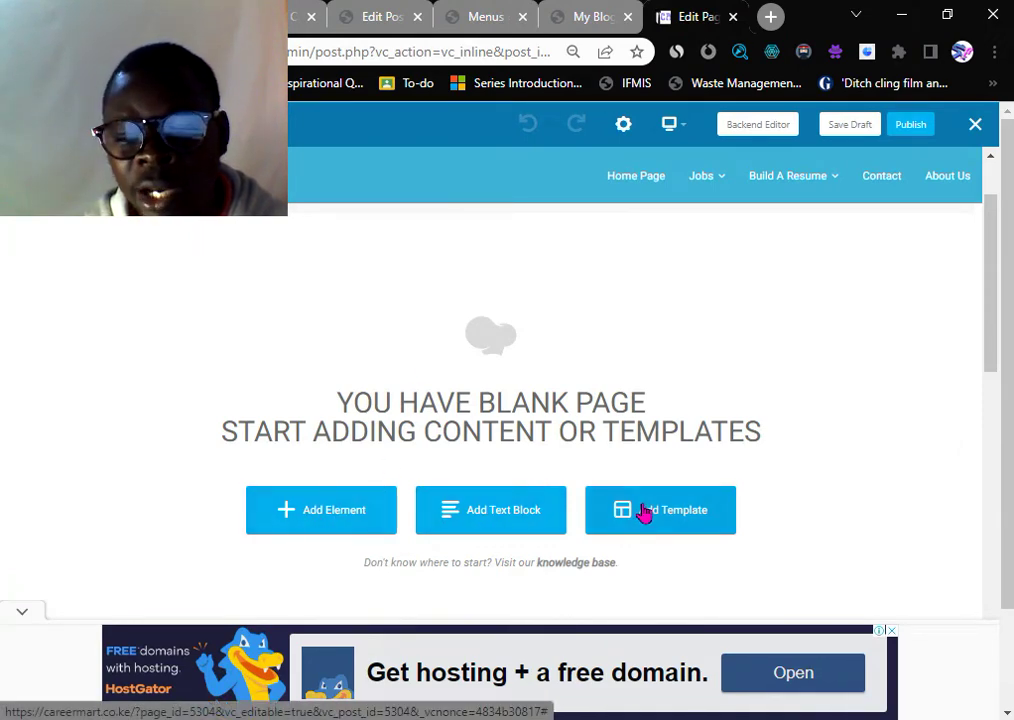
{"action": "left_click", "coordinate": [378, 20]}
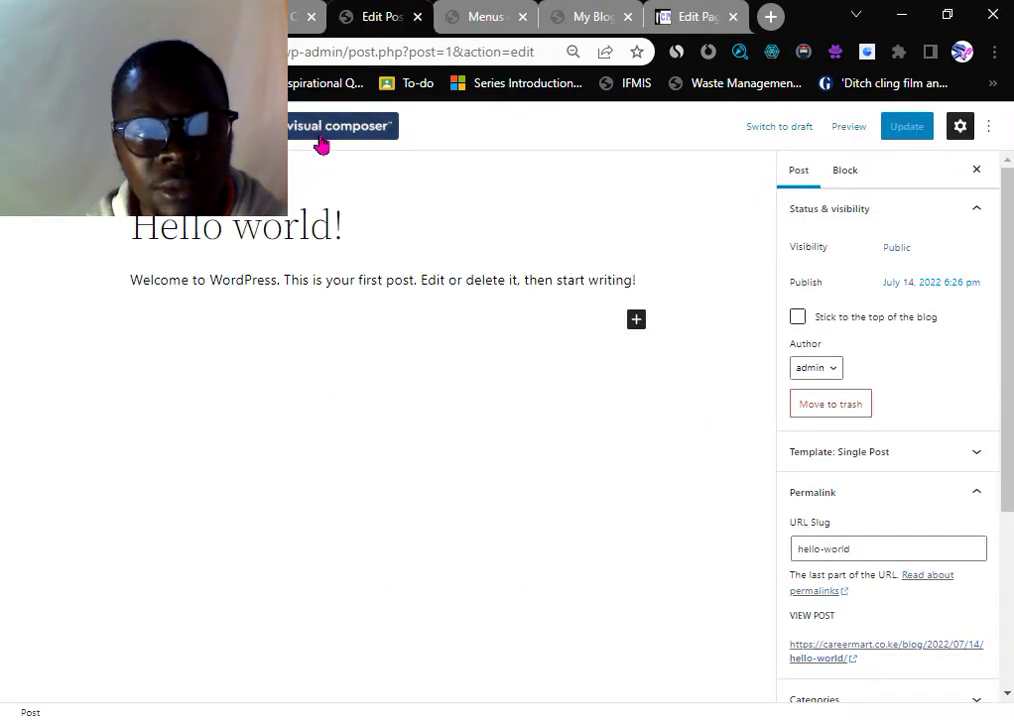
{"action": "key", "text": "ctrl+9"}
{"action": "scroll", "coordinate": [235, 349], "scroll_direction": "up", "scroll_amount": 8}
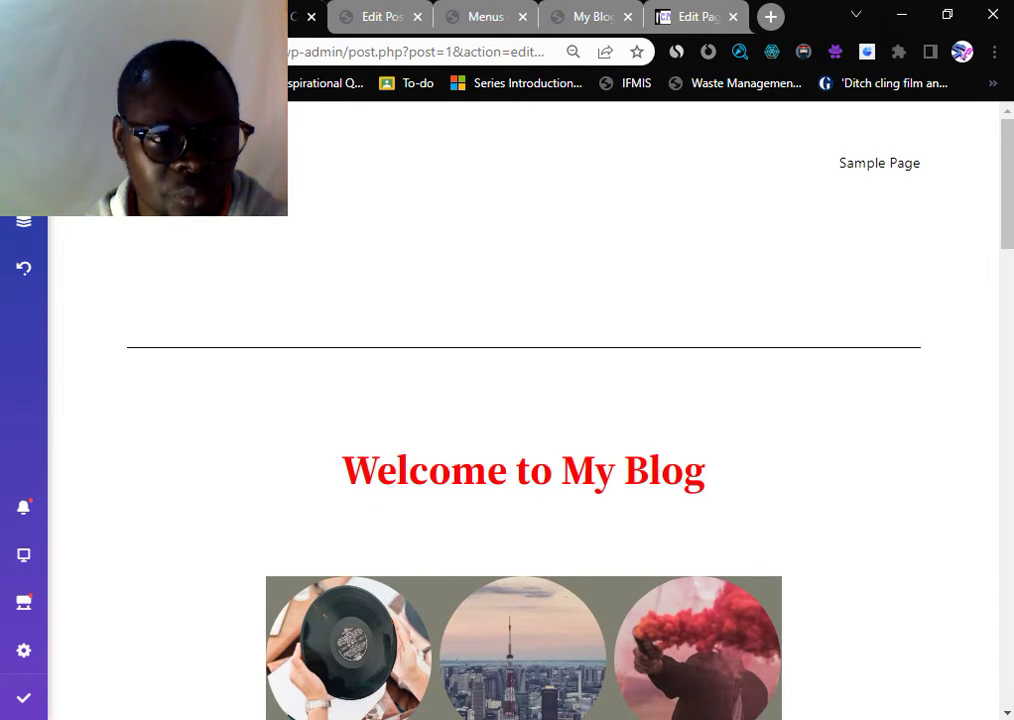
{"action": "left_click", "coordinate": [24, 172]}
{"action": "scroll", "coordinate": [201, 400], "scroll_direction": "up", "scroll_amount": 3}
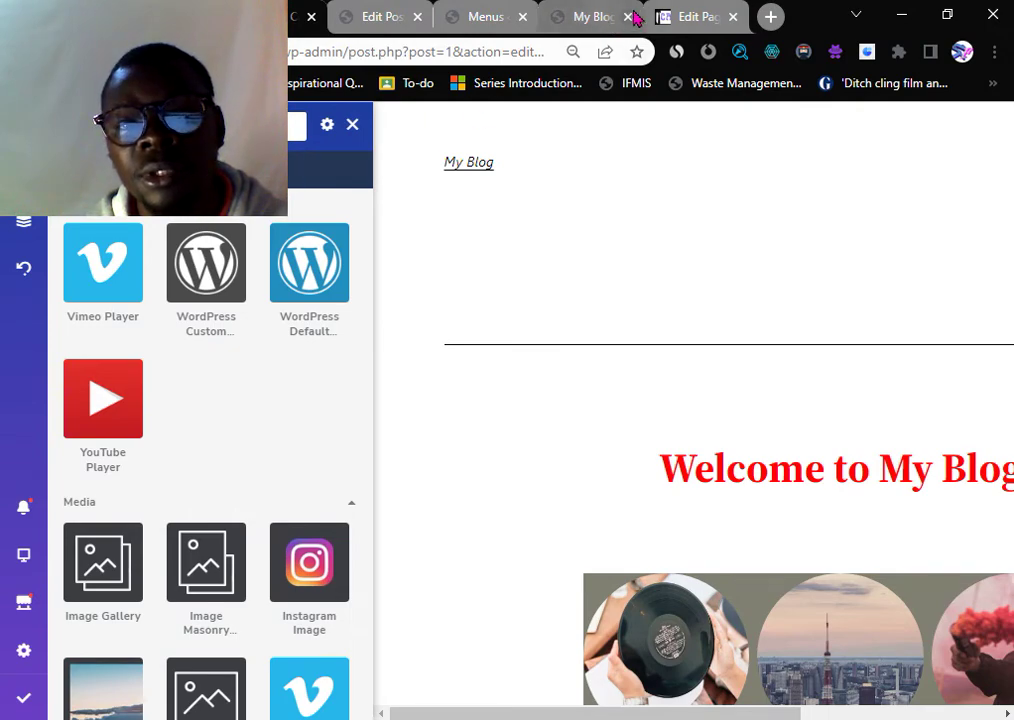
- Close the My Blog preview tab and return to the blank page in the front-end editor
{"action": "left_click", "coordinate": [593, 16]}
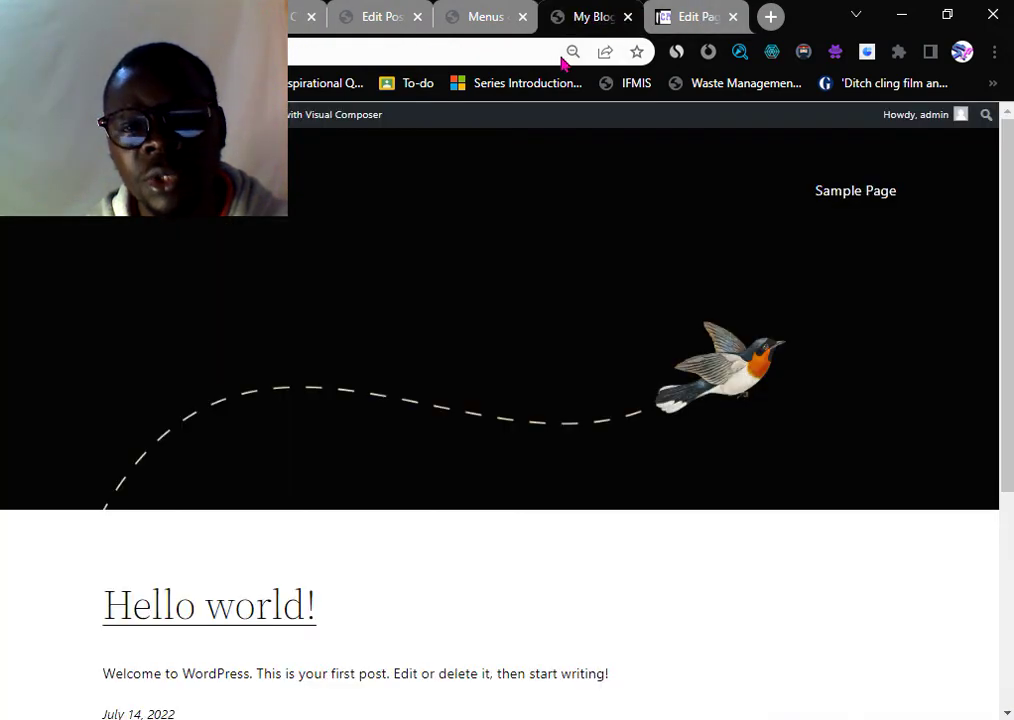
{"action": "left_click", "coordinate": [629, 18]}
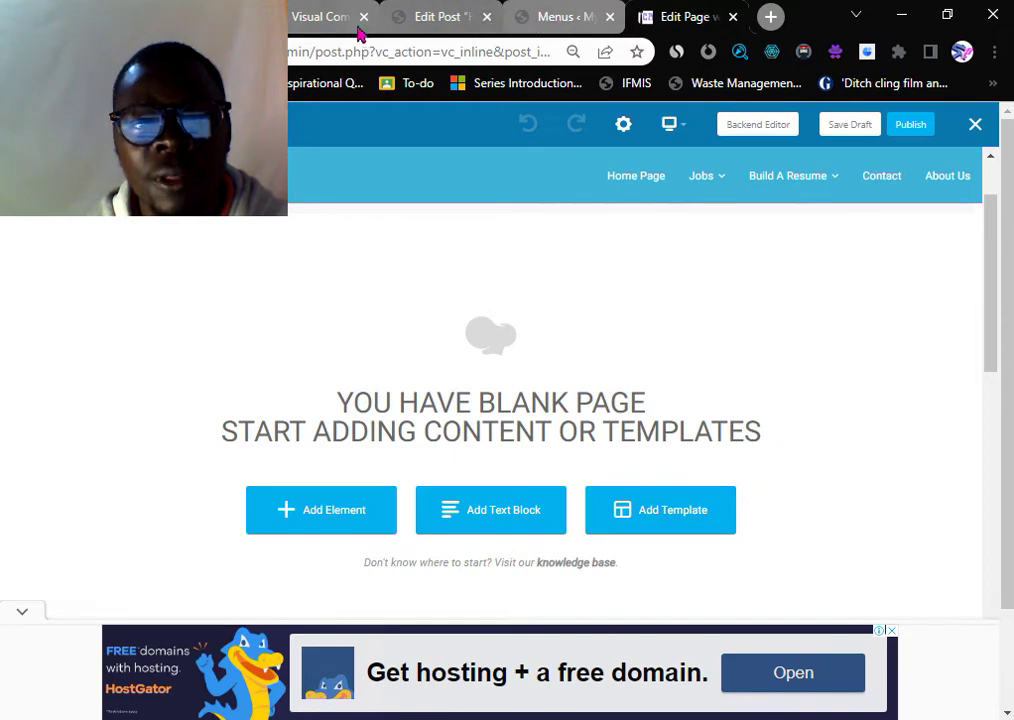
{"action": "left_click", "coordinate": [320, 20]}
{"action": "scroll", "coordinate": [805, 460], "scroll_direction": "down", "scroll_amount": 4}
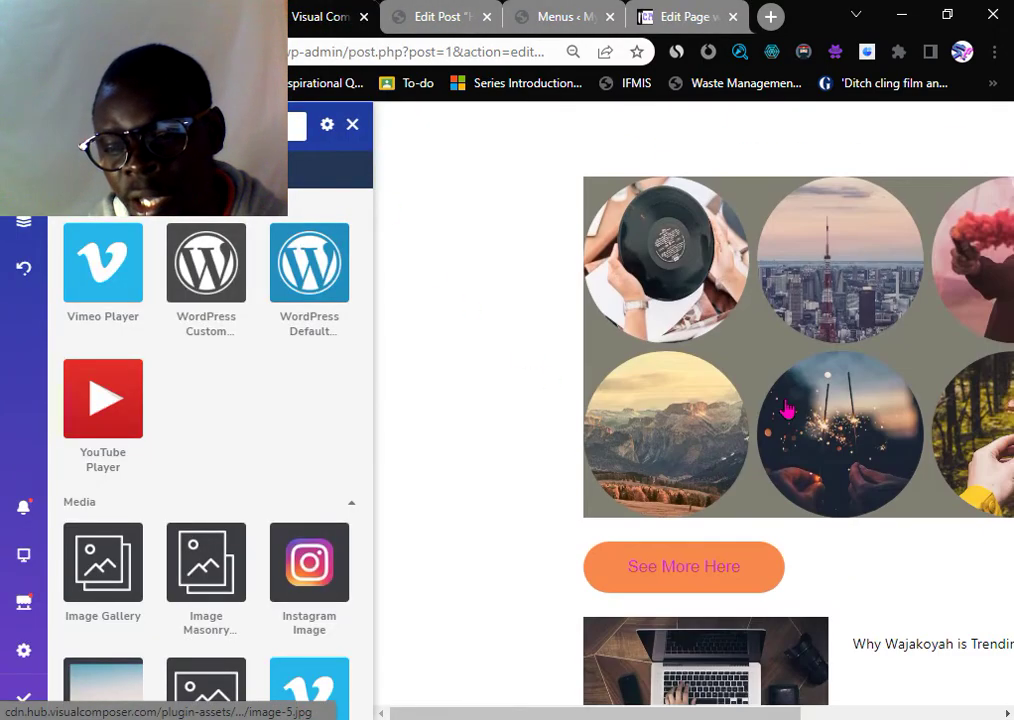
{"action": "scroll", "coordinate": [787, 410], "scroll_direction": "down", "scroll_amount": 1}
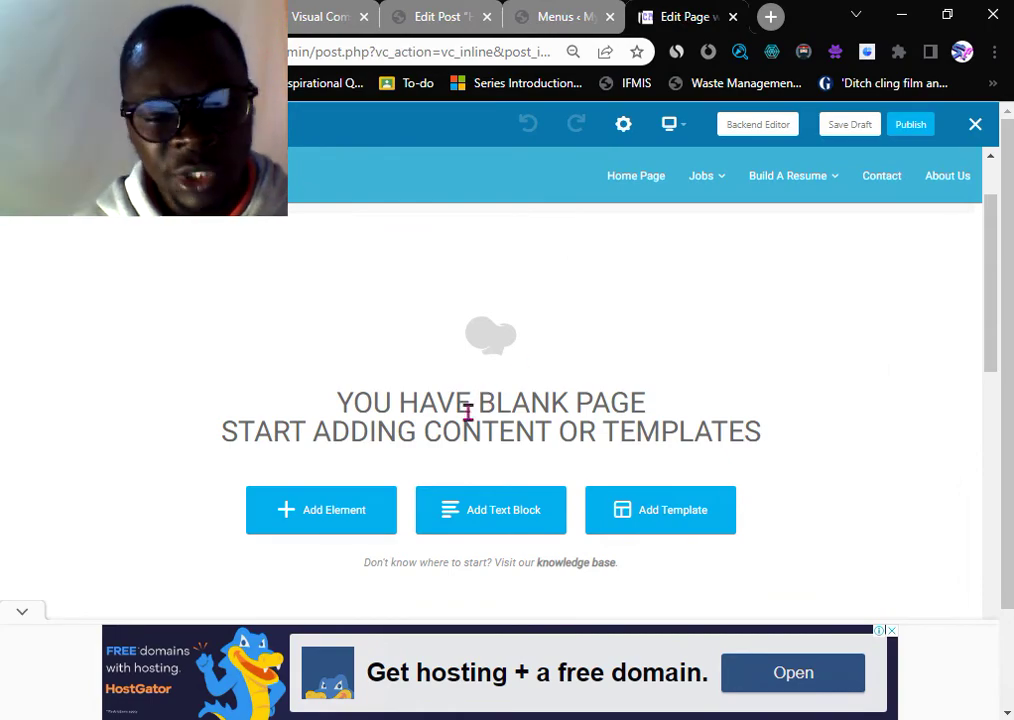
- Browse the Add Element grid and insert a Title element onto the blank page
{"action": "left_click", "coordinate": [308, 521]}
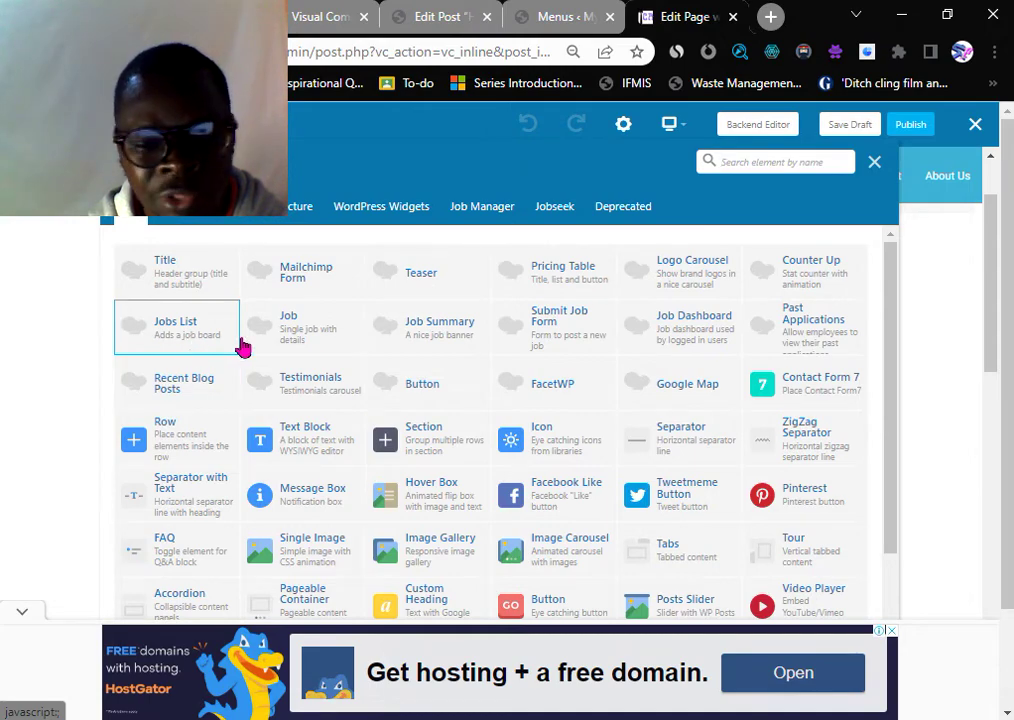
{"action": "scroll", "coordinate": [240, 340], "scroll_direction": "down", "scroll_amount": 2}
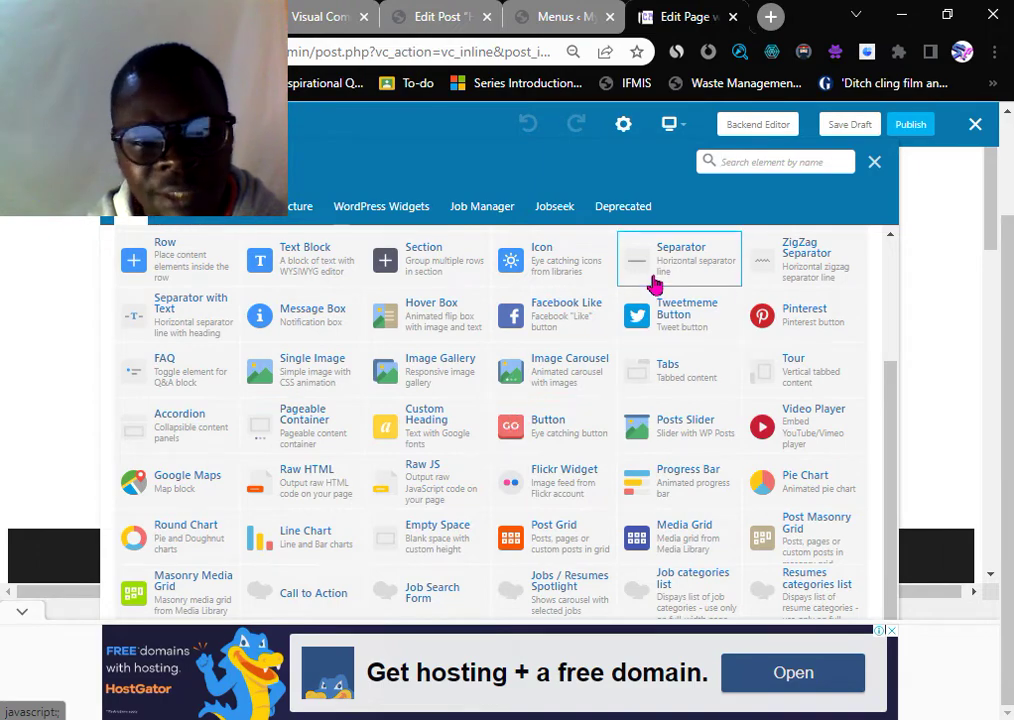
{"action": "scroll", "coordinate": [430, 280], "scroll_direction": "up", "scroll_amount": 3}
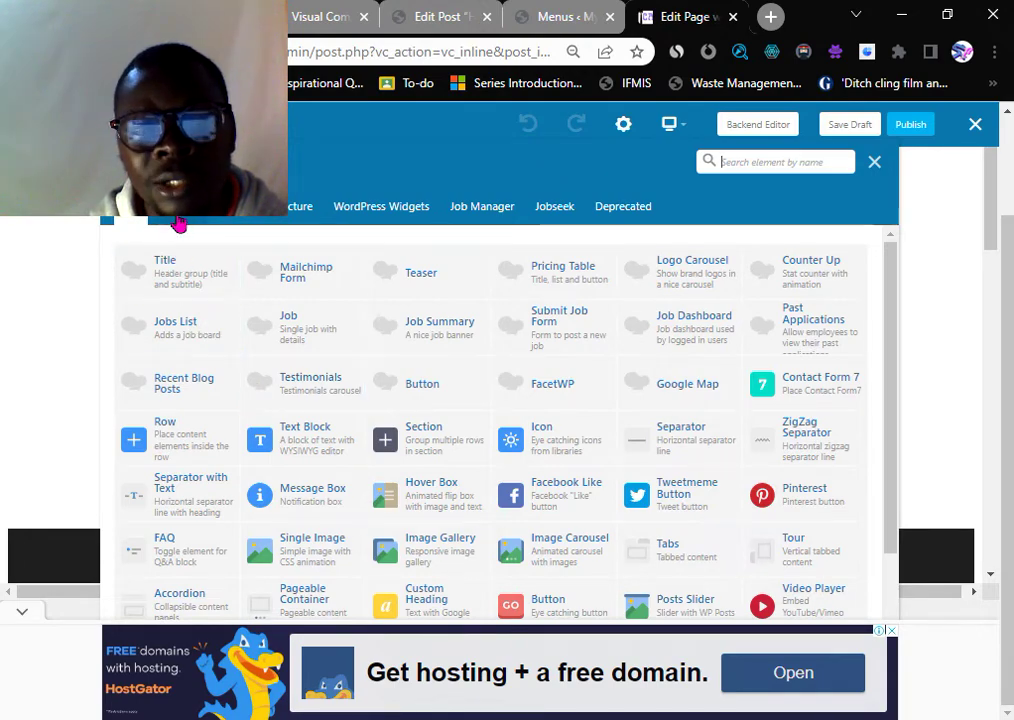
{"action": "left_click", "coordinate": [176, 276]}
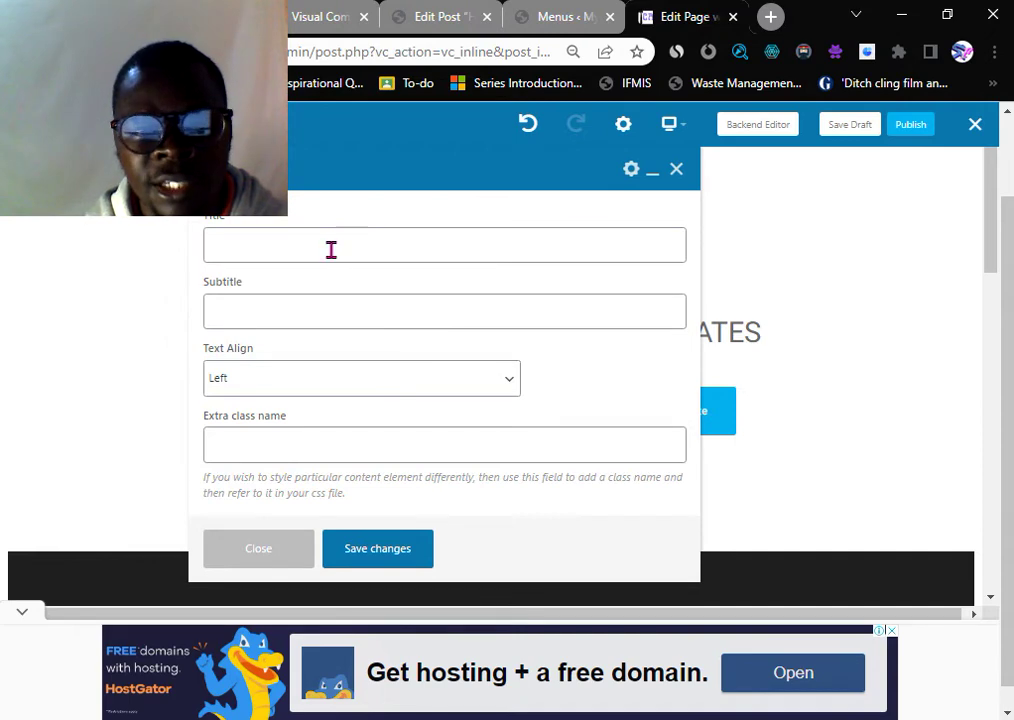
- Enter the title 'Why Wajakoyah is Trending', save the element, and close its settings
{"action": "left_click", "coordinate": [227, 243]}
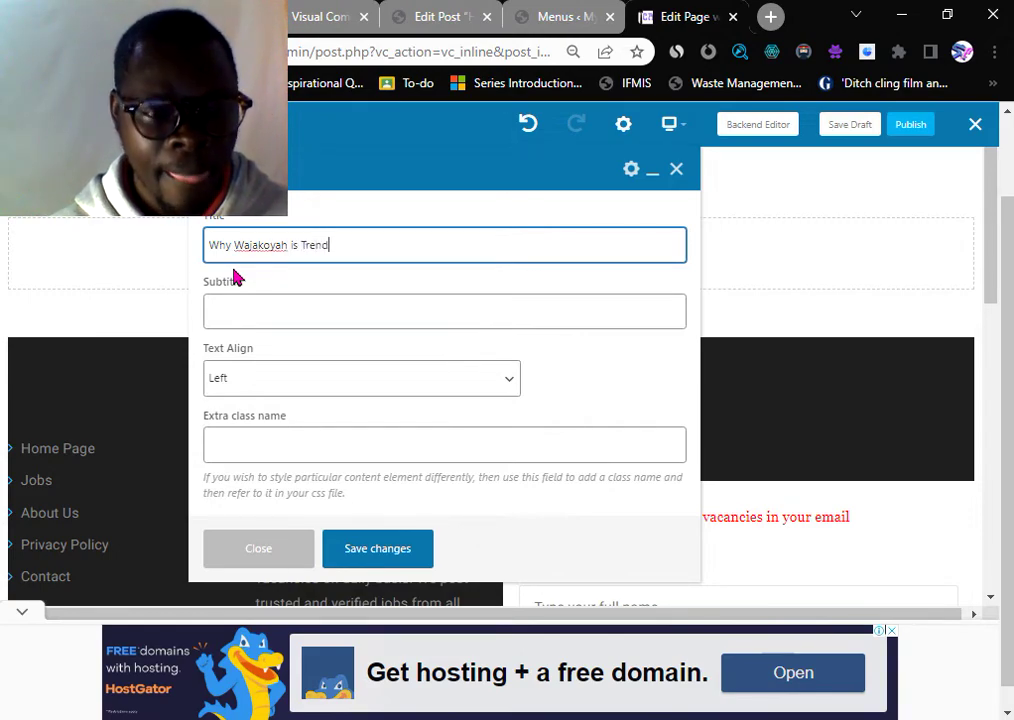
{"action": "type", "text": "ing"}
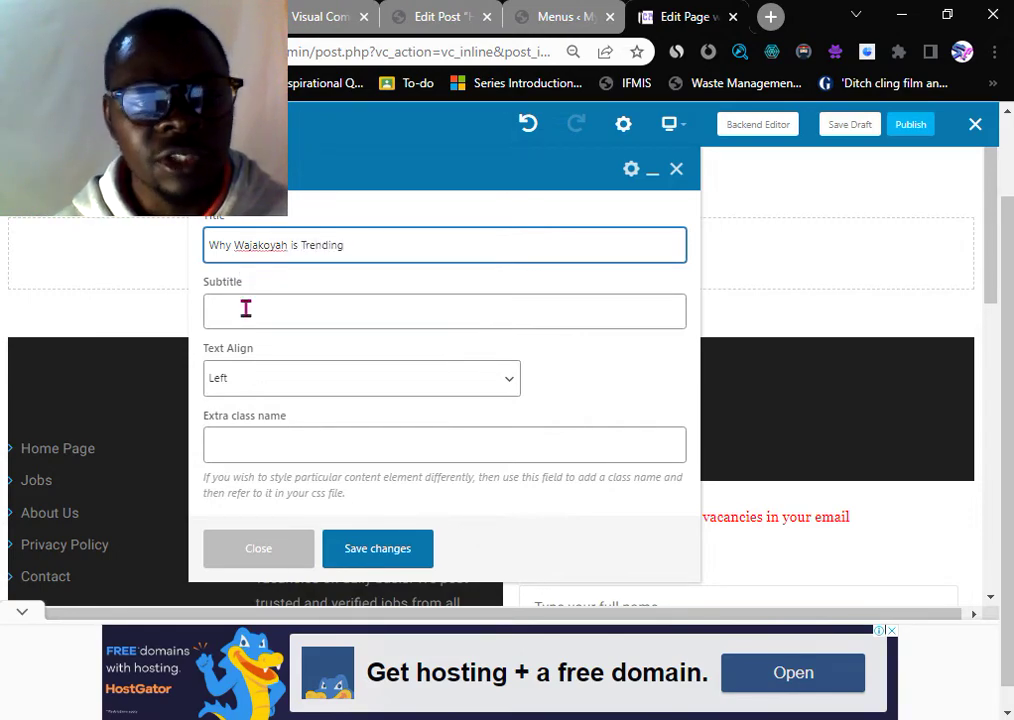
{"action": "left_click", "coordinate": [239, 313]}
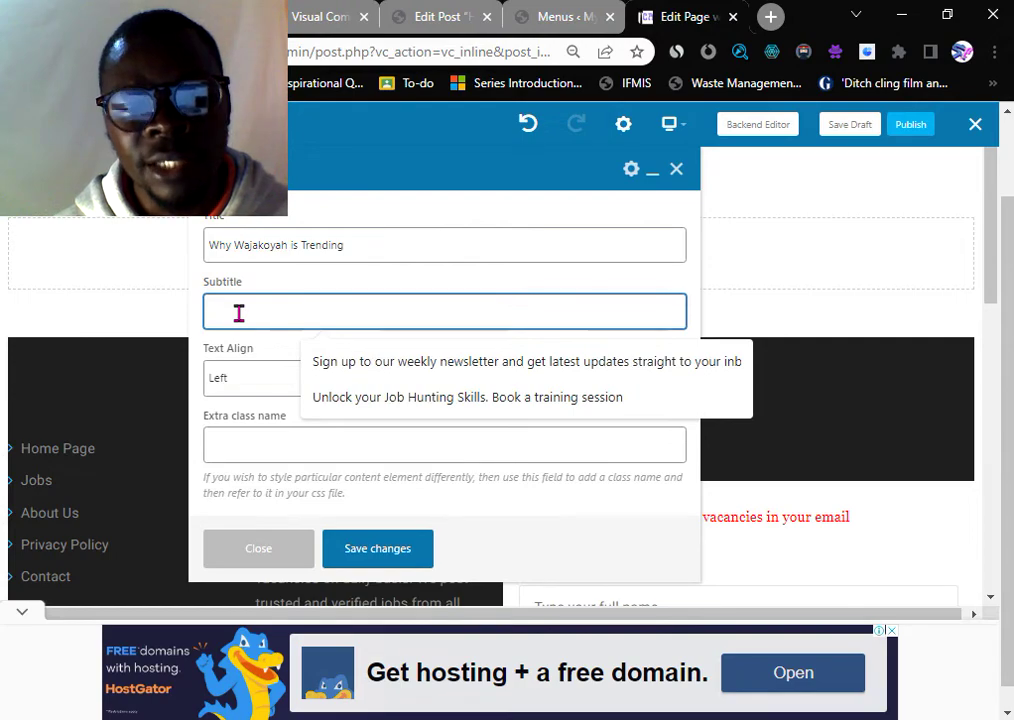
{"action": "scroll", "coordinate": [245, 330], "scroll_direction": "down", "scroll_amount": 1}
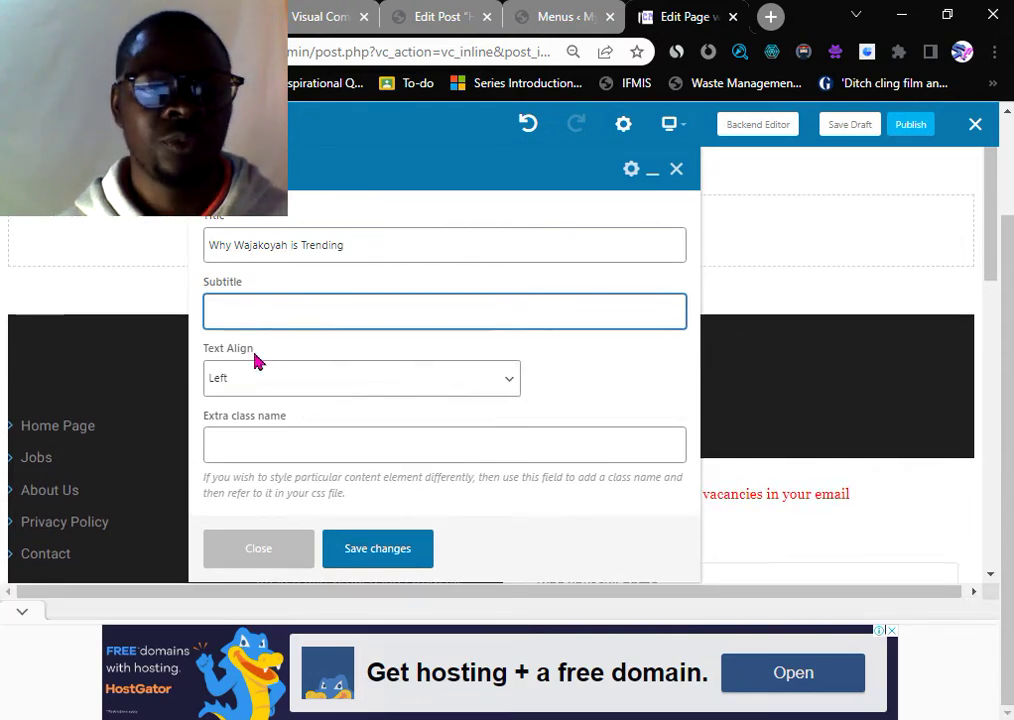
{"action": "left_click", "coordinate": [382, 557]}
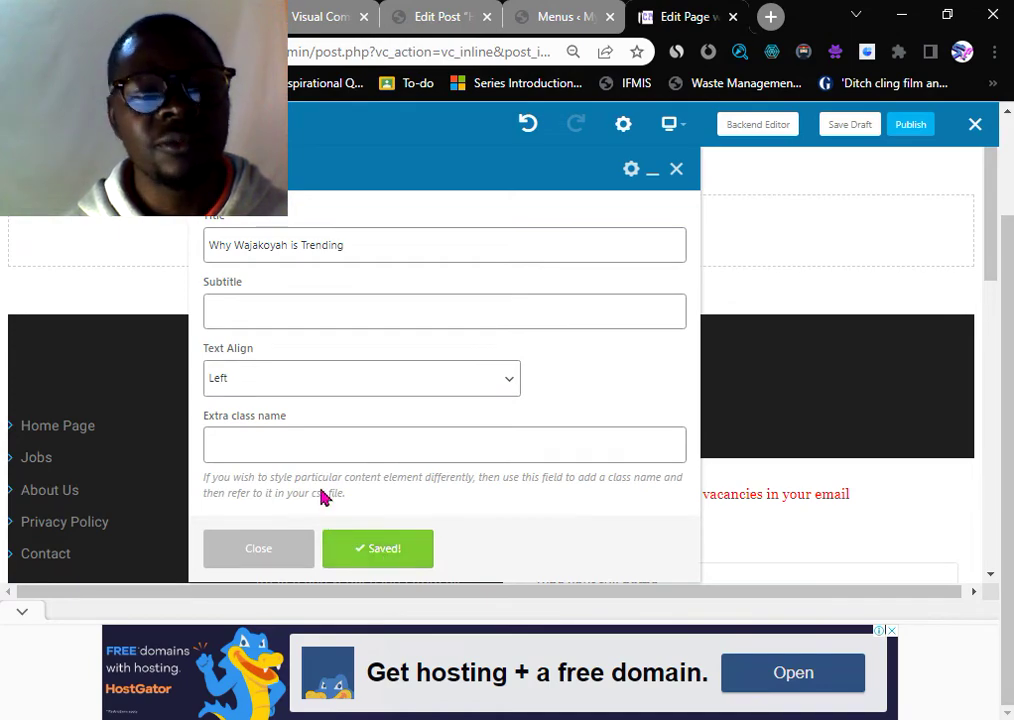
{"action": "scroll", "coordinate": [330, 470], "scroll_direction": "up", "scroll_amount": 2}
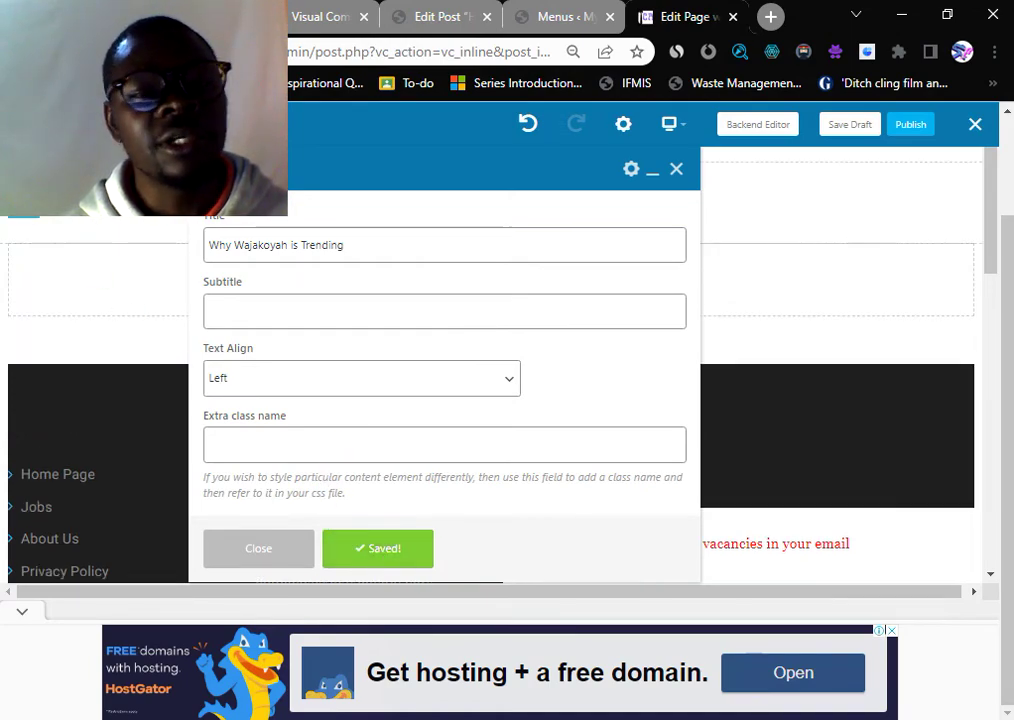
{"action": "left_click", "coordinate": [652, 171]}
{"action": "scroll", "coordinate": [405, 262], "scroll_direction": "up", "scroll_amount": 1}
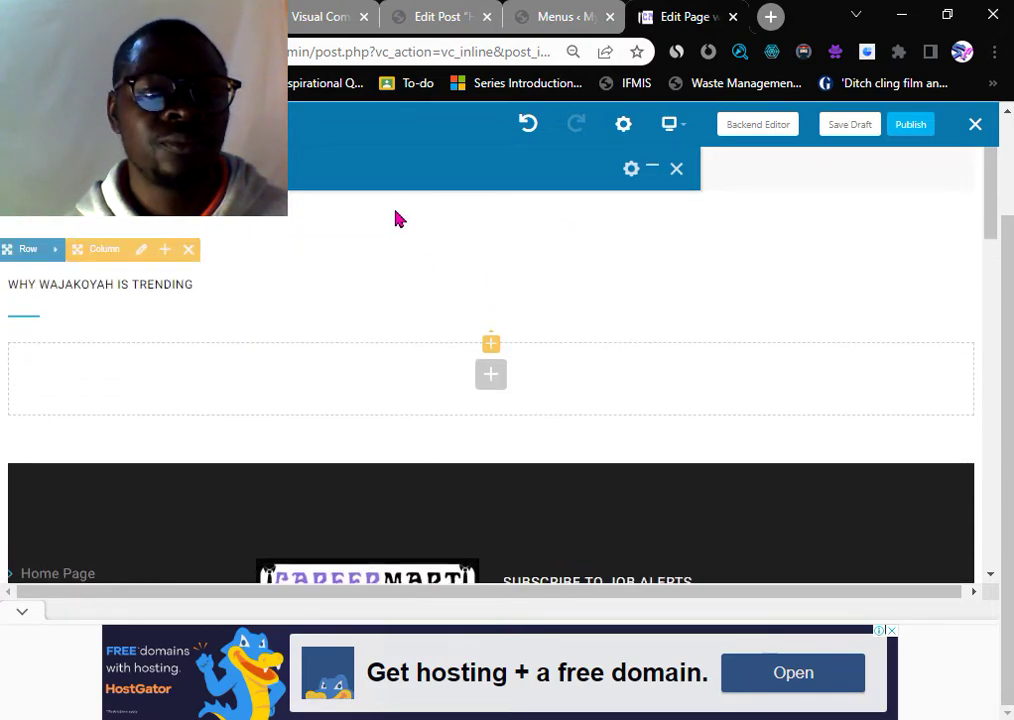
{"action": "scroll", "coordinate": [48, 300], "scroll_direction": "up", "scroll_amount": 2}
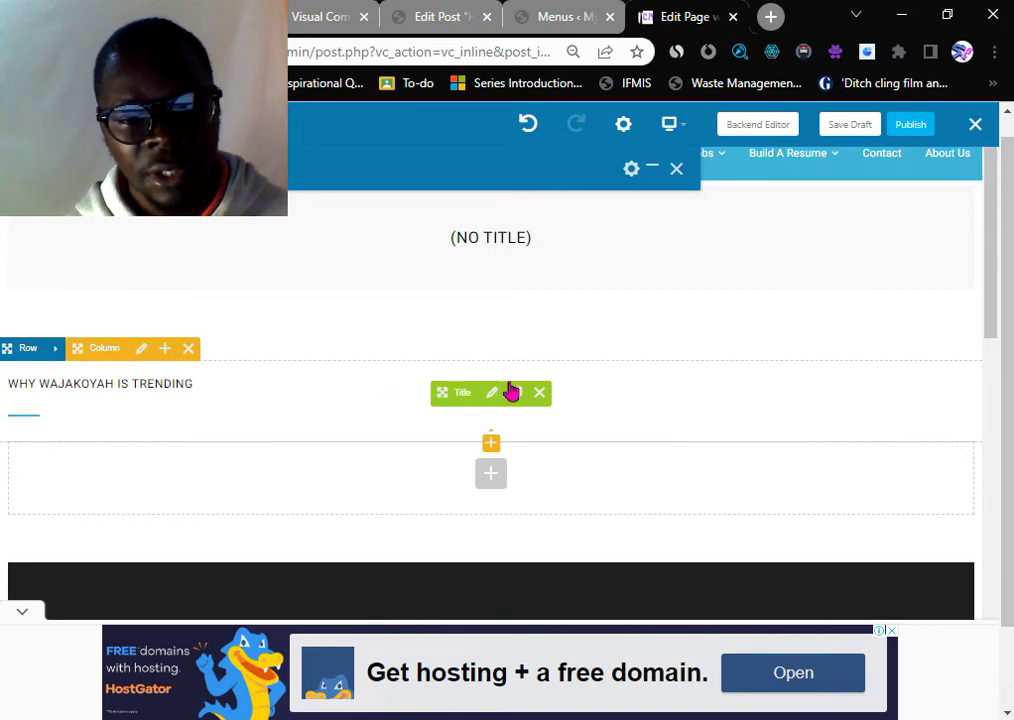
{"action": "left_click", "coordinate": [677, 169]}
{"action": "mouse_move", "coordinate": [121, 384]}
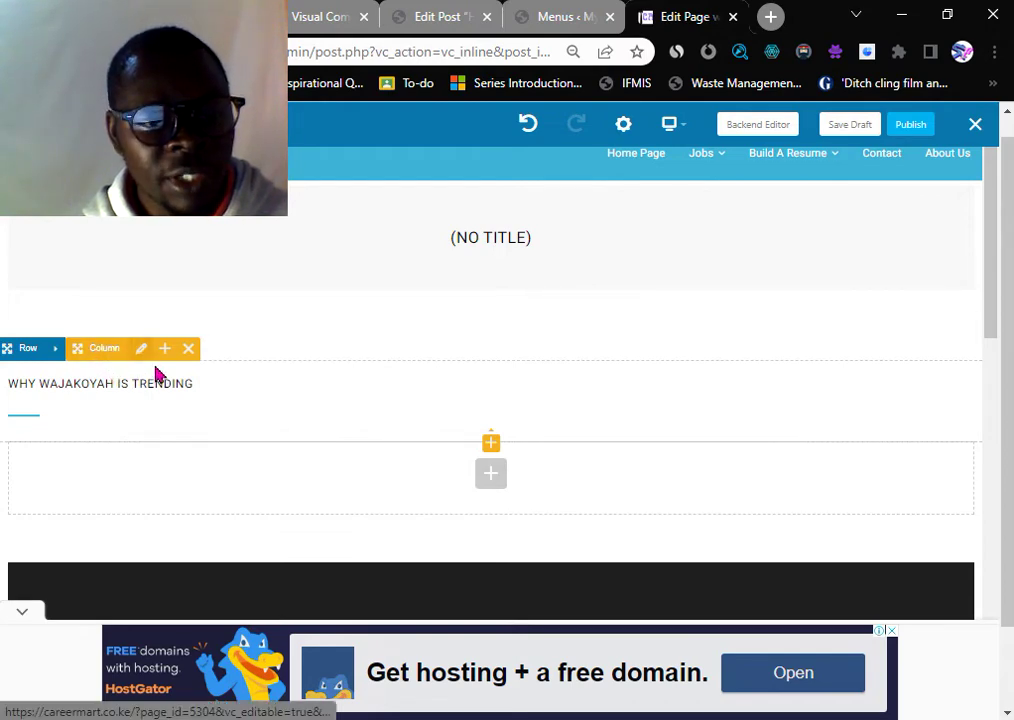
- Set the heading's Text Align to Center and save the change
{"action": "left_click", "coordinate": [495, 400]}
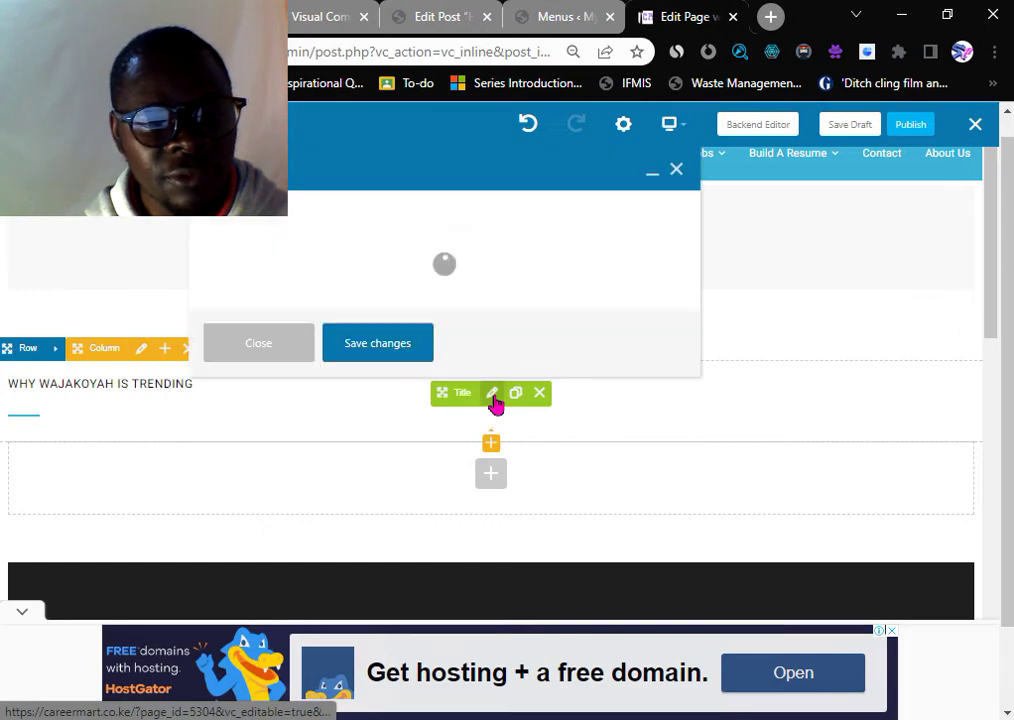
{"action": "scroll", "coordinate": [330, 396], "scroll_direction": "down", "scroll_amount": 1}
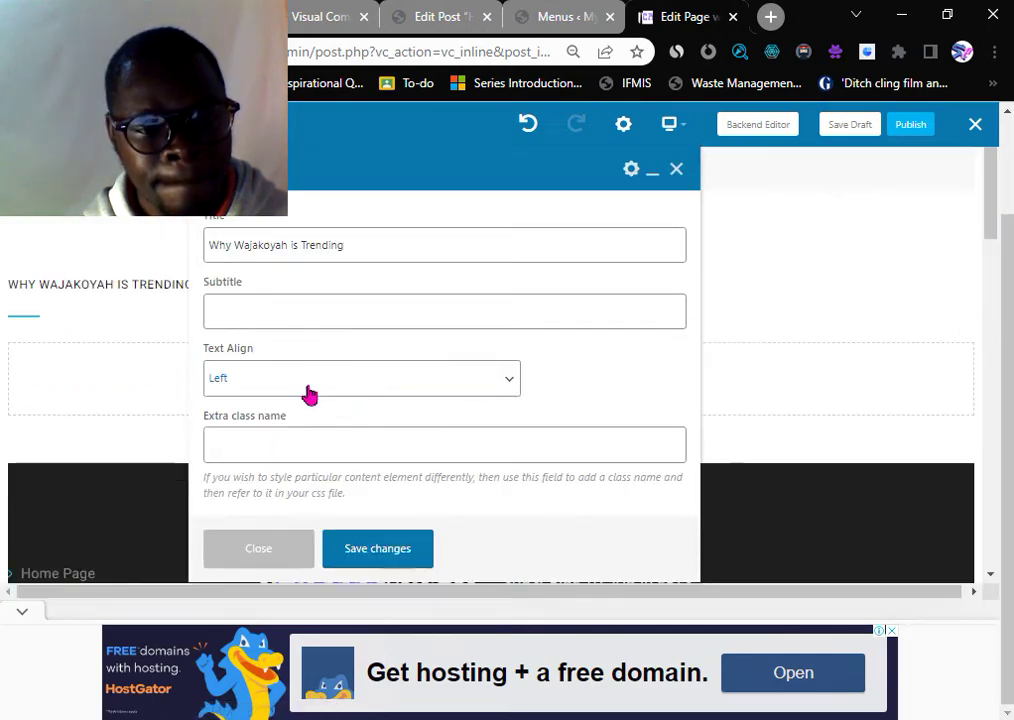
{"action": "left_click", "coordinate": [301, 389]}
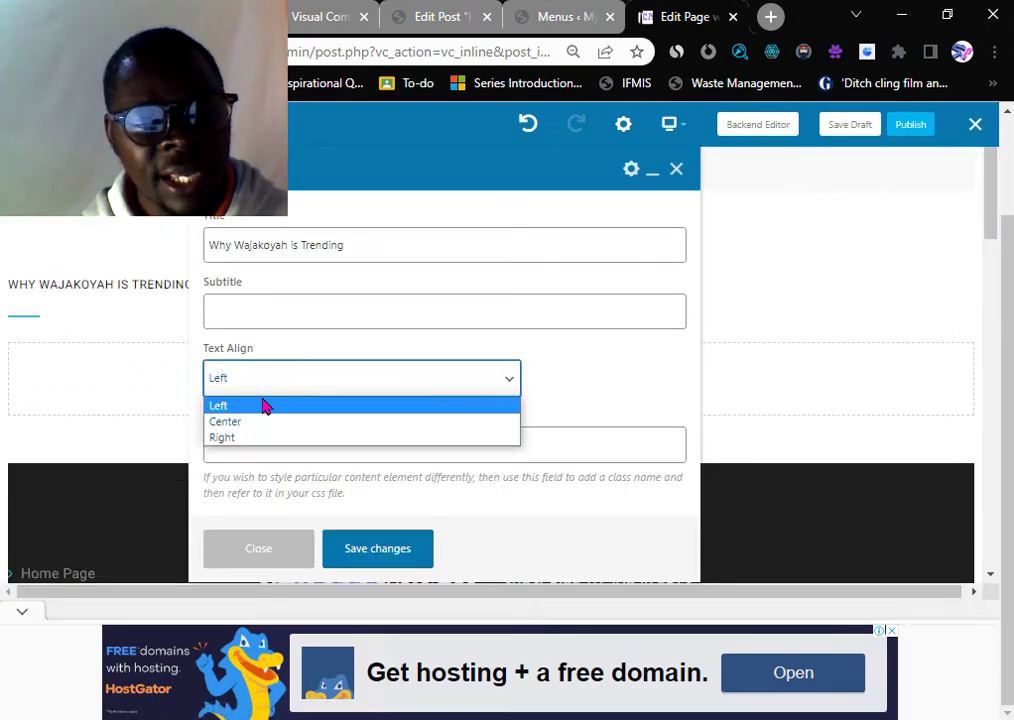
{"action": "left_click", "coordinate": [243, 428]}
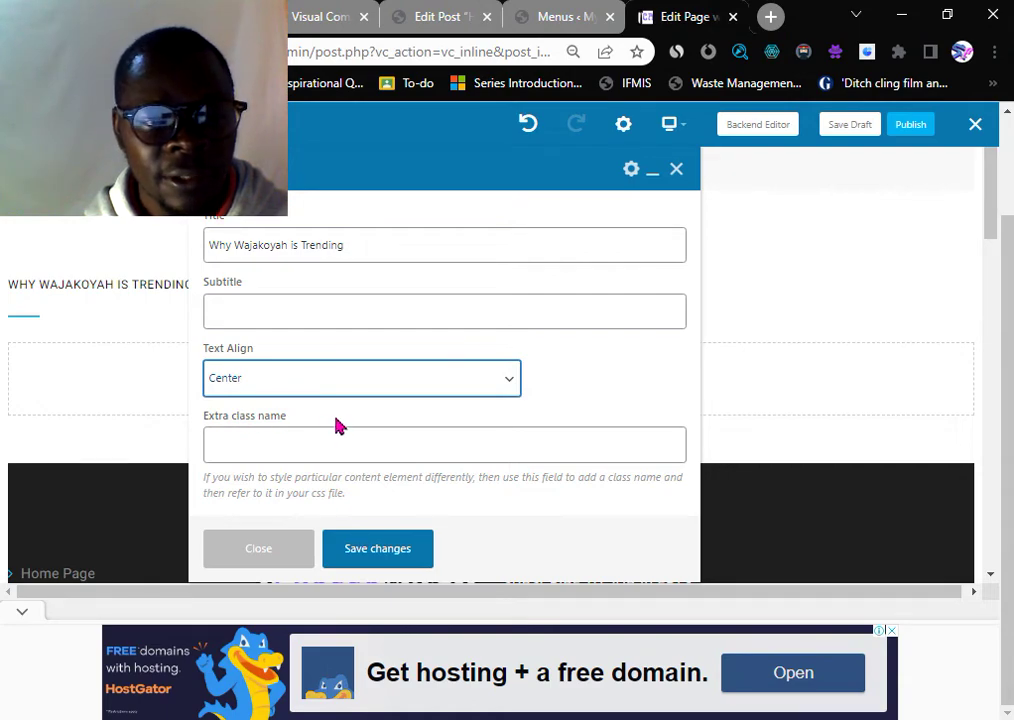
{"action": "left_click", "coordinate": [392, 551]}
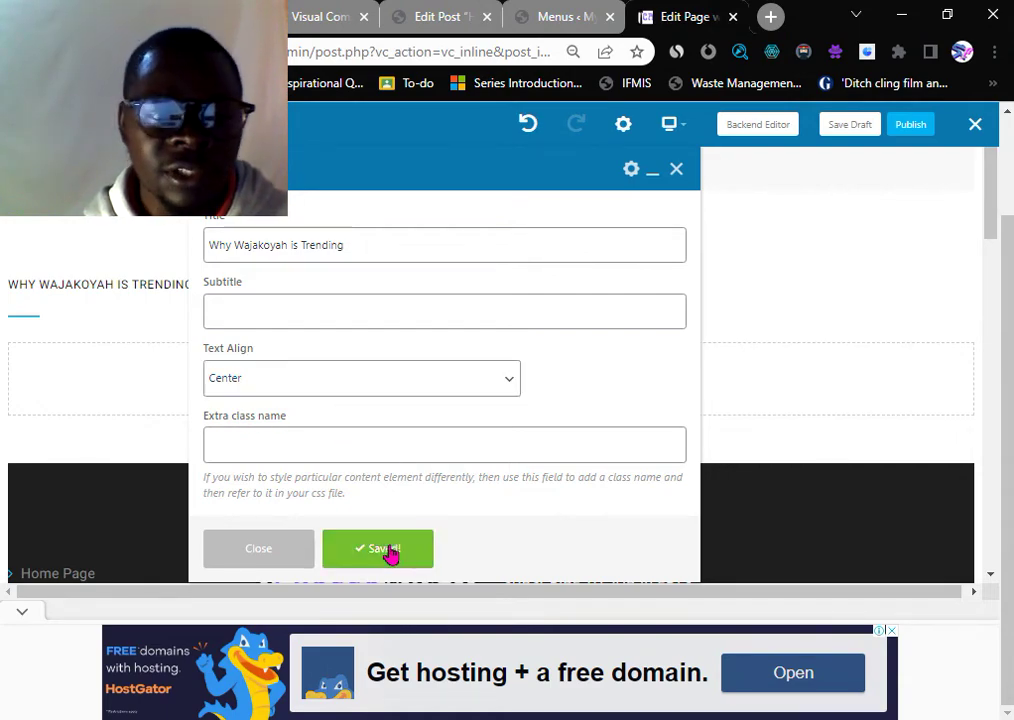
{"action": "left_click", "coordinate": [677, 172]}
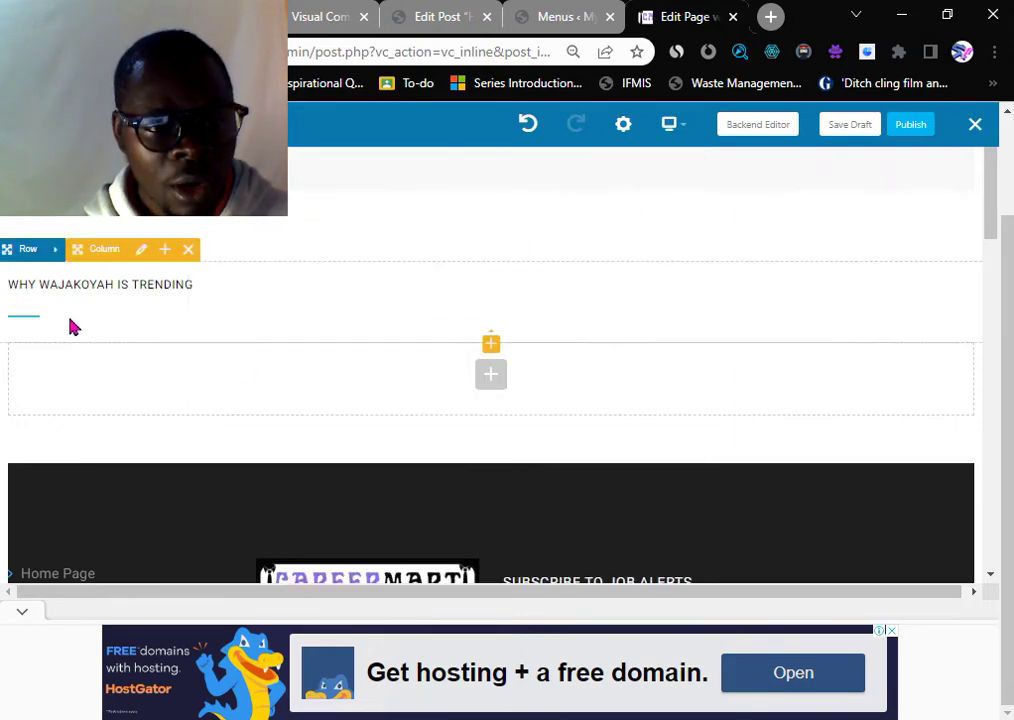
- Insert a Single Image element from the Add Element list into the empty row below the heading
{"action": "left_click", "coordinate": [491, 376]}
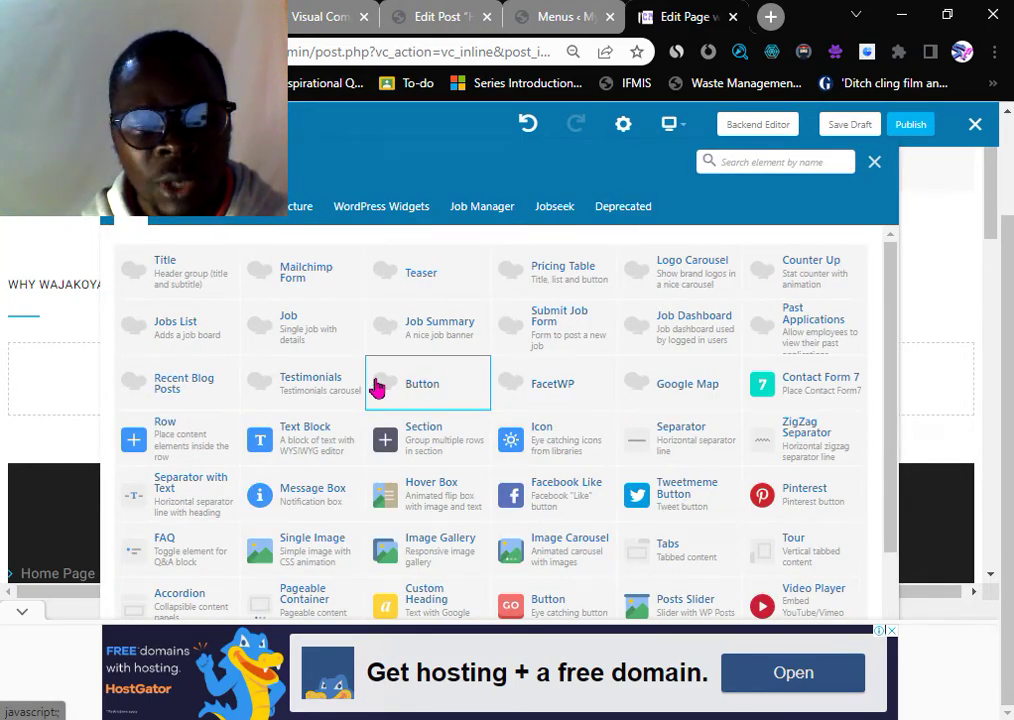
{"action": "scroll", "coordinate": [372, 386], "scroll_direction": "down", "scroll_amount": 1}
{"action": "scroll", "coordinate": [290, 358], "scroll_direction": "up", "scroll_amount": 1}
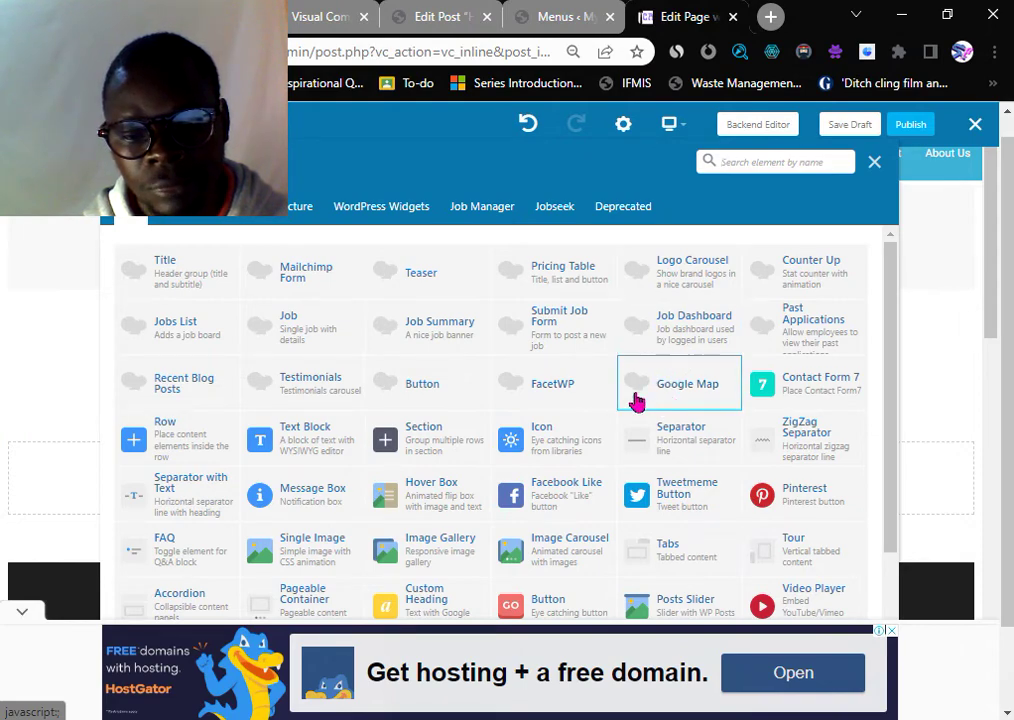
{"action": "scroll", "coordinate": [641, 400], "scroll_direction": "down", "scroll_amount": 1}
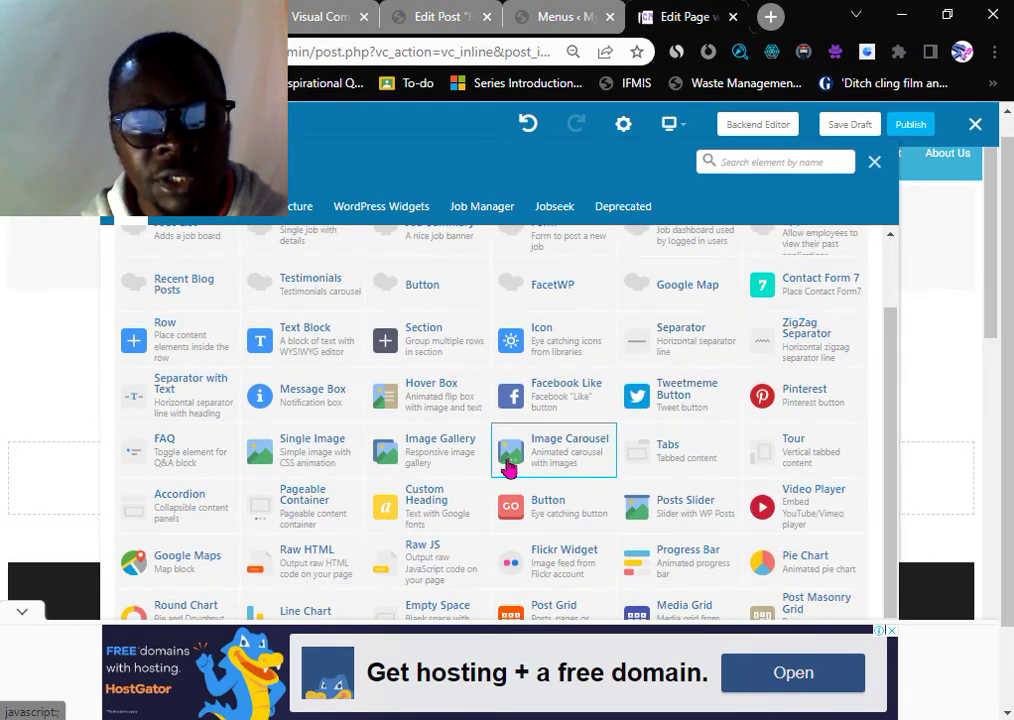
{"action": "left_click", "coordinate": [314, 455]}
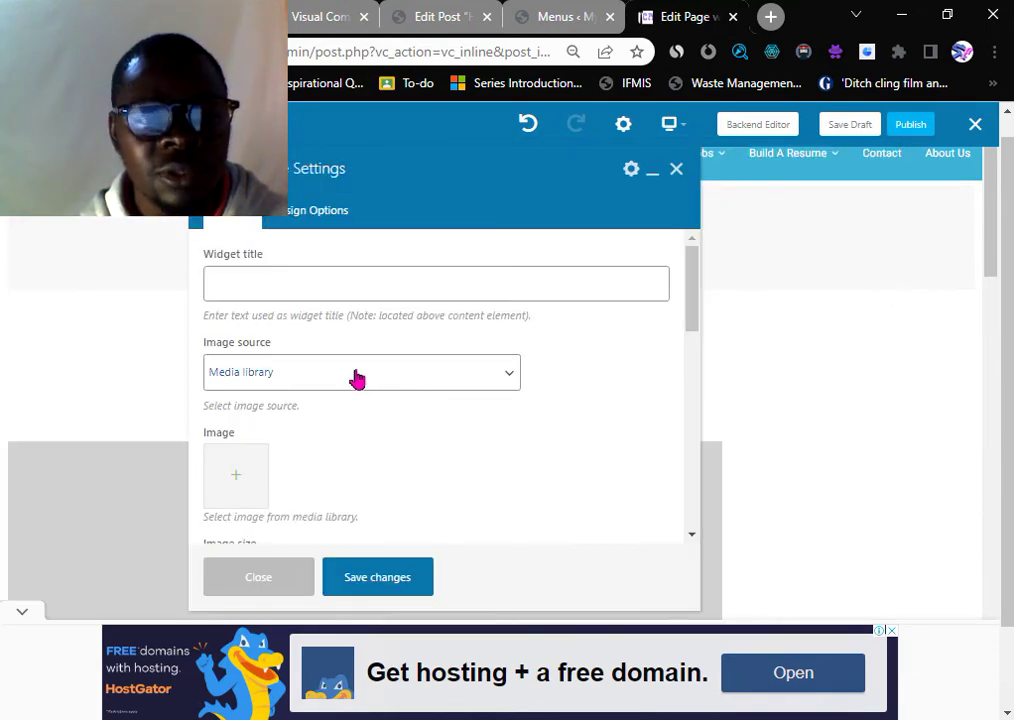
- Open the image picker and browse the Media Library's upload and existing-files views
{"action": "scroll", "coordinate": [475, 414], "scroll_direction": "down", "scroll_amount": 2}
{"action": "scroll", "coordinate": [292, 430], "scroll_direction": "up", "scroll_amount": 3}
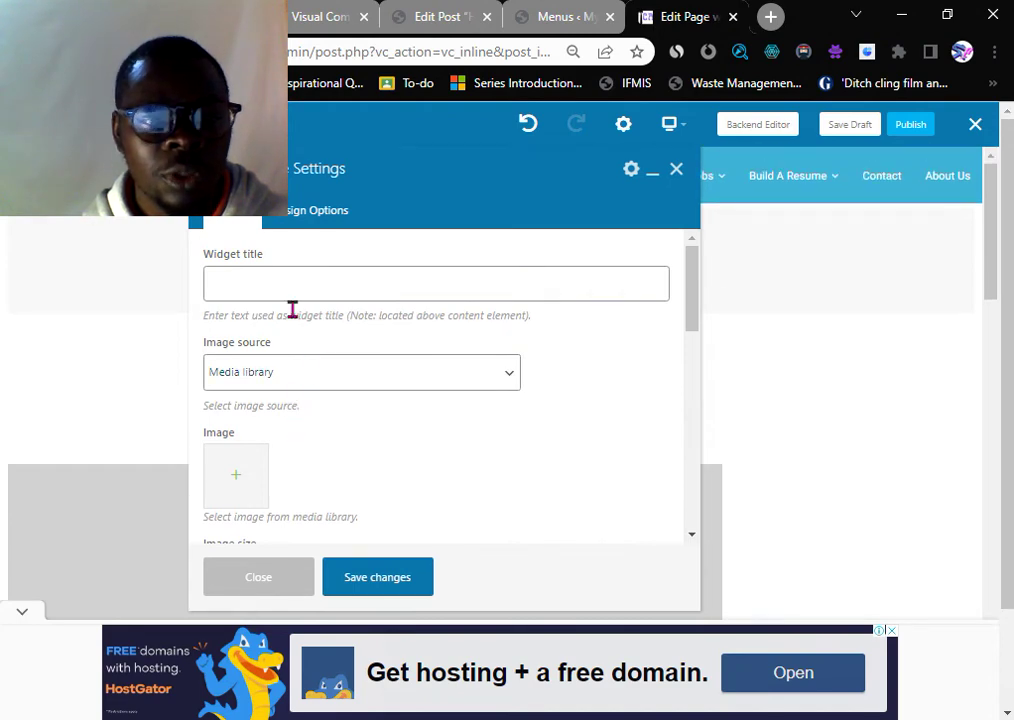
{"action": "left_click", "coordinate": [247, 288]}
{"action": "scroll", "coordinate": [317, 369], "scroll_direction": "down", "scroll_amount": 4}
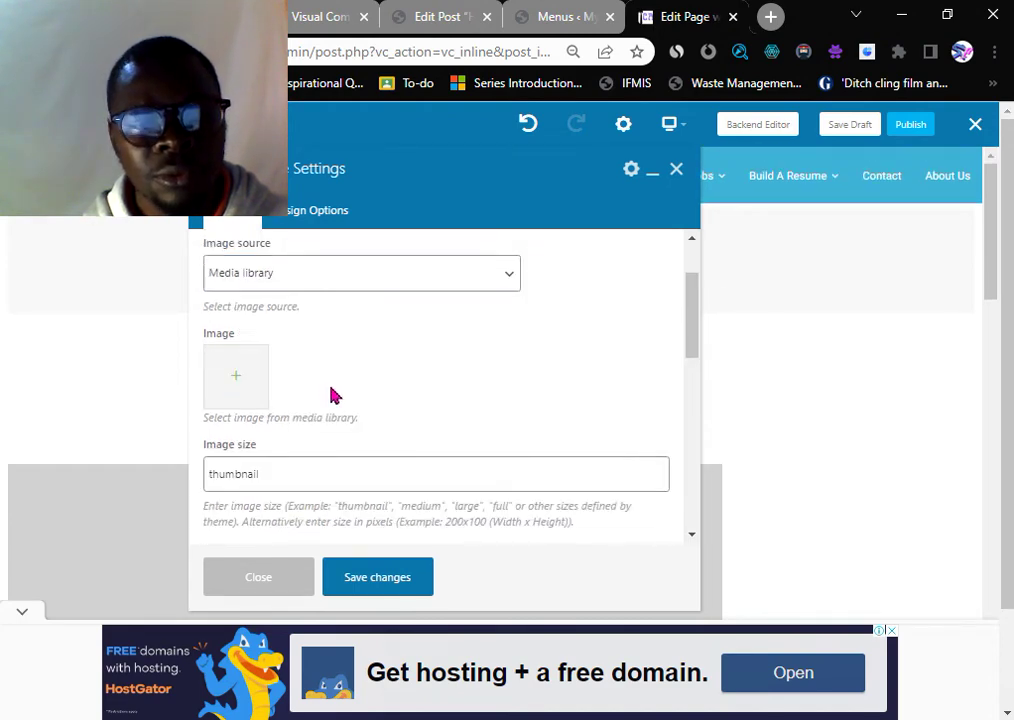
{"action": "left_click", "coordinate": [236, 289]}
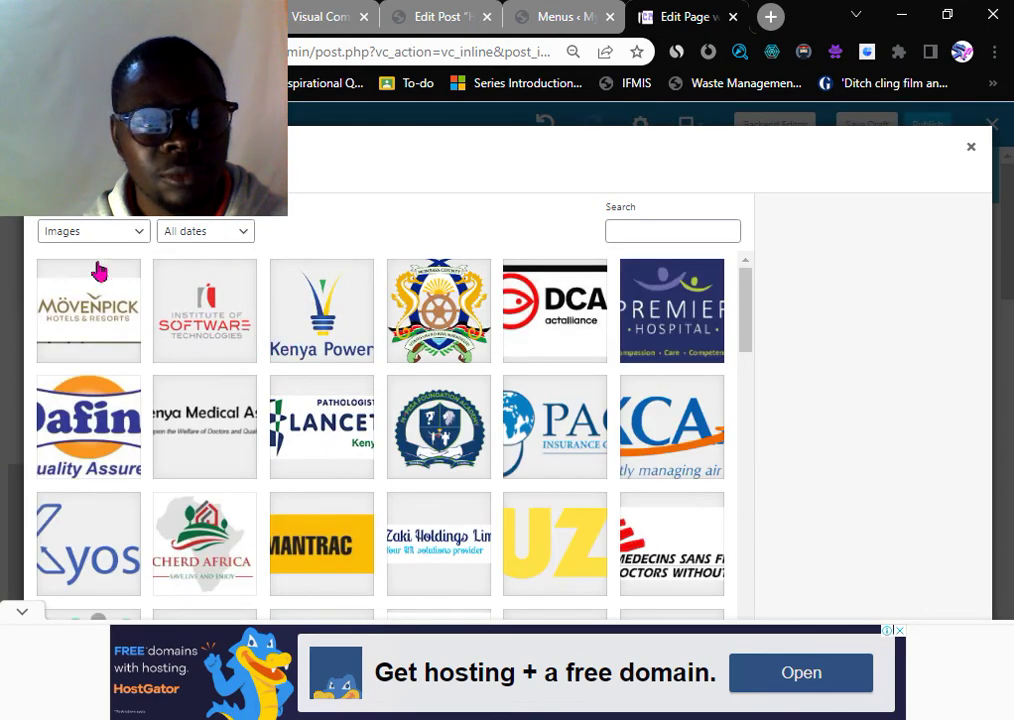
{"action": "left_click", "coordinate": [75, 176]}
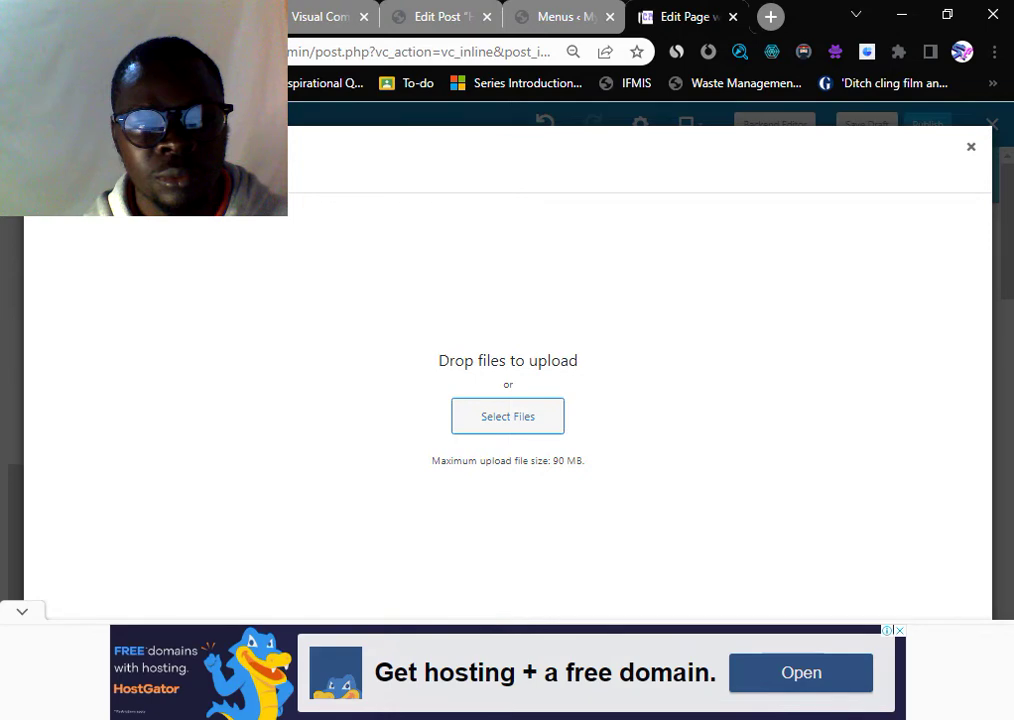
{"action": "left_click", "coordinate": [165, 176]}
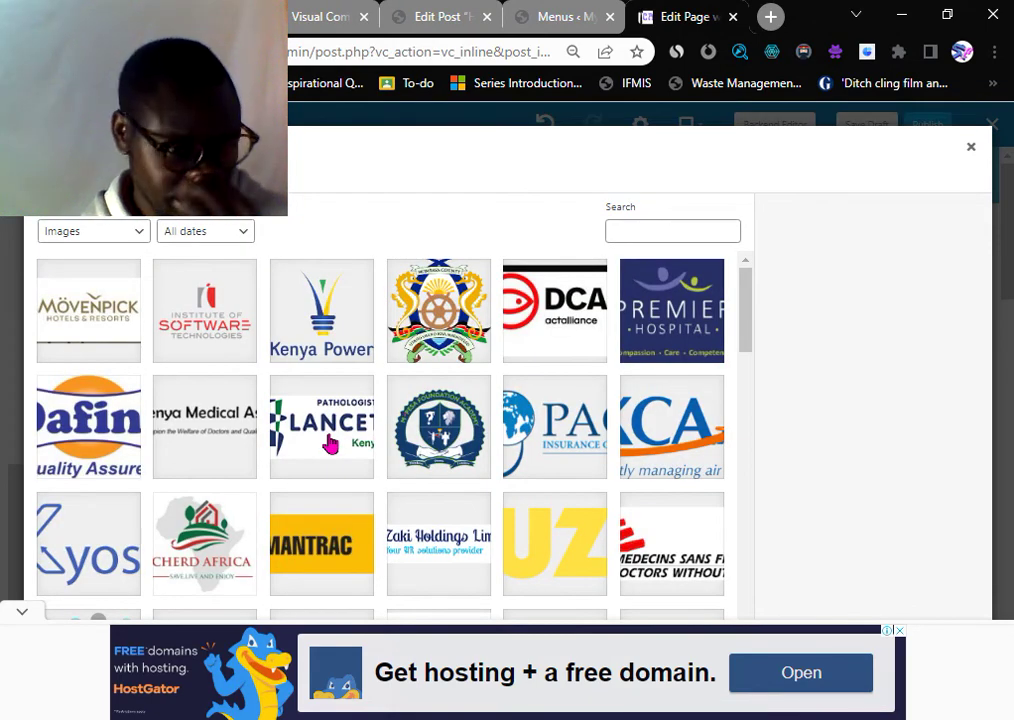
- Select the Kenya Power logo-2.png and set it as the element's image, dismissing the ad banners
{"action": "left_click", "coordinate": [310, 340]}
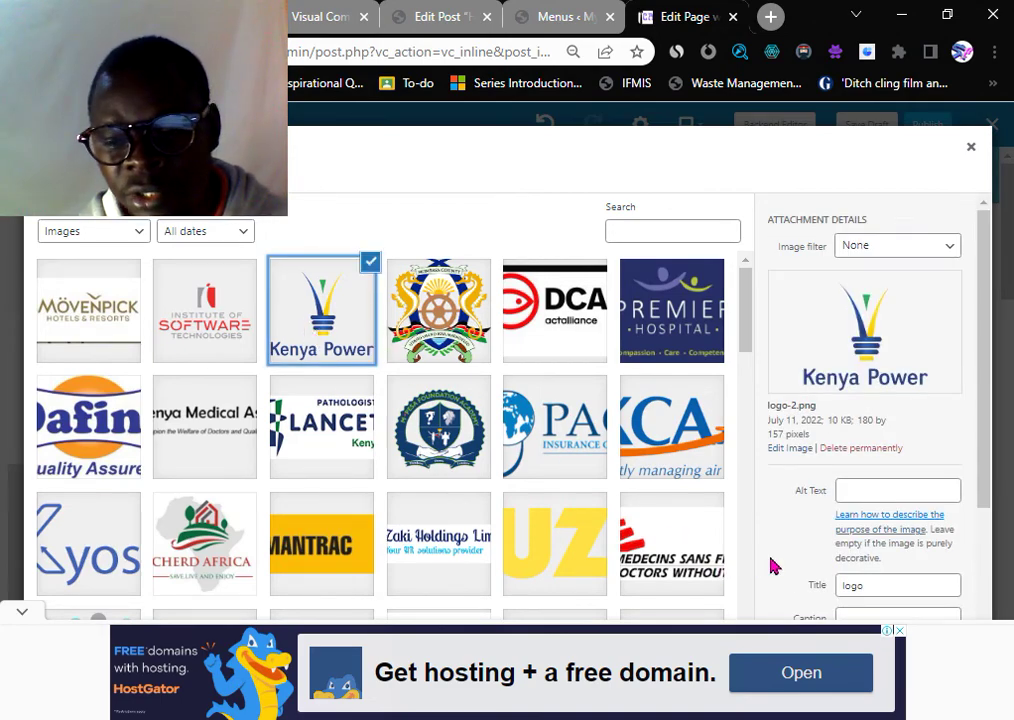
{"action": "scroll", "coordinate": [800, 565], "scroll_direction": "down", "scroll_amount": 2}
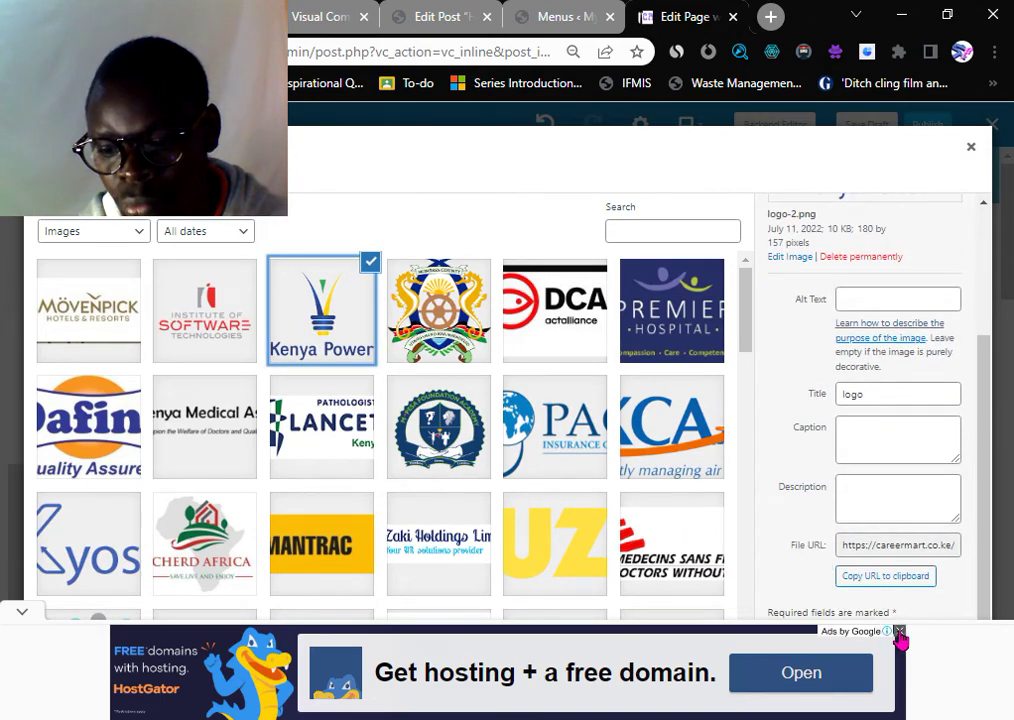
{"action": "left_click", "coordinate": [899, 632]}
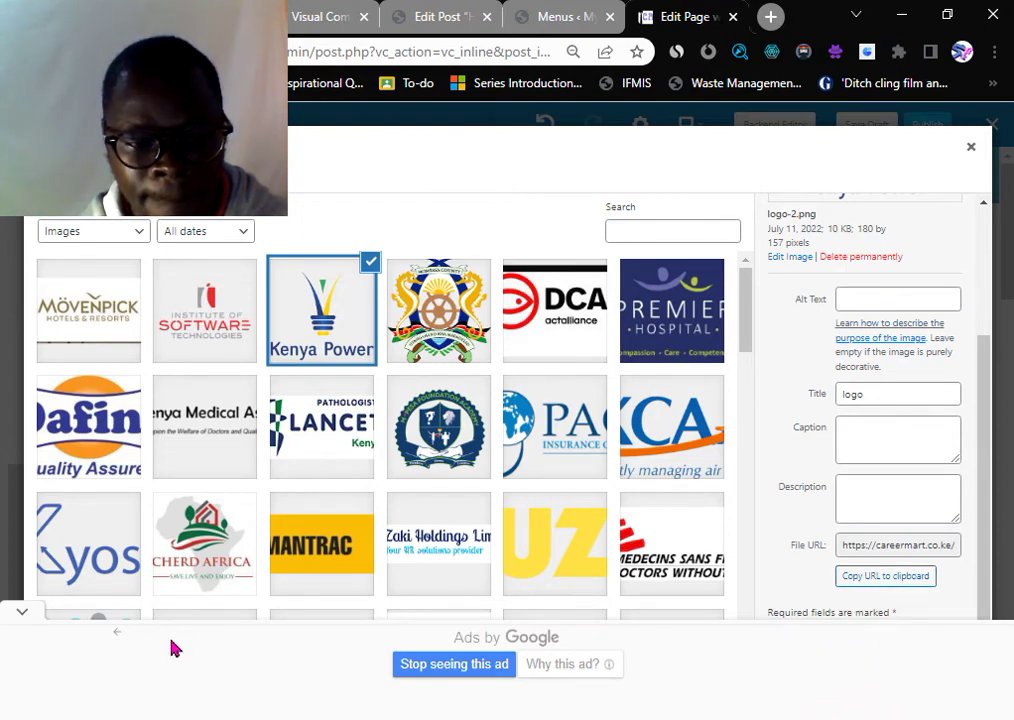
{"action": "left_click", "coordinate": [22, 612]}
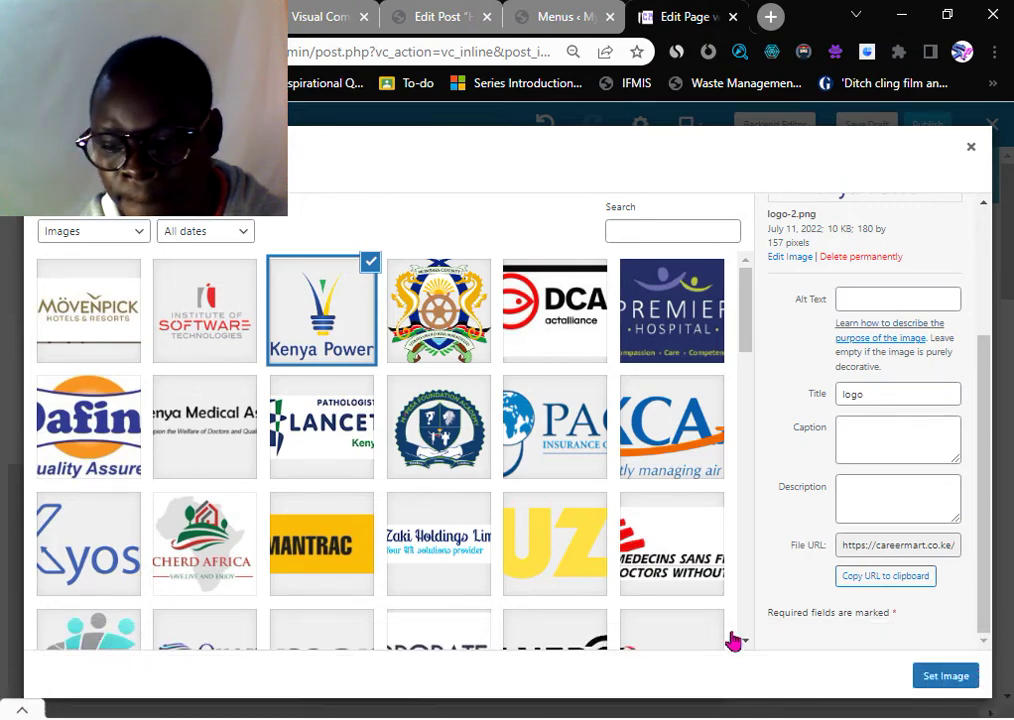
{"action": "left_click", "coordinate": [955, 672]}
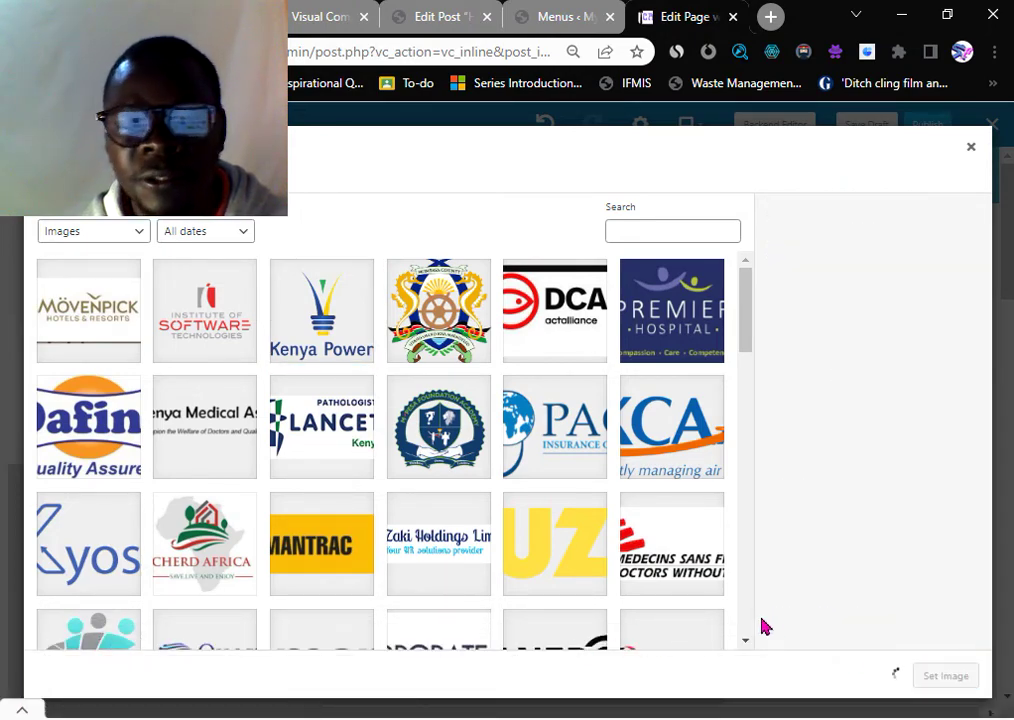
{"action": "scroll", "coordinate": [433, 487], "scroll_direction": "up", "scroll_amount": 2}
{"action": "scroll", "coordinate": [378, 485], "scroll_direction": "down", "scroll_amount": 3}
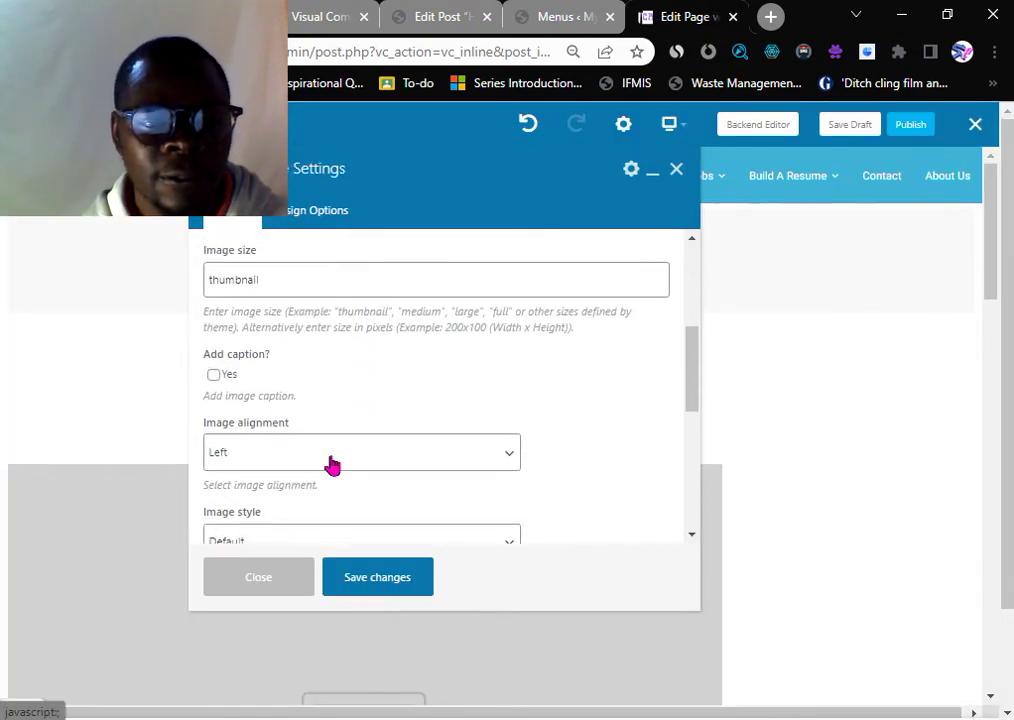
- Replace the thumbnail image size value by typing 'La'
{"action": "scroll", "coordinate": [333, 464], "scroll_direction": "up", "scroll_amount": 3}
{"action": "scroll", "coordinate": [296, 422], "scroll_direction": "up", "scroll_amount": 1}
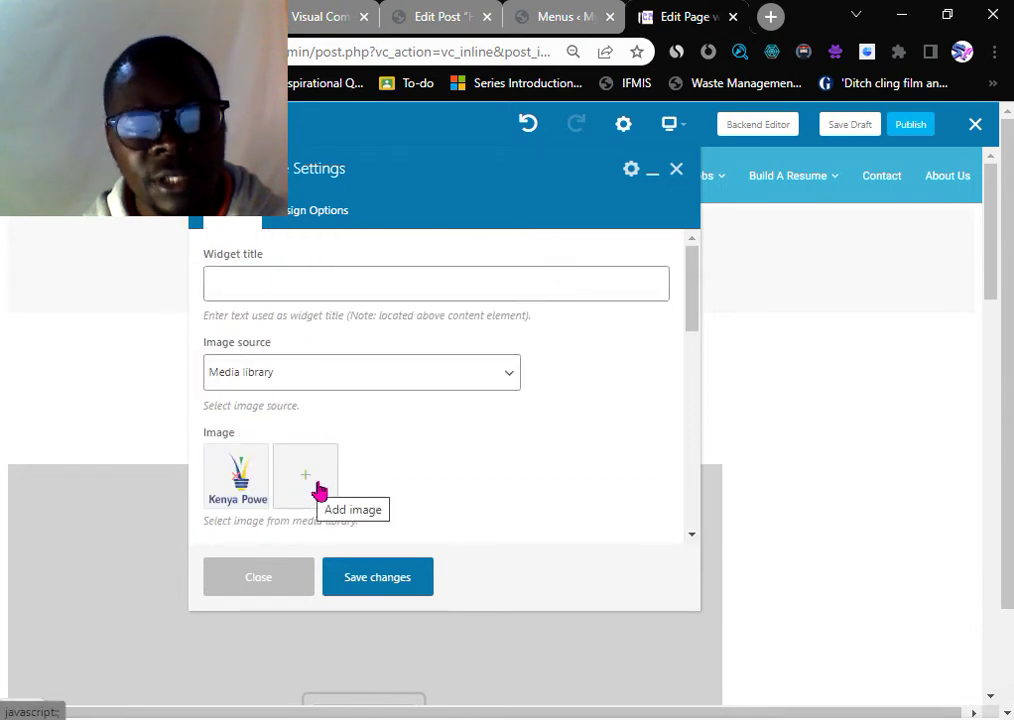
{"action": "scroll", "coordinate": [343, 469], "scroll_direction": "down", "scroll_amount": 3}
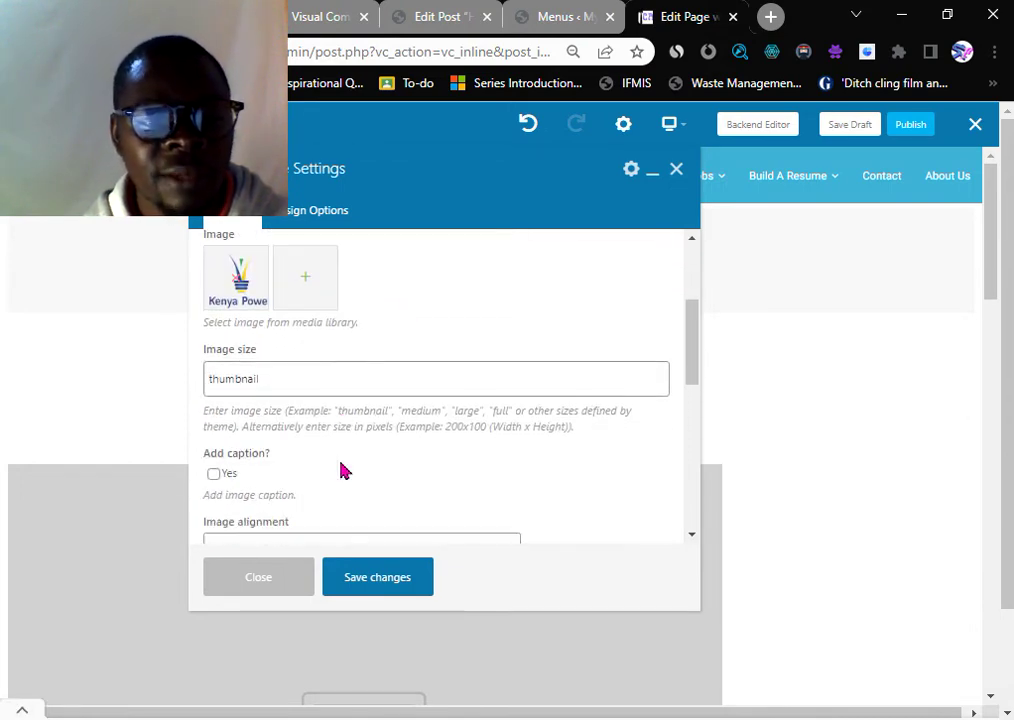
{"action": "scroll", "coordinate": [331, 467], "scroll_direction": "down", "scroll_amount": 1}
{"action": "left_click", "coordinate": [243, 285]}
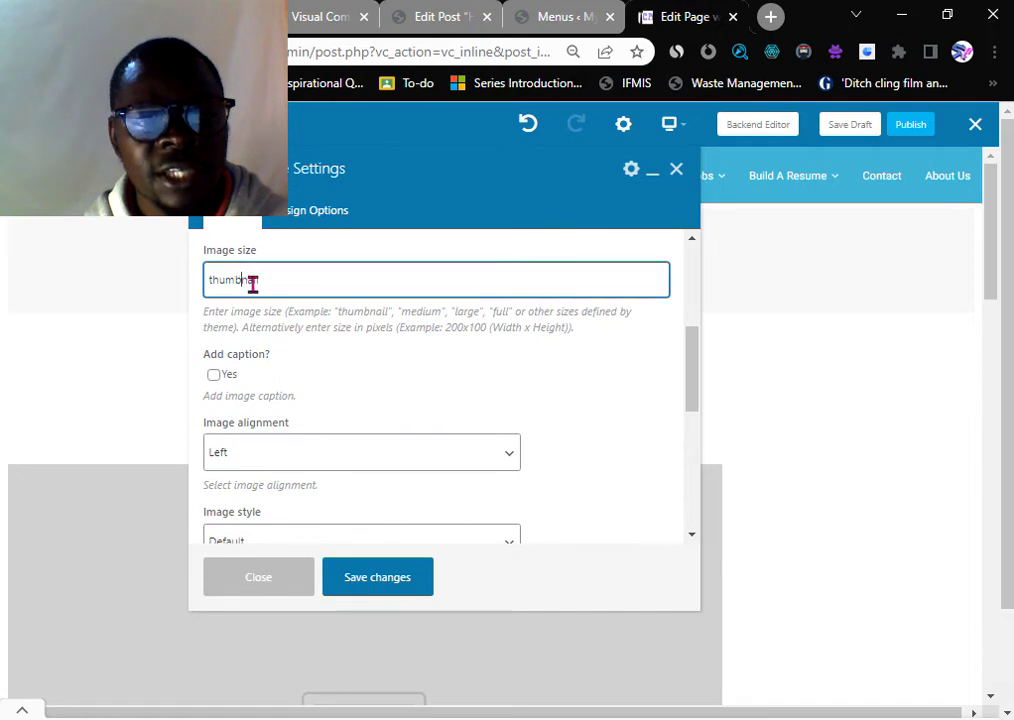
{"action": "double_click", "coordinate": [244, 282]}
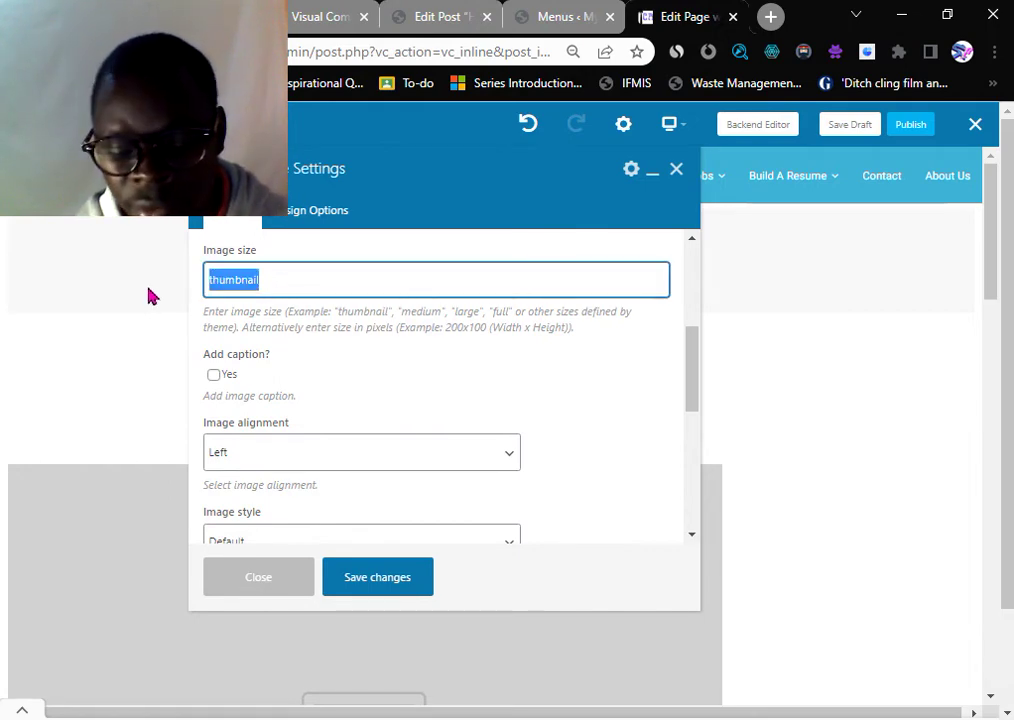
{"action": "type", "text": "Large"}
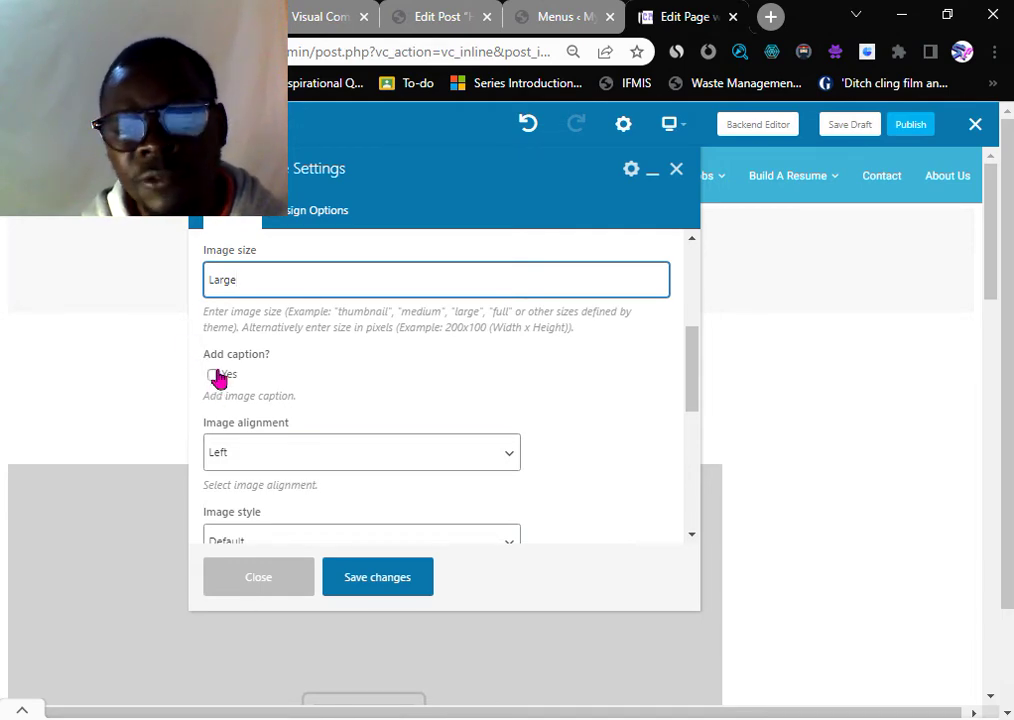
- Leave the image's on-click action set to none
{"action": "scroll", "coordinate": [292, 466], "scroll_direction": "down", "scroll_amount": 2}
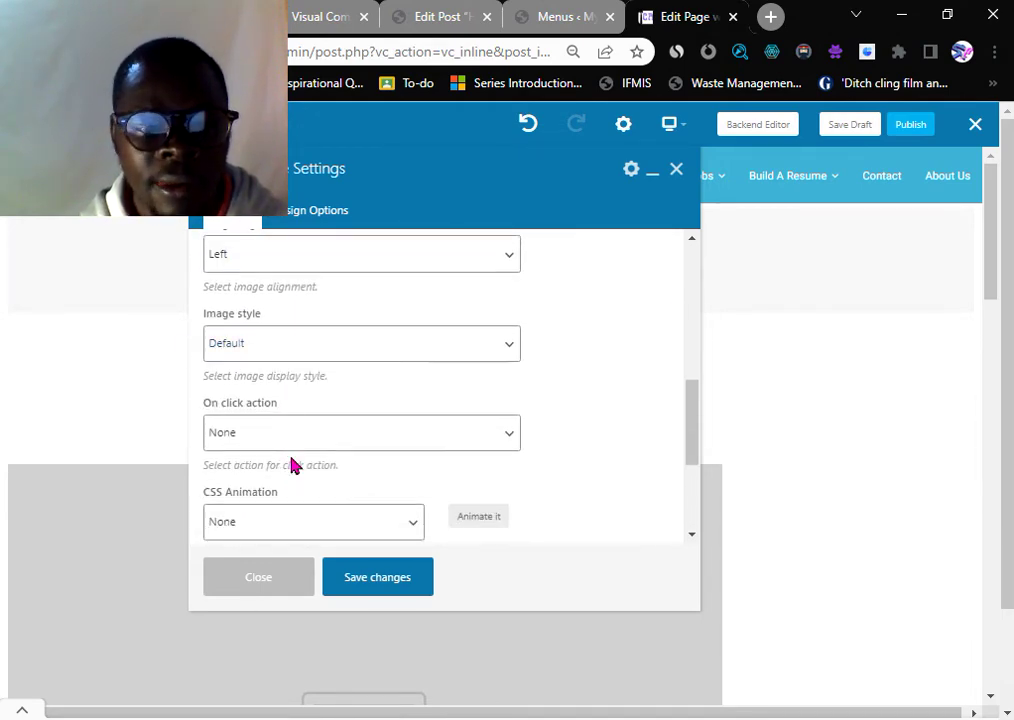
{"action": "scroll", "coordinate": [292, 462], "scroll_direction": "down", "scroll_amount": 1}
{"action": "left_click", "coordinate": [258, 341]}
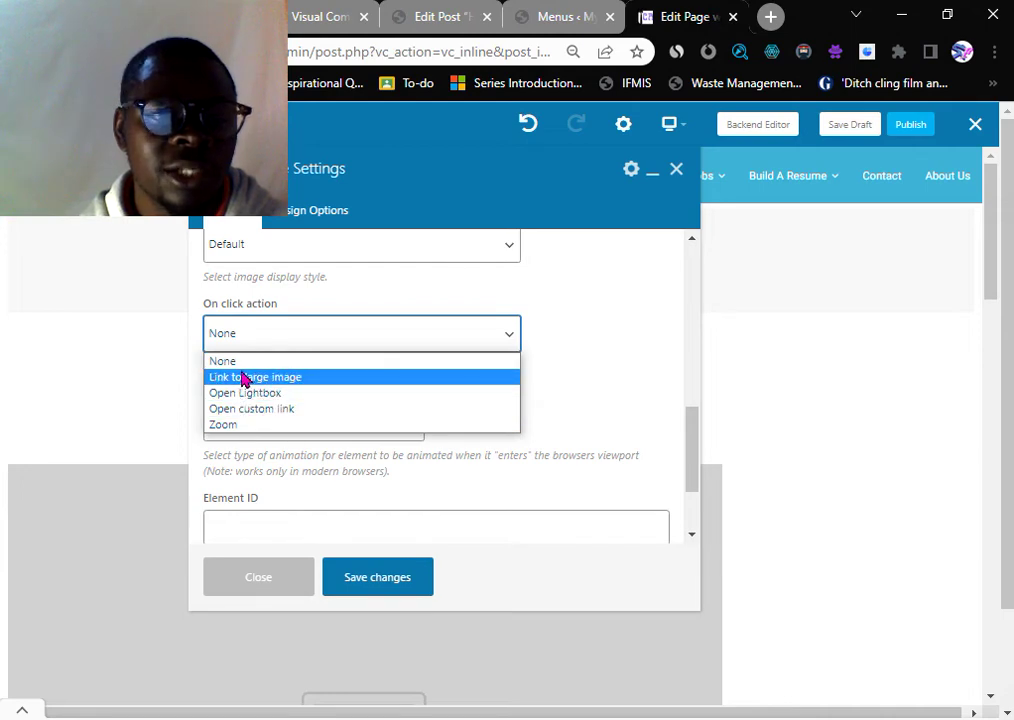
{"action": "left_click", "coordinate": [278, 338]}
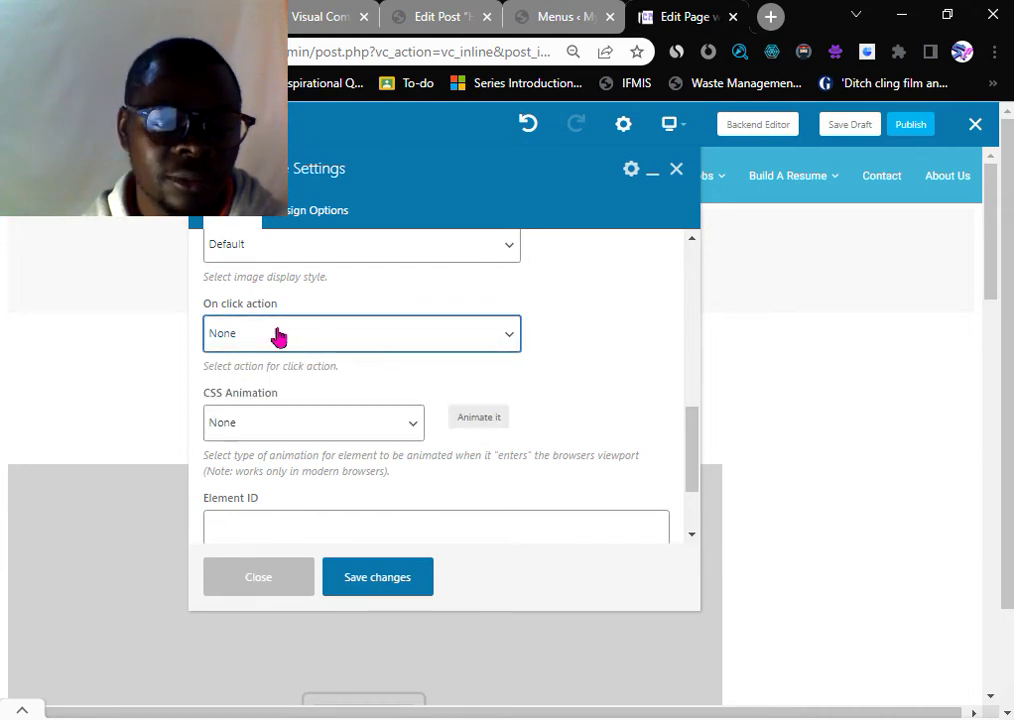
- Set the CSS animation to fadeInUpBig, save changes and close the image settings
{"action": "left_click", "coordinate": [256, 428]}
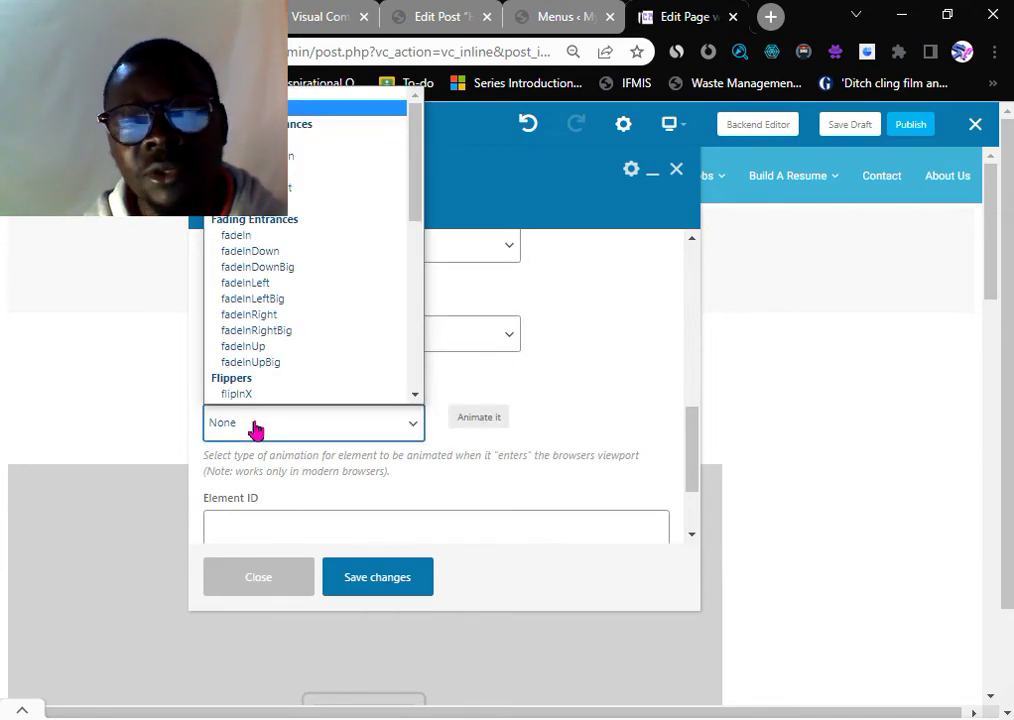
{"action": "scroll", "coordinate": [276, 340], "scroll_direction": "down", "scroll_amount": 6}
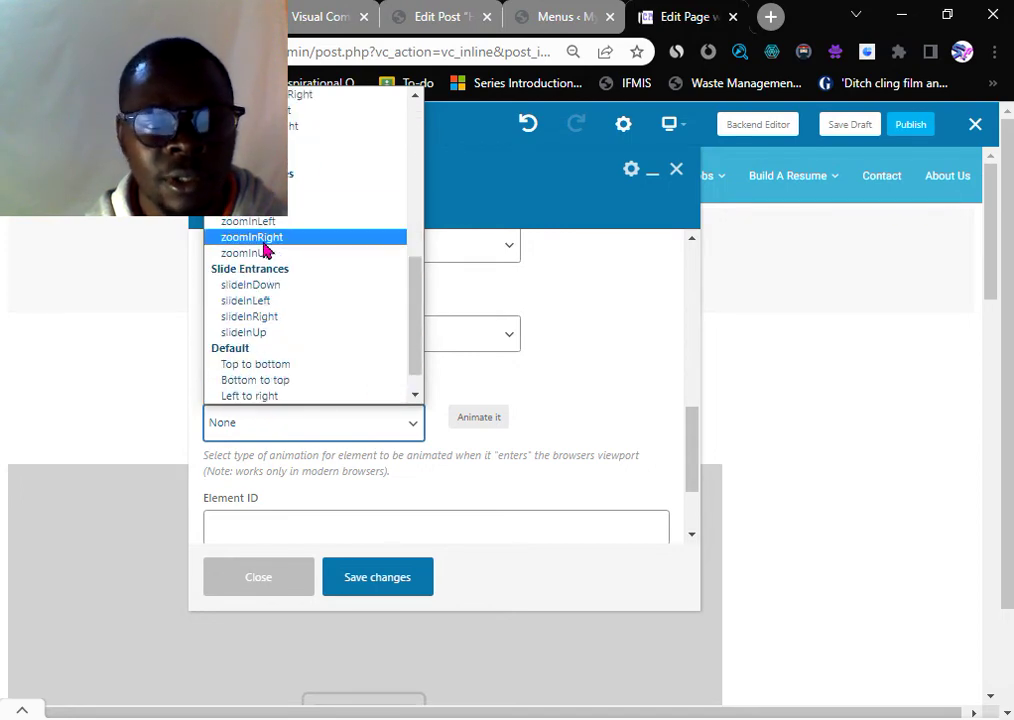
{"action": "scroll", "coordinate": [265, 250], "scroll_direction": "up", "scroll_amount": 6}
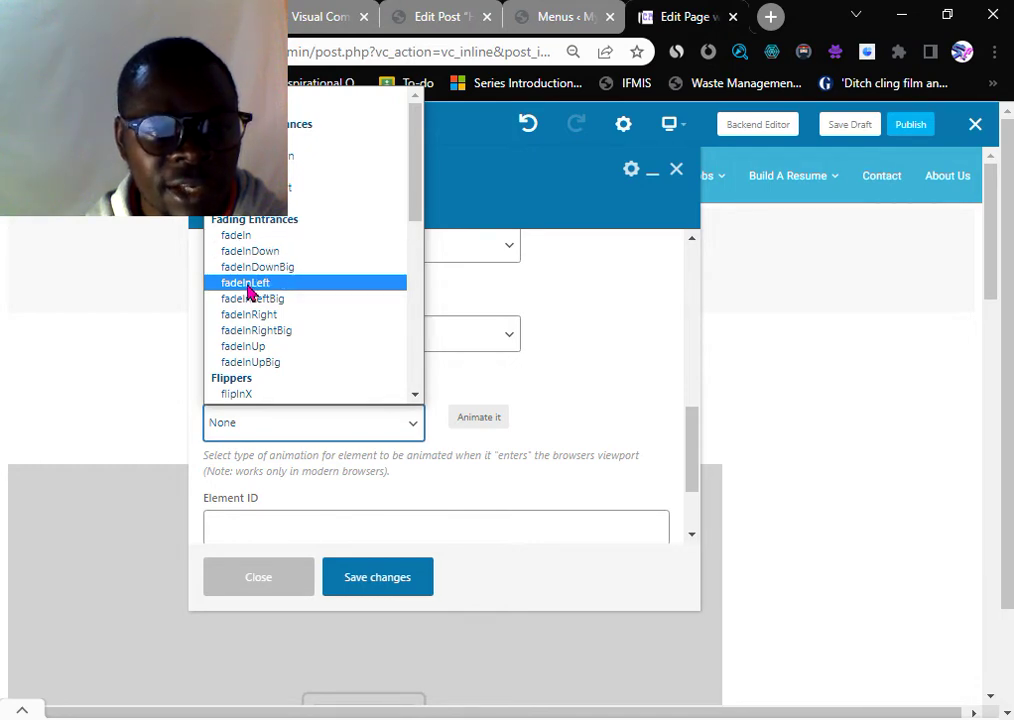
{"action": "left_click", "coordinate": [245, 283]}
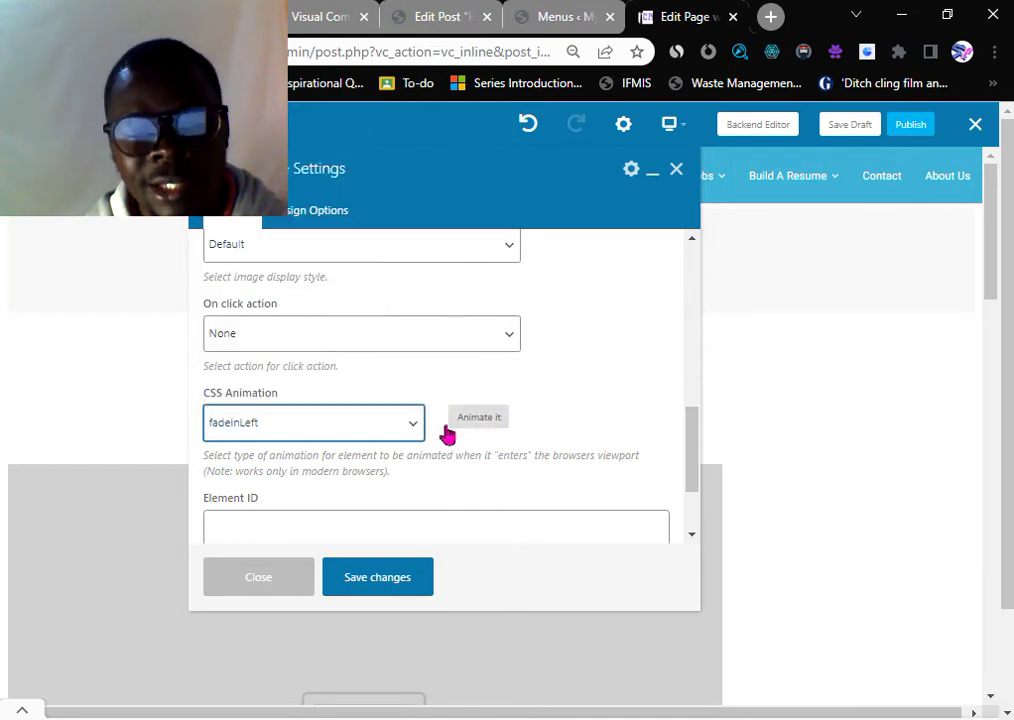
{"action": "left_click", "coordinate": [398, 425]}
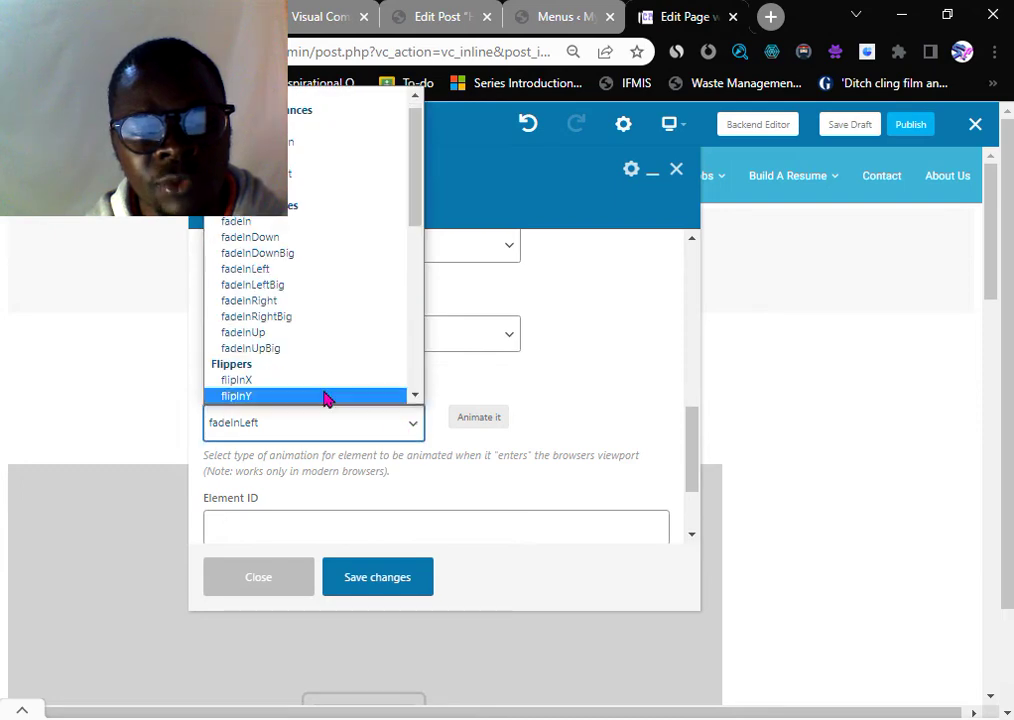
{"action": "left_click", "coordinate": [262, 349]}
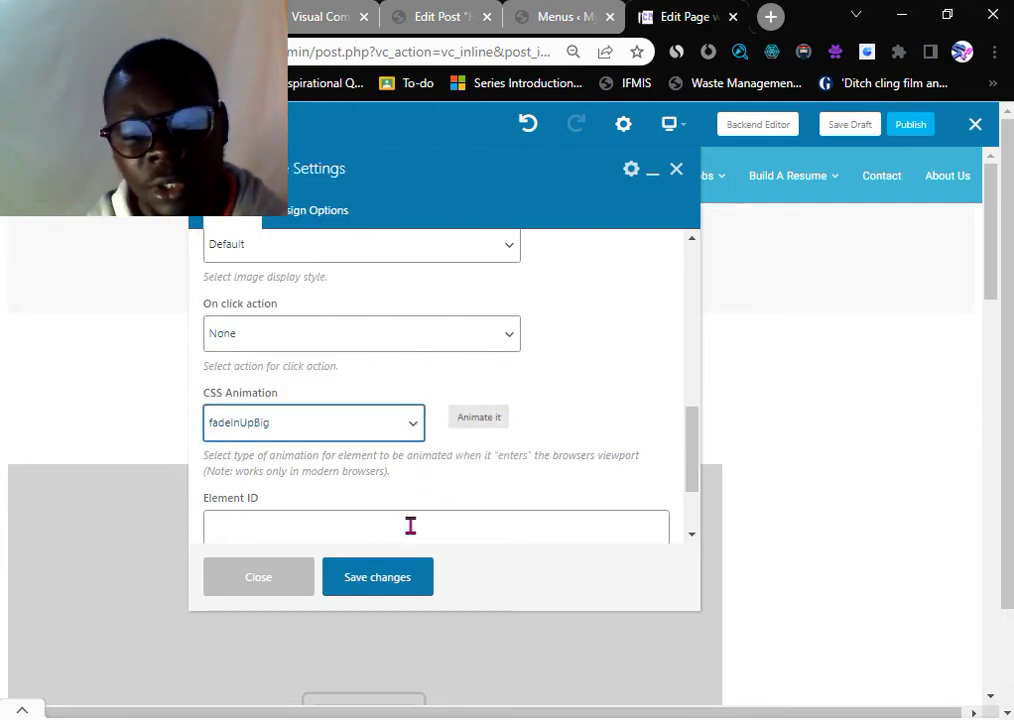
{"action": "left_click", "coordinate": [380, 582]}
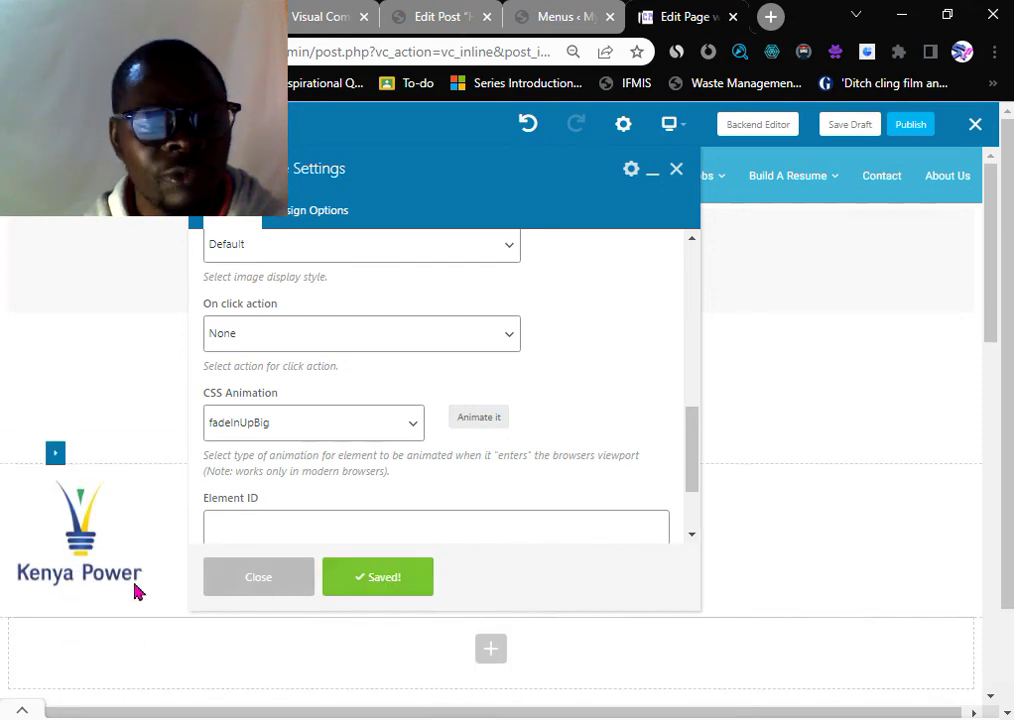
{"action": "left_click", "coordinate": [676, 169]}
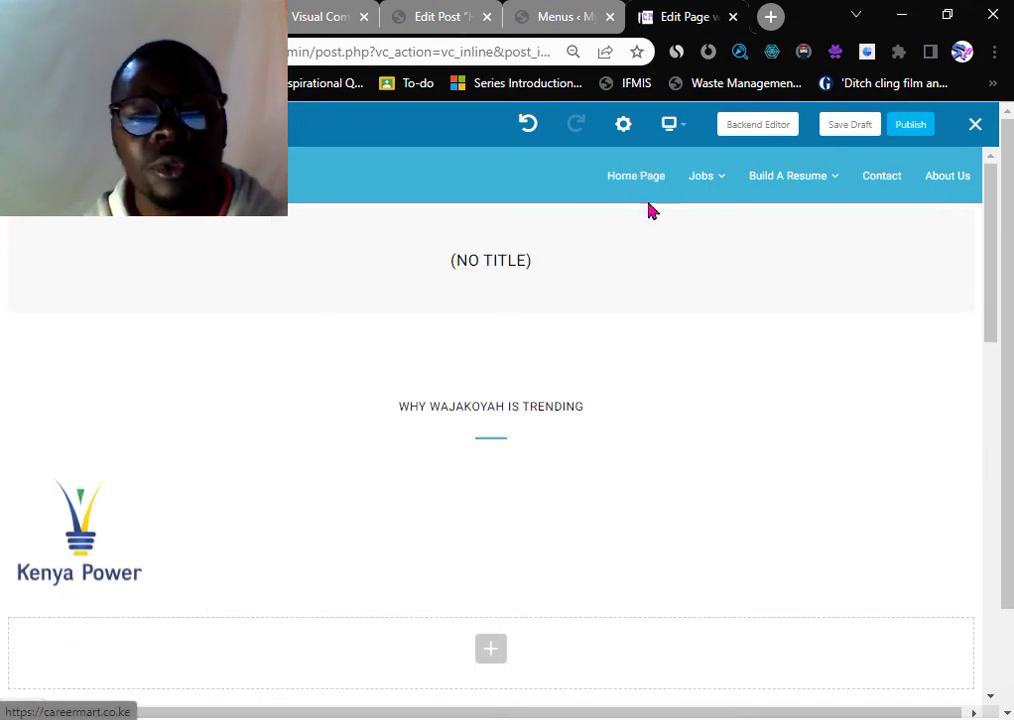
- Change the logo row's layout to 1/3+1/3+1/3 and start adding an element to the middle column
{"action": "scroll", "coordinate": [350, 417], "scroll_direction": "down", "scroll_amount": 1}
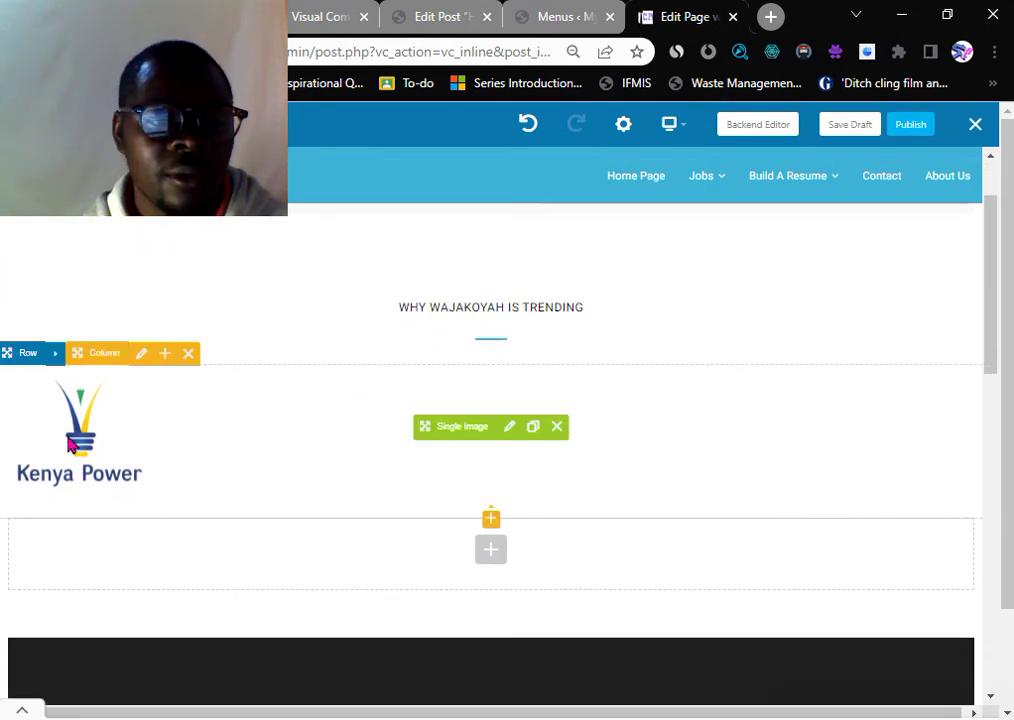
{"action": "scroll", "coordinate": [186, 455], "scroll_direction": "down", "scroll_amount": 3}
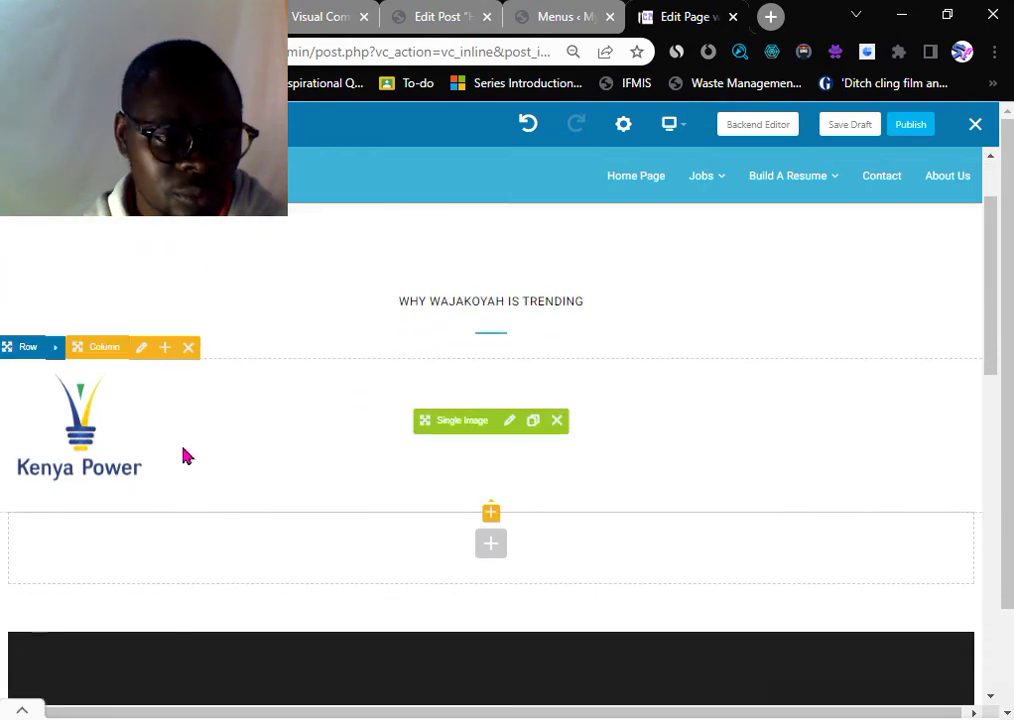
{"action": "scroll", "coordinate": [168, 431], "scroll_direction": "up", "scroll_amount": 4}
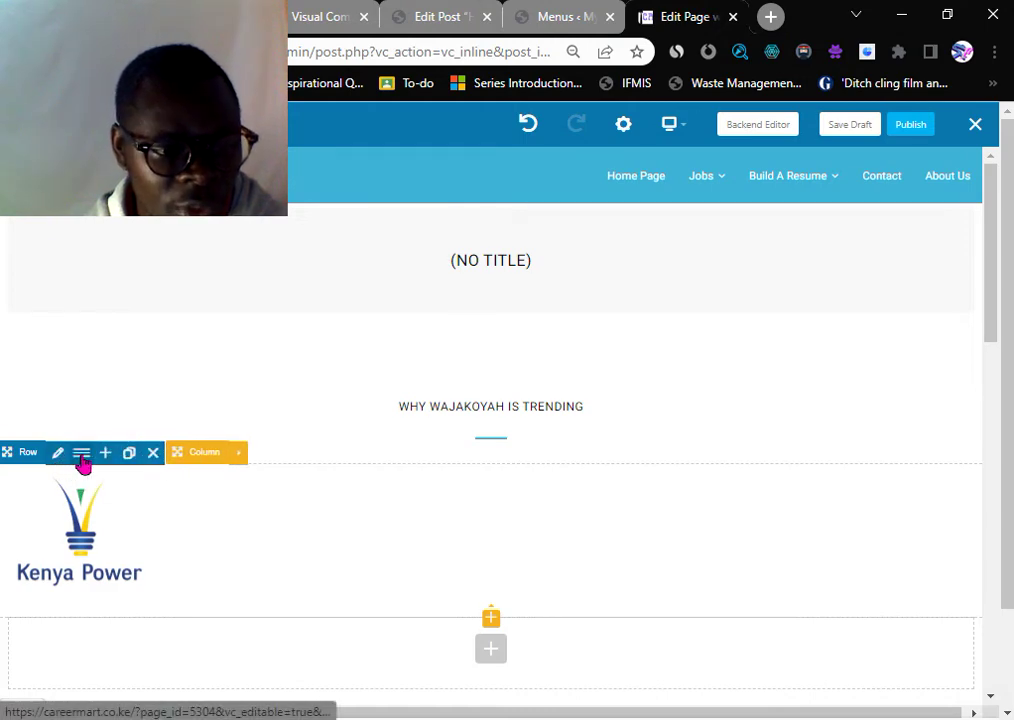
{"action": "left_click", "coordinate": [82, 456]}
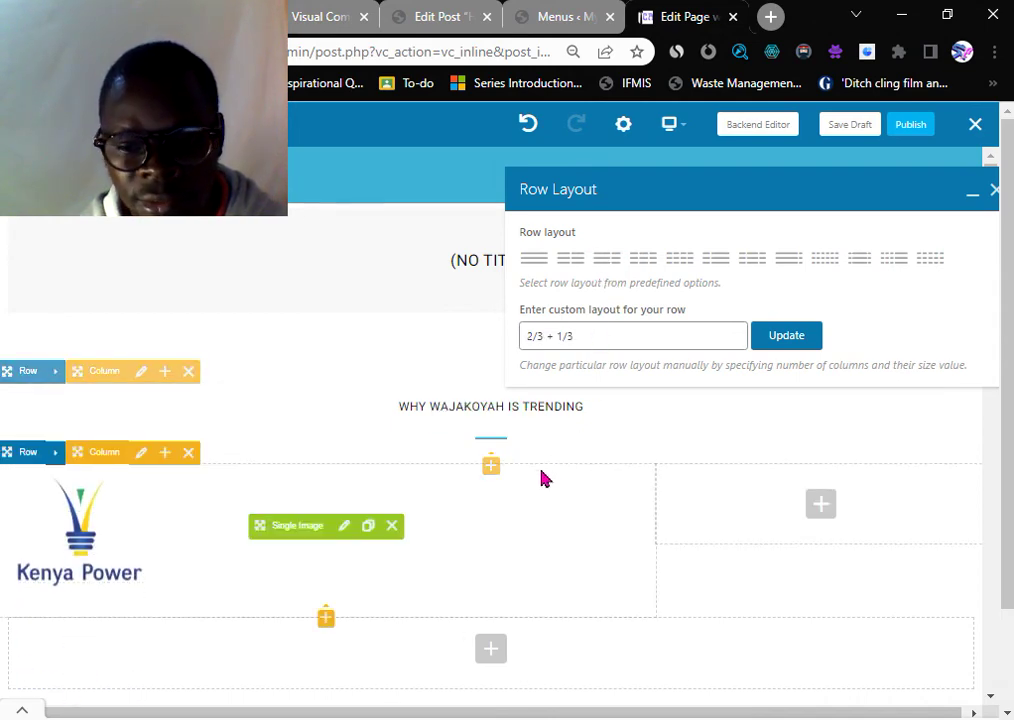
{"action": "left_click", "coordinate": [644, 262]}
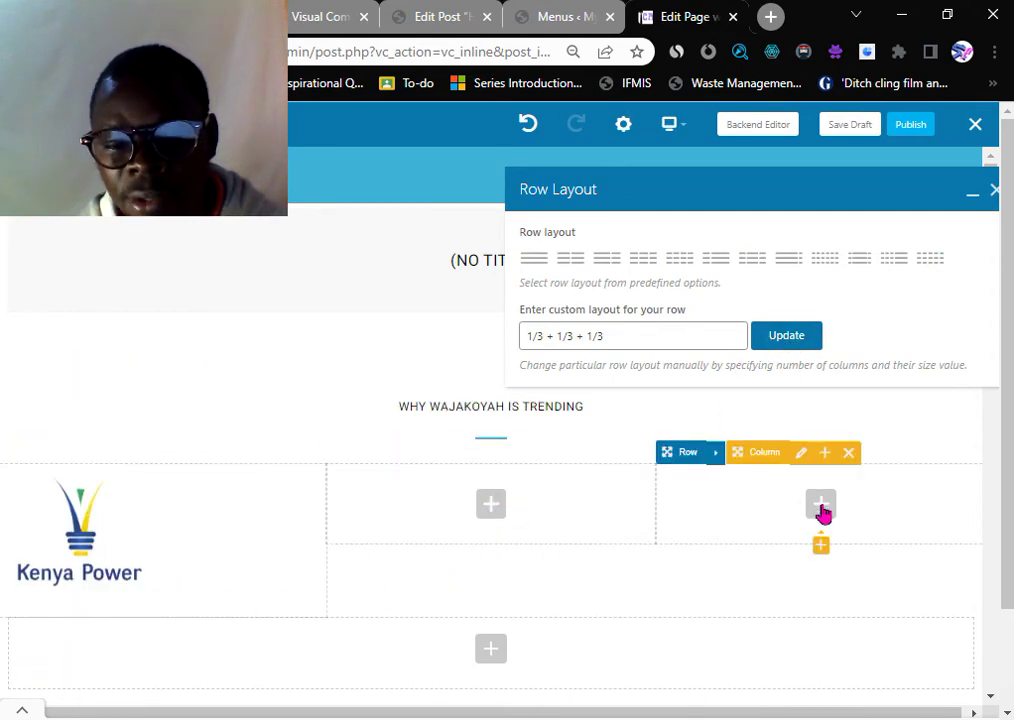
{"action": "left_click", "coordinate": [491, 510]}
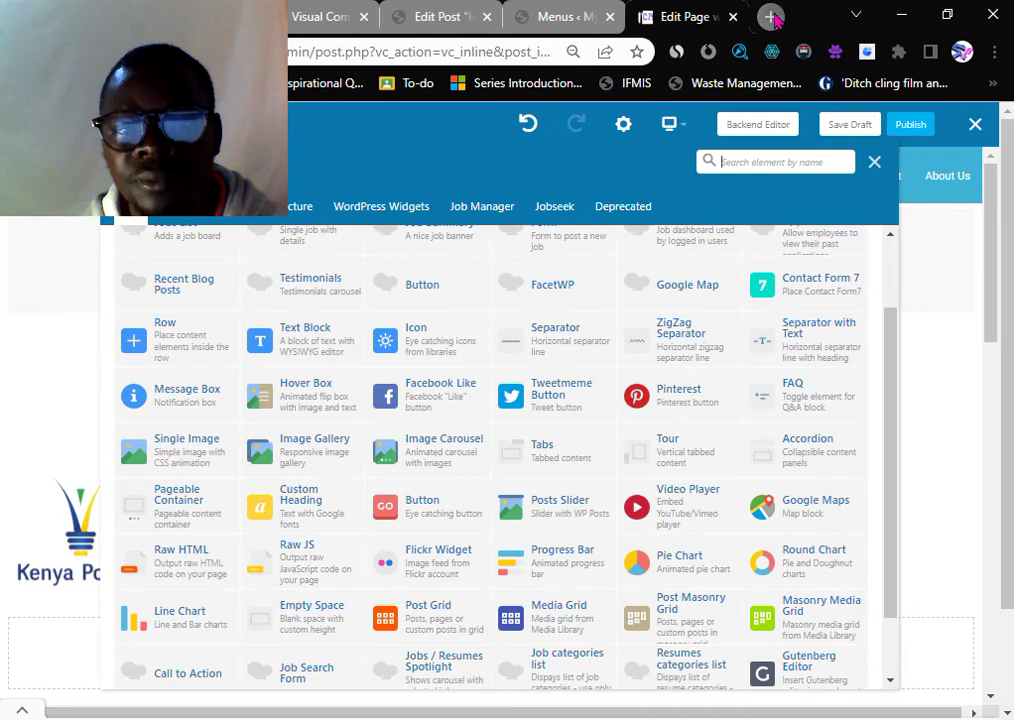
{"action": "left_click", "coordinate": [773, 18]}
- Search for 'kahawa tungu', open the news site and advance its headline carousel
{"action": "type", "text": "kaha"}
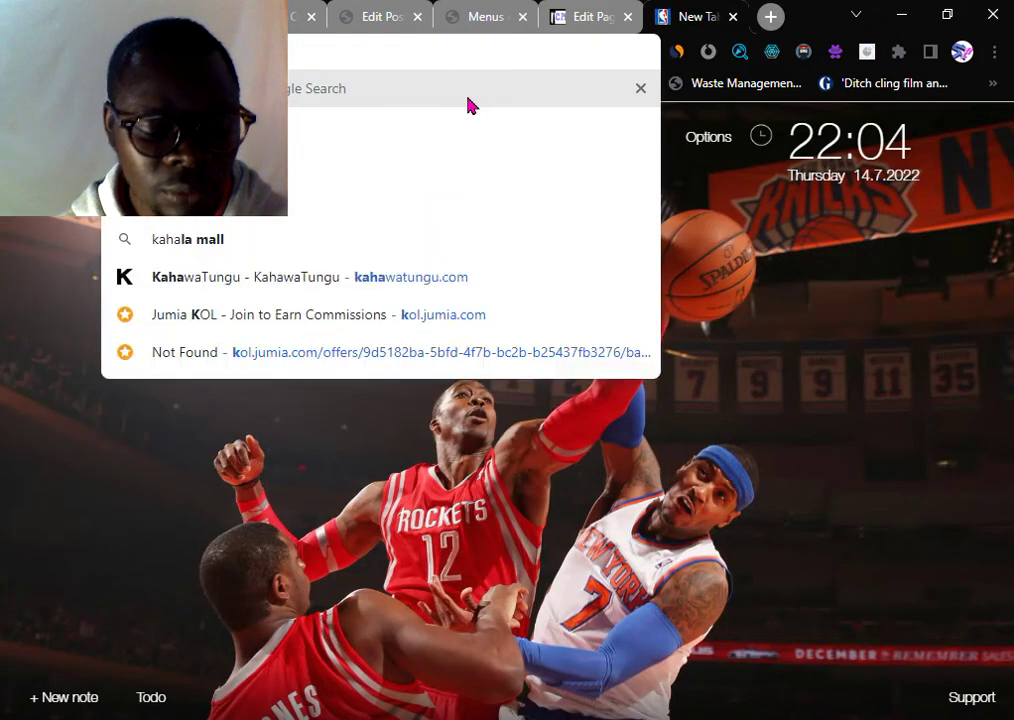
{"action": "type", "text": "wa tungu"}
{"action": "key", "text": "Return"}
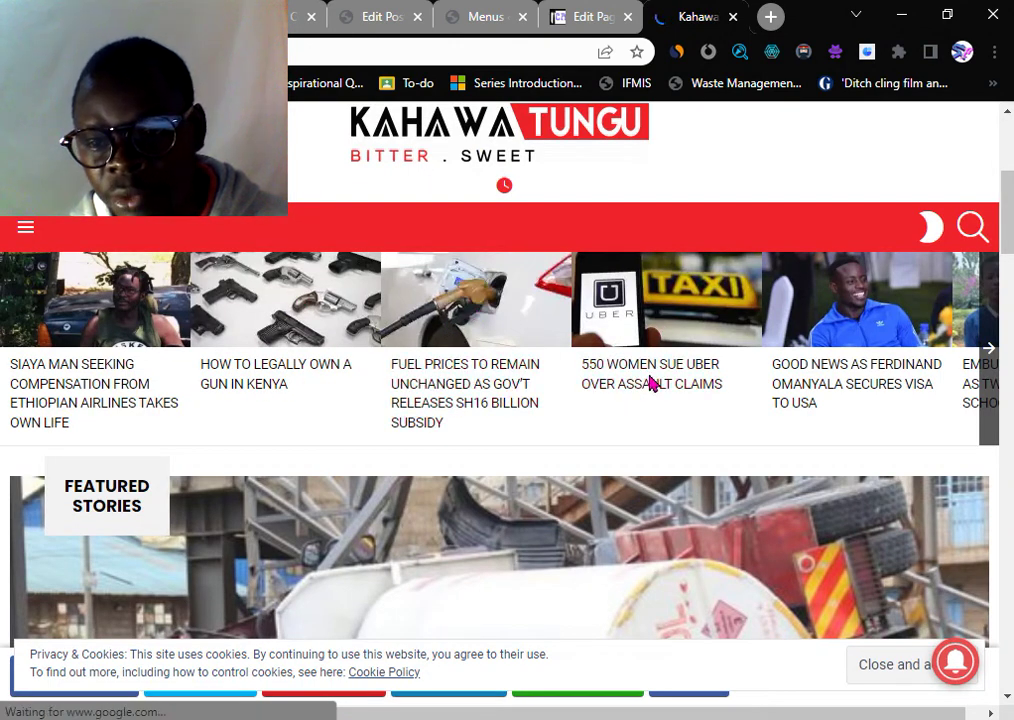
{"action": "left_click", "coordinate": [989, 360]}
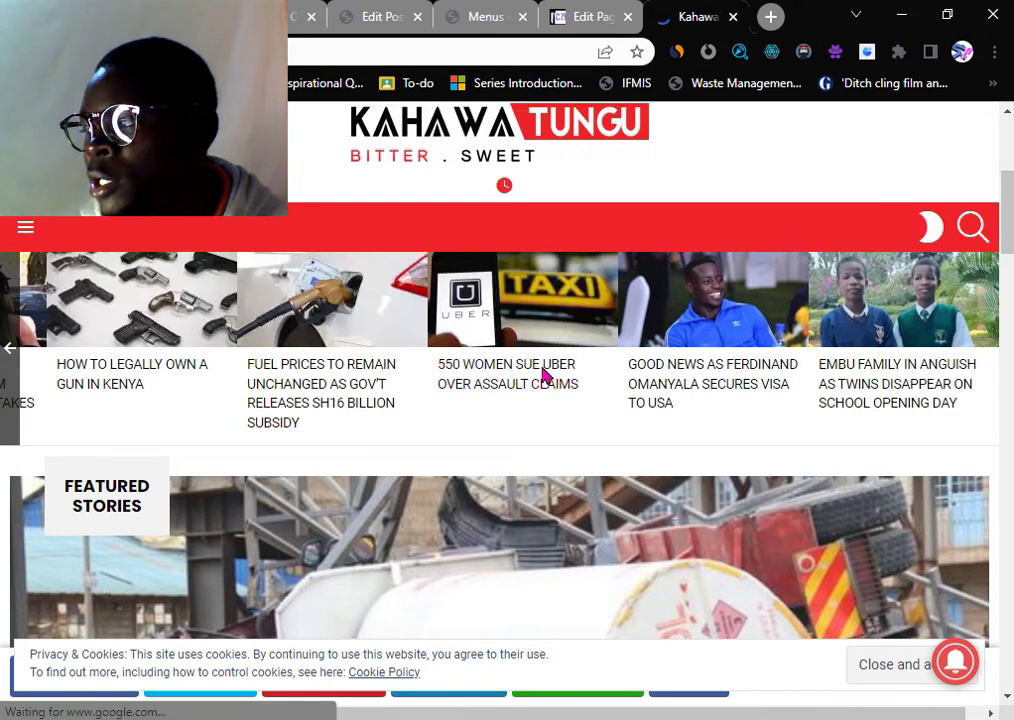
- Return to the Edit Page tab and close the Add Element panel without adding anything
{"action": "left_click", "coordinate": [588, 16]}
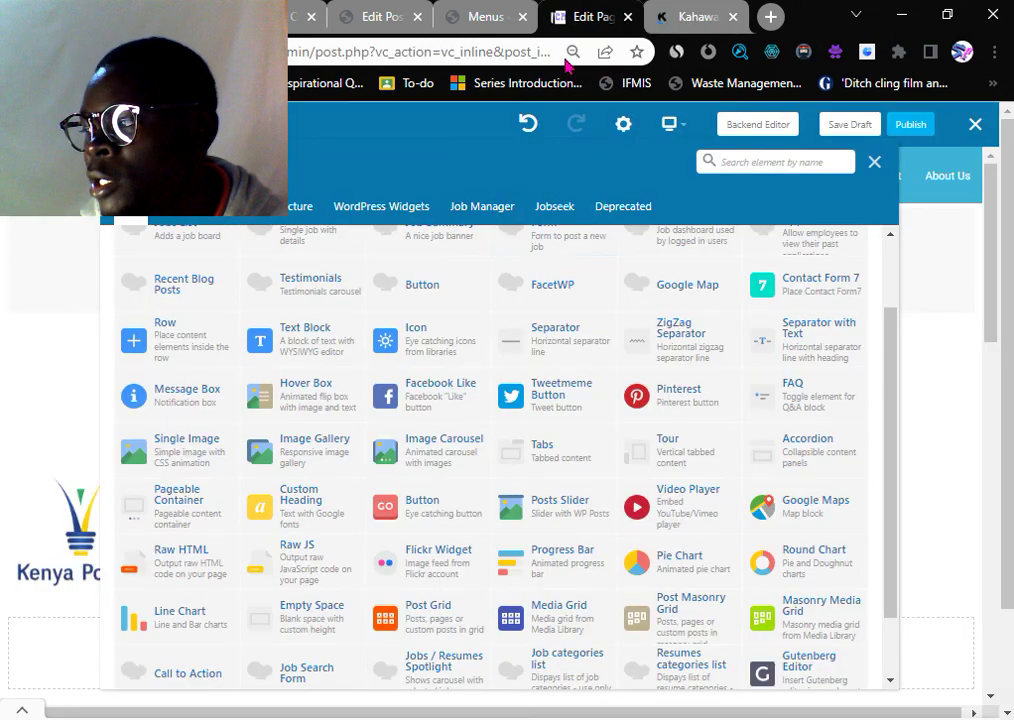
{"action": "scroll", "coordinate": [403, 292], "scroll_direction": "up", "scroll_amount": 1}
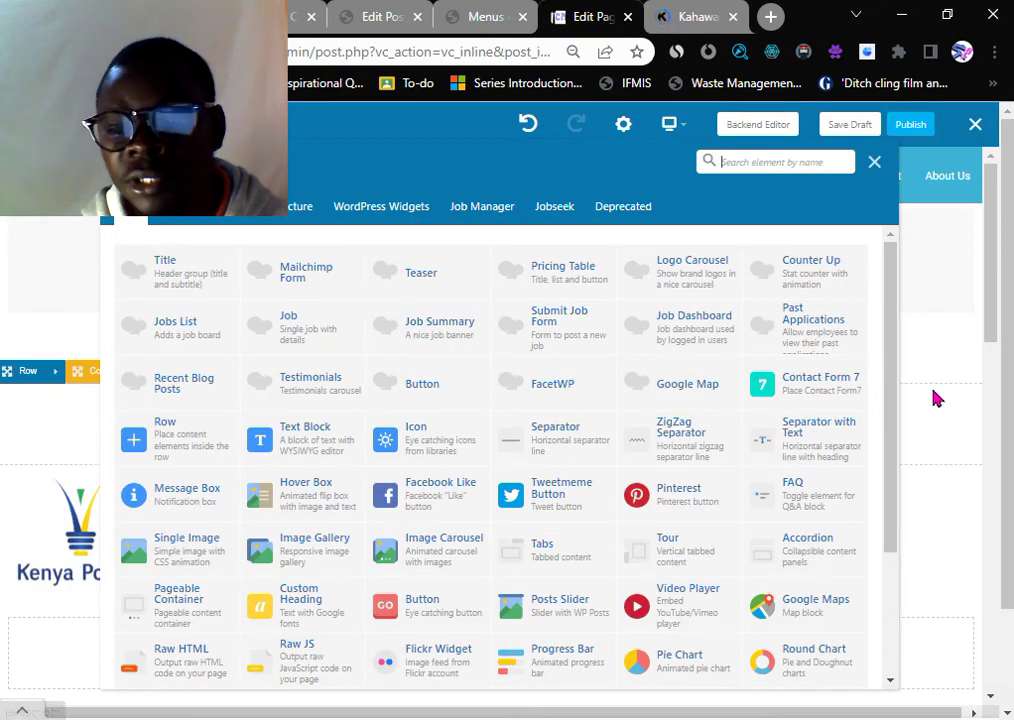
{"action": "left_click", "coordinate": [874, 162]}
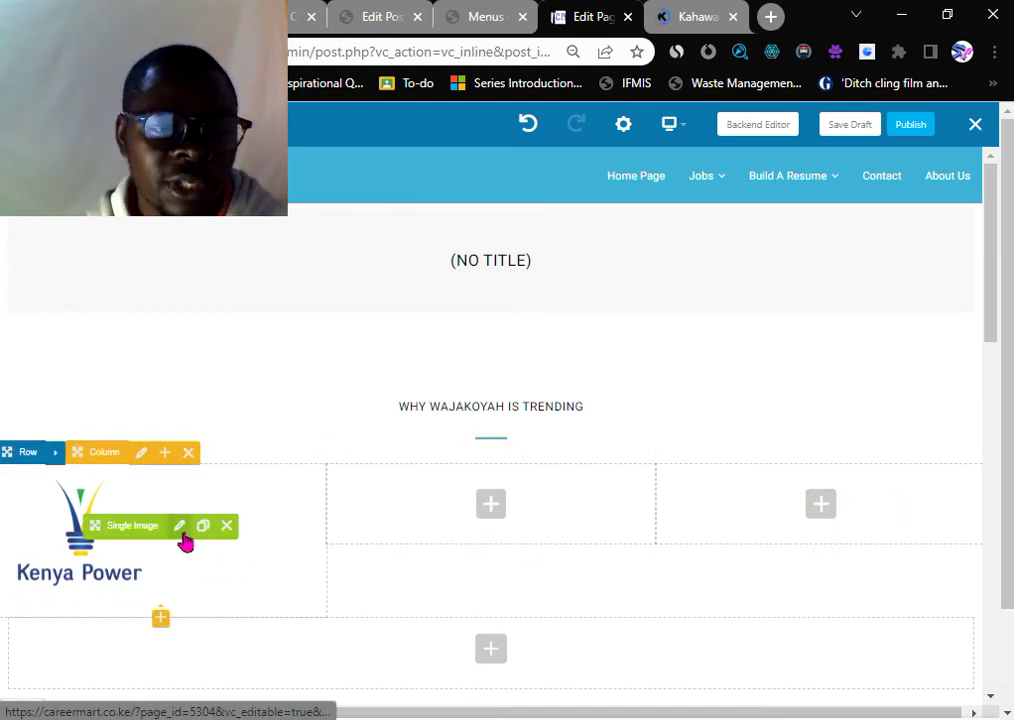
{"action": "left_click", "coordinate": [184, 539]}
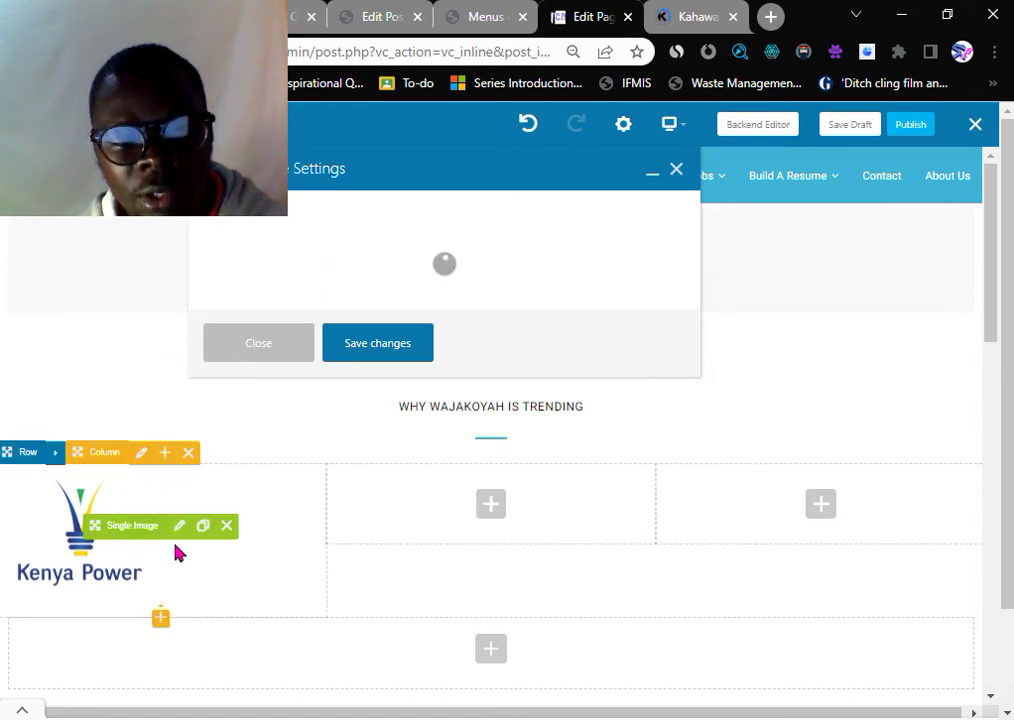
{"action": "scroll", "coordinate": [283, 385], "scroll_direction": "down", "scroll_amount": 5}
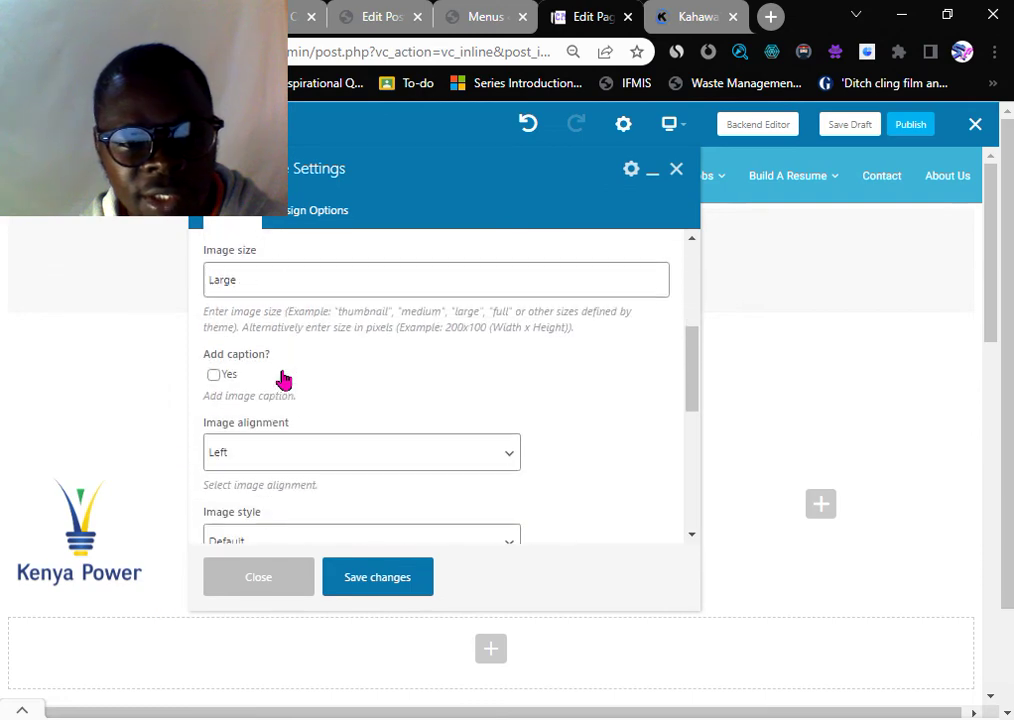
{"action": "scroll", "coordinate": [283, 385], "scroll_direction": "down", "scroll_amount": 2}
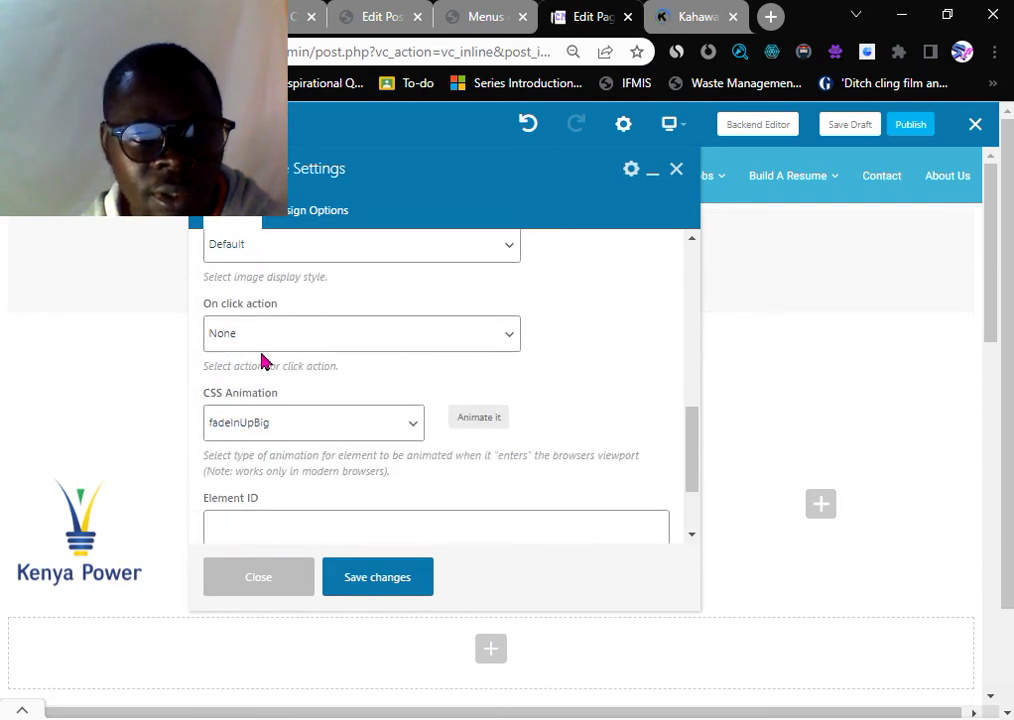
{"action": "scroll", "coordinate": [262, 360], "scroll_direction": "up", "scroll_amount": 3}
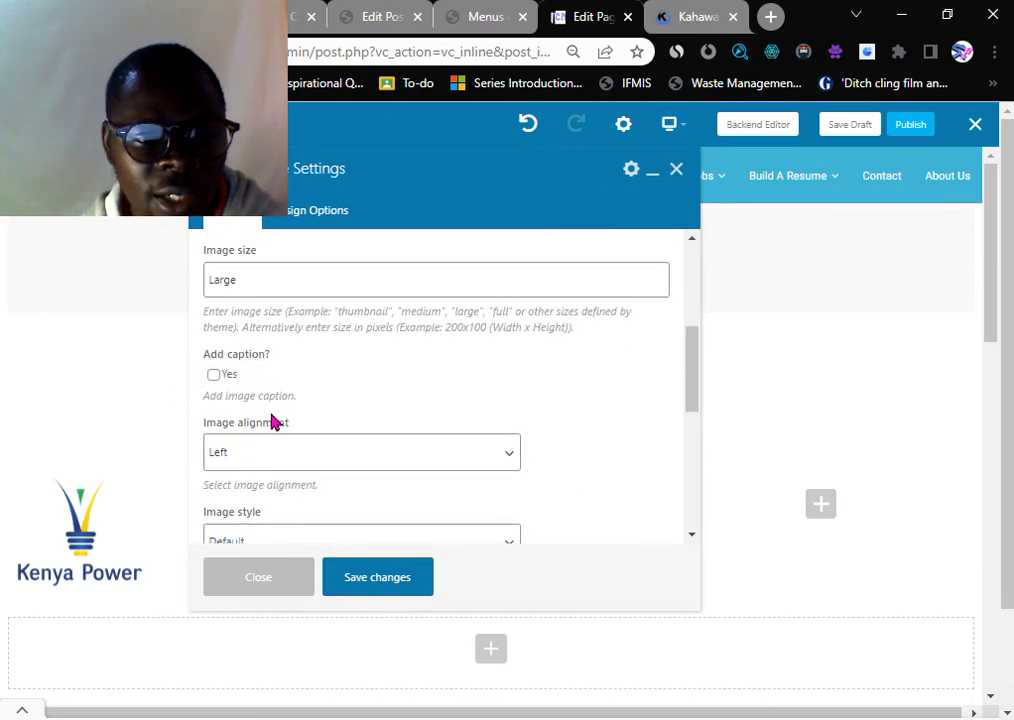
{"action": "scroll", "coordinate": [272, 421], "scroll_direction": "up", "scroll_amount": 1}
{"action": "scroll", "coordinate": [271, 413], "scroll_direction": "down", "scroll_amount": 4}
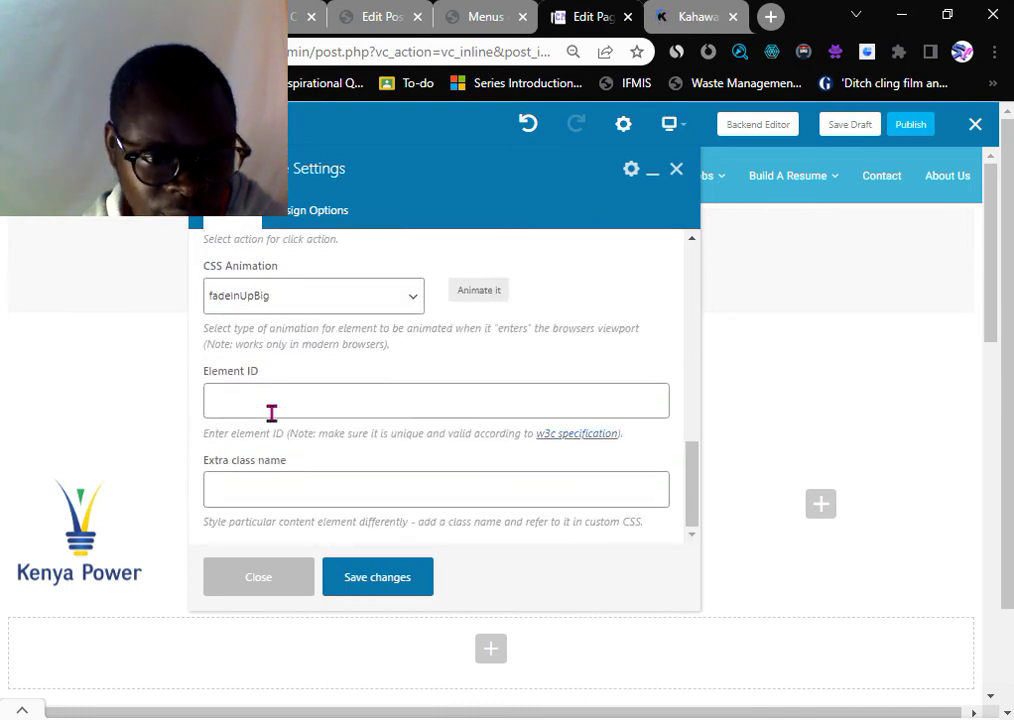
{"action": "scroll", "coordinate": [271, 407], "scroll_direction": "up", "scroll_amount": 5}
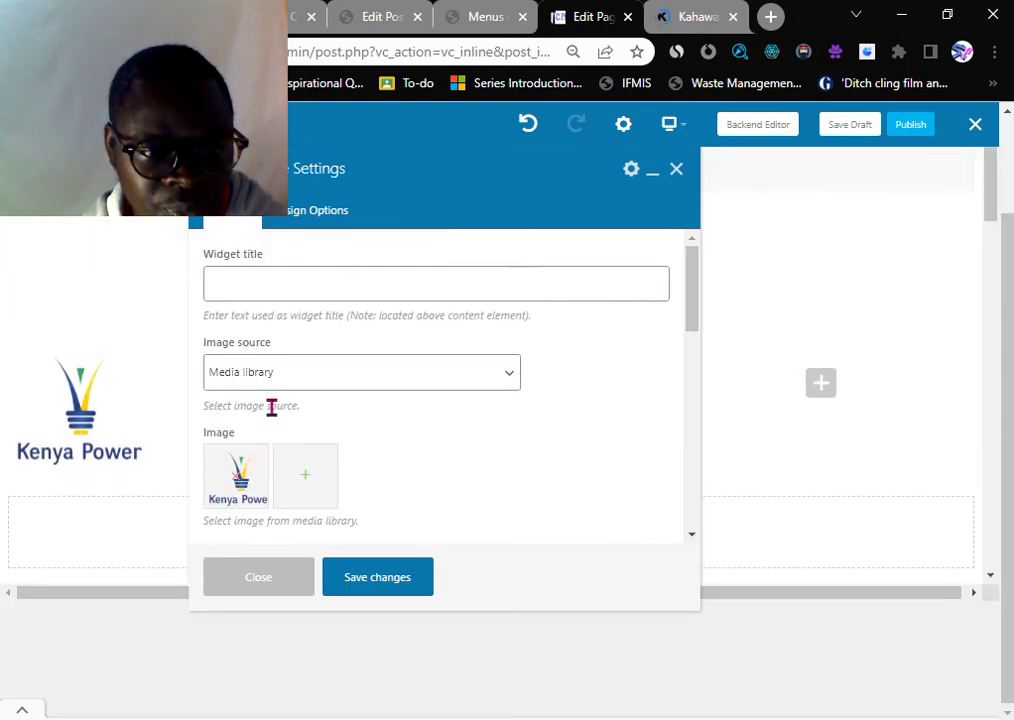
{"action": "left_click", "coordinate": [266, 282]}
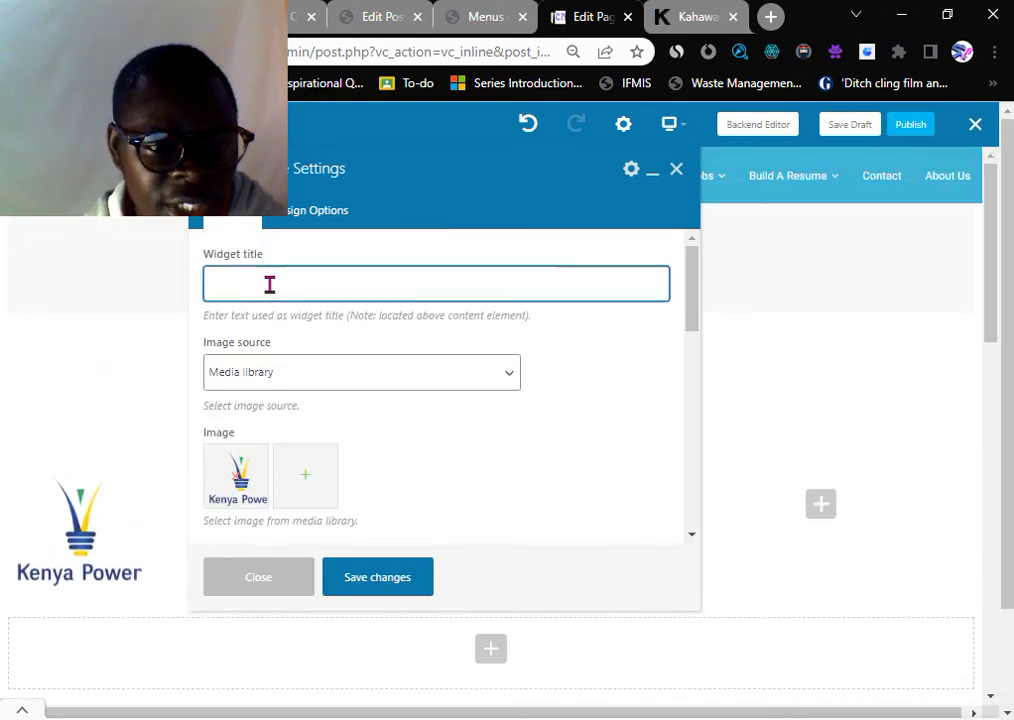
{"action": "scroll", "coordinate": [283, 335], "scroll_direction": "down", "scroll_amount": 6}
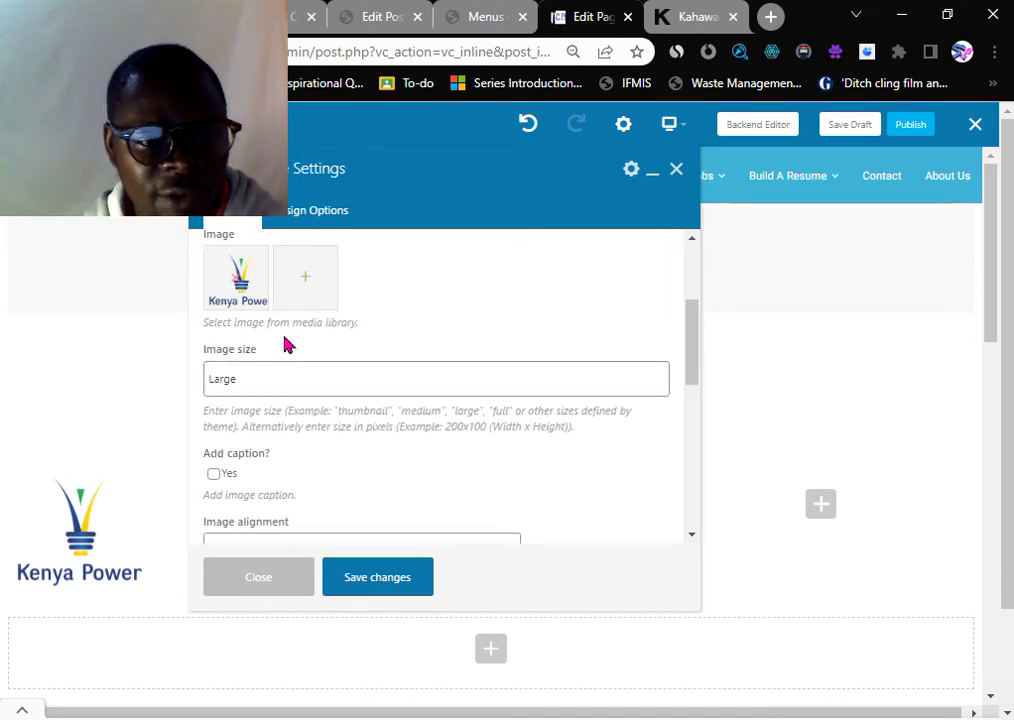
{"action": "scroll", "coordinate": [300, 380], "scroll_direction": "up", "scroll_amount": 1}
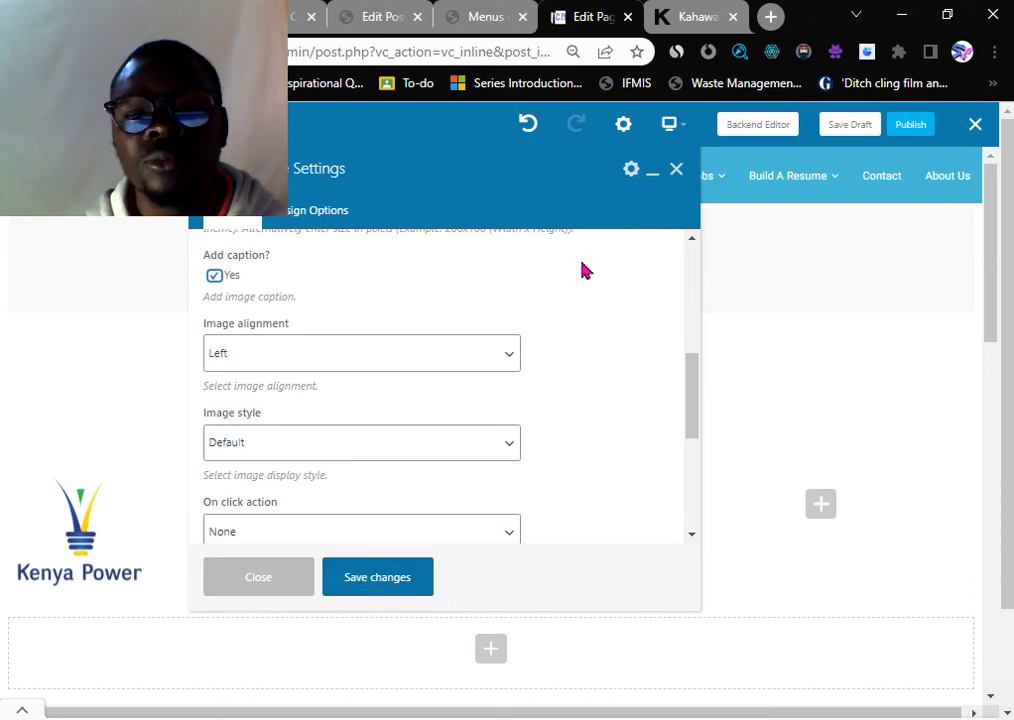
{"action": "left_click", "coordinate": [676, 170]}
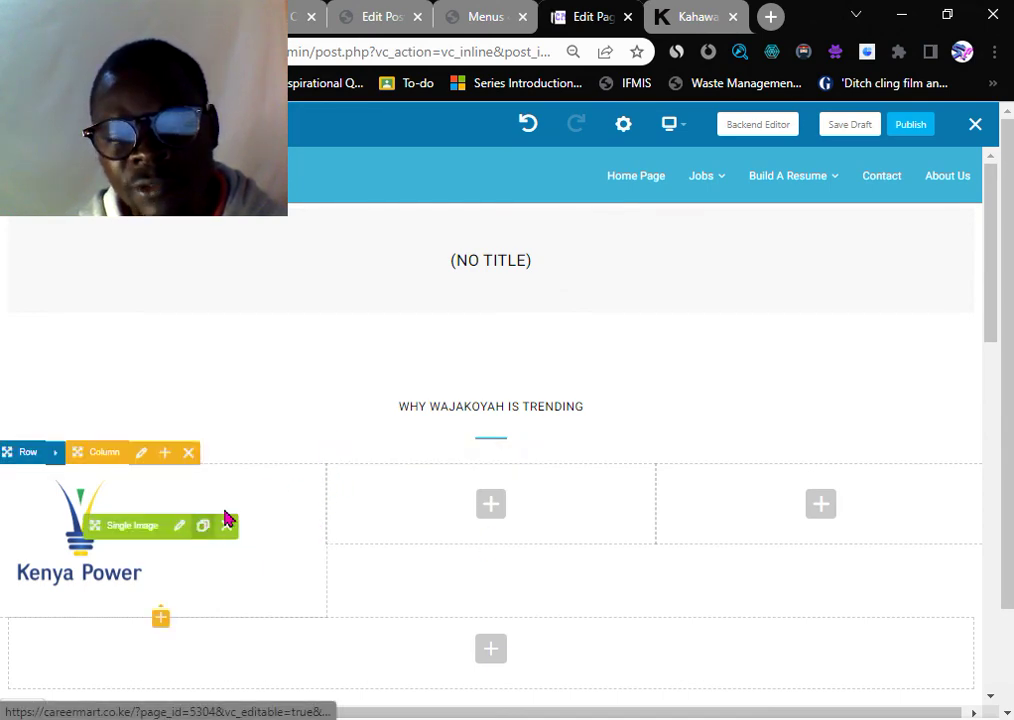
{"action": "scroll", "coordinate": [420, 479], "scroll_direction": "down", "scroll_amount": 1}
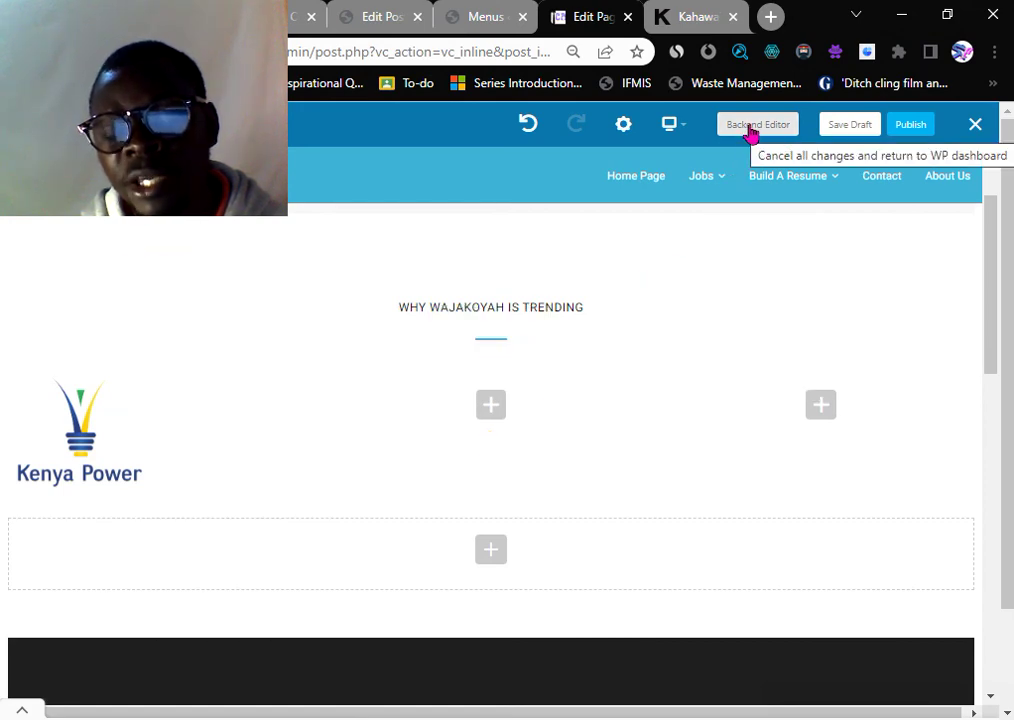
{"action": "scroll", "coordinate": [140, 420], "scroll_direction": "down", "scroll_amount": 1}
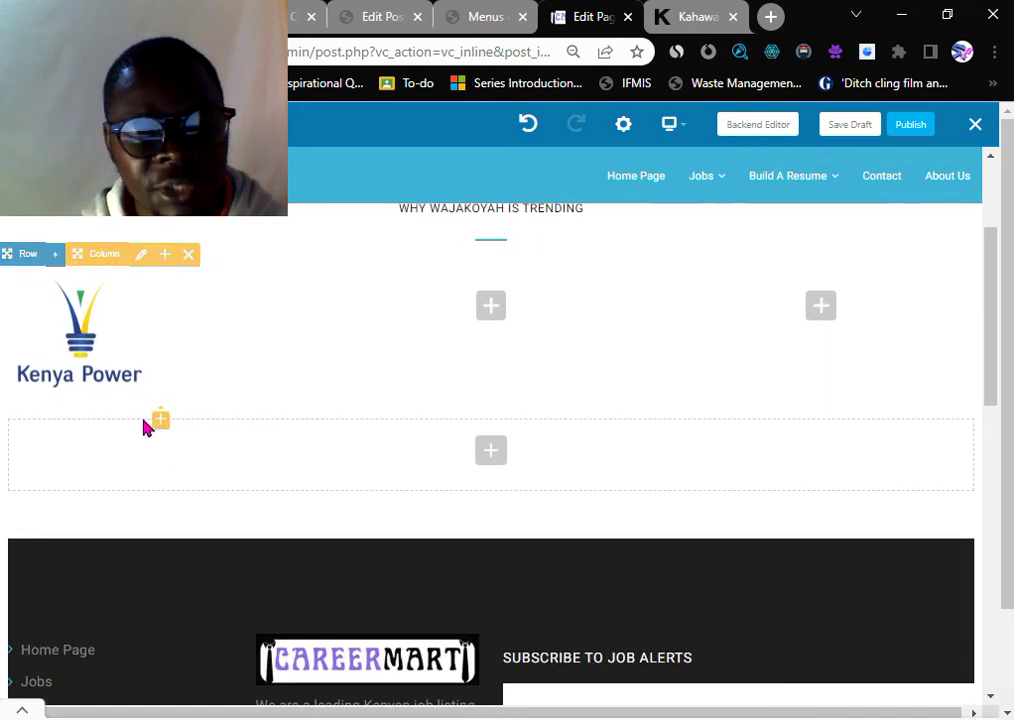
{"action": "scroll", "coordinate": [204, 394], "scroll_direction": "up", "scroll_amount": 1}
{"action": "scroll", "coordinate": [204, 392], "scroll_direction": "up", "scroll_amount": 1}
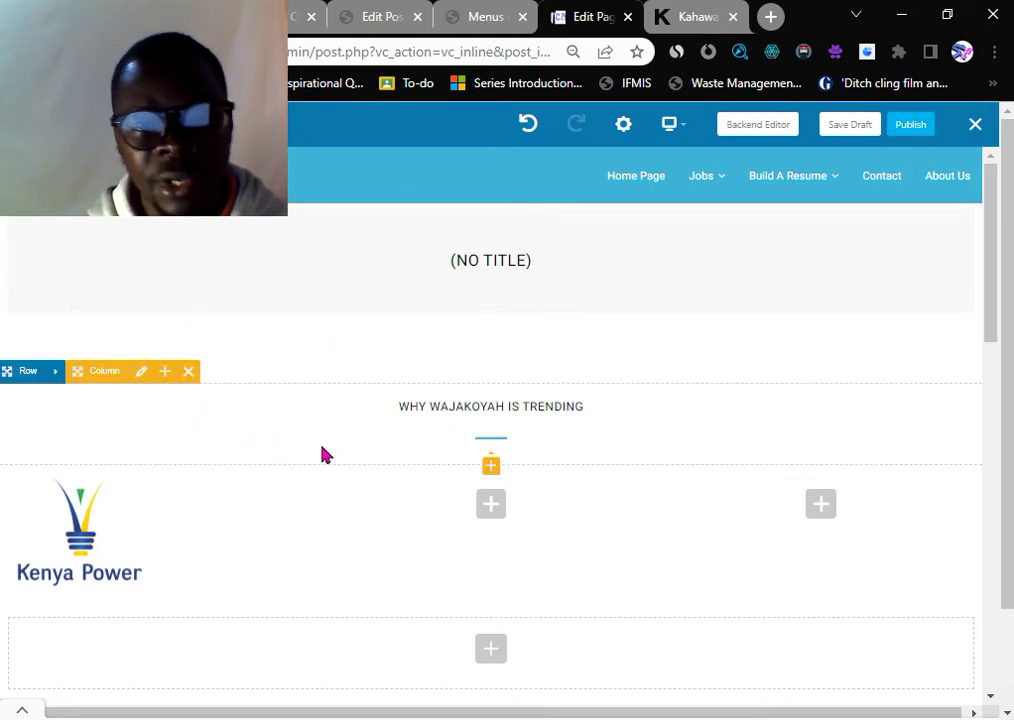
{"action": "scroll", "coordinate": [536, 450], "scroll_direction": "down", "scroll_amount": 1}
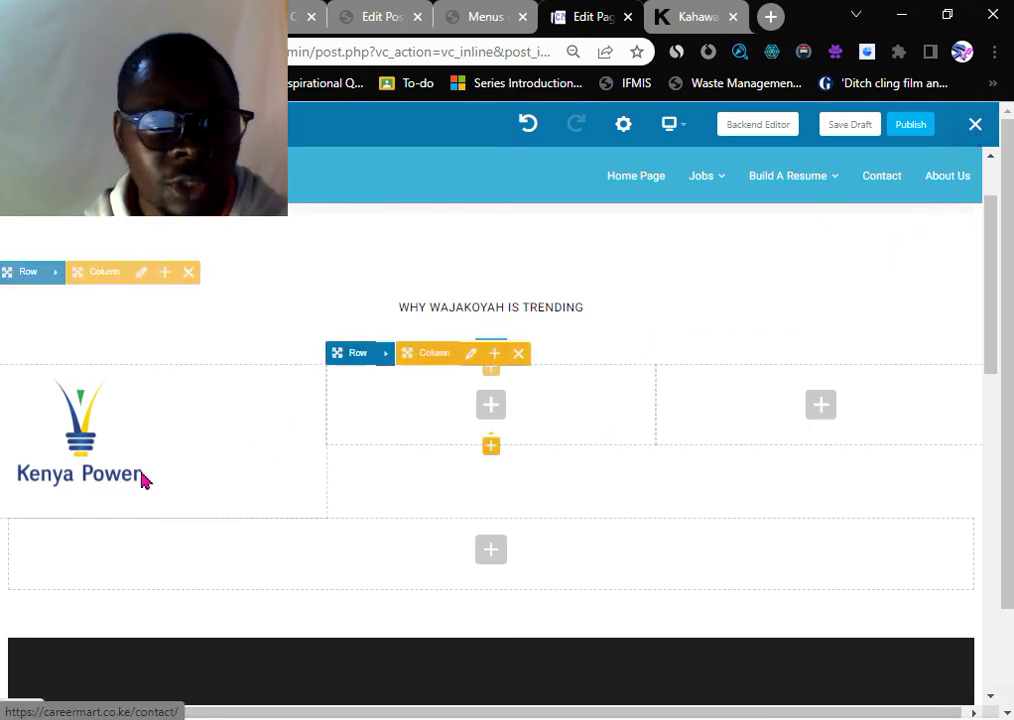
{"action": "left_click", "coordinate": [181, 436]}
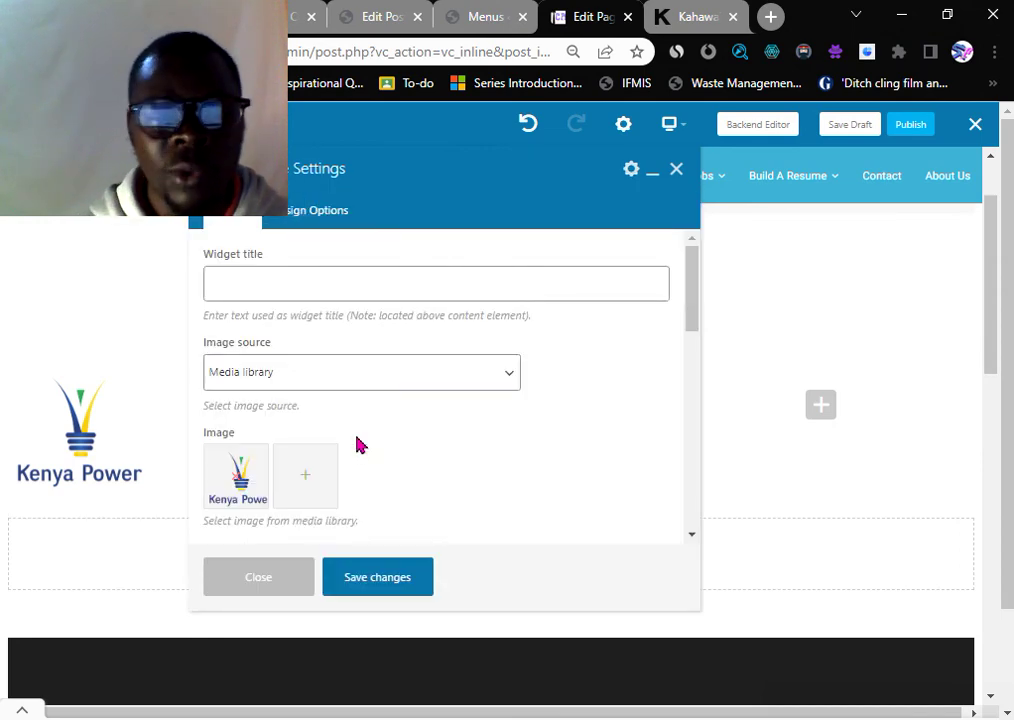
{"action": "left_click", "coordinate": [677, 172]}
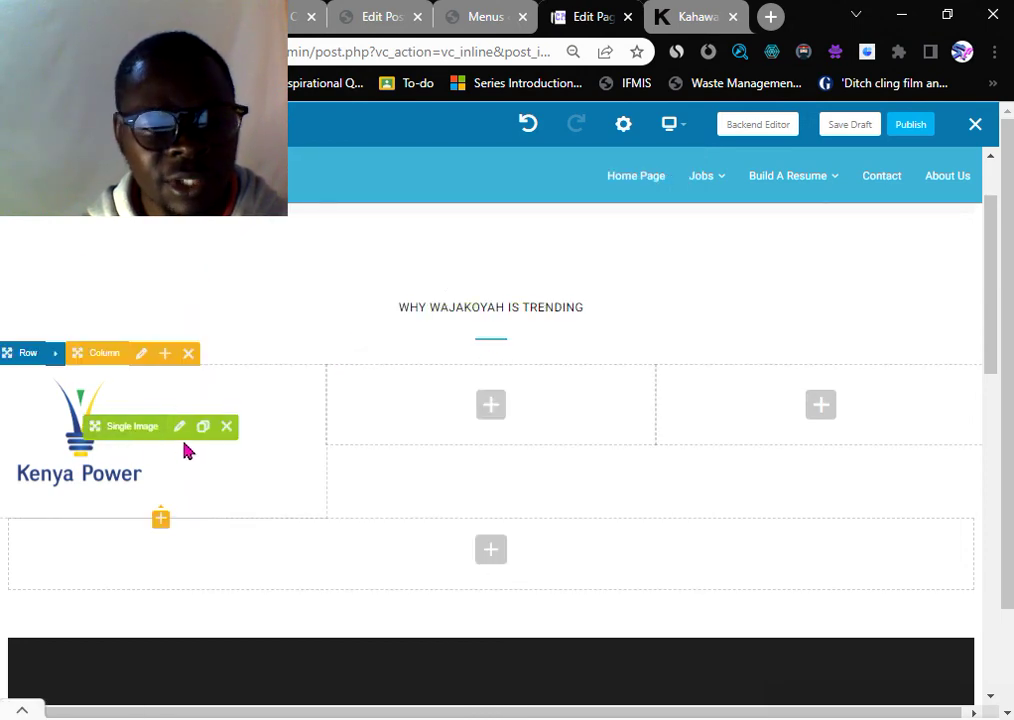
- Delete the Kenya Power image, the trending-heading column and the remaining empty columns
{"action": "left_click", "coordinate": [226, 428]}
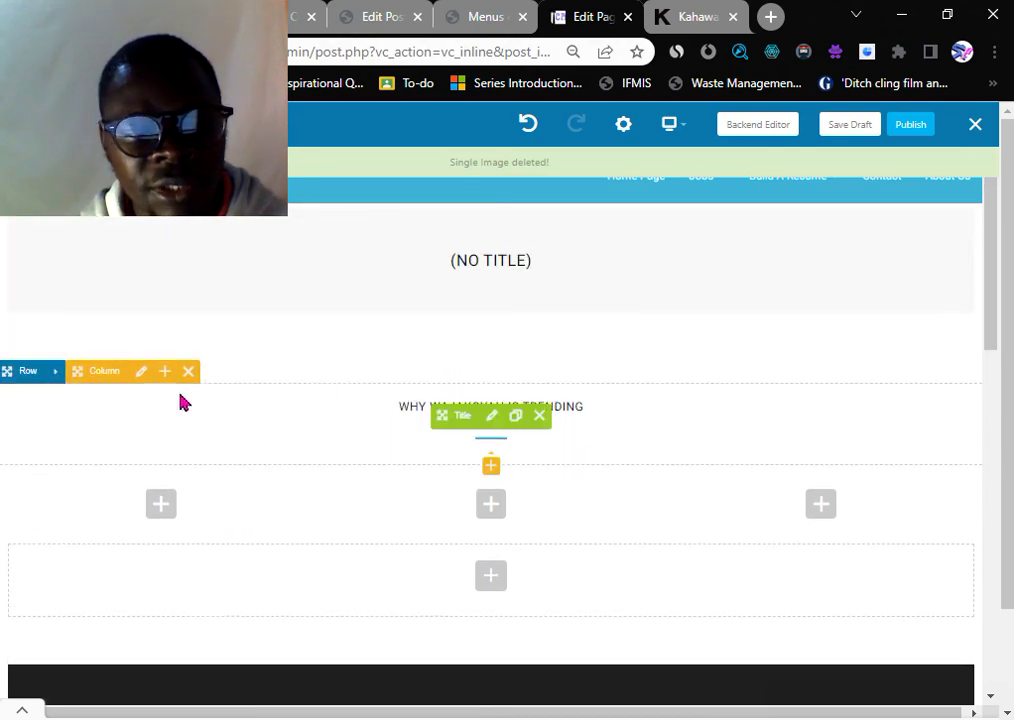
{"action": "left_click", "coordinate": [187, 373]}
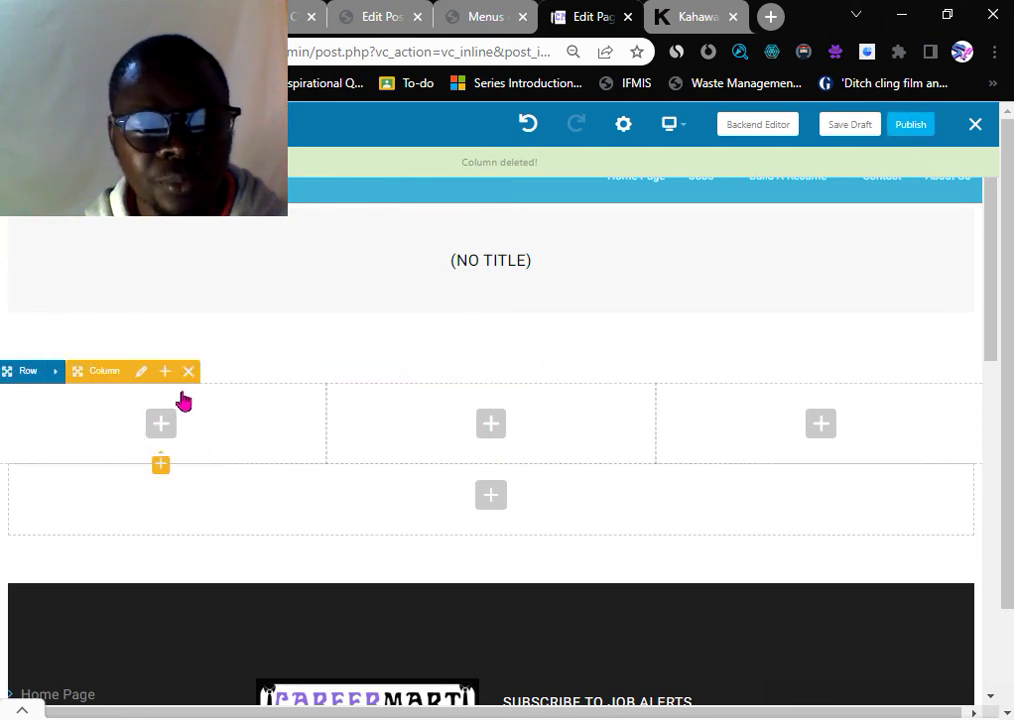
{"action": "left_click", "coordinate": [190, 372]}
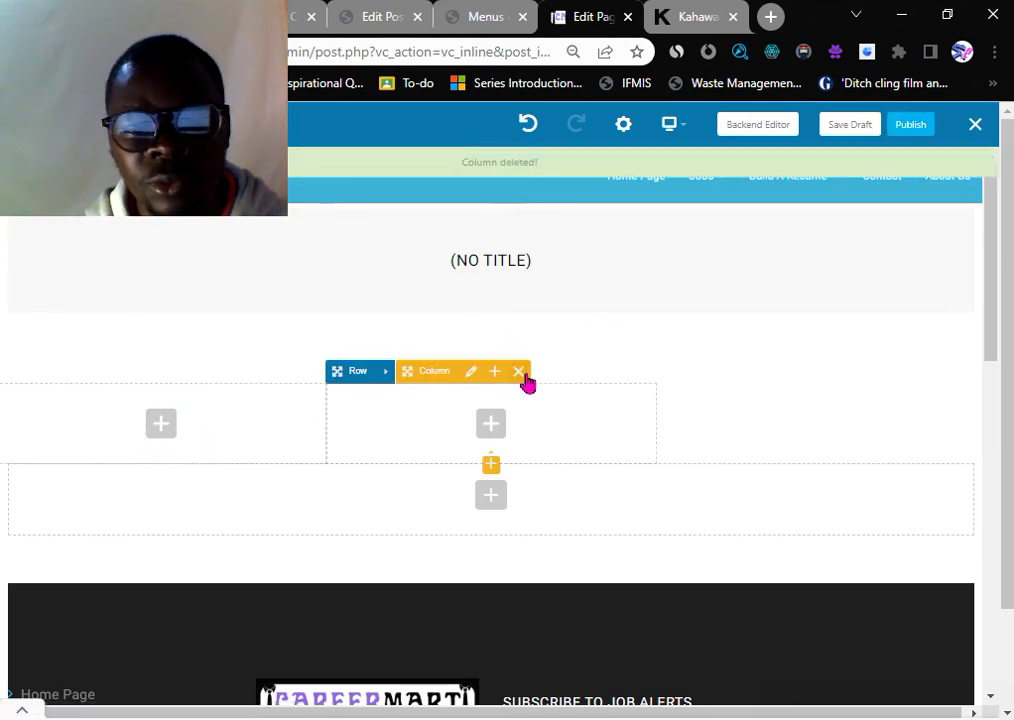
{"action": "left_click", "coordinate": [519, 371]}
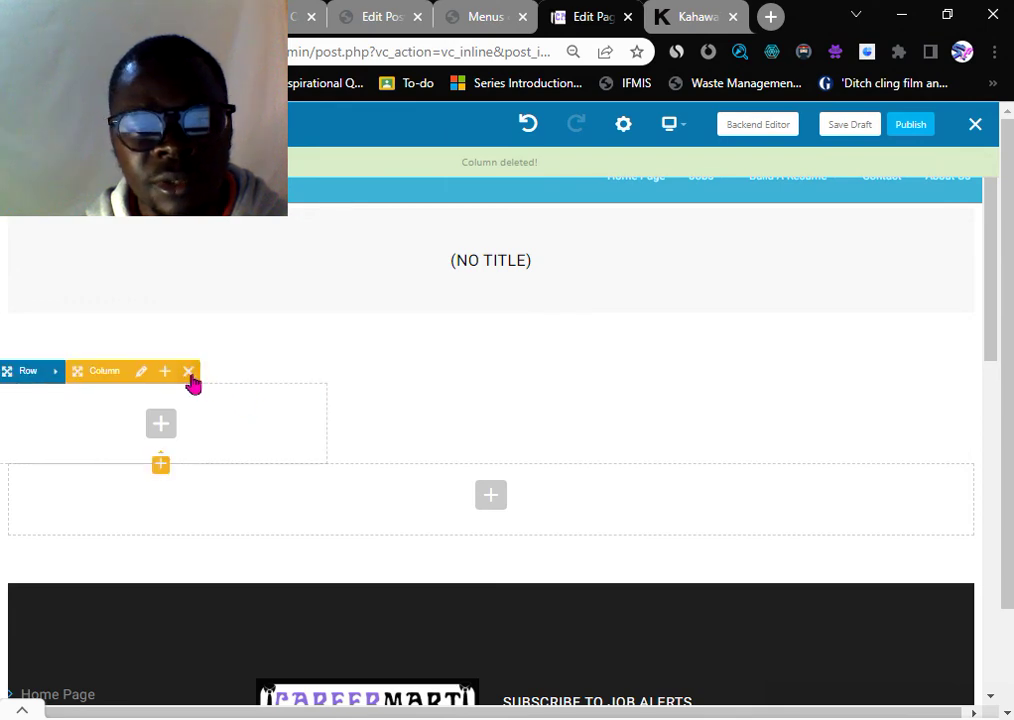
{"action": "left_click", "coordinate": [188, 372]}
{"action": "scroll", "coordinate": [575, 440], "scroll_direction": "down", "scroll_amount": 3}
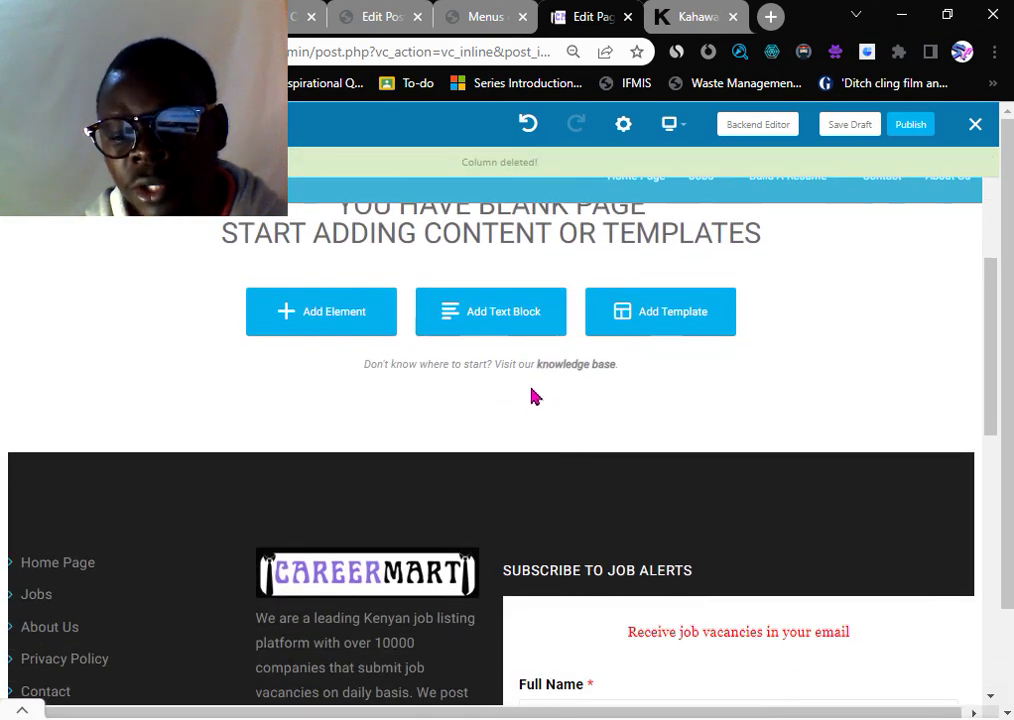
{"action": "scroll", "coordinate": [518, 358], "scroll_direction": "up", "scroll_amount": 2}
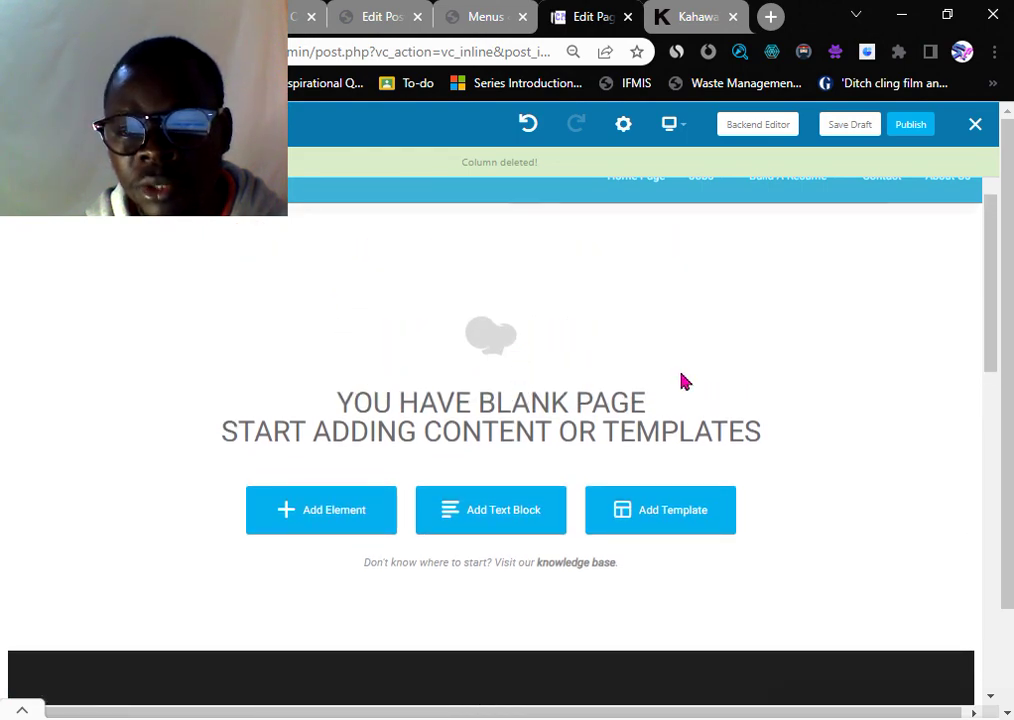
- Leave the WPBakery editor and close the Careermart, Menus and Kahawa Tungu tabs
{"action": "left_click", "coordinate": [976, 126]}
{"action": "left_click", "coordinate": [598, 168]}
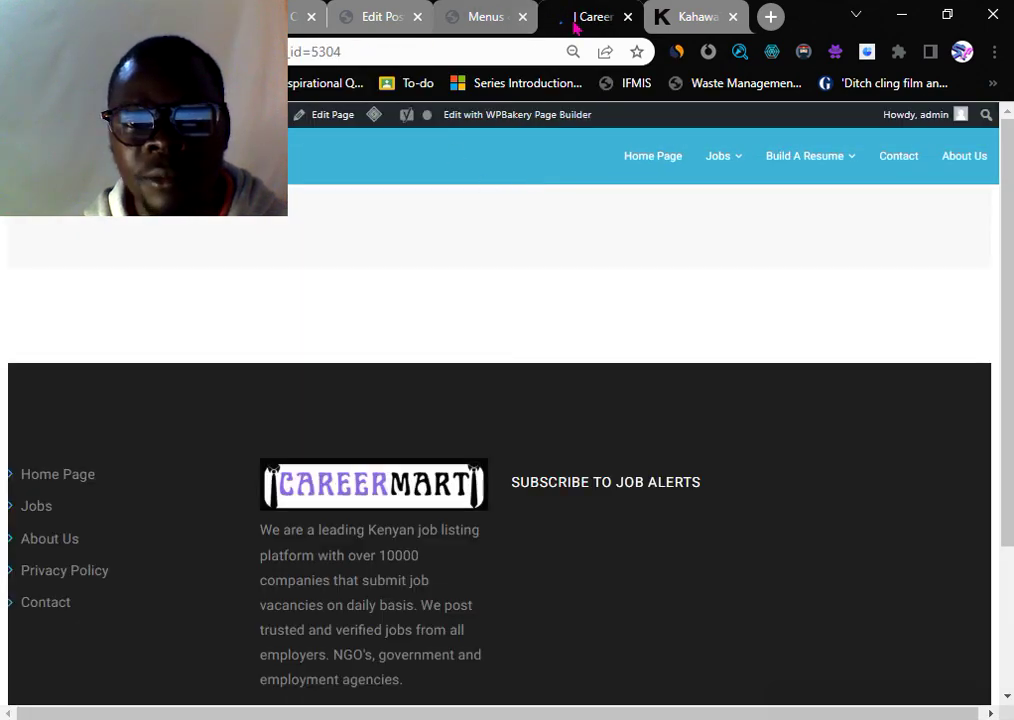
{"action": "left_click", "coordinate": [628, 16]}
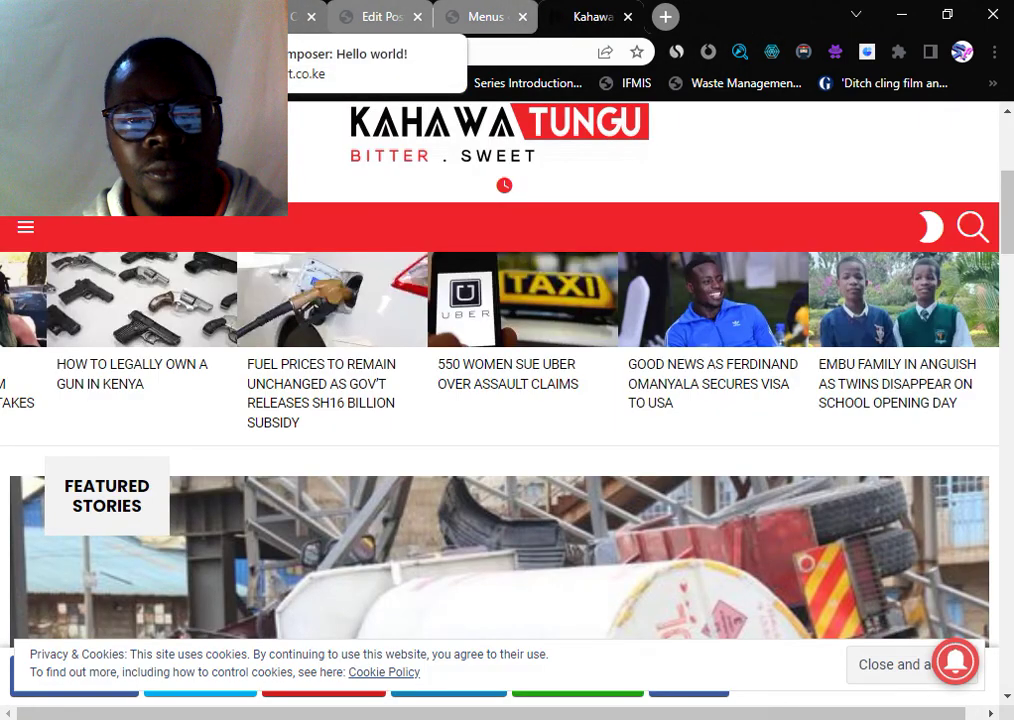
{"action": "left_click", "coordinate": [521, 17]}
{"action": "left_click", "coordinate": [521, 17]}
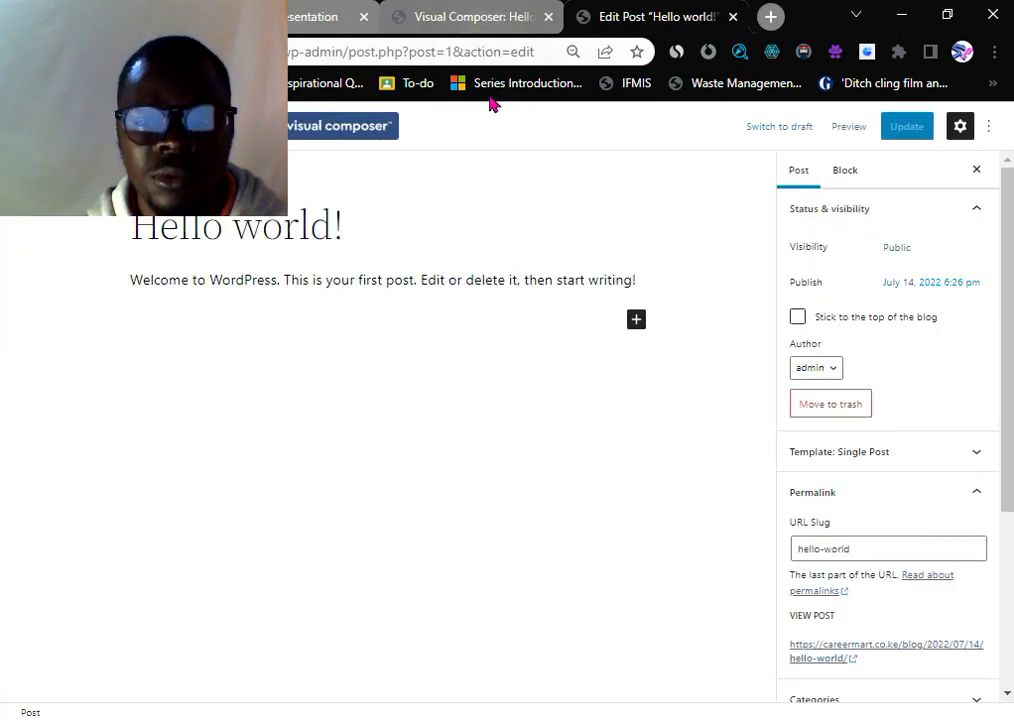
- Switch to the Hello world! post's Visual Composer tab and close its Add Element panel
{"action": "left_click", "coordinate": [472, 20]}
{"action": "scroll", "coordinate": [396, 272], "scroll_direction": "up", "scroll_amount": 5}
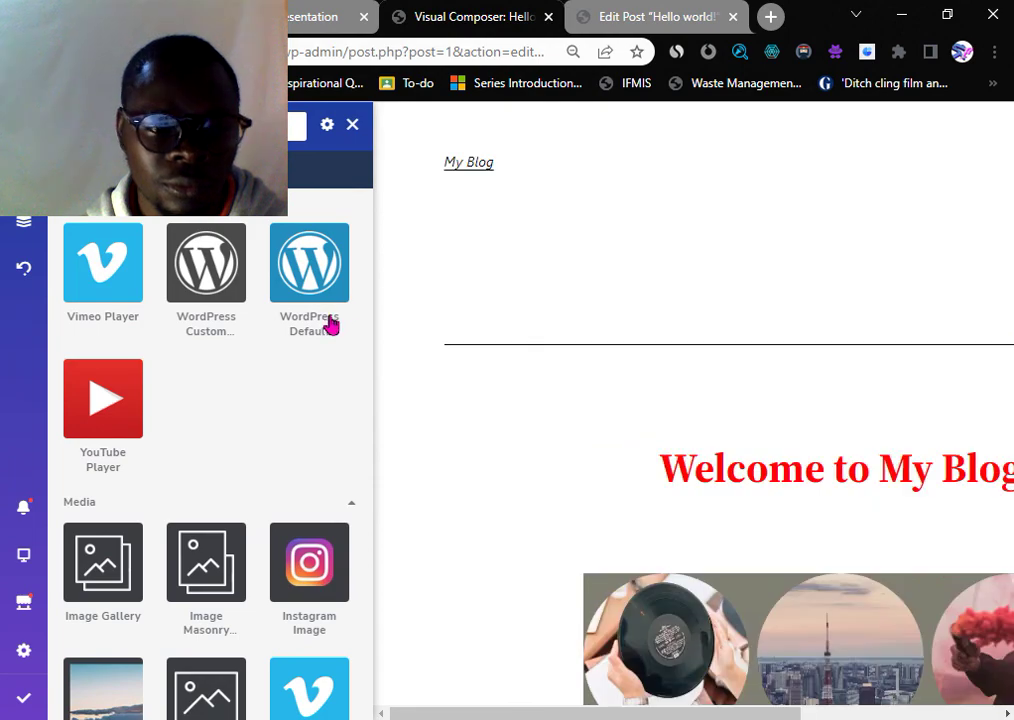
{"action": "scroll", "coordinate": [233, 367], "scroll_direction": "down", "scroll_amount": 6}
{"action": "scroll", "coordinate": [90, 440], "scroll_direction": "down", "scroll_amount": 3}
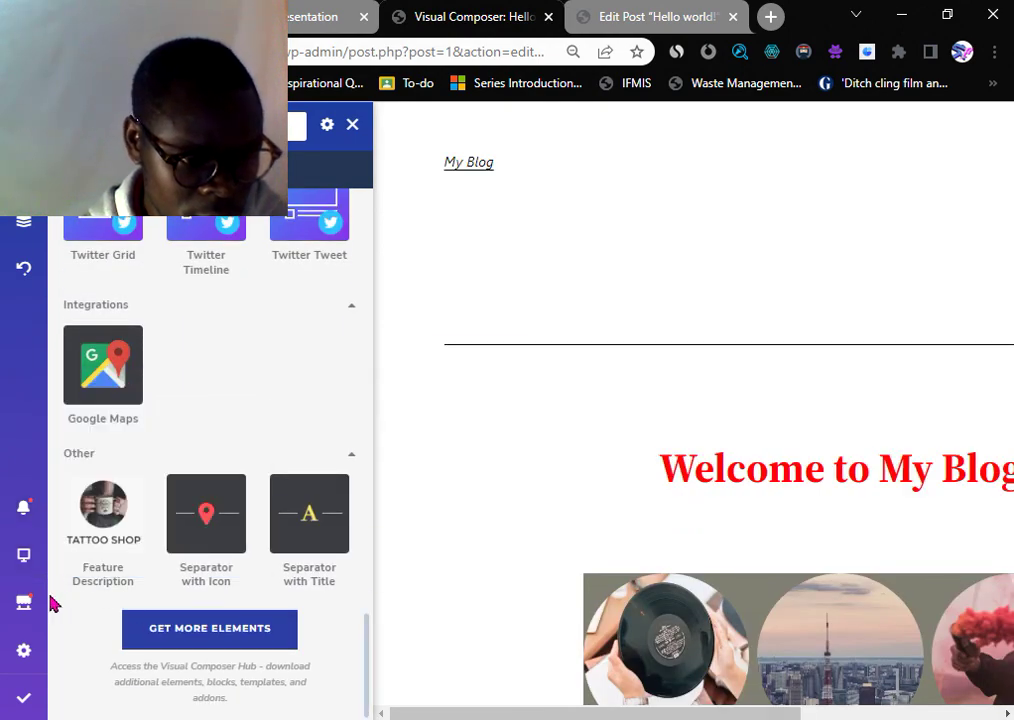
{"action": "mouse_move", "coordinate": [24, 520]}
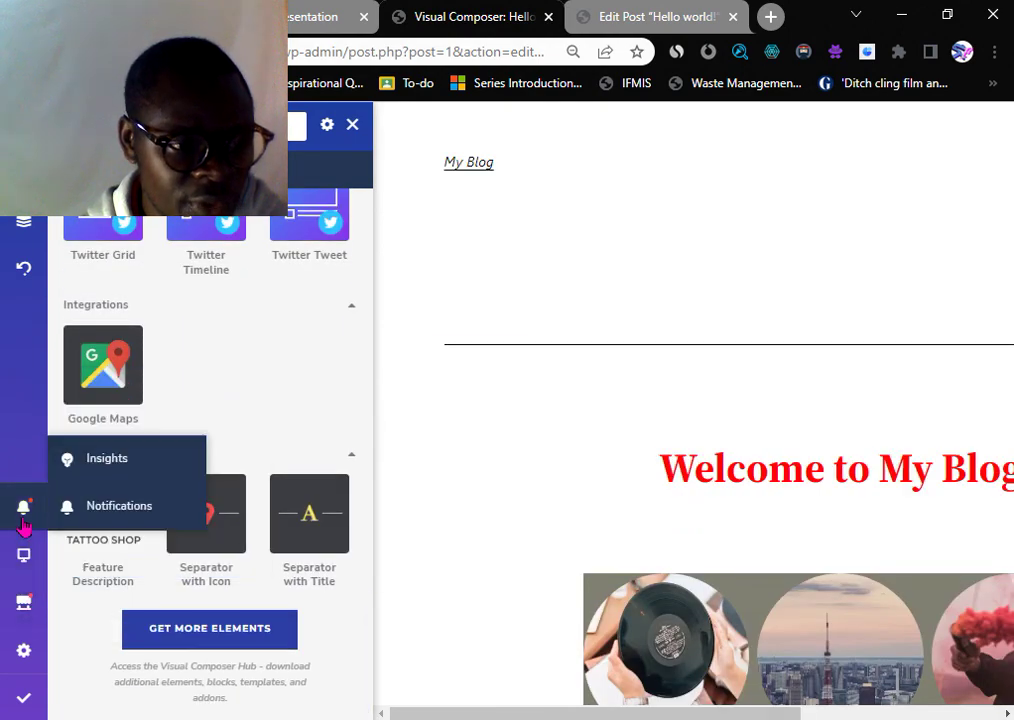
{"action": "left_click", "coordinate": [354, 125]}
- View the published post live, then close its tab and the Visual Composer tab
{"action": "scroll", "coordinate": [446, 306], "scroll_direction": "down", "scroll_amount": 20}
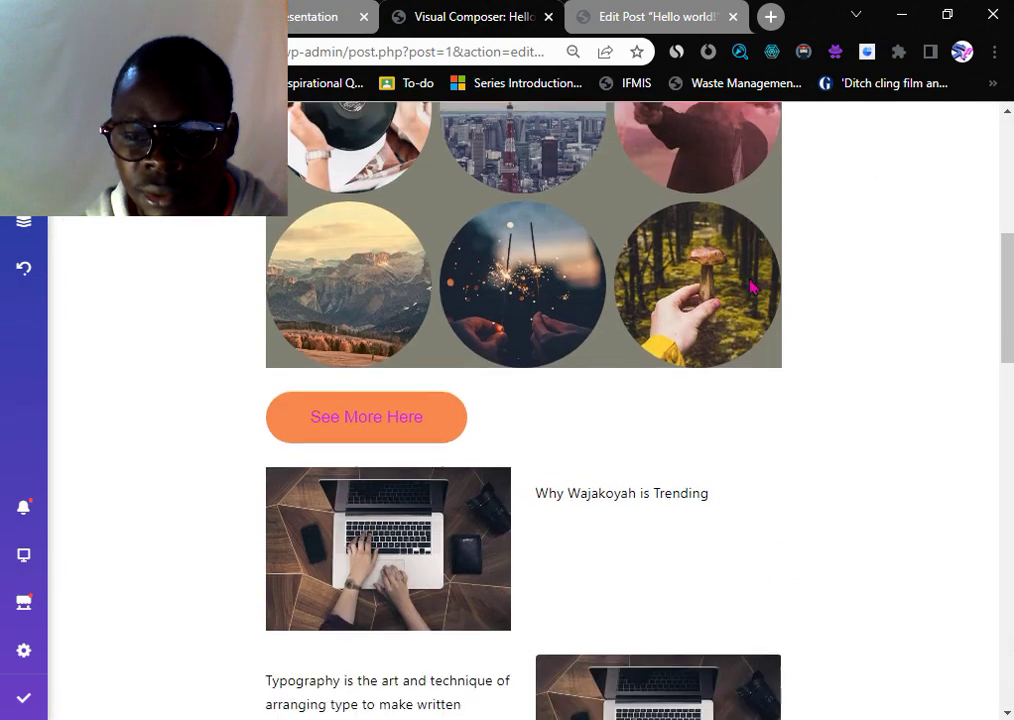
{"action": "mouse_move", "coordinate": [12, 707]}
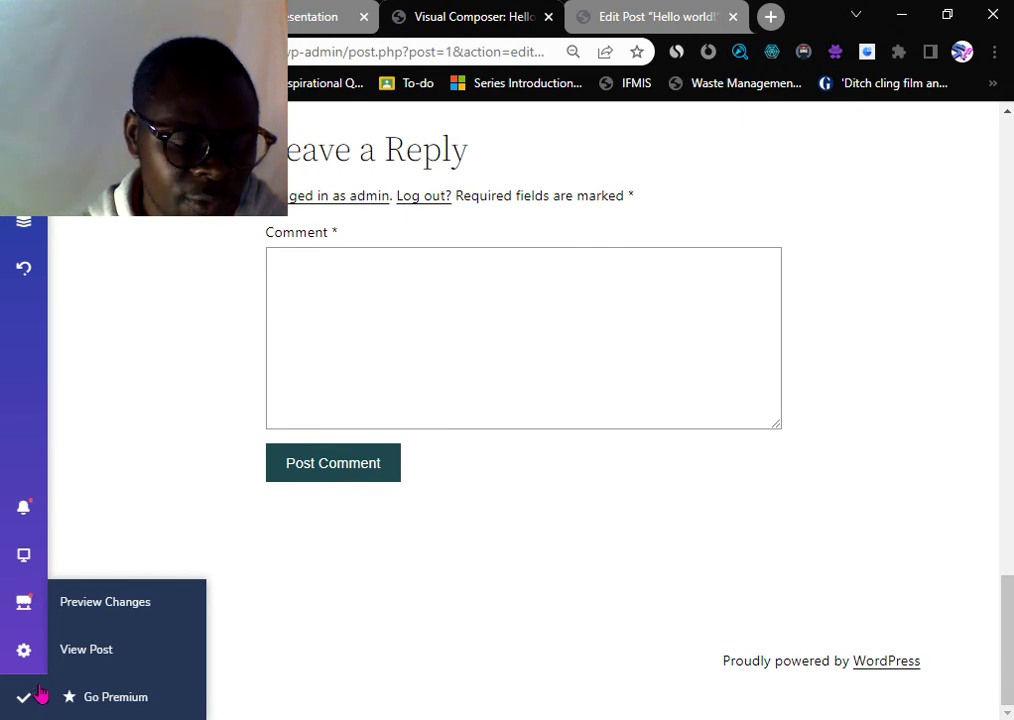
{"action": "left_click", "coordinate": [80, 655]}
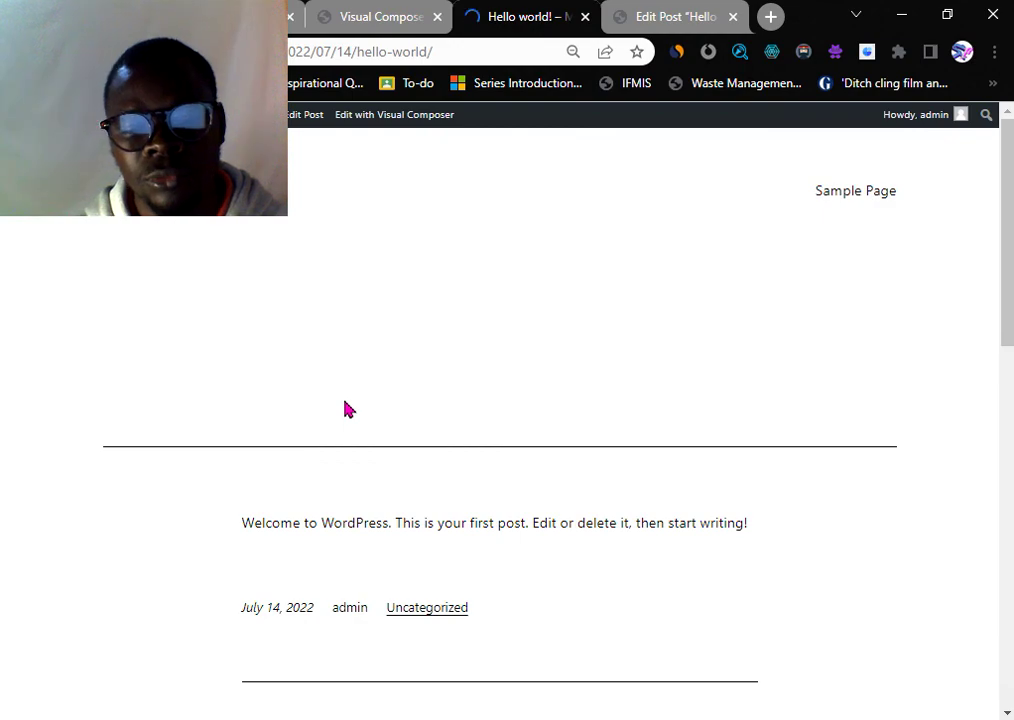
{"action": "scroll", "coordinate": [345, 409], "scroll_direction": "down", "scroll_amount": 7}
{"action": "scroll", "coordinate": [346, 417], "scroll_direction": "down", "scroll_amount": 3}
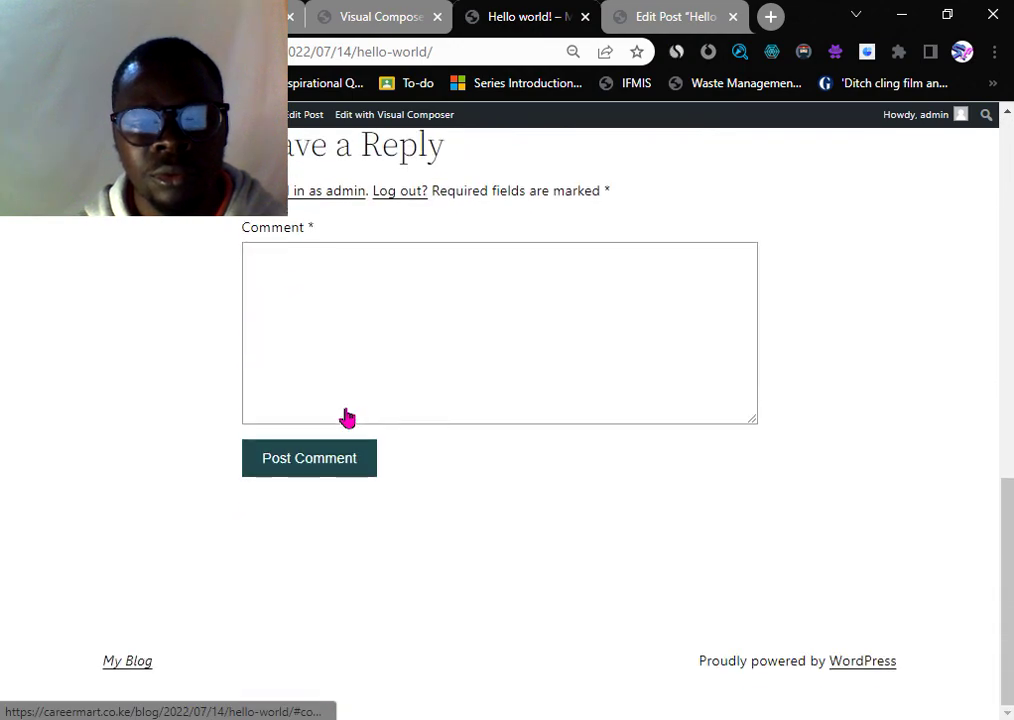
{"action": "scroll", "coordinate": [346, 417], "scroll_direction": "up", "scroll_amount": 10}
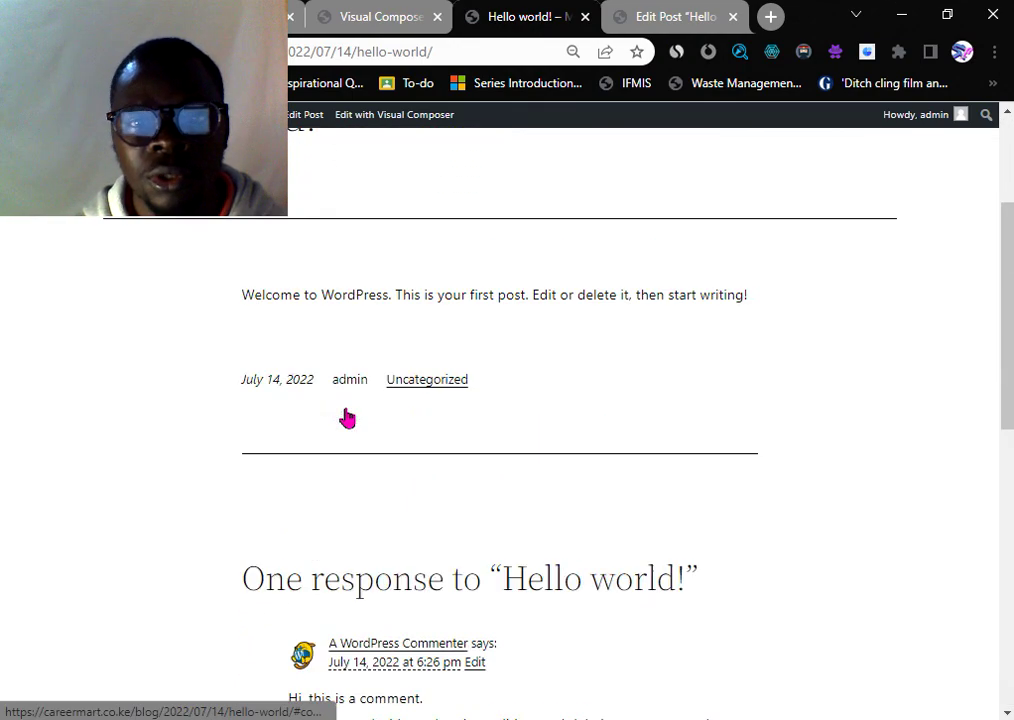
{"action": "left_click", "coordinate": [585, 16]}
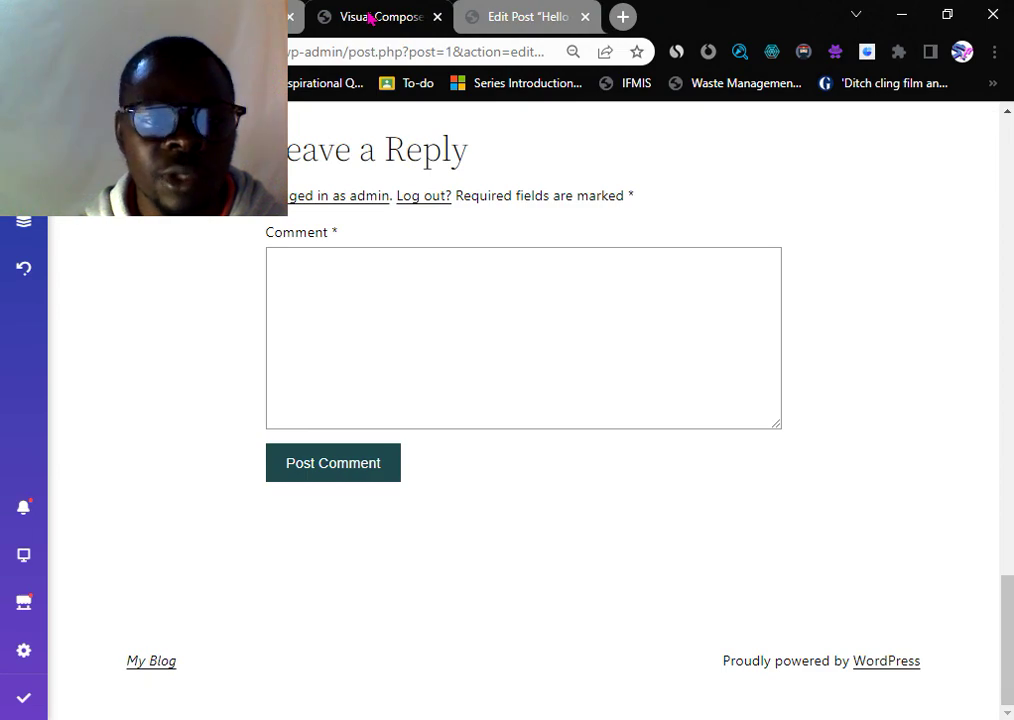
{"action": "scroll", "coordinate": [362, 330], "scroll_direction": "up", "scroll_amount": 15}
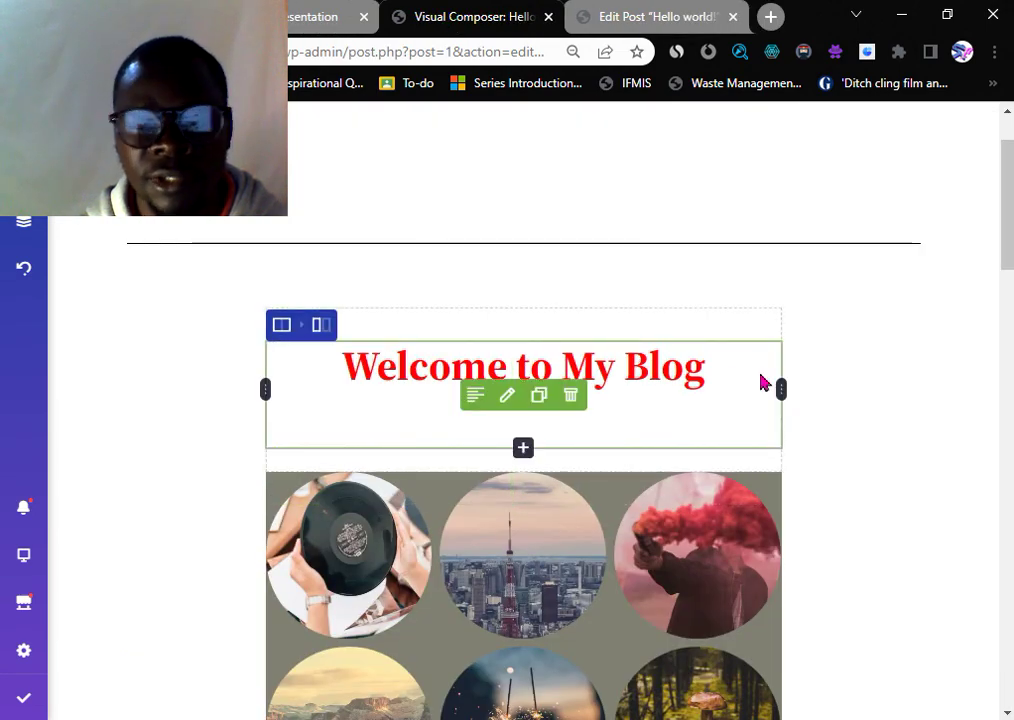
{"action": "left_click", "coordinate": [548, 16]}
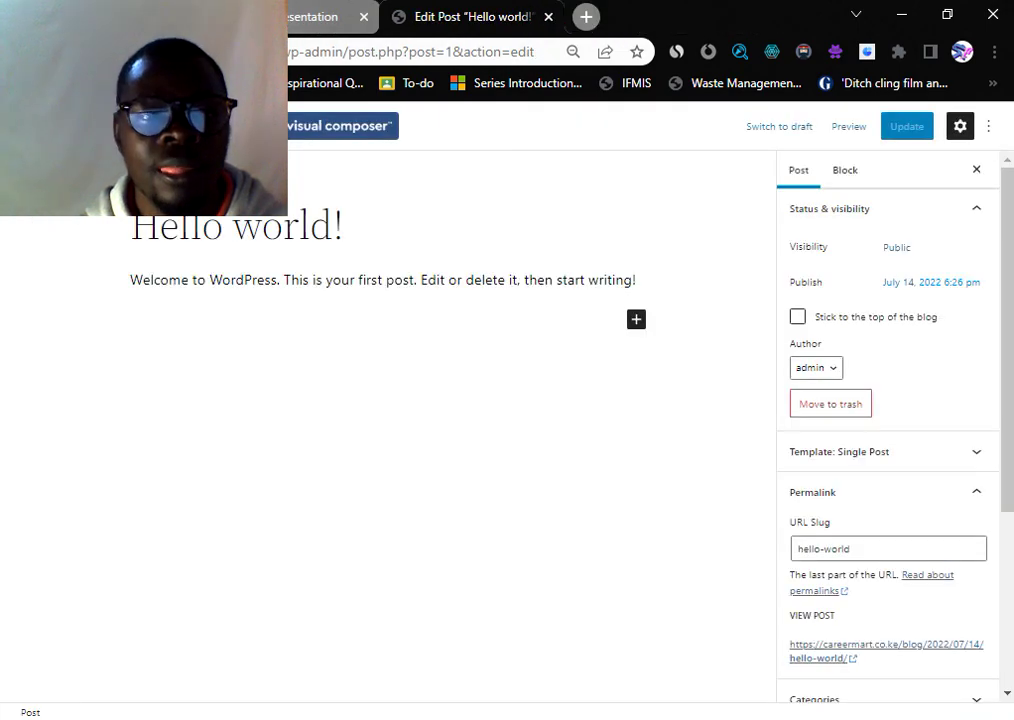
- Switch to the Canva 'Recap' presentation showing the 'Front End Editing of a Wordpress Website' slide
{"action": "left_click", "coordinate": [344, 17]}
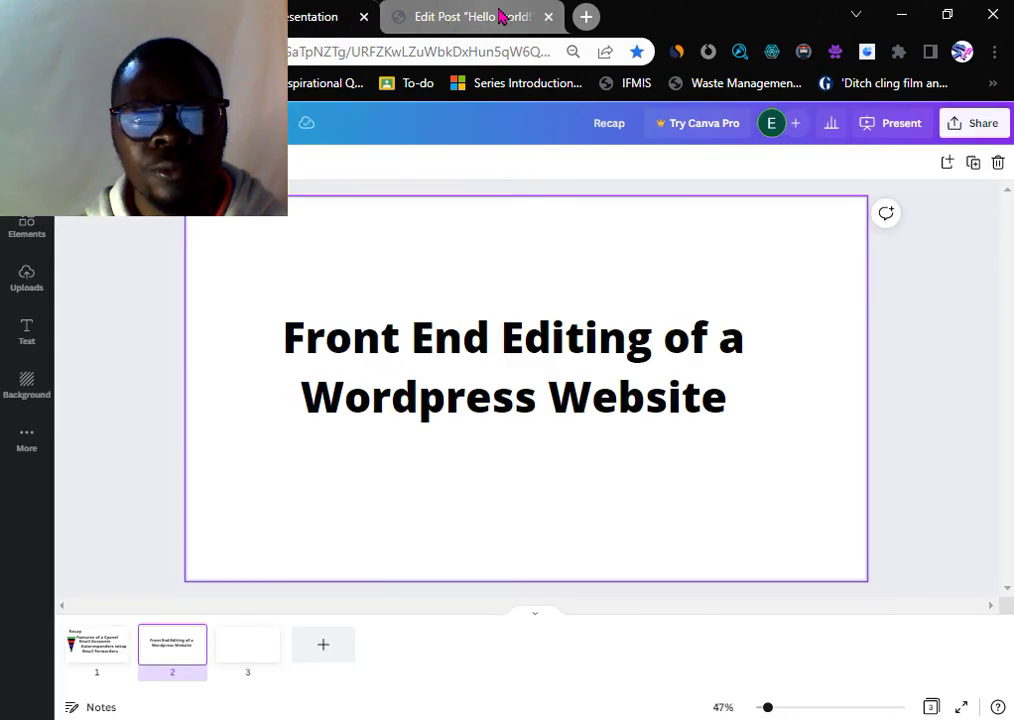
{"action": "left_click", "coordinate": [500, 17]}
{"action": "left_click", "coordinate": [320, 22]}
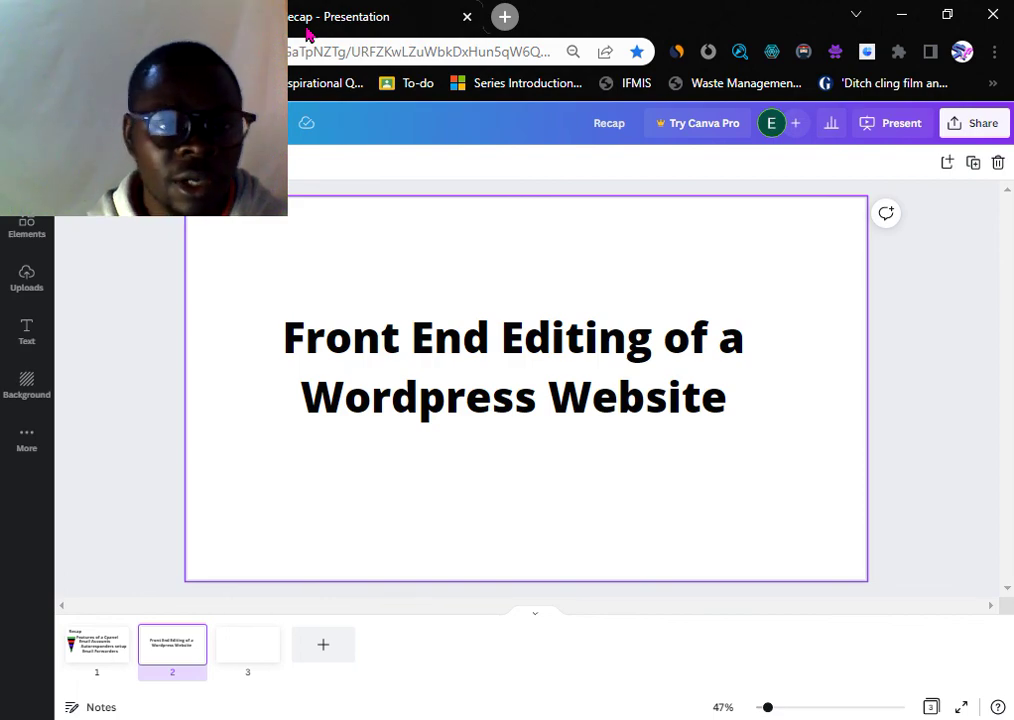
- Close the Canva slides tab and end the Google Meet screen presentation
{"action": "left_click", "coordinate": [468, 18]}
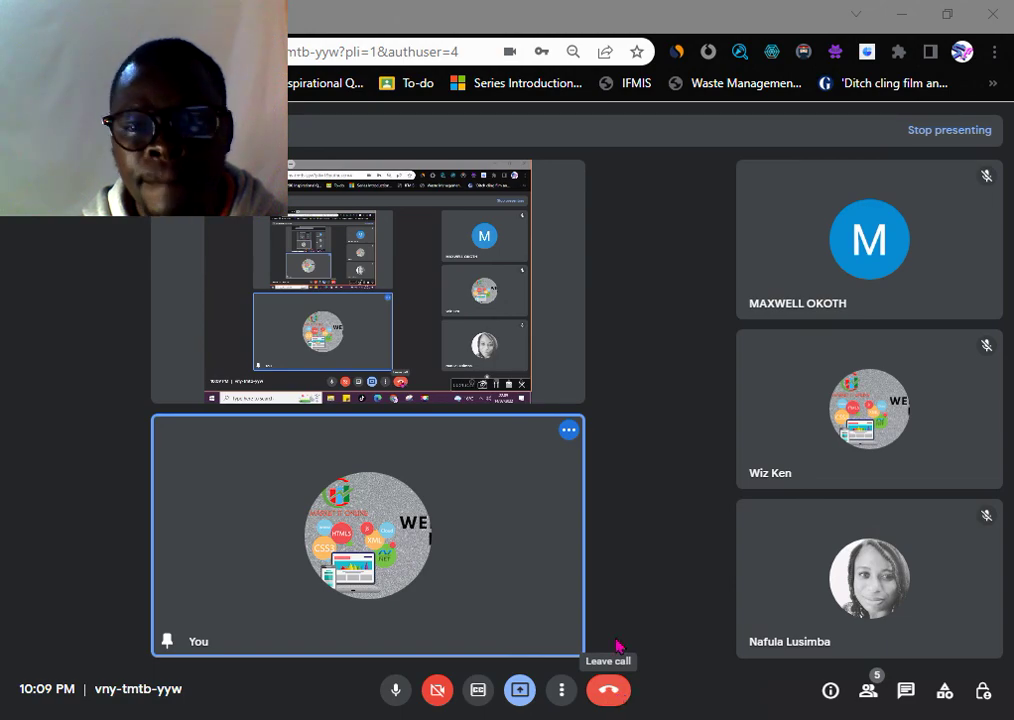
{"action": "left_click", "coordinate": [938, 132]}
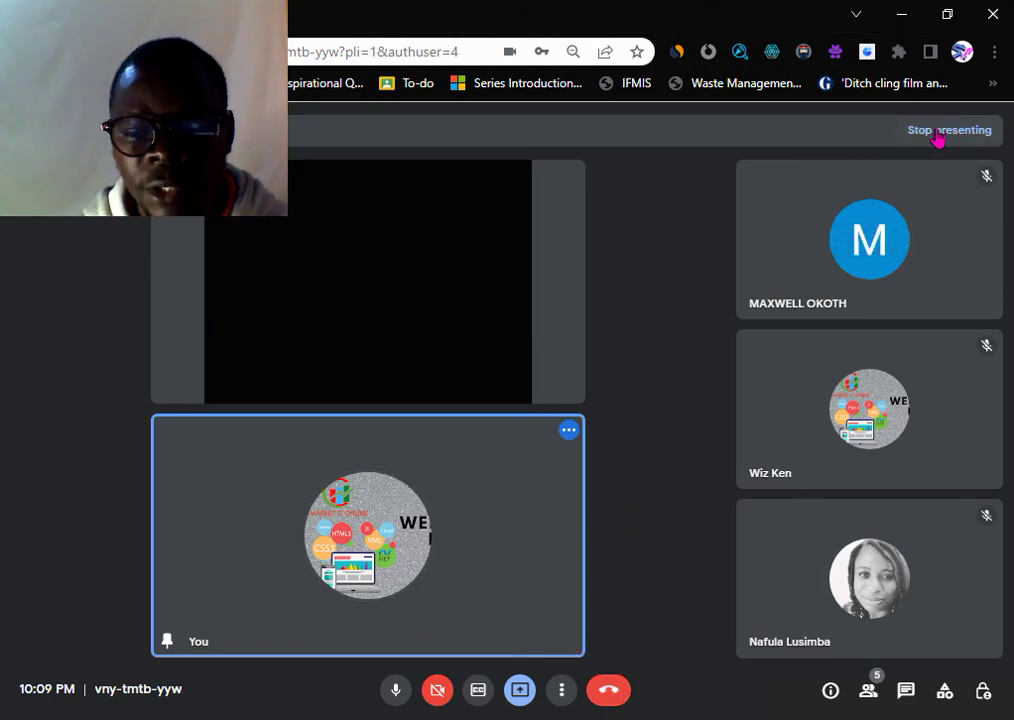